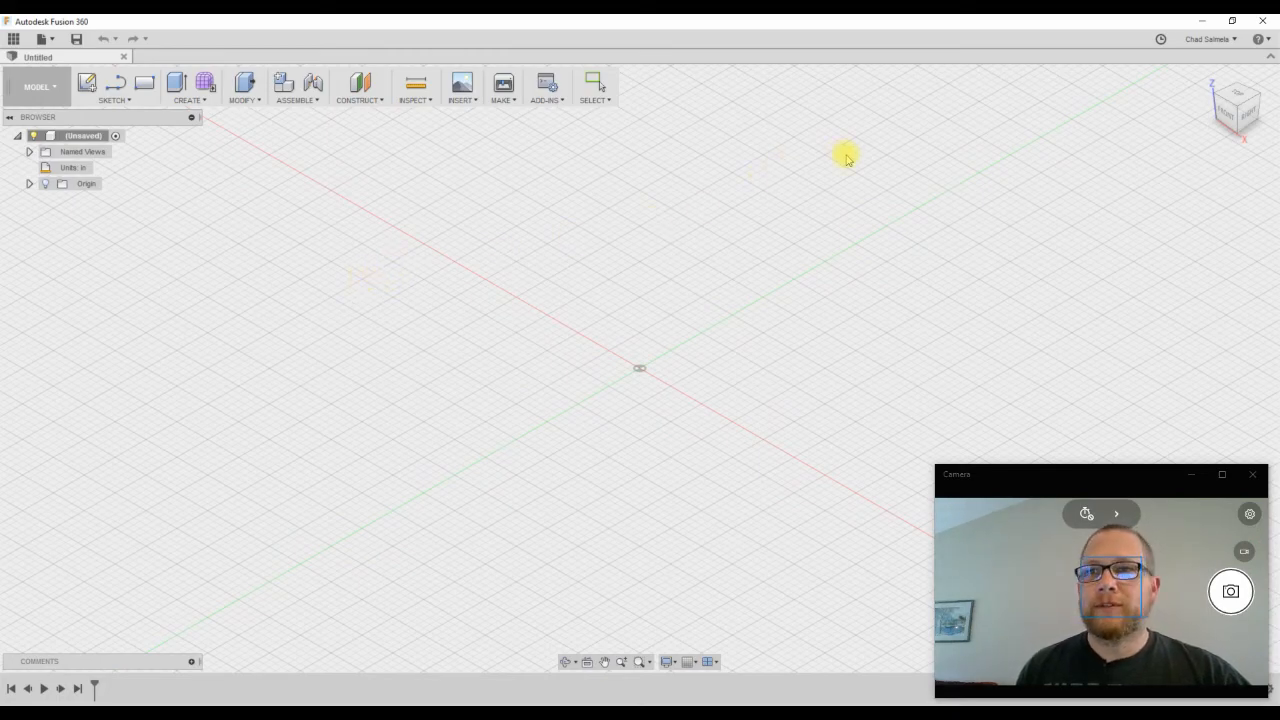
Set the default modeling orientation to Z up in the general preferences and apply it
left_click(1234, 40)
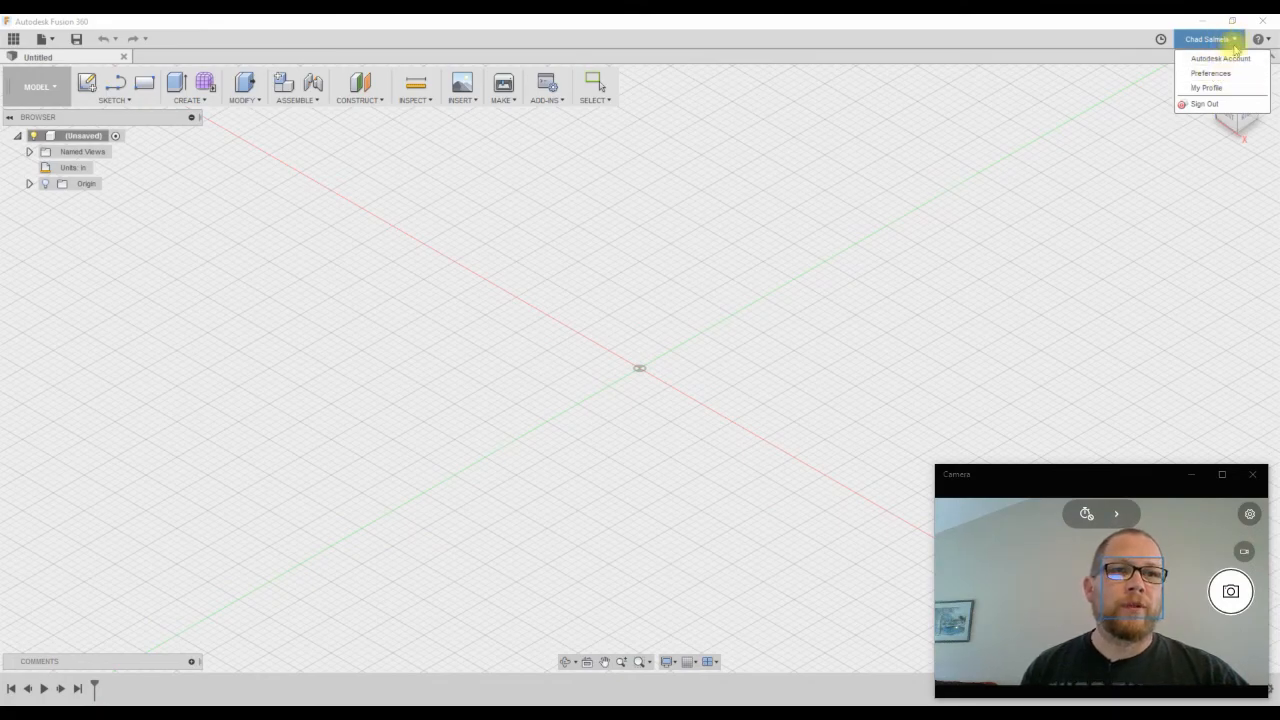
left_click(1217, 75)
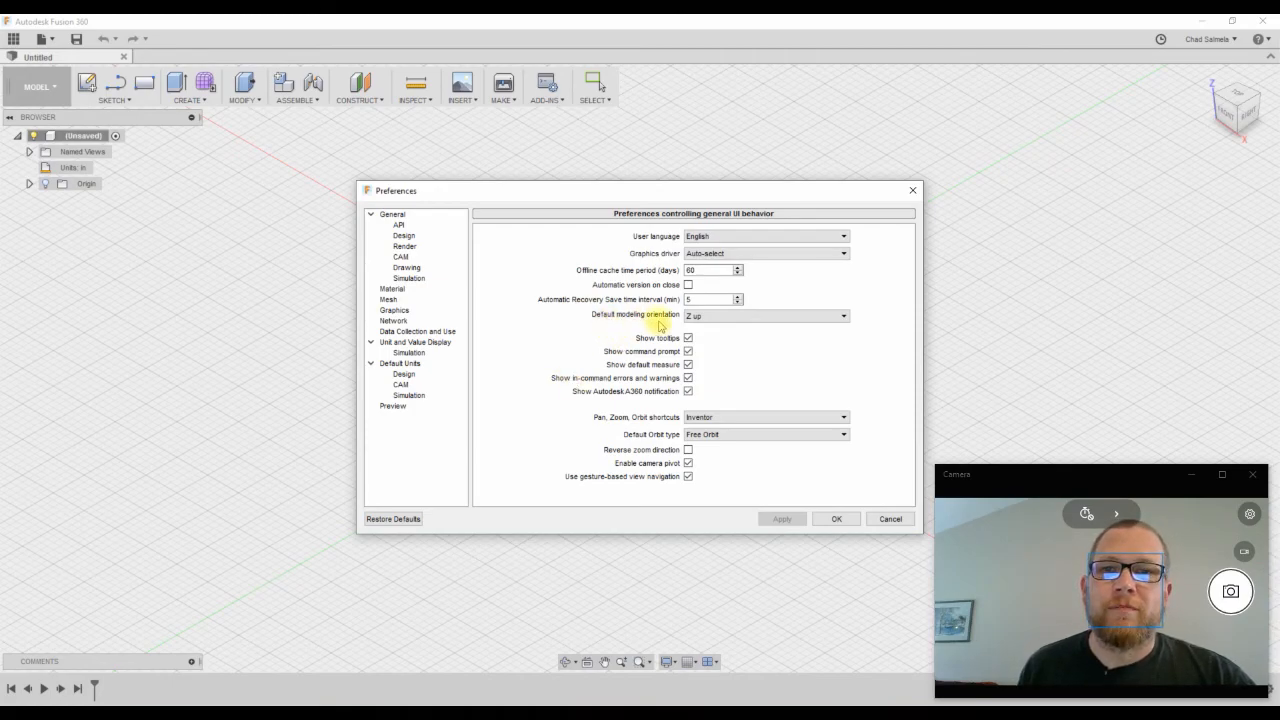
left_click(838, 316)
left_click(738, 328)
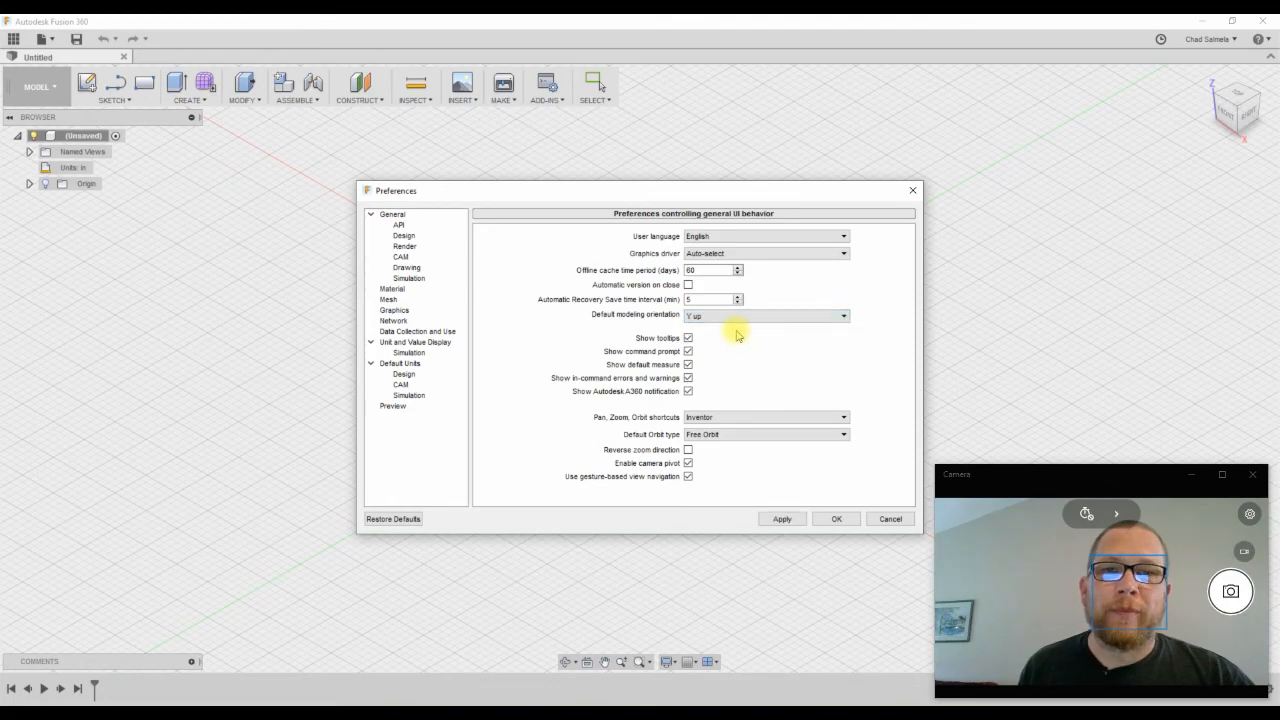
left_click(692, 317)
left_click(703, 339)
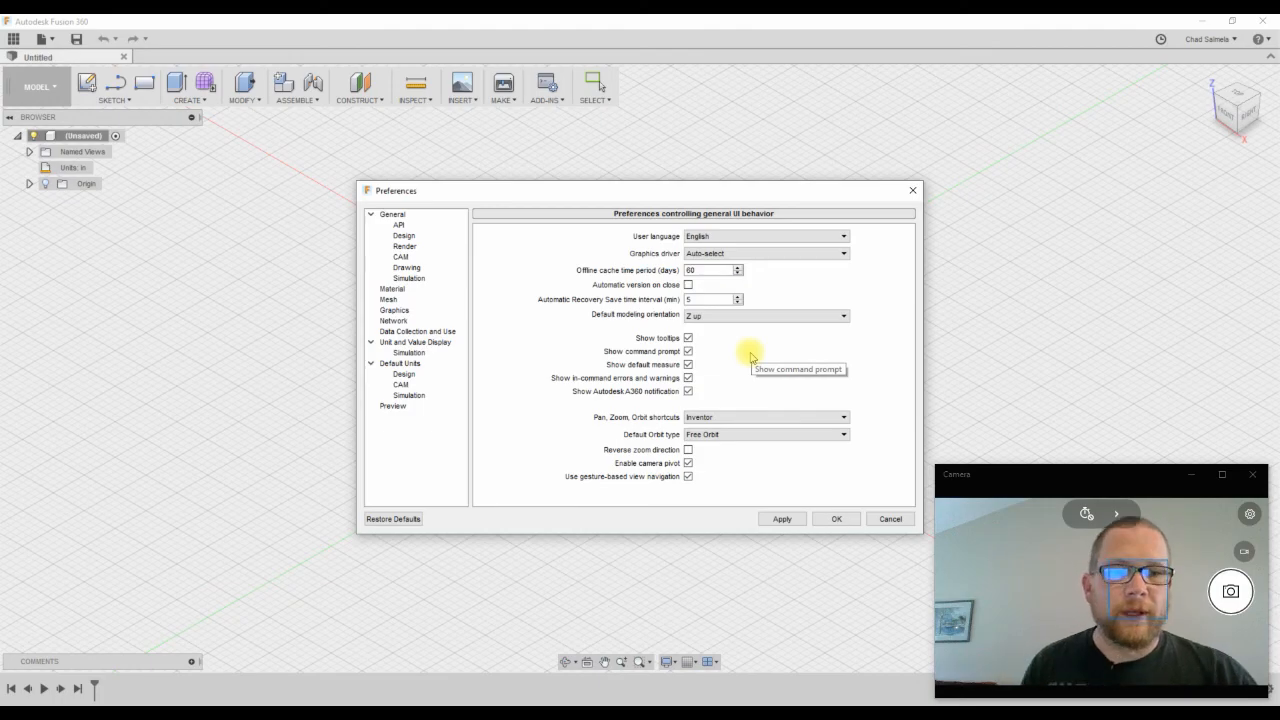
left_click(782, 519)
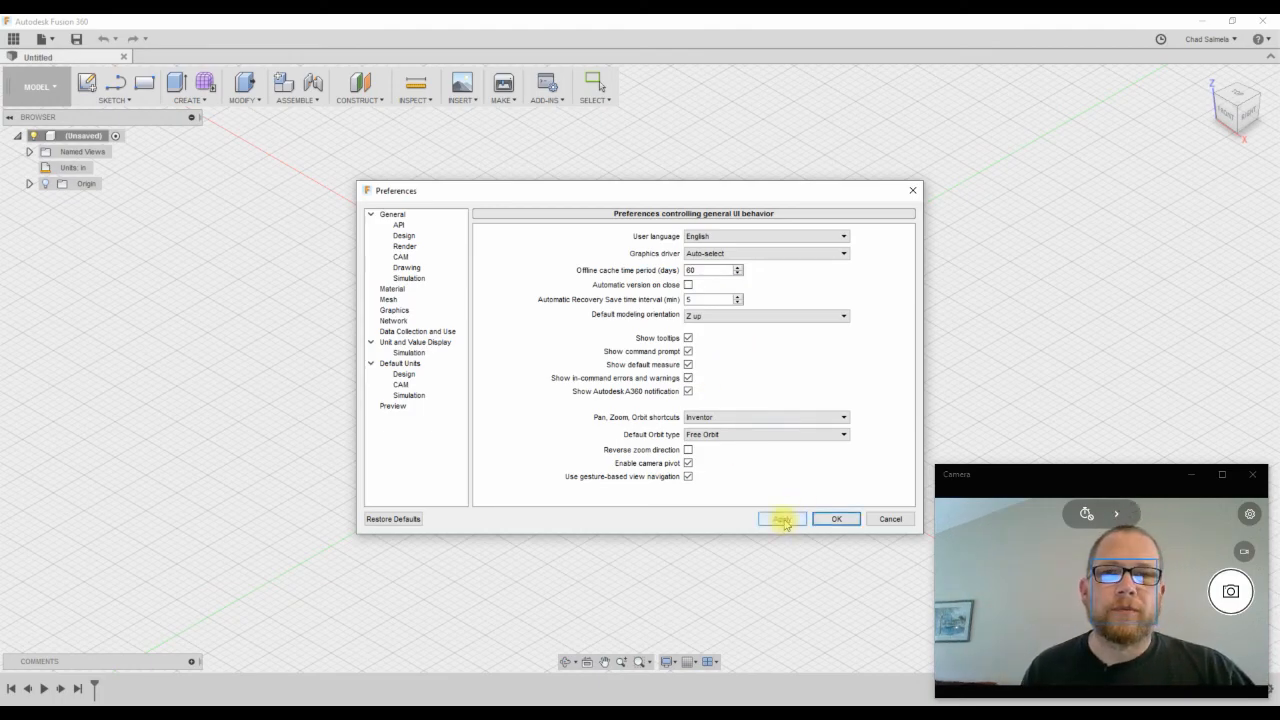
left_click(822, 518)
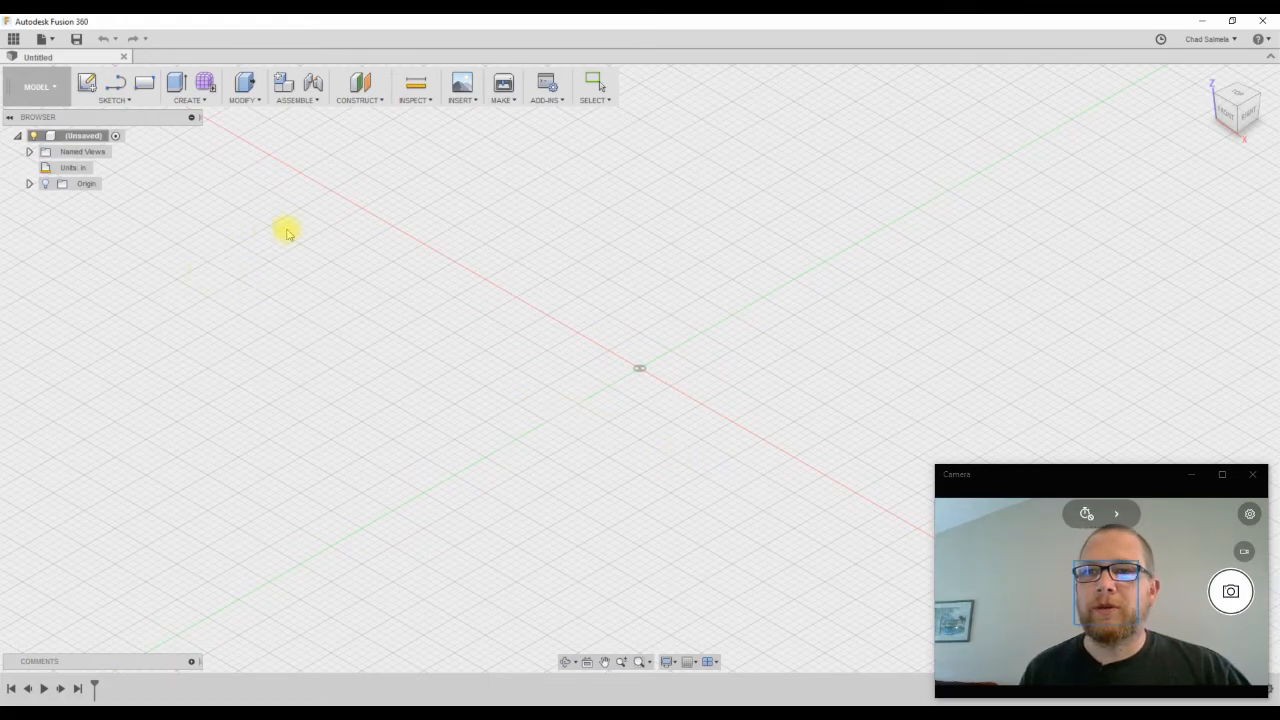
Change the document's active unit type to Millimeter
mouse_move(49, 171)
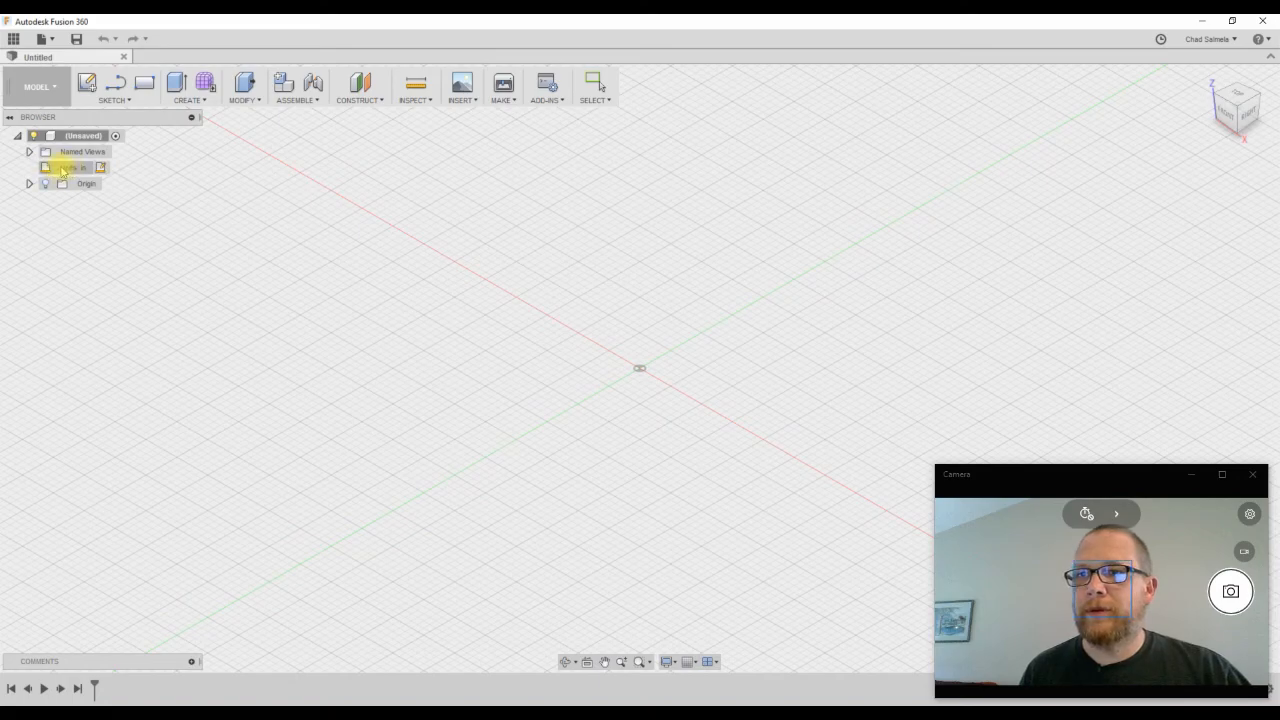
left_click(100, 168)
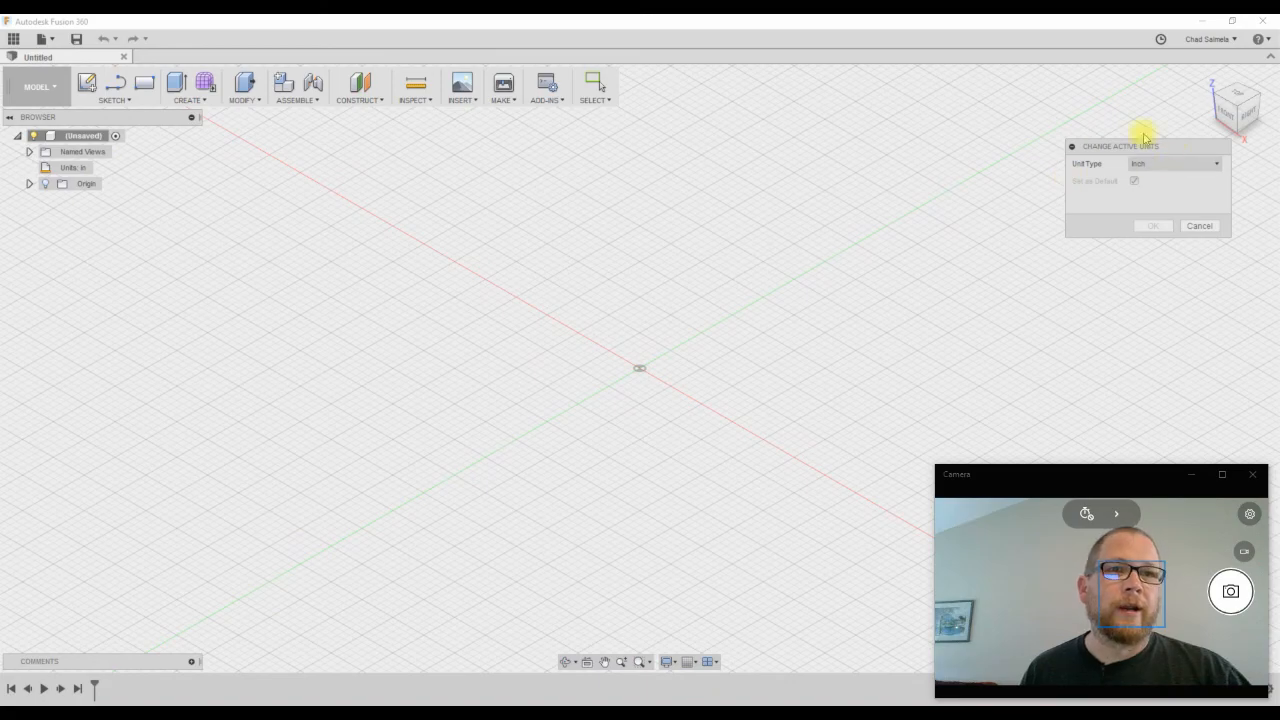
left_click(1212, 165)
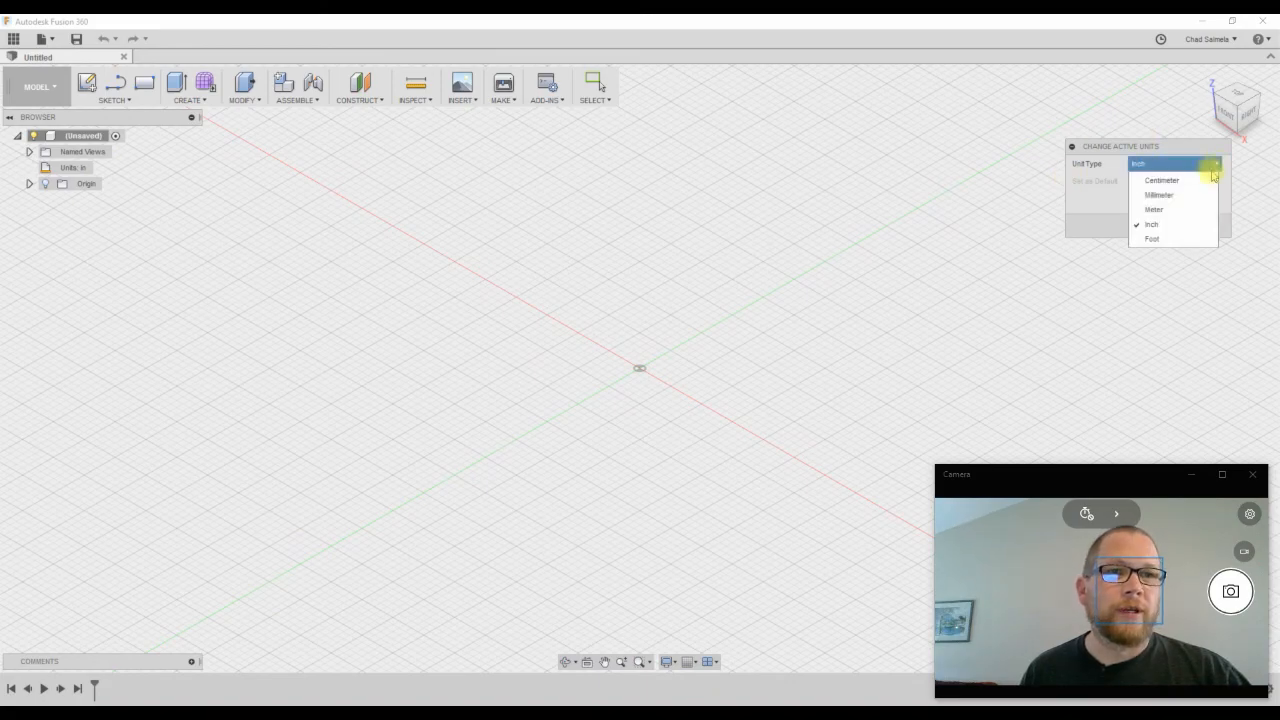
left_click(1163, 195)
left_click(1152, 229)
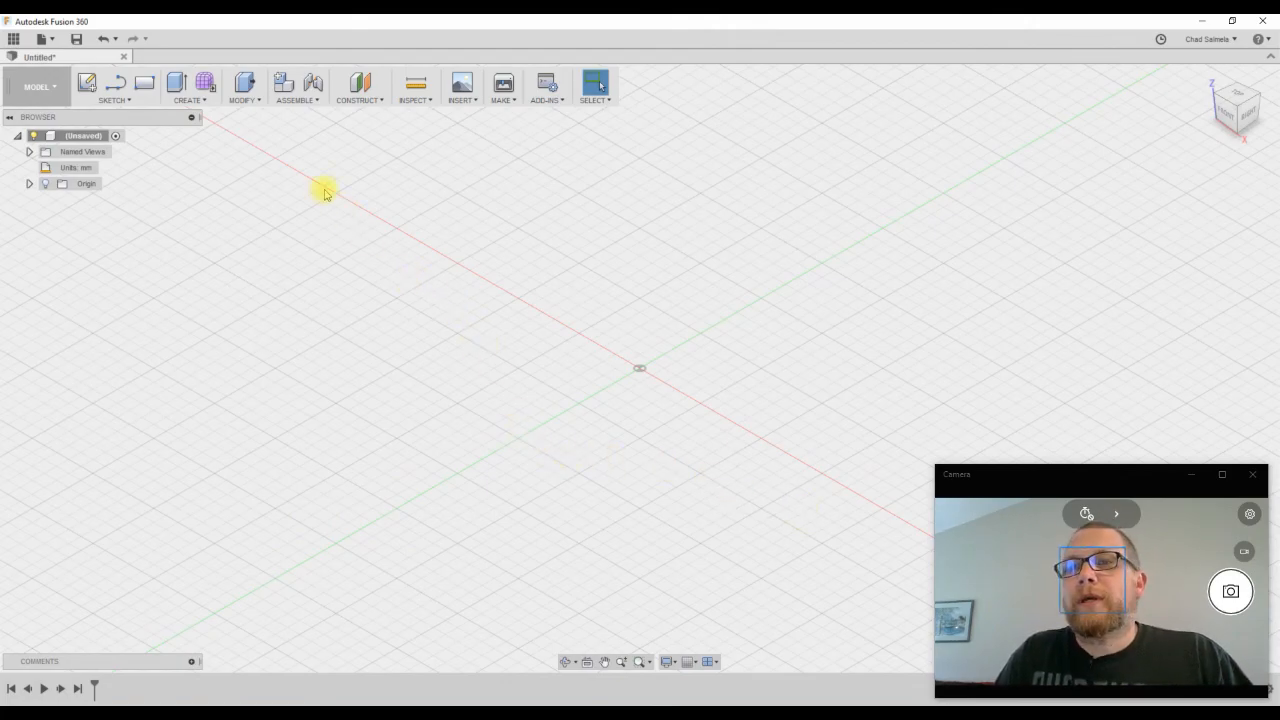
Pin the Change Parameters command for quick access among the modify tools
left_click(255, 102)
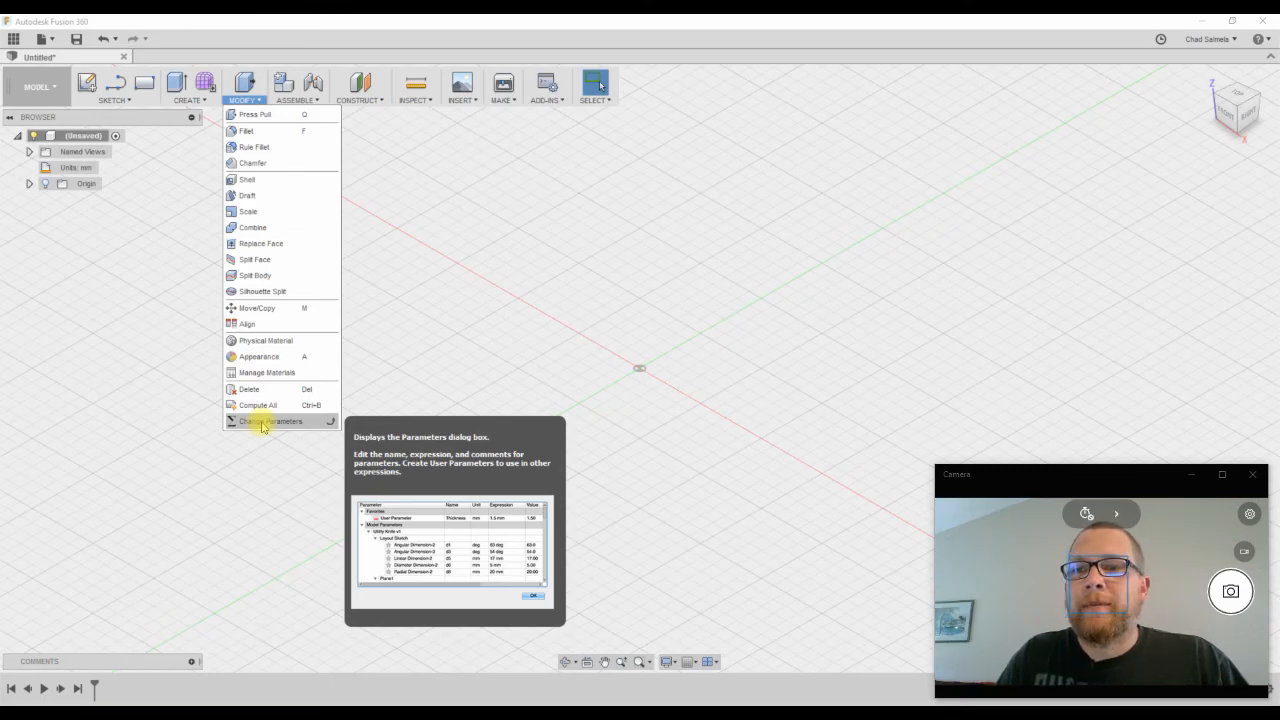
left_click(257, 468)
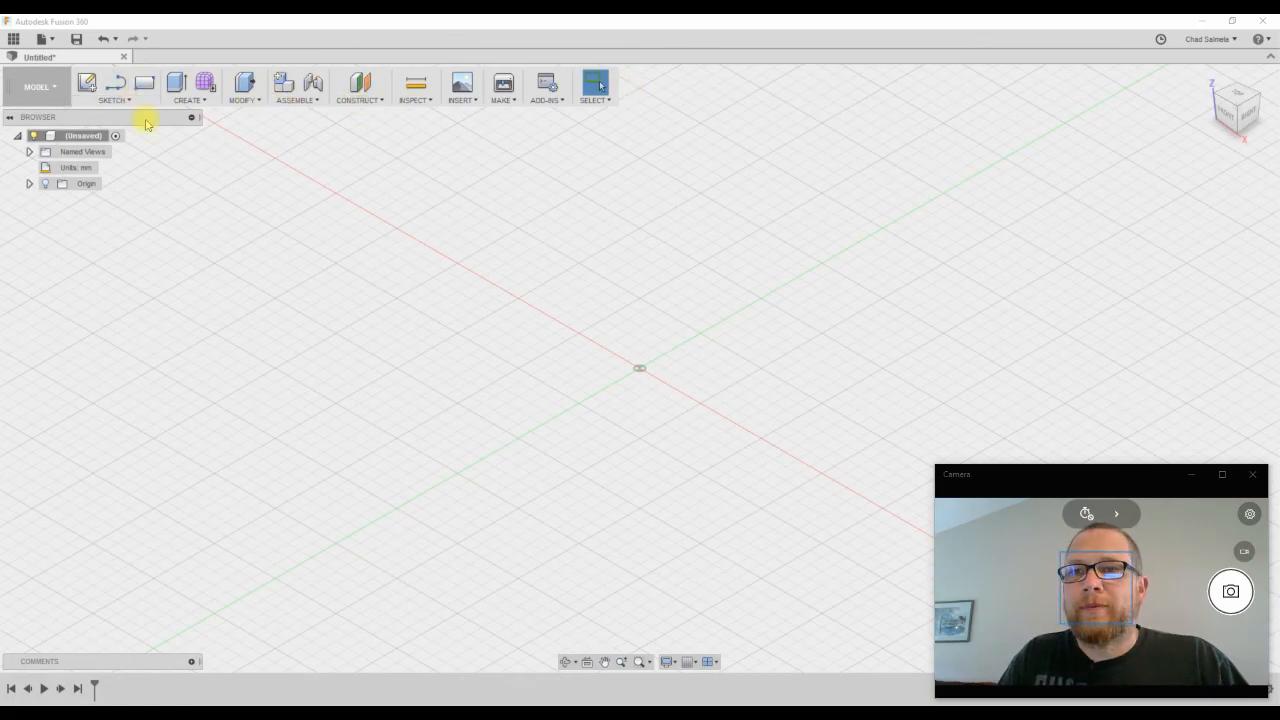
left_click(258, 101)
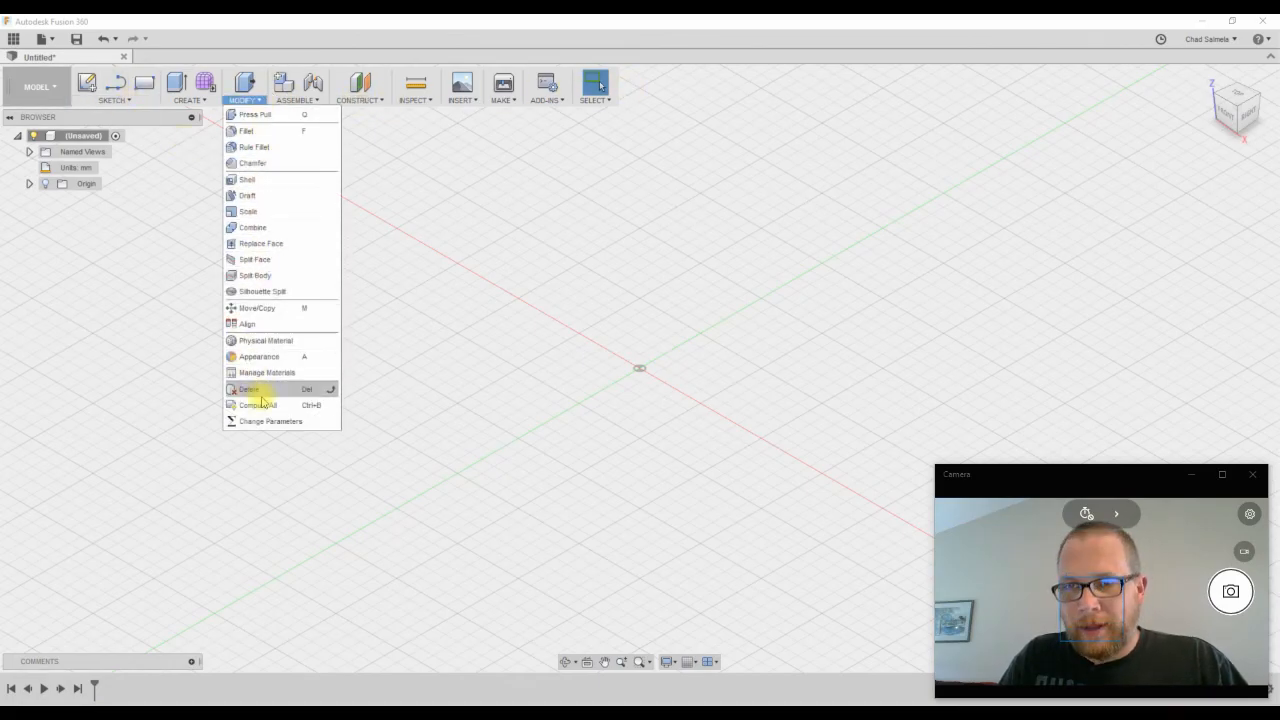
left_click(334, 425)
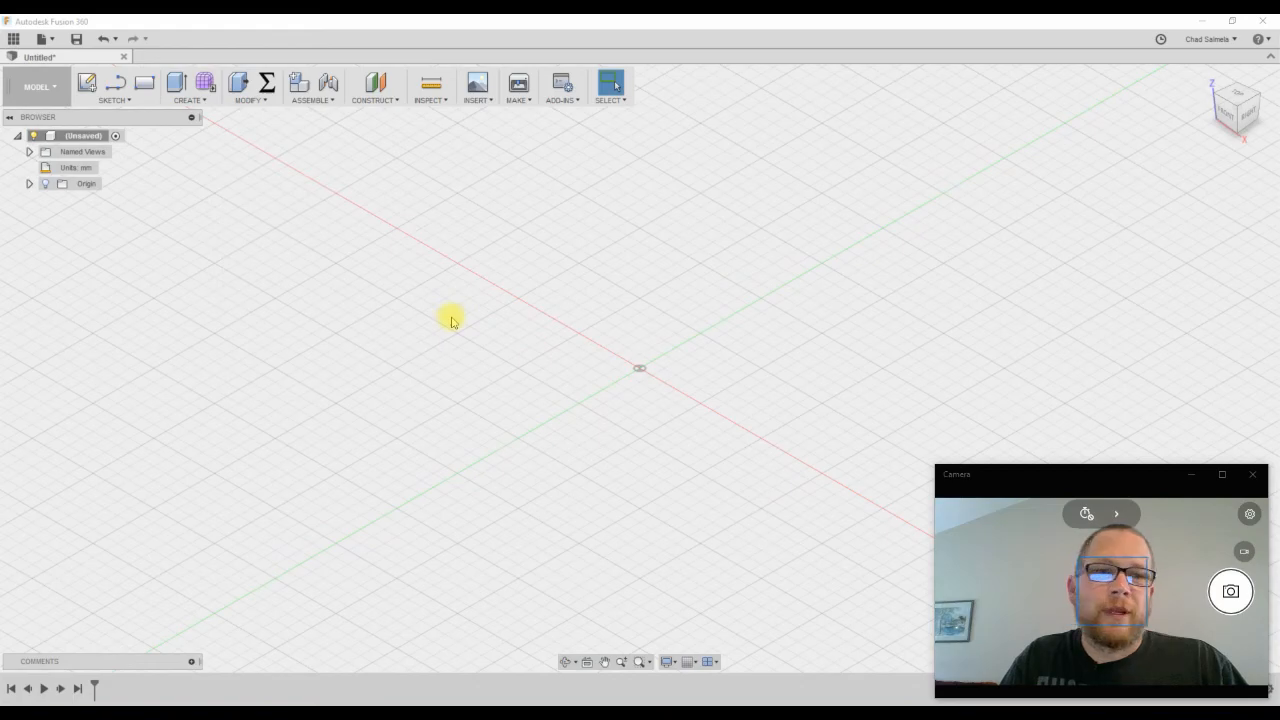
Add a user parameter named Bearing_Dia in mm with the expression 22
left_click(267, 83)
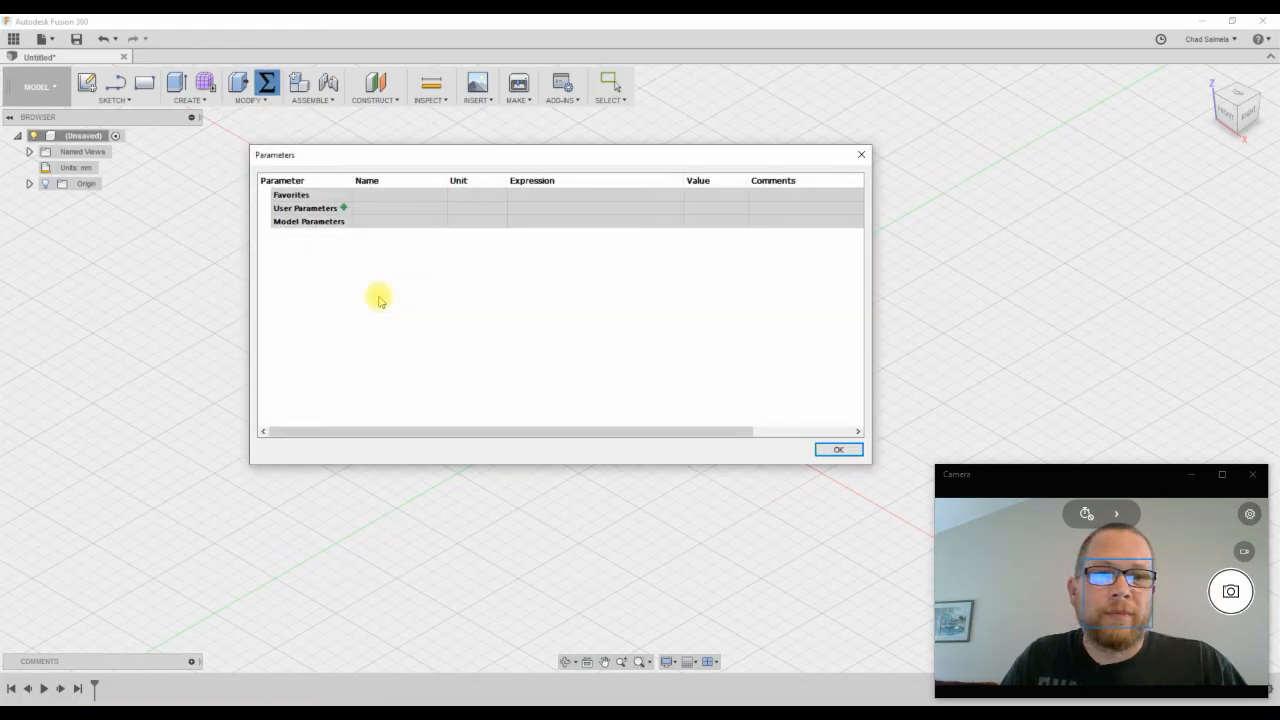
left_click_drag(480, 157, 498, 149)
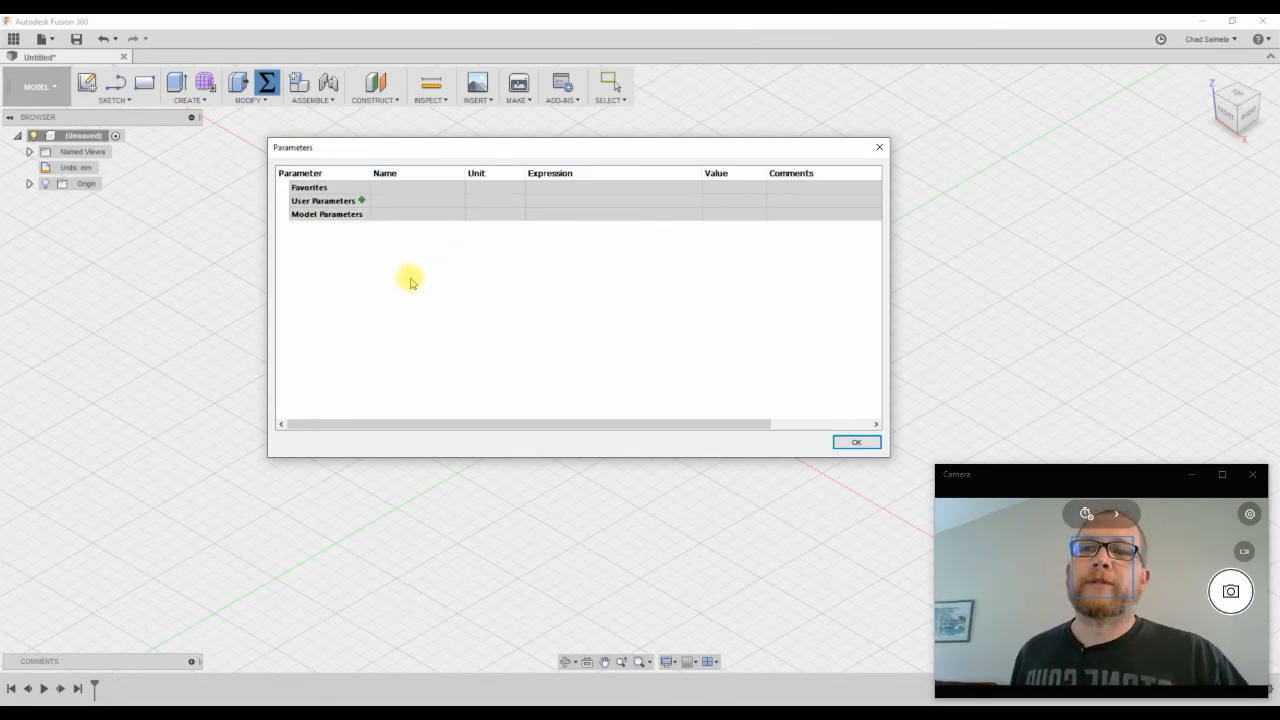
left_click_drag(441, 152, 454, 138)
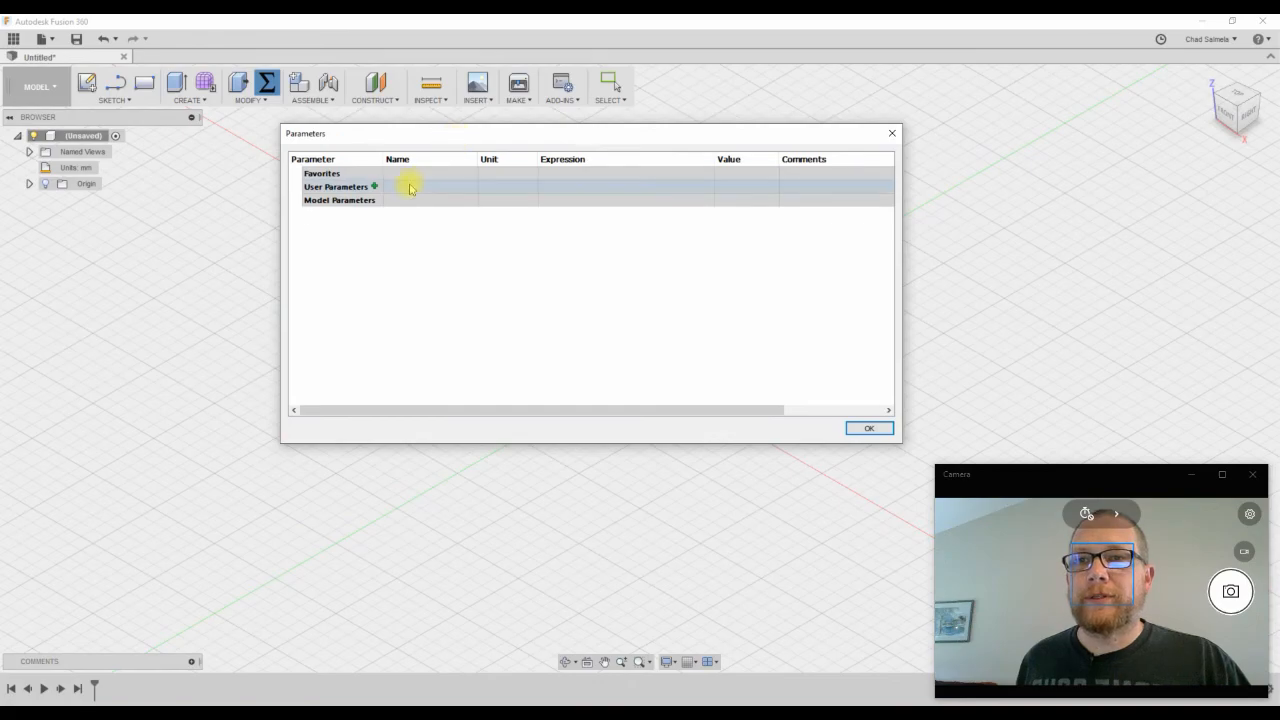
left_click(375, 188)
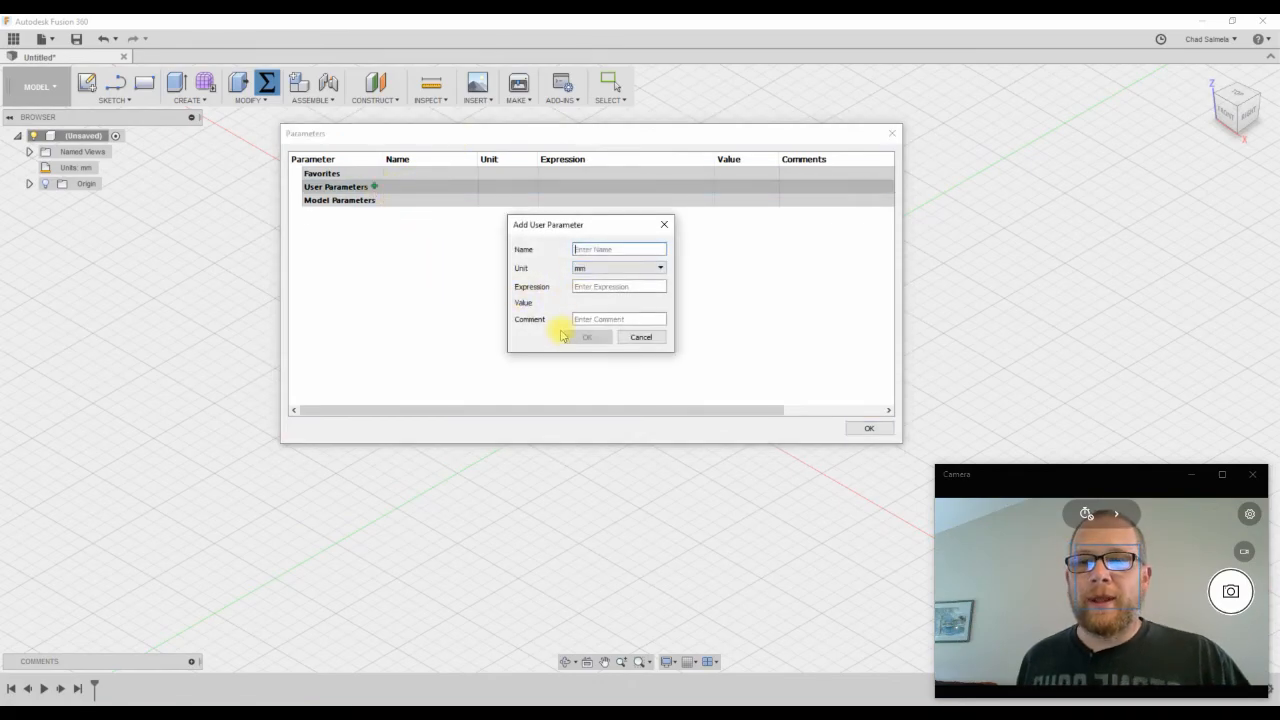
type("Bearing_d")
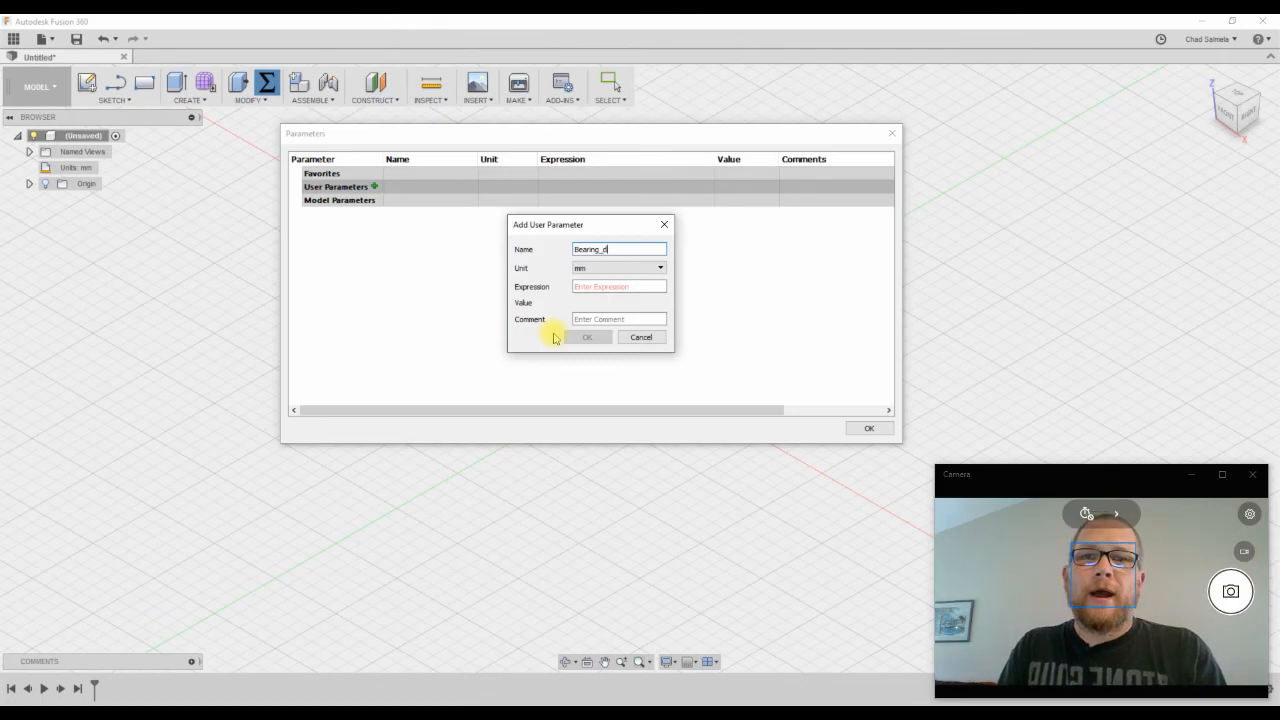
key("BackSpace")
type("Dia")
key("Tab")
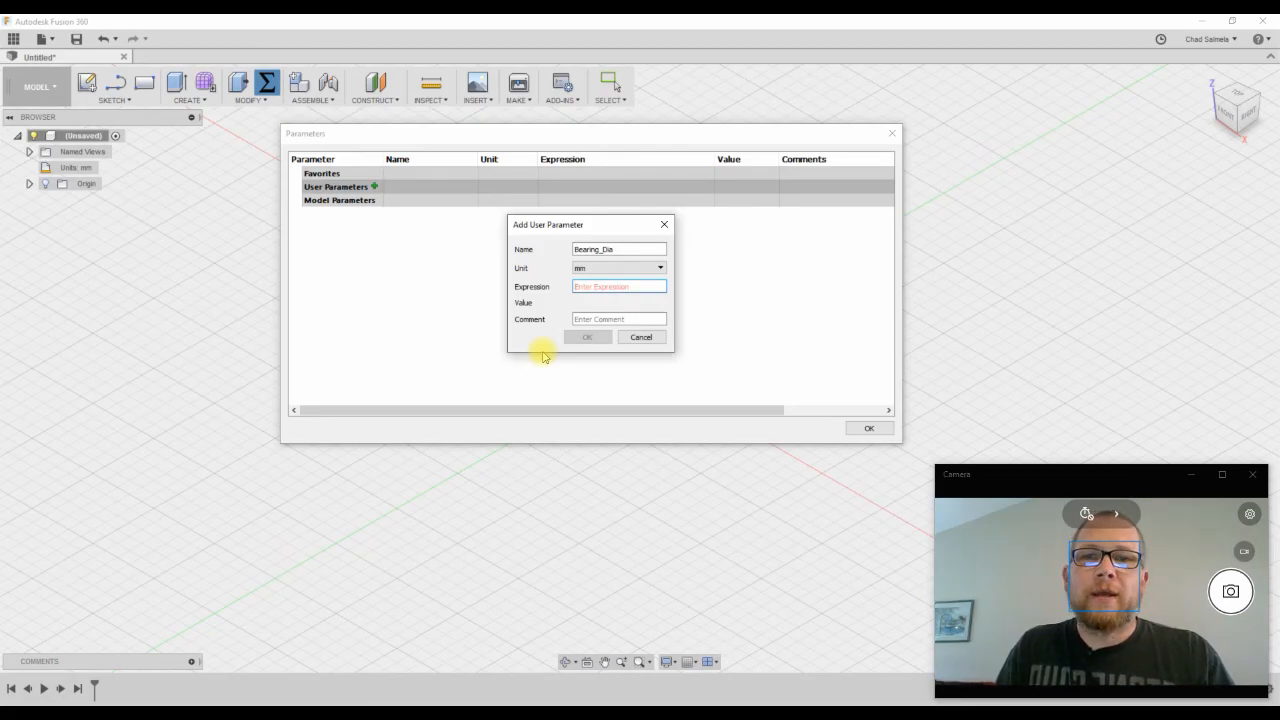
type("22")
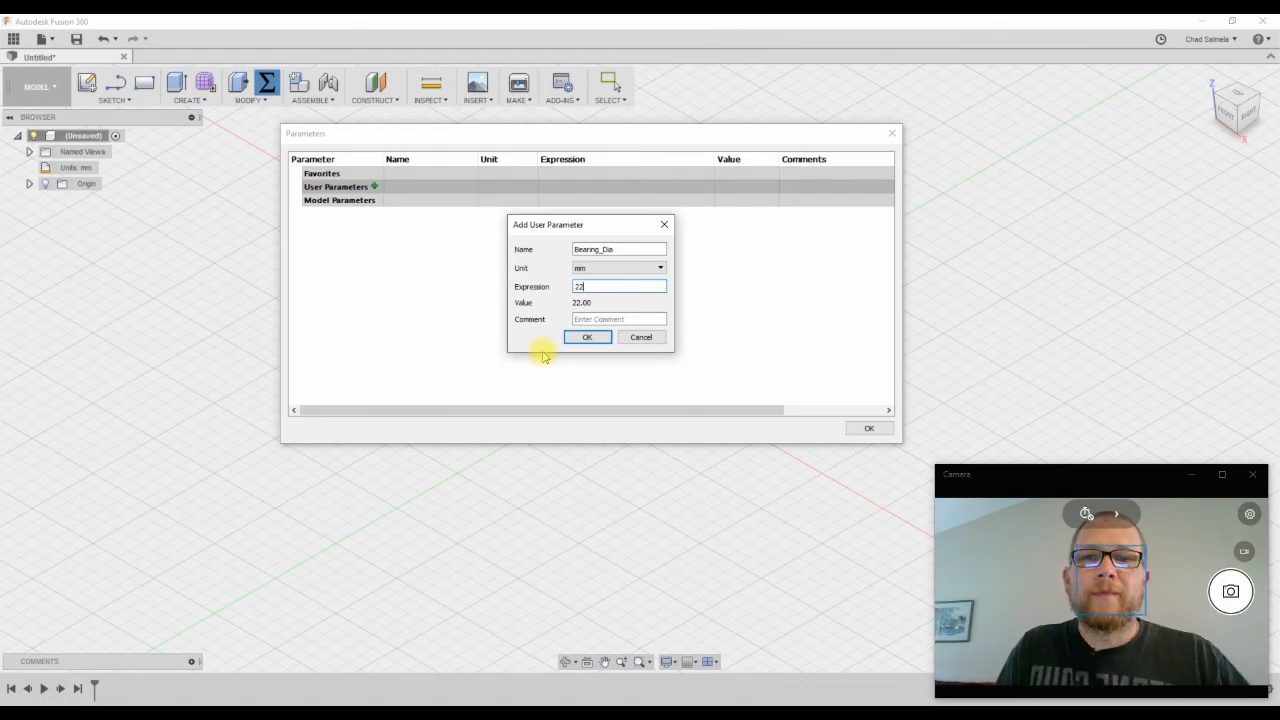
left_click(585, 338)
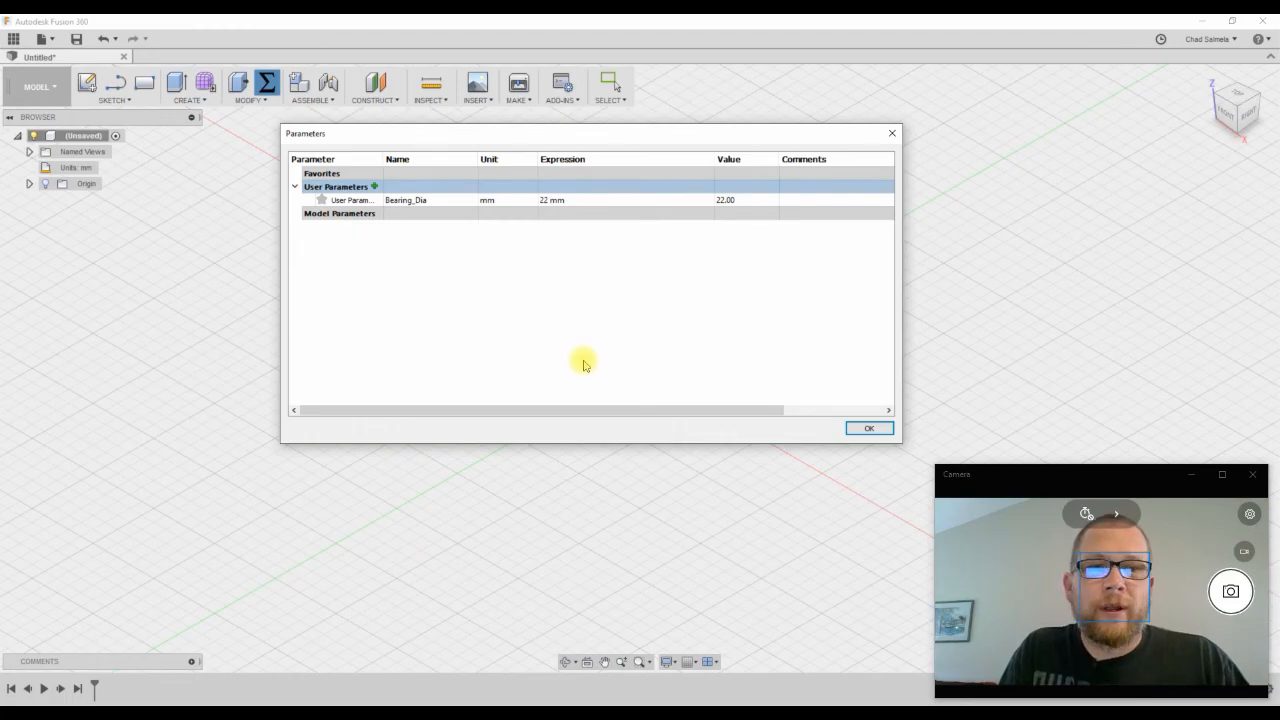
Try to add a user parameter named Body_Width with the expression 3
left_click(376, 188)
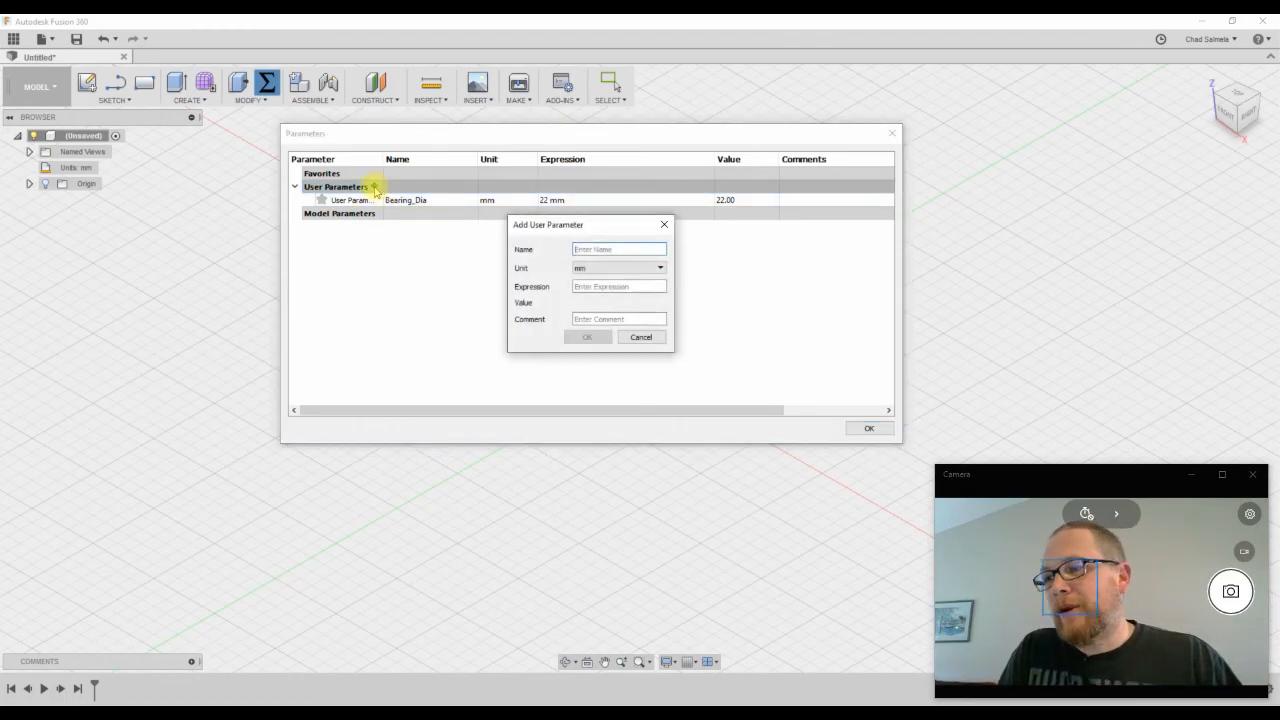
type("Body")
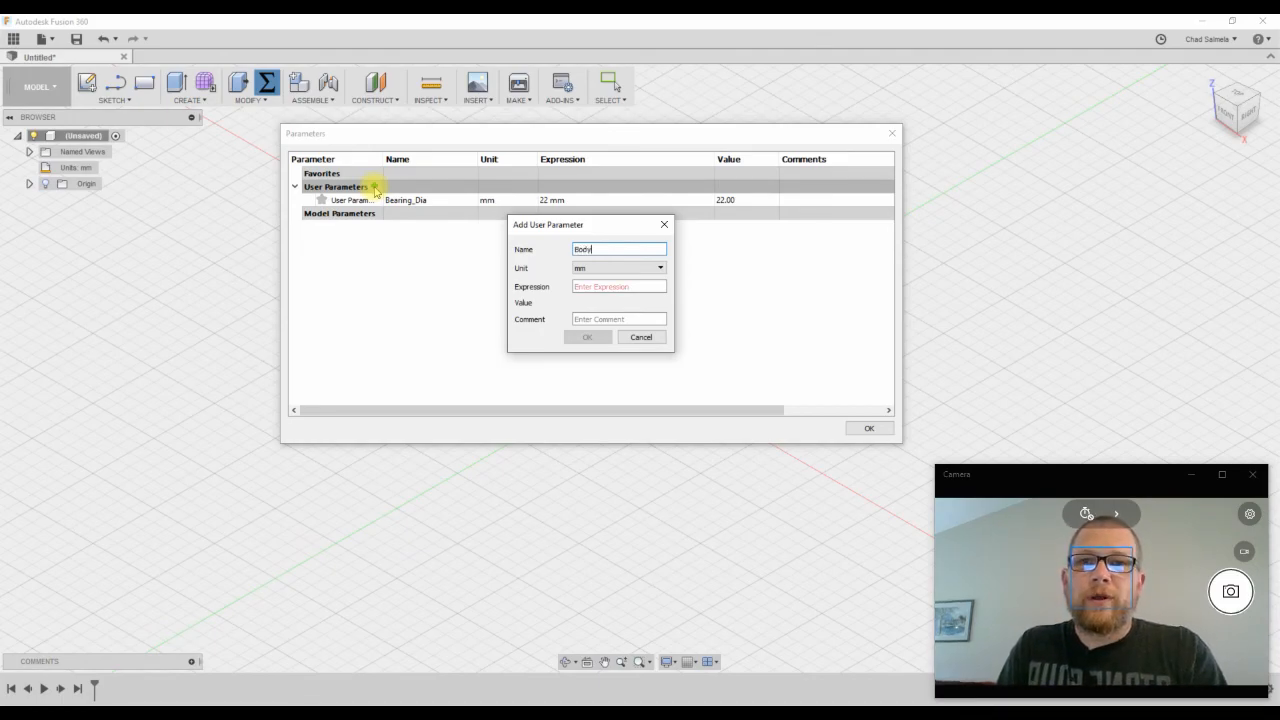
type("_Width")
key("Tab")
key("Tab")
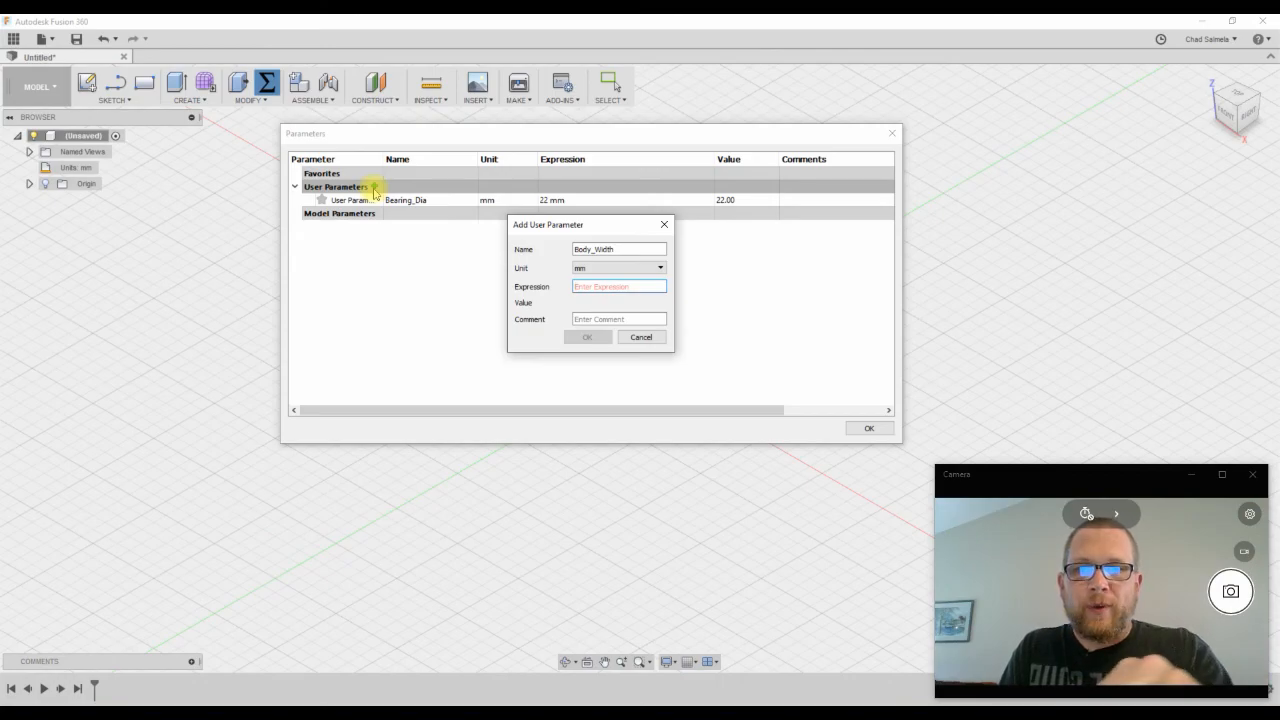
type("3")
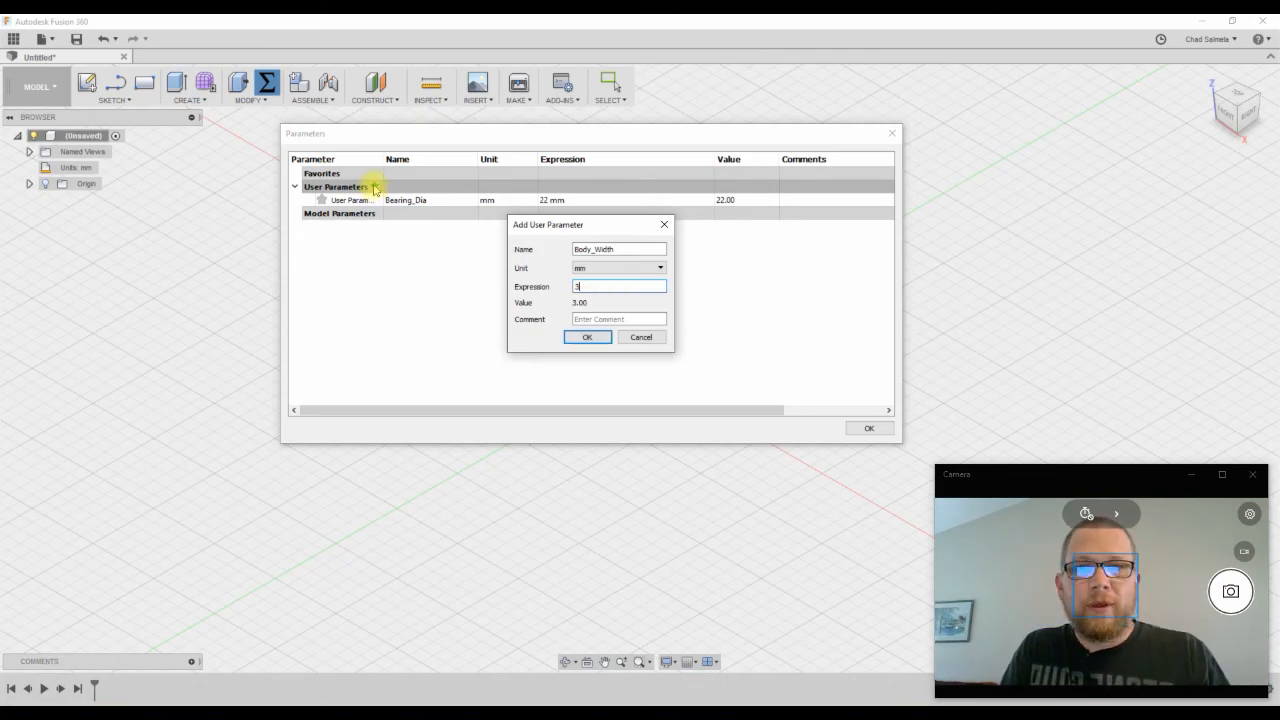
left_click(570, 341)
left_click(374, 211)
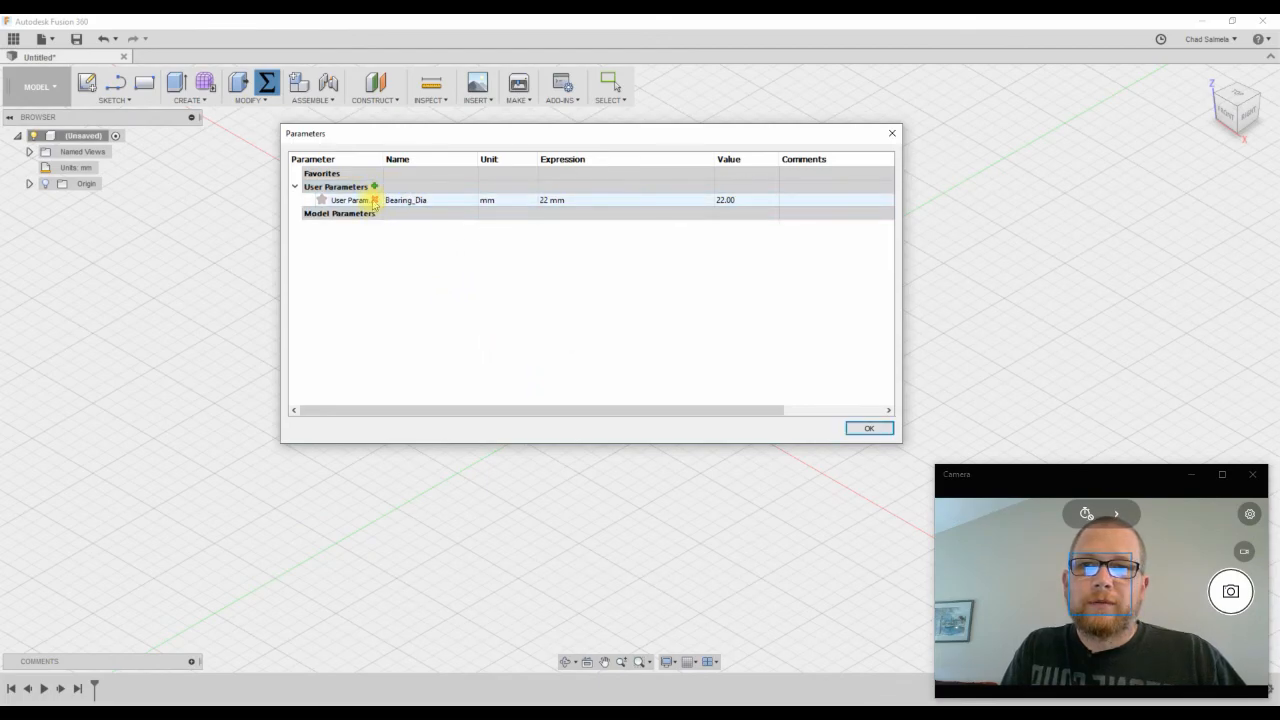
Add the user parameter Body_Width in mm with a value of 3
left_click(375, 187)
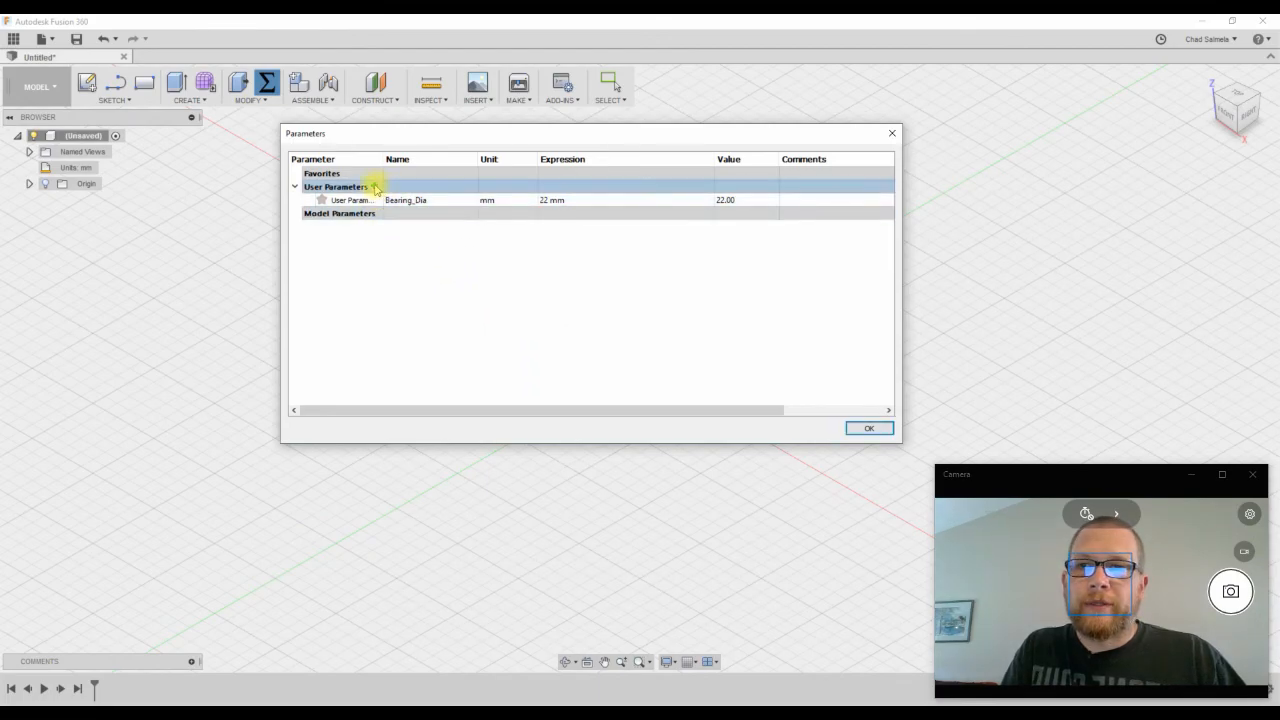
left_click(375, 187)
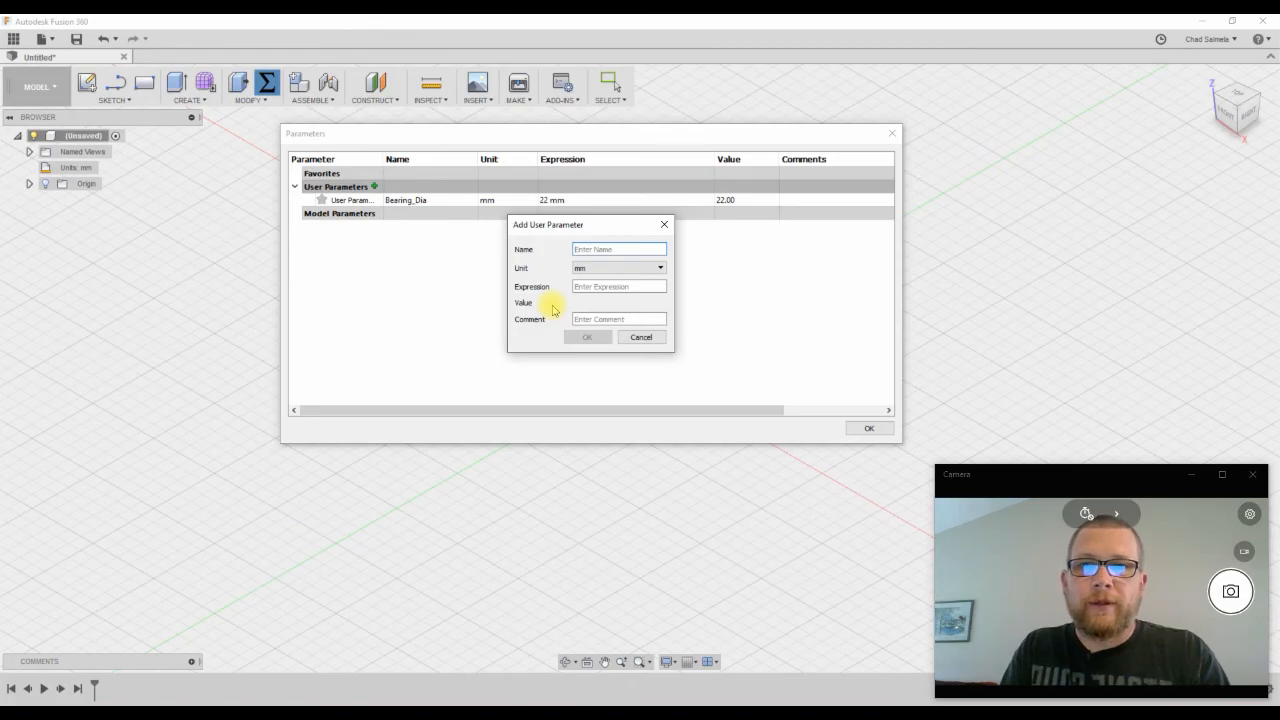
type("Bod")
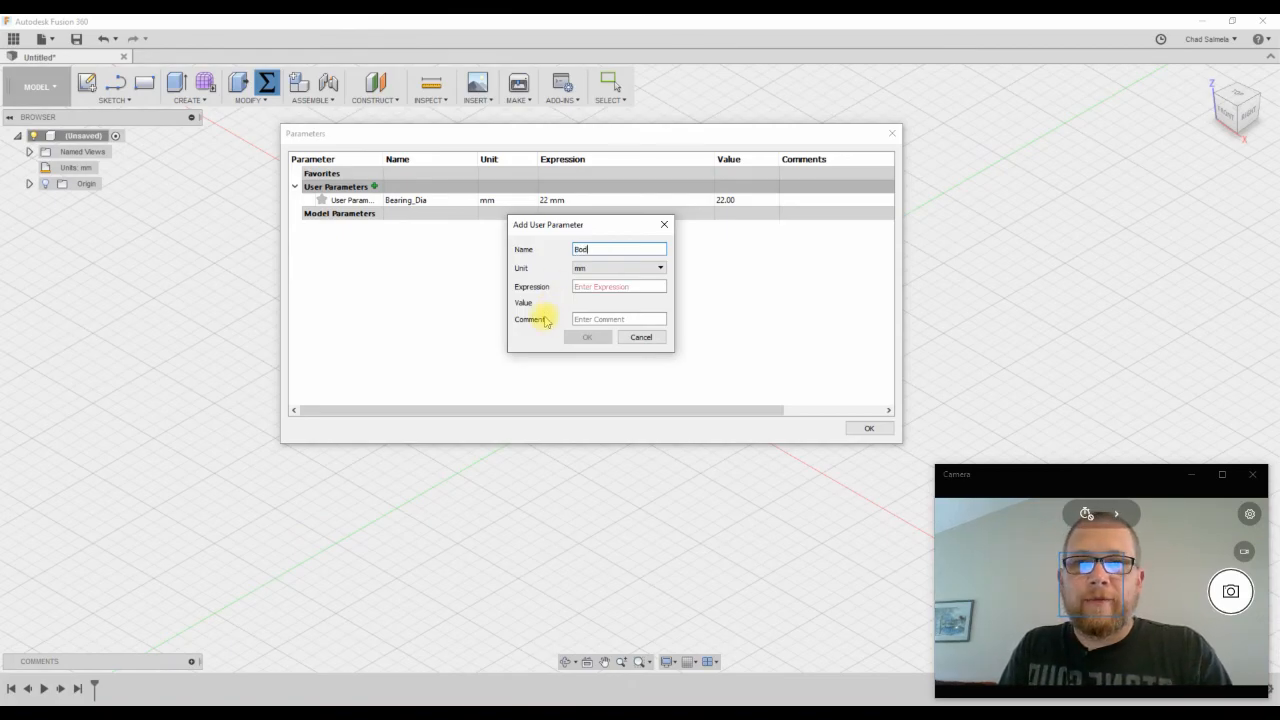
type("y_Width")
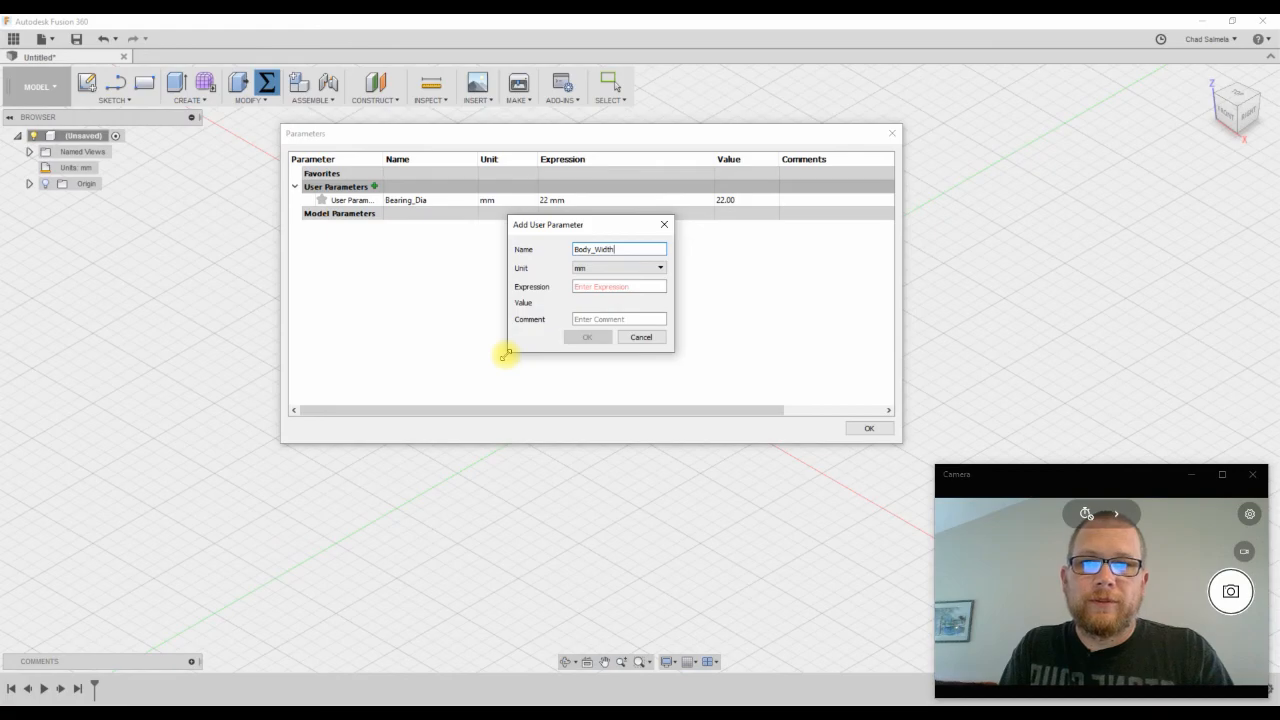
key("Tab")
key("Tab")
type("3")
key("Return")
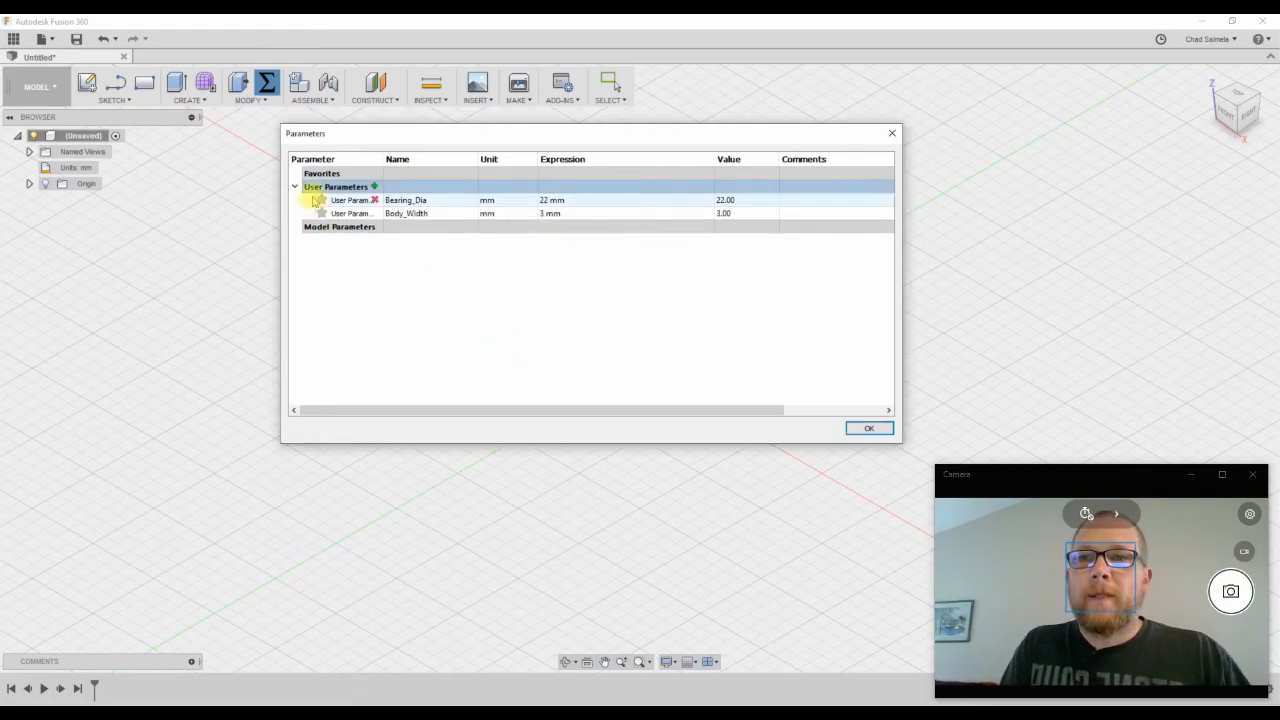
Add a user parameter named Ball_Dia in mm with the expression 8
left_click(374, 186)
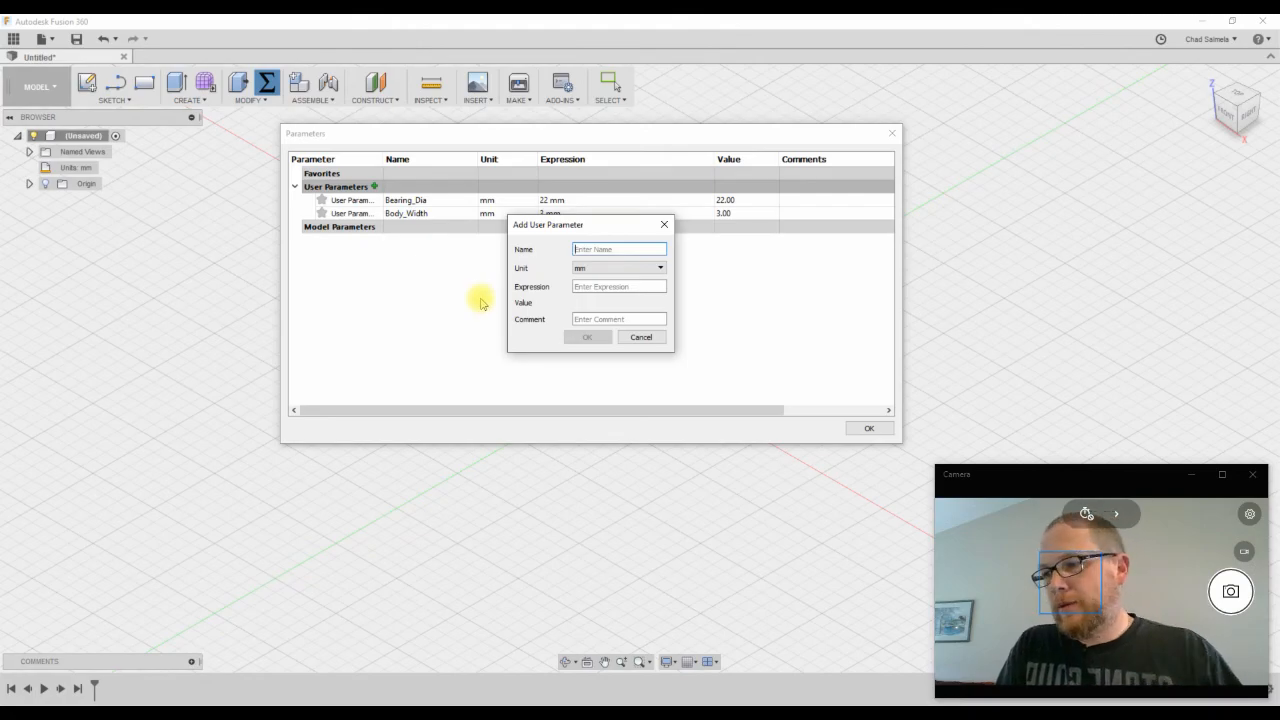
type("Ball_Dia")
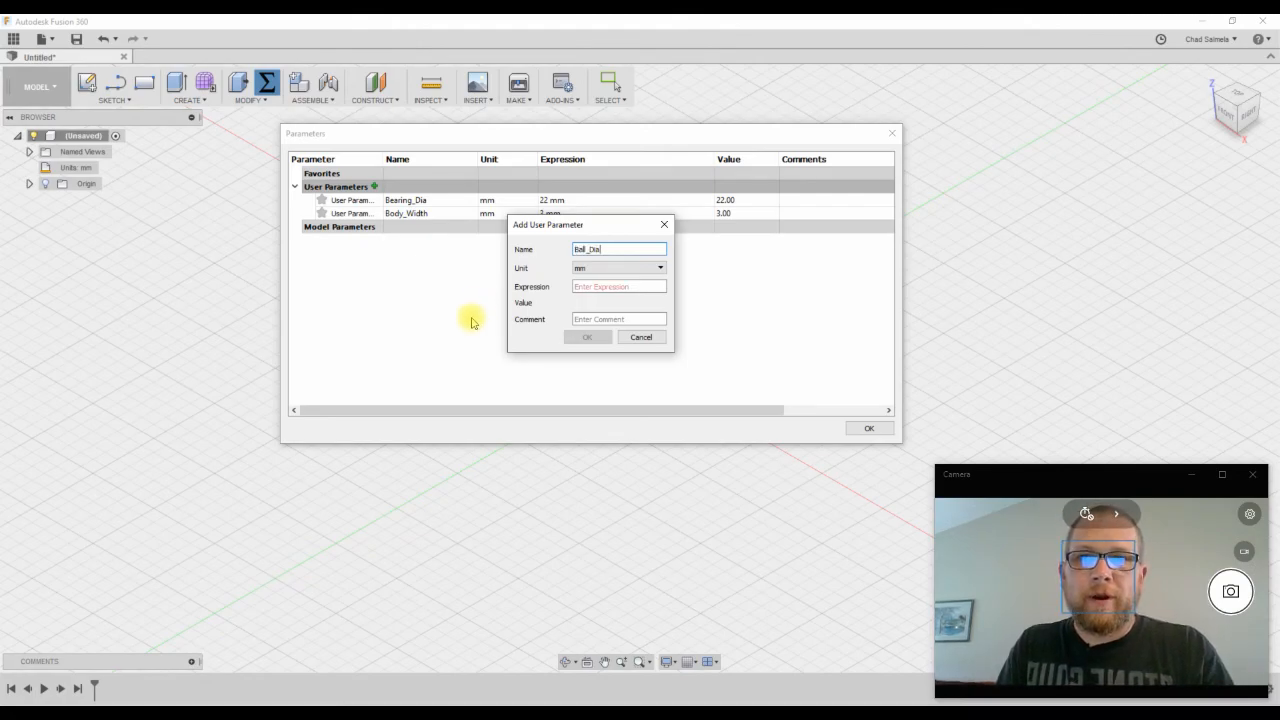
key("Tab")
key("Tab")
type("8")
key("Return")
Add a user parameter named BallBody_Width in mm with the expression 3
left_click(374, 186)
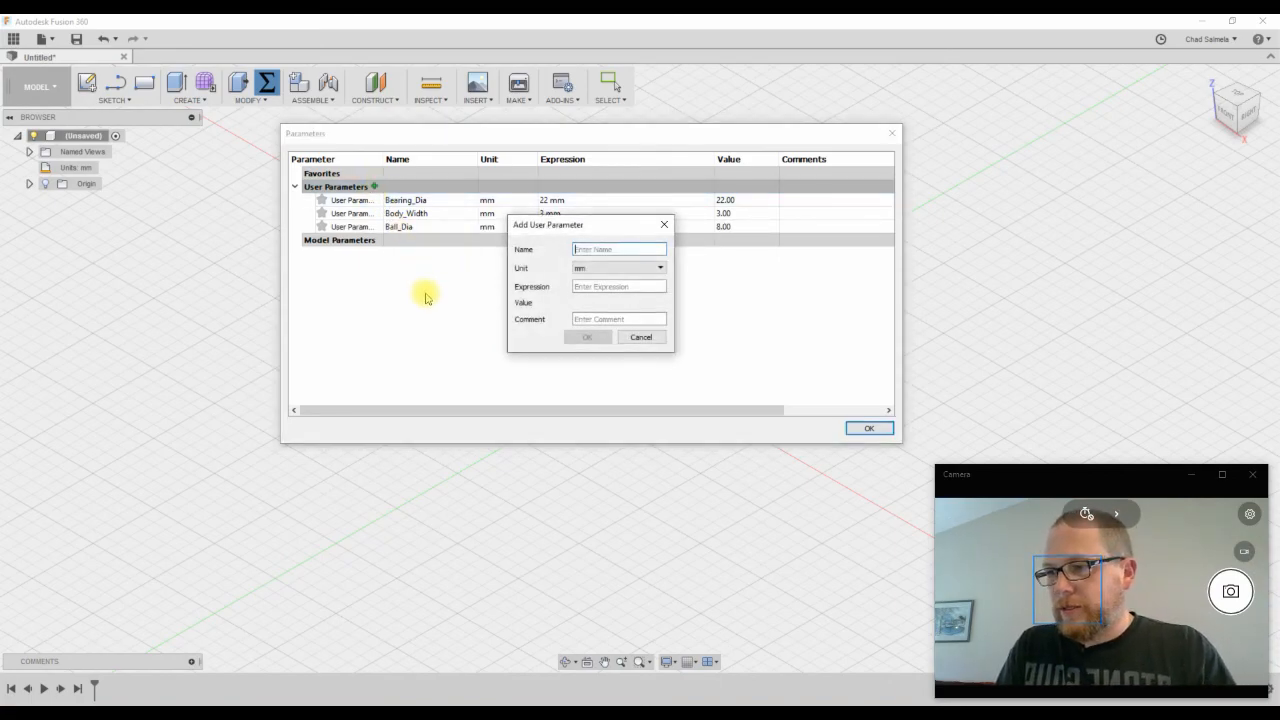
type("B")
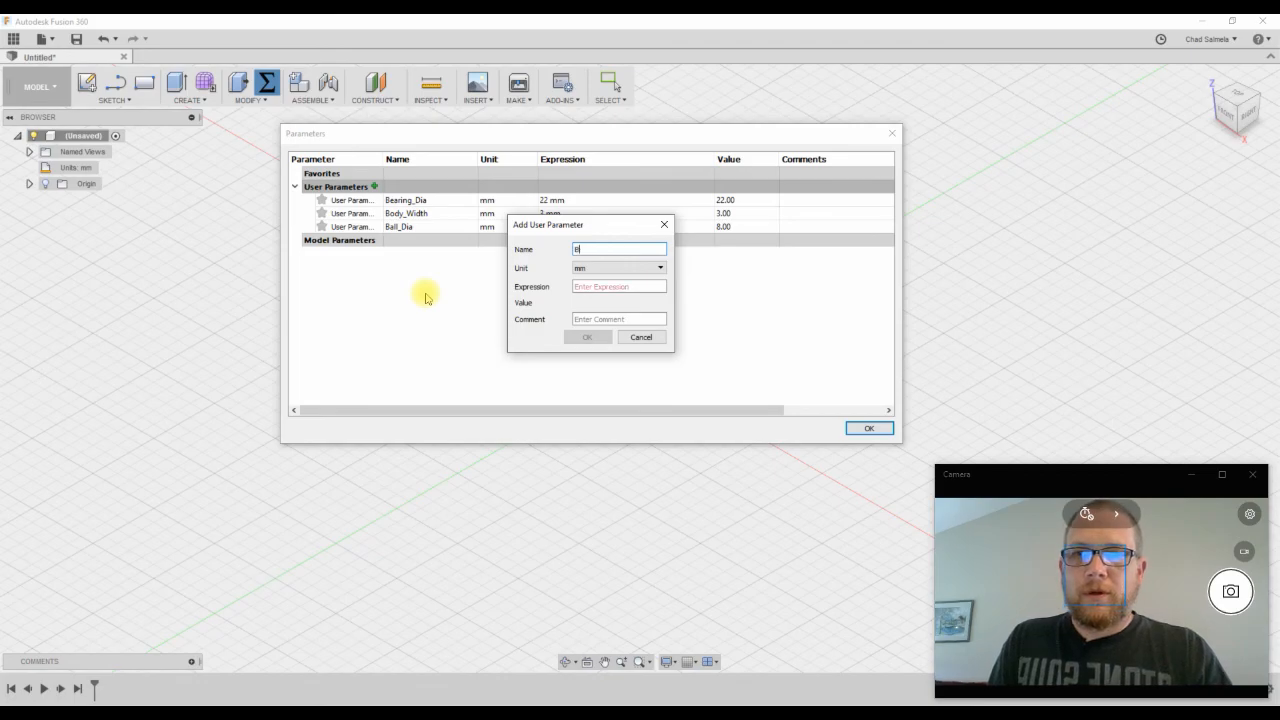
type("allB")
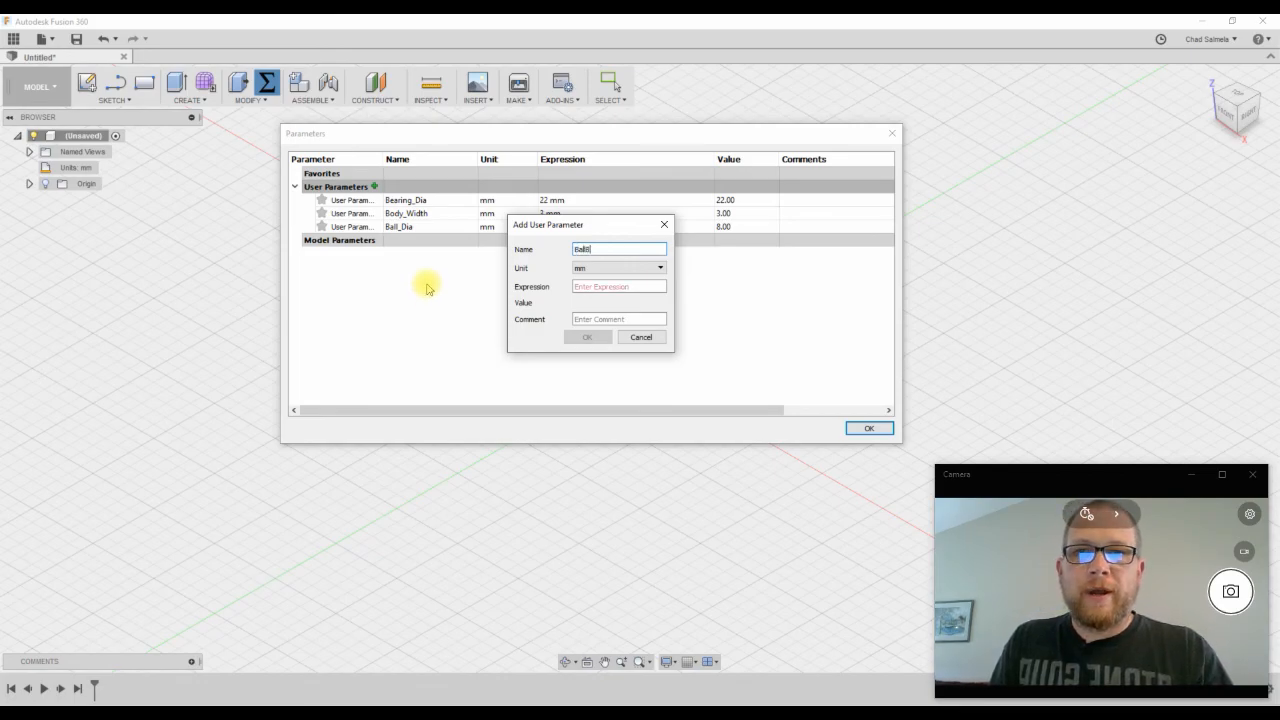
type("ody_Wi")
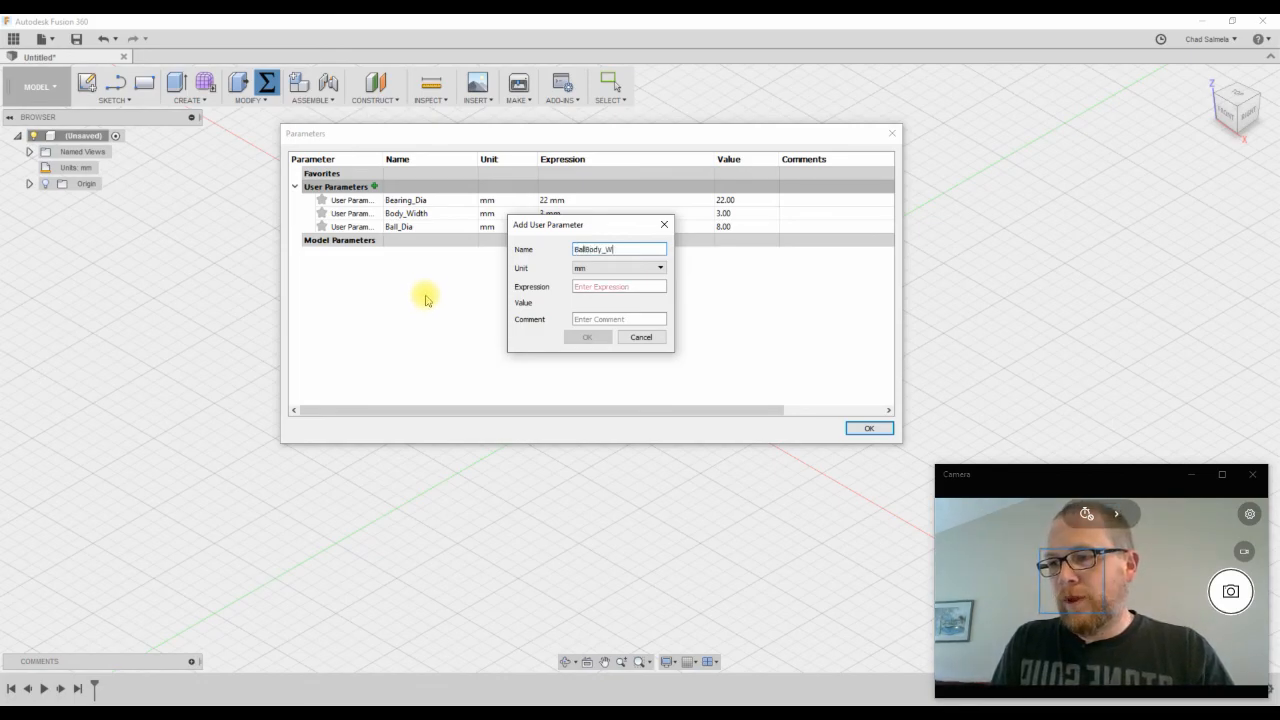
type("dth")
key("Tab")
key("Tab")
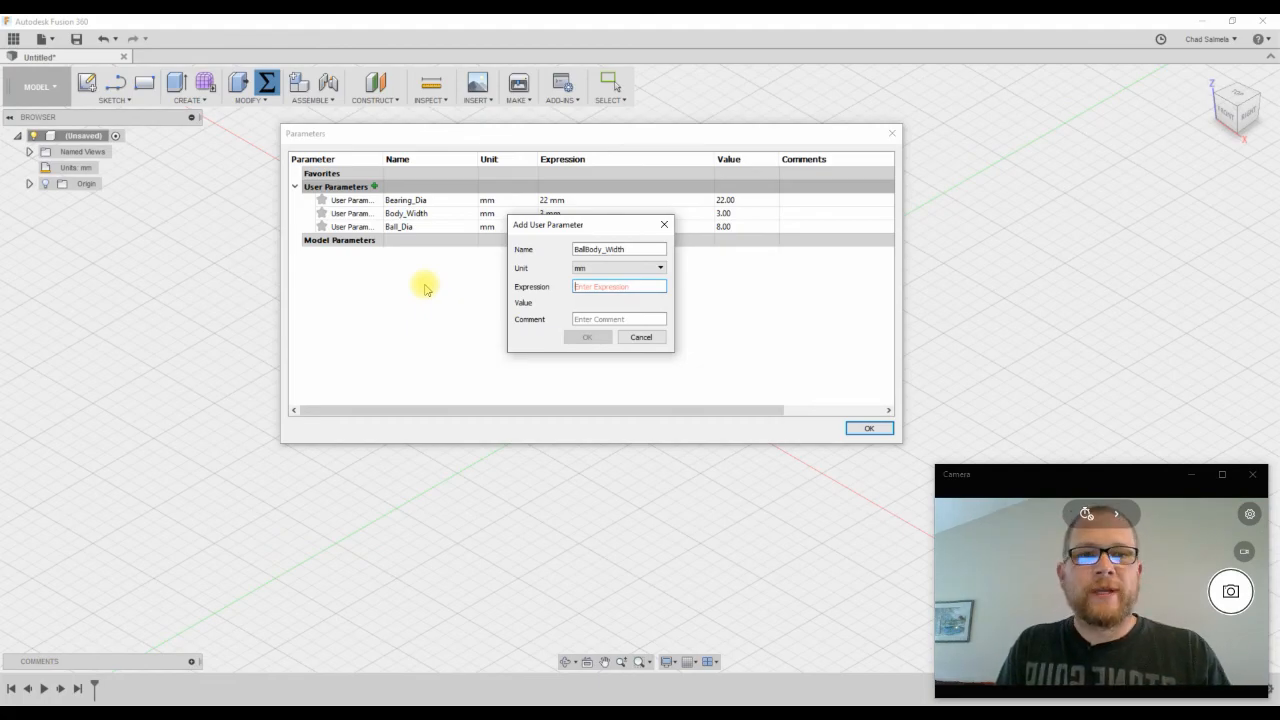
type("3")
key("Return")
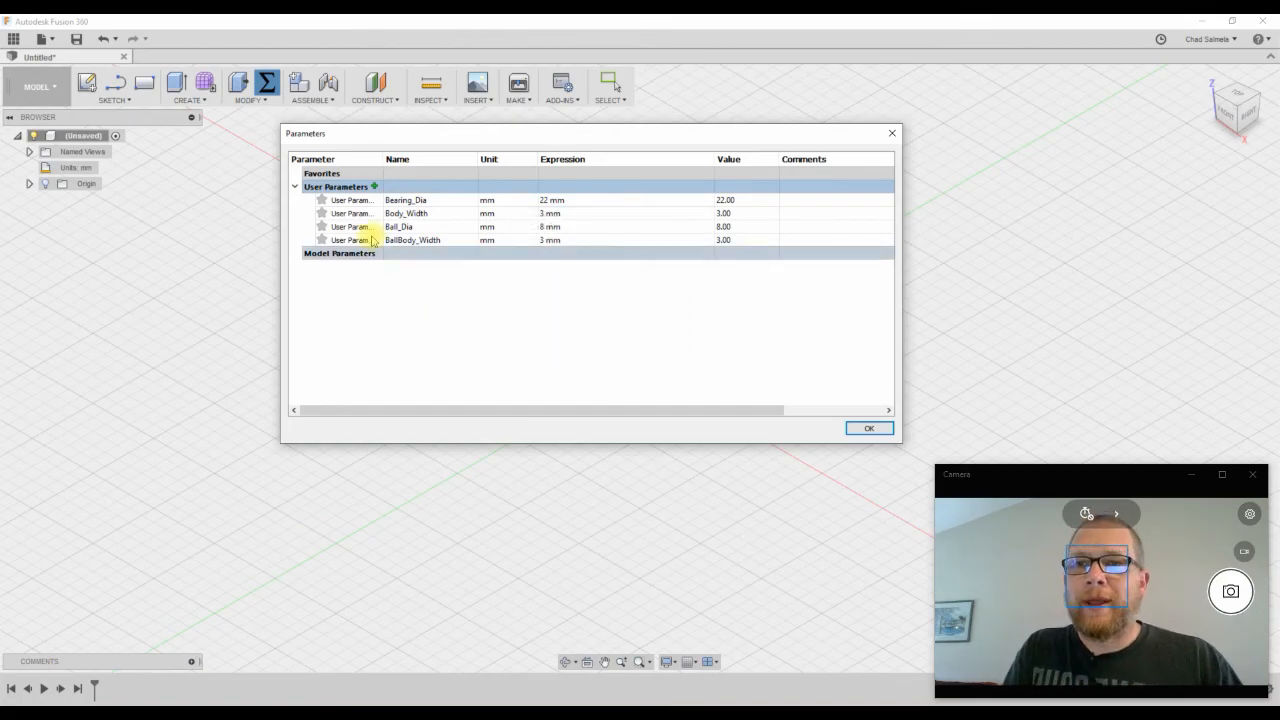
Add a user parameter named Arm_Length in mm with the expression 30
left_click(374, 186)
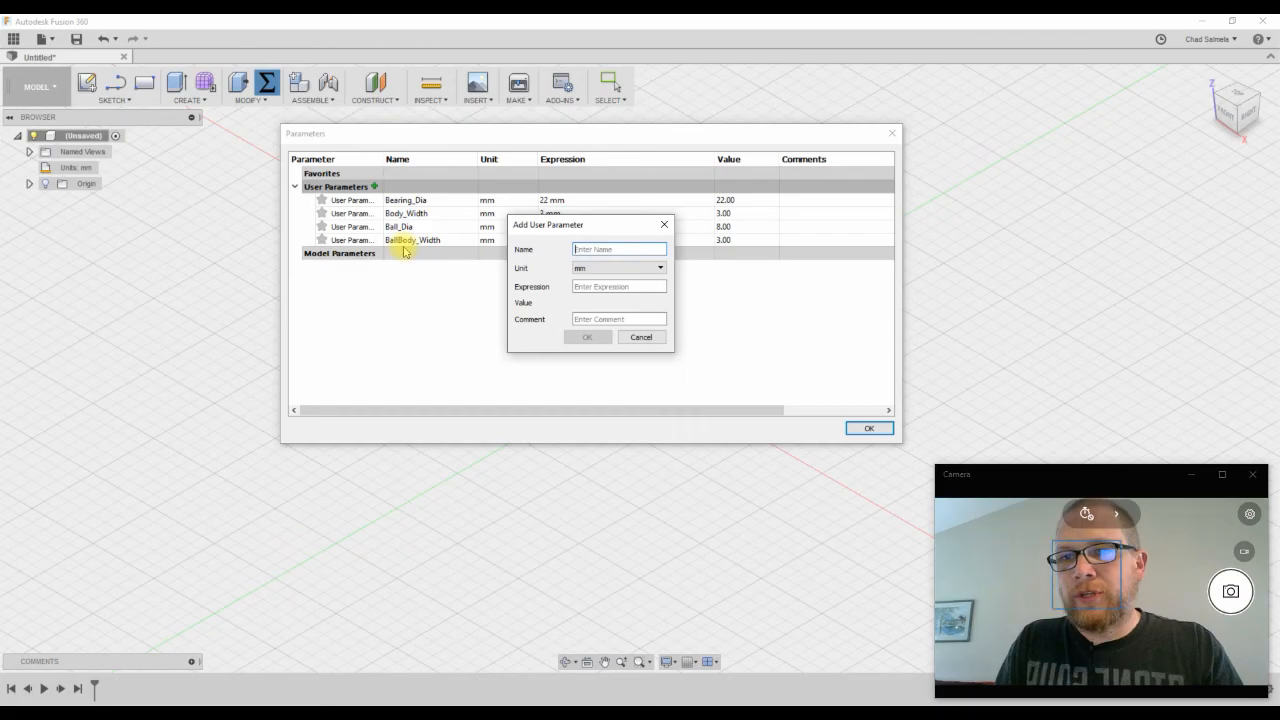
type("Arm_len")
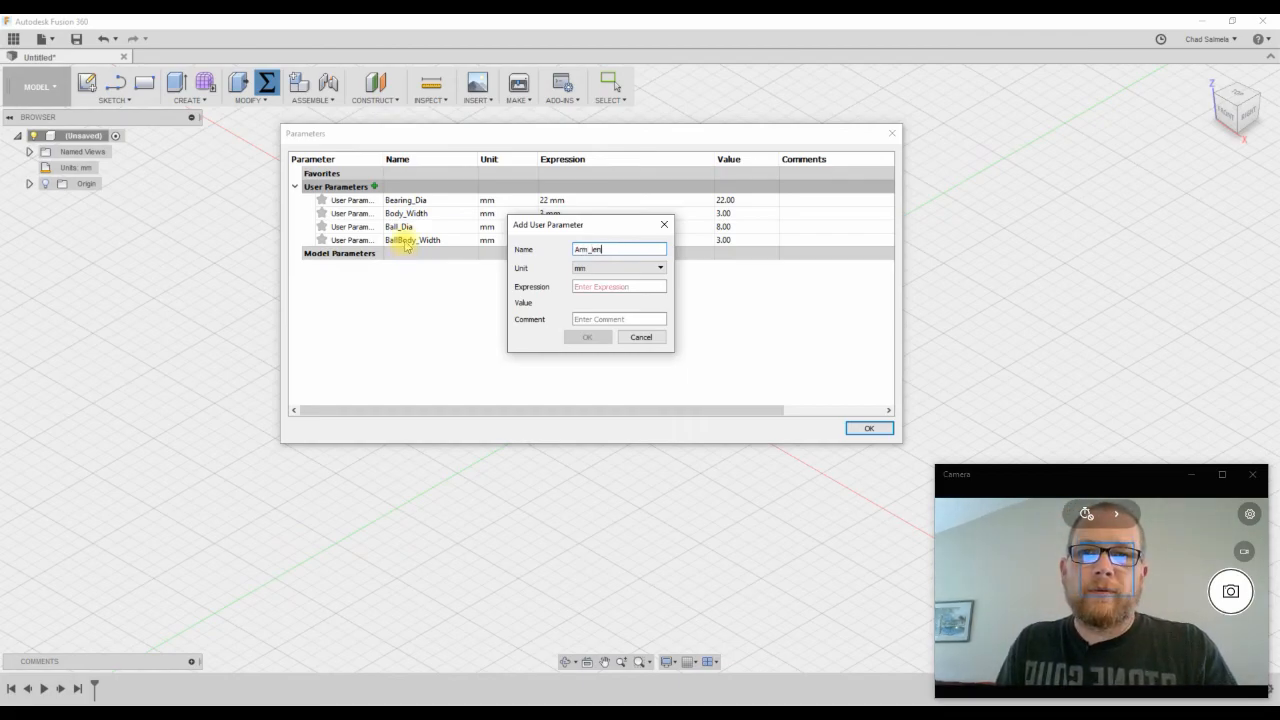
type("gth")
key("Tab")
key("Tab")
type("30")
key("Return")
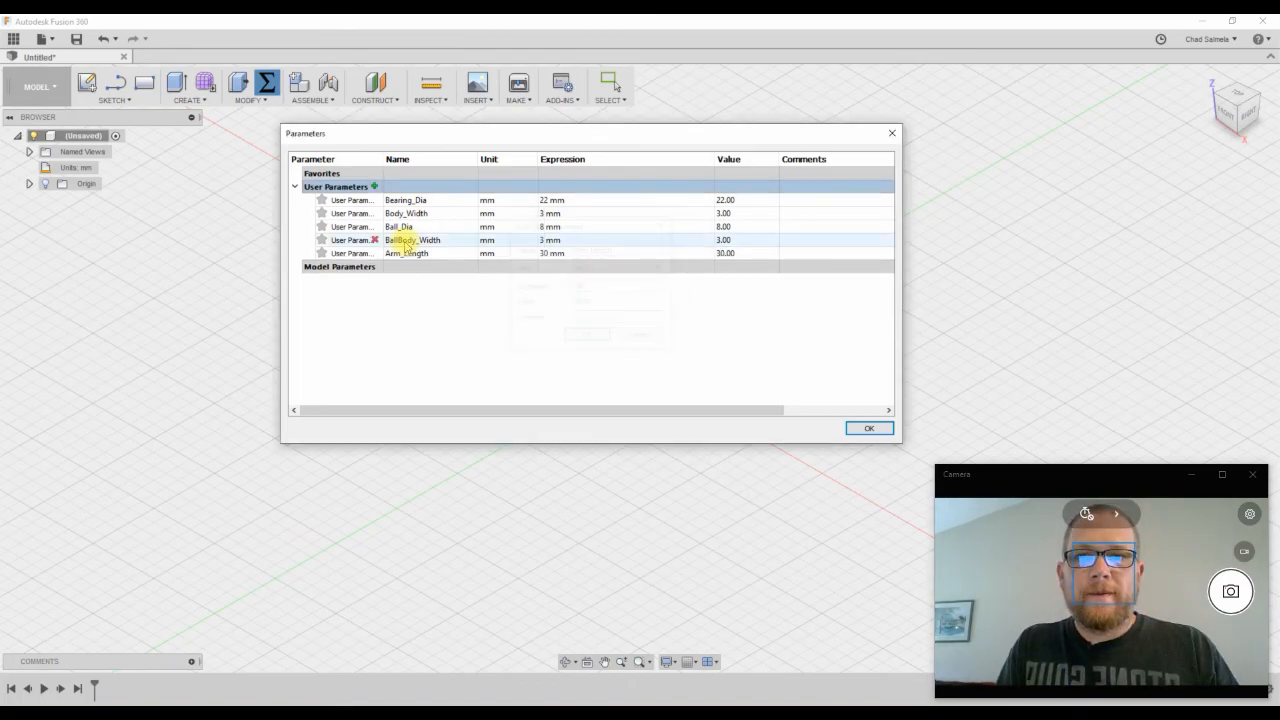
Add a user parameter named Arm_Radius in mm with the expression 18
left_click(374, 186)
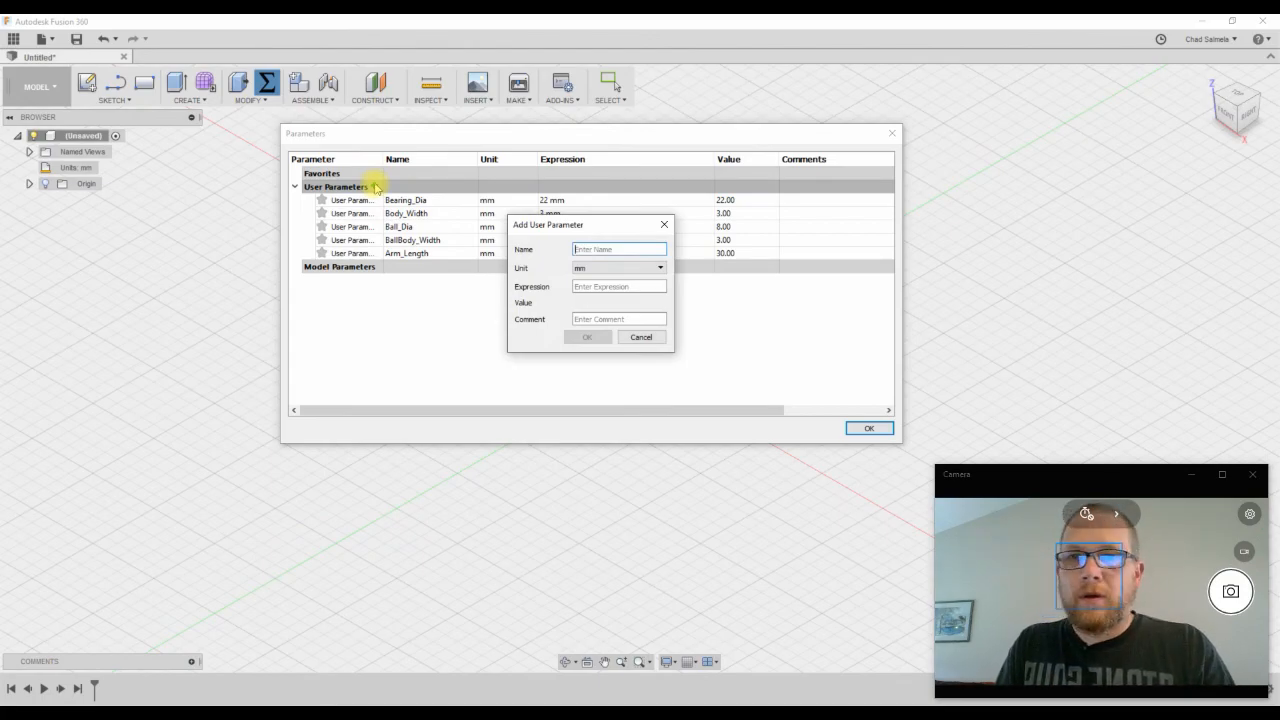
type("Arm_Radius")
key("Tab")
key("Tab")
type("18")
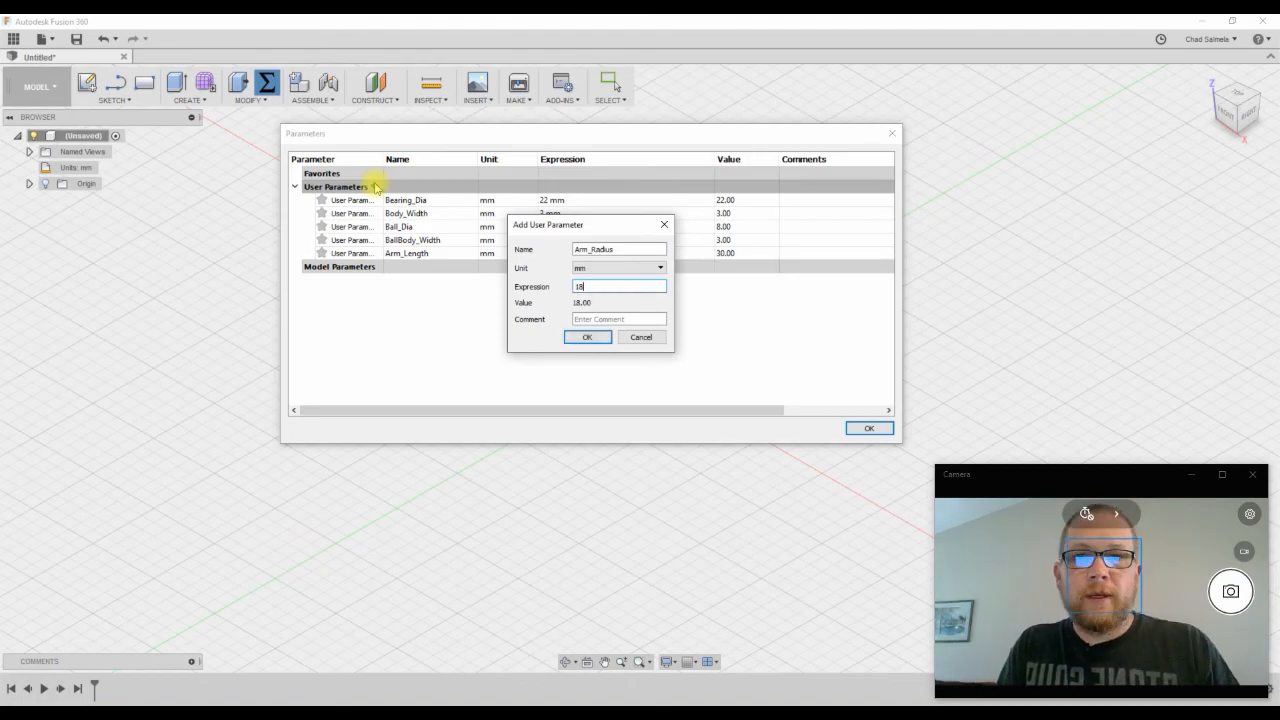
key("Return")
Add a user parameter named Arm_Qty with No Units and the expression 3
left_click(377, 189)
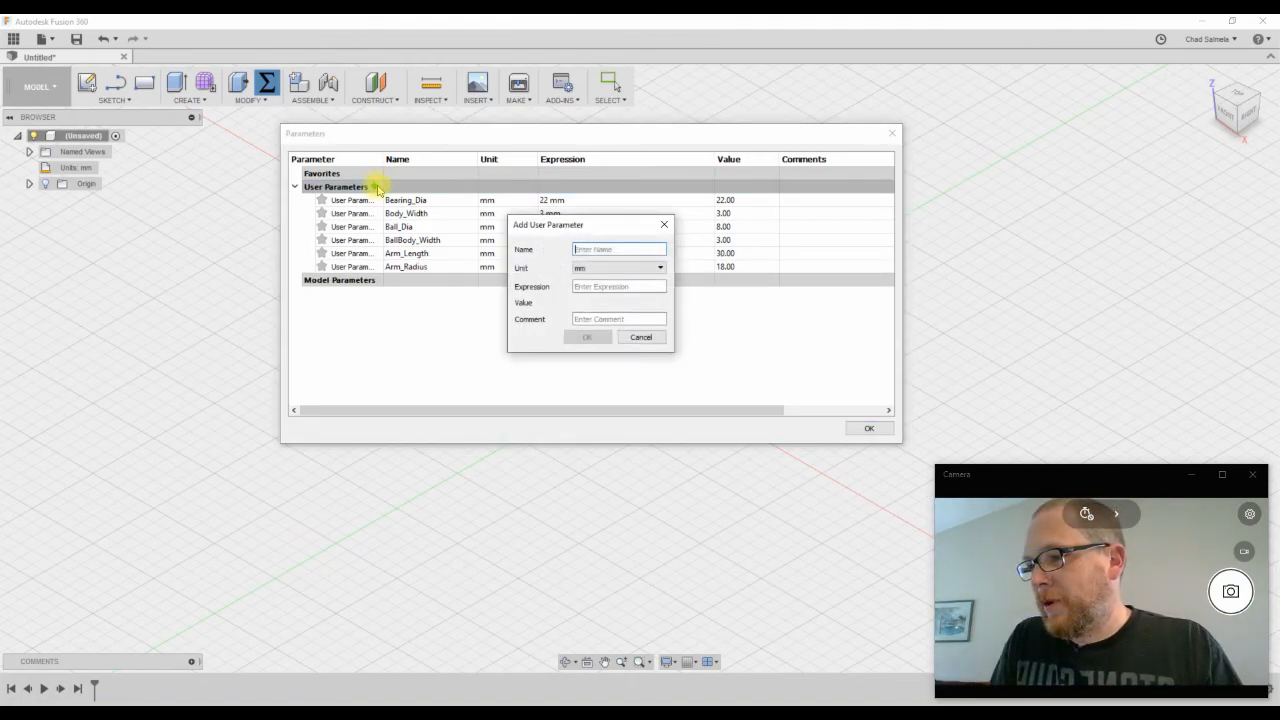
type("Arm_Qty")
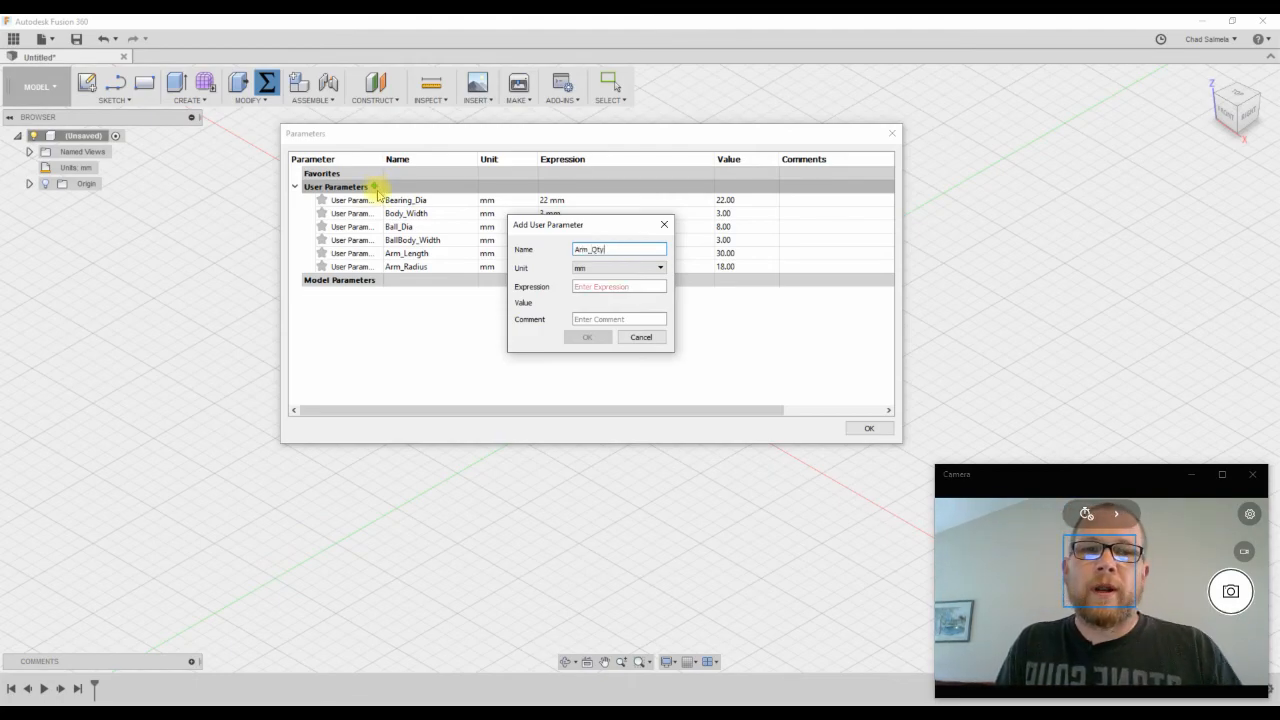
left_click(661, 271)
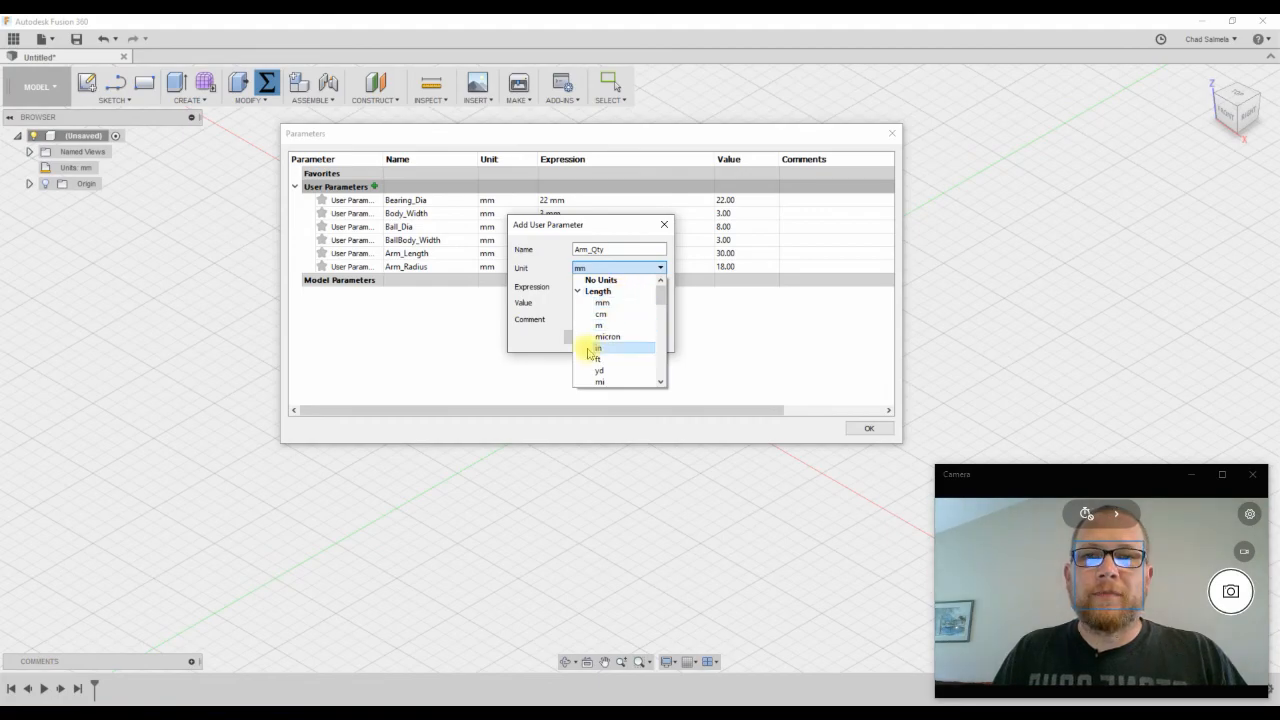
left_click(601, 280)
left_click(607, 287)
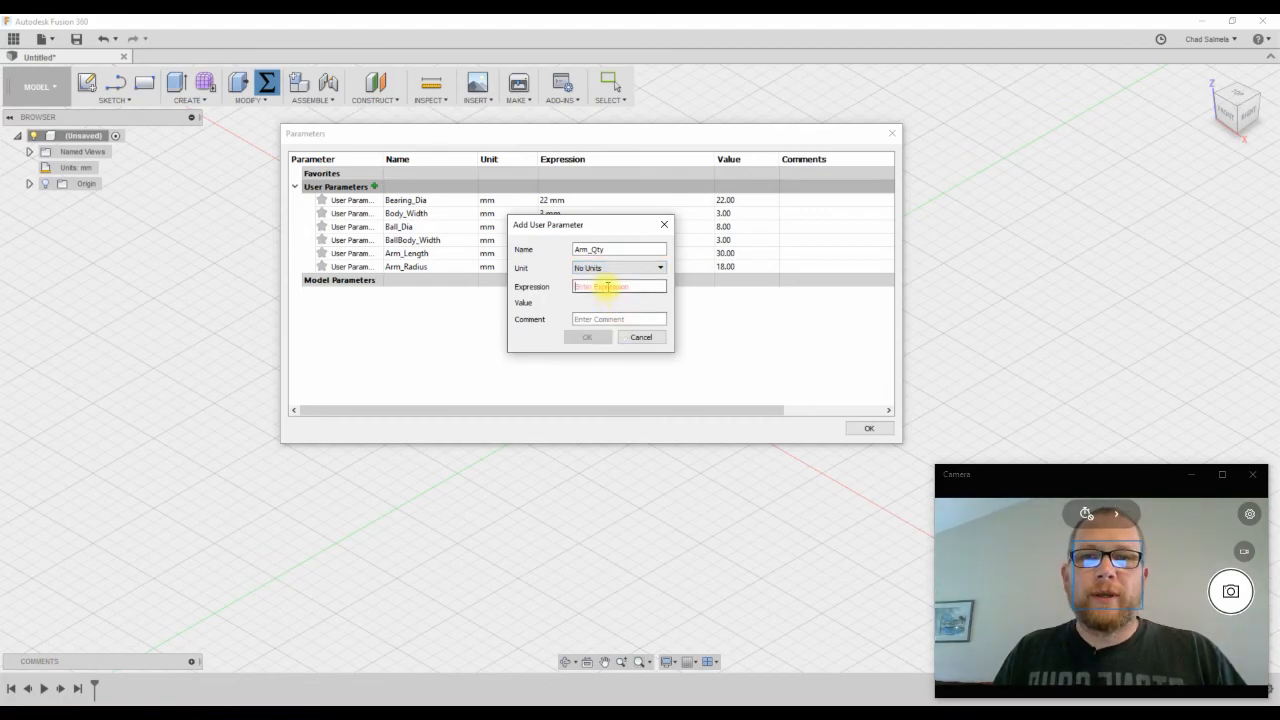
type("3")
key("Return")
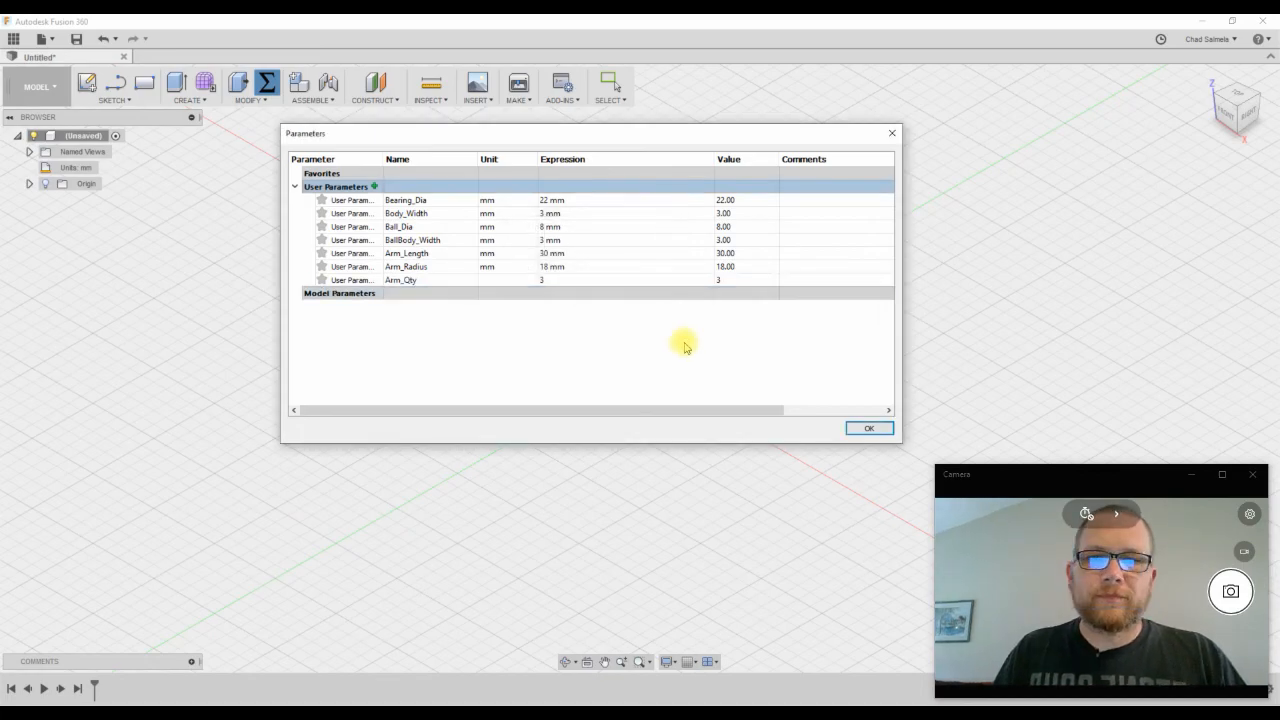
Add a user parameter named Thickness in mm with the expression 7
left_click(375, 187)
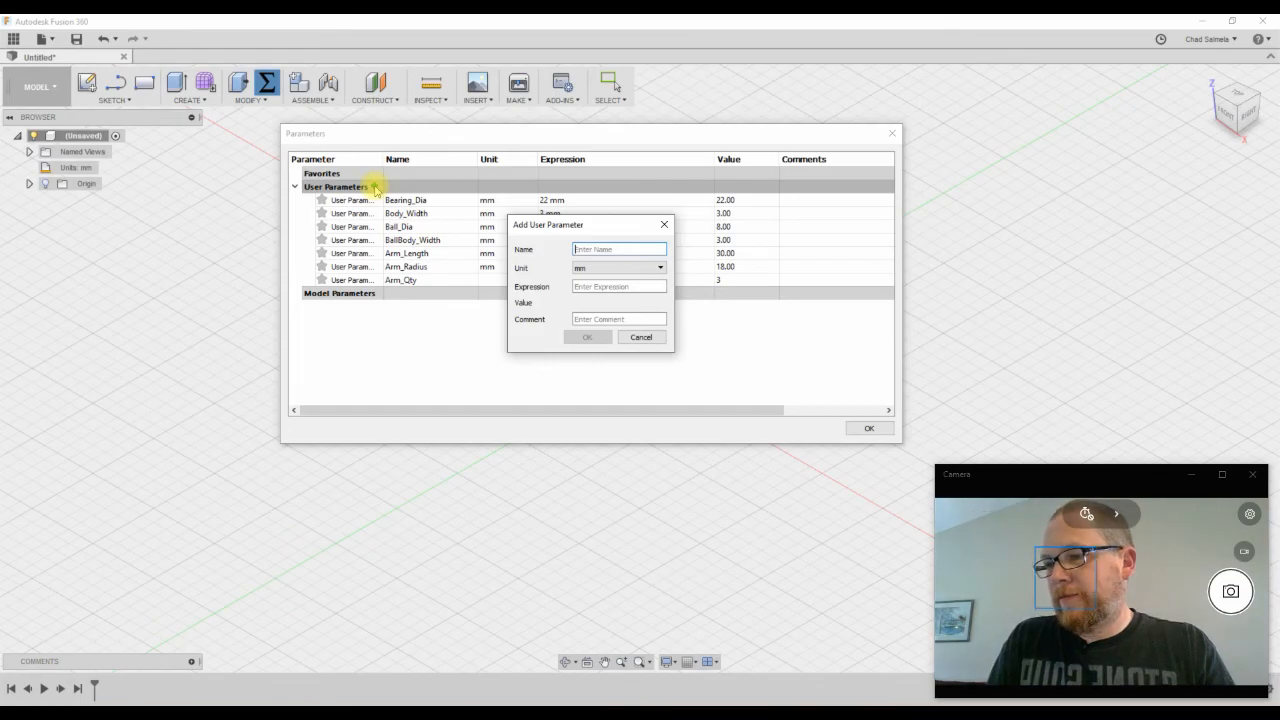
type("Thickness")
key("Tab")
key("Tab")
type("7")
key("Return")
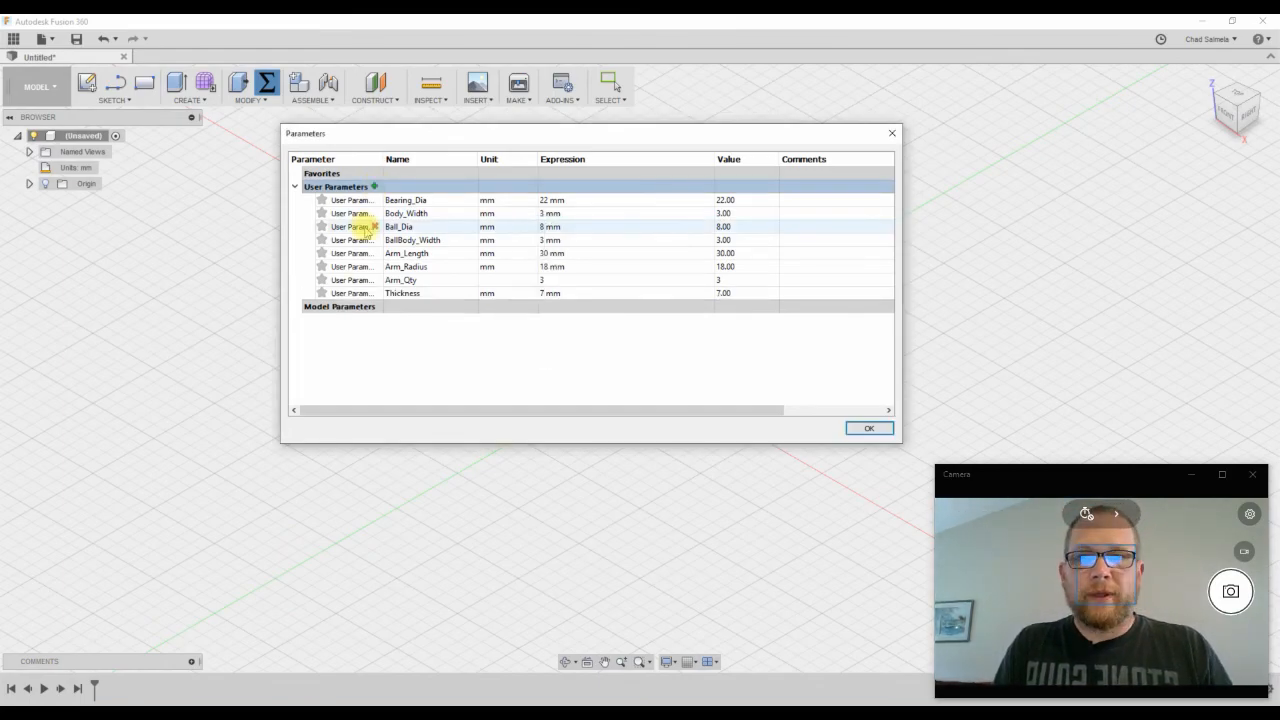
Add a user parameter named TOL_Bearing in mm with the expression .05
left_click(375, 187)
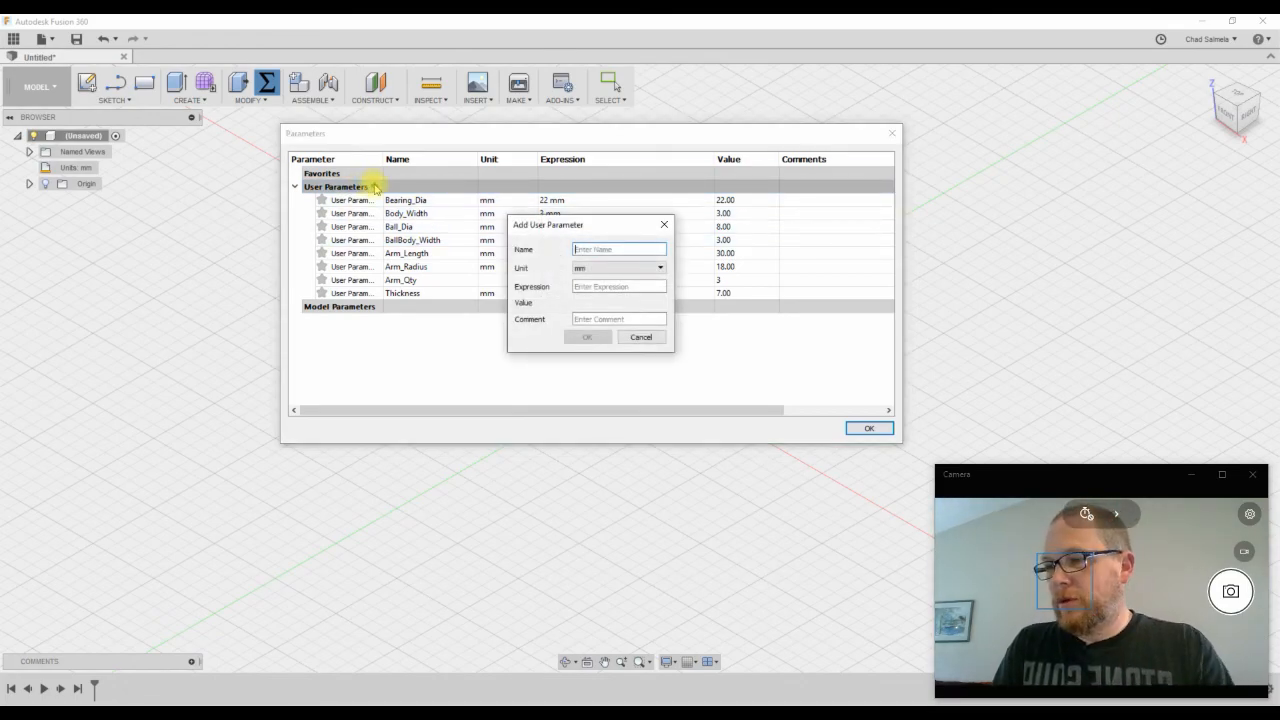
type("TOL_")
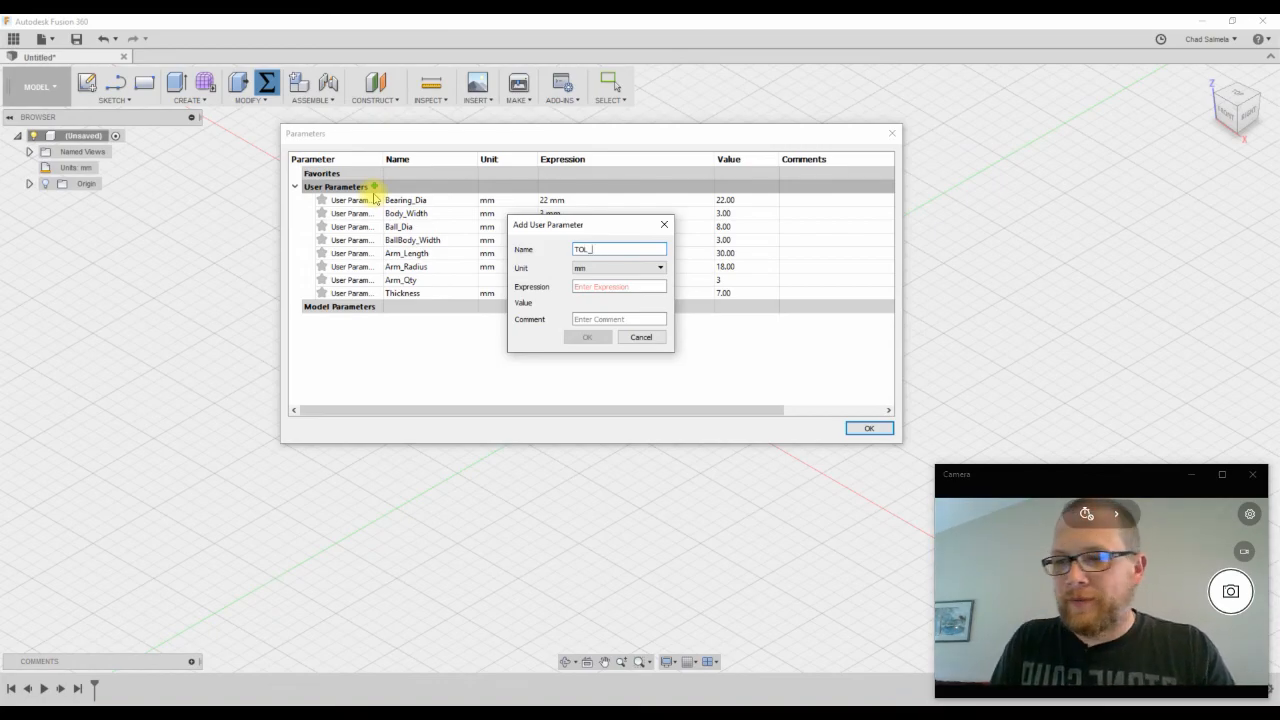
type("Be")
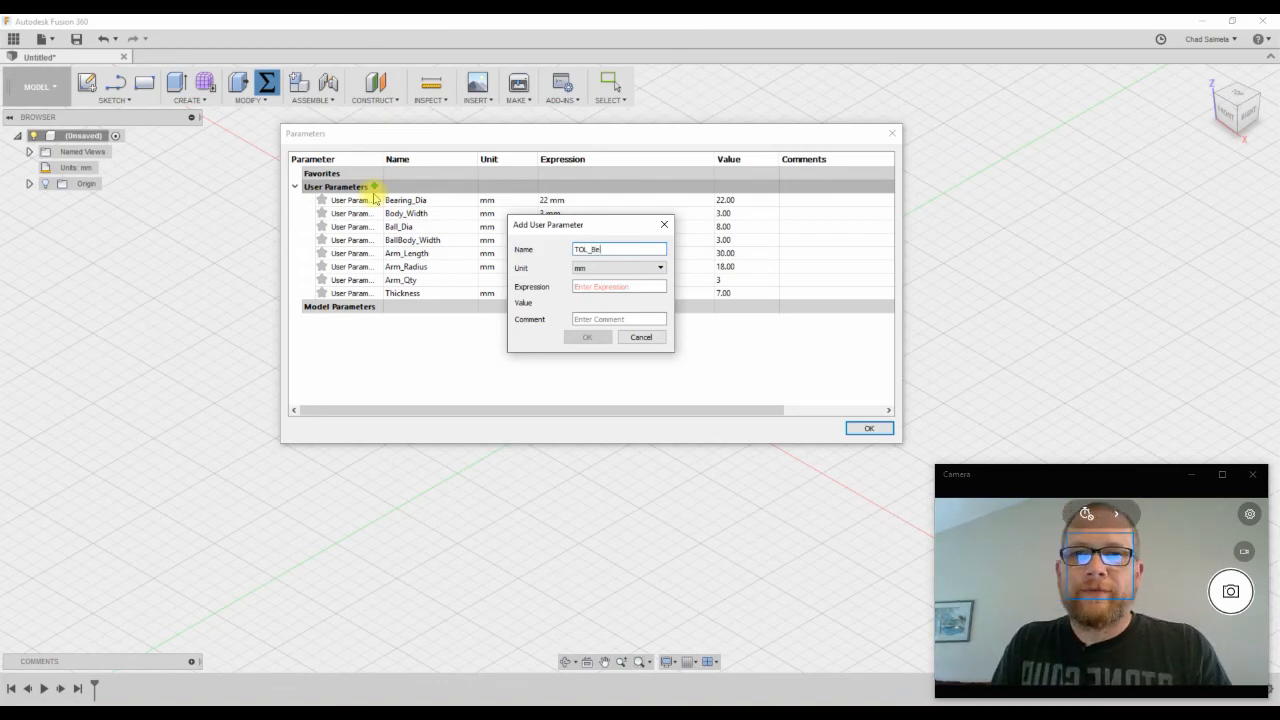
type("aring")
key("Tab")
key("Tab")
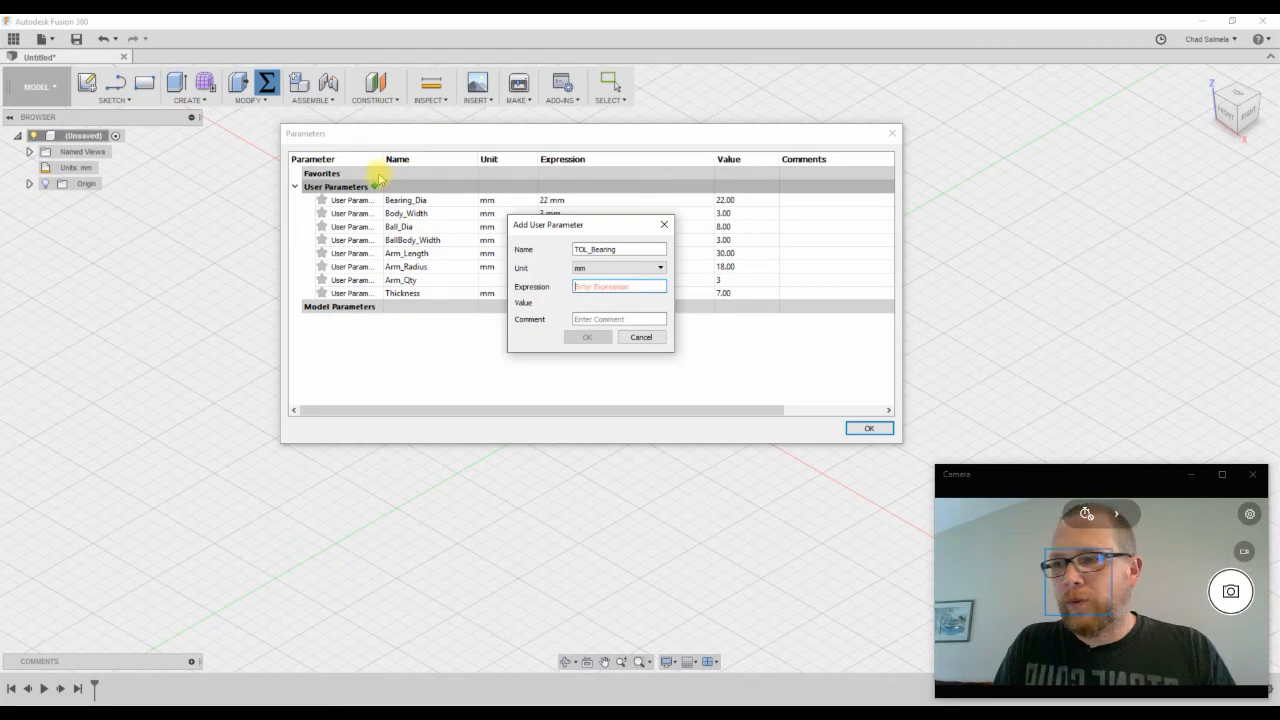
type(".05")
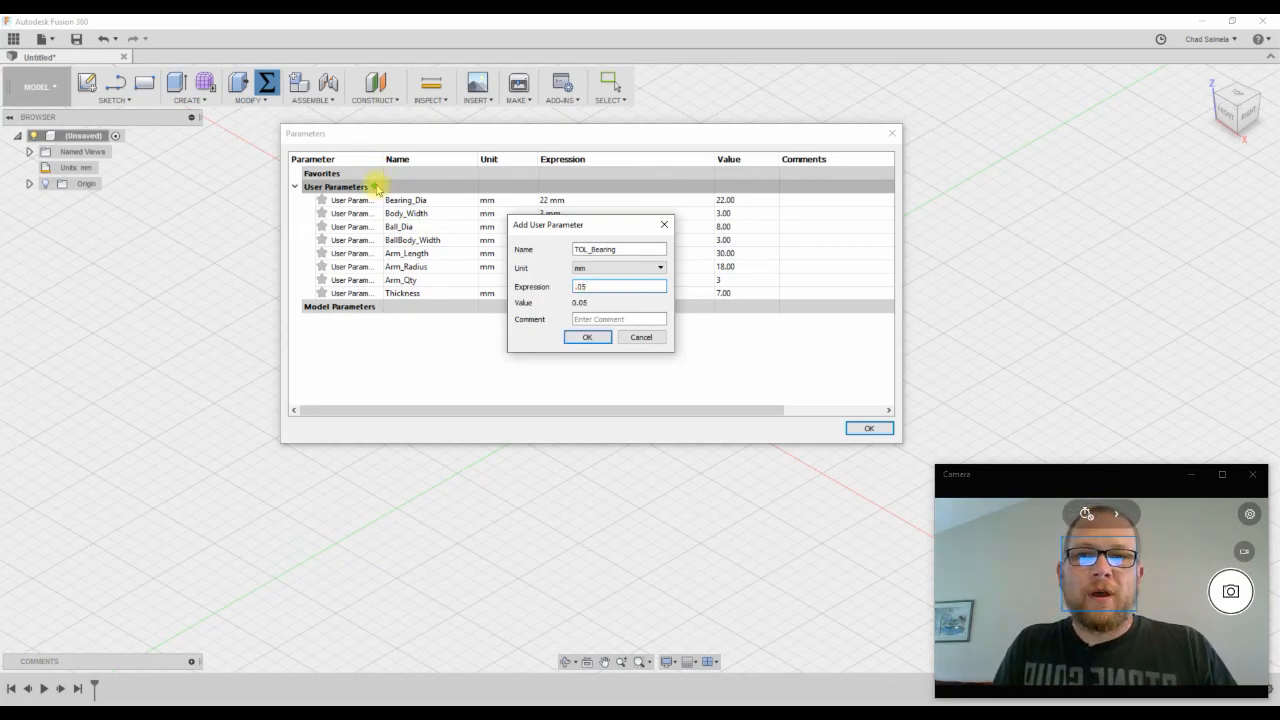
key("Return")
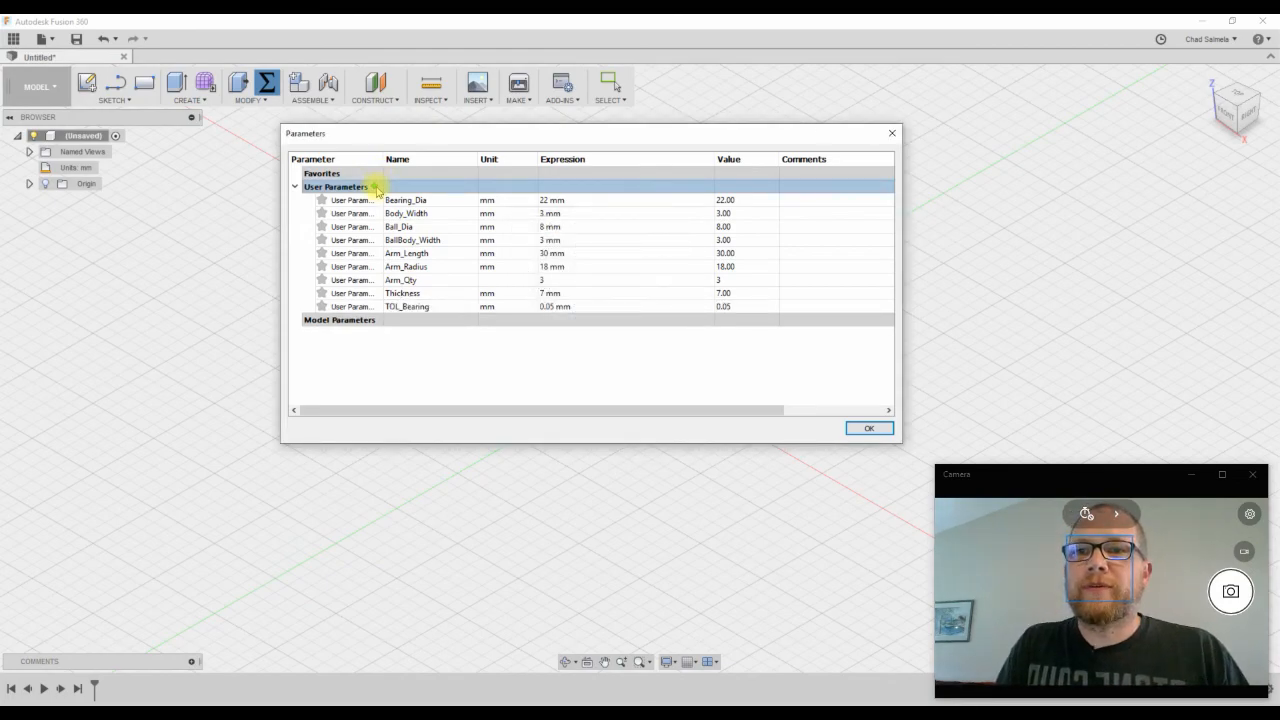
Add a user parameter named TOL_Ball in mm with the expression 0.05
left_click(375, 188)
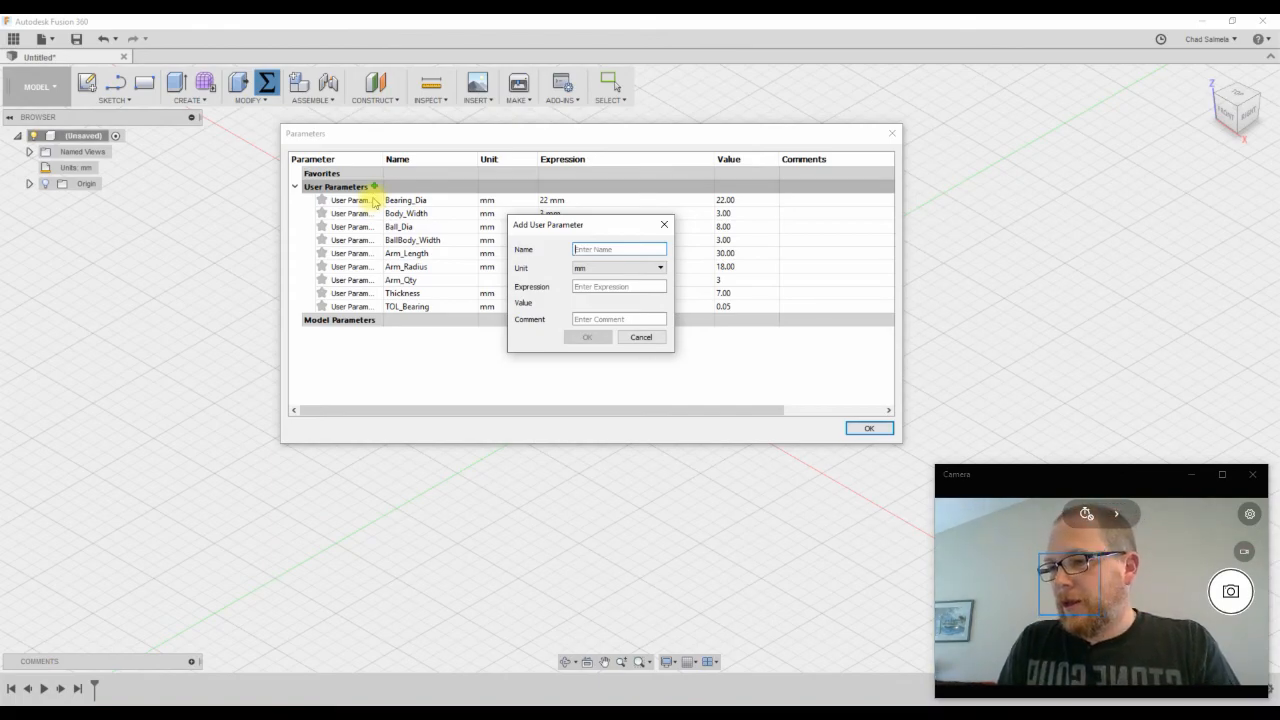
type("TOL_")
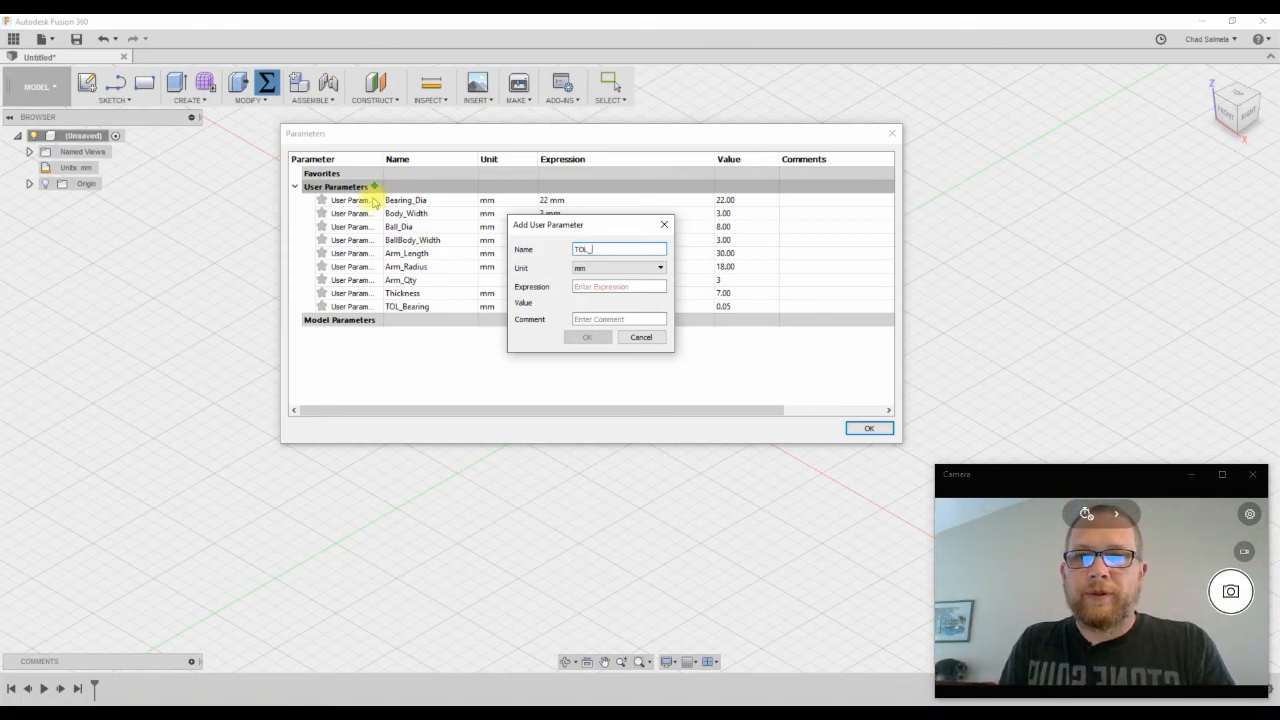
type("B")
key("Tab")
key("Tab")
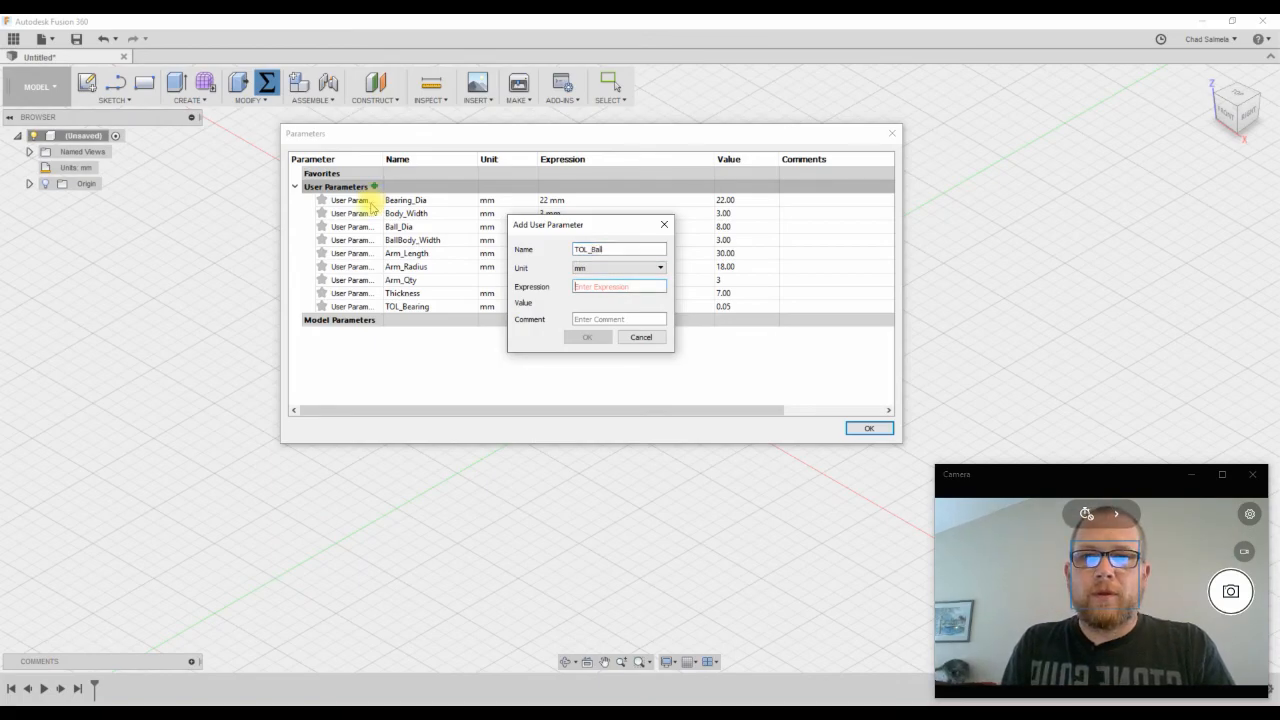
type("0.05")
key("Return")
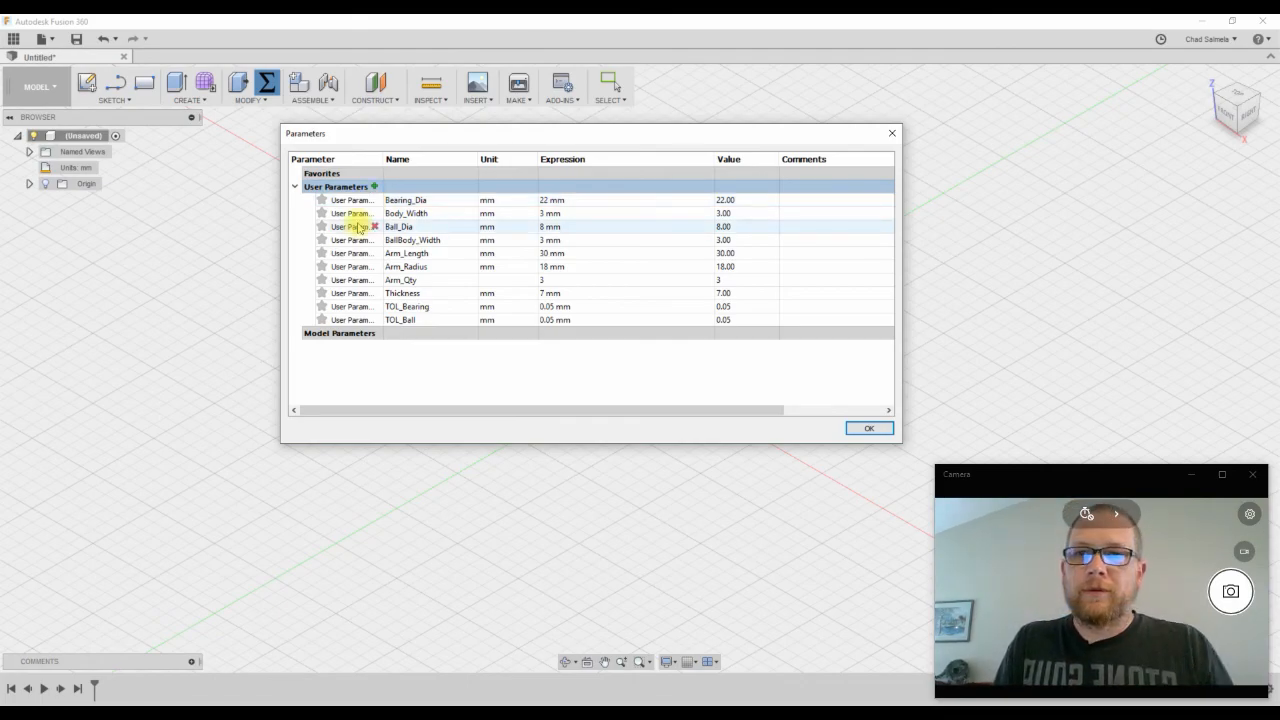
Add a user parameter named CMFR_Ball in mm with the expression 2
left_click(374, 187)
type("CMFR_")
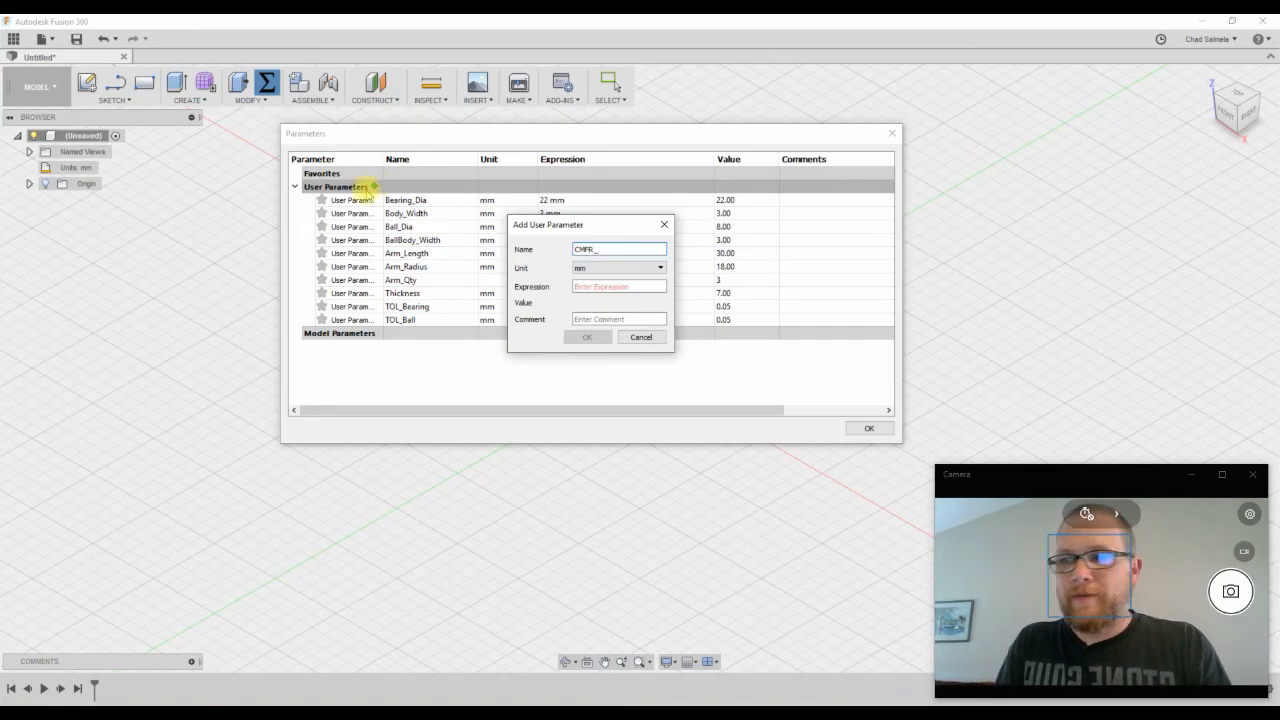
type("Ball")
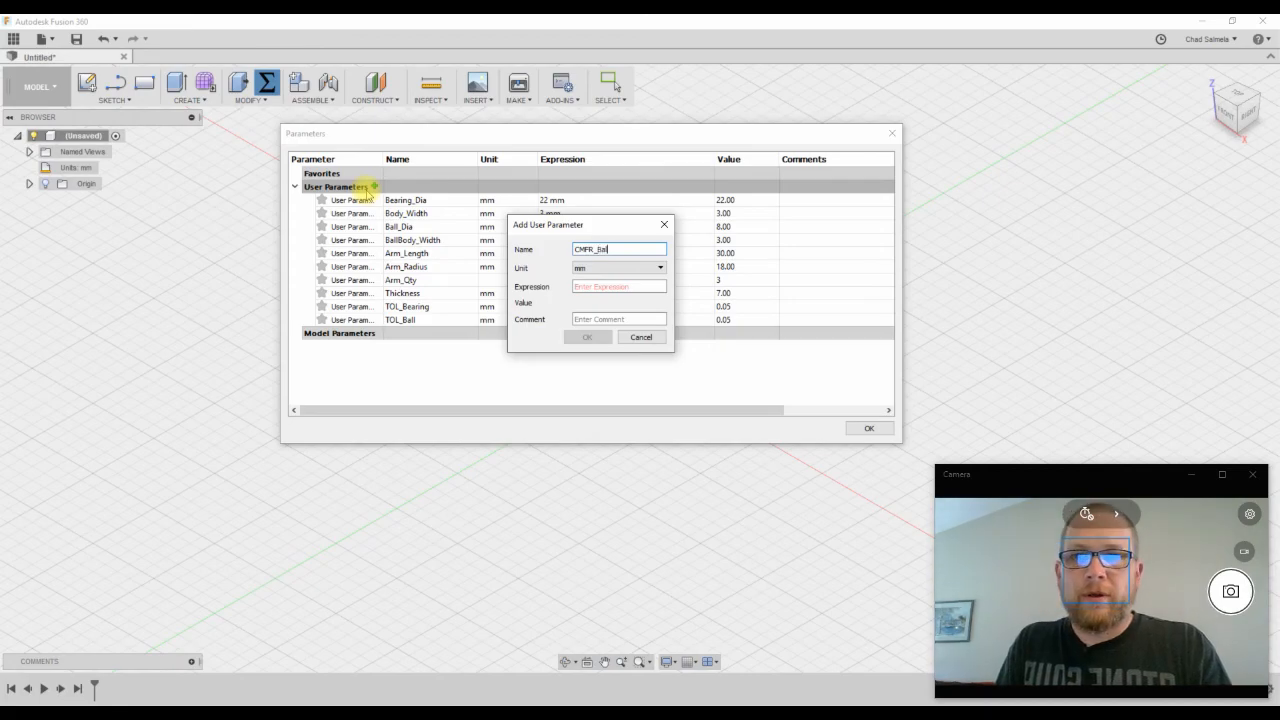
key("Tab")
key("Tab")
type("2")
key("Return")
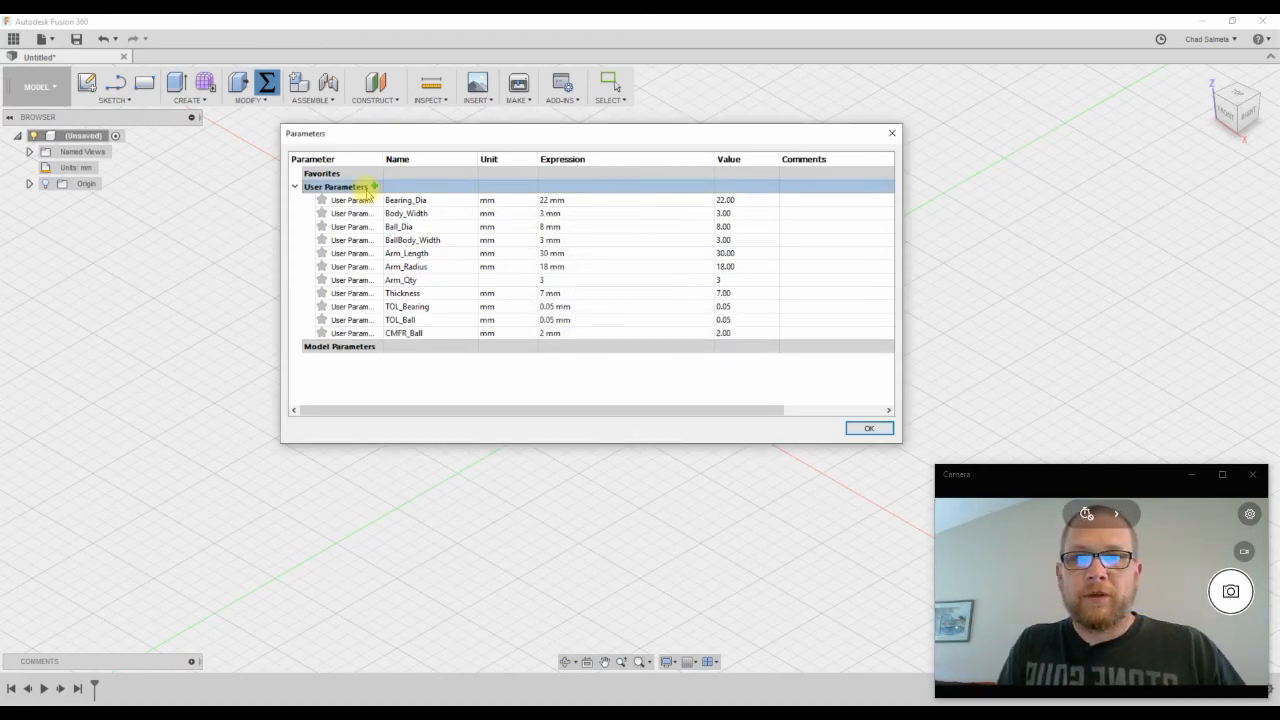
Add a user parameter named FLT_Body in mm with the expression 3
left_click(374, 186)
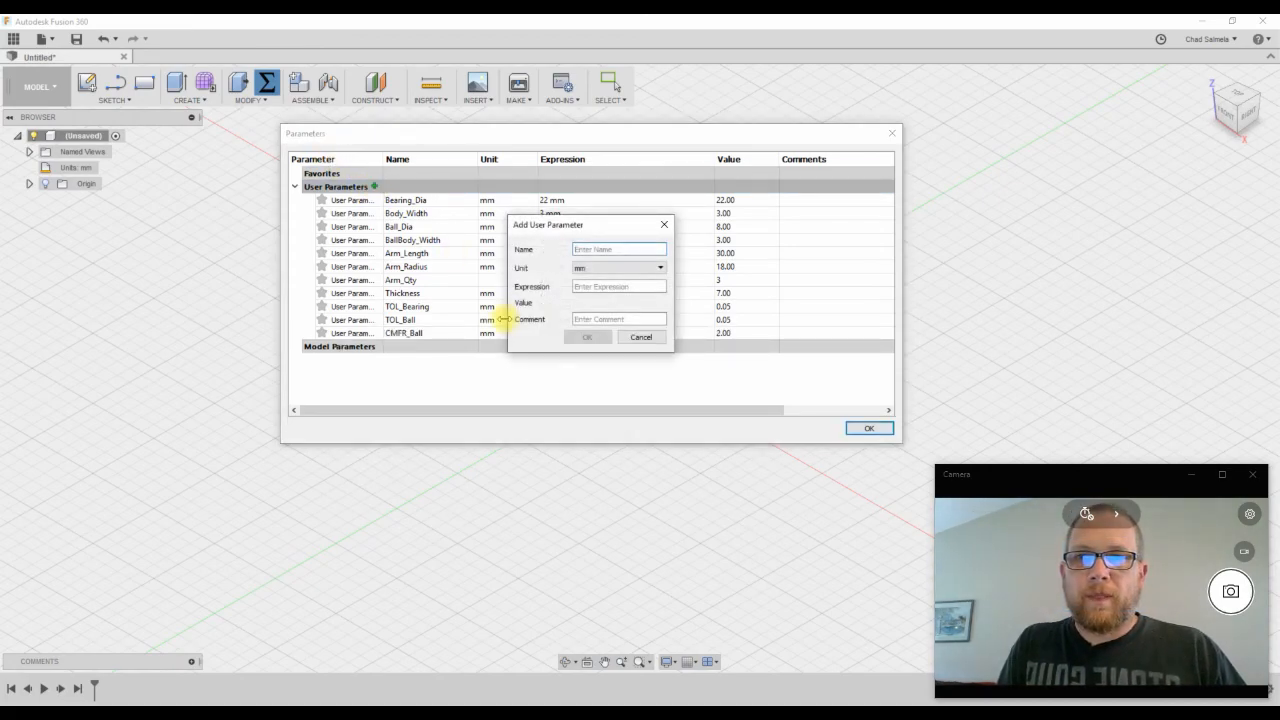
type("FL")
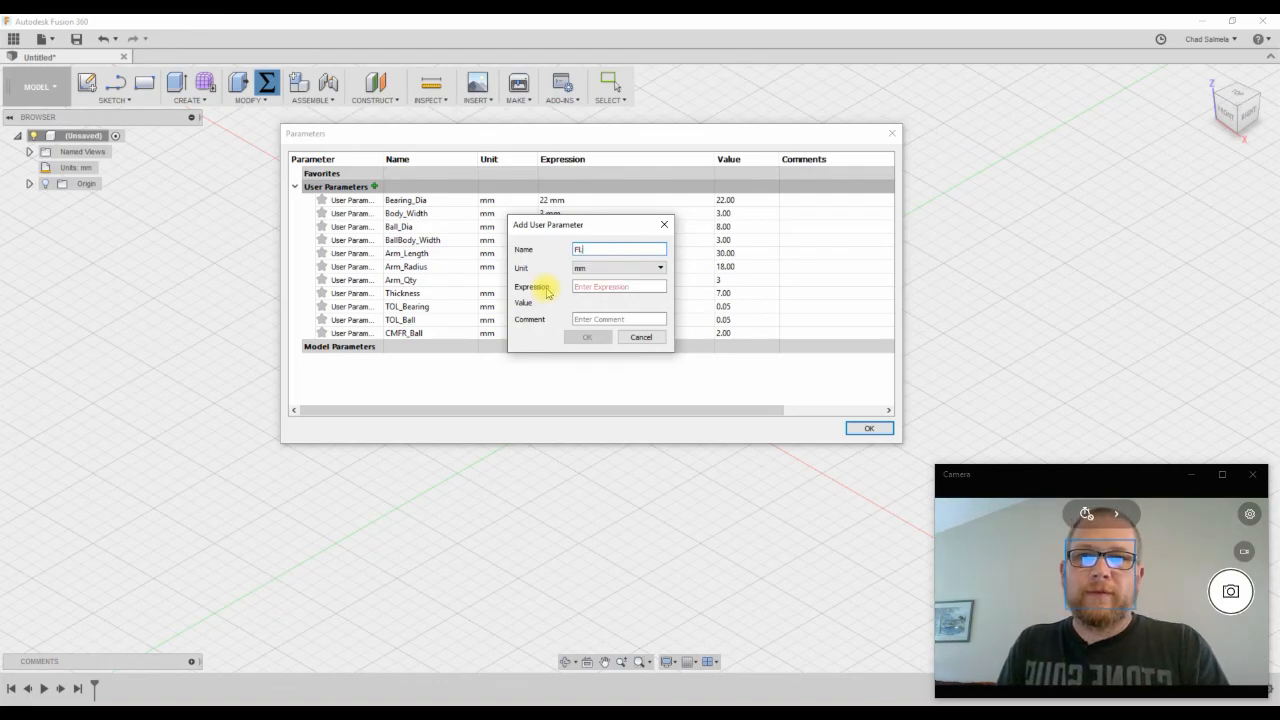
type("T_Body")
key("Tab")
key("Tab")
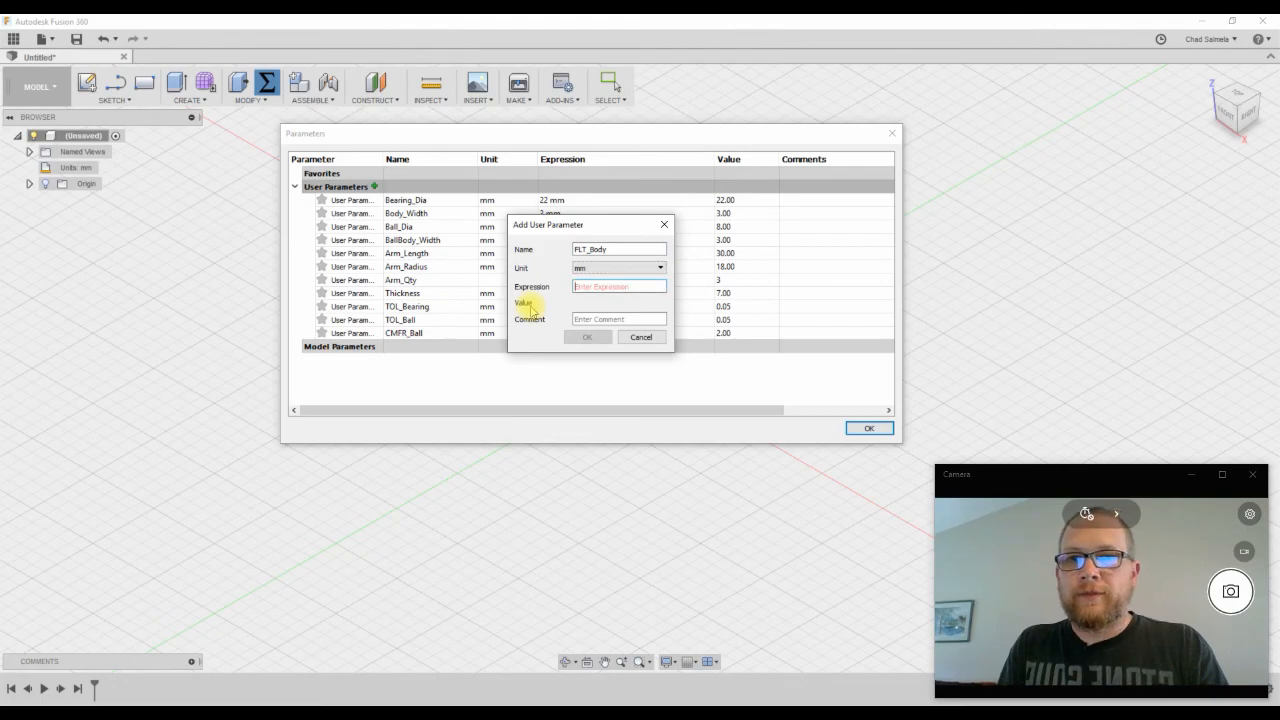
type("3")
key("Return")
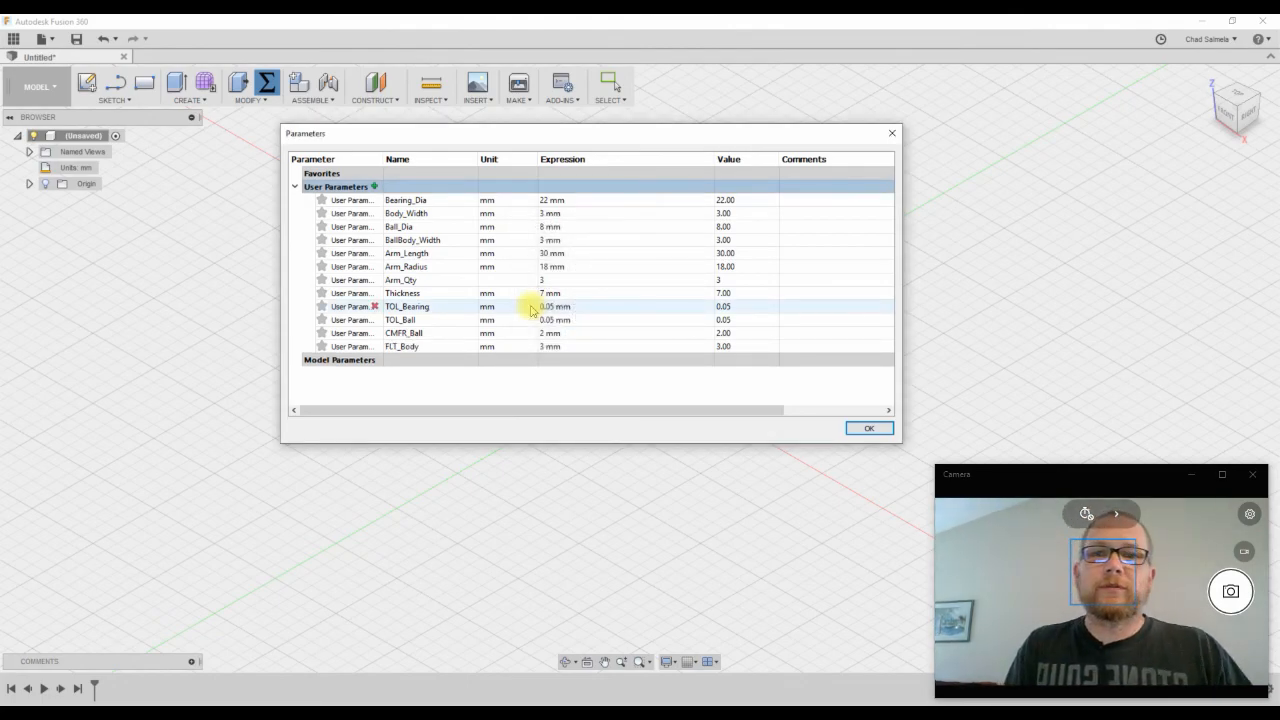
Close the parameter list and sketch a center-diameter circle about 63 mm across, centred on the origin of the horizontal plane
left_click(867, 430)
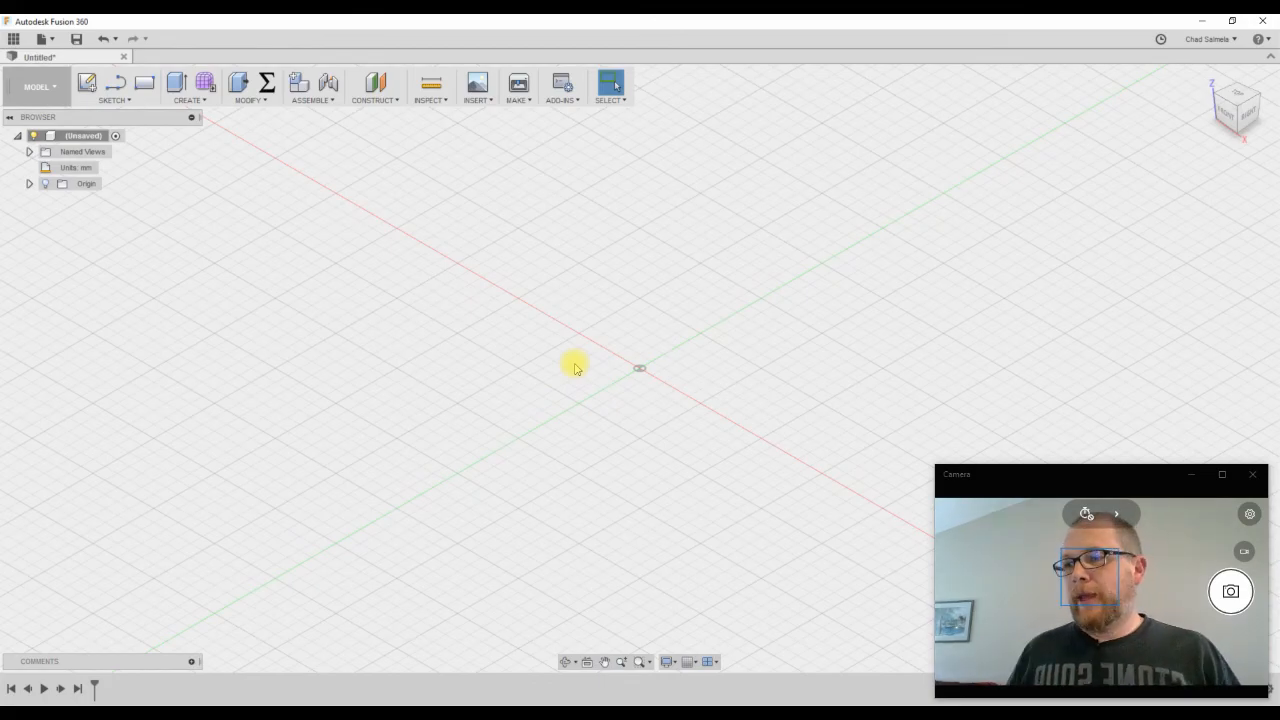
scroll(513, 268, "down", 2)
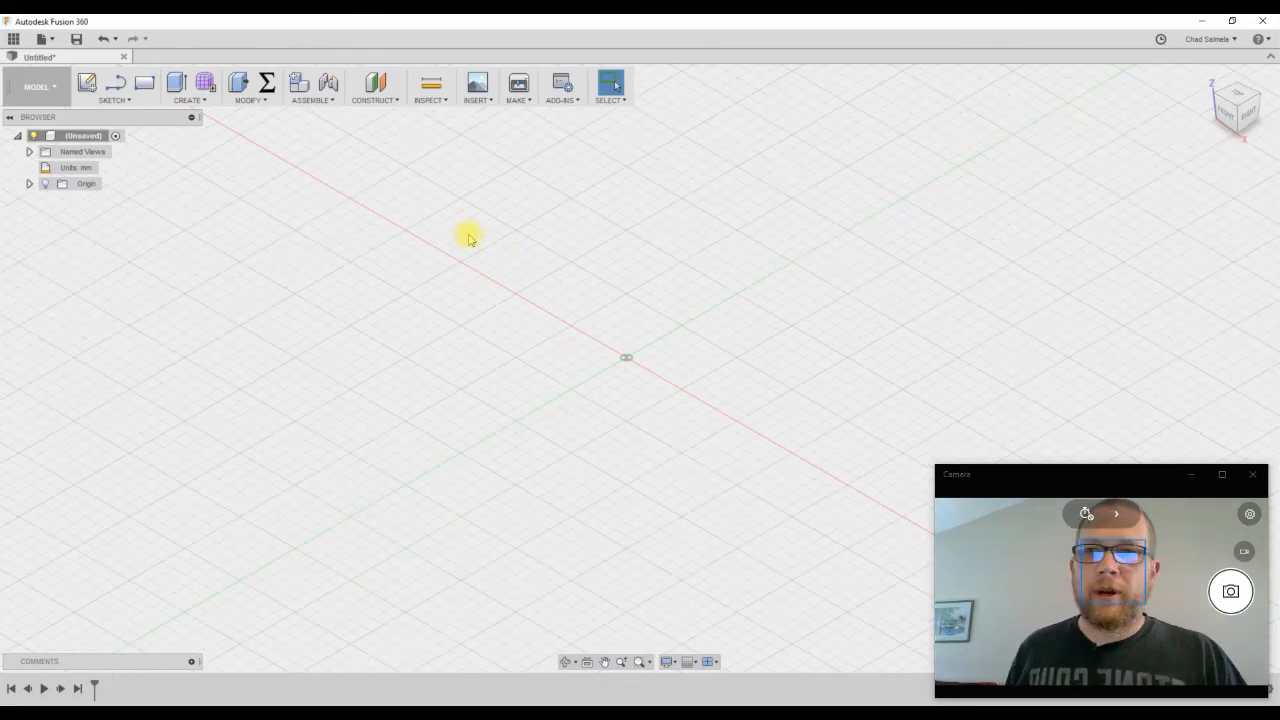
left_click(122, 102)
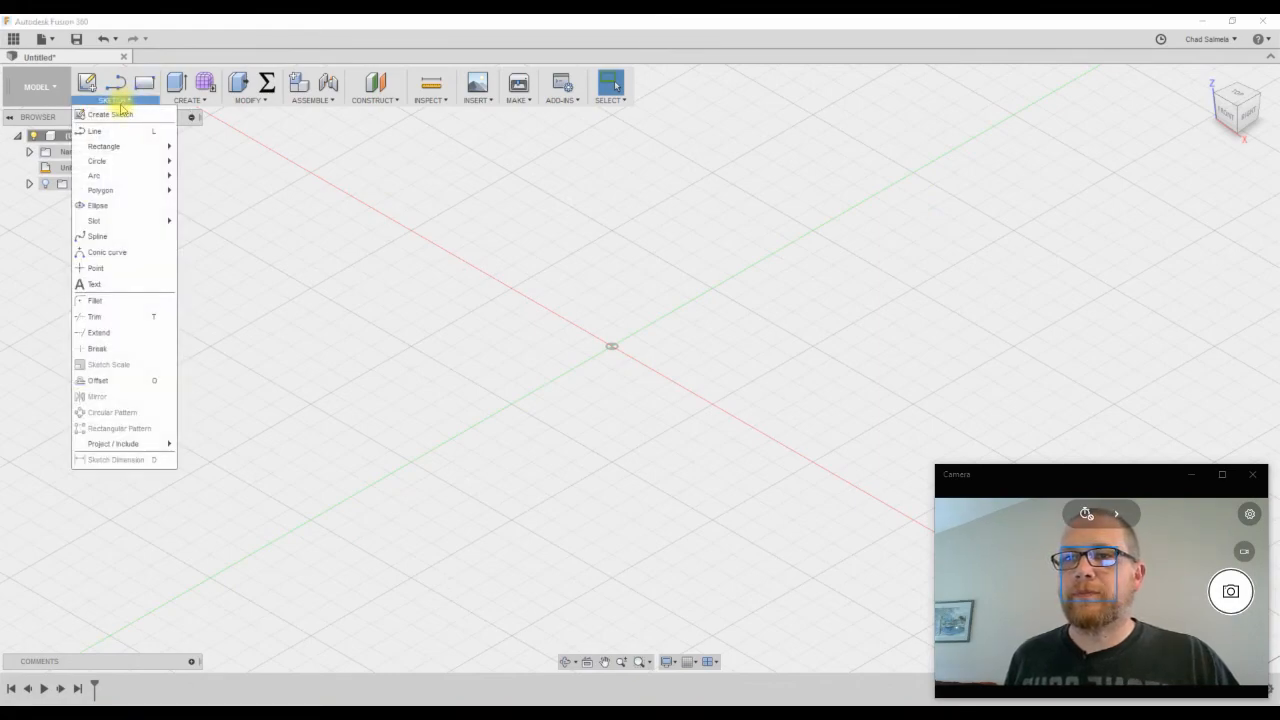
mouse_move(103, 161)
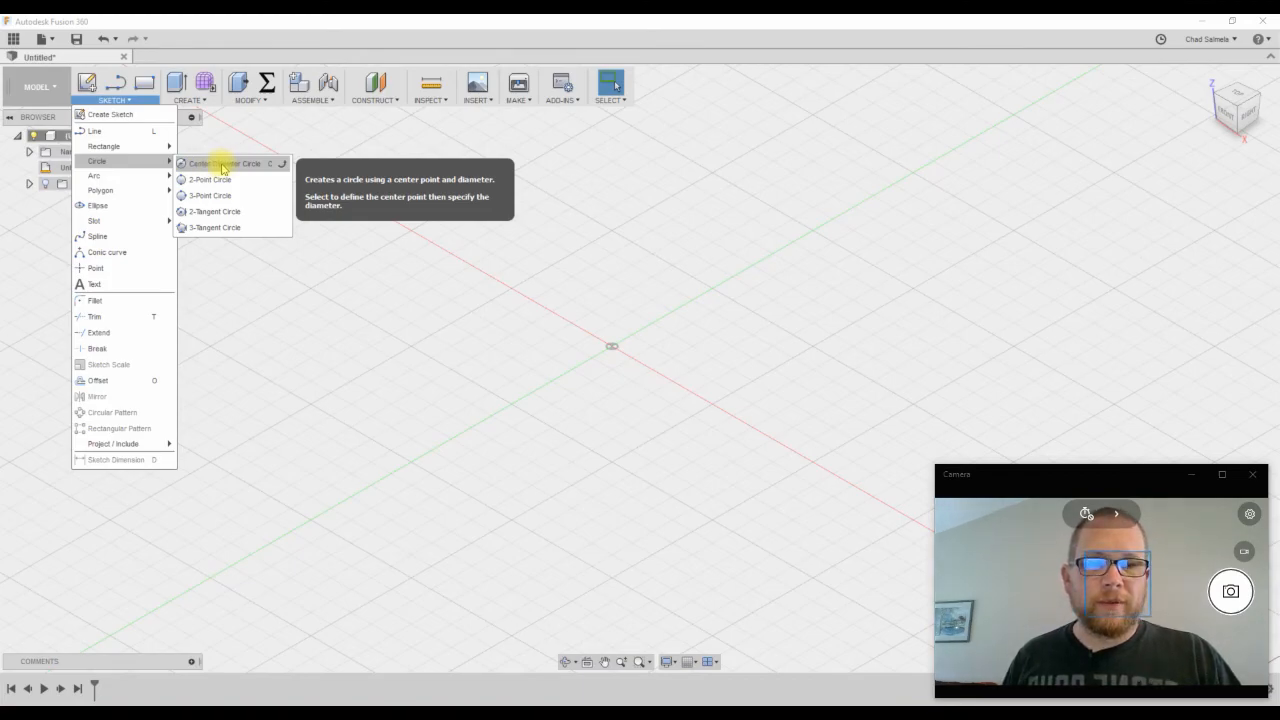
left_click(222, 168)
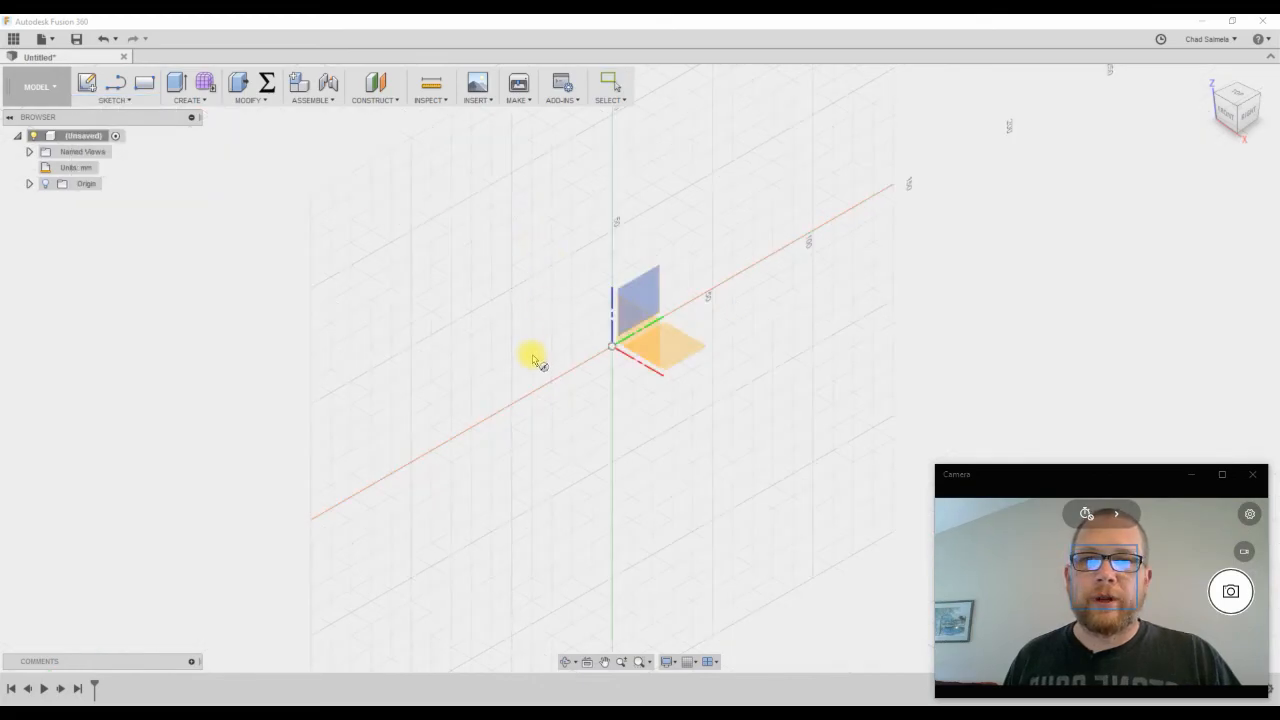
left_click(688, 356)
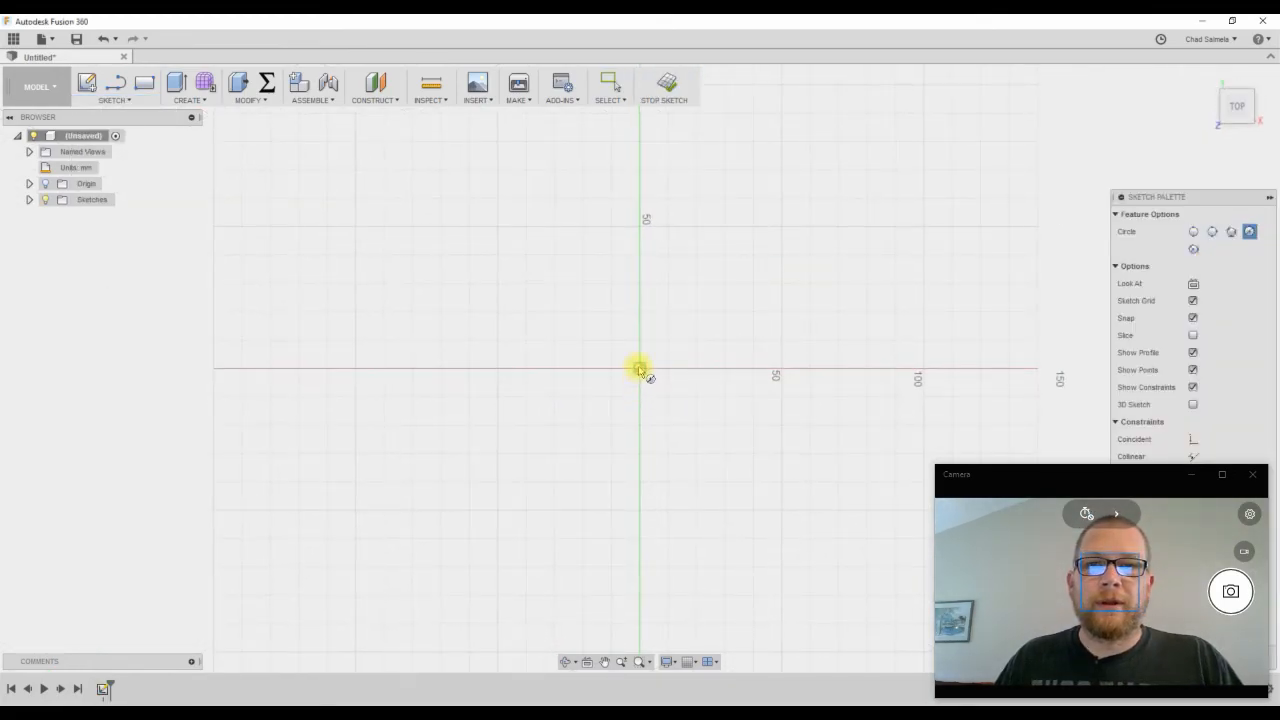
left_click(639, 368)
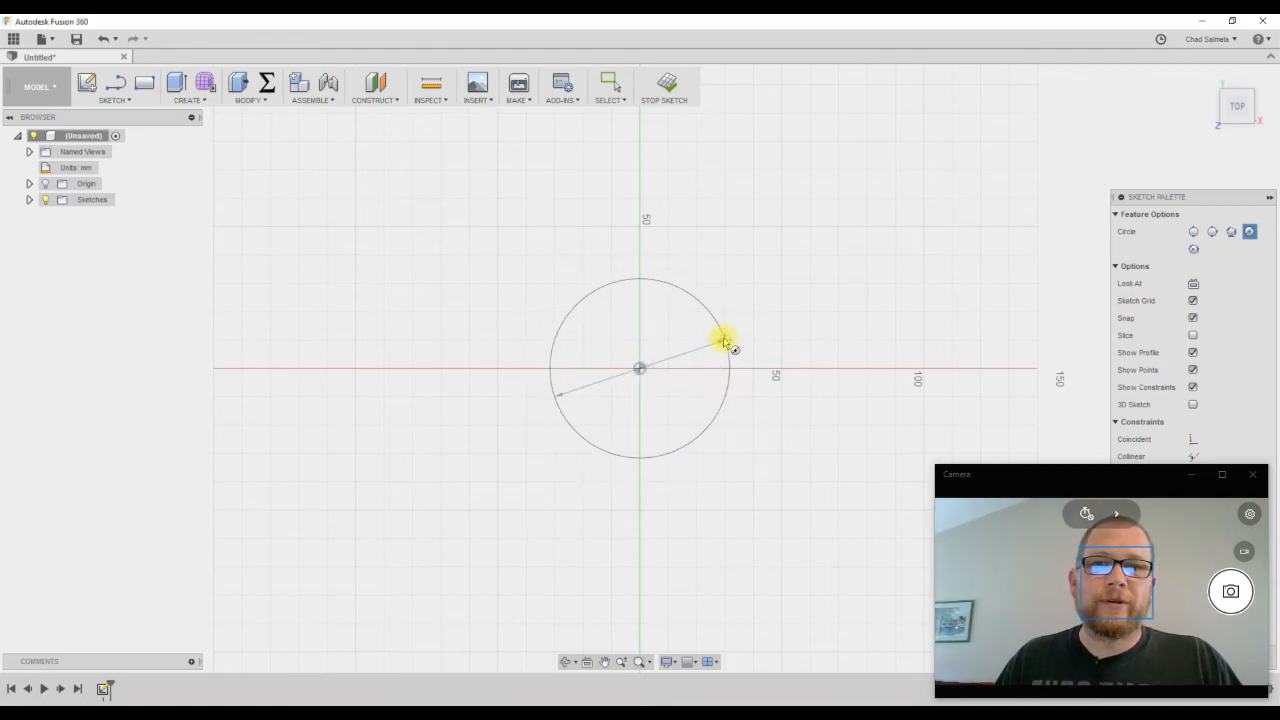
left_click(730, 389)
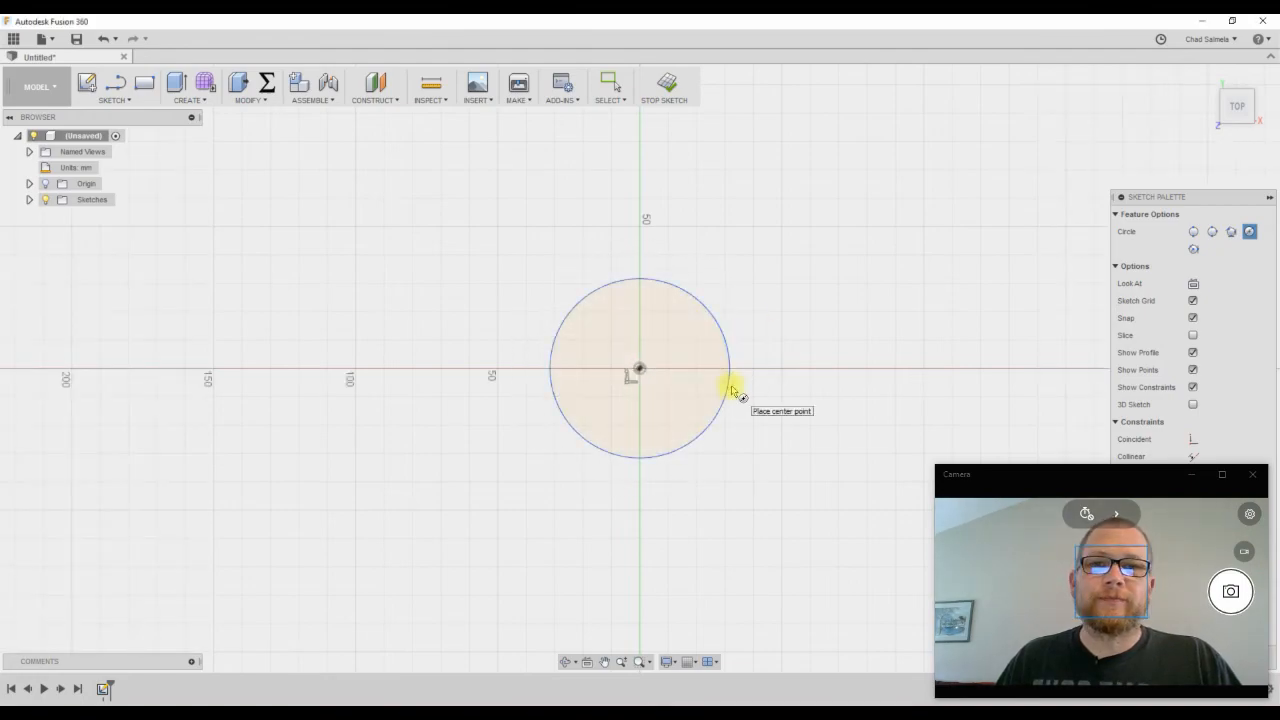
right_click(805, 262)
left_click(847, 265)
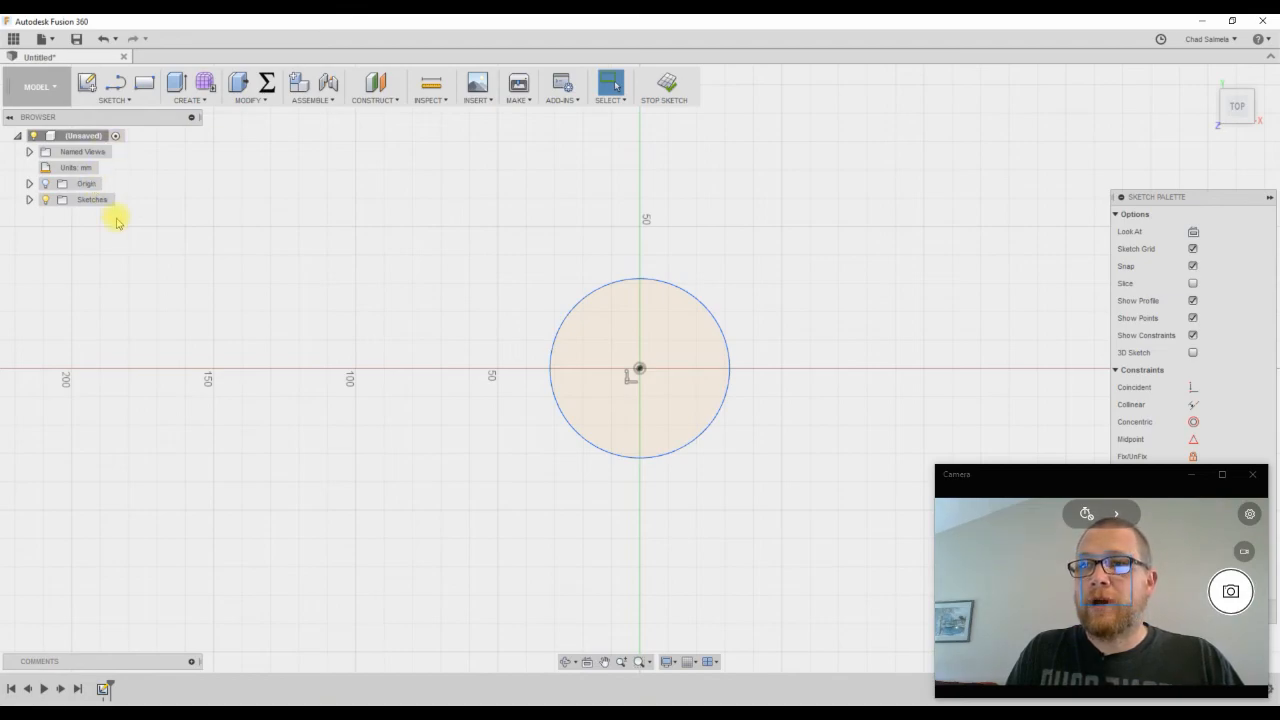
Sketch a second, larger center-diameter circle around the first one, also centred on the origin
left_click(114, 100)
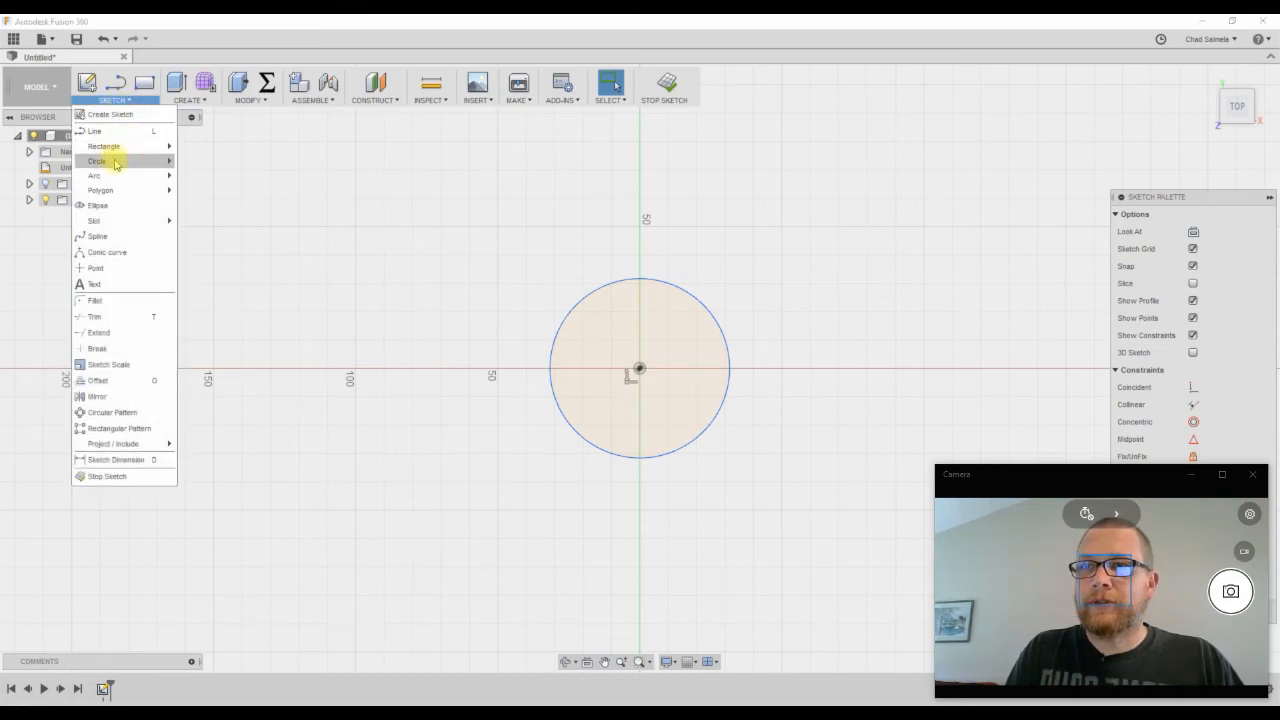
mouse_move(165, 160)
left_click(205, 162)
left_click(640, 368)
left_click(757, 317)
right_click(780, 265)
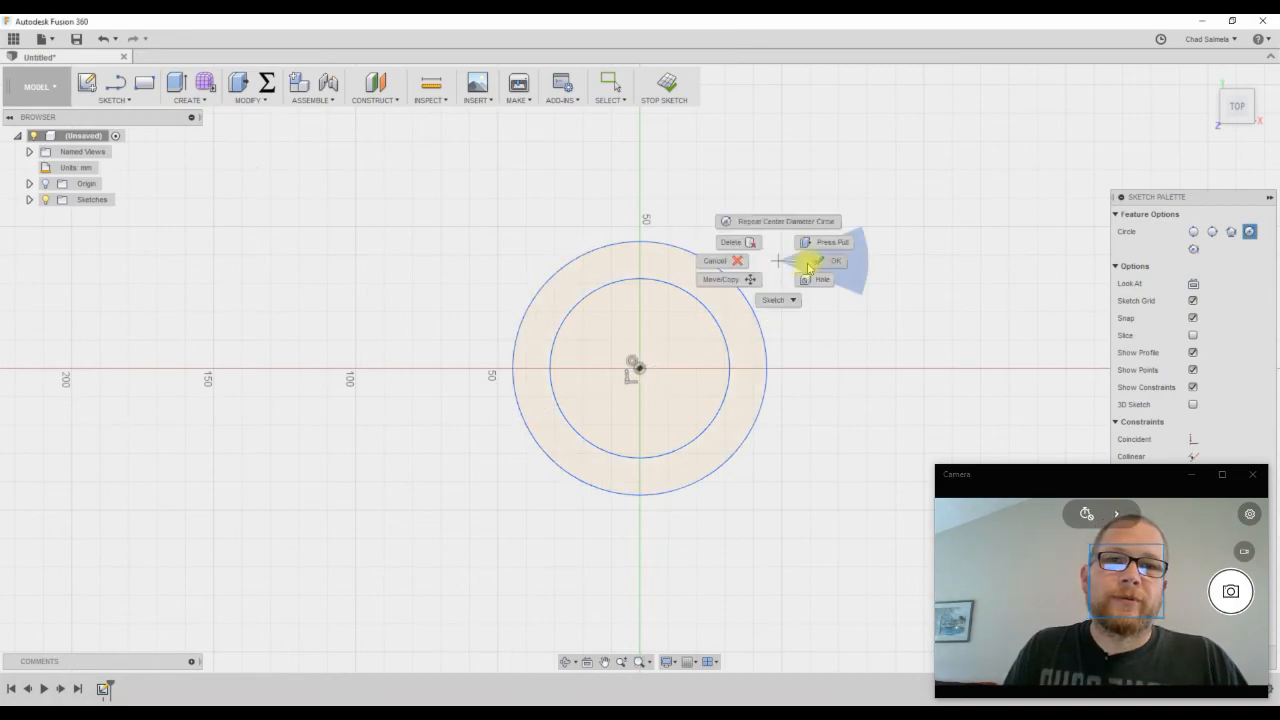
left_click(811, 265)
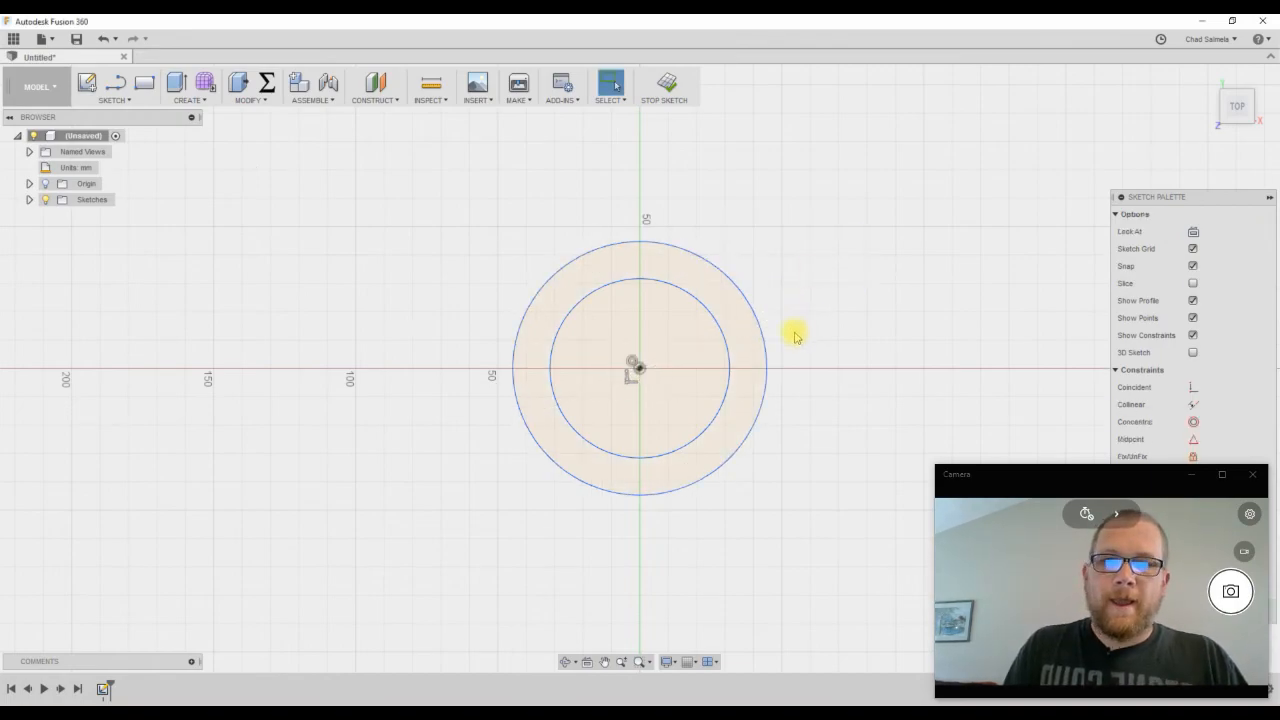
Dimension the inner circle's diameter with the expression Bearing_Dia + TOL_Bearing
left_click(691, 305)
key("d")
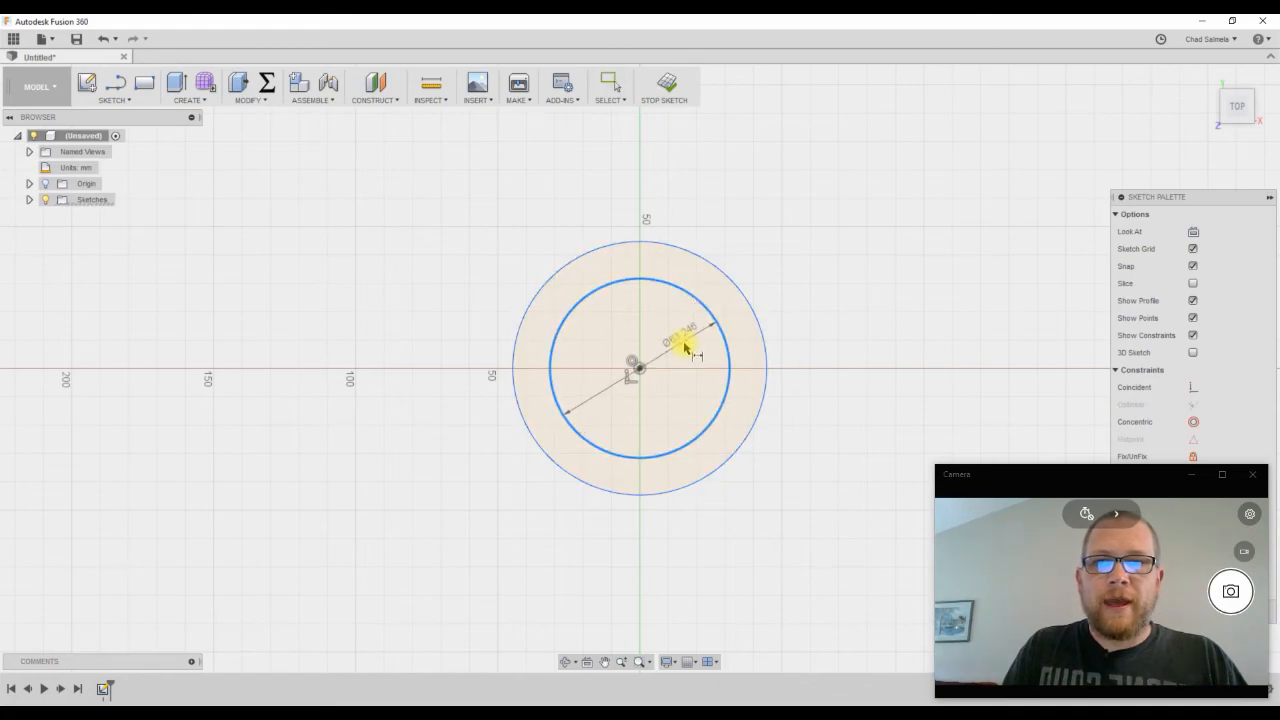
left_click(695, 349)
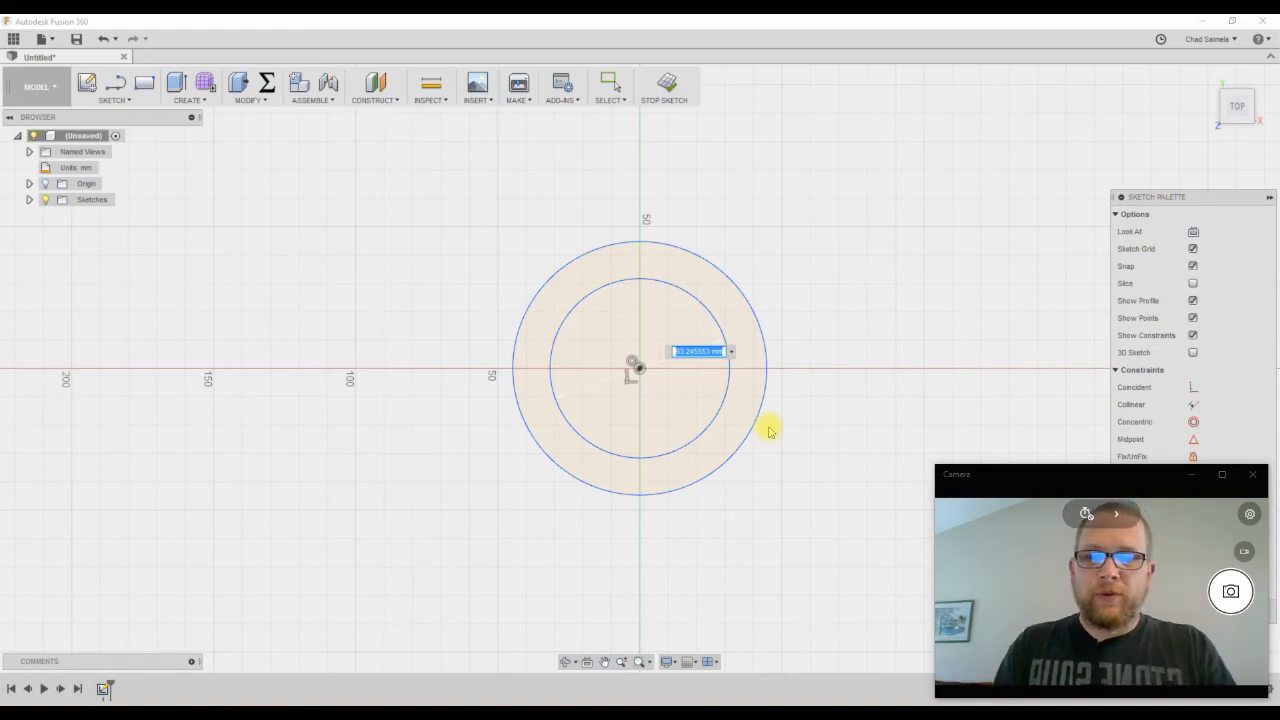
type("Bear")
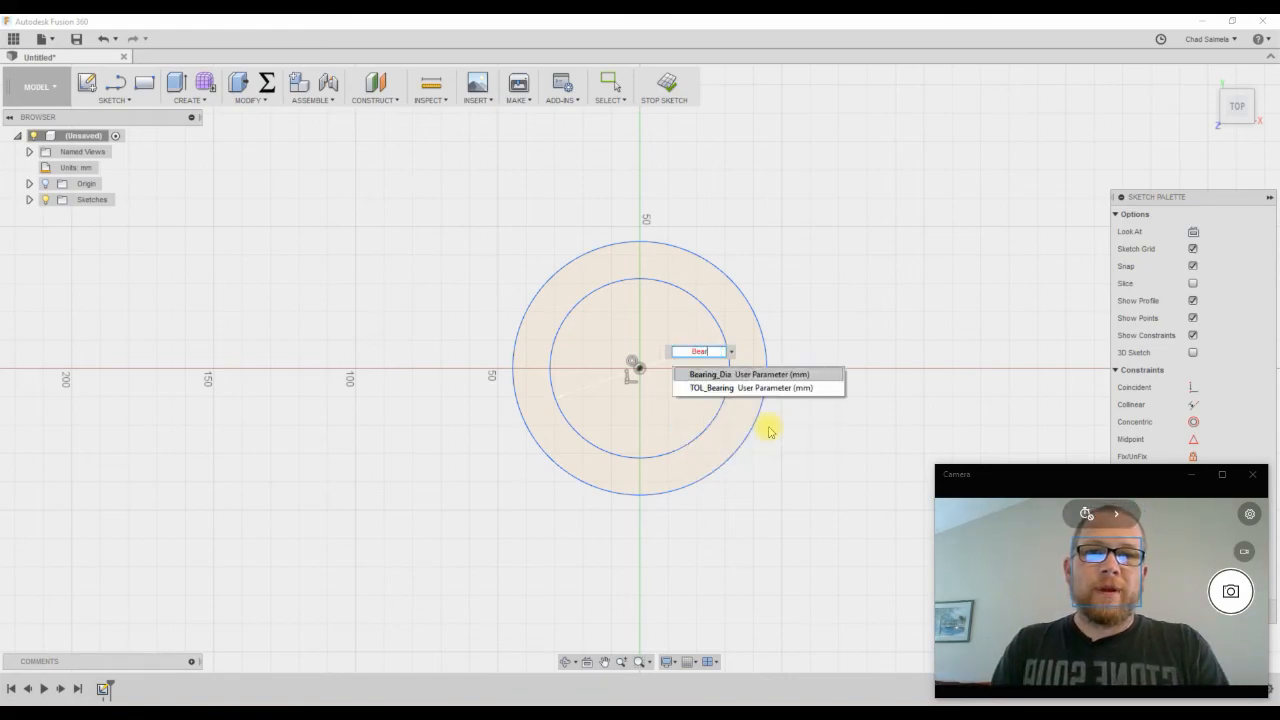
left_click(725, 374)
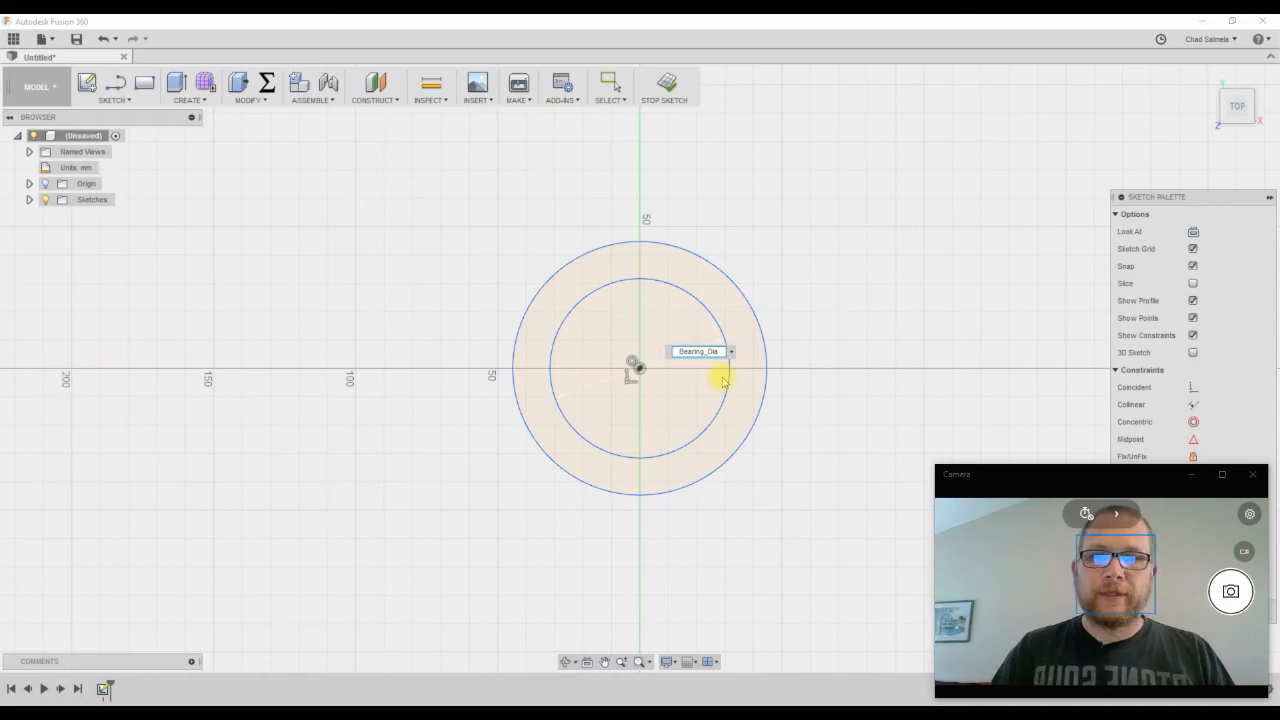
type("-")
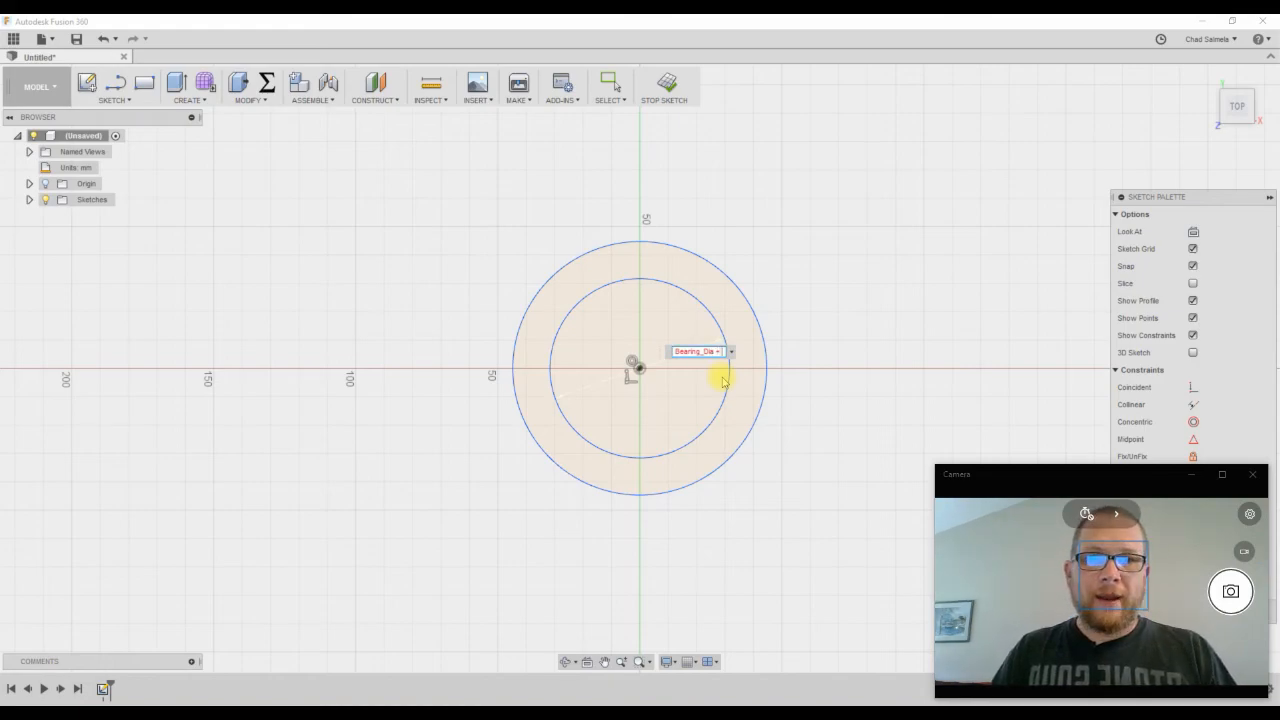
type(" B")
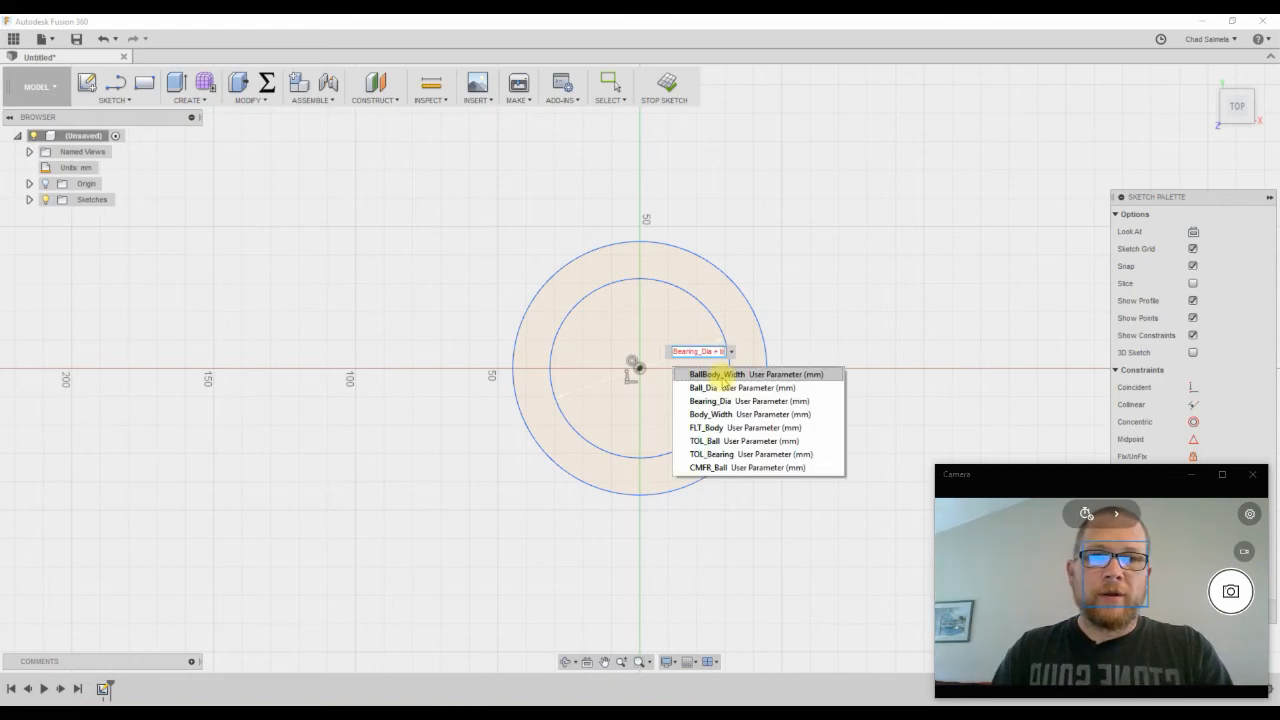
left_click(710, 455)
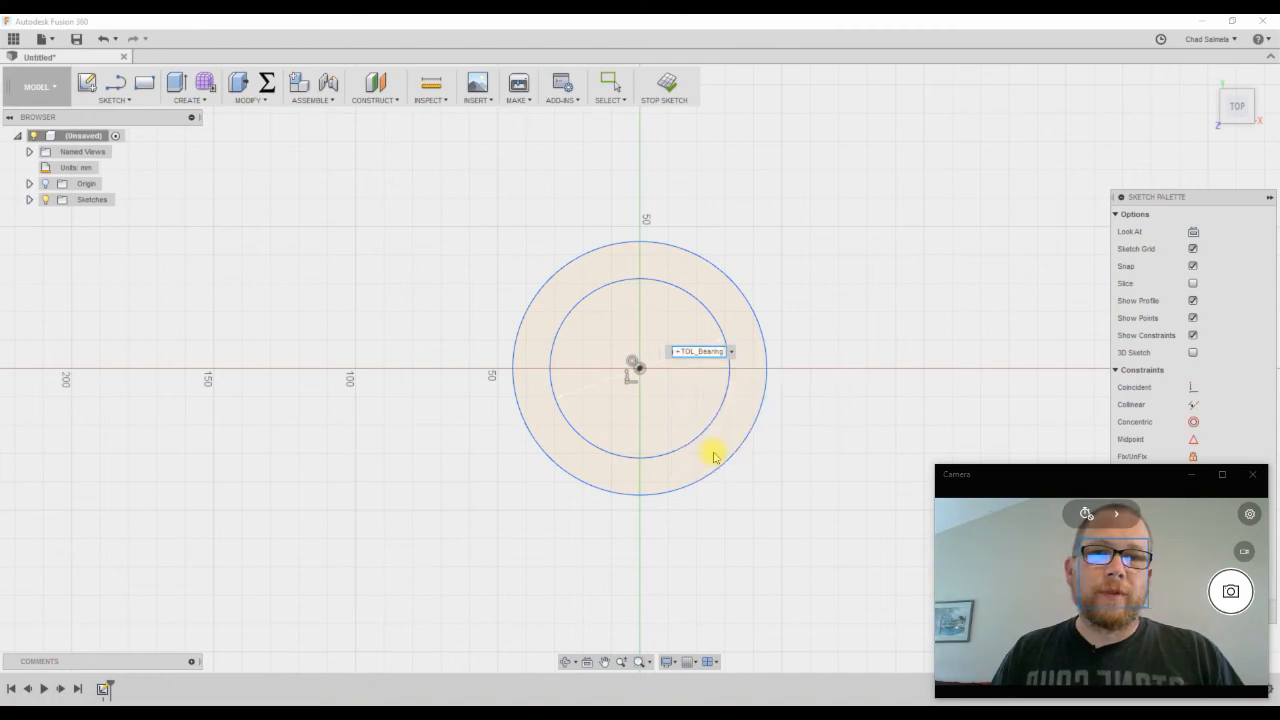
key("Return")
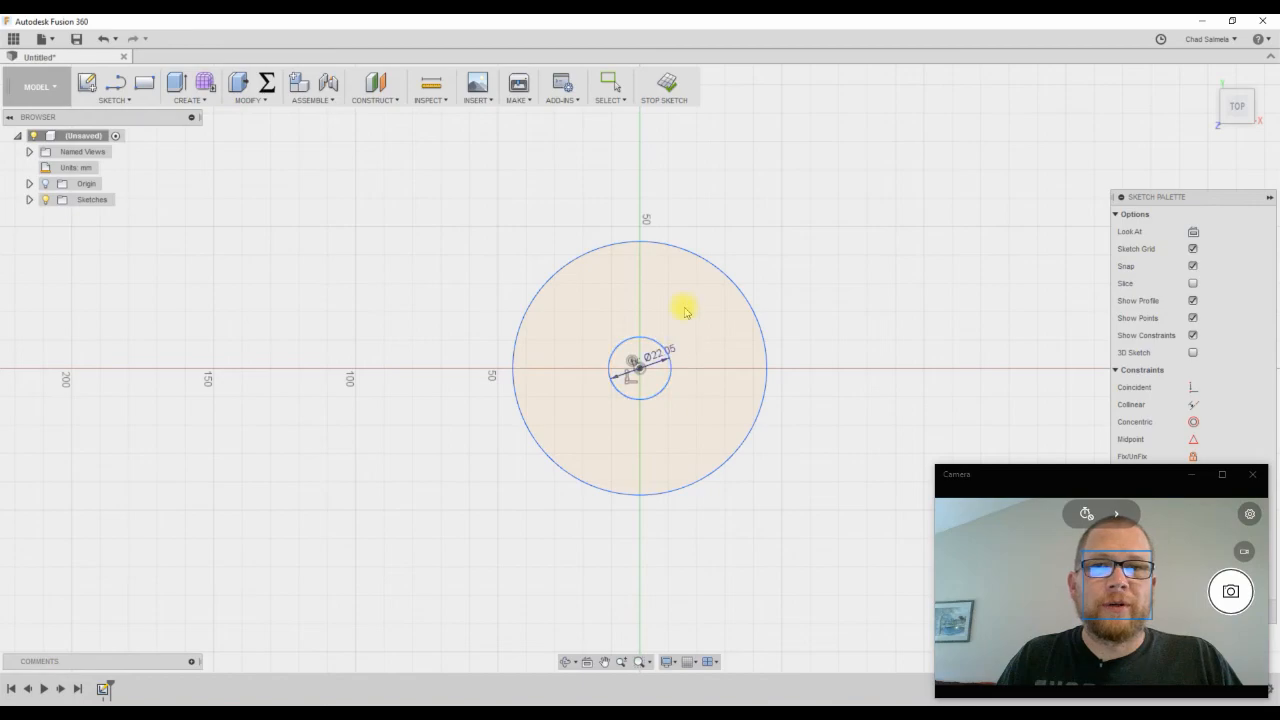
Dimension the gap between the outer and inner circles with the Body_Width parameter
left_click(706, 264)
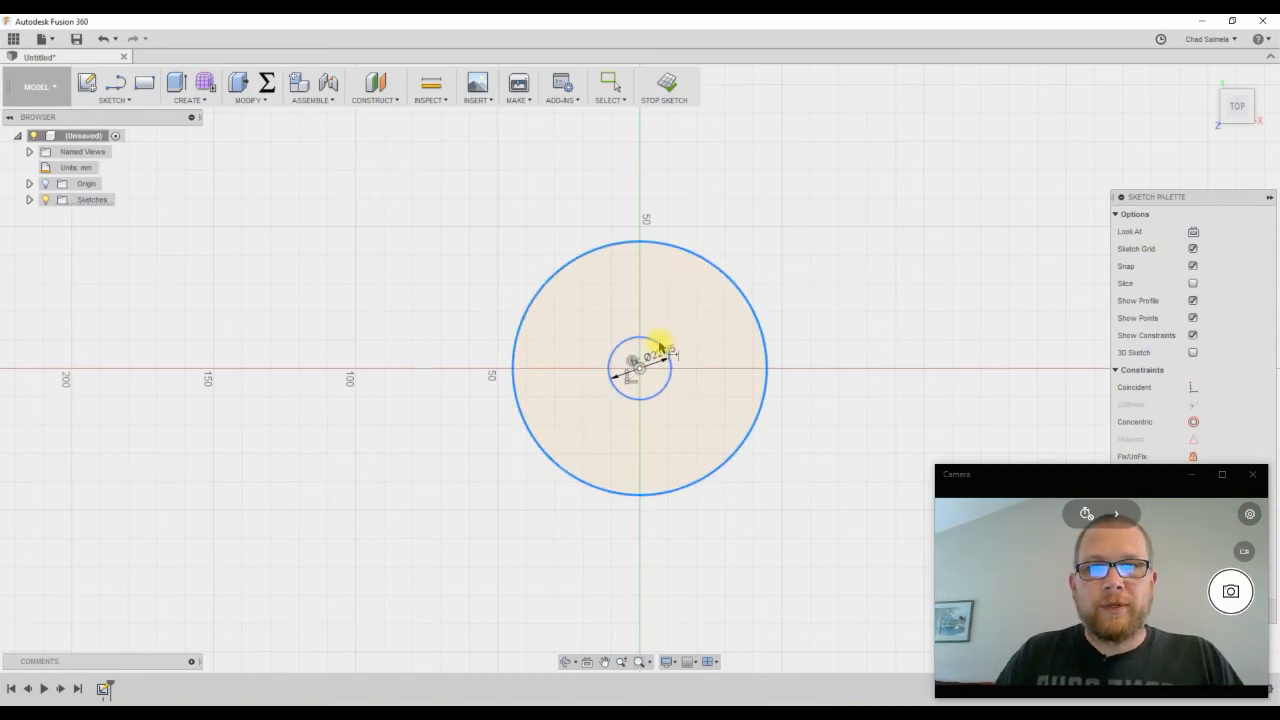
key("Escape")
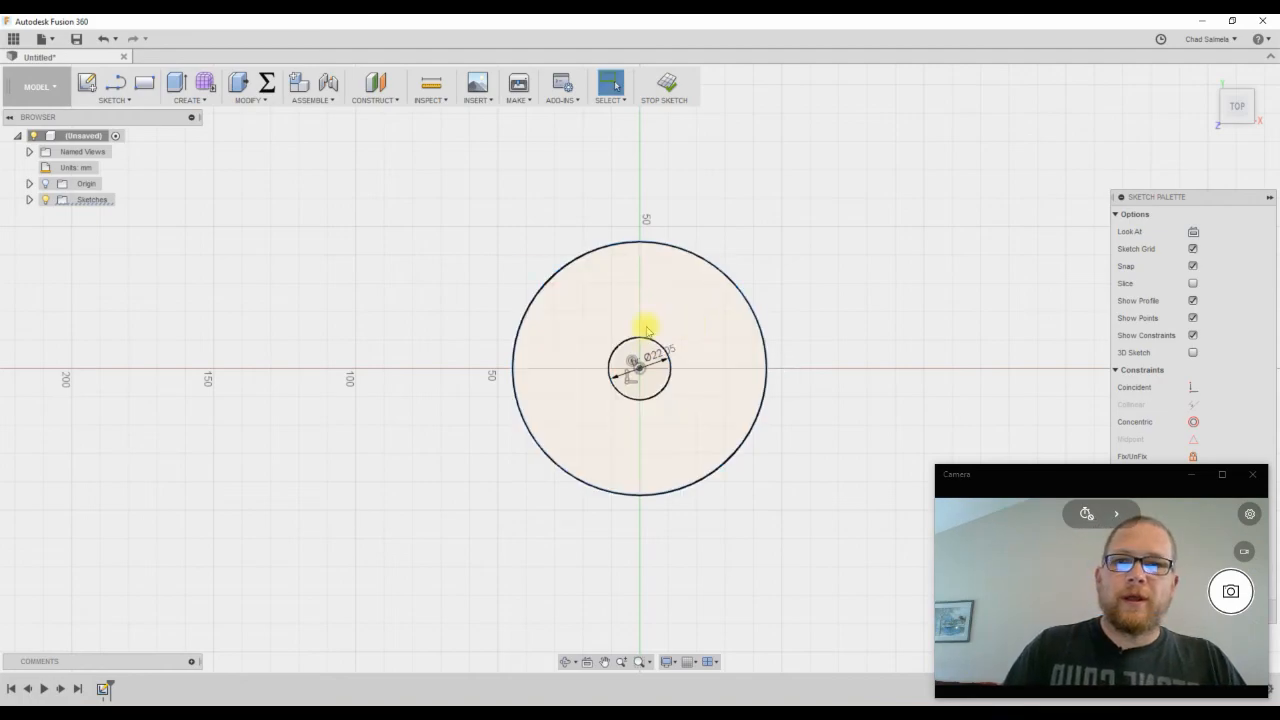
left_click(127, 100)
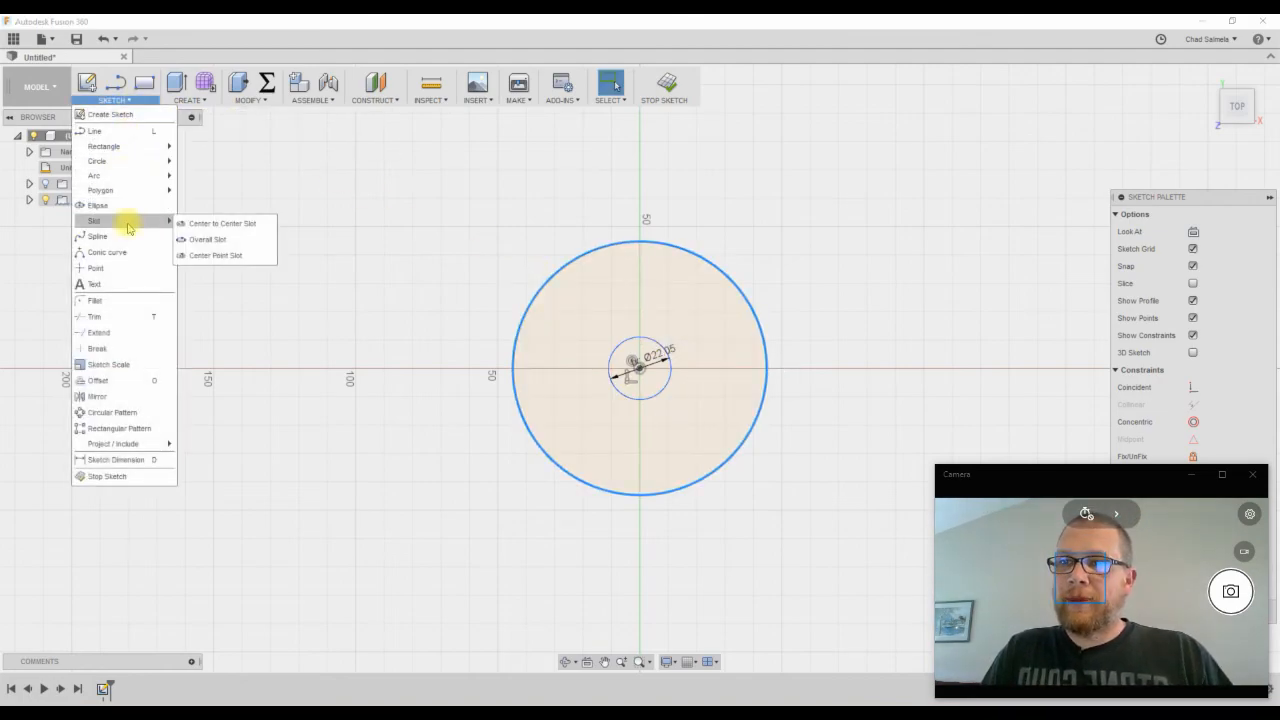
left_click(122, 466)
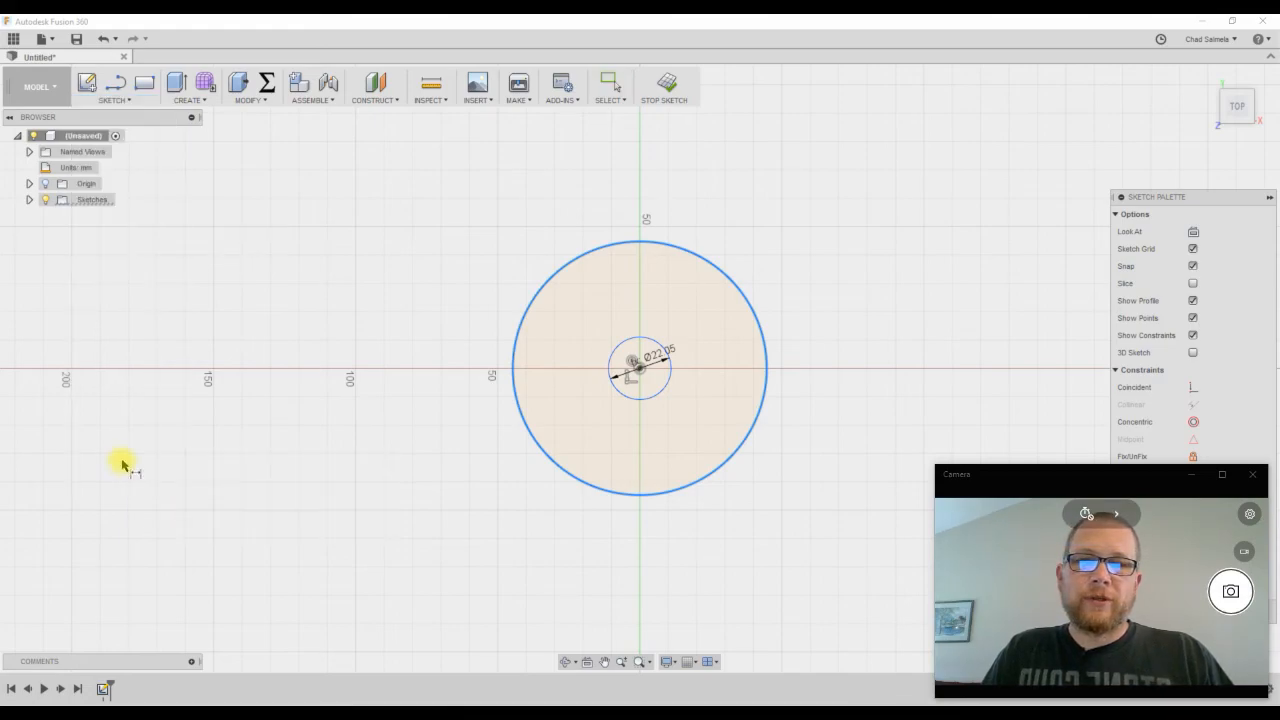
left_click(660, 347)
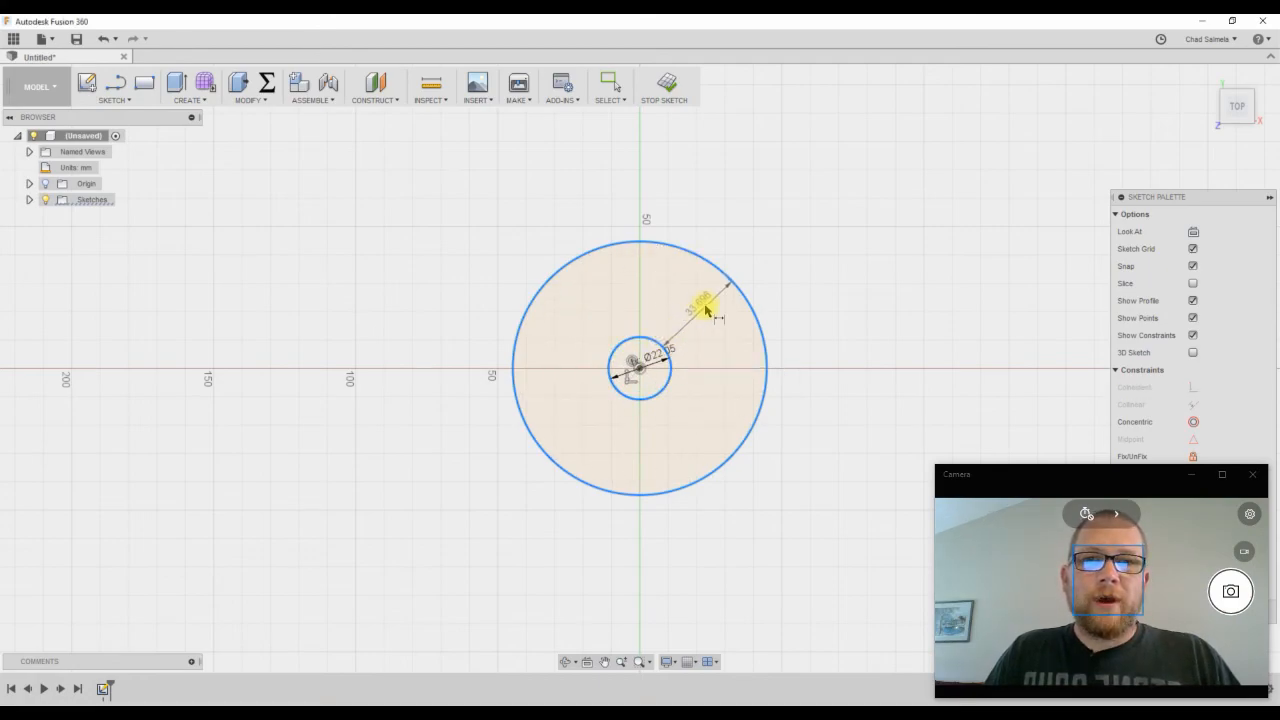
left_click(698, 320)
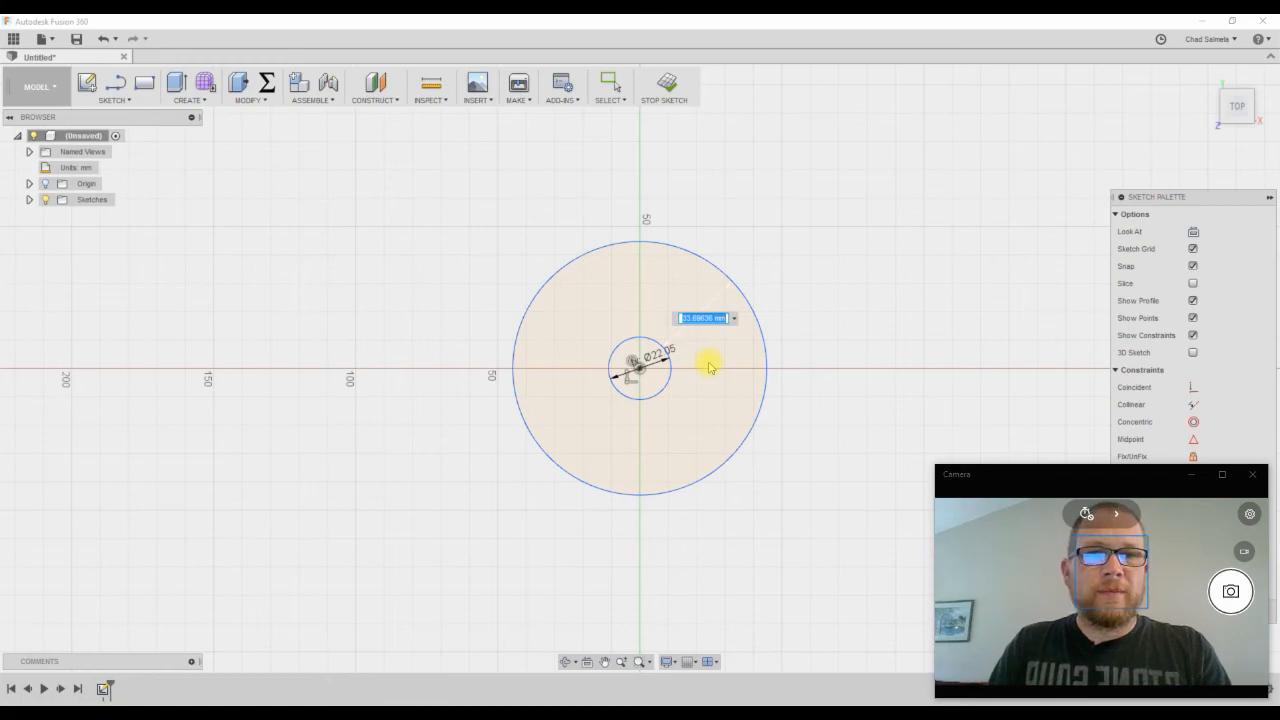
type("be")
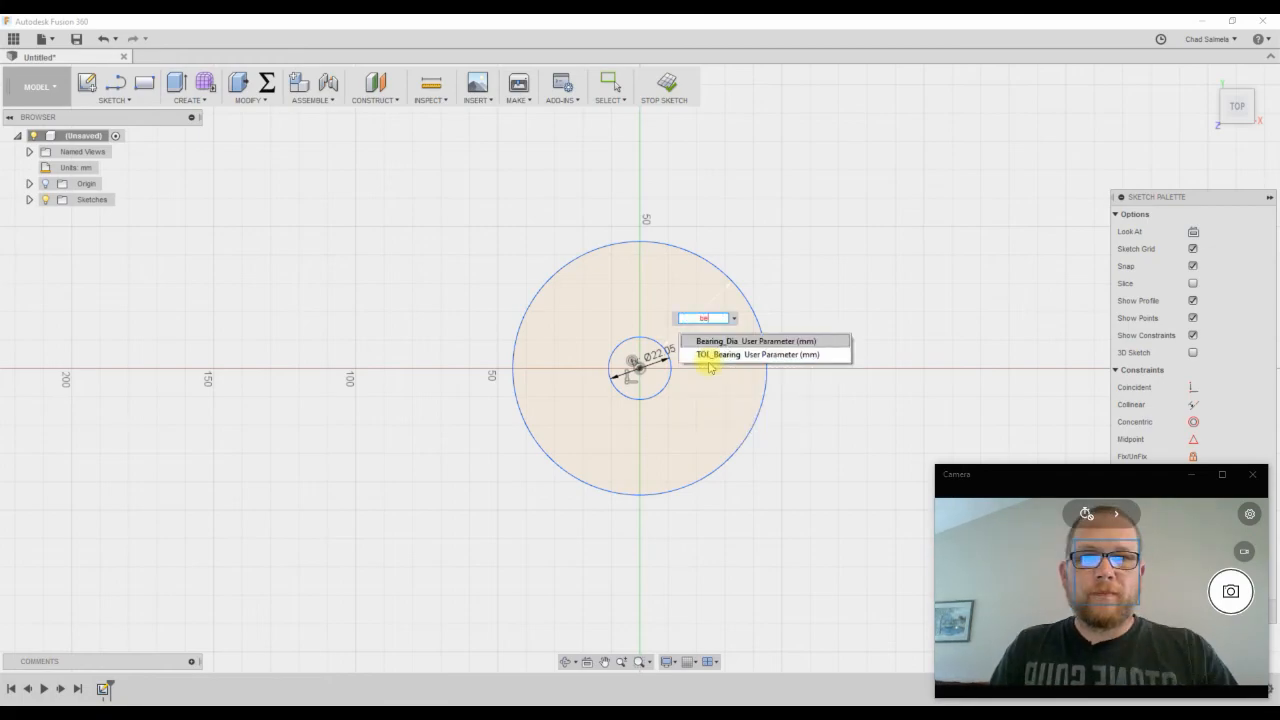
key("BackSpace")
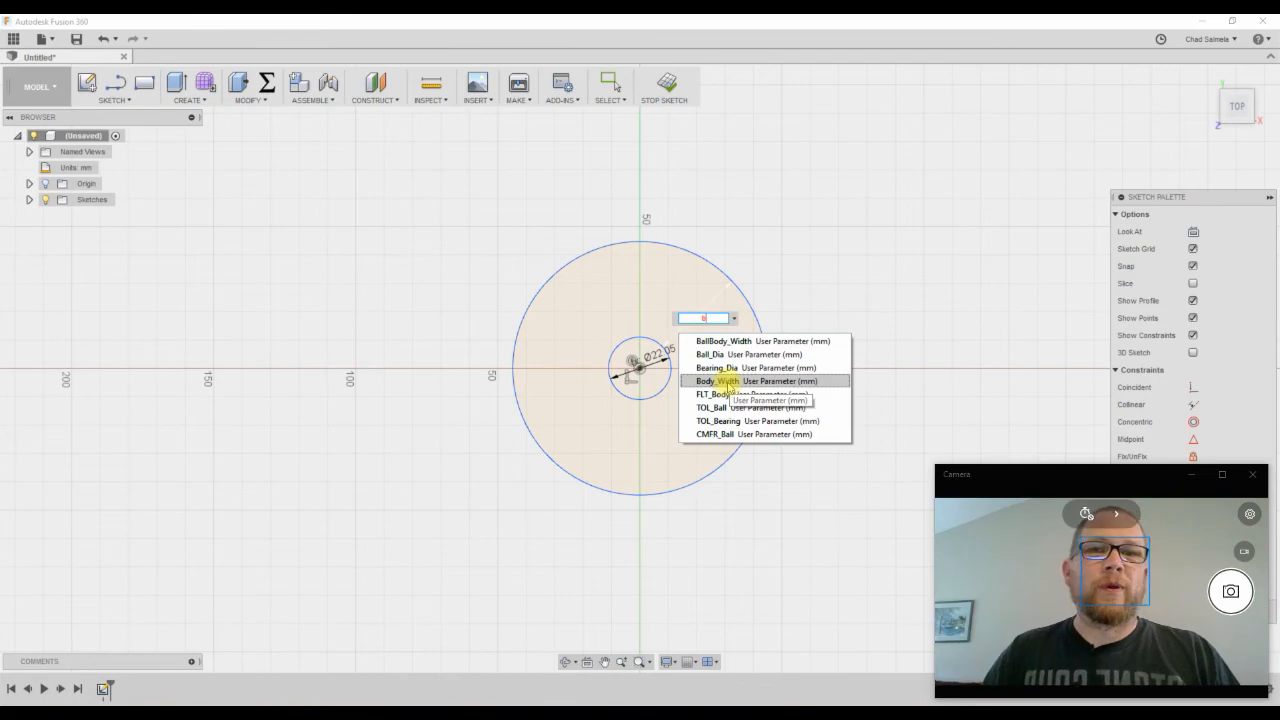
left_click(726, 382)
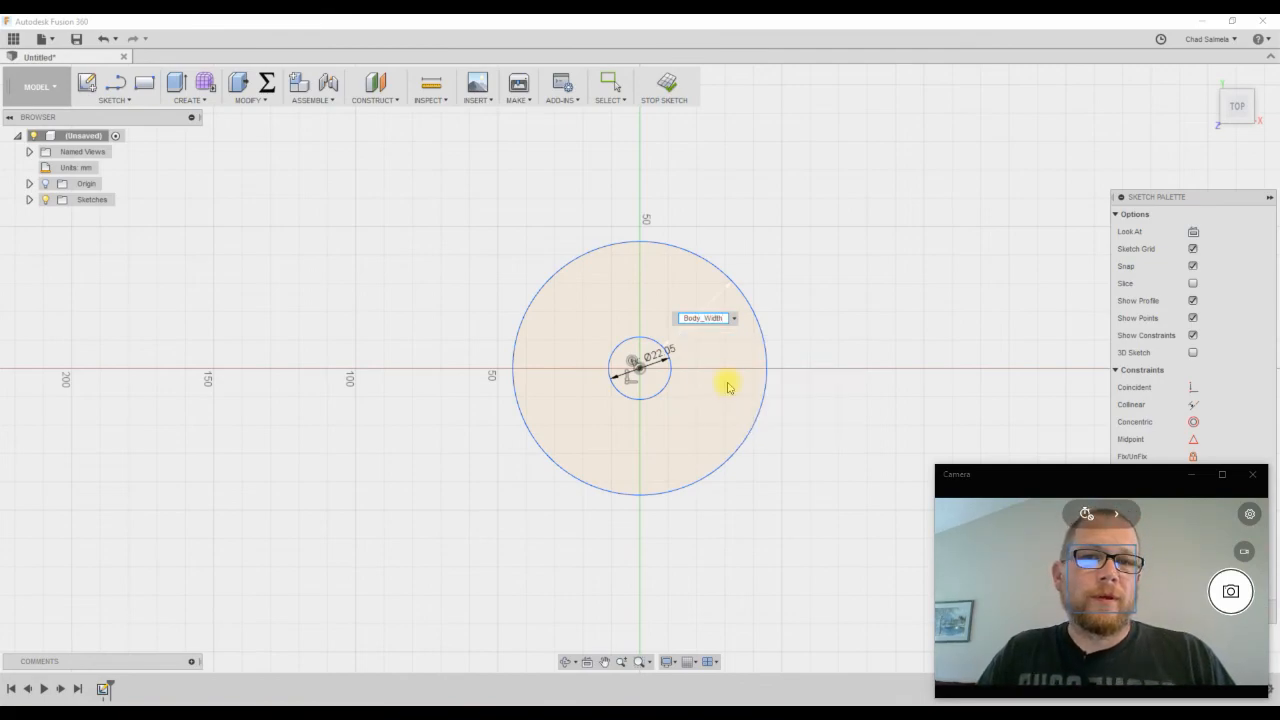
key("Return")
Test the sketch's response to the Bearing_Dia user parameter by setting it to 24 mm and back to 22 mm
scroll(657, 358, "up", 5)
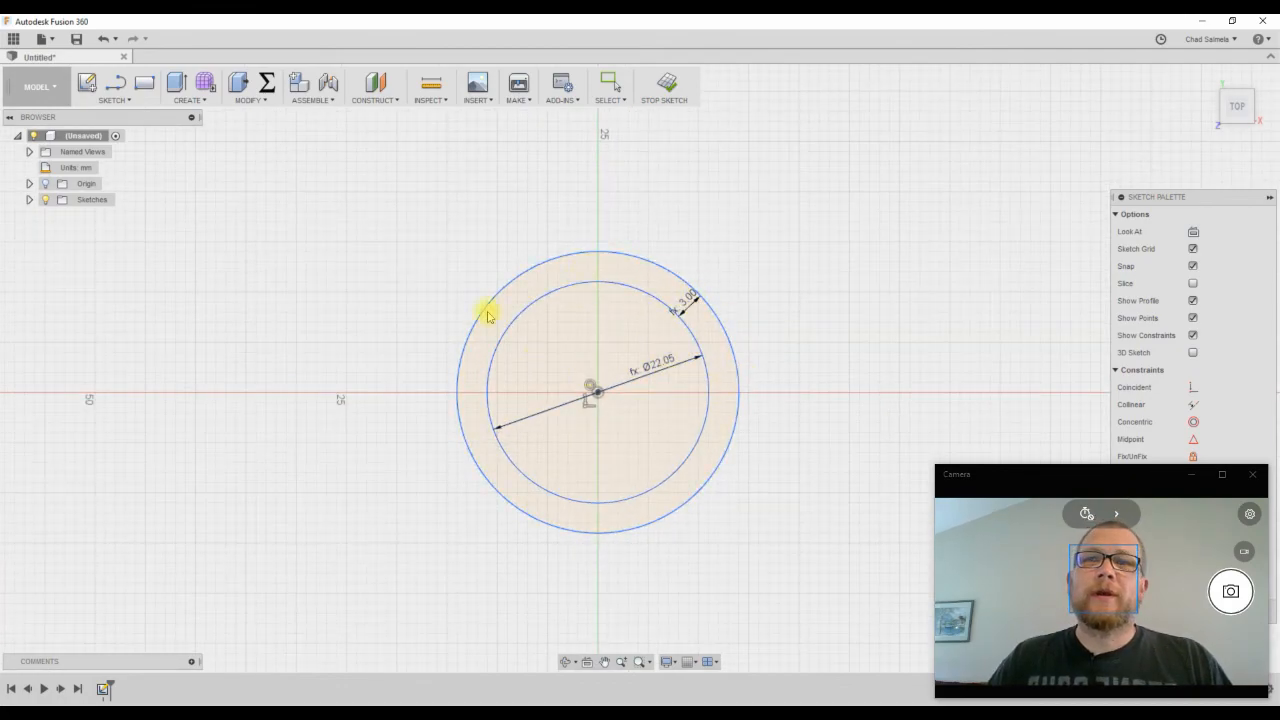
left_click(267, 83)
mouse_move(616, 142)
left_mouse_down()
mouse_move(727, 28)
mouse_move(826, 83)
mouse_move(1077, 49)
mouse_move(1040, 43)
mouse_move(1030, 109)
mouse_move(294, 306)
mouse_move(571, 280)
mouse_move(771, 106)
mouse_move(954, 45)
left_mouse_up()
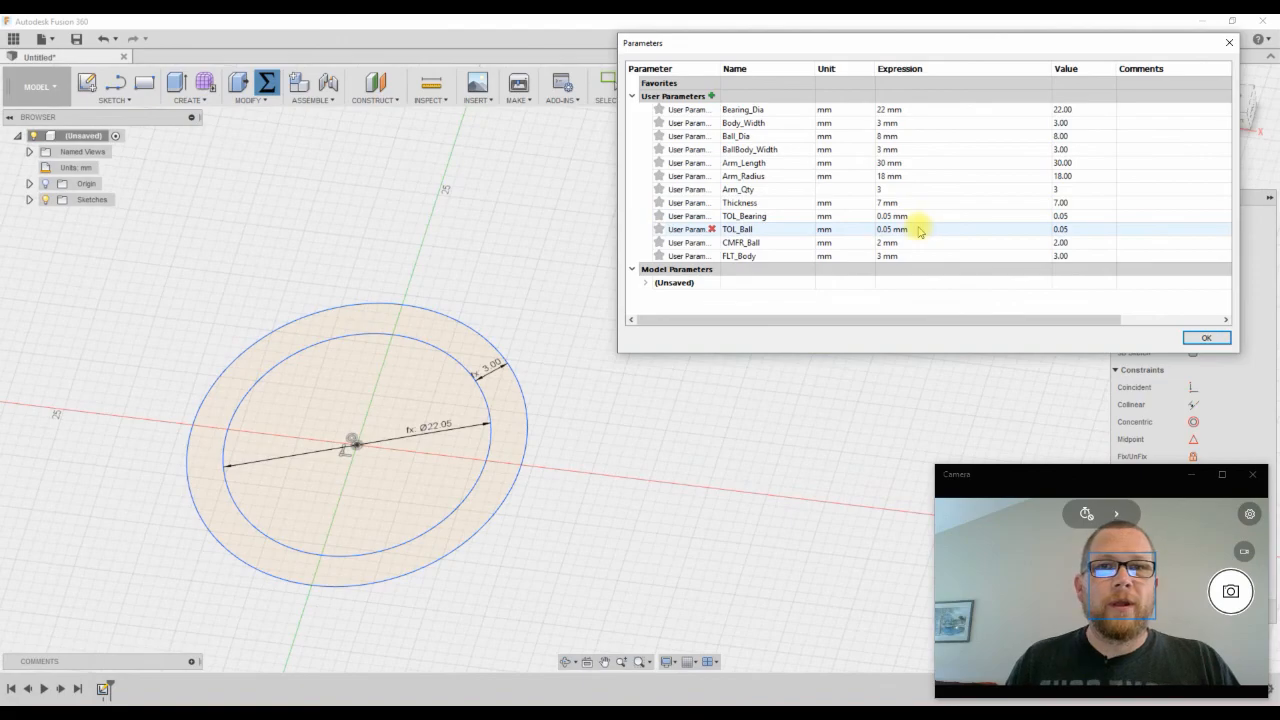
left_click(912, 110)
type("24")
key("Return")
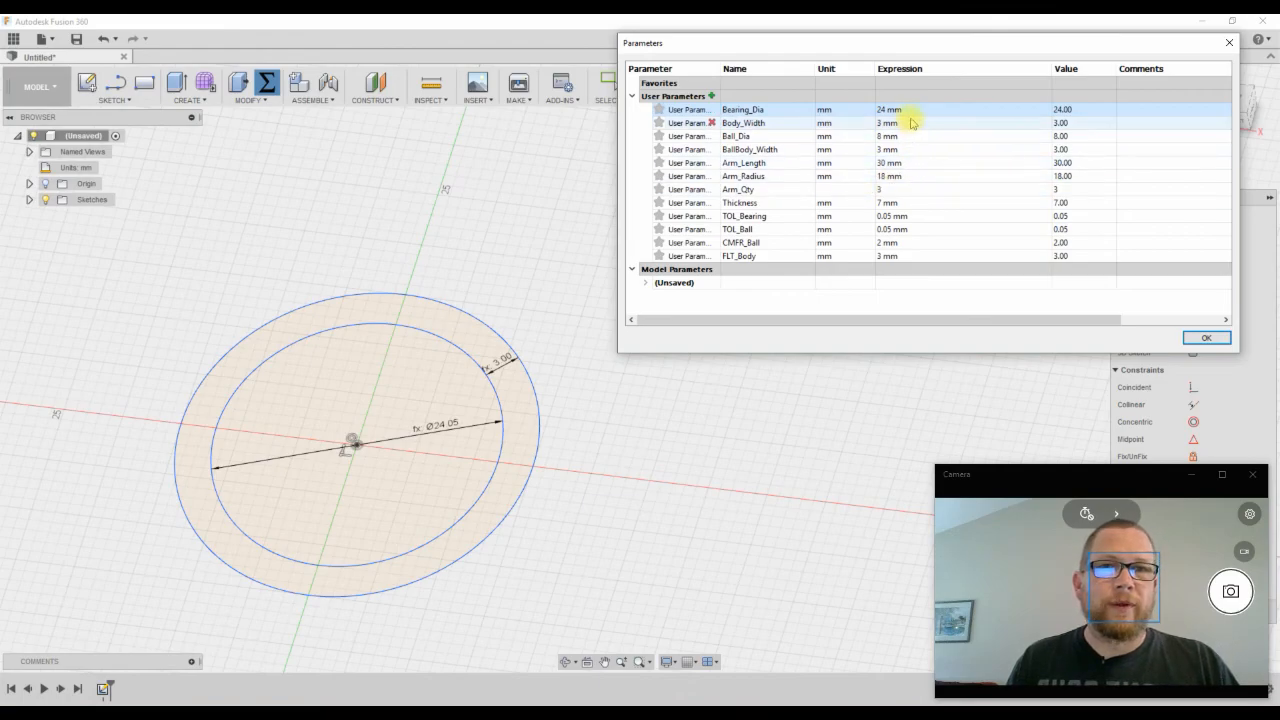
left_click(917, 110)
type("22")
key("Return")
Test the ring width's response to the Body_Width user parameter by setting it to 6 mm and back to 3 mm
left_click(915, 121)
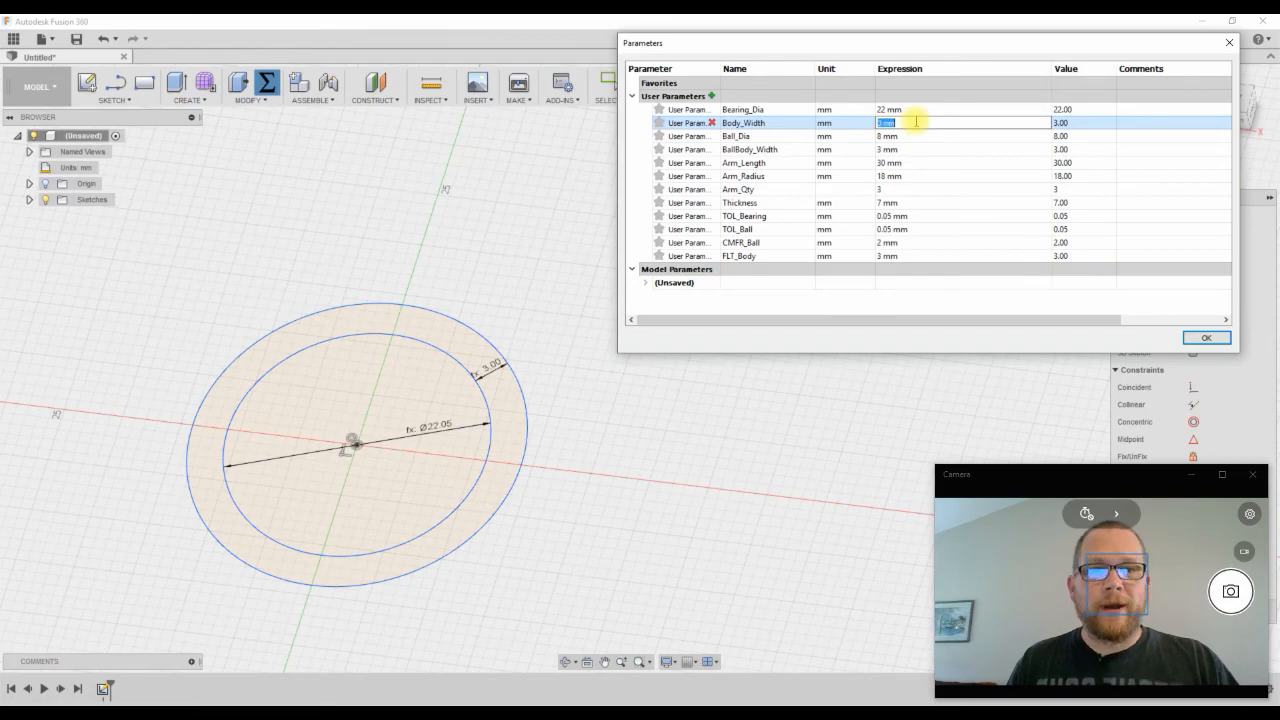
type("6")
key("Return")
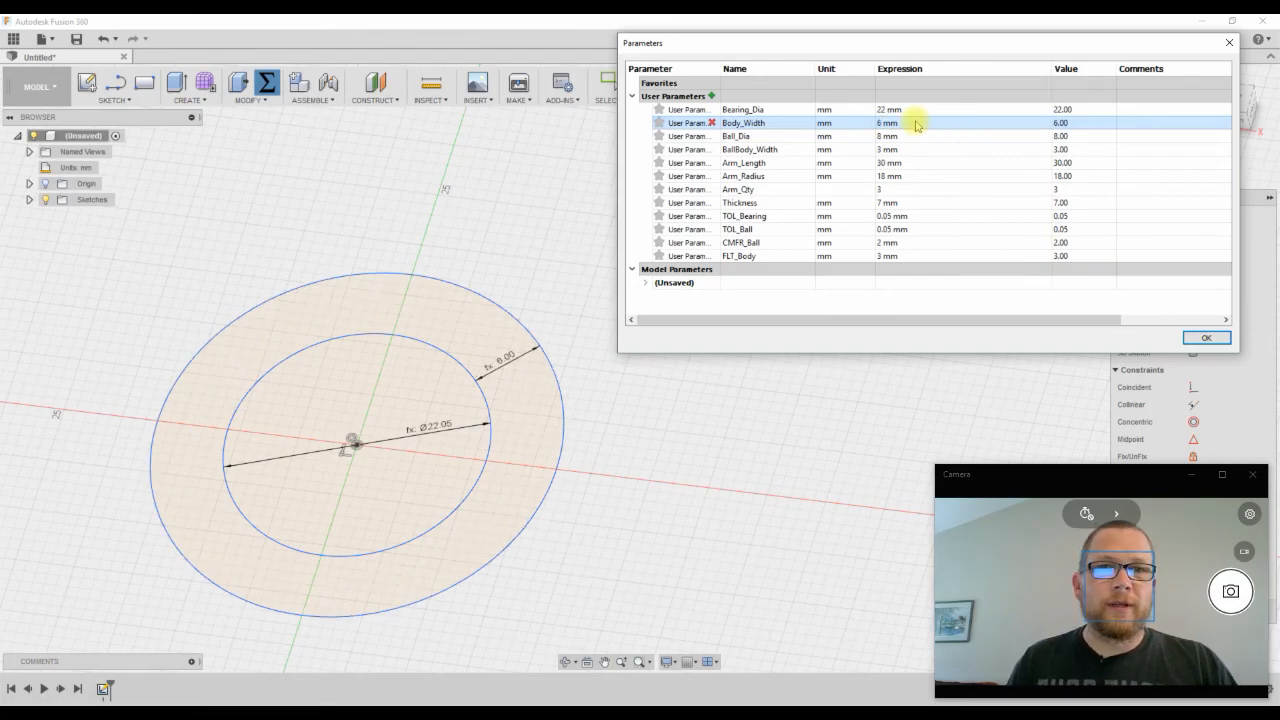
left_click(915, 121)
type("3")
key("Return")
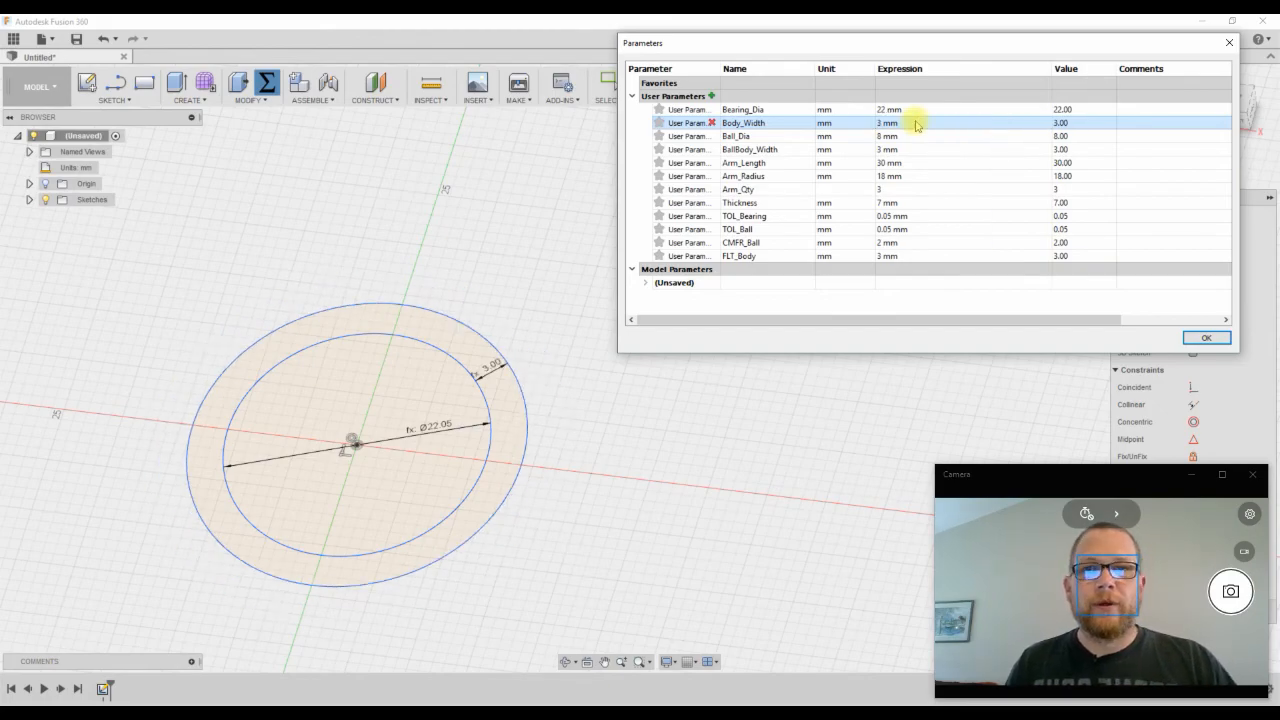
Extrude the ring profile between the two circles as a new body, using the Thickness parameter as the distance
left_click(1206, 337)
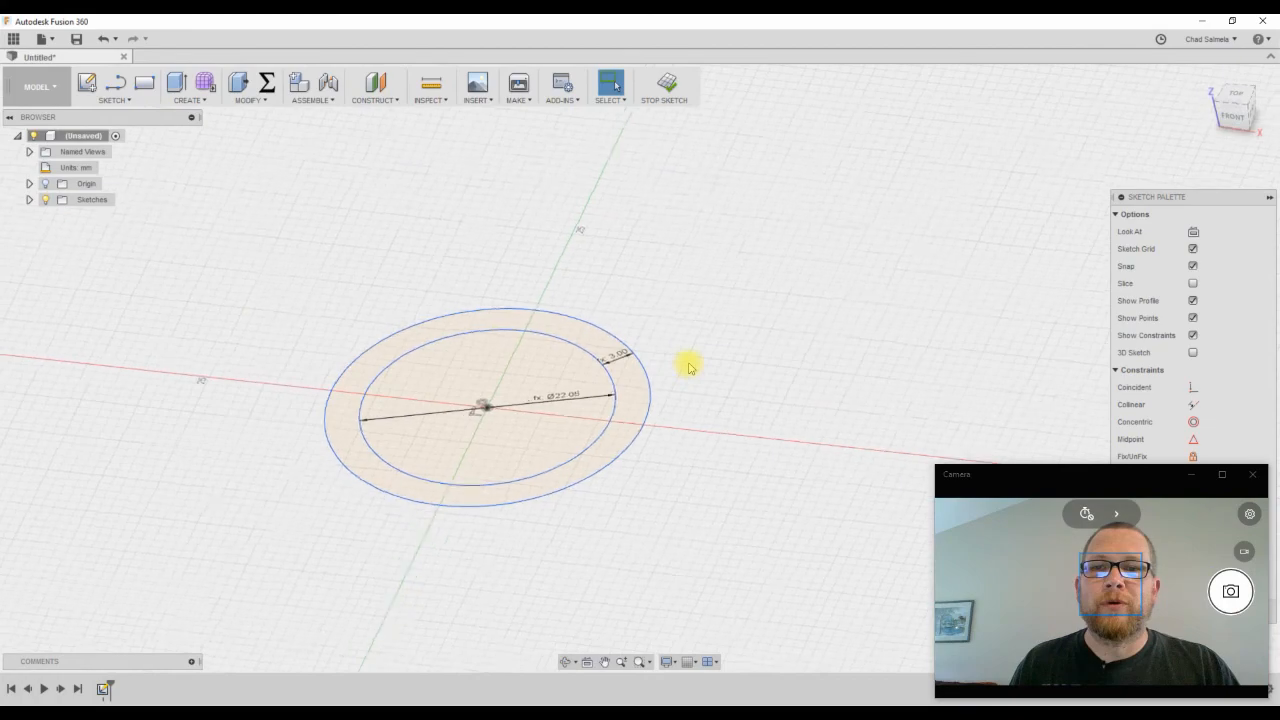
left_click(210, 104)
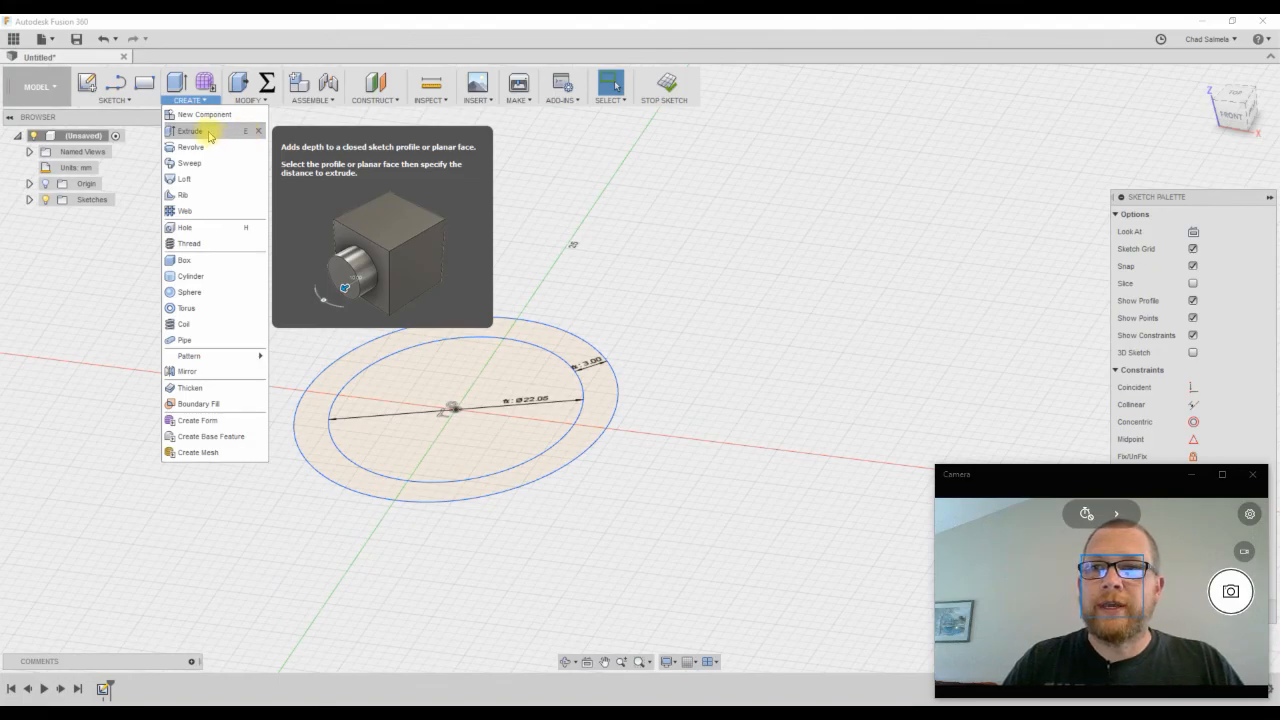
left_click(206, 131)
left_click(565, 335)
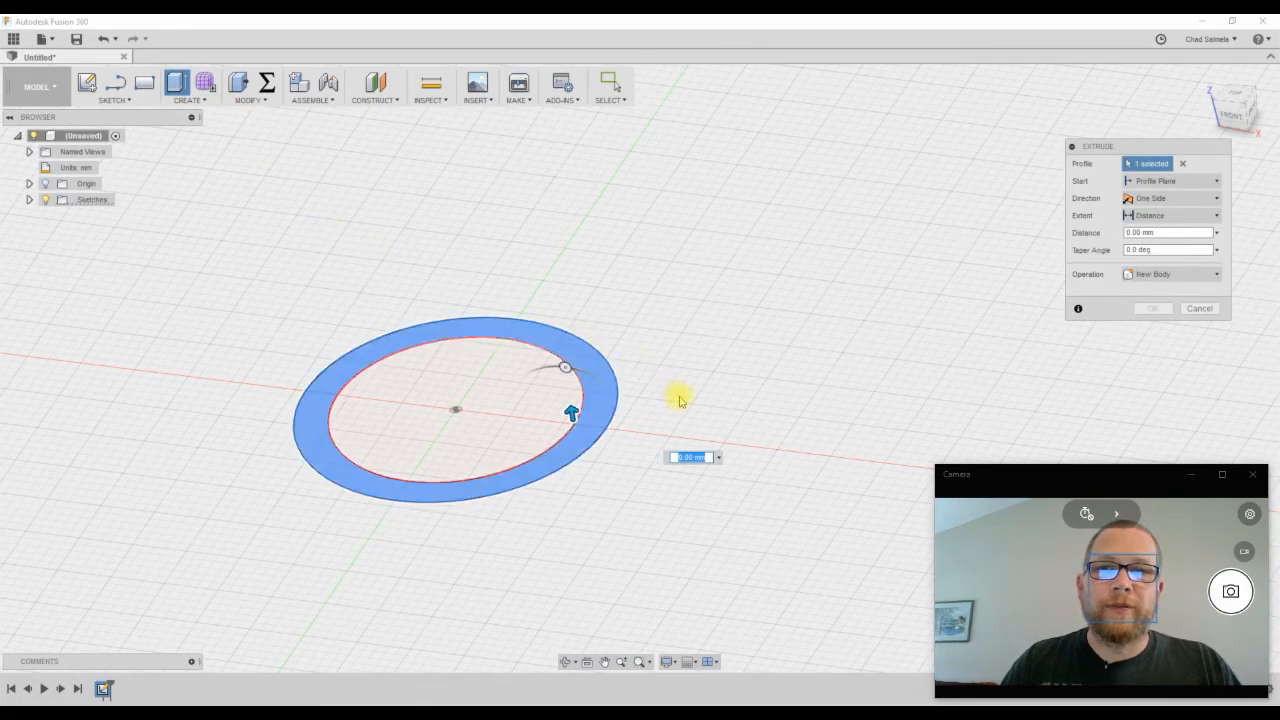
left_click_drag(571, 414, 561, 362)
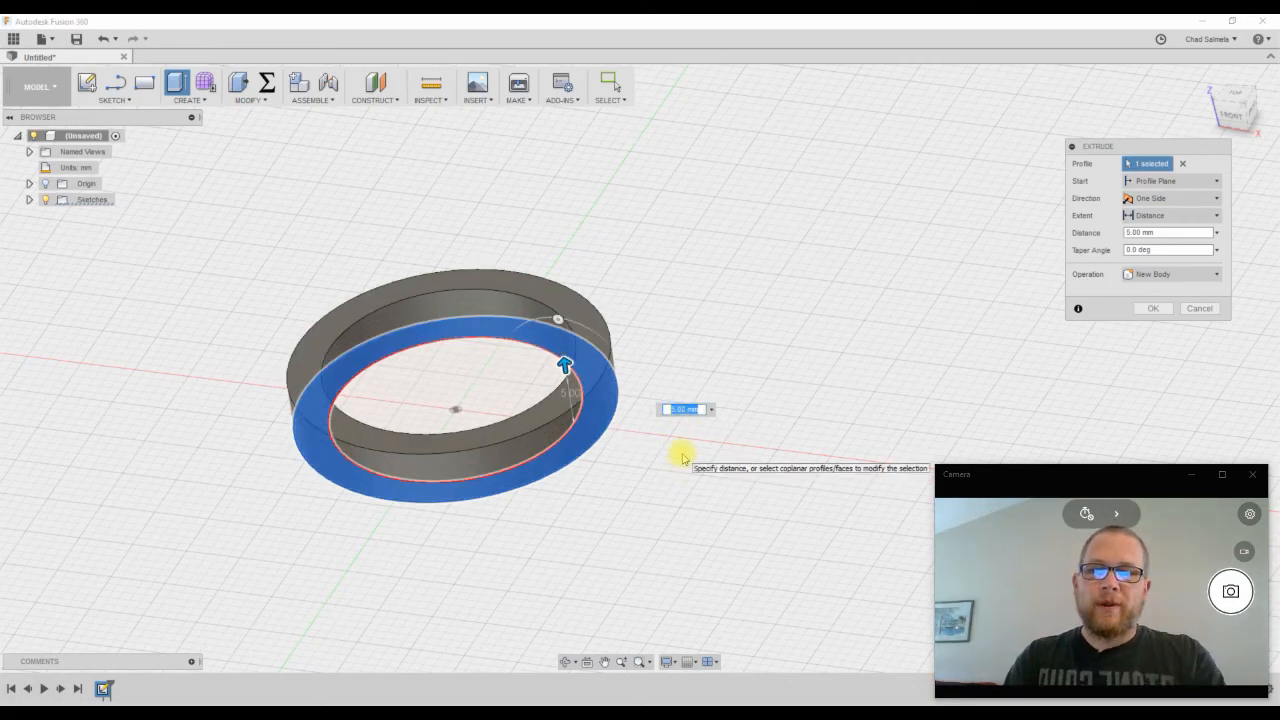
type("Th")
left_click(705, 432)
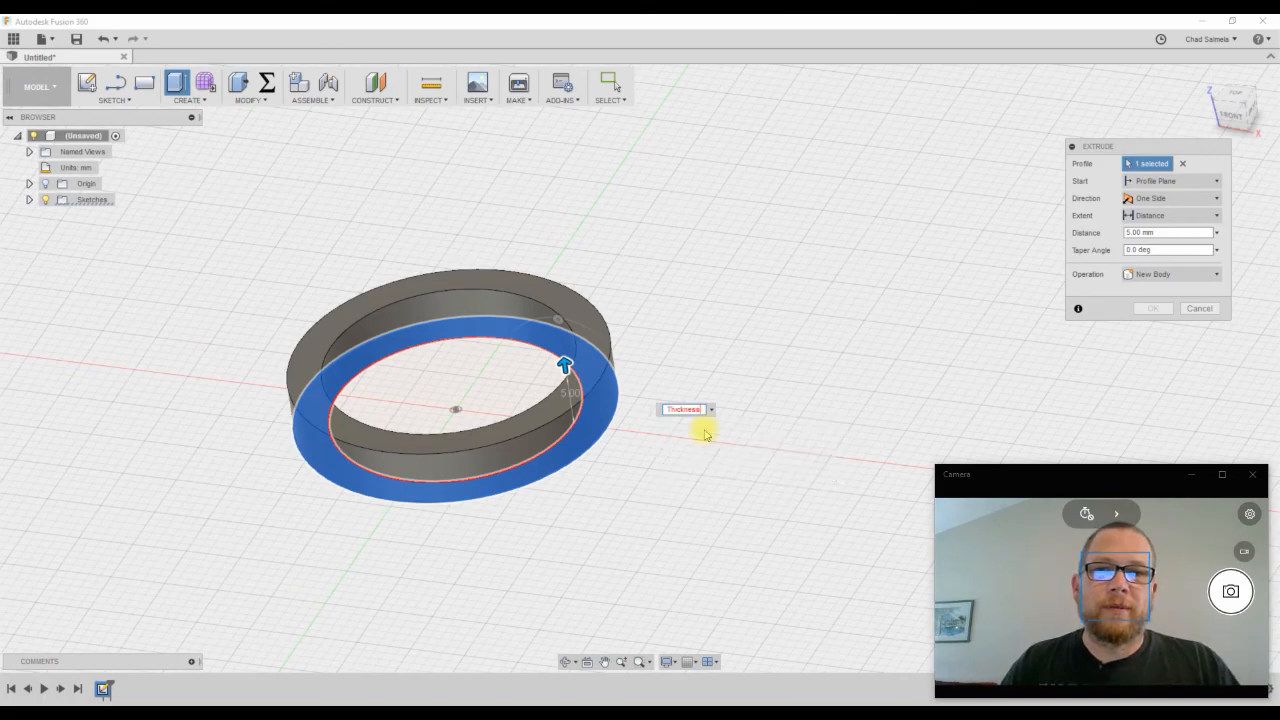
key("Return")
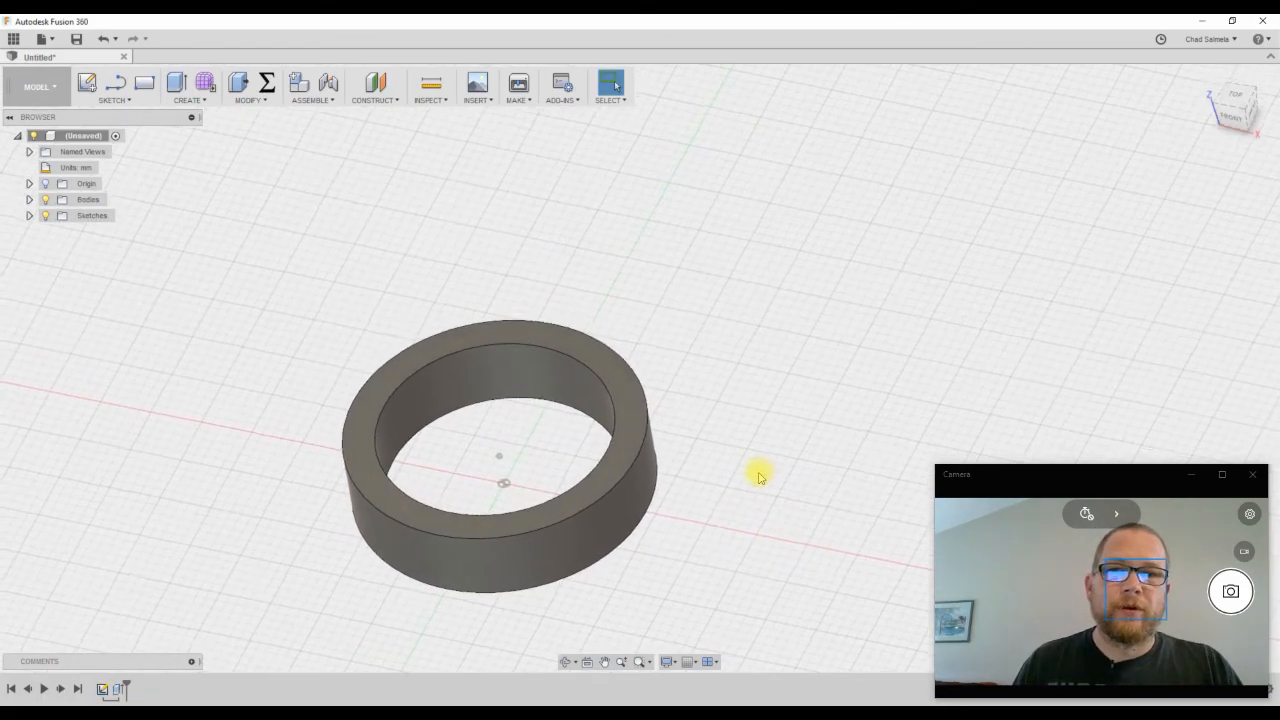
Test the extruded ring's response to the Bearing_Dia user parameter by setting it to 12 mm and back to 22 mm
left_click(266, 84)
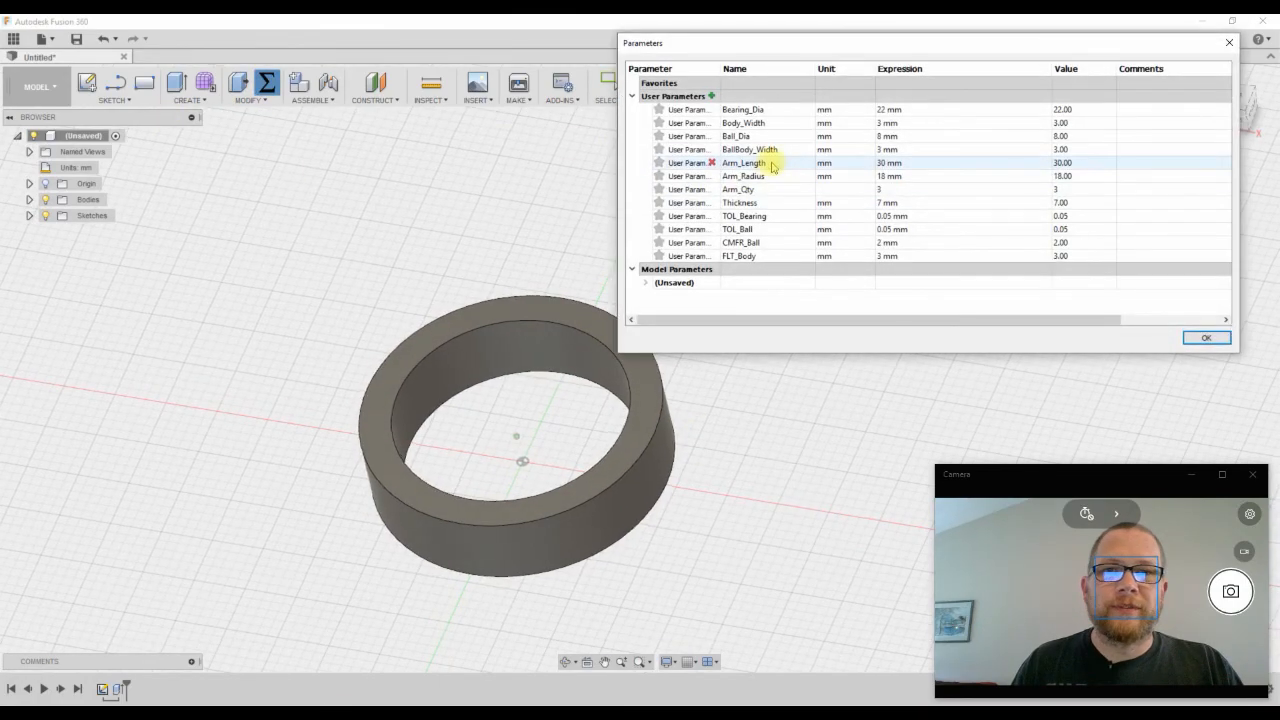
left_click(928, 114)
left_click(926, 115)
type("12")
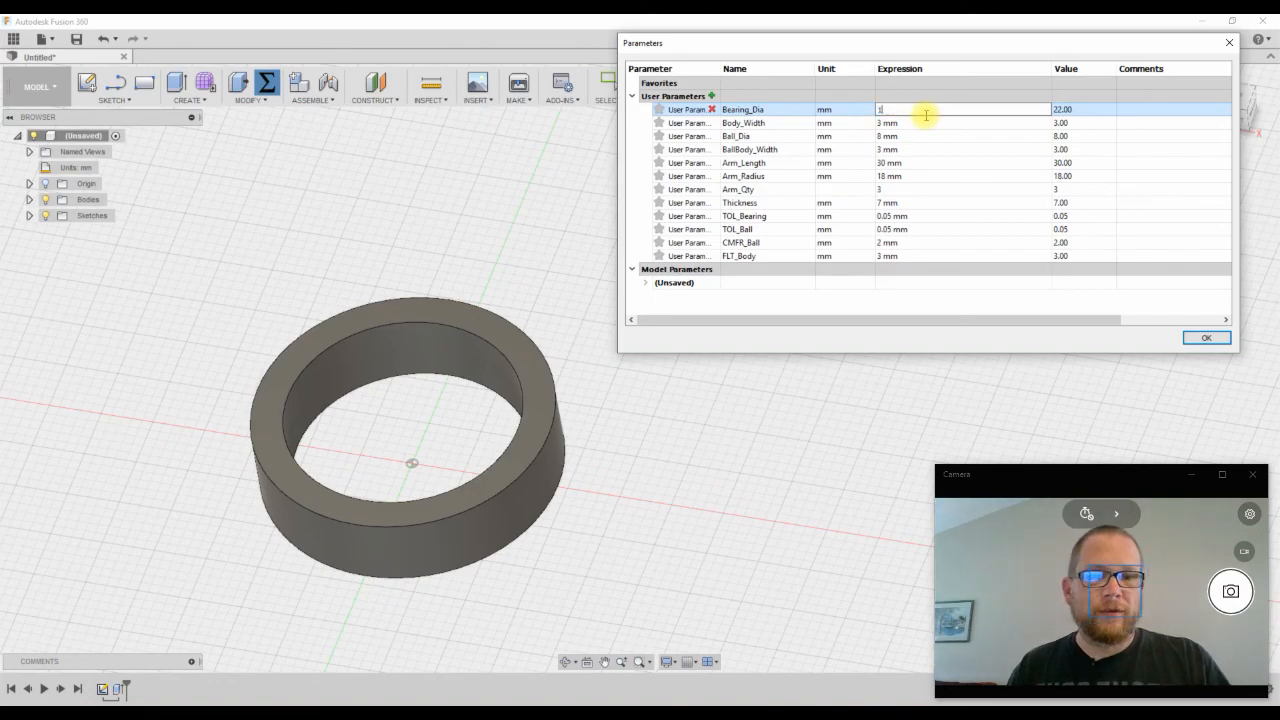
key("Return")
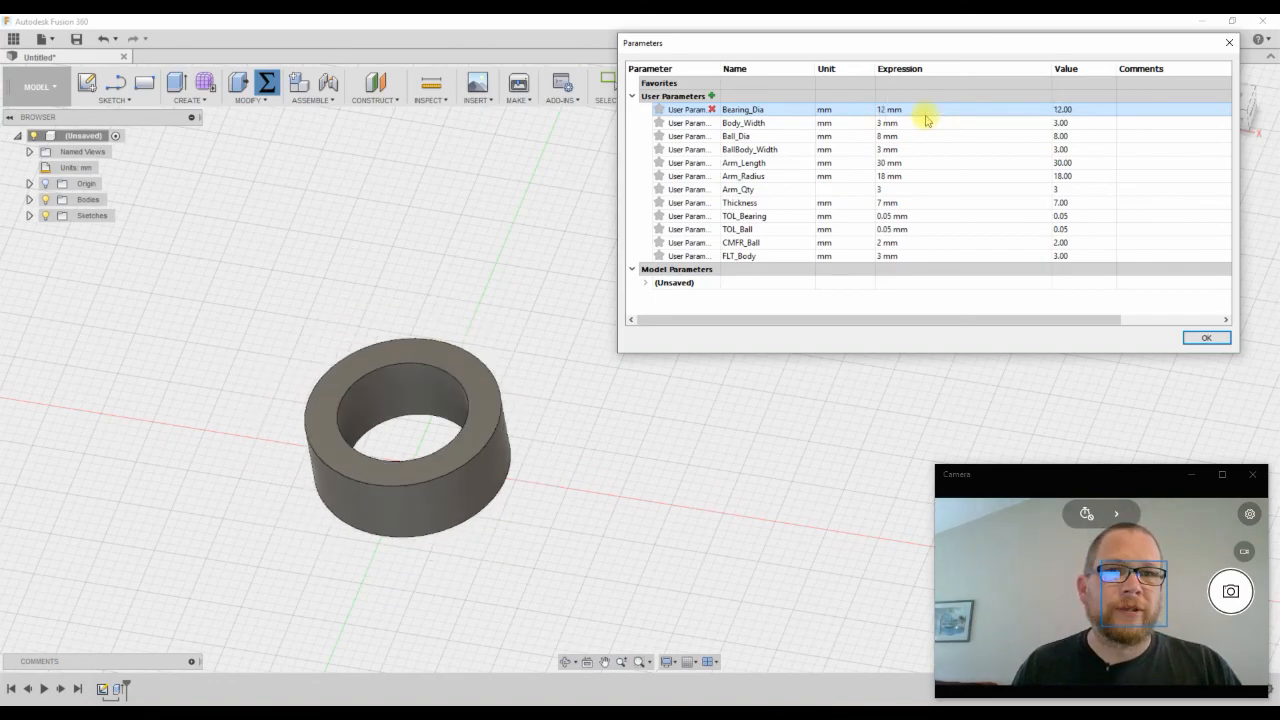
left_click(921, 110)
type("22")
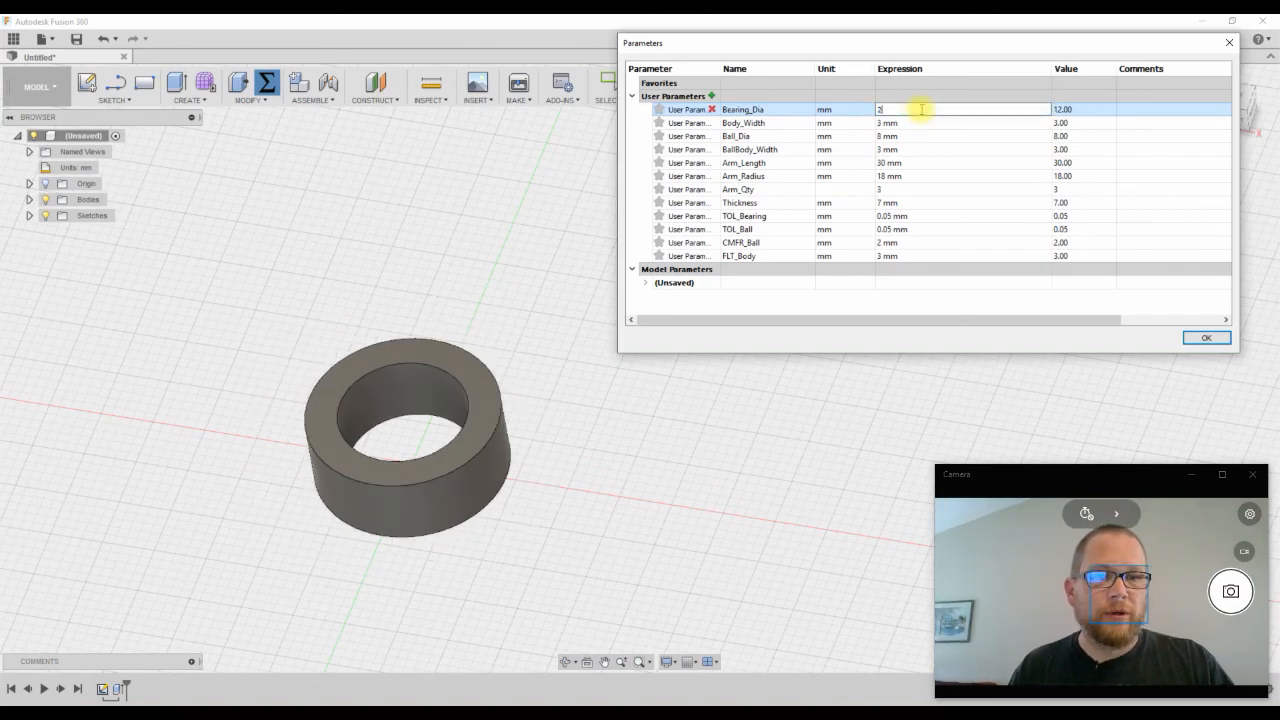
key("Return")
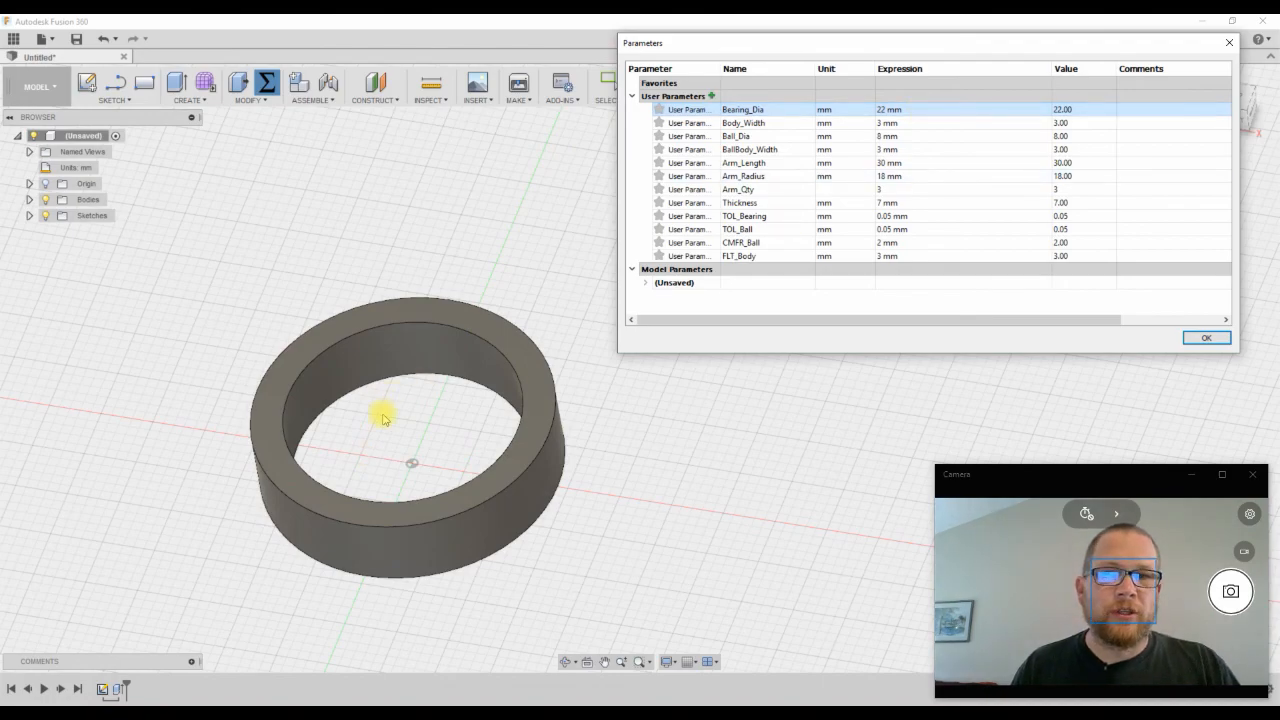
left_click(1208, 338)
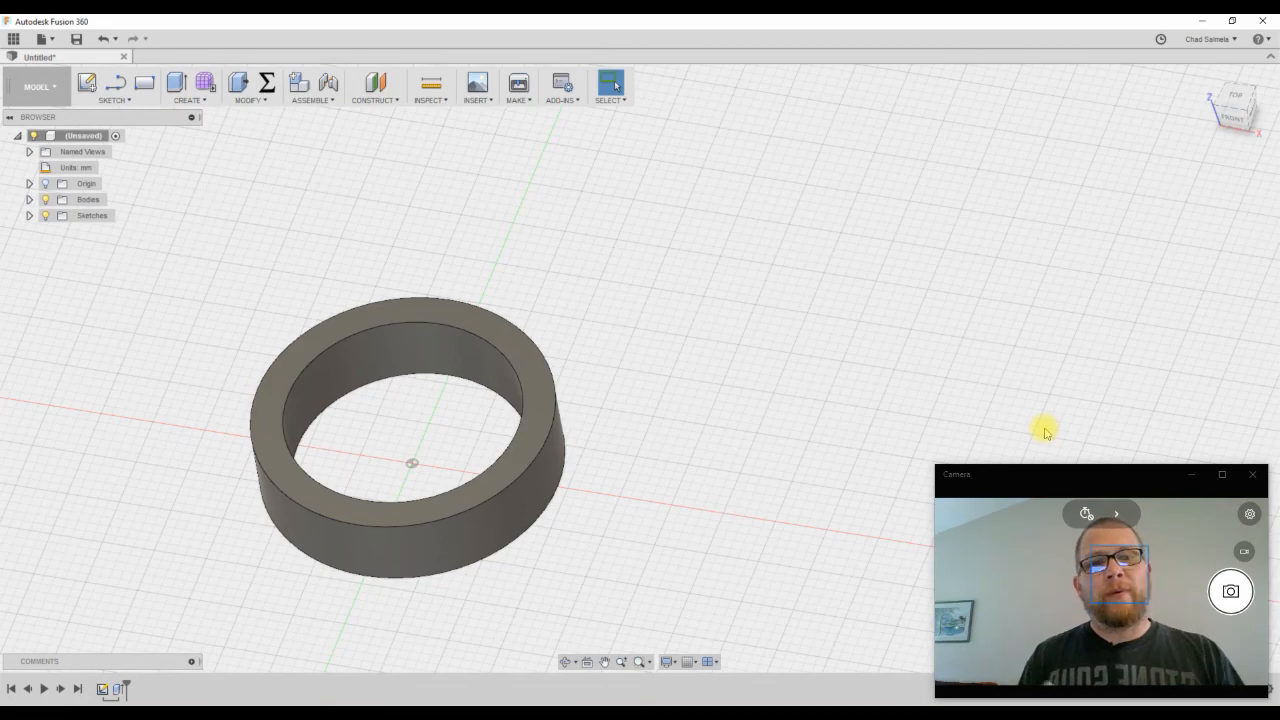
middle_click_drag(1045, 432, 1001, 285, "shift")
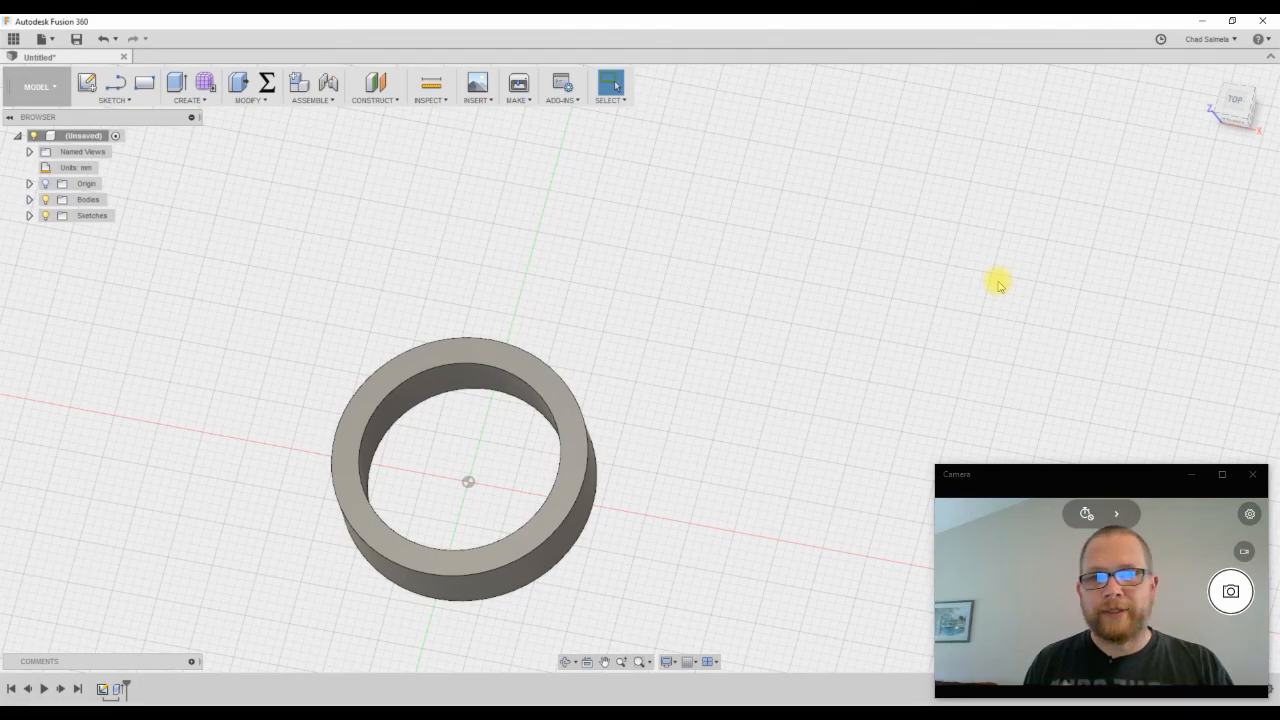
left_click(1236, 100)
middle_click_drag(951, 292, 480, 487, "shift")
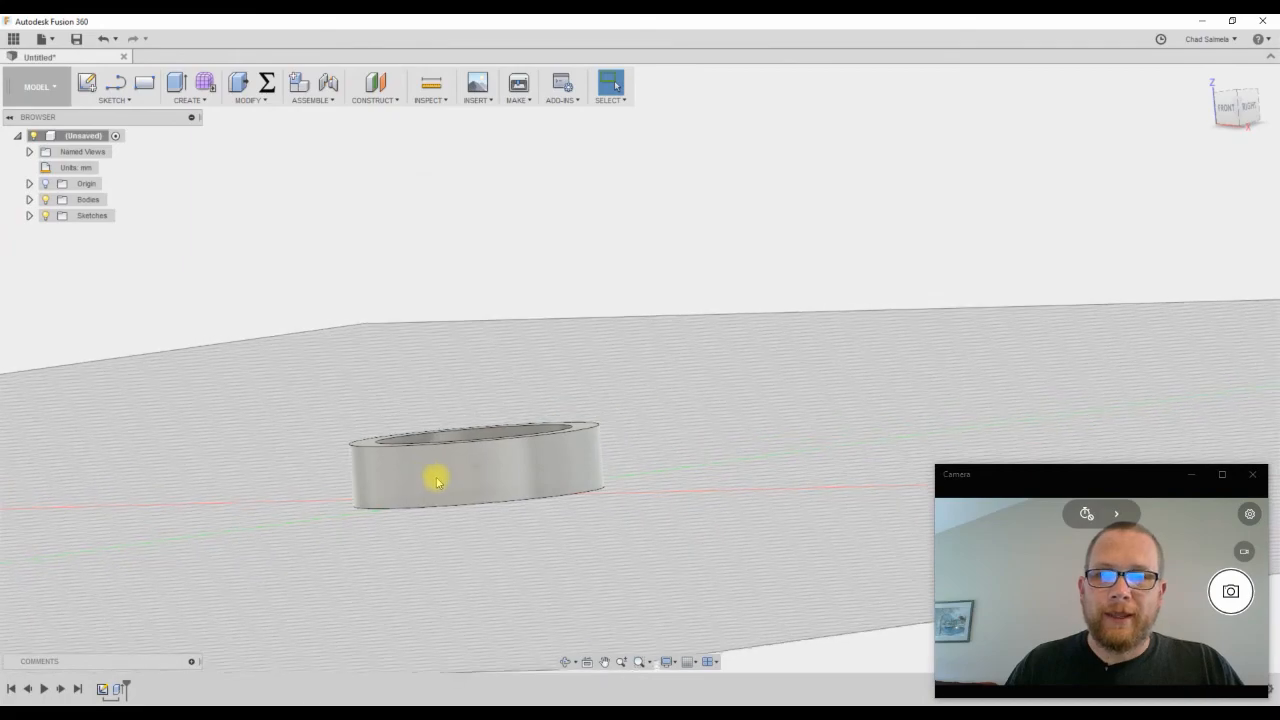
key("F6")
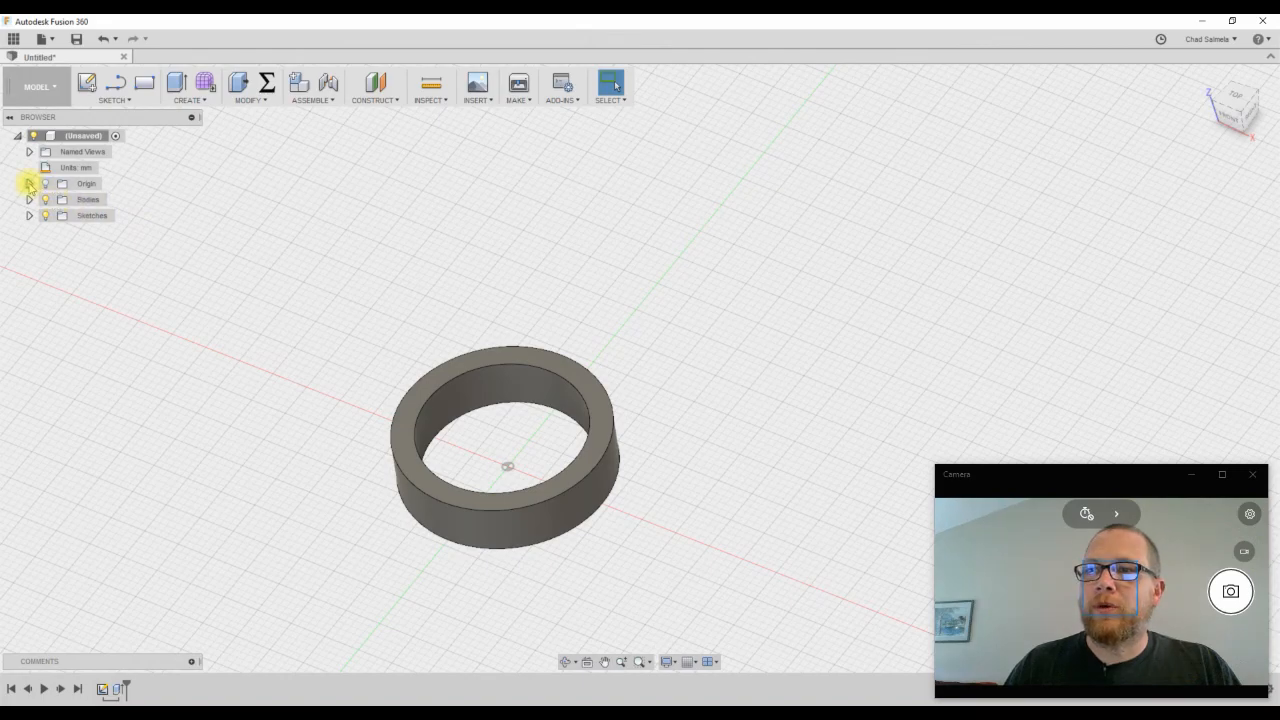
Show the origin geometry and create a construction plane offset from the XY plane by Thickness / 2
left_click(44, 184)
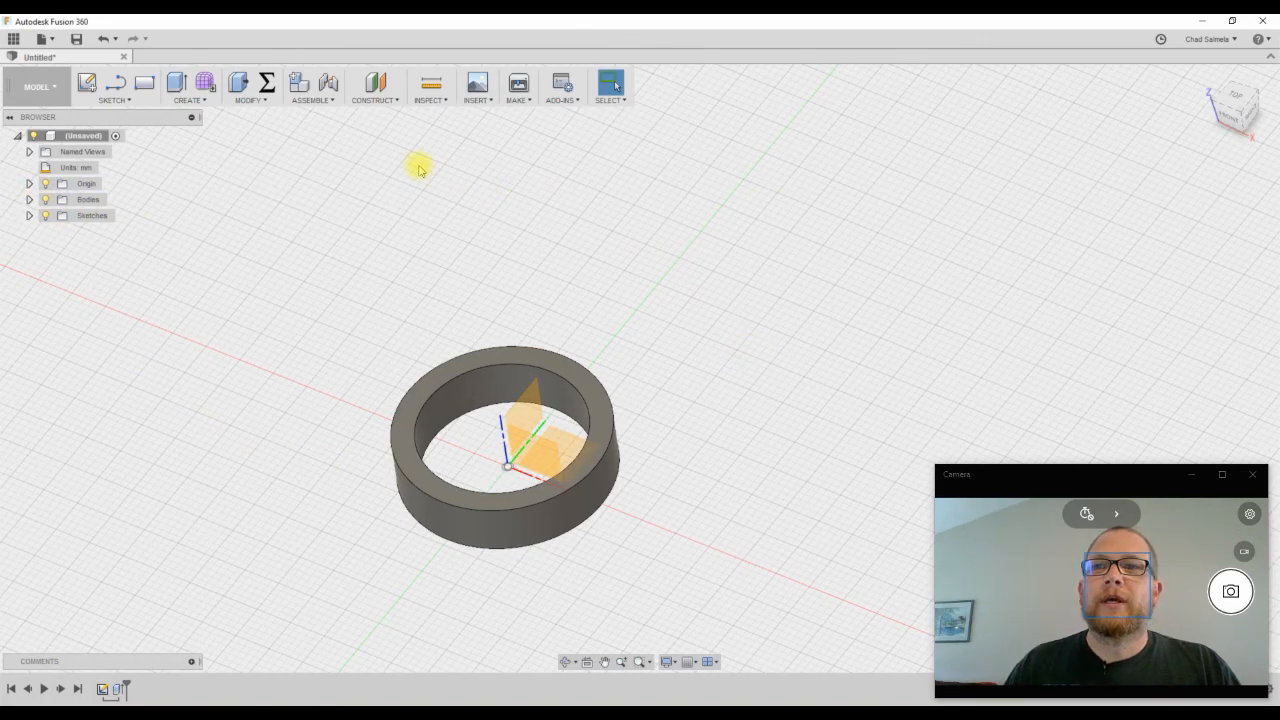
left_click(383, 101)
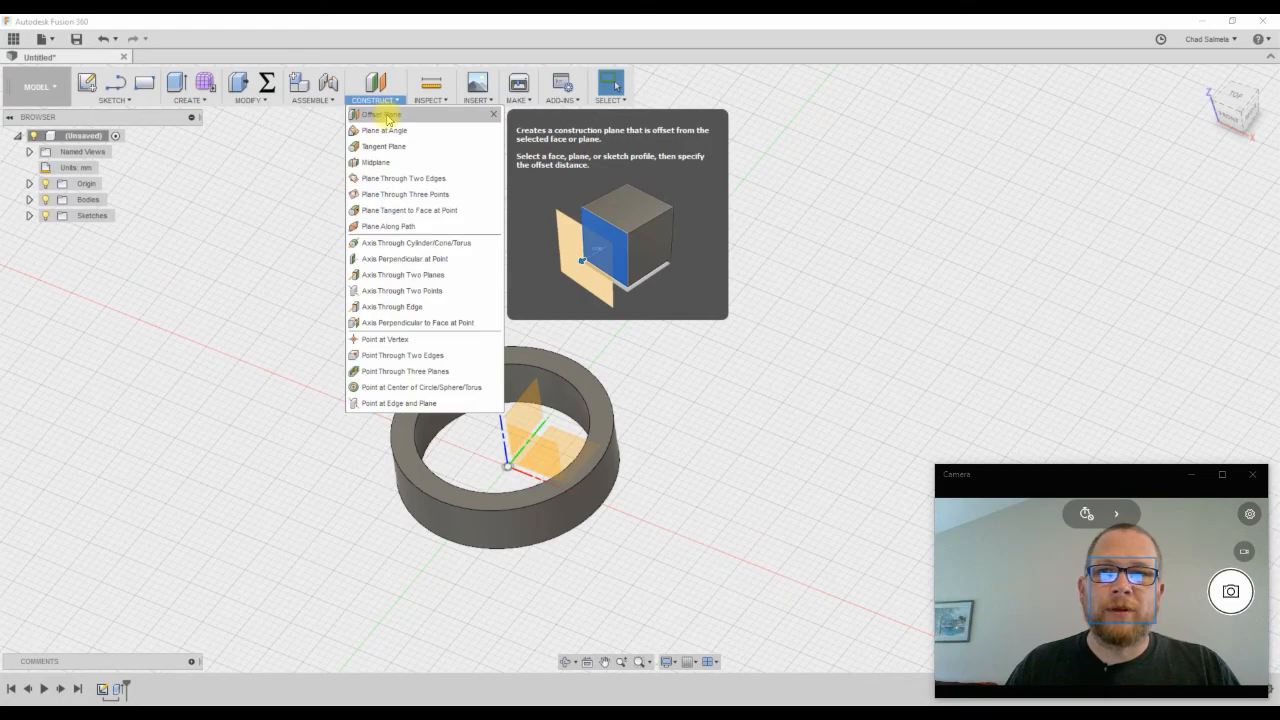
left_click(388, 116)
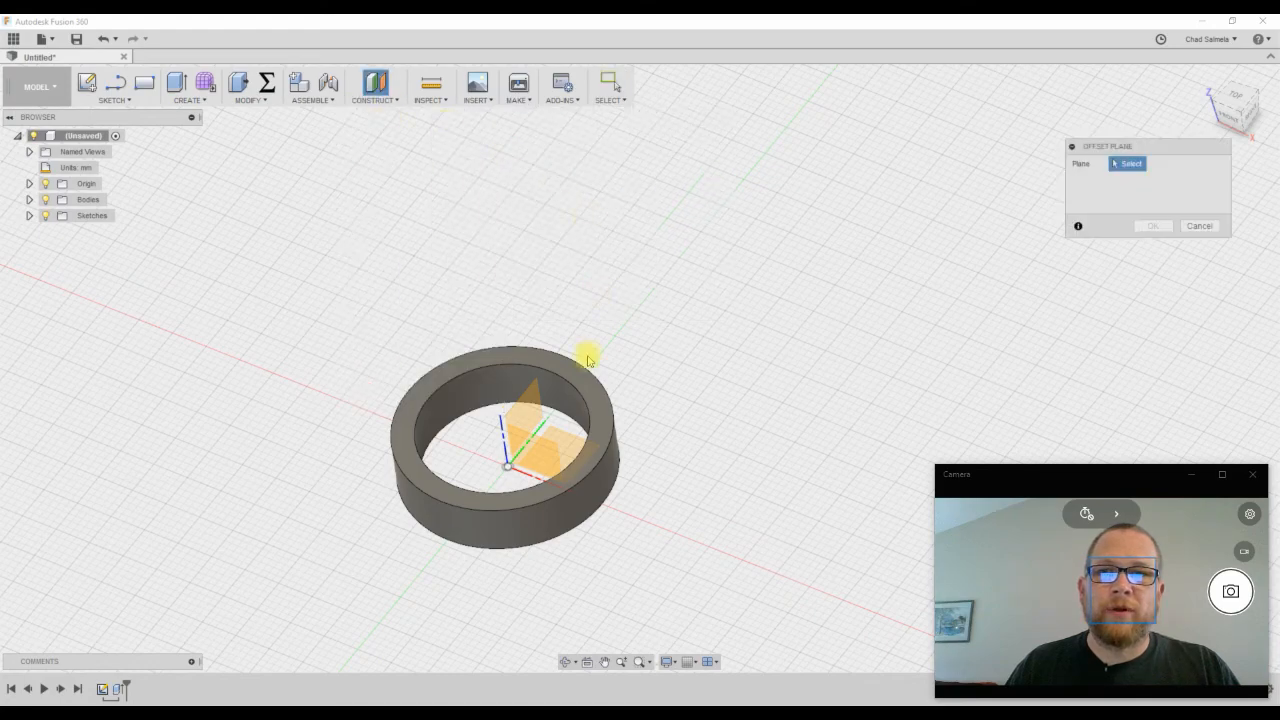
left_click(565, 442)
left_click_drag(656, 378, 652, 358)
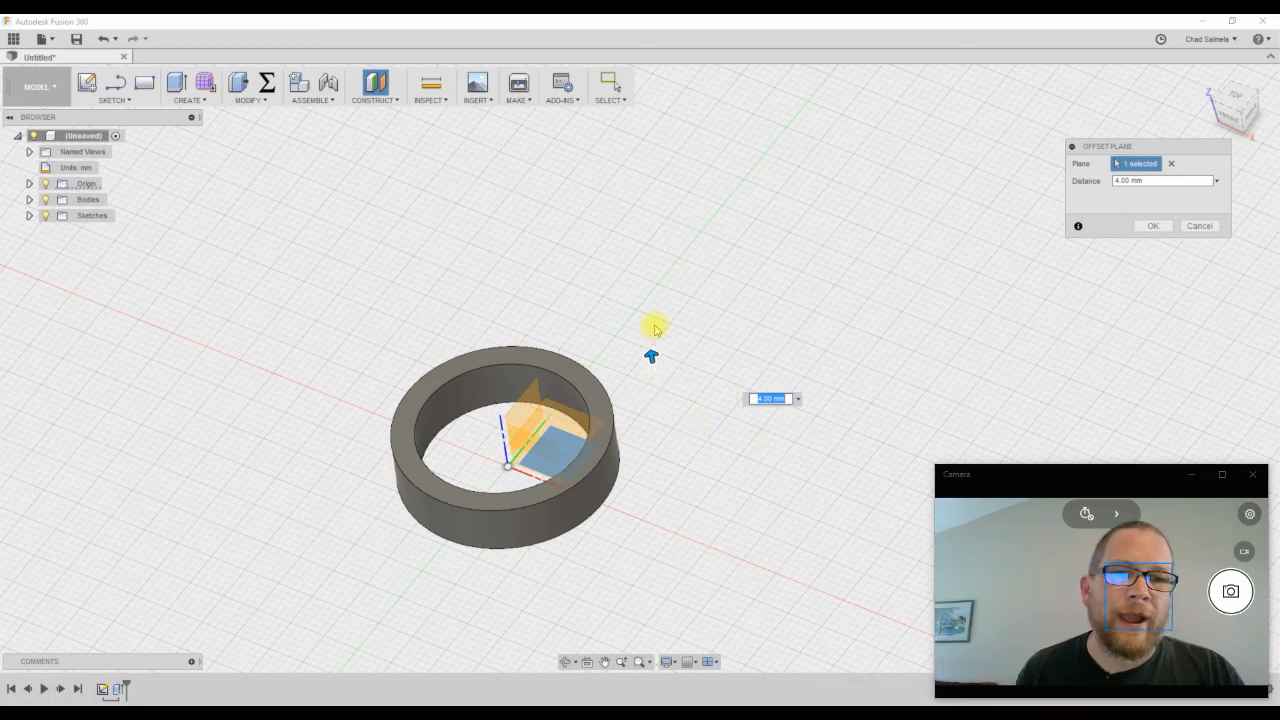
left_click_drag(651, 357, 660, 415)
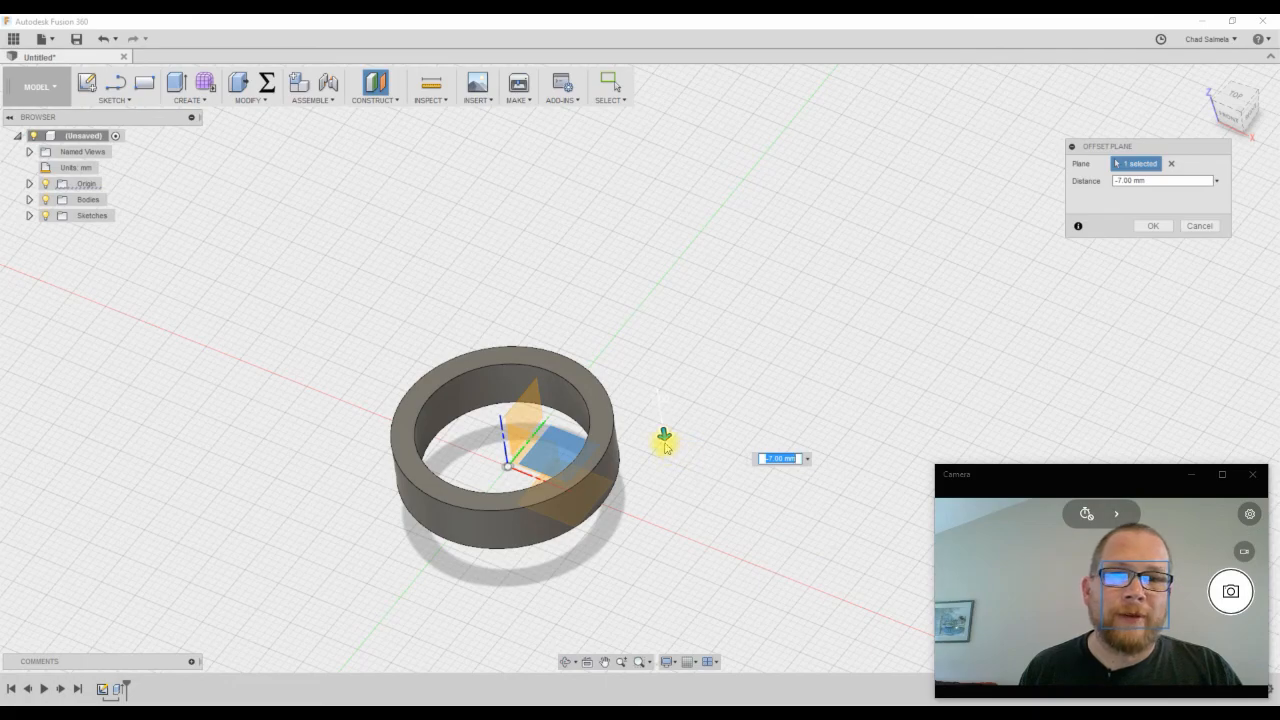
left_click_drag(663, 434, 651, 337)
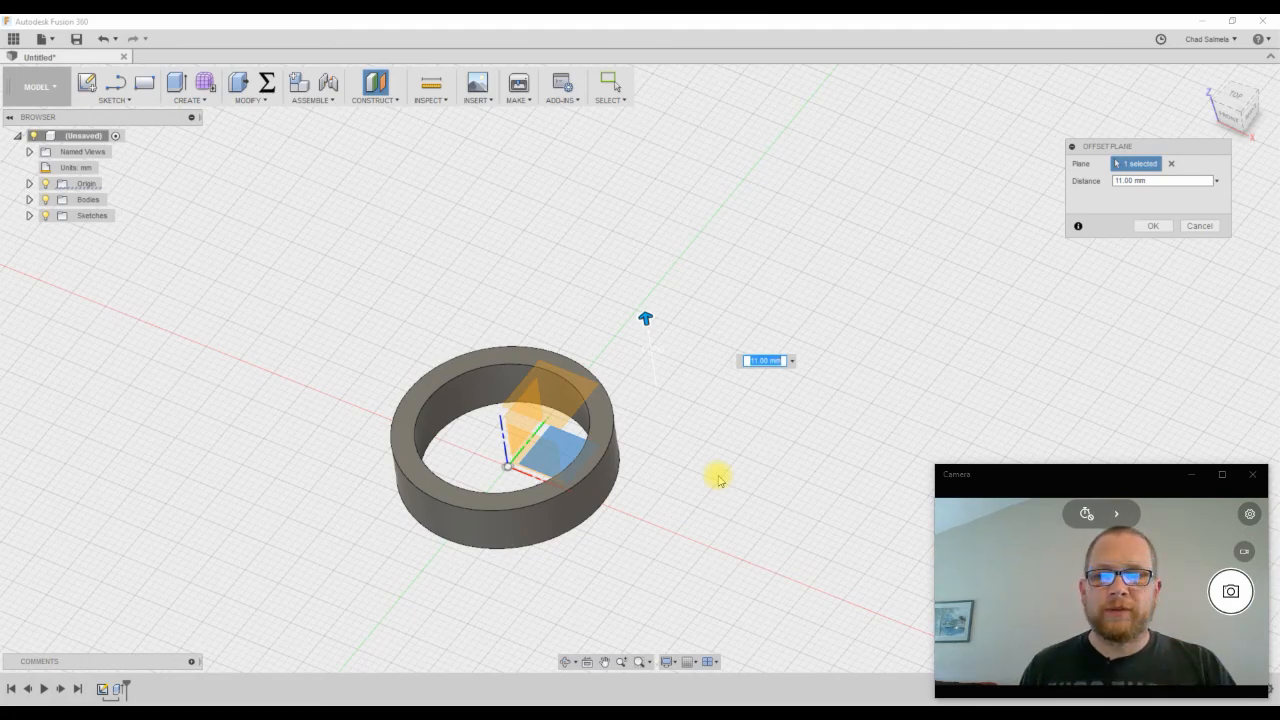
type("Th")
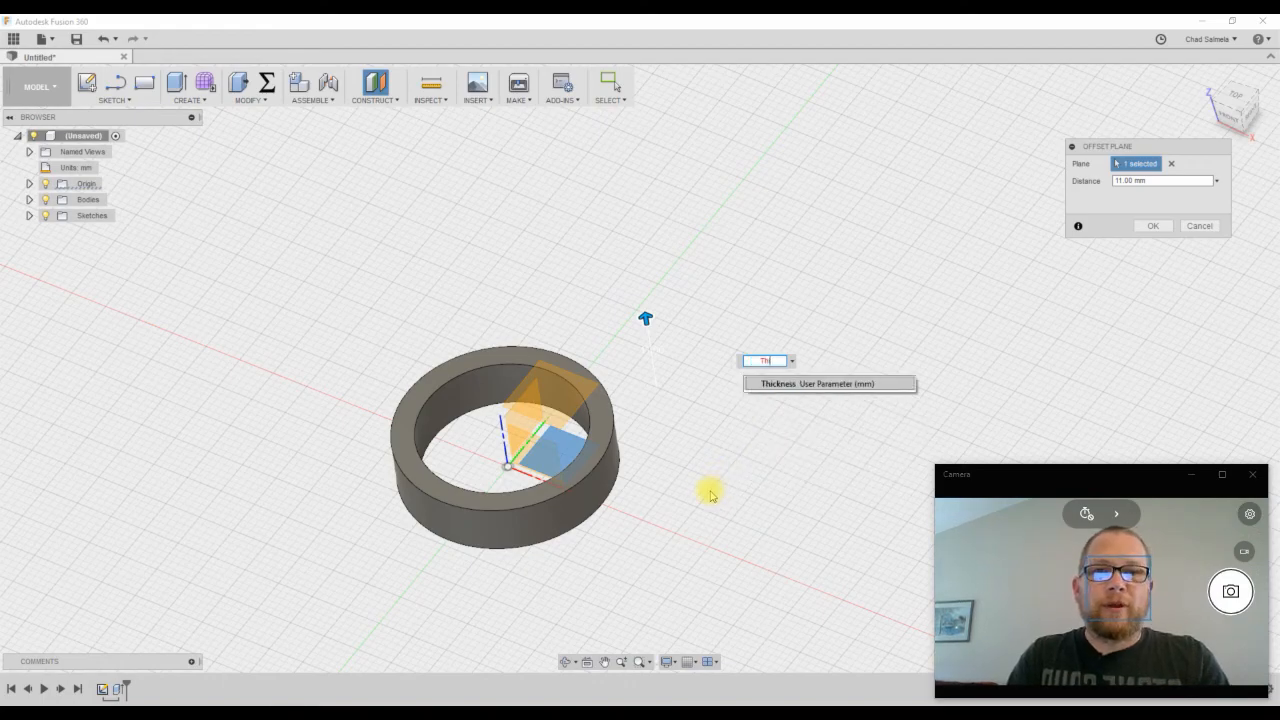
type("ickne")
key("Return")
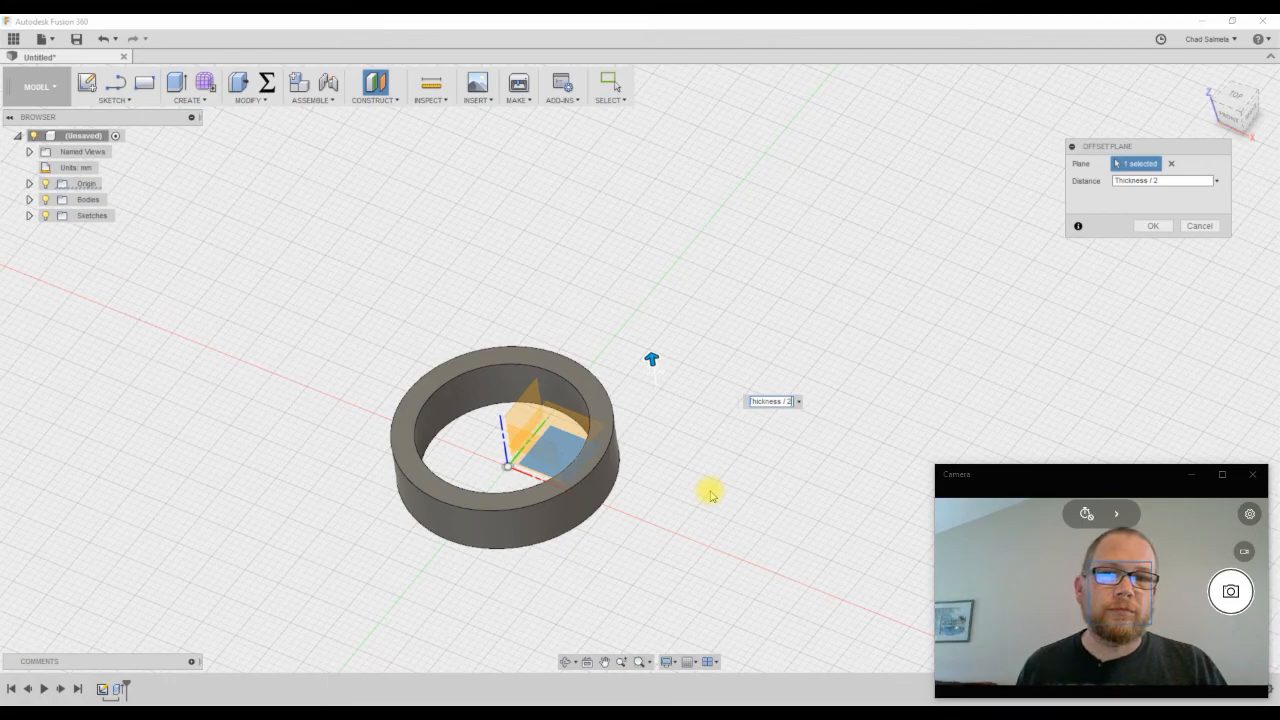
key("Return")
Test the ring and offset plane's response to the Thickness user parameter by setting it to 12 mm and back to 7 mm
middle_click_drag(710, 491, 705, 535, "shift")
left_click(274, 88)
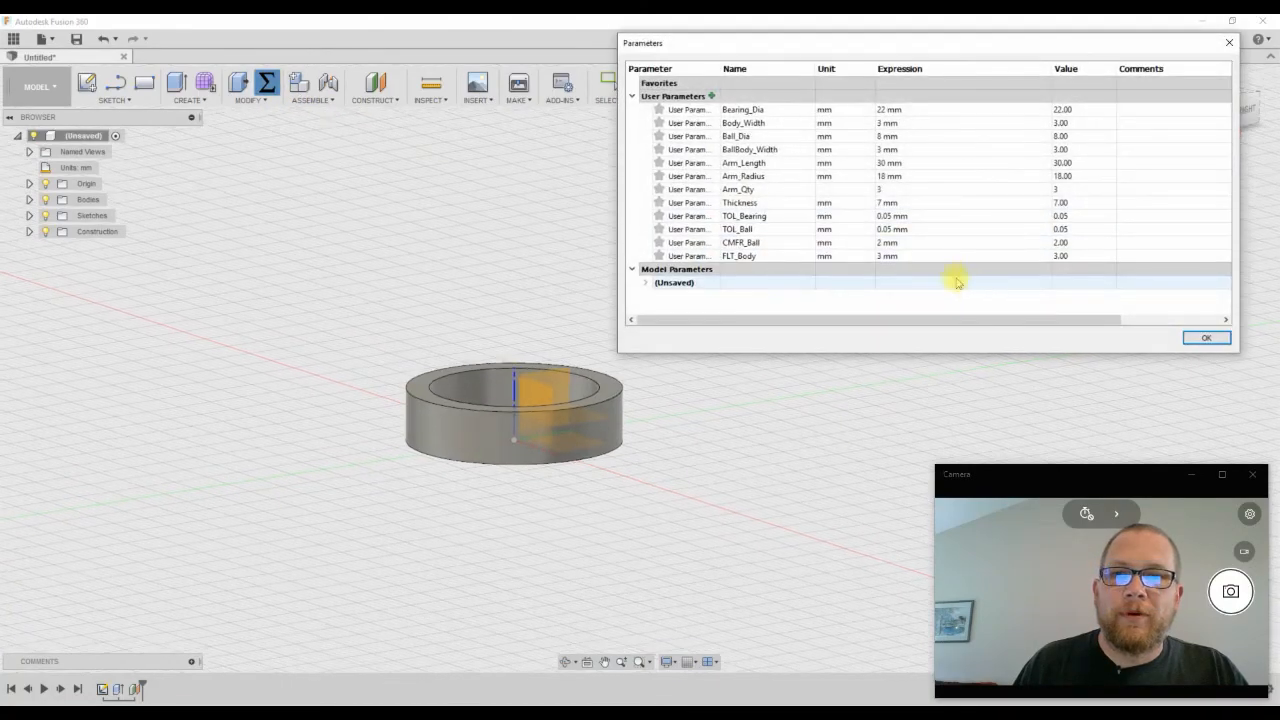
left_click(919, 205)
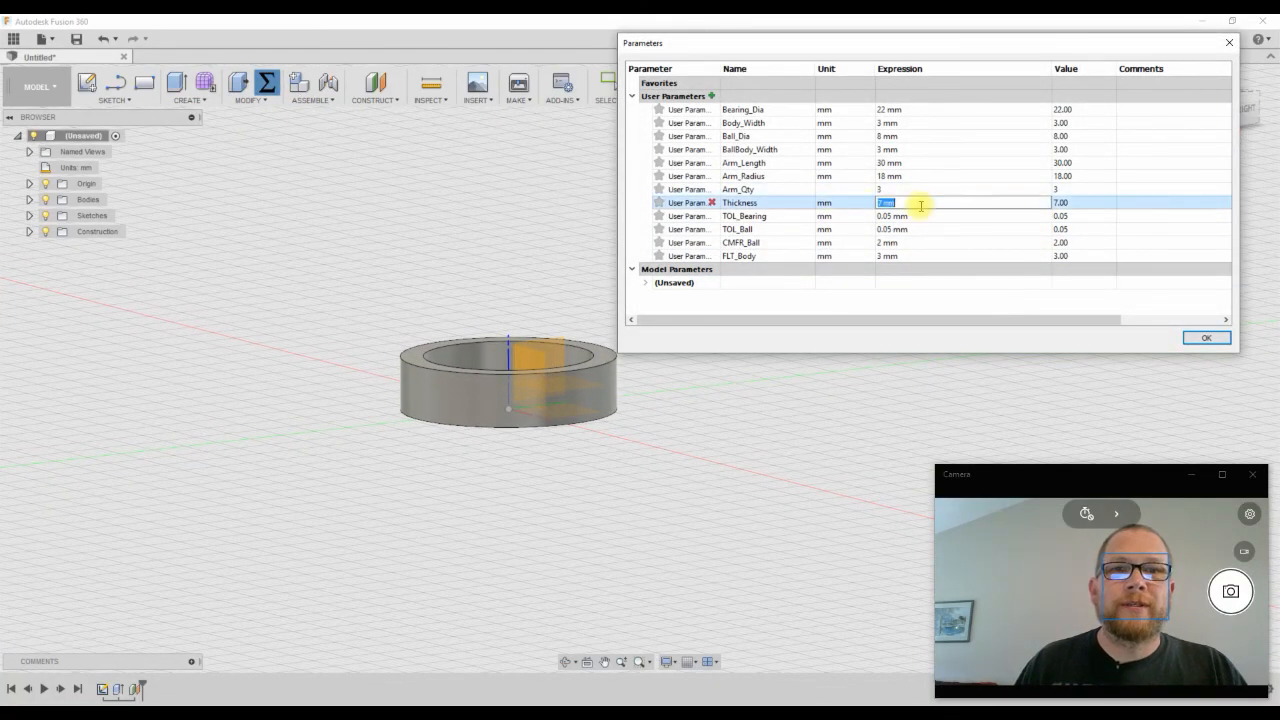
type("12")
key("Return")
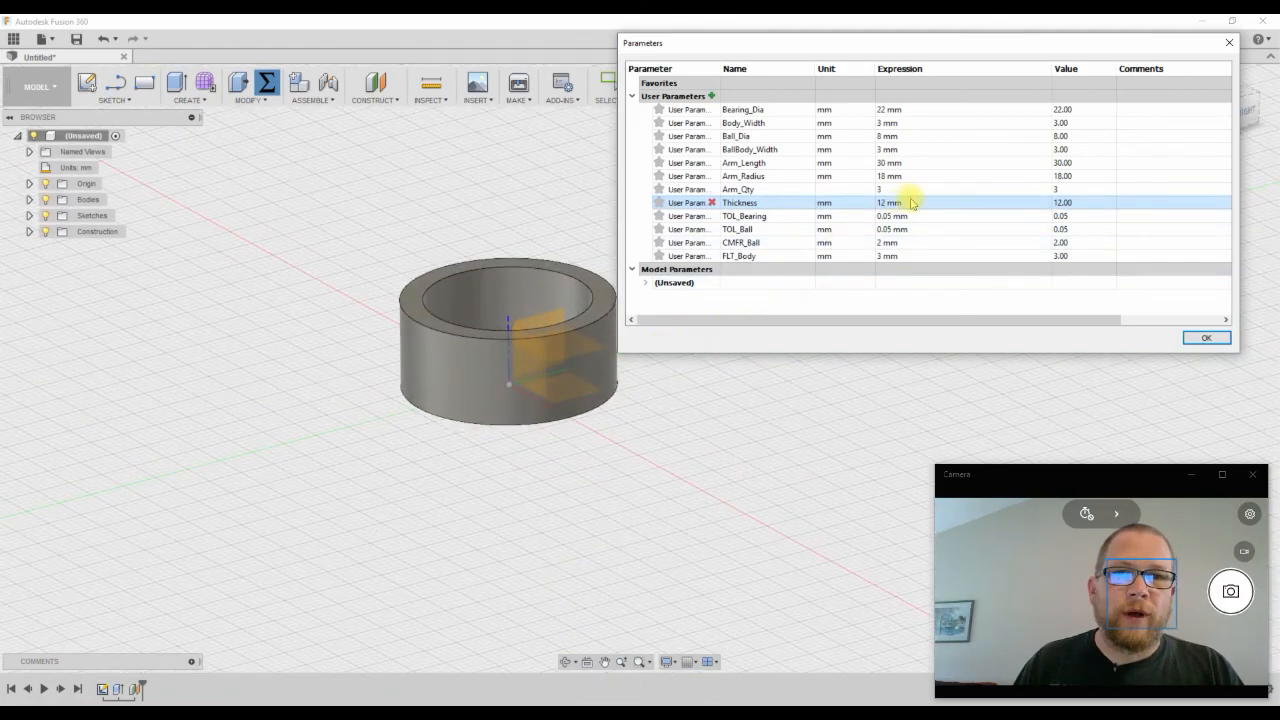
left_click(912, 202)
type("7")
key("Return")
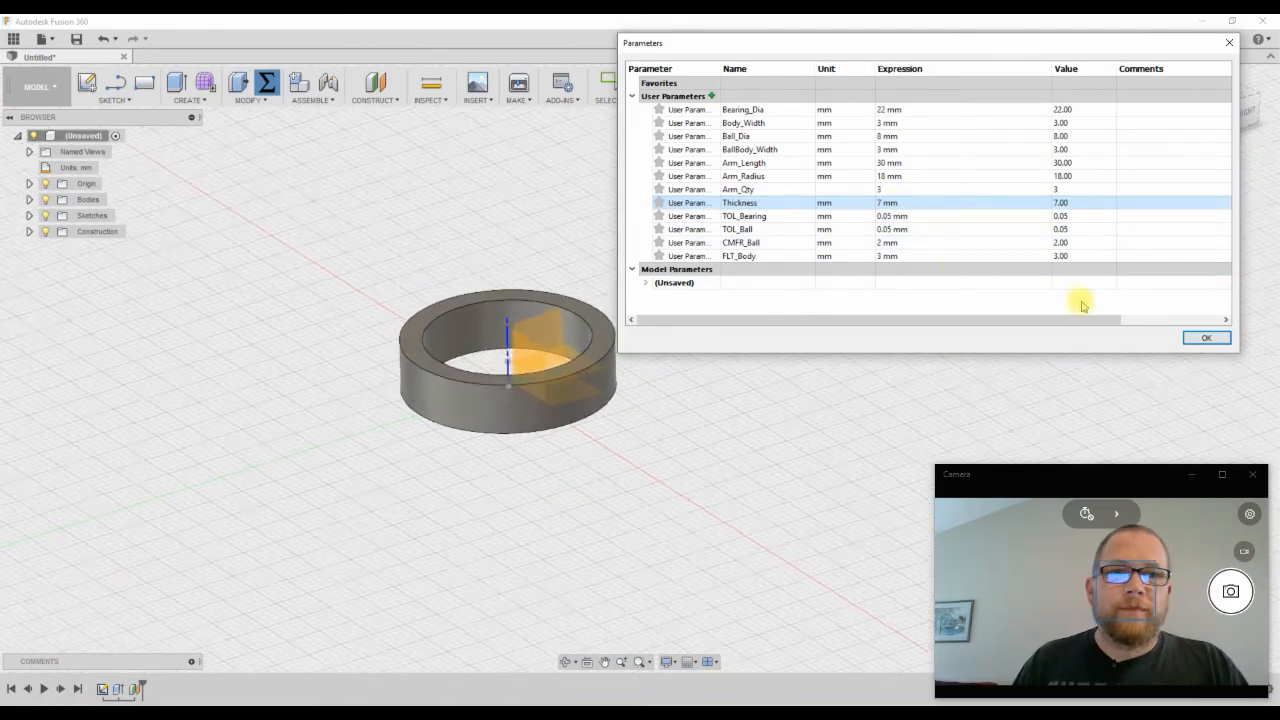
left_click(1203, 337)
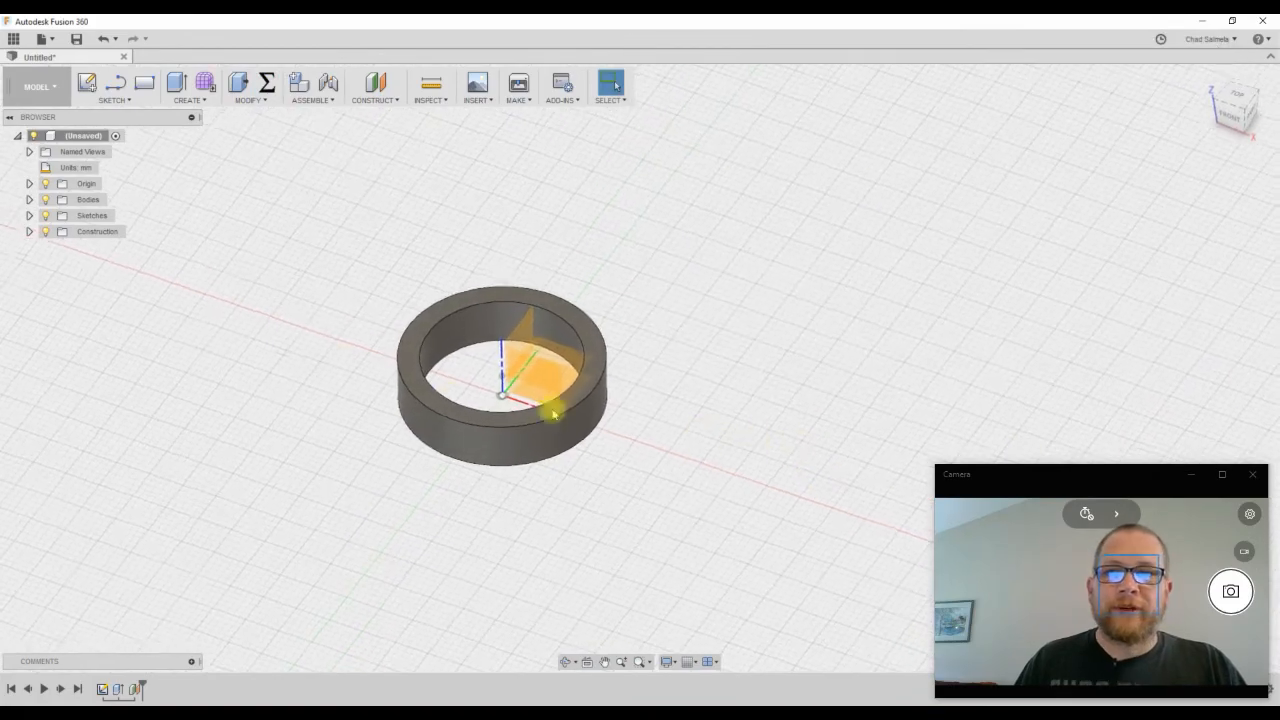
Hide the origin planes and axes, keeping the offset construction plane visible
left_click(29, 184)
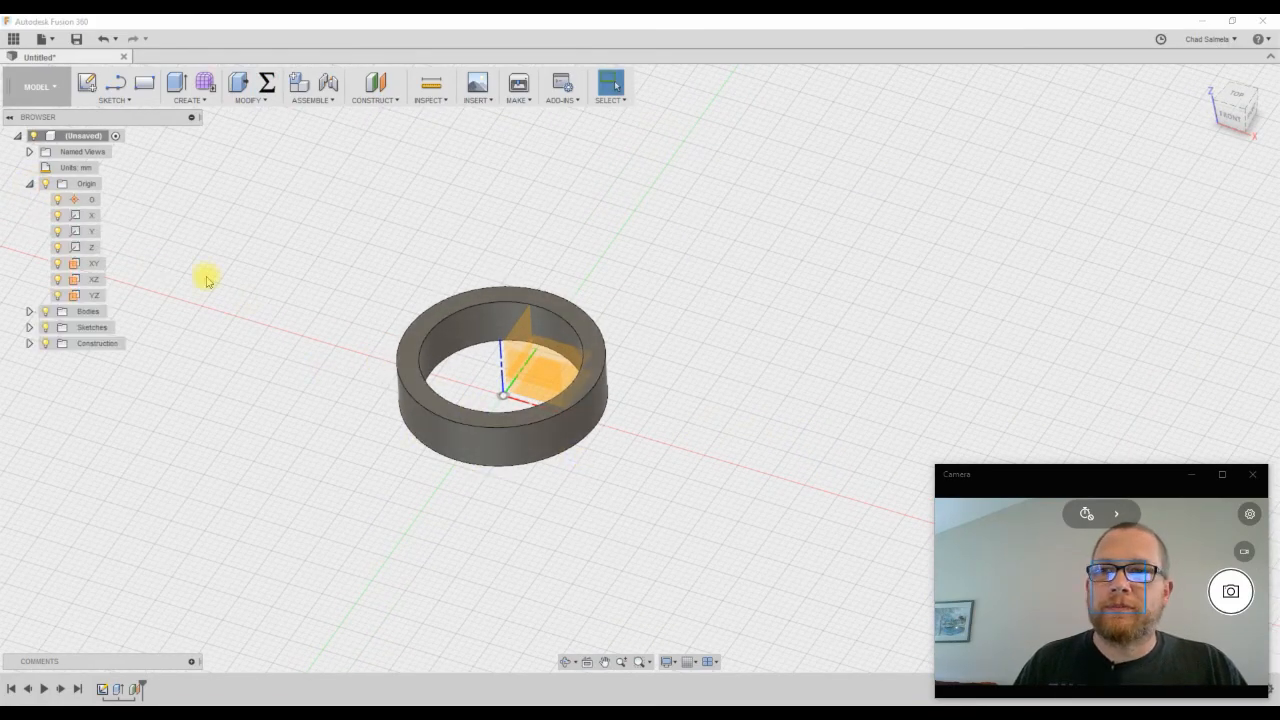
left_click(46, 185)
left_click(45, 185)
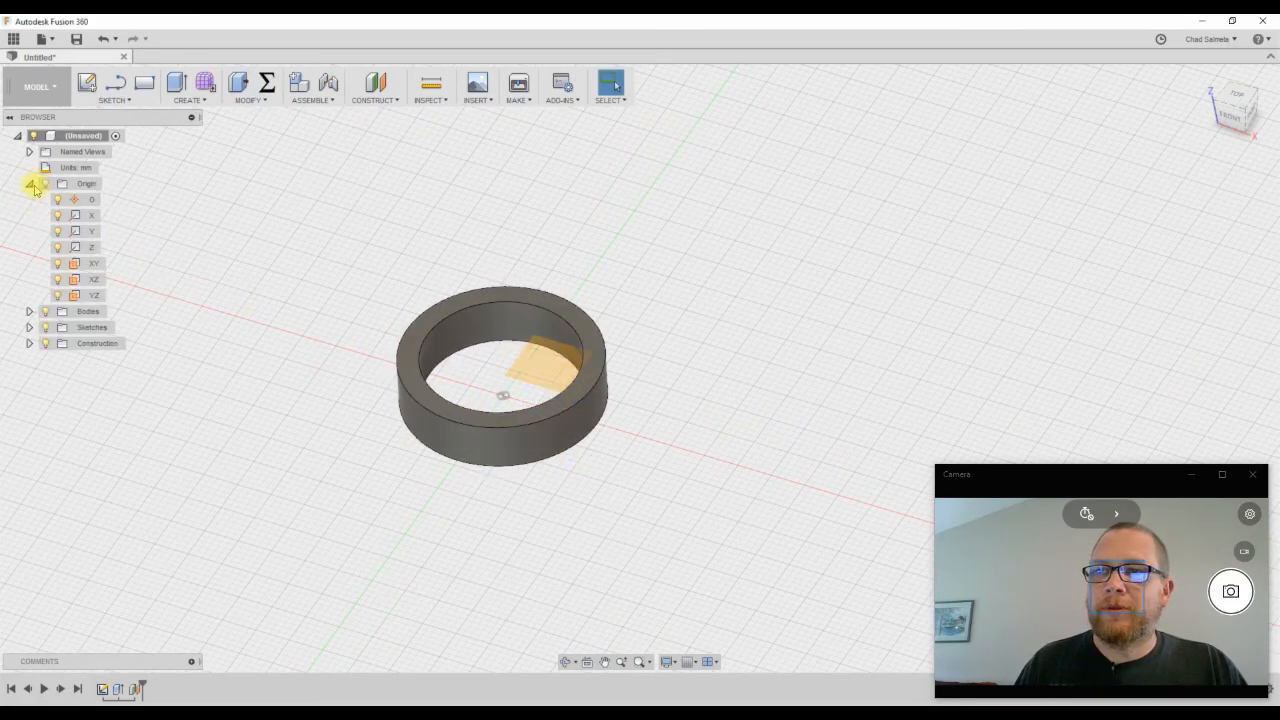
left_click(29, 184)
Create a new sketch on the offset construction plane at the ring's mid-thickness
middle_click_drag(630, 462, 651, 380, "shift")
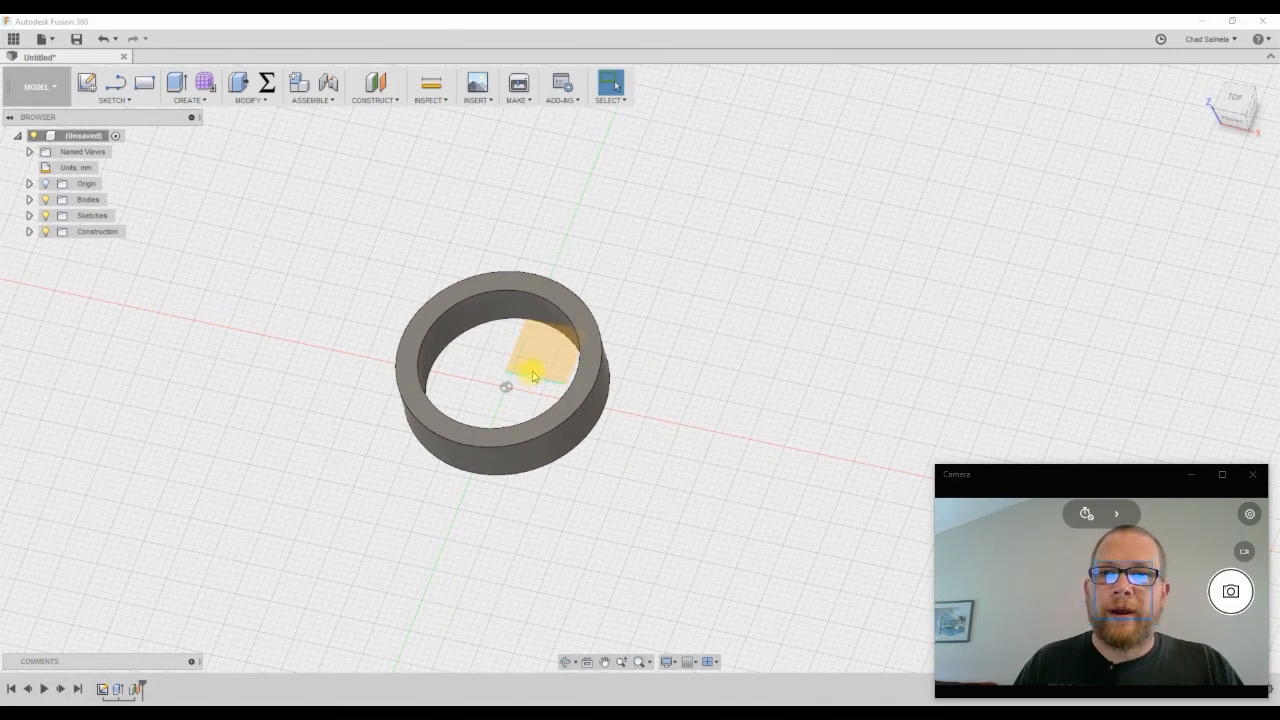
left_click(543, 372)
left_click(87, 90)
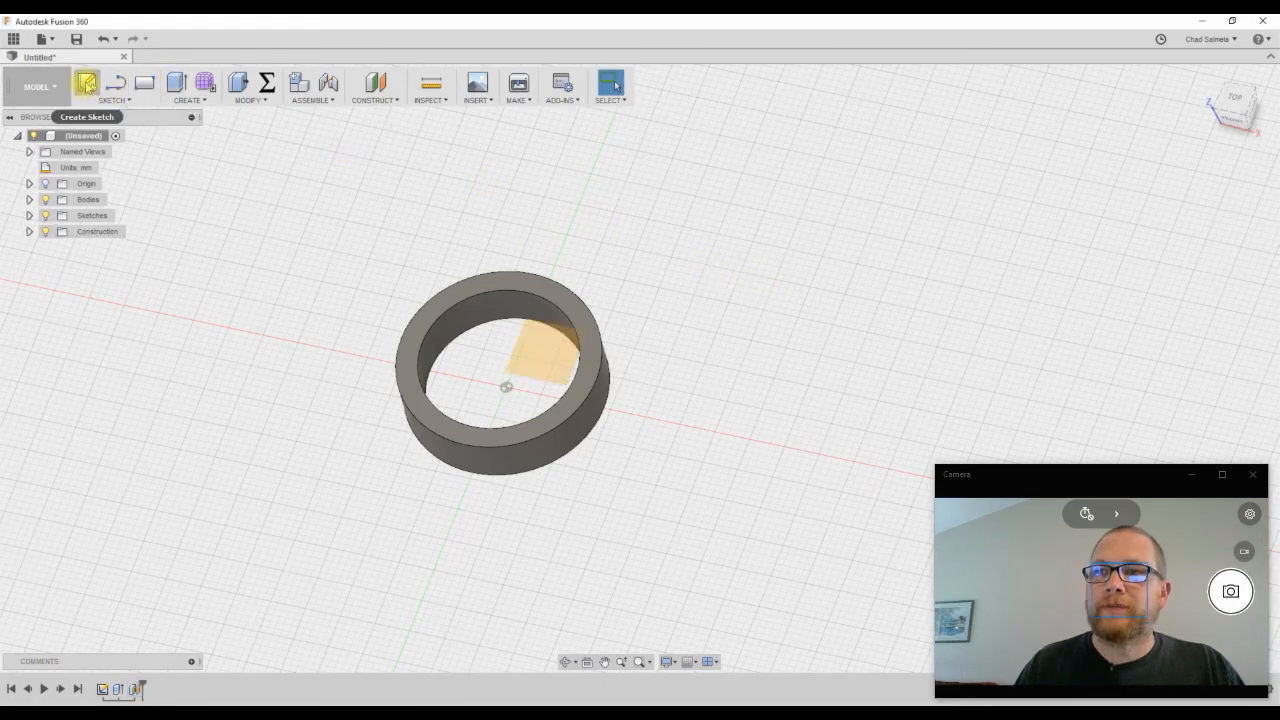
left_click(566, 345)
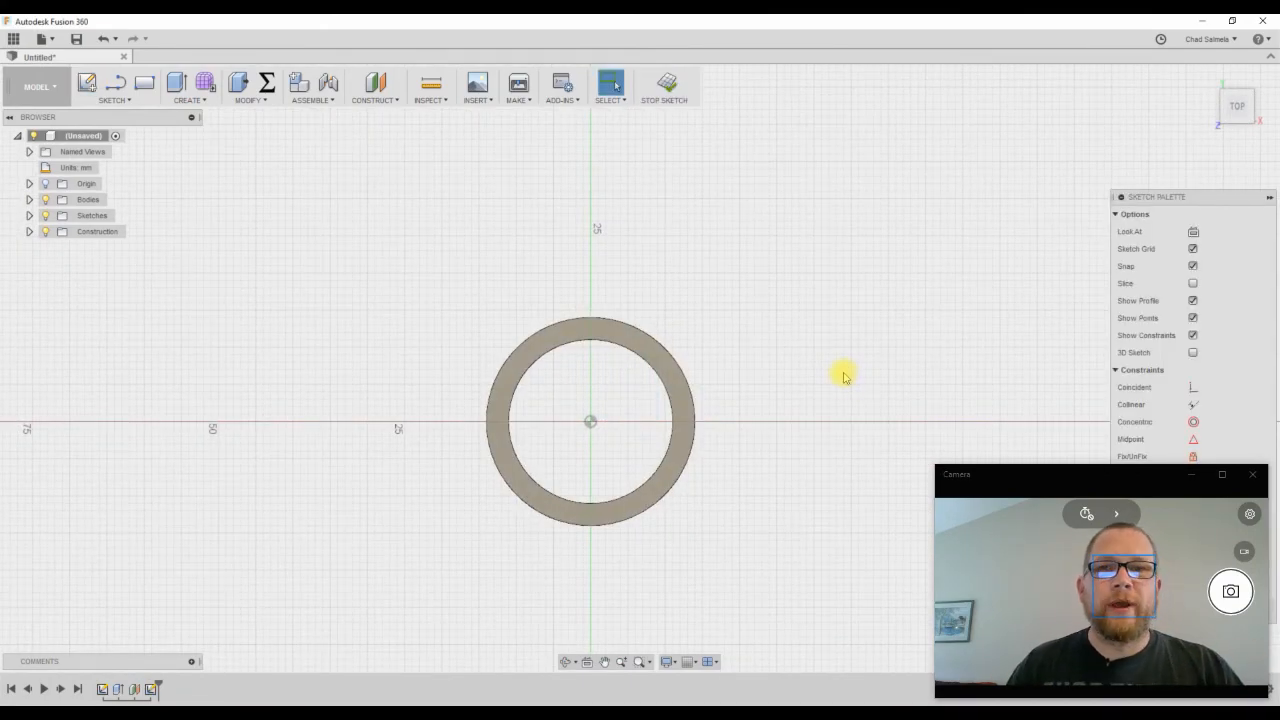
Sketch a vertical line about 8 mm long above the ring, slightly off its vertical centreline
scroll(691, 449, "down", 1)
scroll(606, 226, "up", 2)
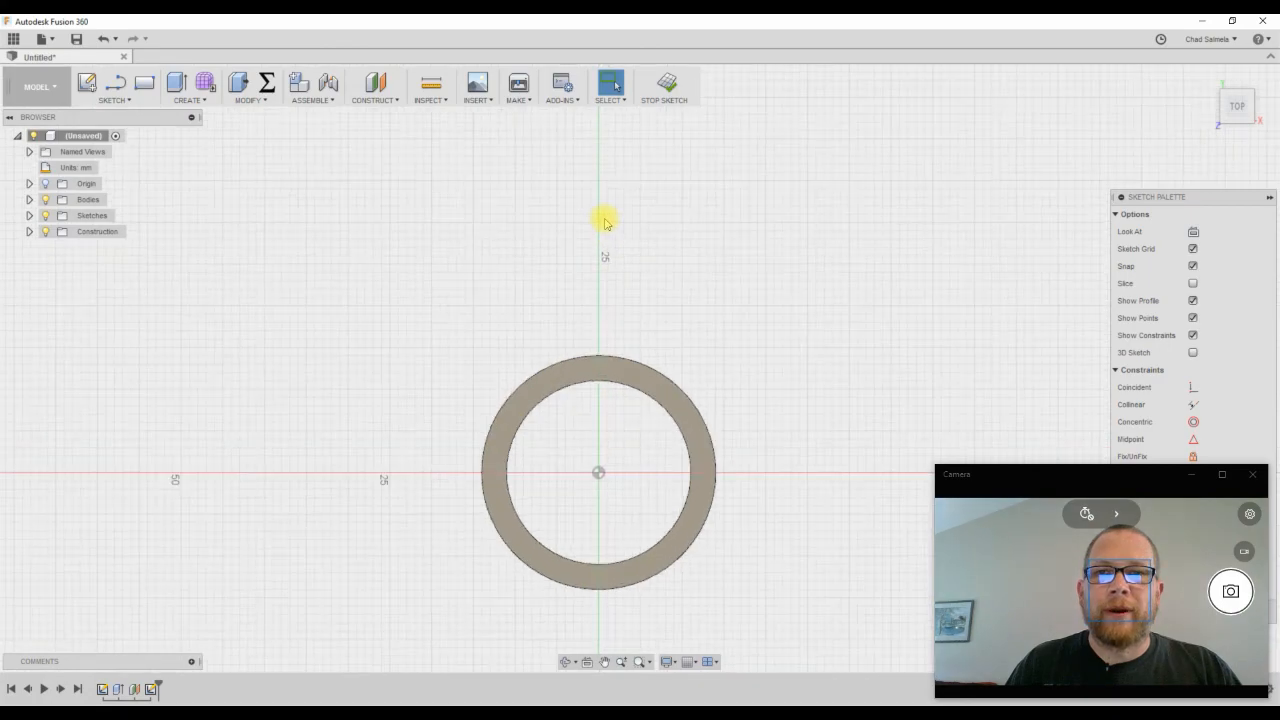
left_click(127, 103)
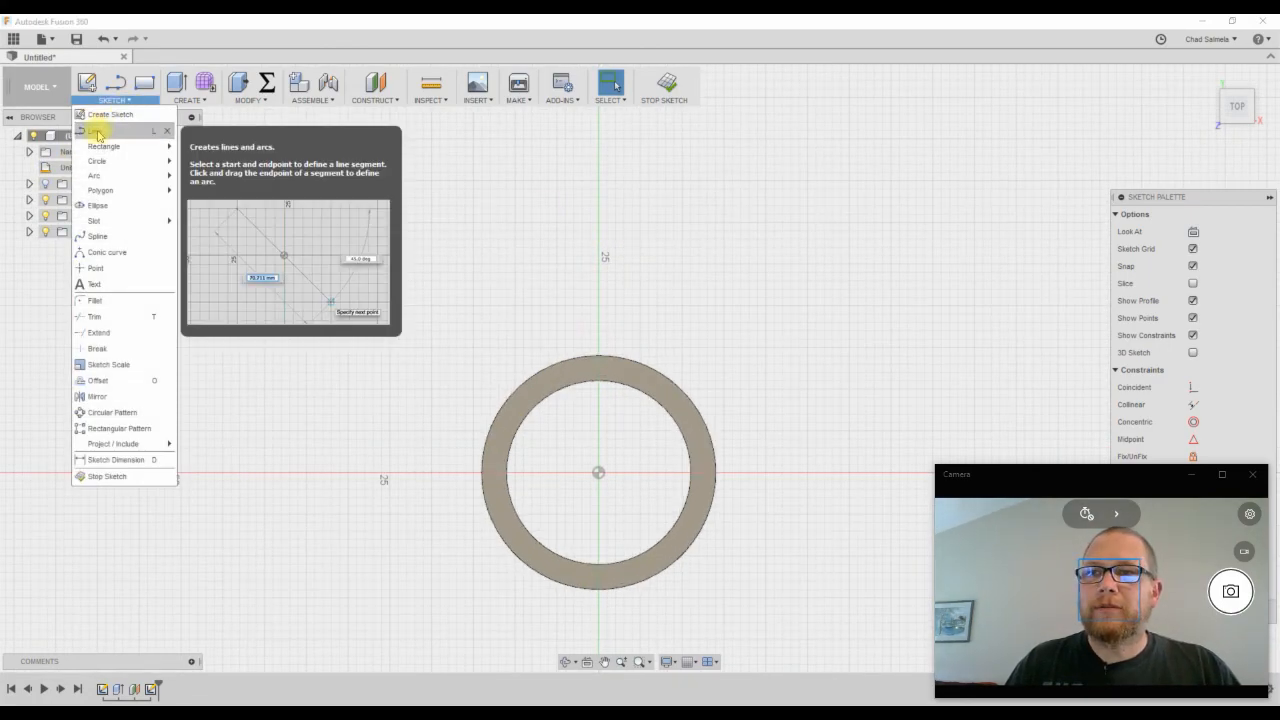
left_click(97, 133)
left_click(533, 214)
left_click(532, 279)
right_click(543, 258)
left_click(594, 263)
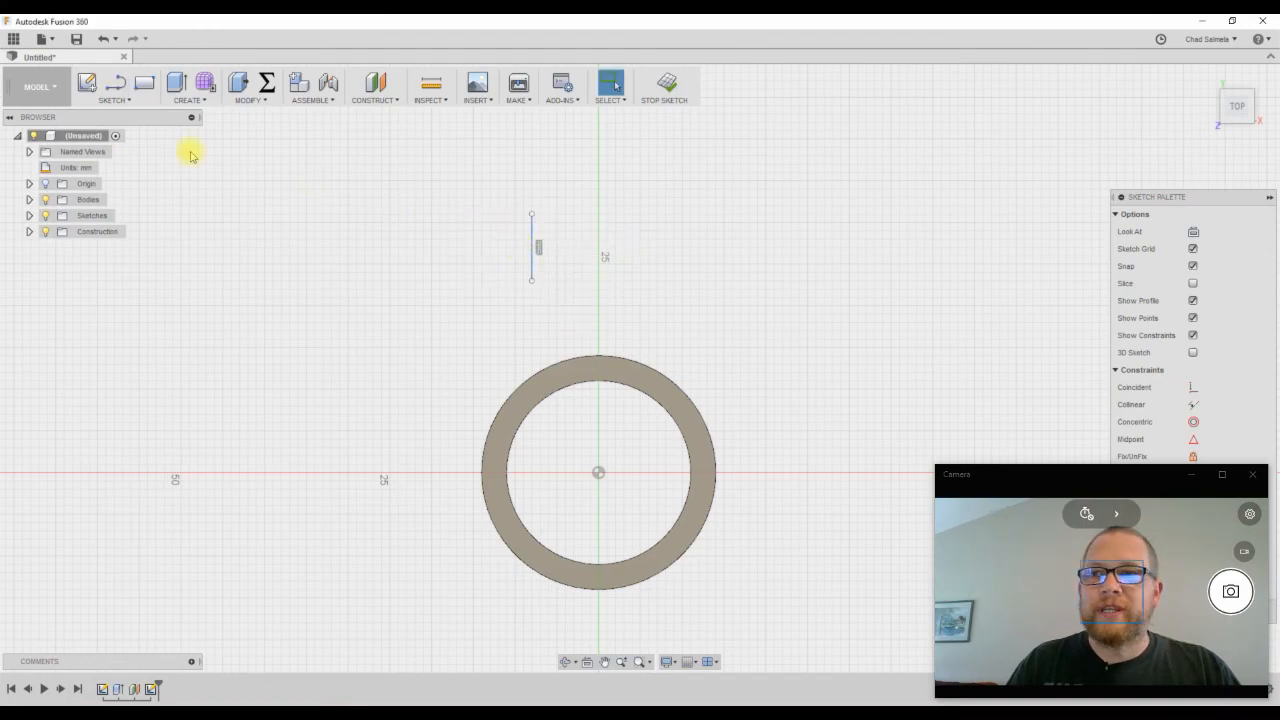
Draw a three-point arc between the line's two endpoints, bulging toward the vertical axis, to close the profile
left_click(116, 101)
mouse_move(114, 175)
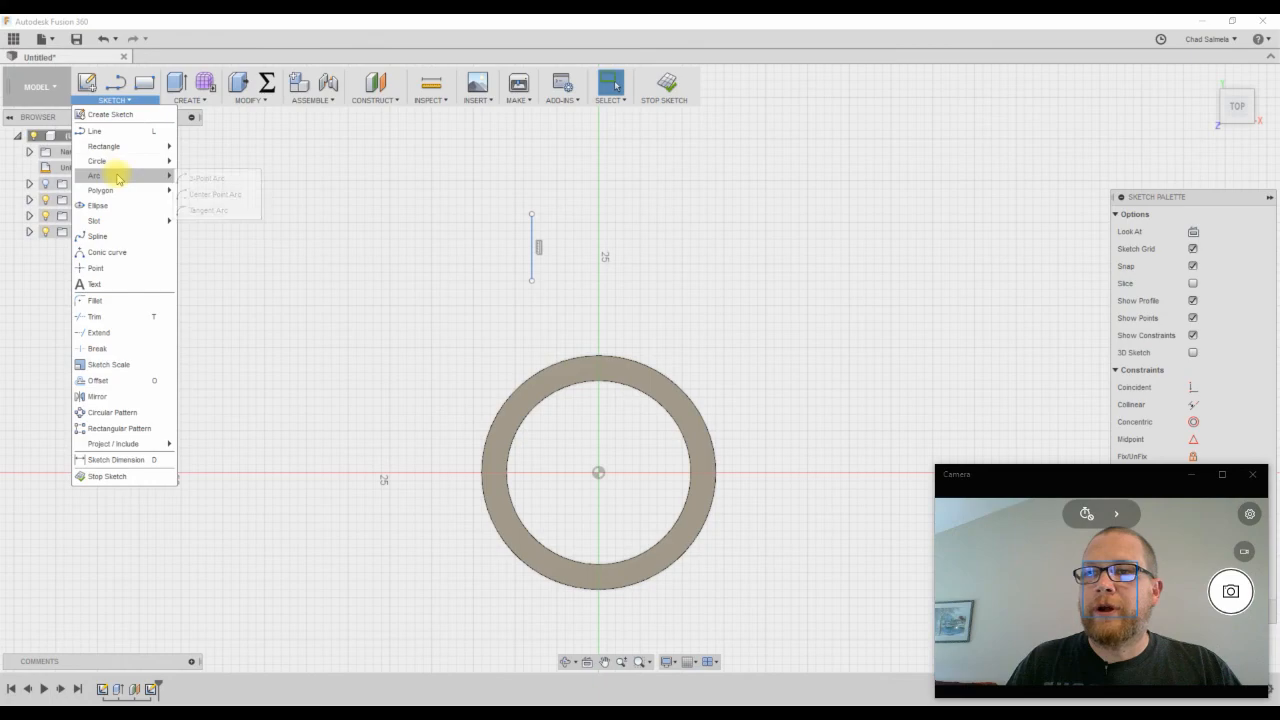
left_click(208, 178)
left_click(533, 214)
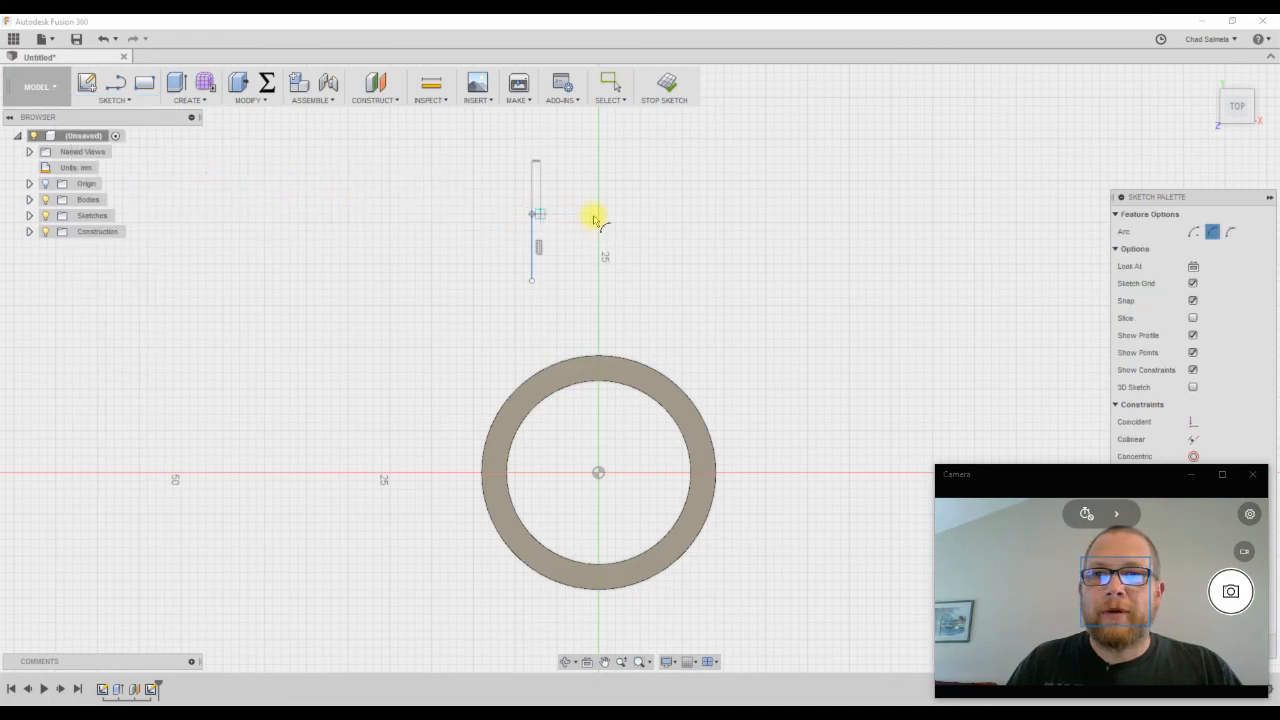
left_click(531, 279)
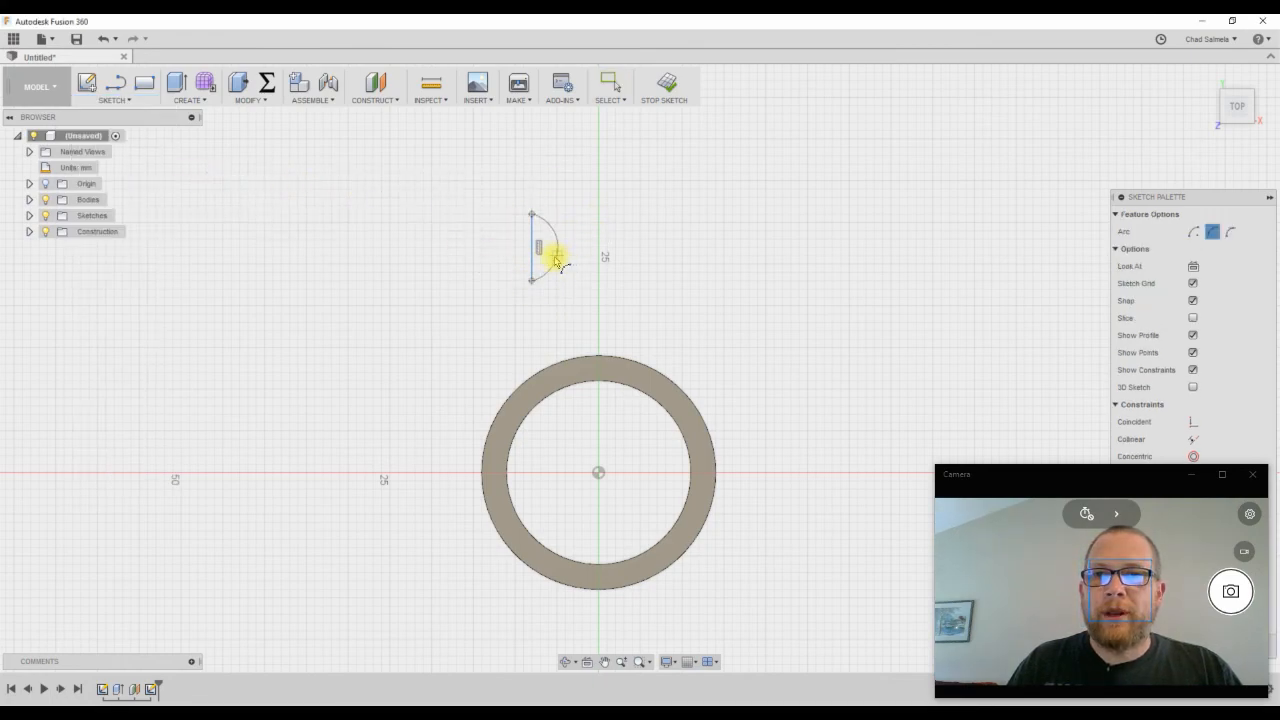
left_click(549, 257)
right_click(648, 195)
left_click(688, 197)
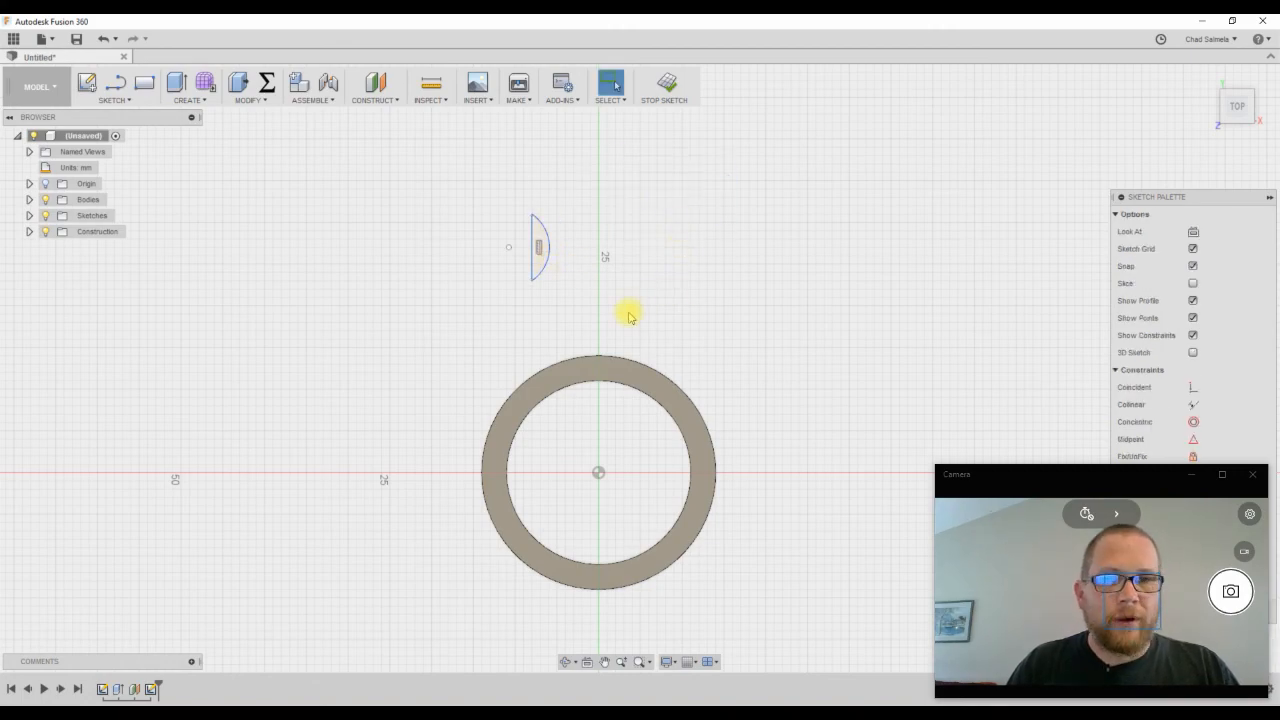
scroll(514, 286, "up", 1)
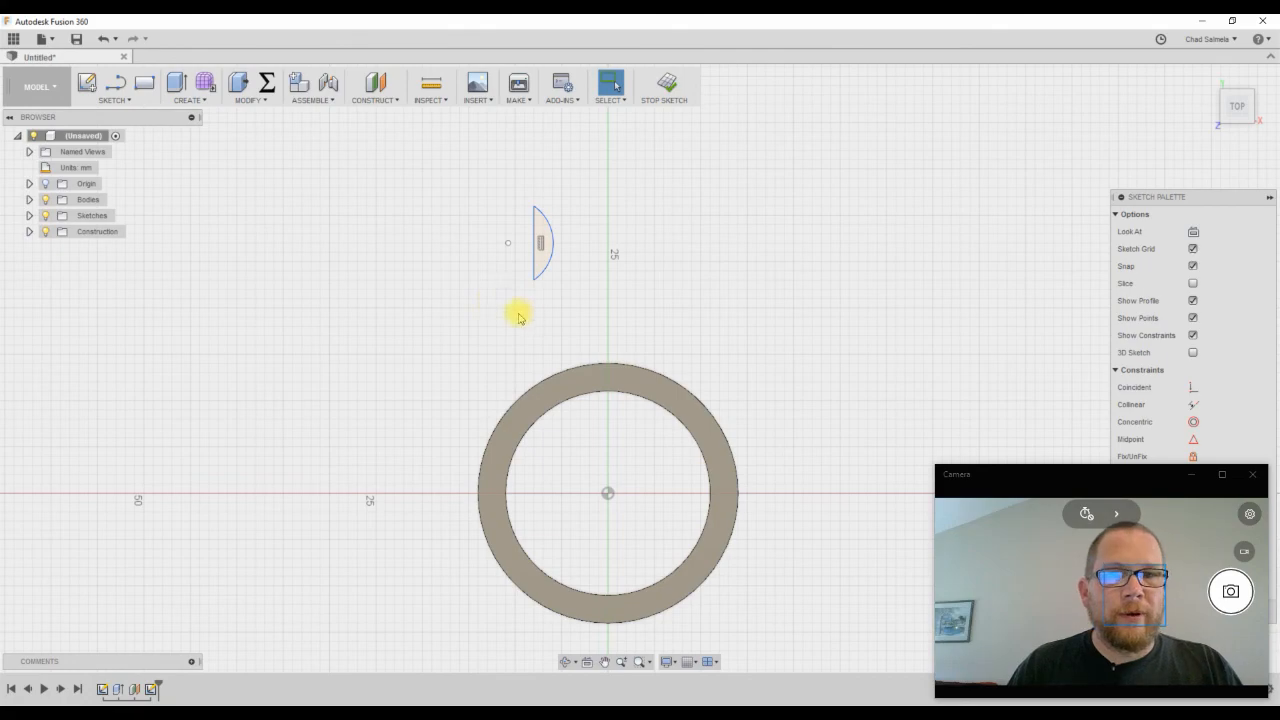
scroll(478, 309, "down", 1)
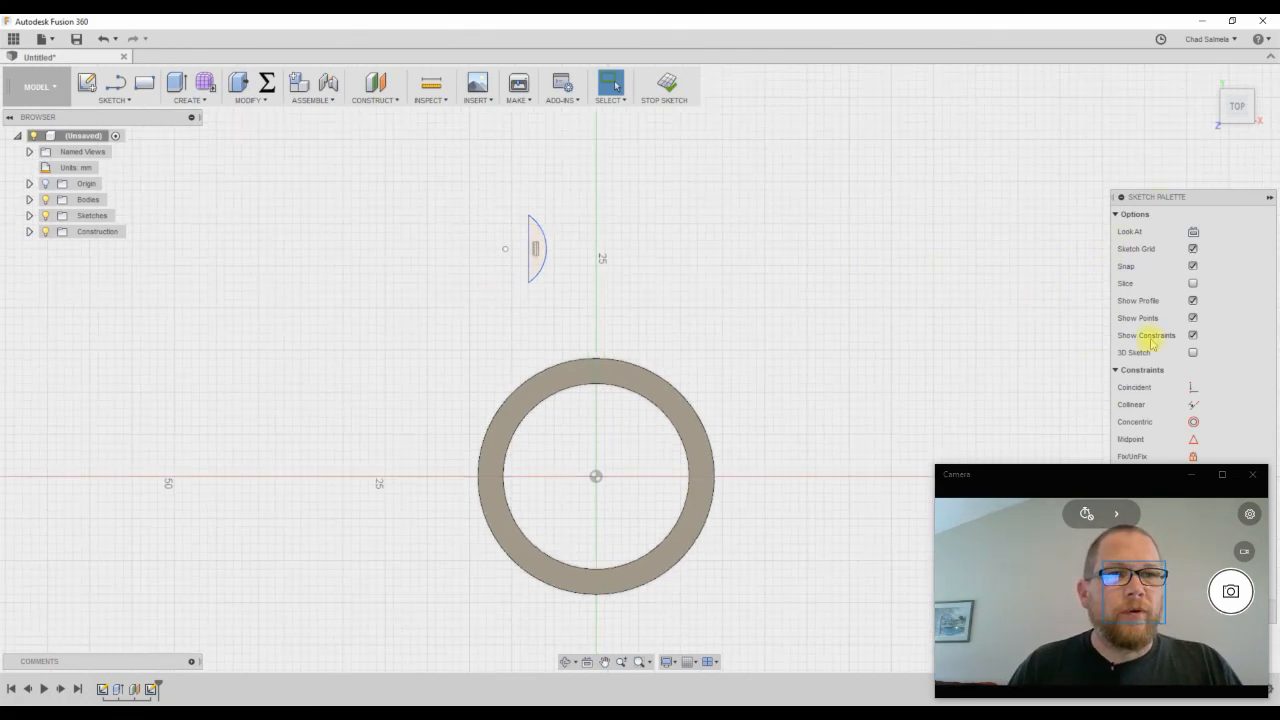
Dimension the straight line of the arc profile with the Ball_Dia user parameter
mouse_move(1154, 196)
left_mouse_down()
mouse_move(1109, 91)
mouse_move(1109, 47)
left_mouse_up()
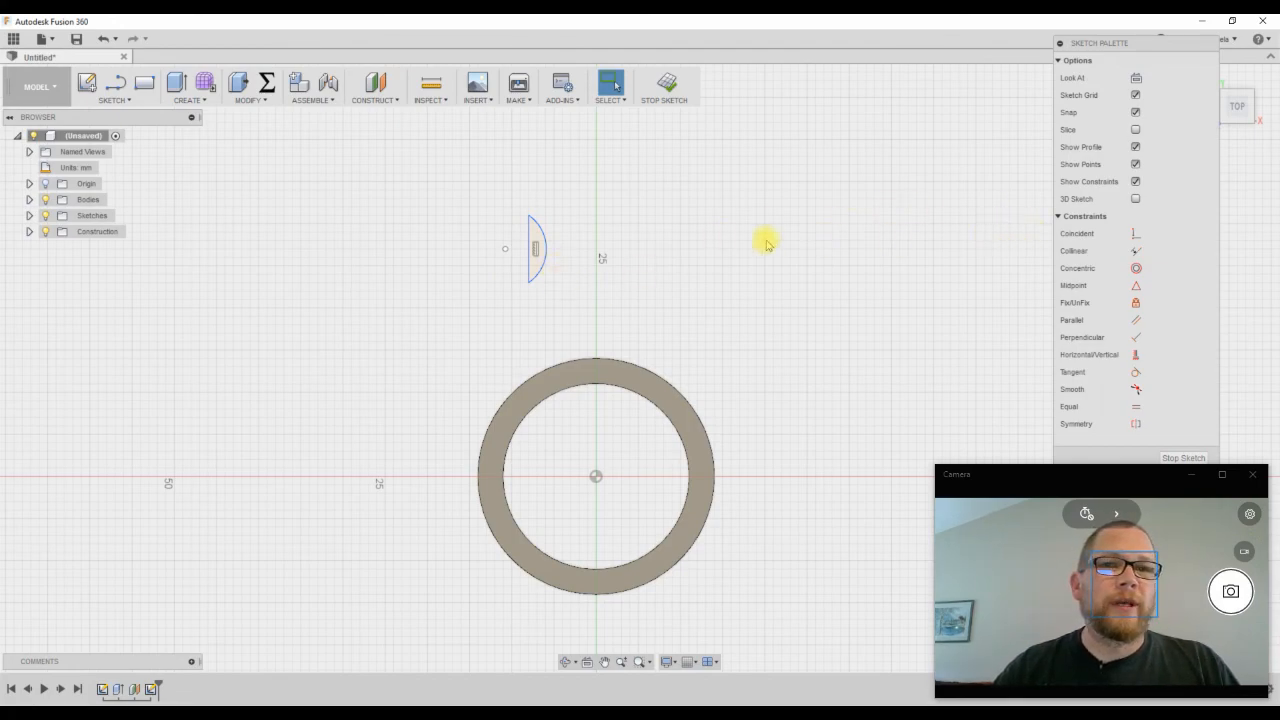
left_click(114, 100)
left_click(129, 460)
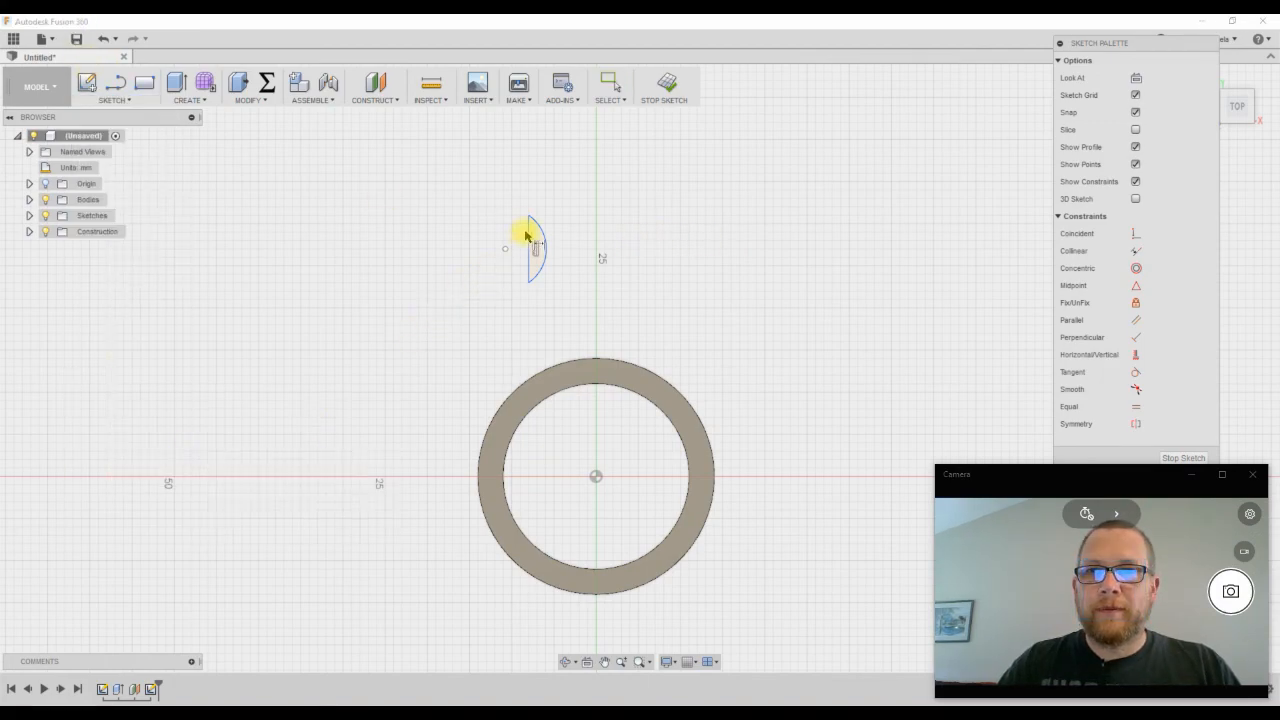
left_click(516, 236)
left_click(474, 249)
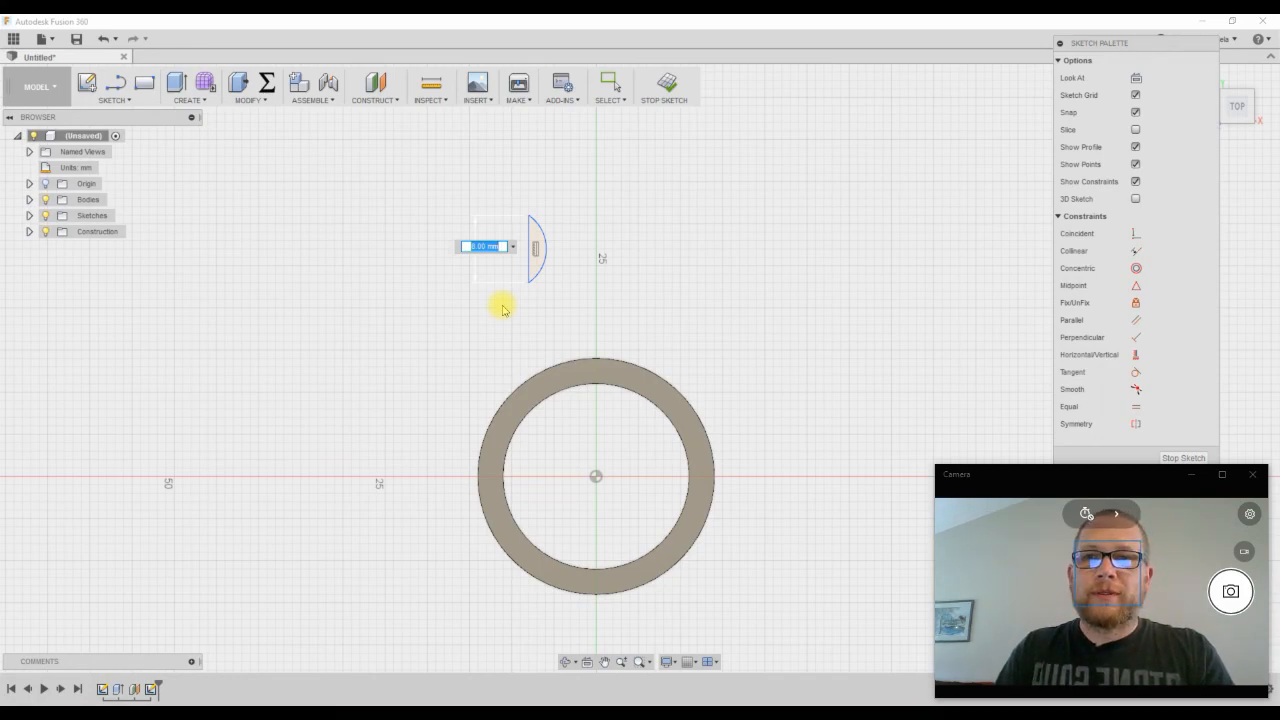
type("ball")
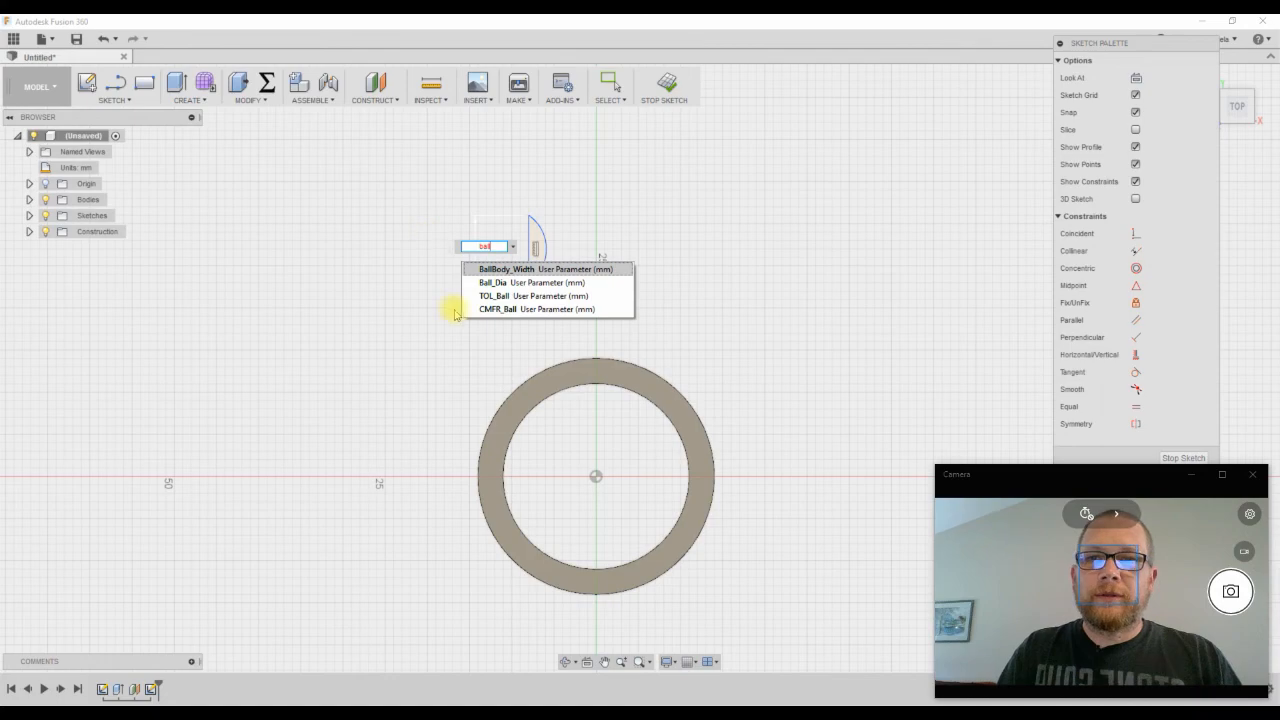
left_click(492, 284)
key("Return")
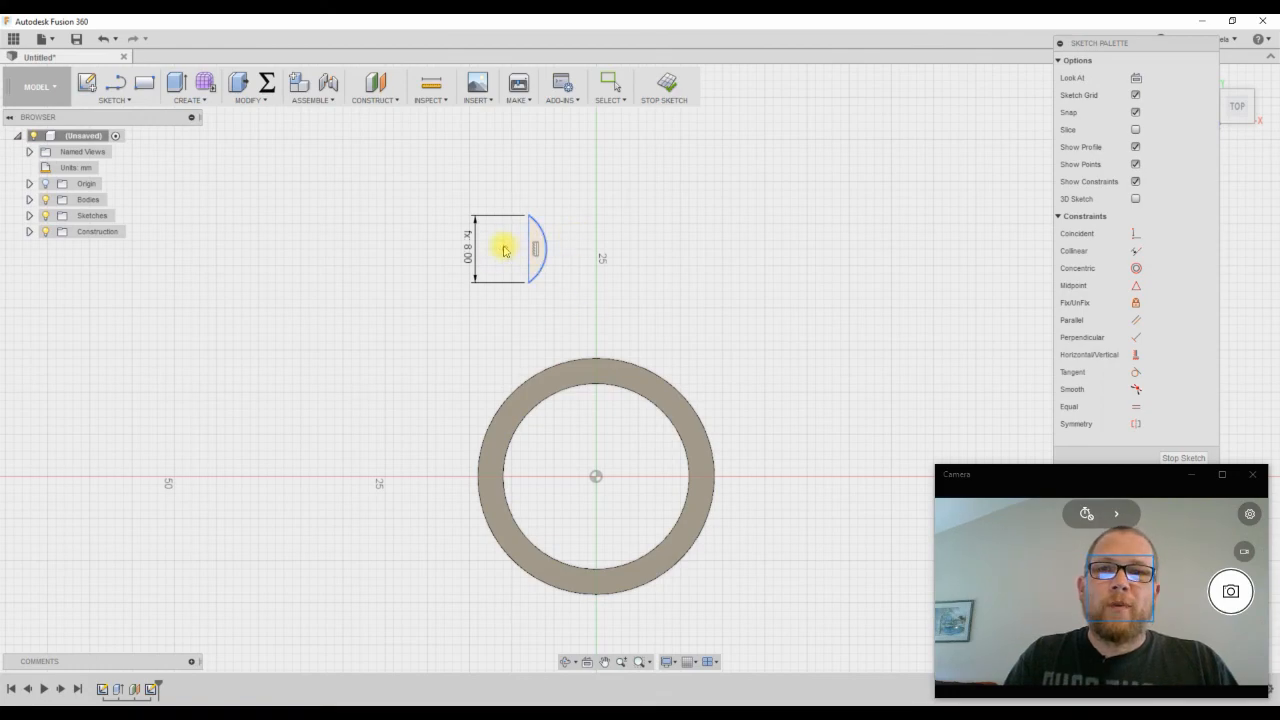
Make the arc's centre point coincident with the straight line and move the half-circle closer to the vertical axis
left_click(1136, 234)
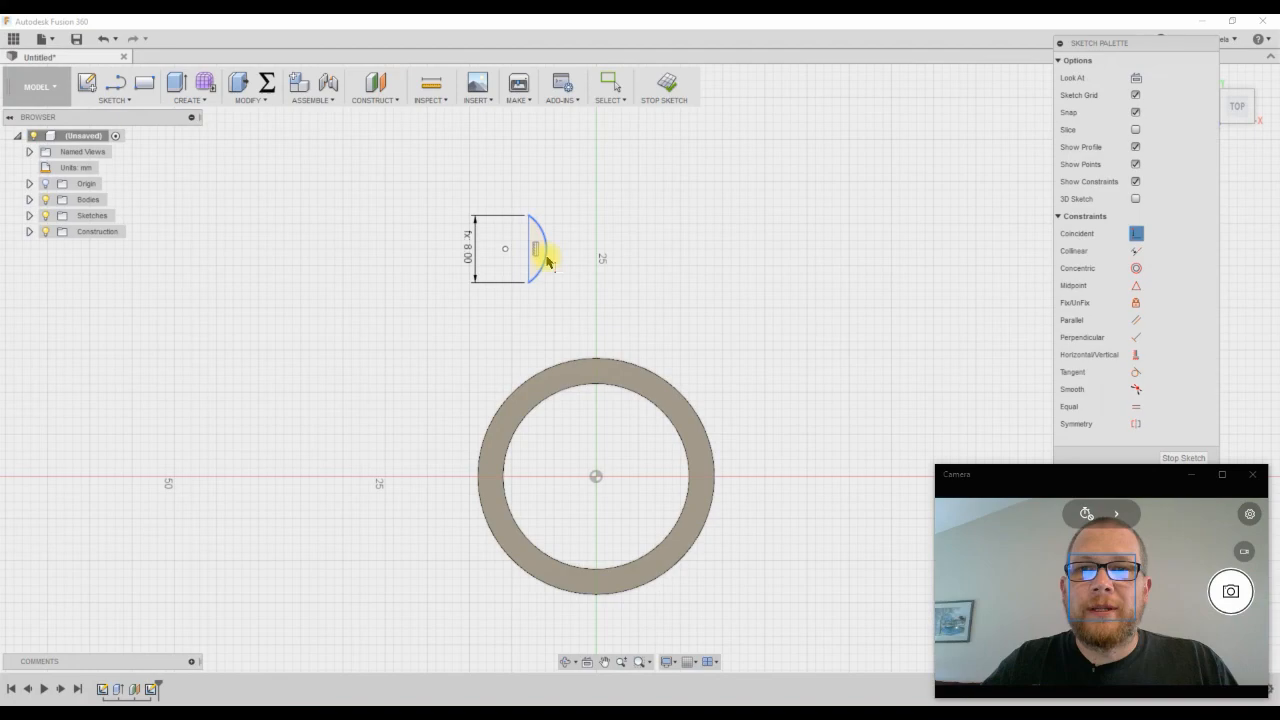
left_click(506, 252)
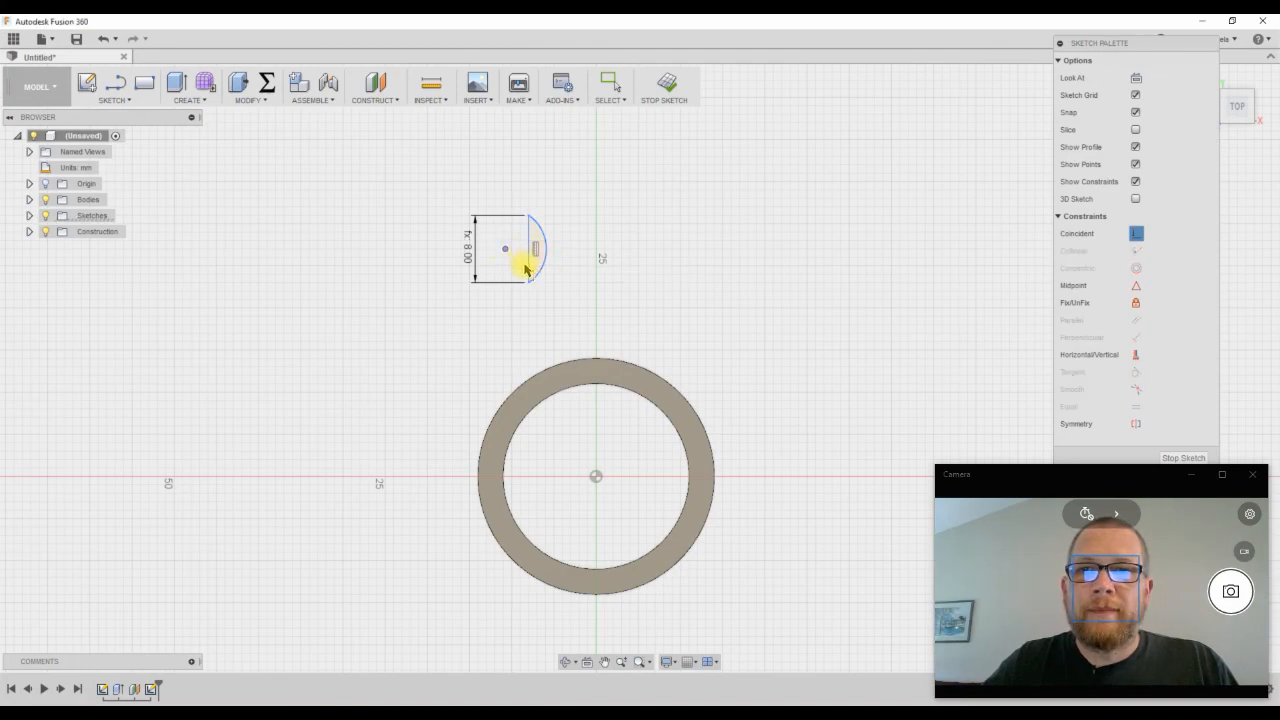
left_click(530, 270)
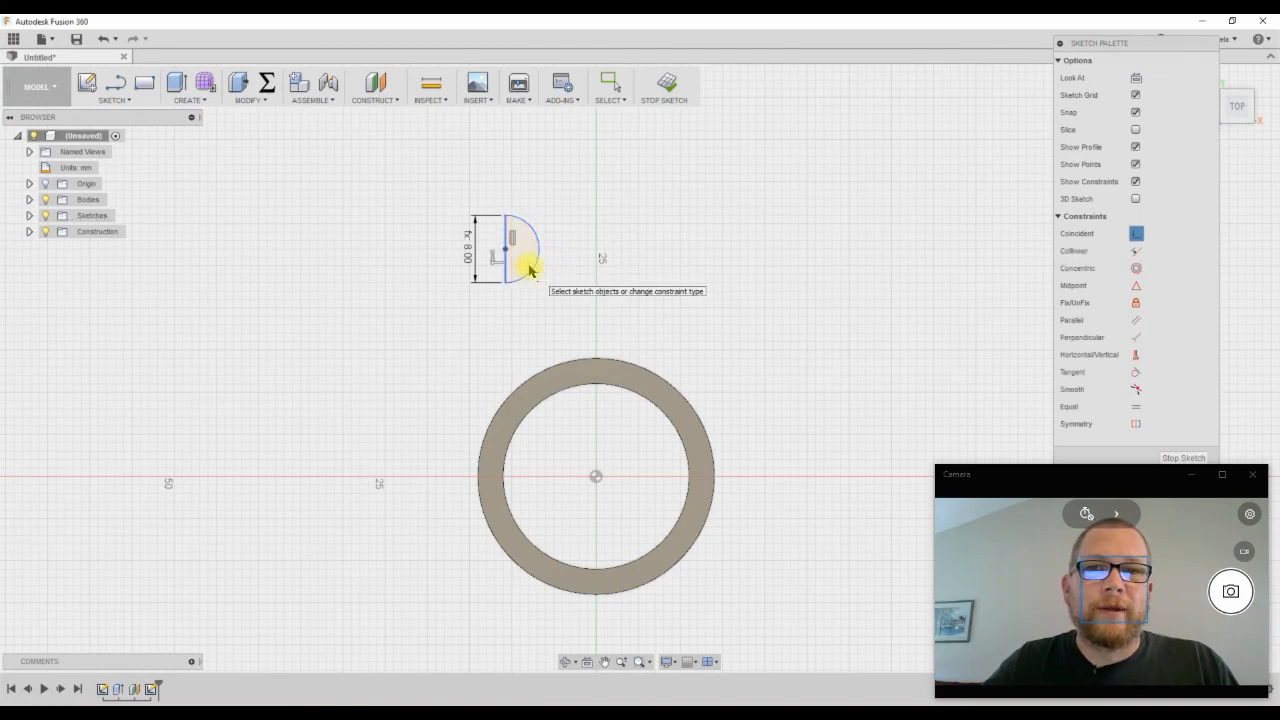
right_click(579, 256)
left_click(624, 258)
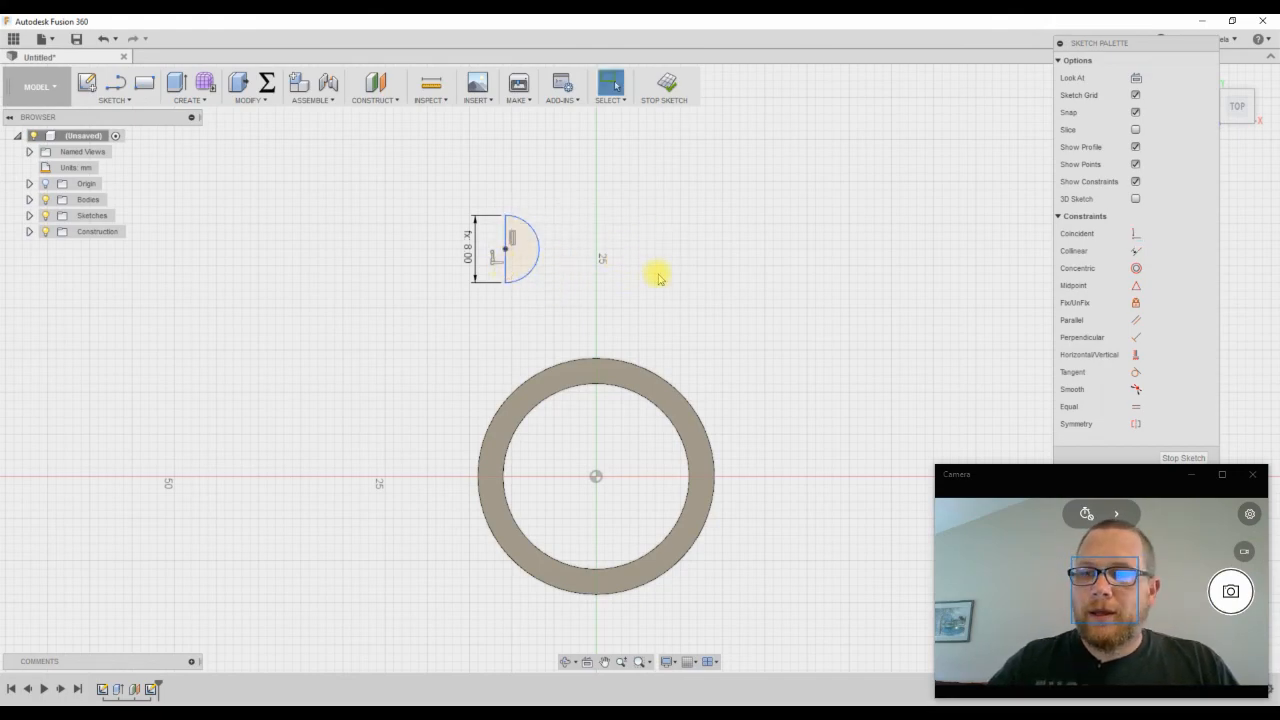
mouse_move(503, 263)
left_mouse_down()
mouse_move(569, 257)
mouse_move(546, 206)
mouse_move(525, 225)
left_mouse_up()
mouse_move(542, 279)
left_mouse_down()
mouse_move(562, 307)
mouse_move(602, 272)
mouse_move(505, 235)
mouse_move(597, 263)
mouse_move(614, 214)
mouse_move(529, 214)
mouse_move(536, 228)
left_mouse_up()
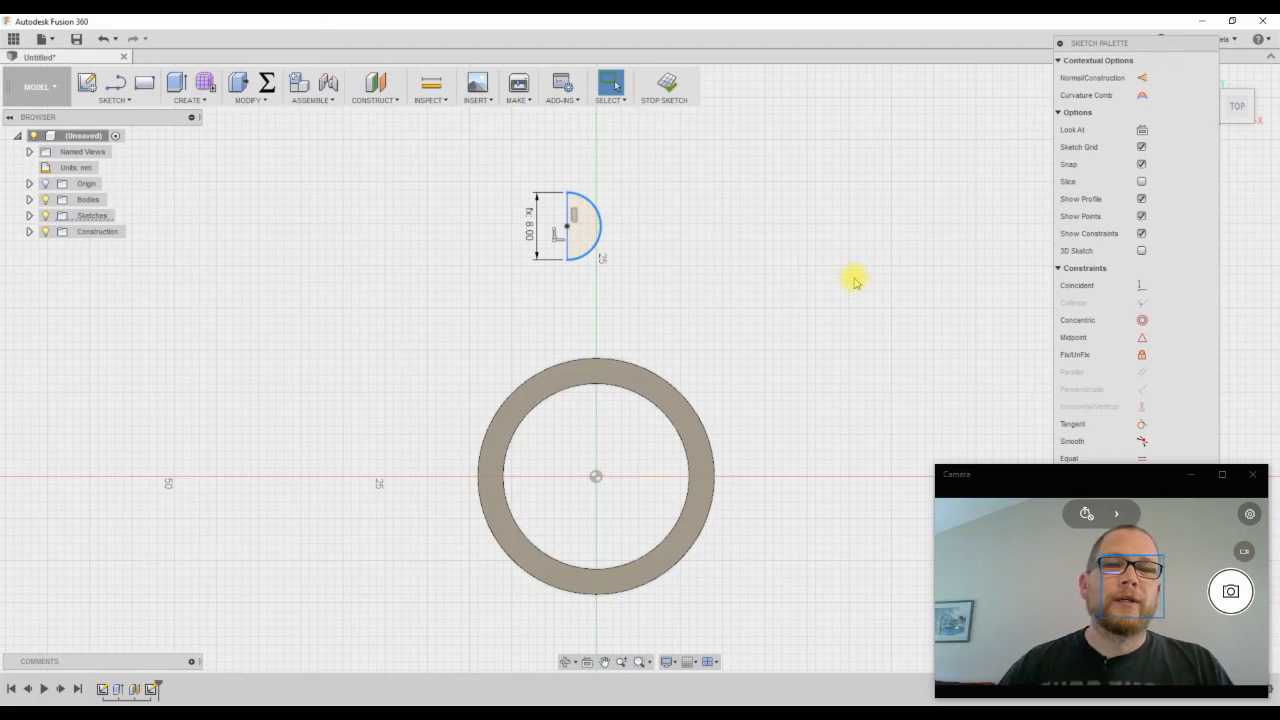
Draw a vertical line about 23 mm long from the origin toward the half-circle and convert it to construction geometry
left_click(114, 84)
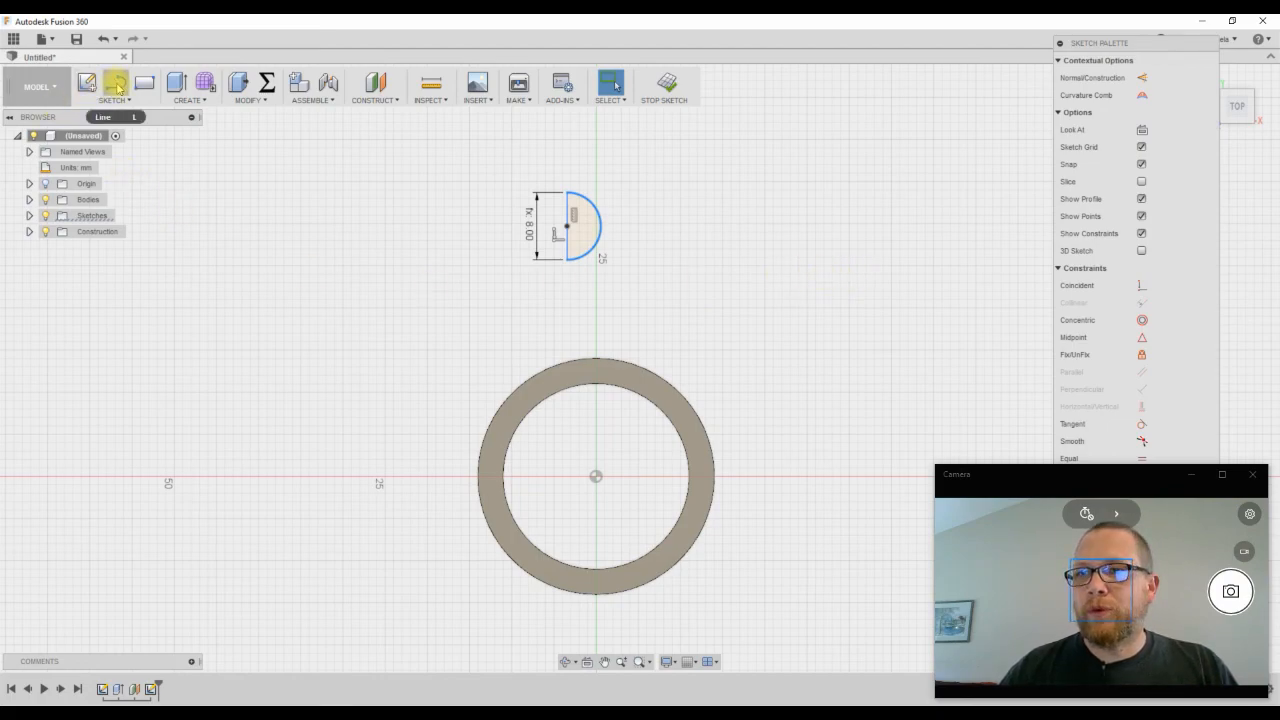
left_click(596, 476)
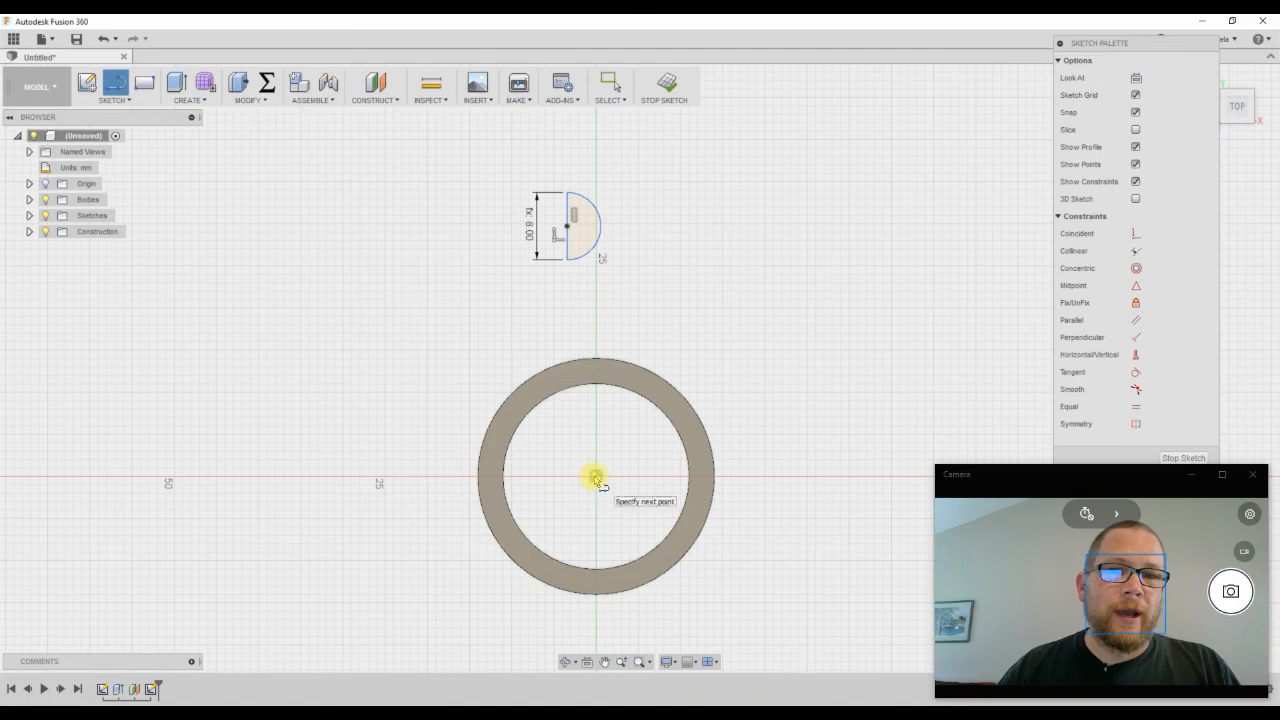
left_click(598, 280)
right_click(672, 290)
left_click(724, 290)
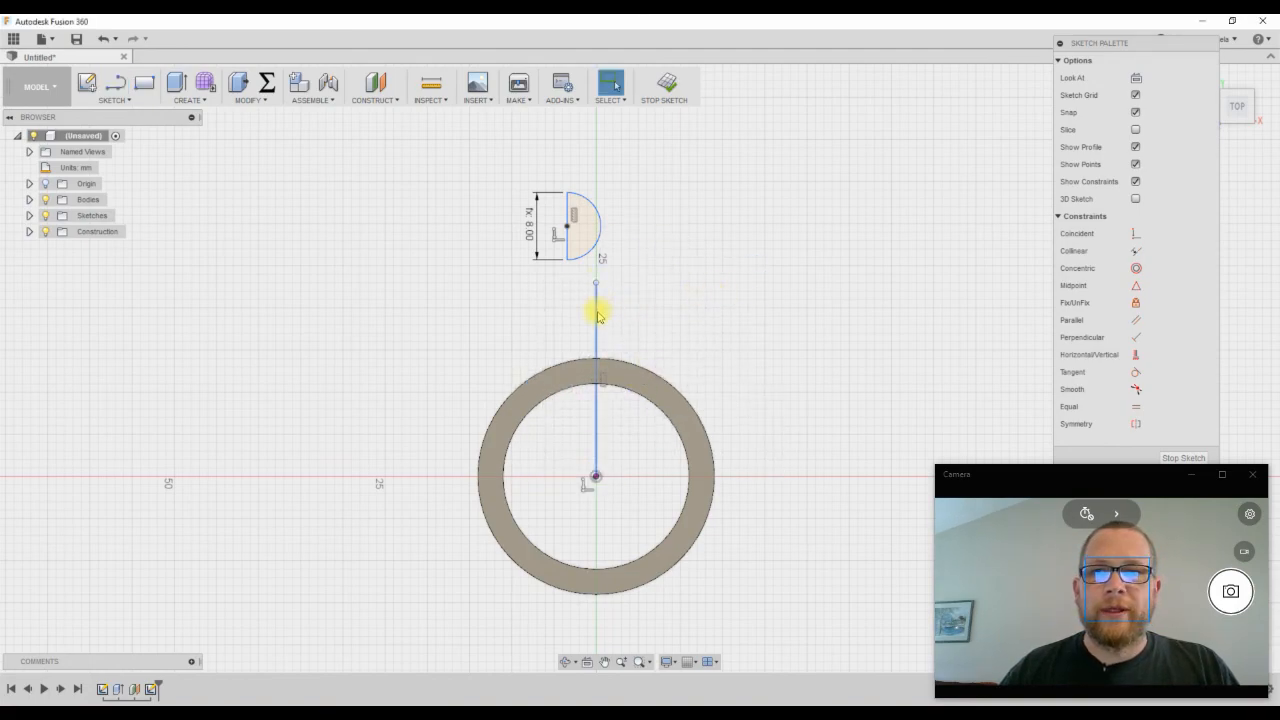
right_click(598, 315)
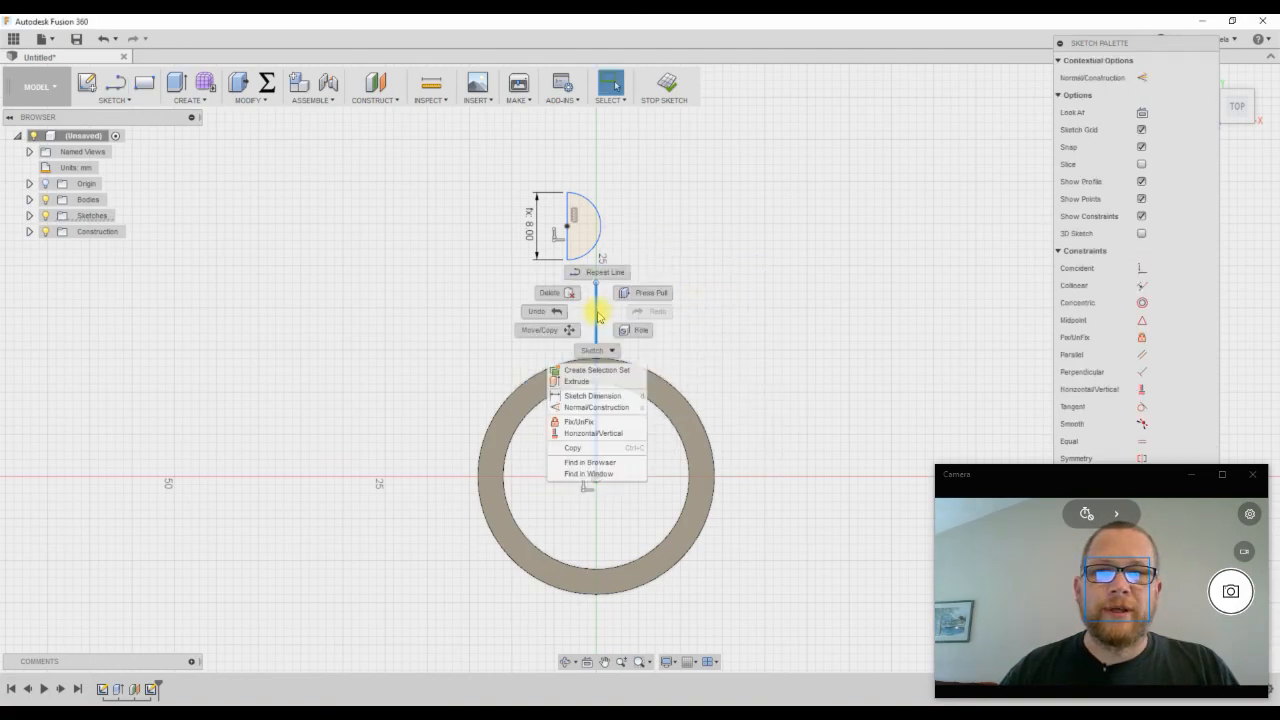
left_click(598, 408)
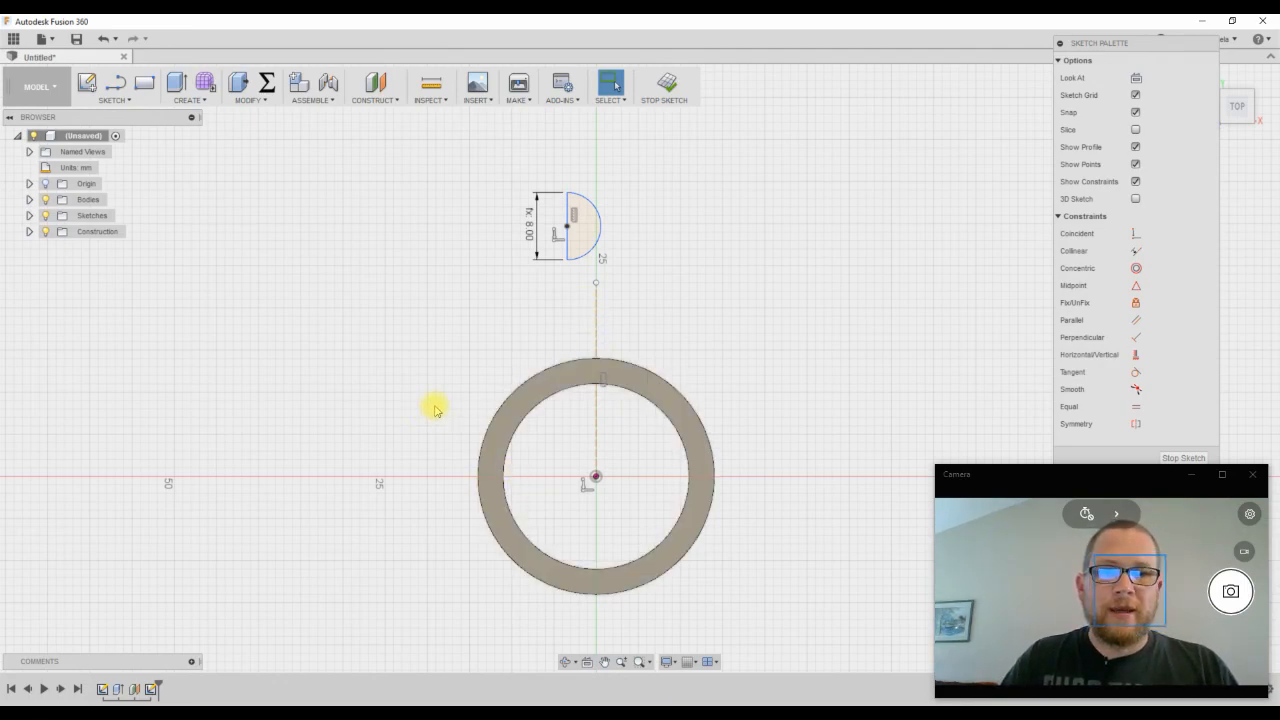
Dimension the vertical construction line's length with the Arm_Length user parameter
key("d")
left_click(598, 322)
left_click(750, 388)
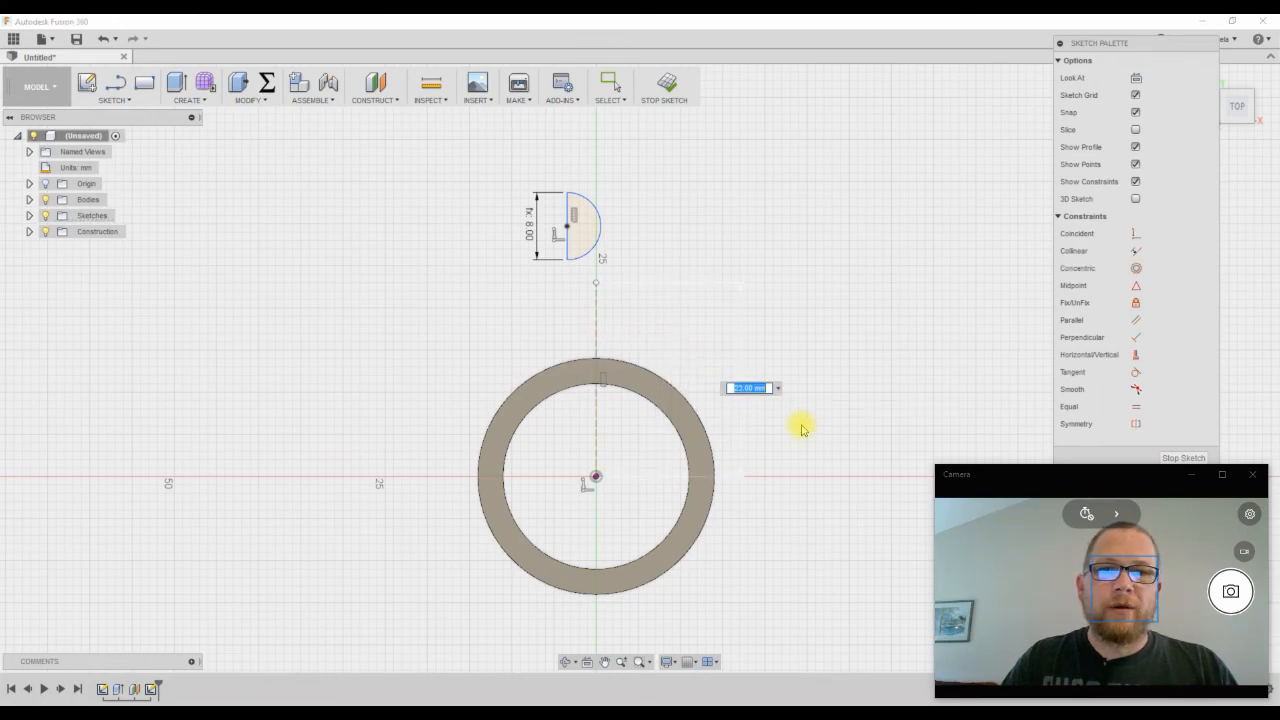
type("Arm")
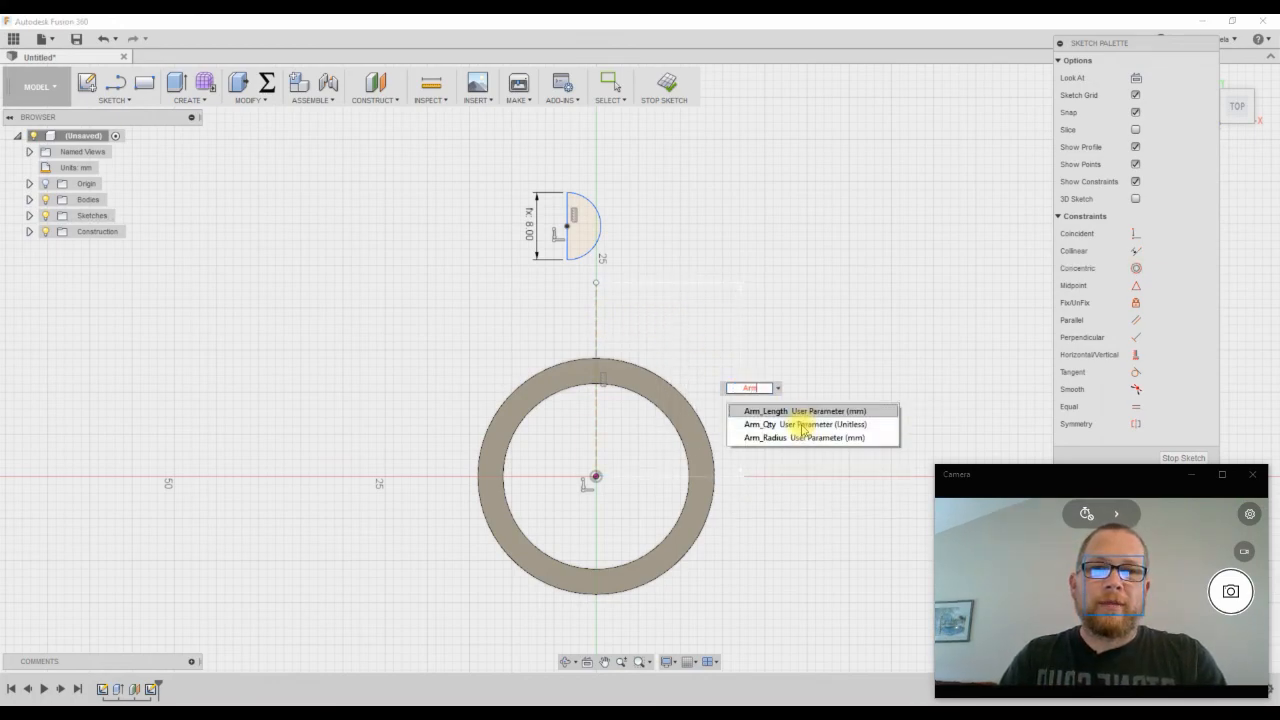
left_click(797, 411)
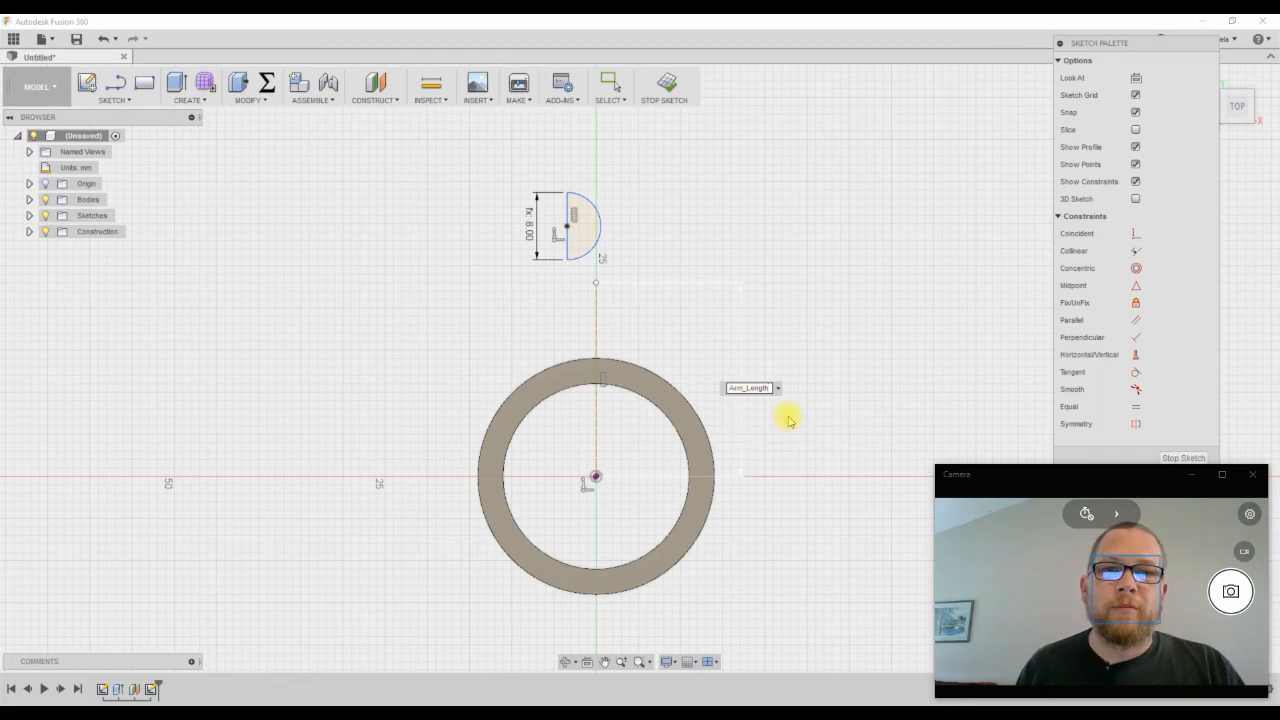
key("Return")
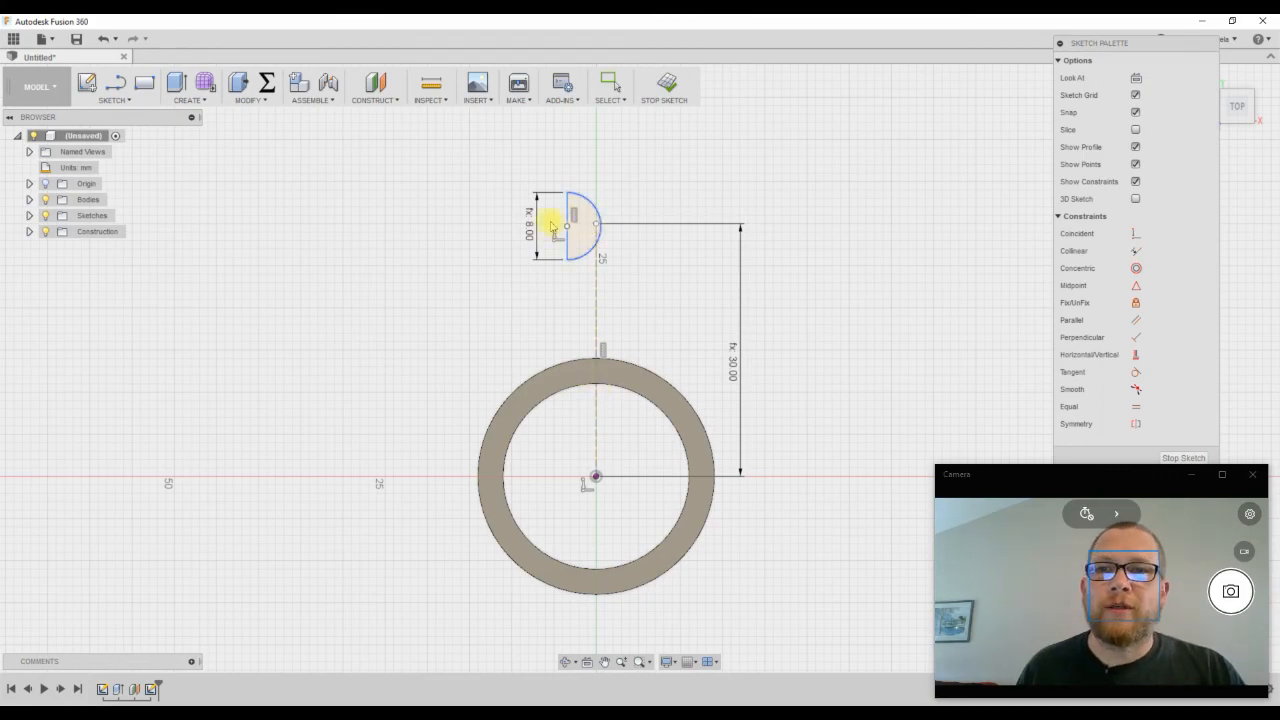
Make the half-circle's centre point coincident with the outer endpoint of the construction line
left_click(1136, 233)
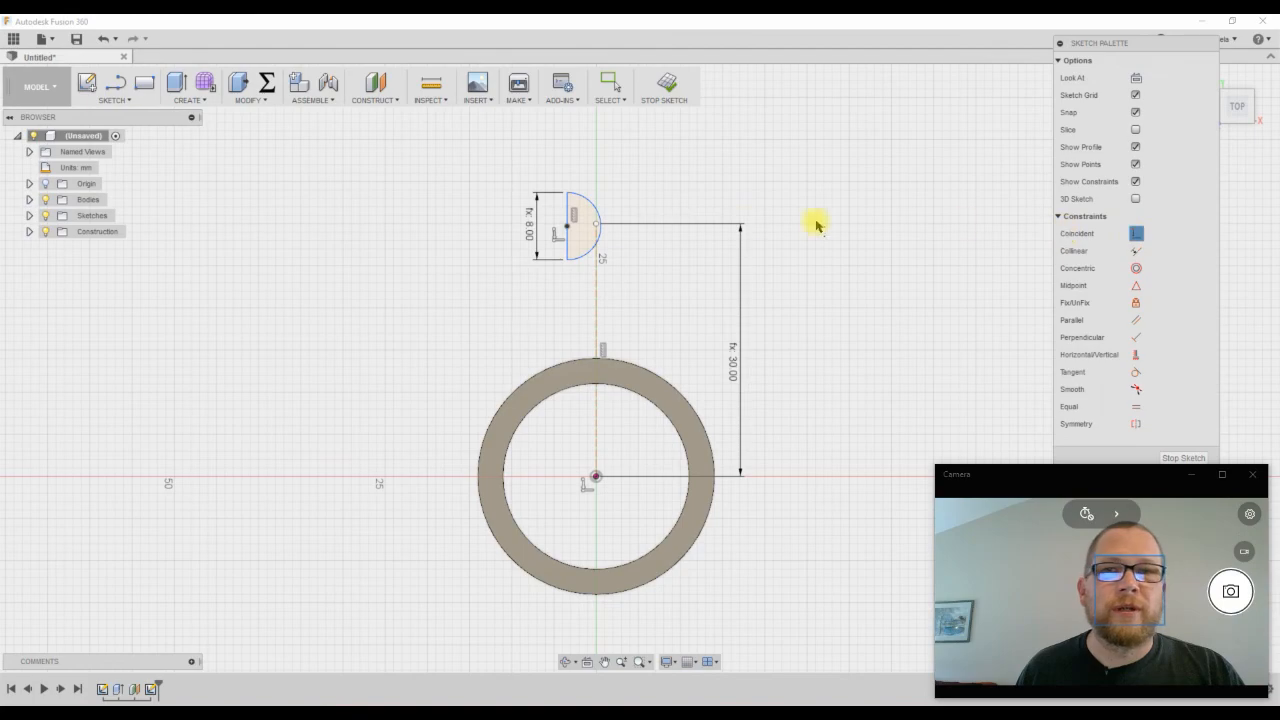
left_click(567, 227)
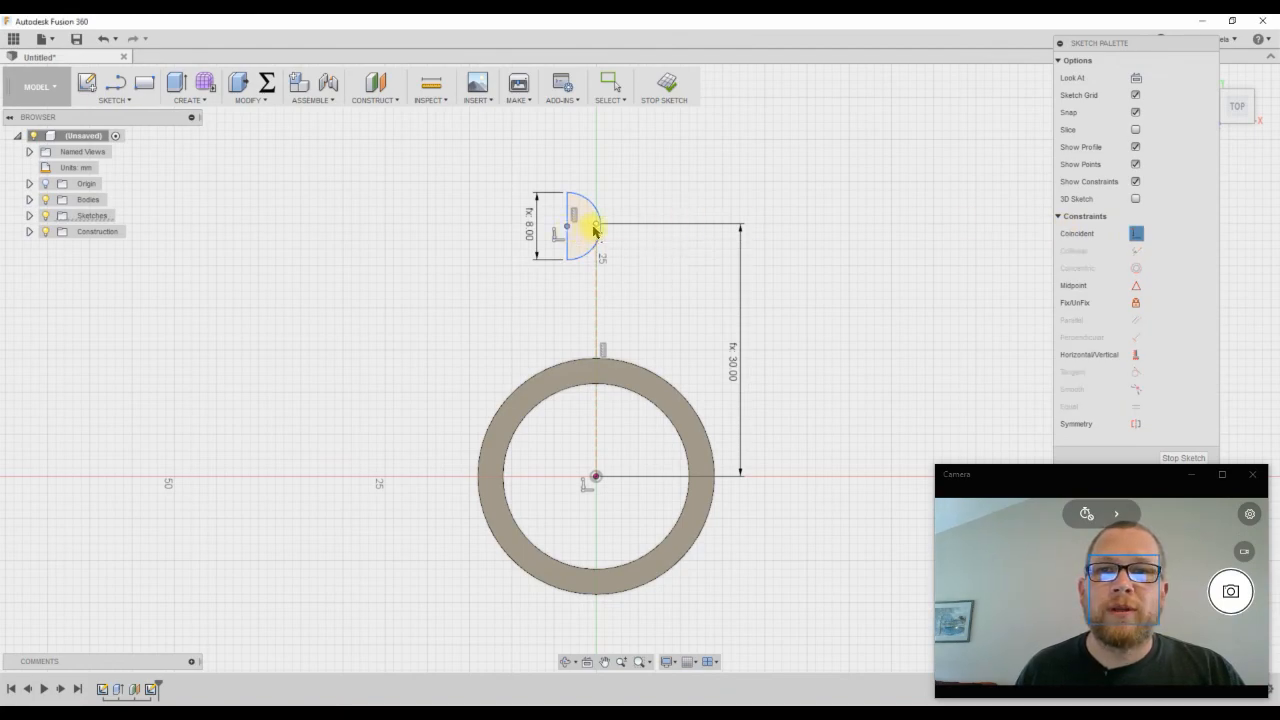
left_click(597, 229)
right_click(666, 274)
left_click(711, 277)
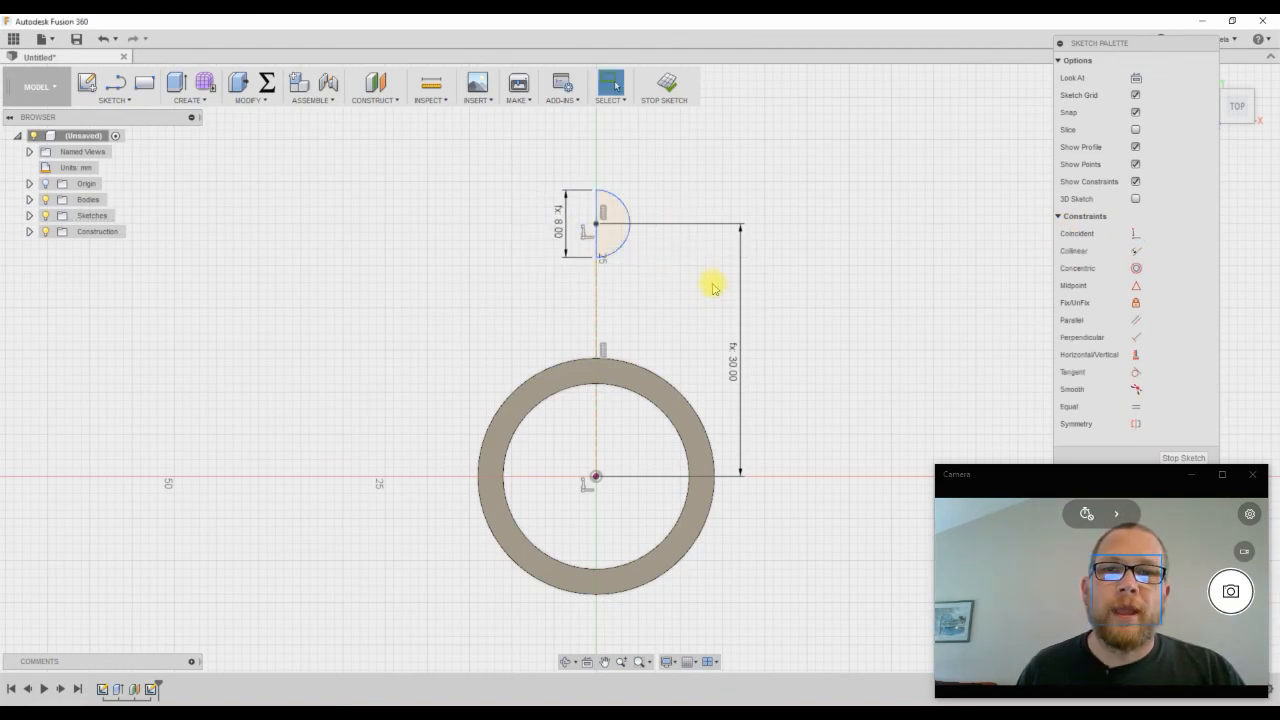
left_click(620, 243)
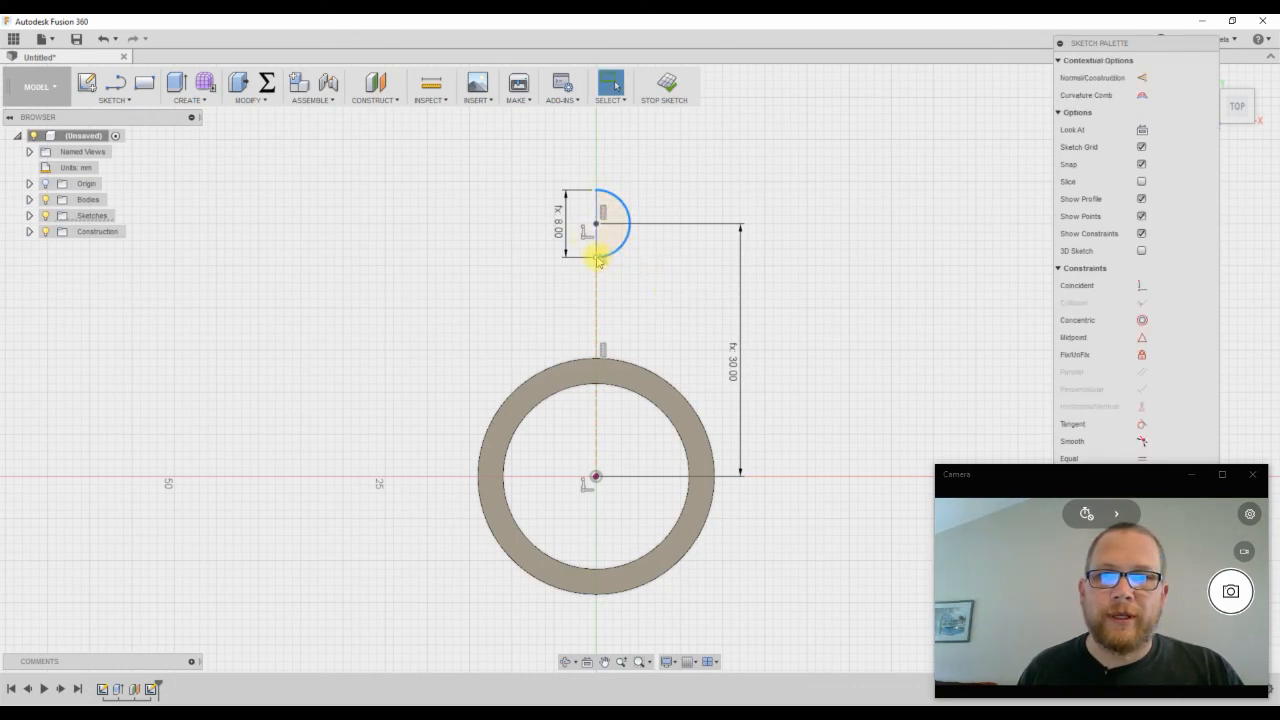
left_click(657, 257)
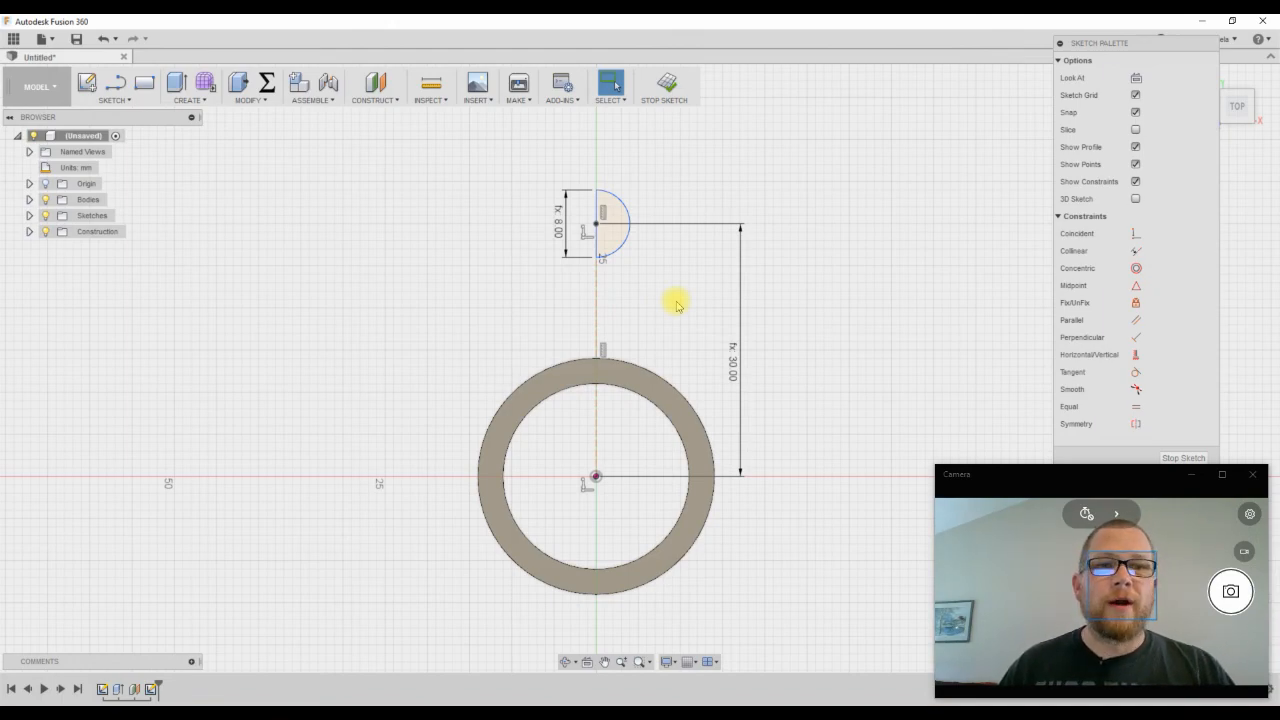
Finish the sketch and revolve the half-circle profile 360 degrees about the construction line as a new body
left_click(667, 84)
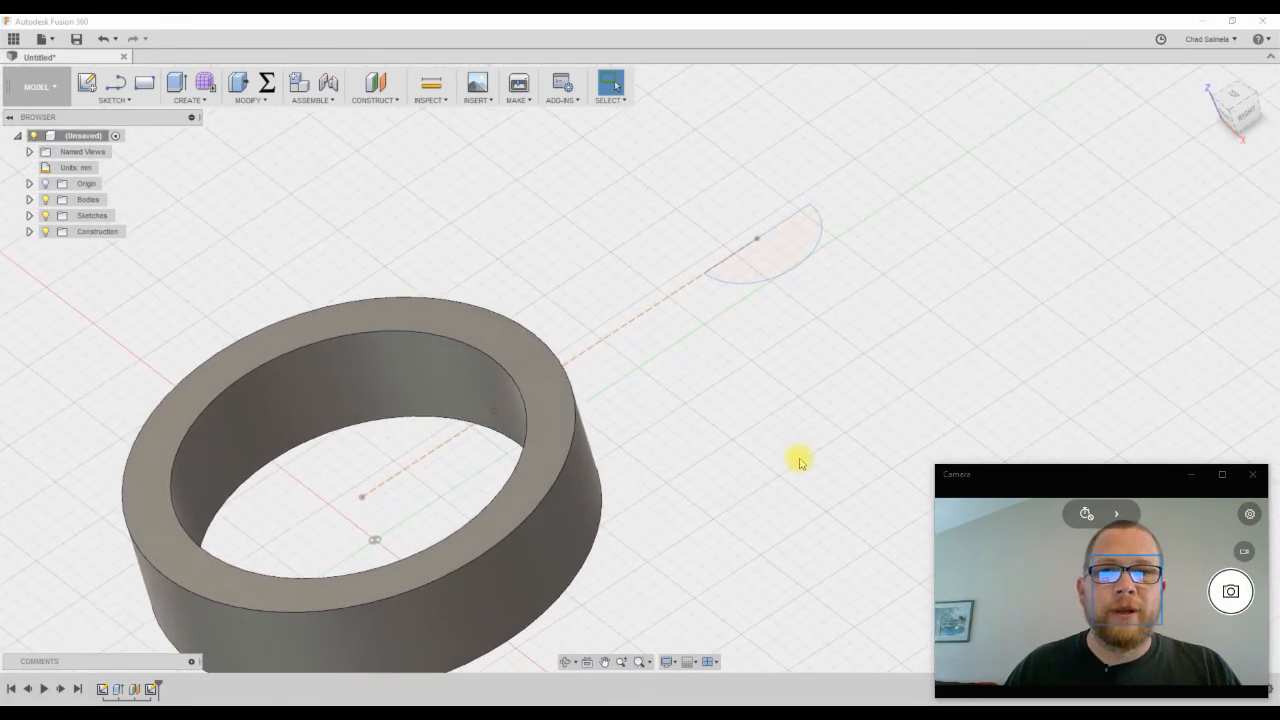
left_click(195, 97)
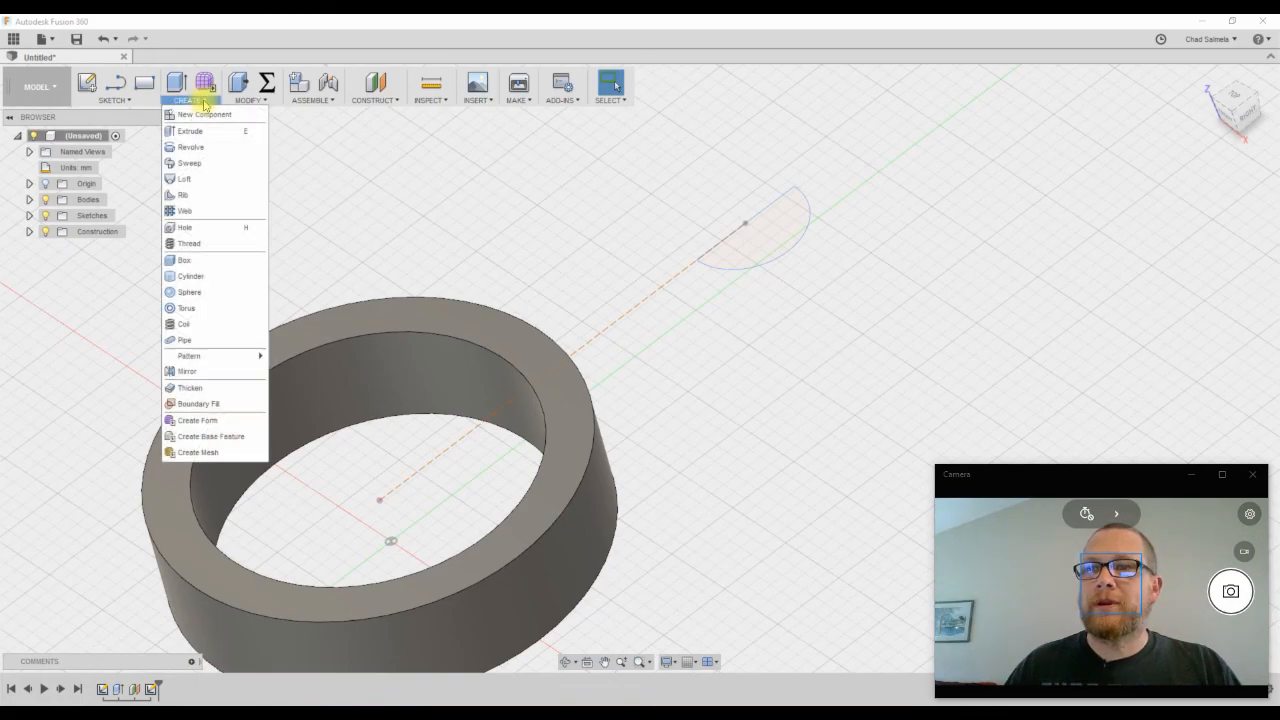
left_click(190, 150)
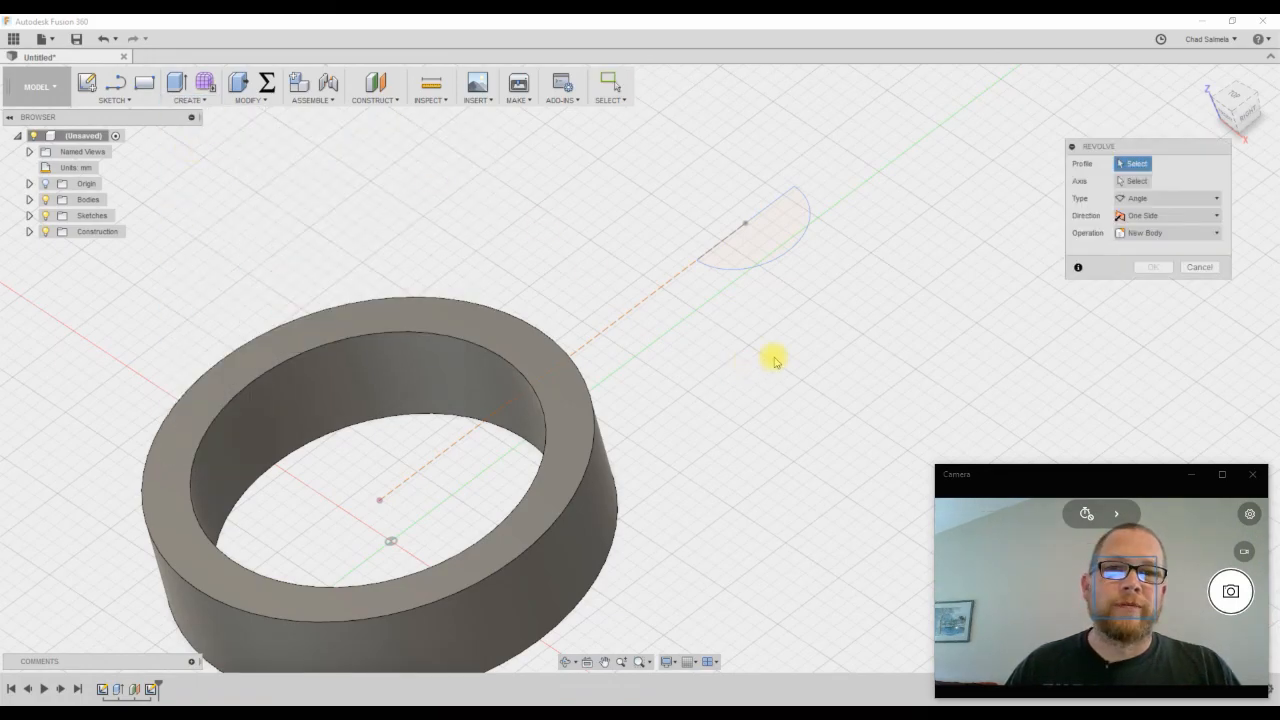
left_click(777, 243)
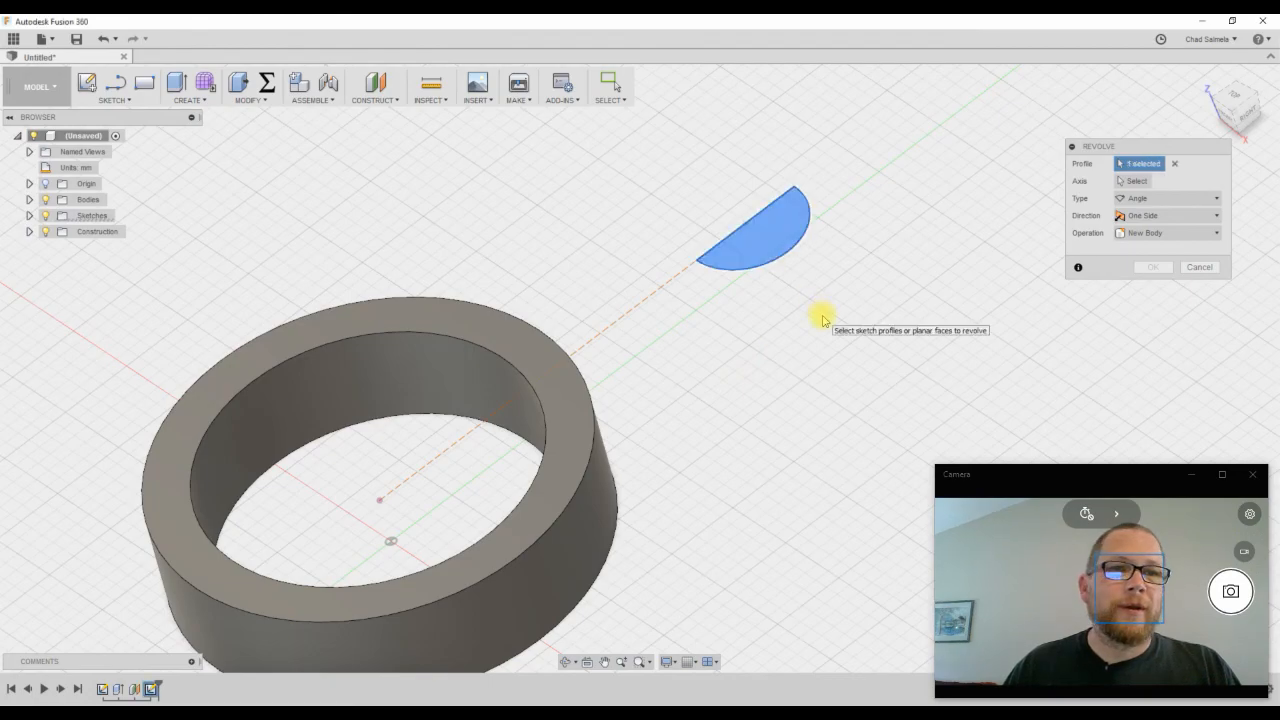
left_click(1133, 181)
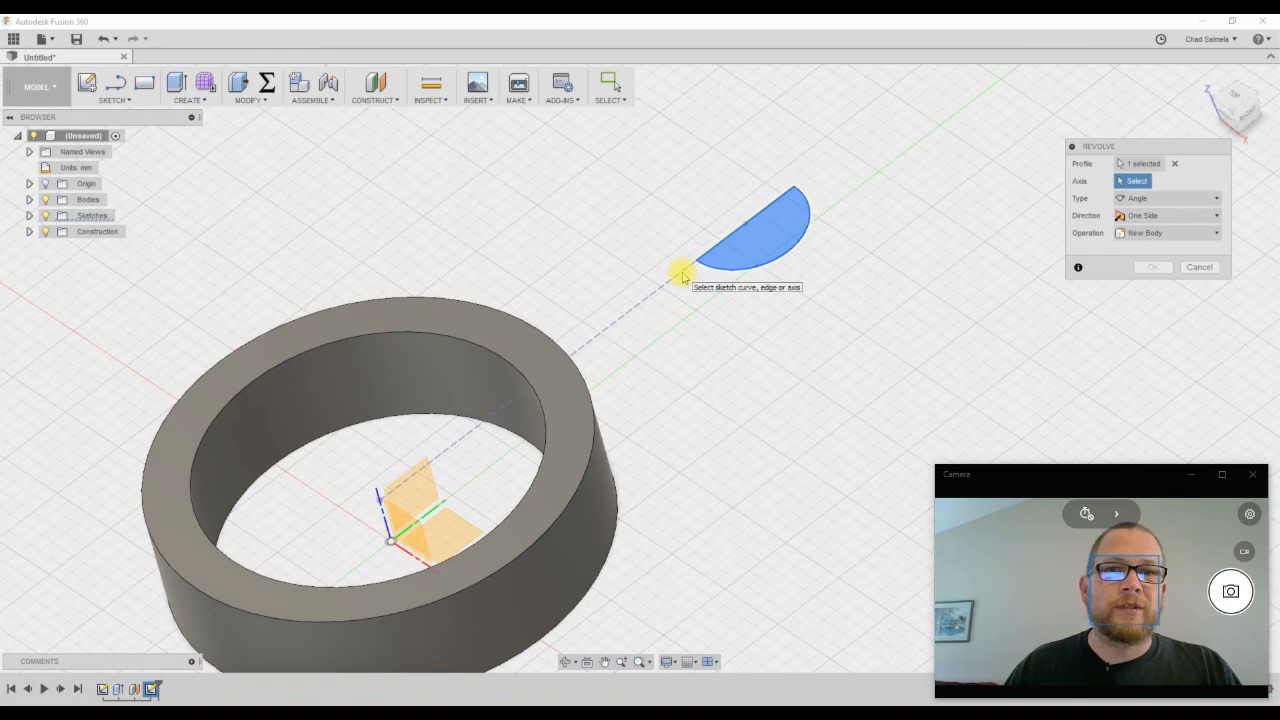
left_click(682, 270)
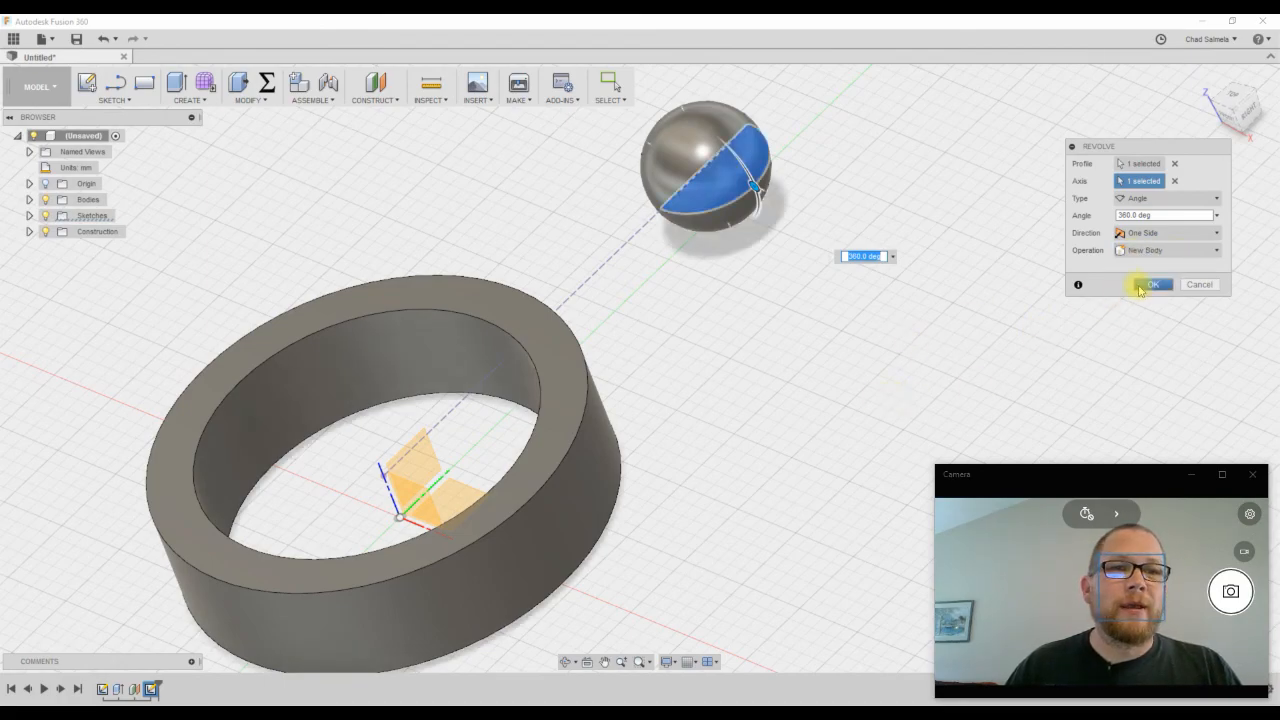
left_click(1152, 286)
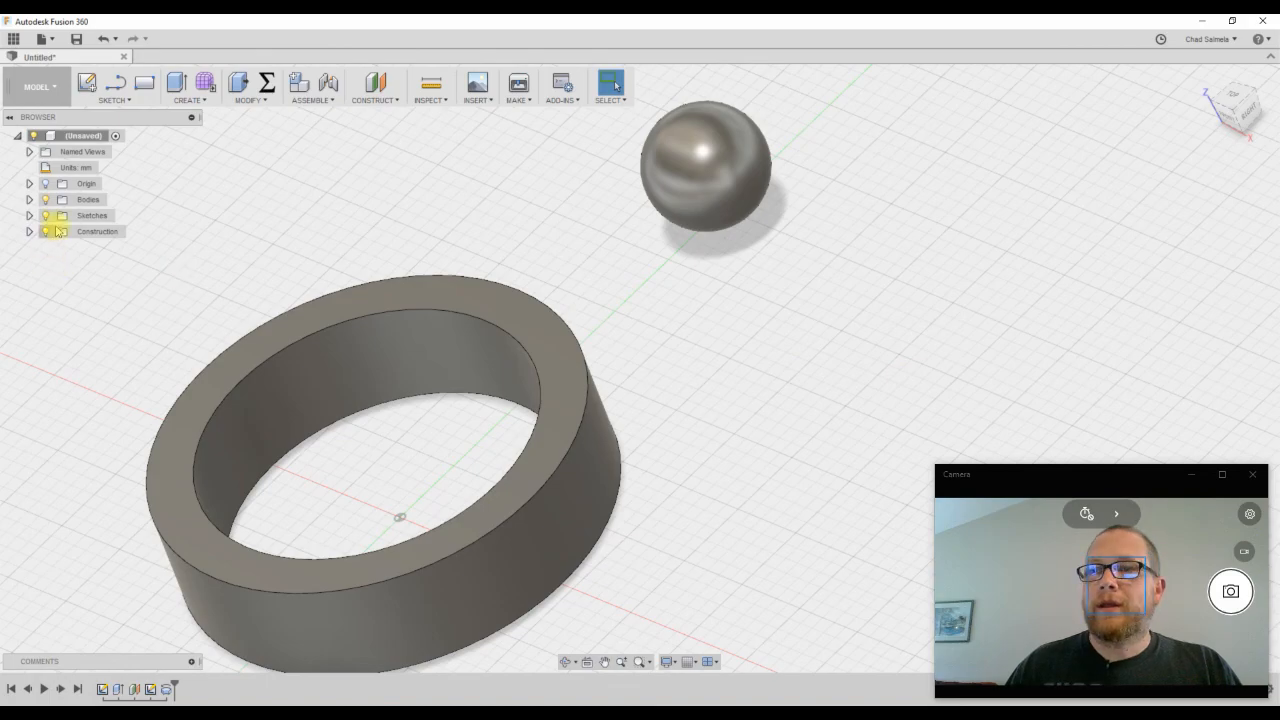
Hide the ball body and show it again to check that it is separate from the ring
left_click(29, 199)
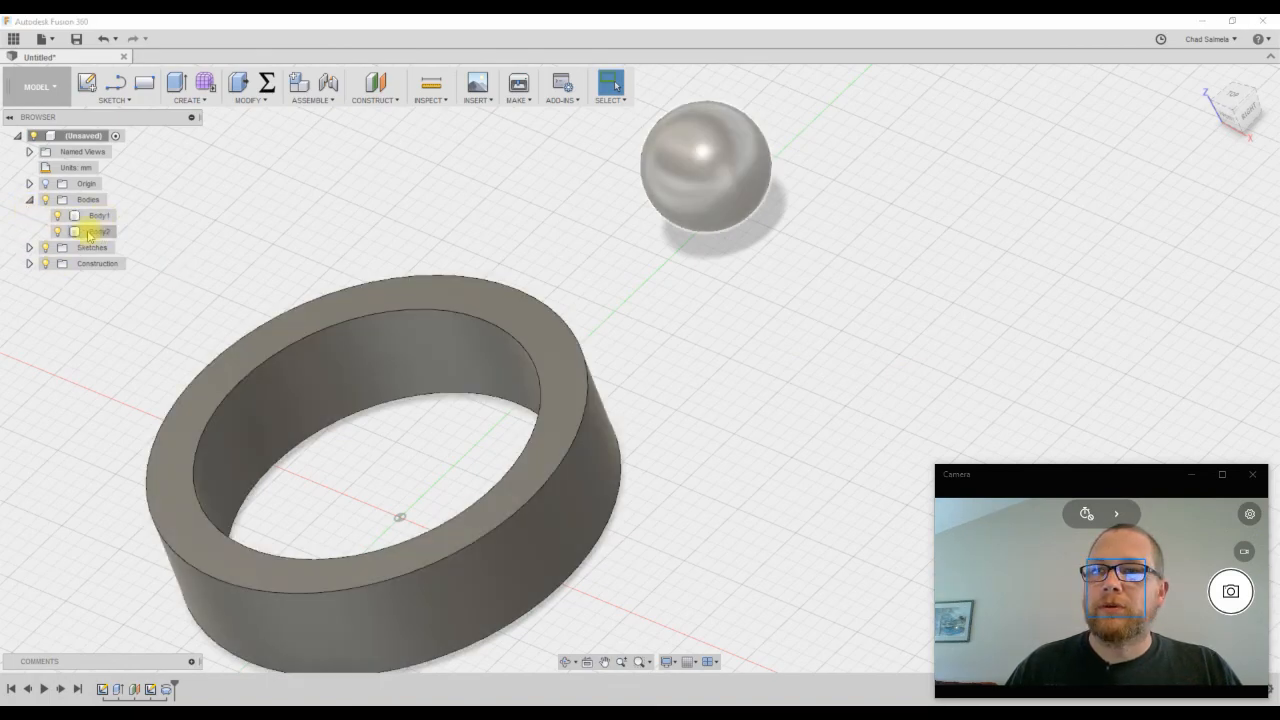
left_click(57, 232)
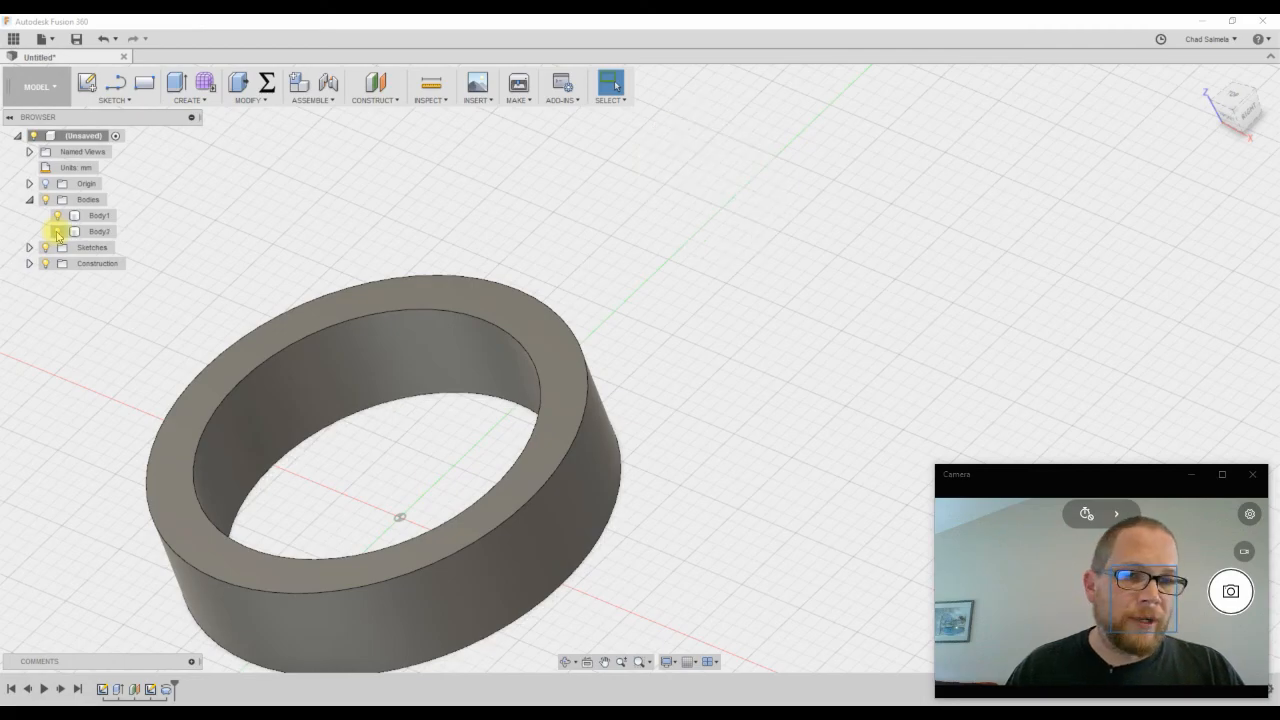
left_click(57, 232)
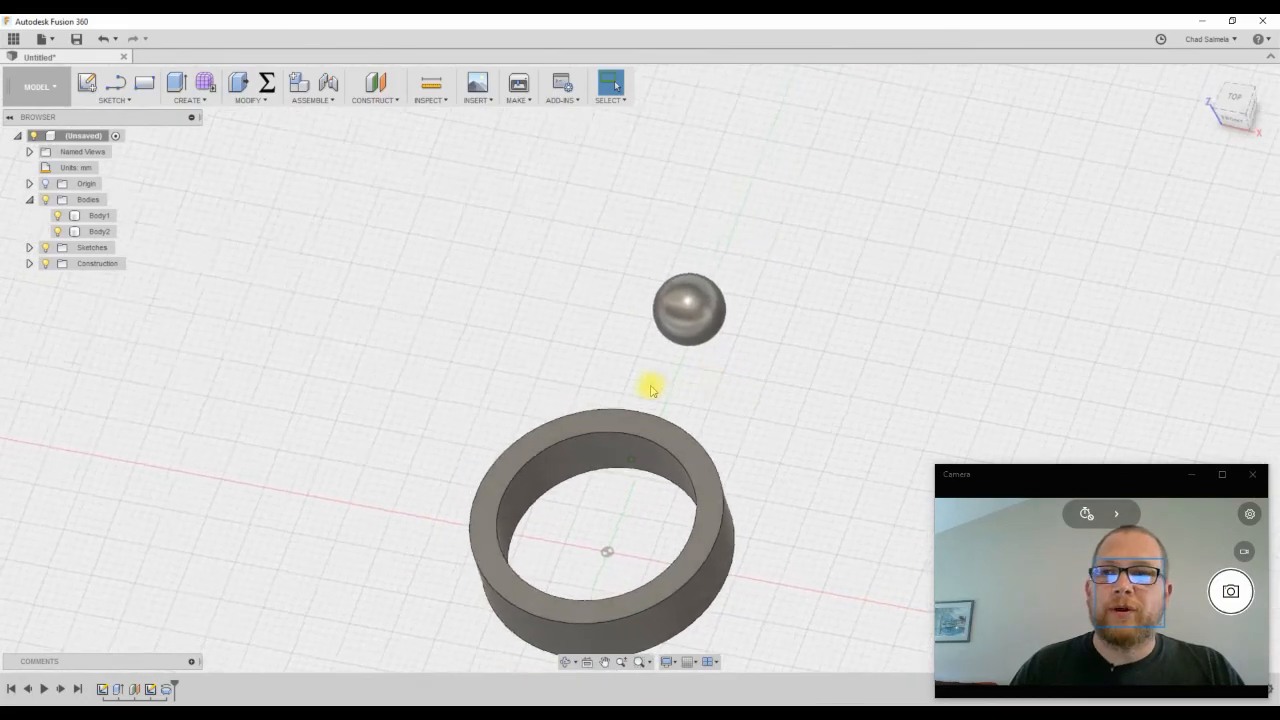
Start a sketch on the horizontal origin plane and draw a circle about 13 mm in diameter centred on the ball
left_click(86, 83)
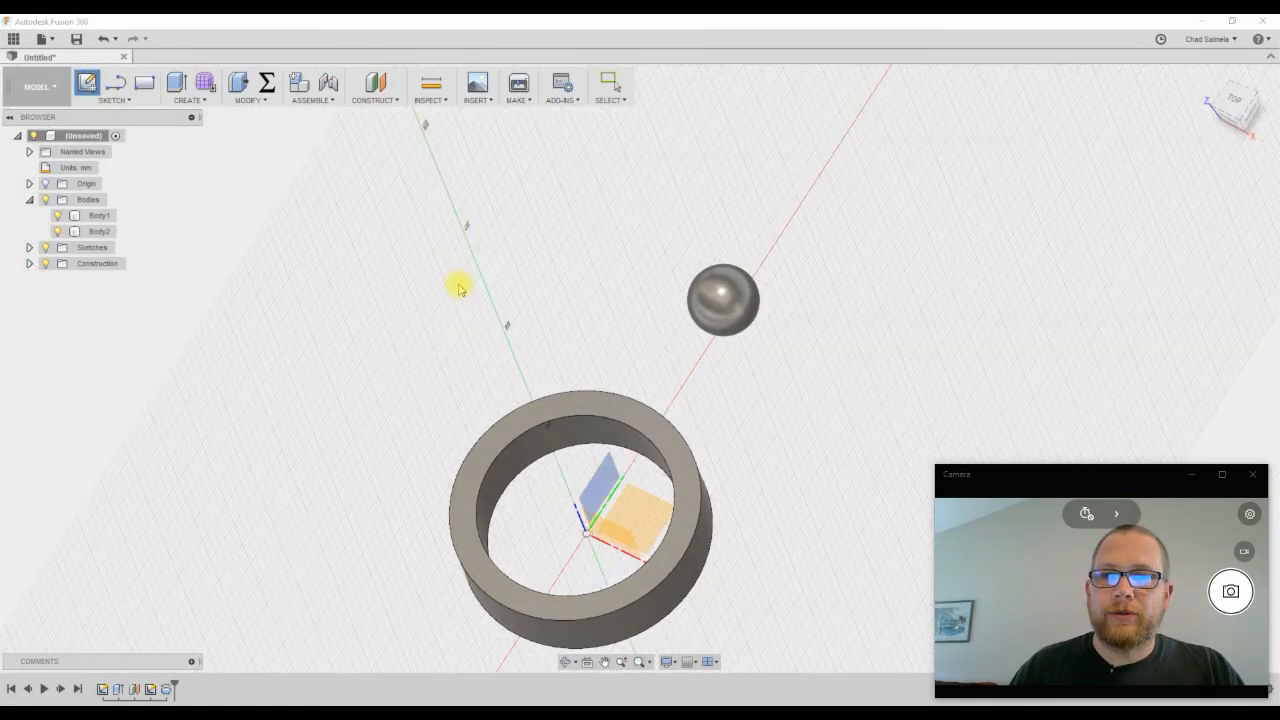
left_click(652, 517)
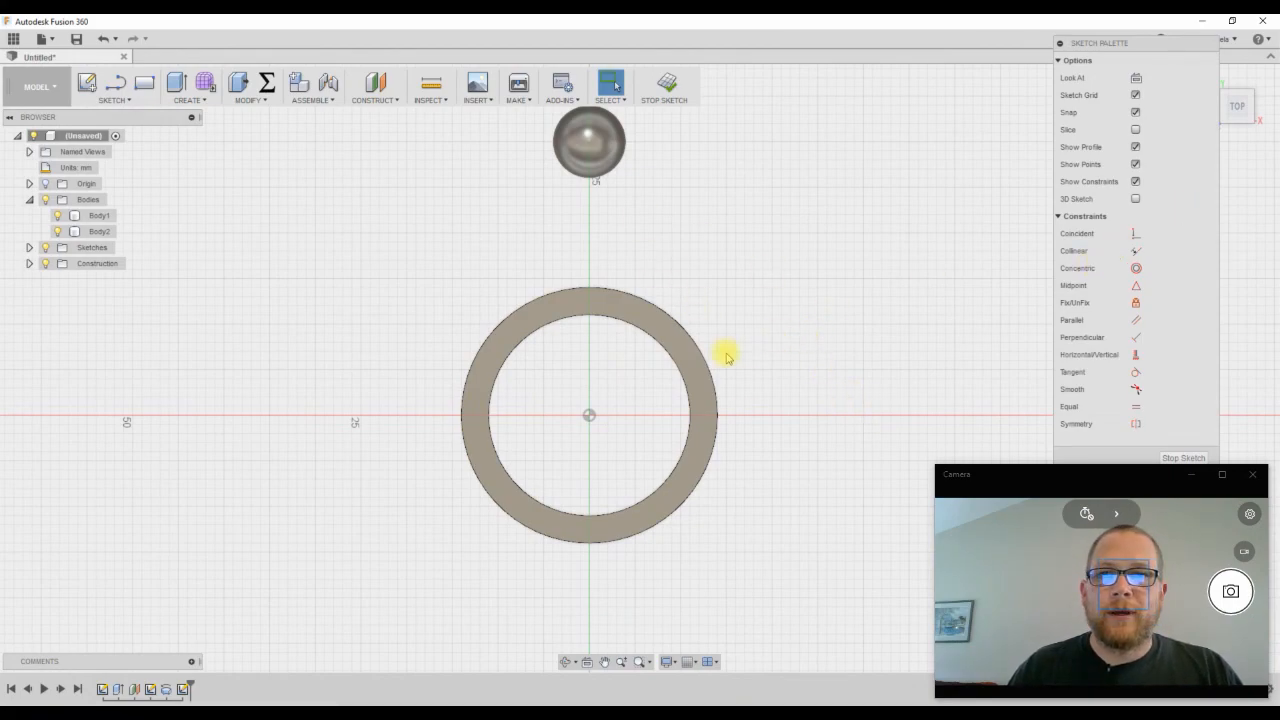
scroll(748, 421, "down", 1)
scroll(603, 127, "up", 3)
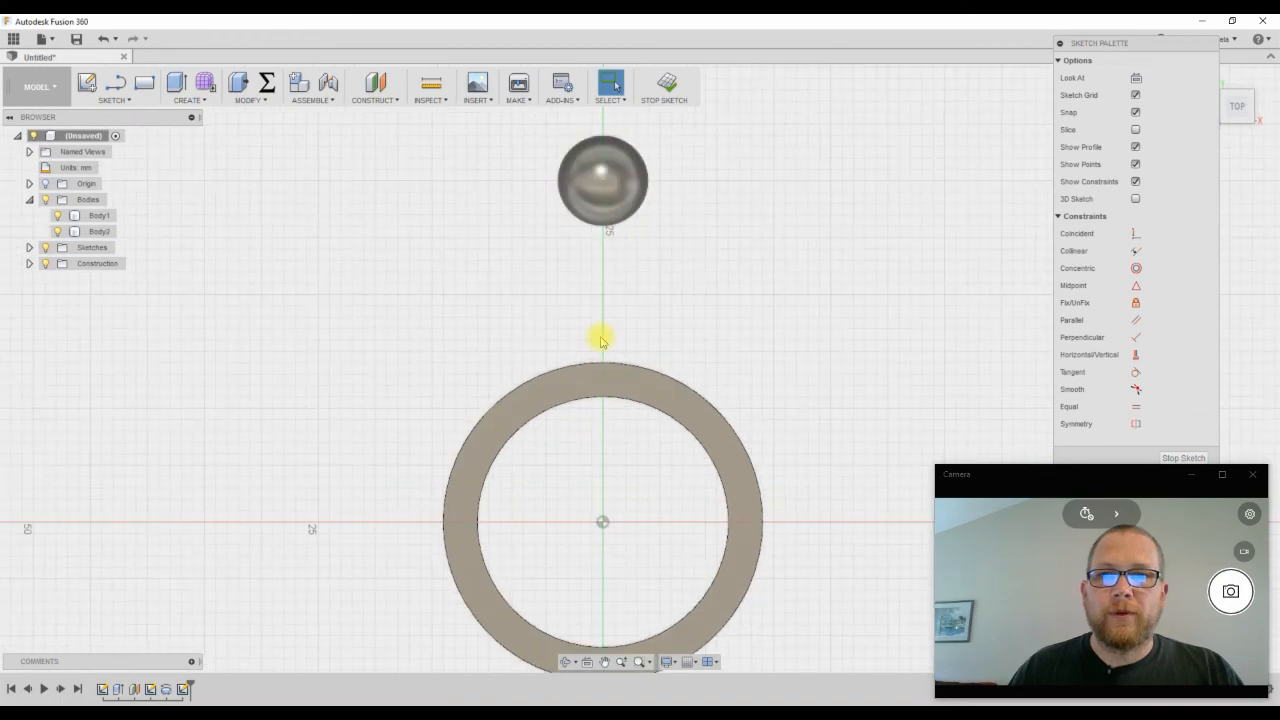
middle_click_drag(309, 240, 441, 266)
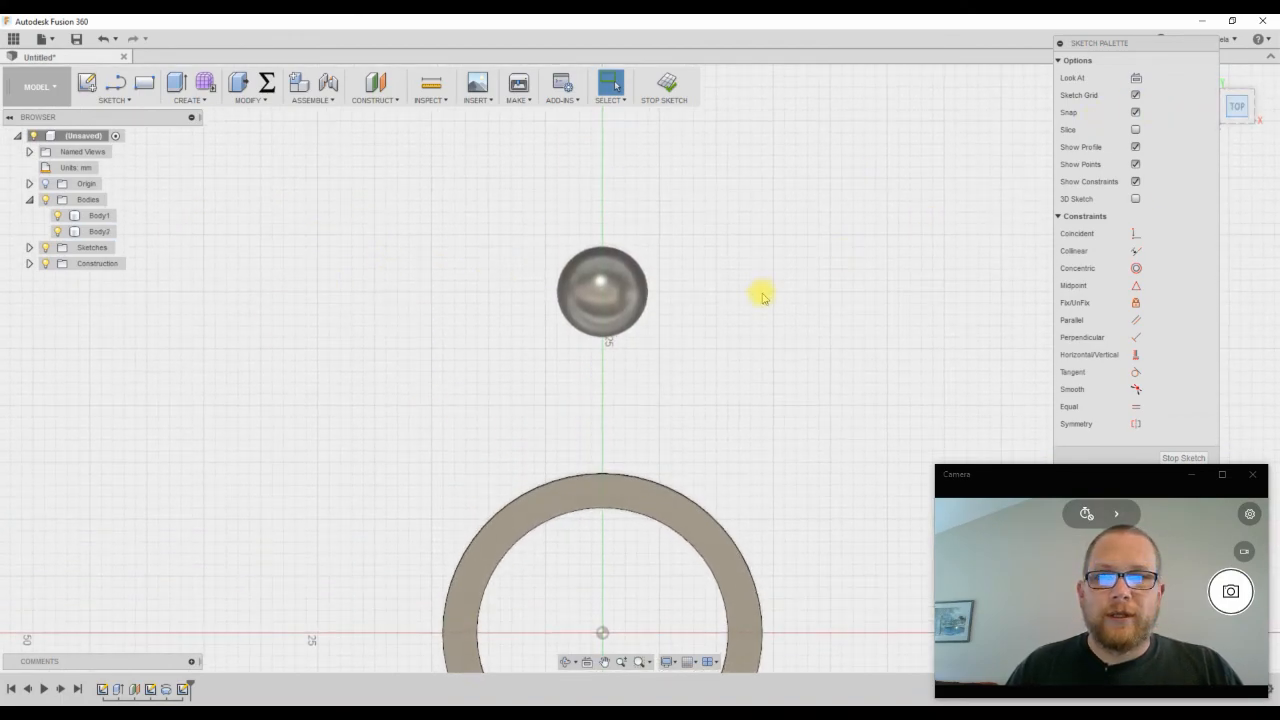
left_click(126, 101)
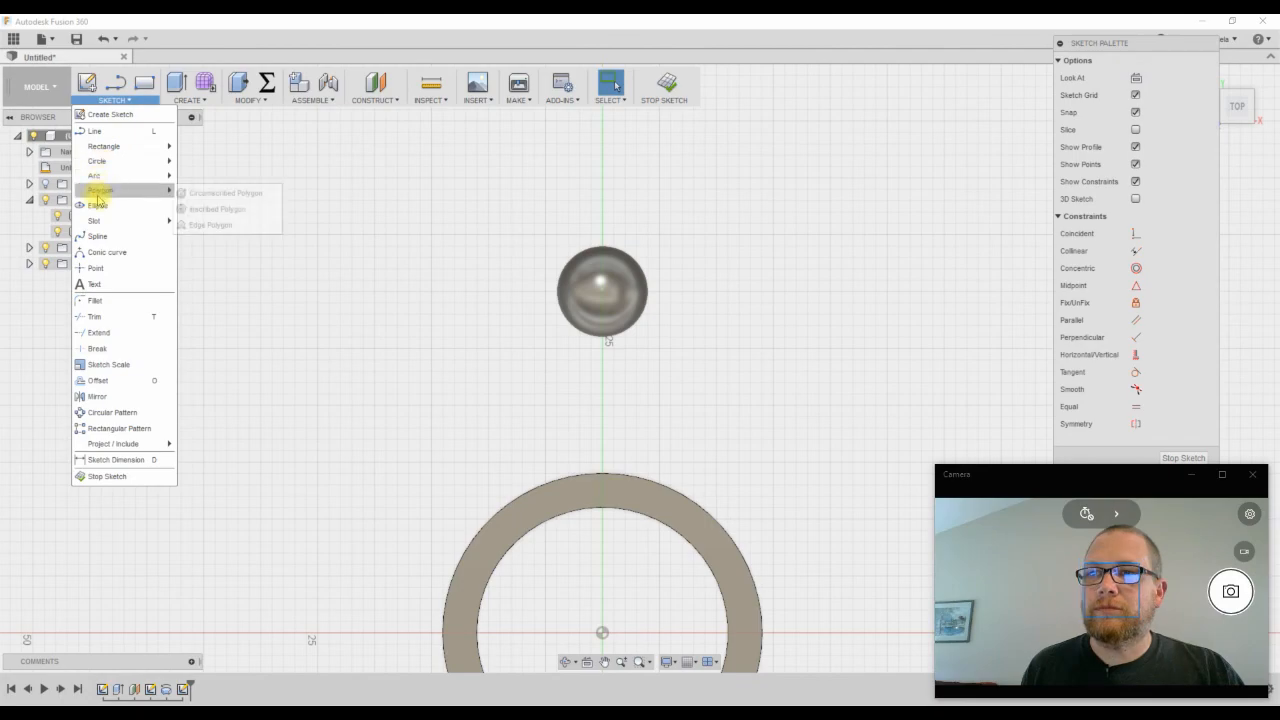
mouse_move(96, 163)
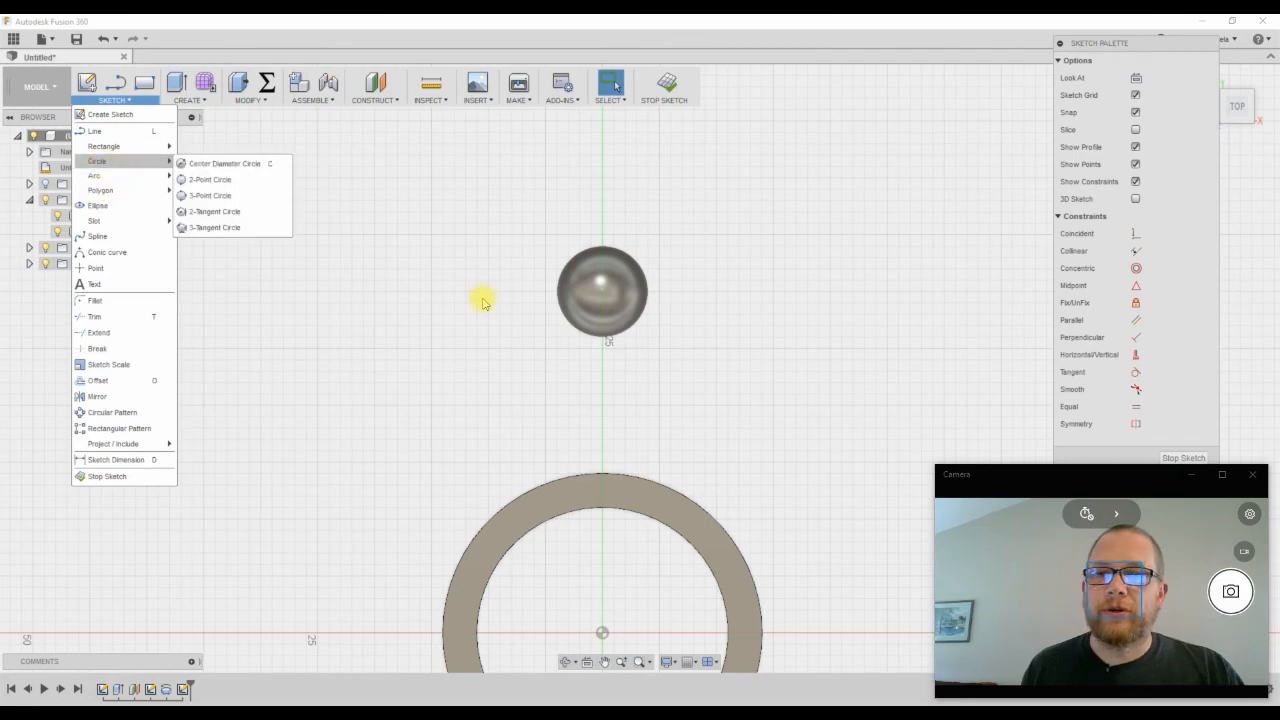
left_click(208, 179)
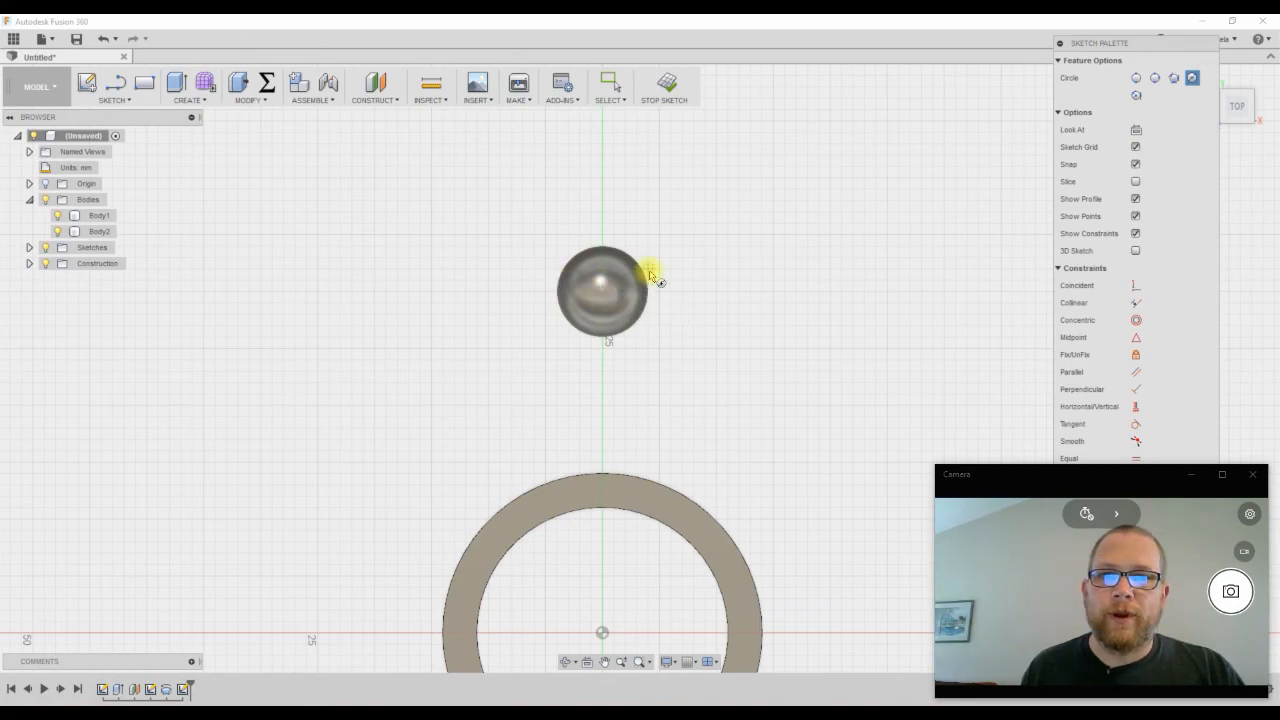
left_click(601, 291)
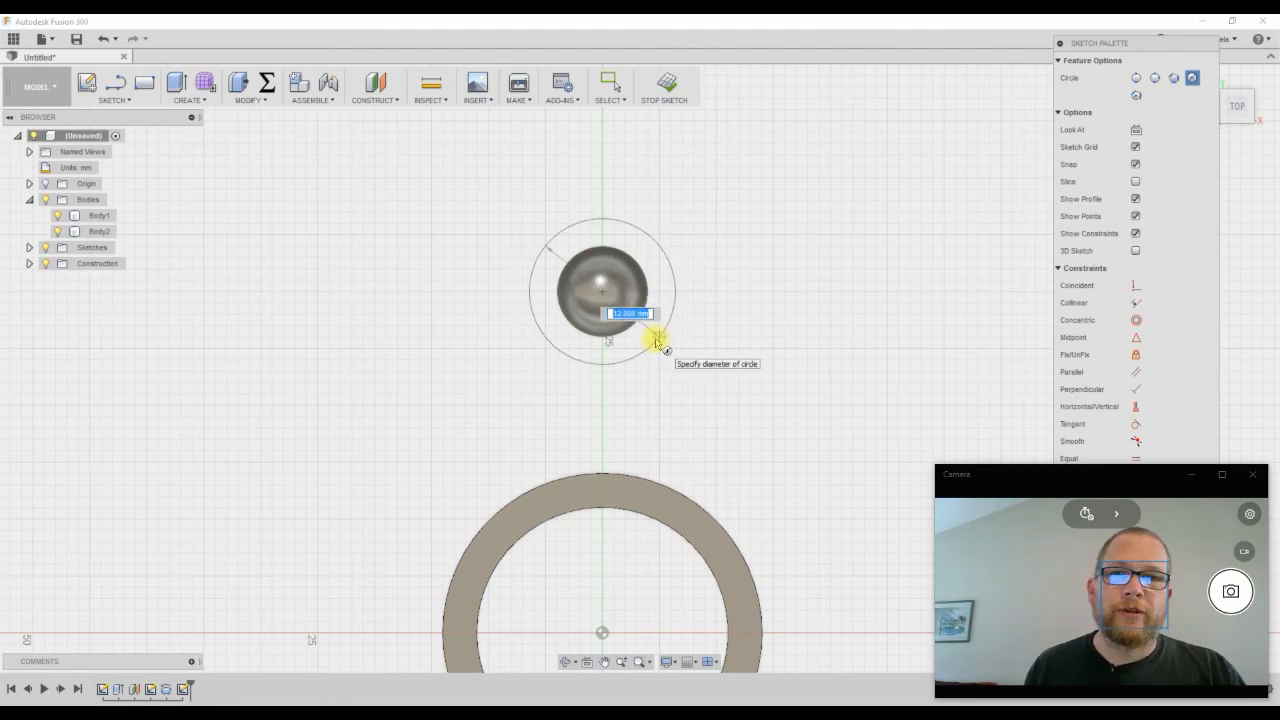
left_click(657, 341)
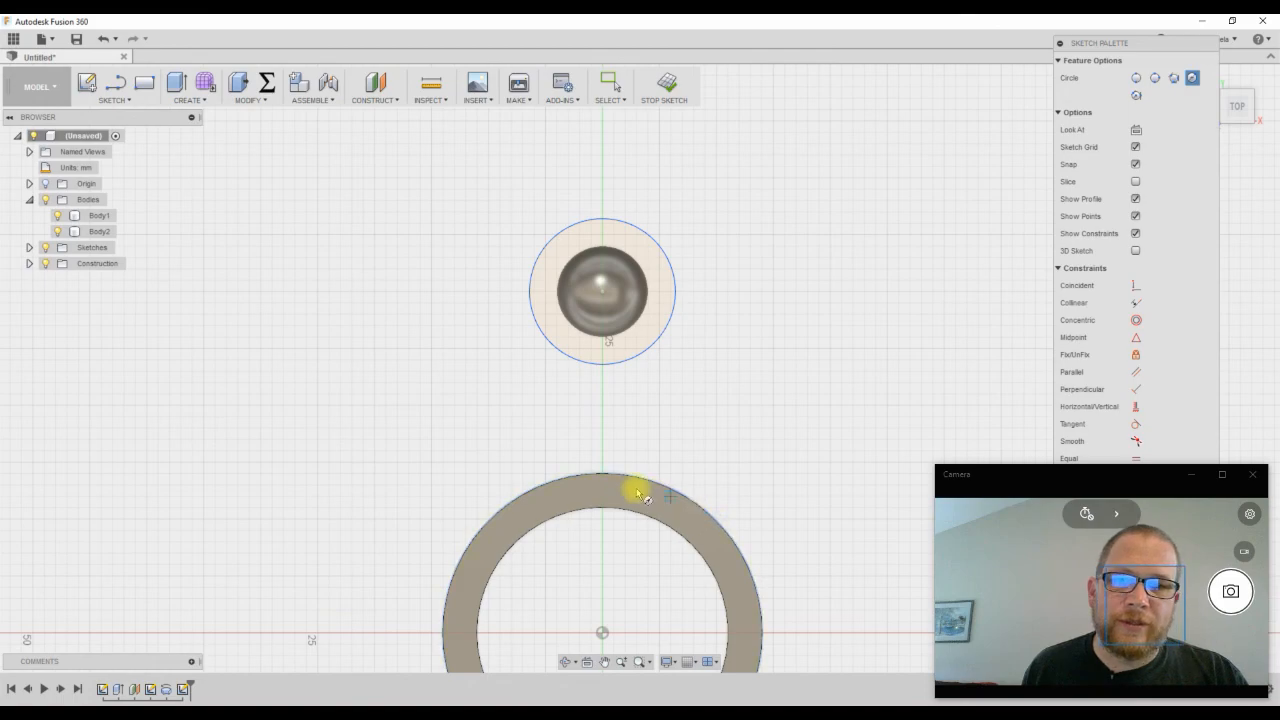
Project the bearing ring's outer edge into the sketch
left_click(127, 100)
mouse_move(116, 444)
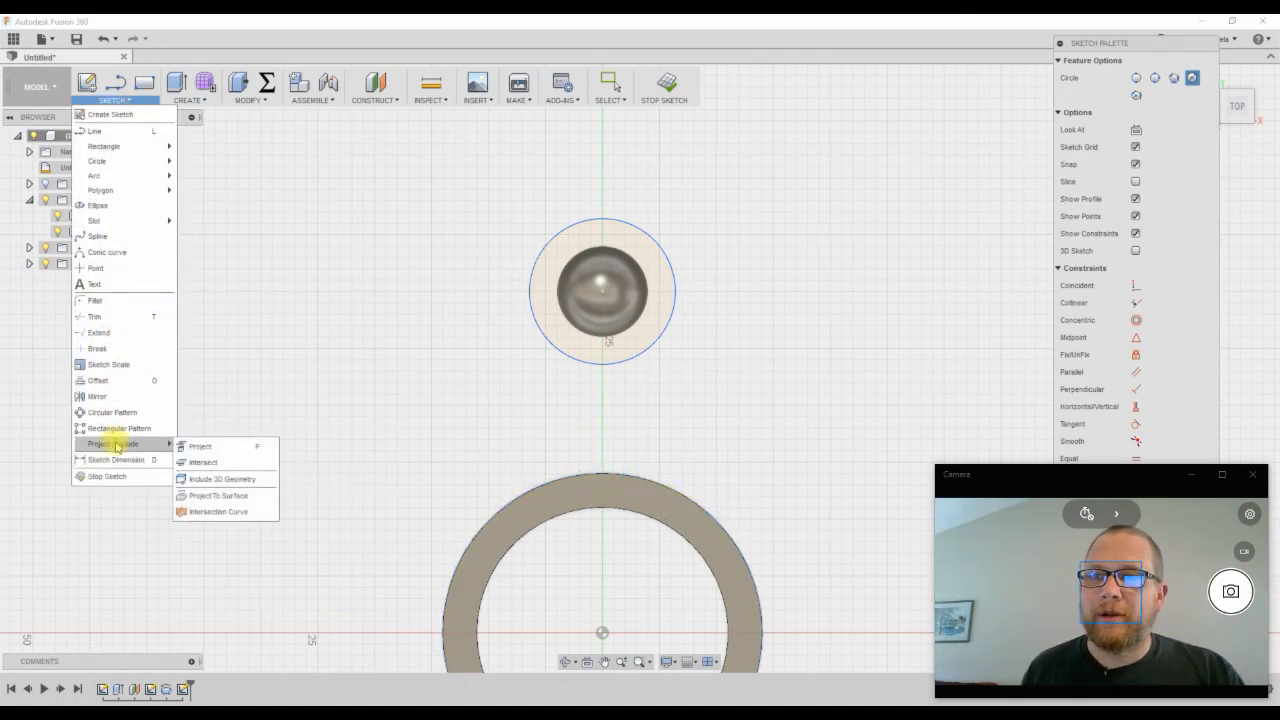
left_click(202, 447)
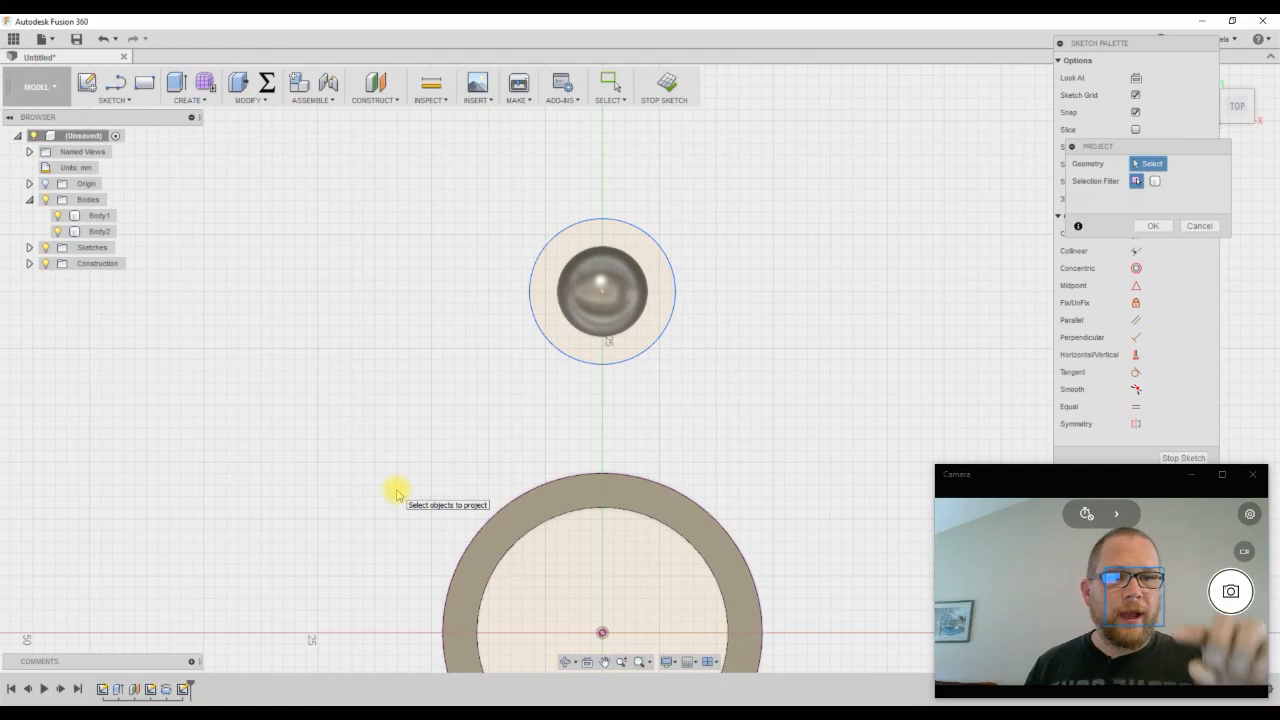
middle_click_drag(397, 494, 622, 484, "shift")
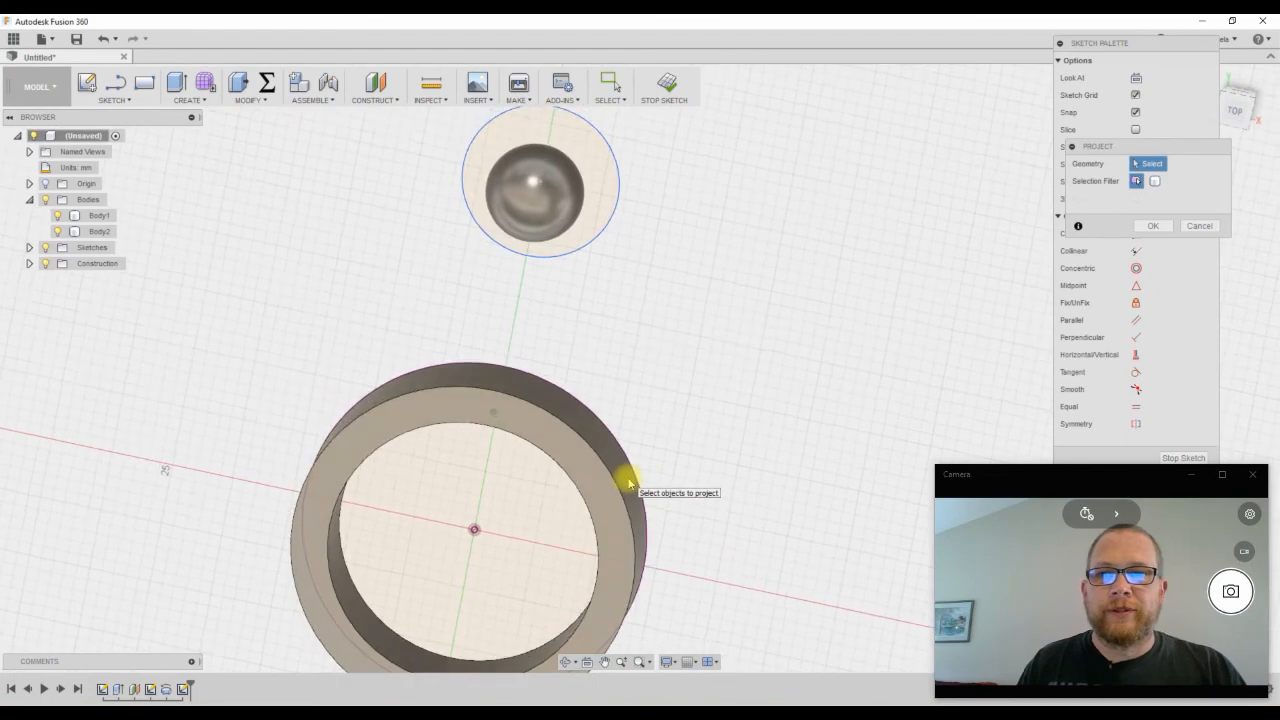
left_click(1236, 107)
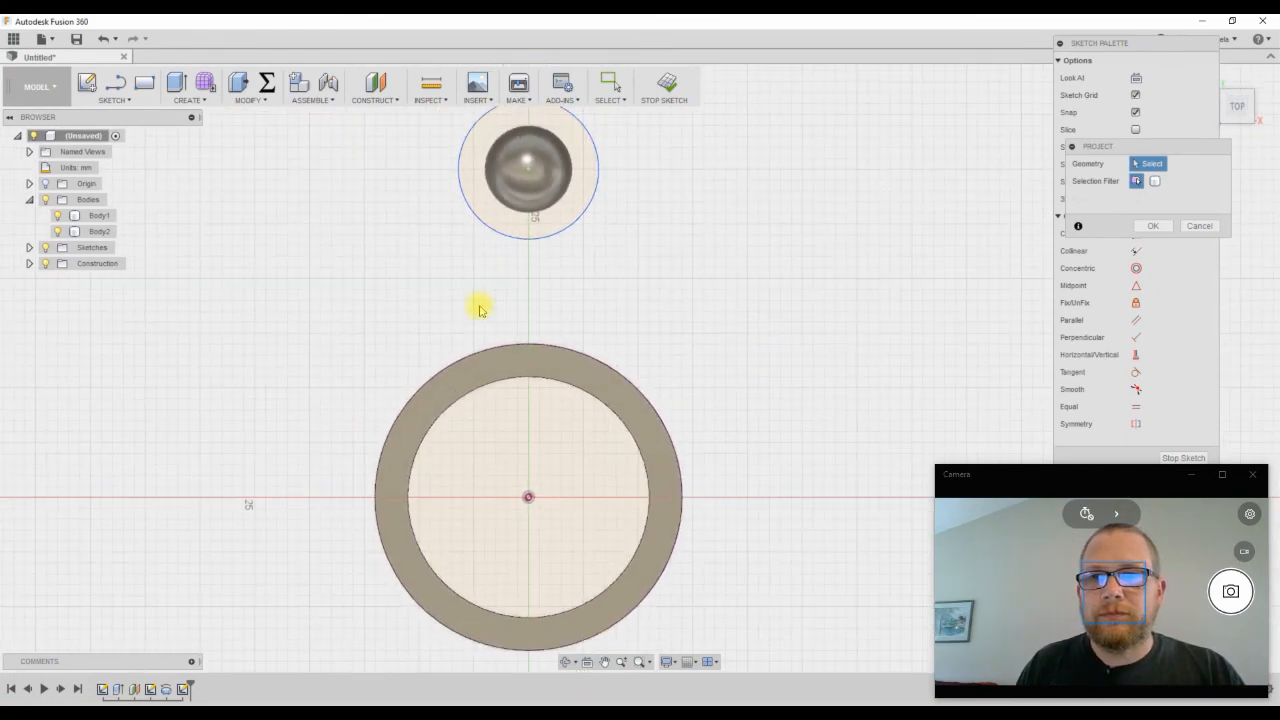
Draw two inward-curving three-point arcs between the ball circle and the ring, one on each side of the vertical axis
left_click(115, 100)
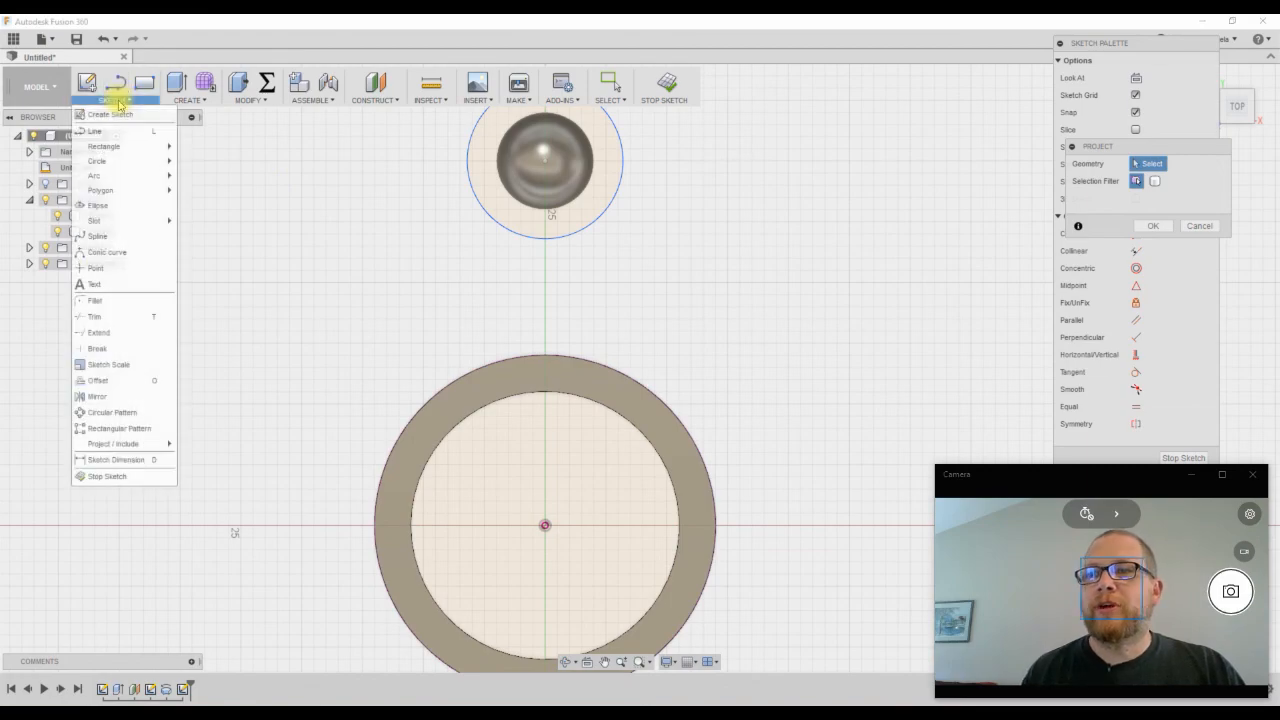
mouse_move(160, 178)
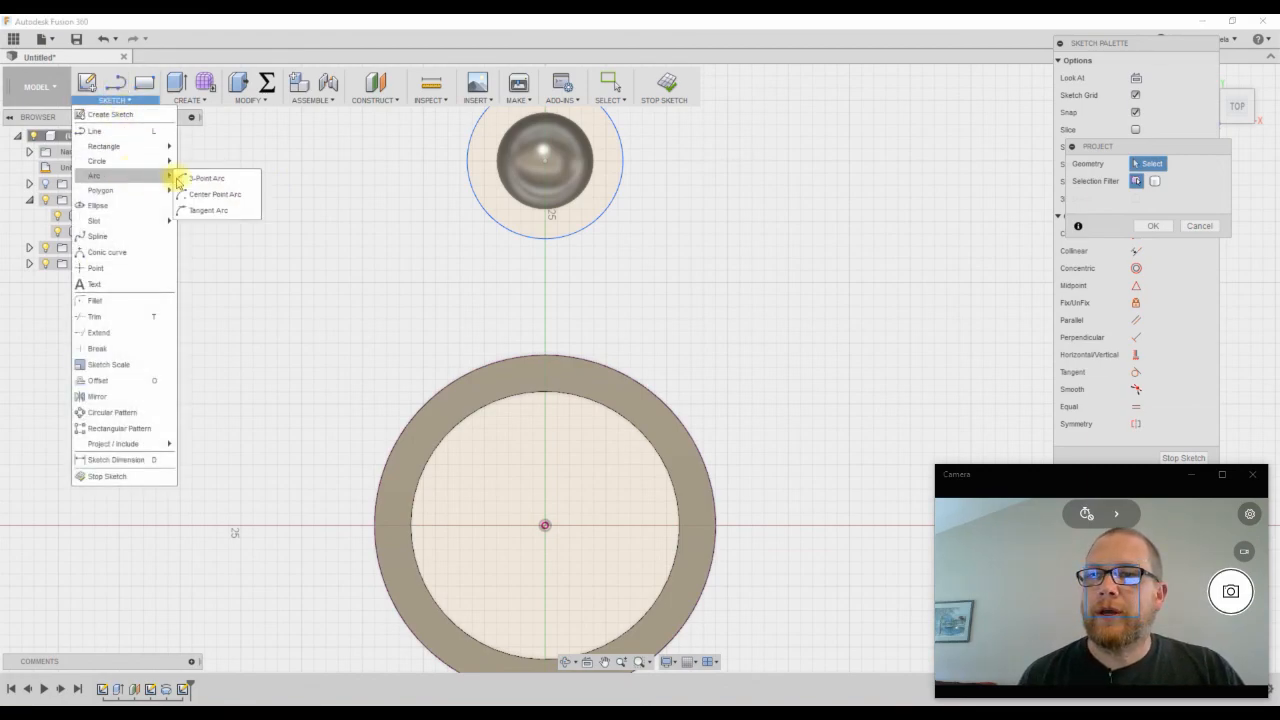
left_click(210, 192)
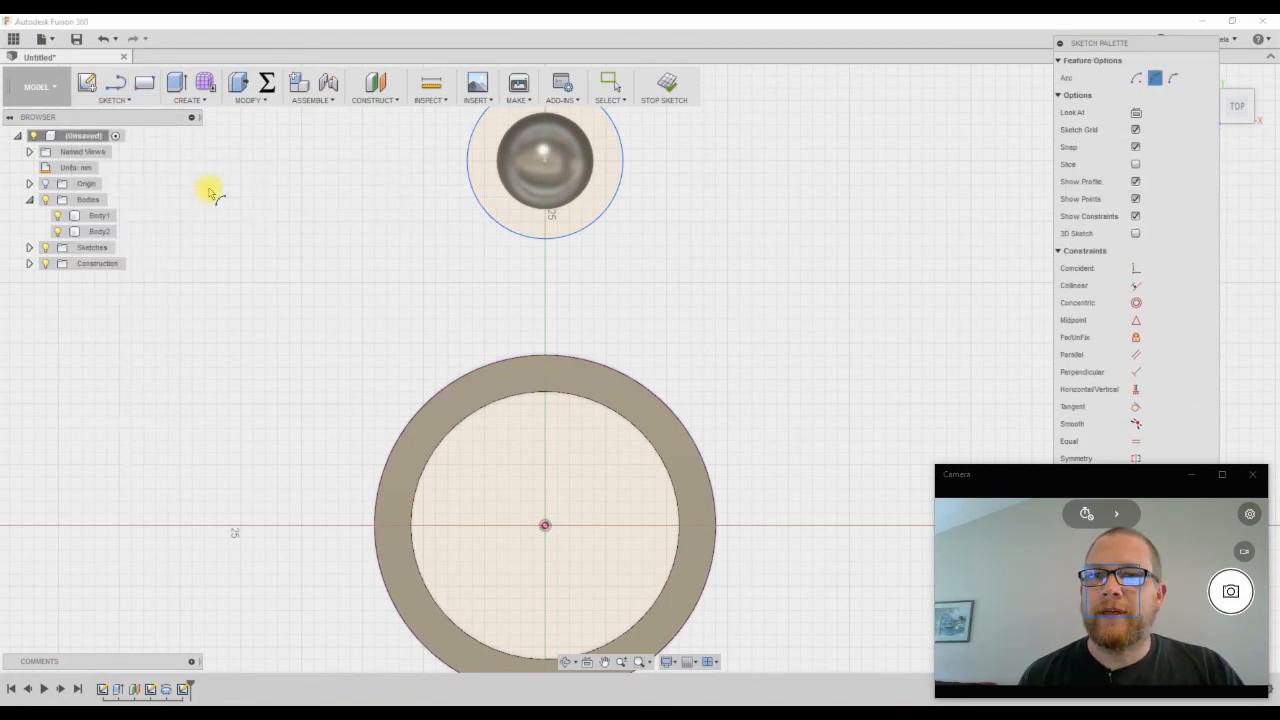
left_click(460, 198)
left_click(404, 395)
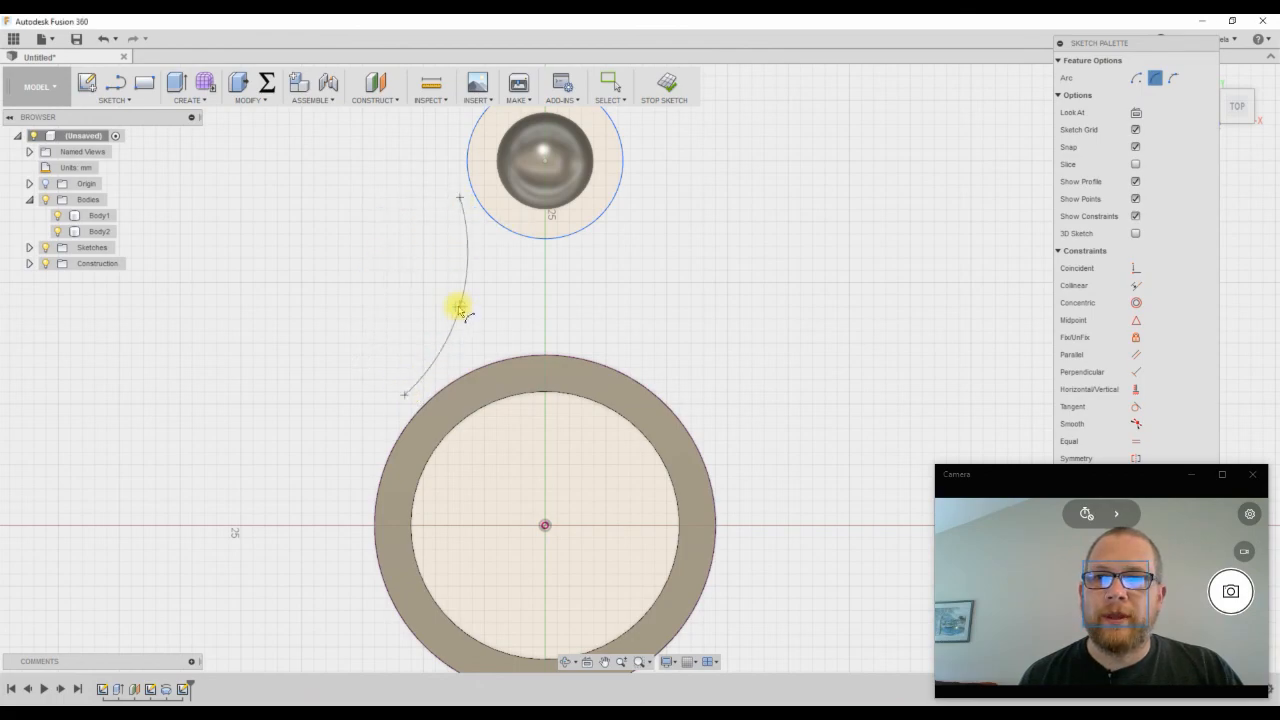
left_click(630, 210)
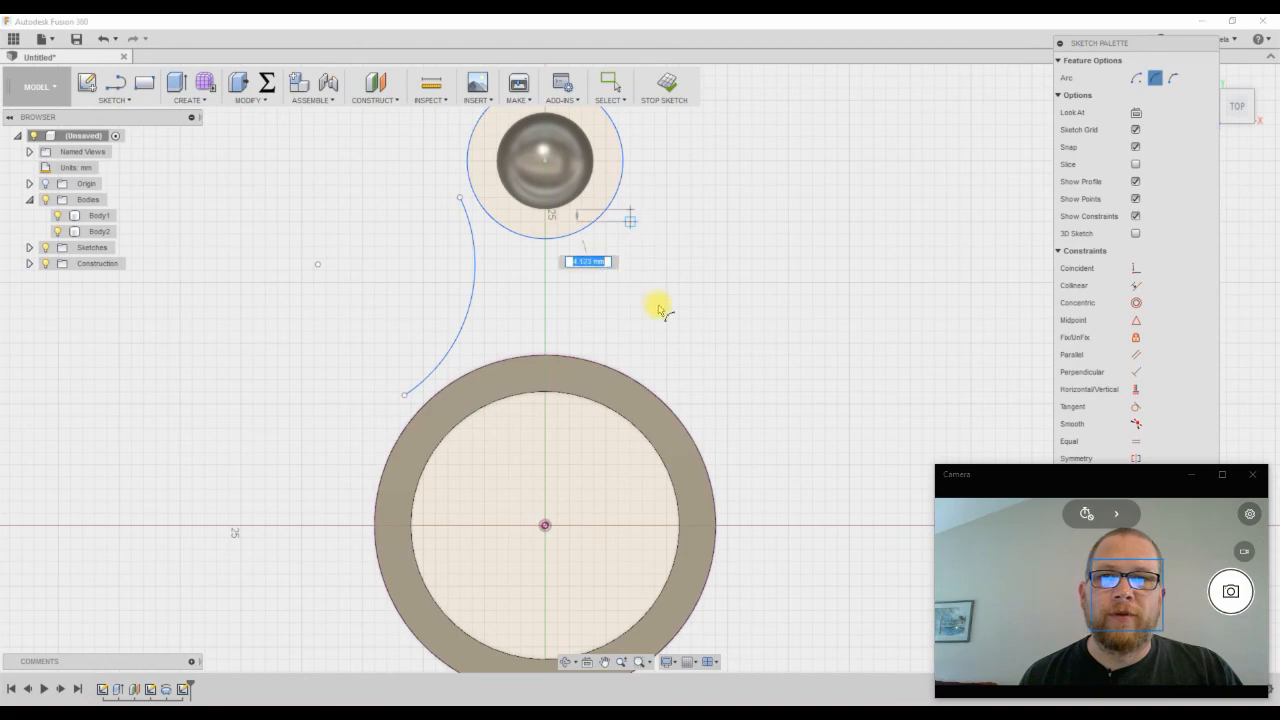
left_click(706, 397)
right_click(690, 262)
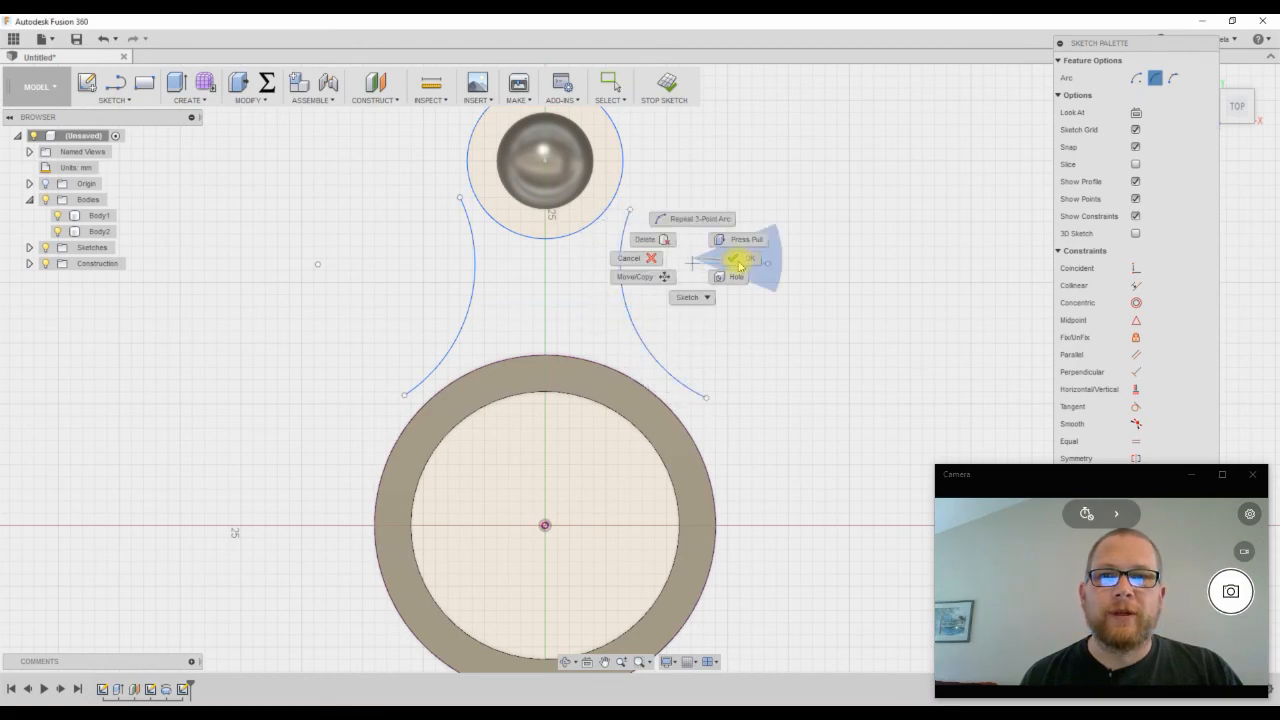
left_click(744, 262)
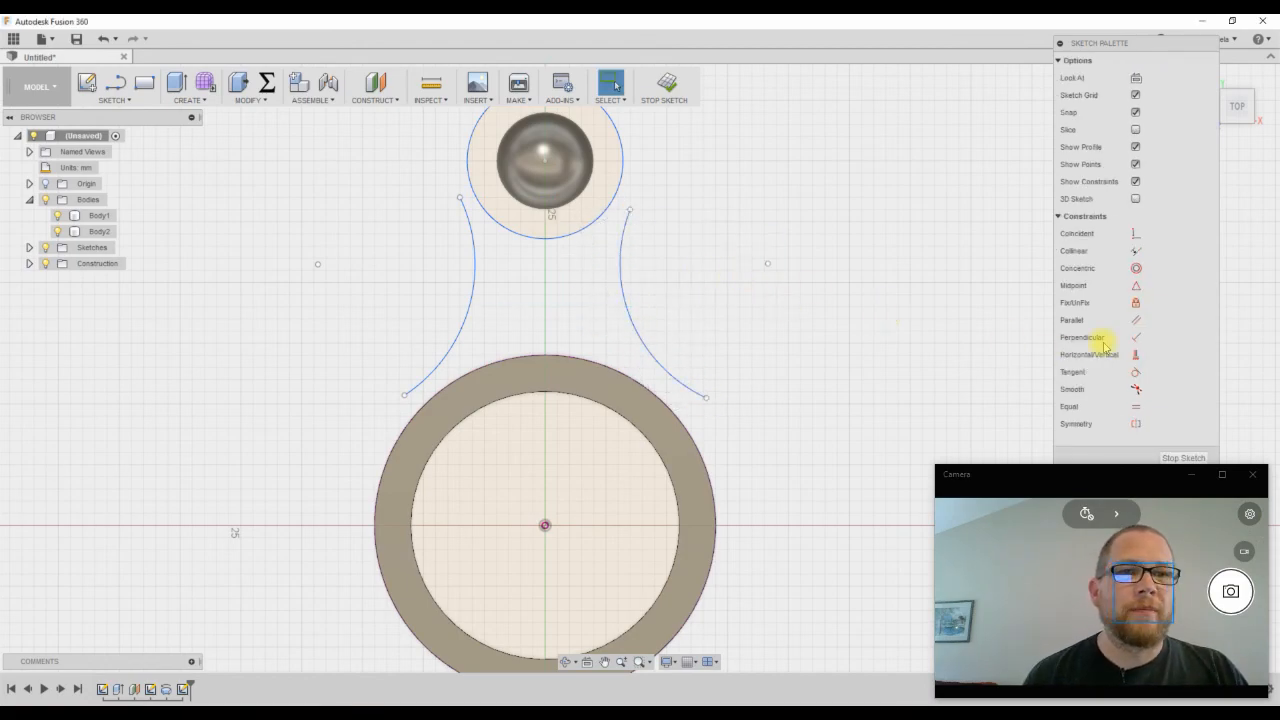
Make both side arcs tangent to the circle around the ball
left_click(1137, 373)
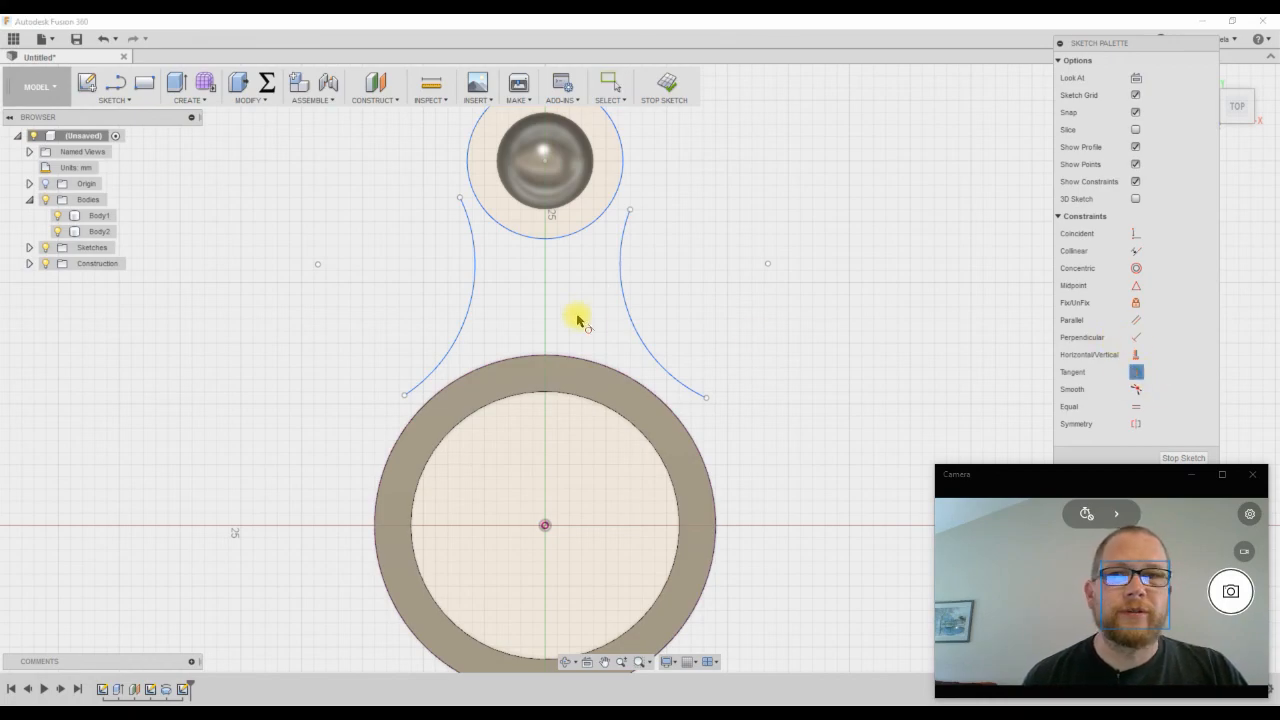
left_click(469, 216)
left_click(486, 214)
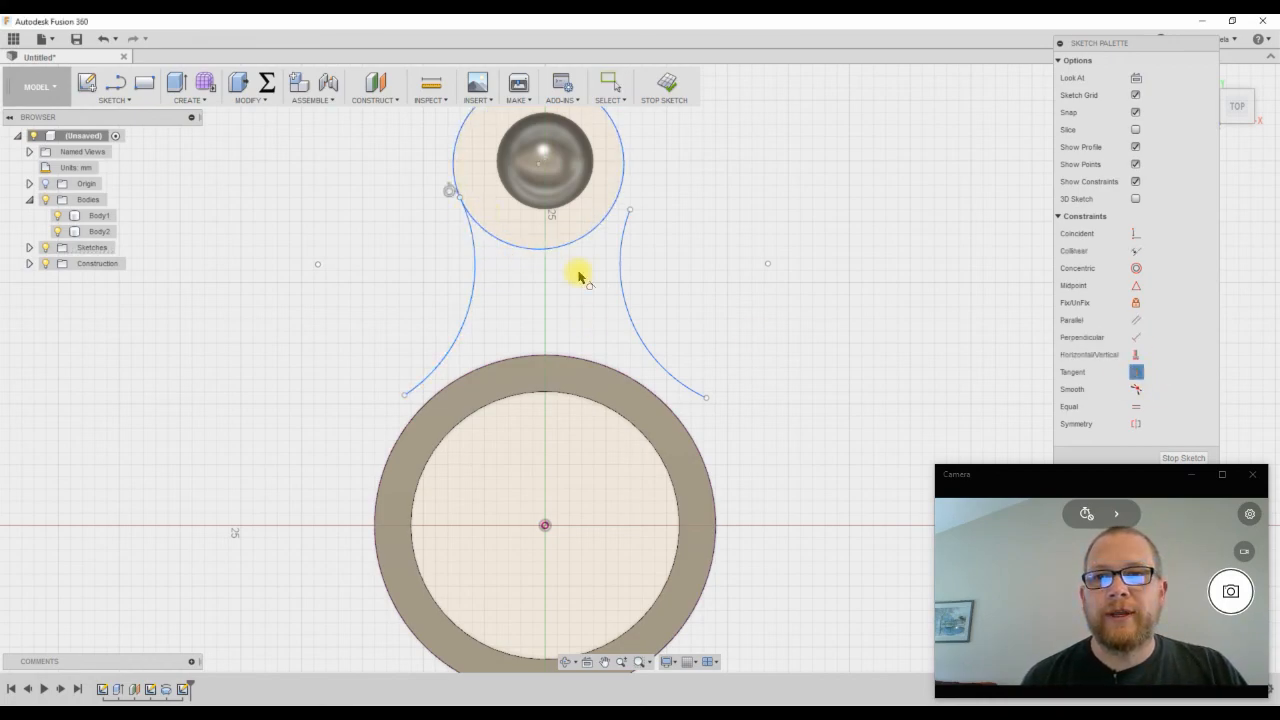
left_click(621, 228)
left_click(609, 208)
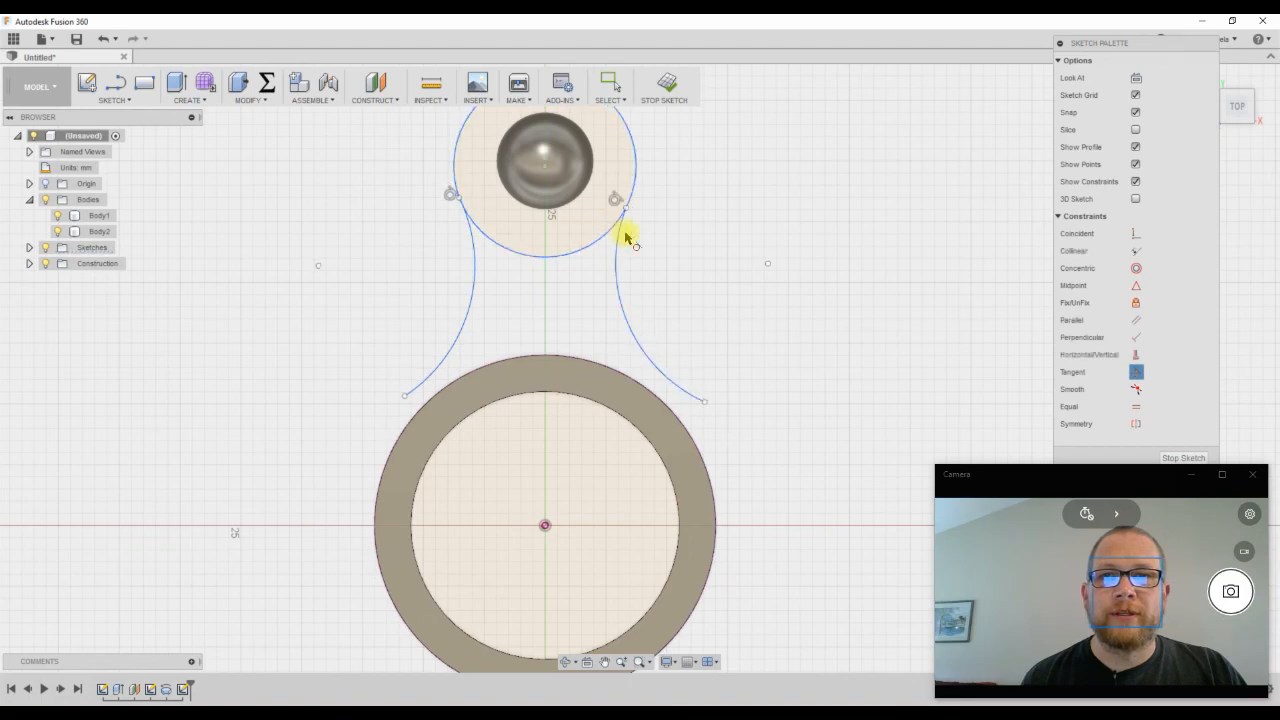
Make the lower portions of both side arcs tangent to the ring's projected outer edge
left_click(418, 397)
left_click(429, 405)
left_click(698, 401)
left_click(674, 414)
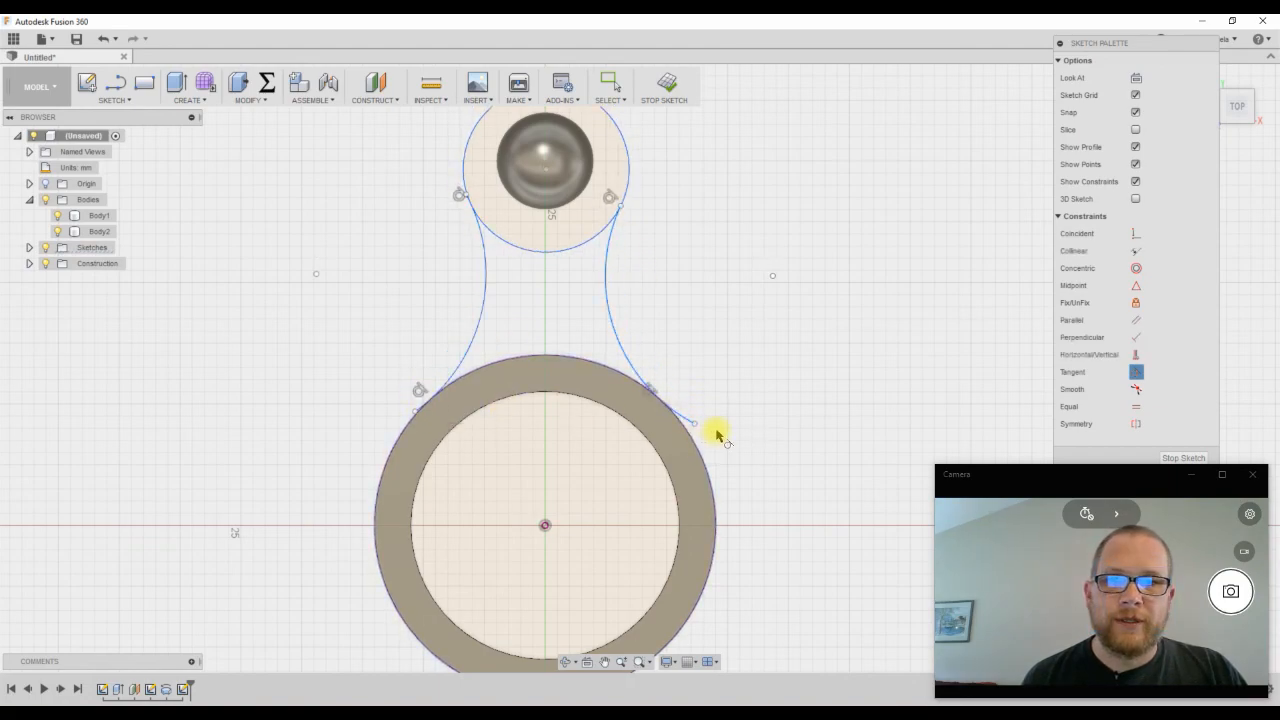
right_click(766, 400)
left_click(802, 400)
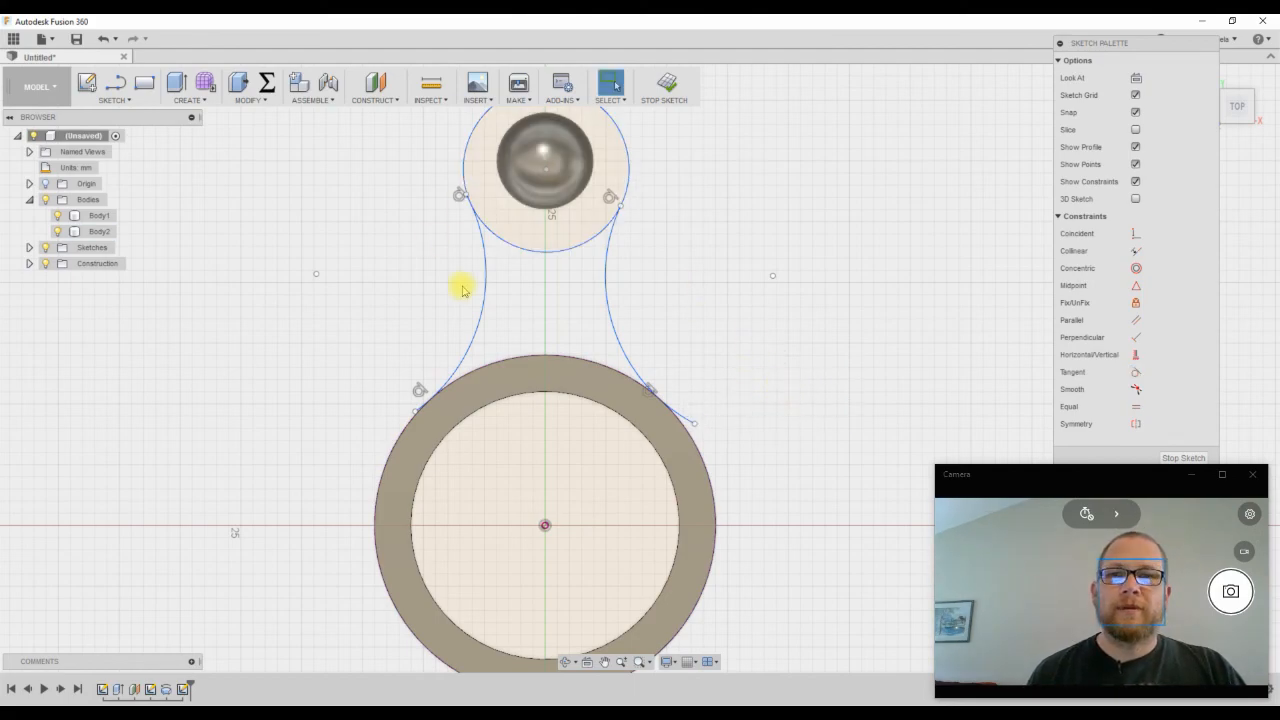
Make the upper endpoints of both side arcs coincident with the circle around the ball
left_click(1136, 233)
left_click(626, 203)
left_click(621, 198)
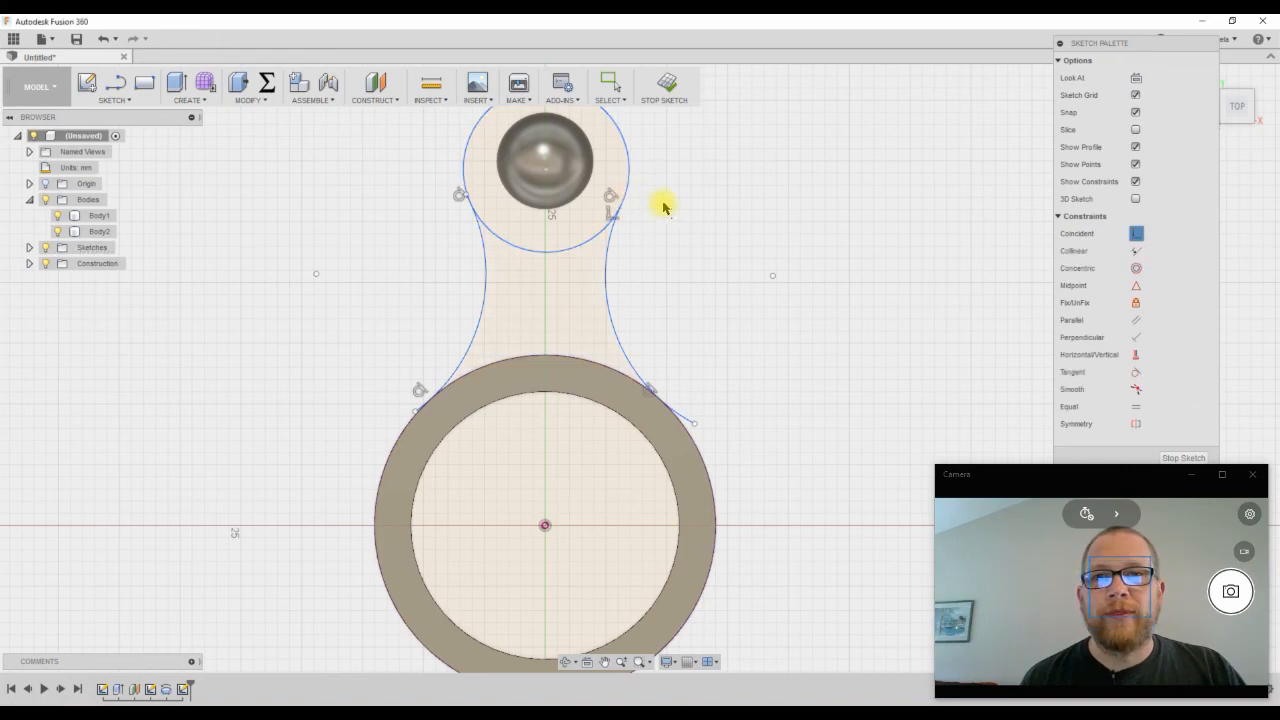
left_click(468, 200)
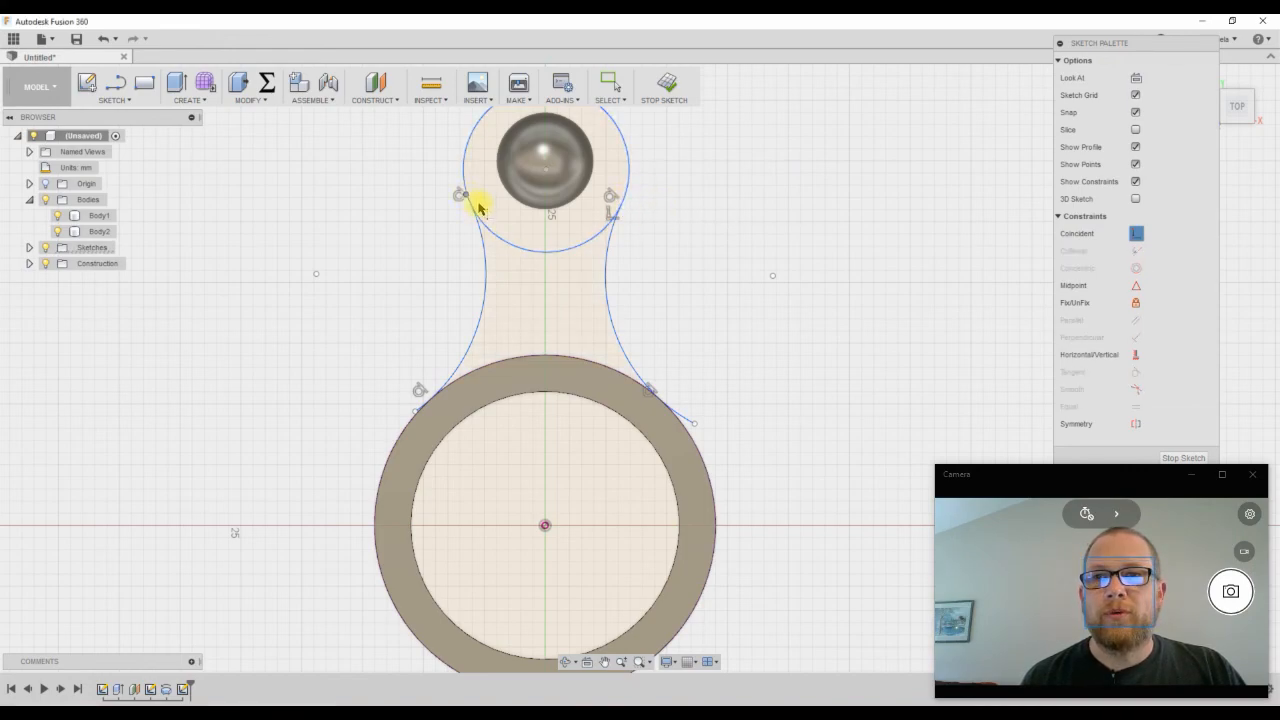
left_click(490, 262)
Make the lower endpoints of both side arcs coincident with the ring's projected outer edge
left_click(416, 417)
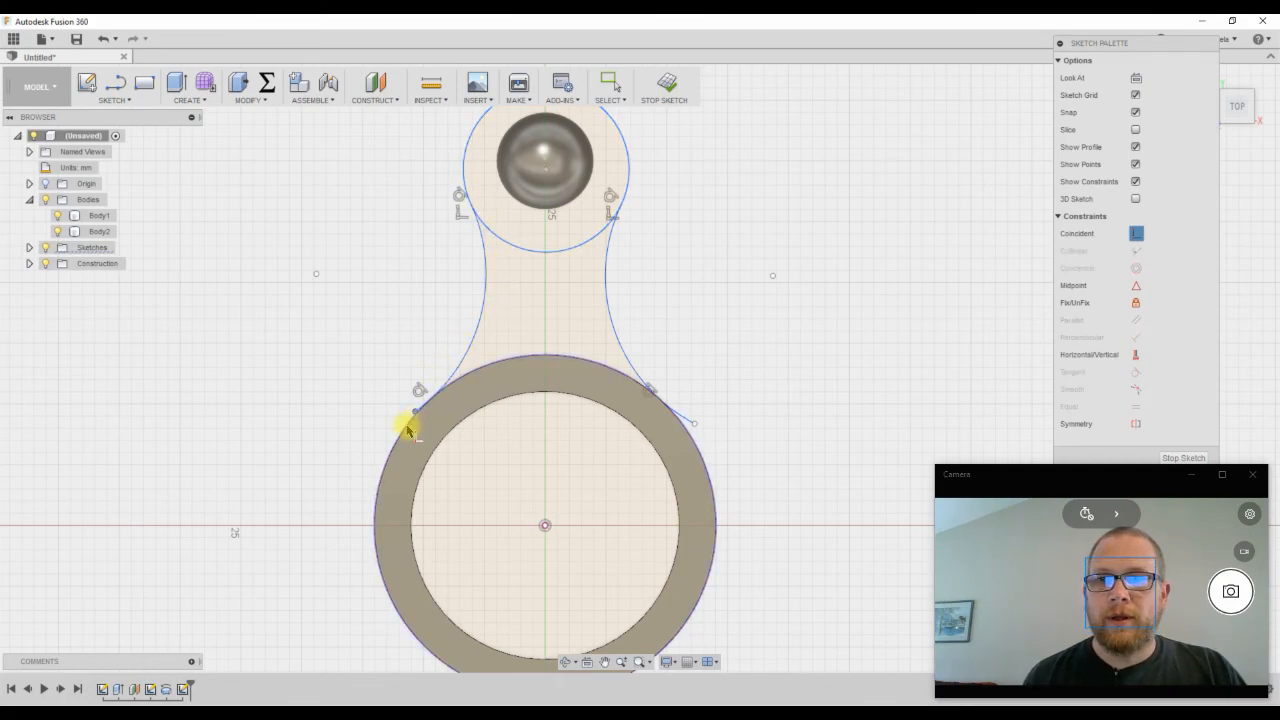
left_click(411, 429)
left_click(696, 426)
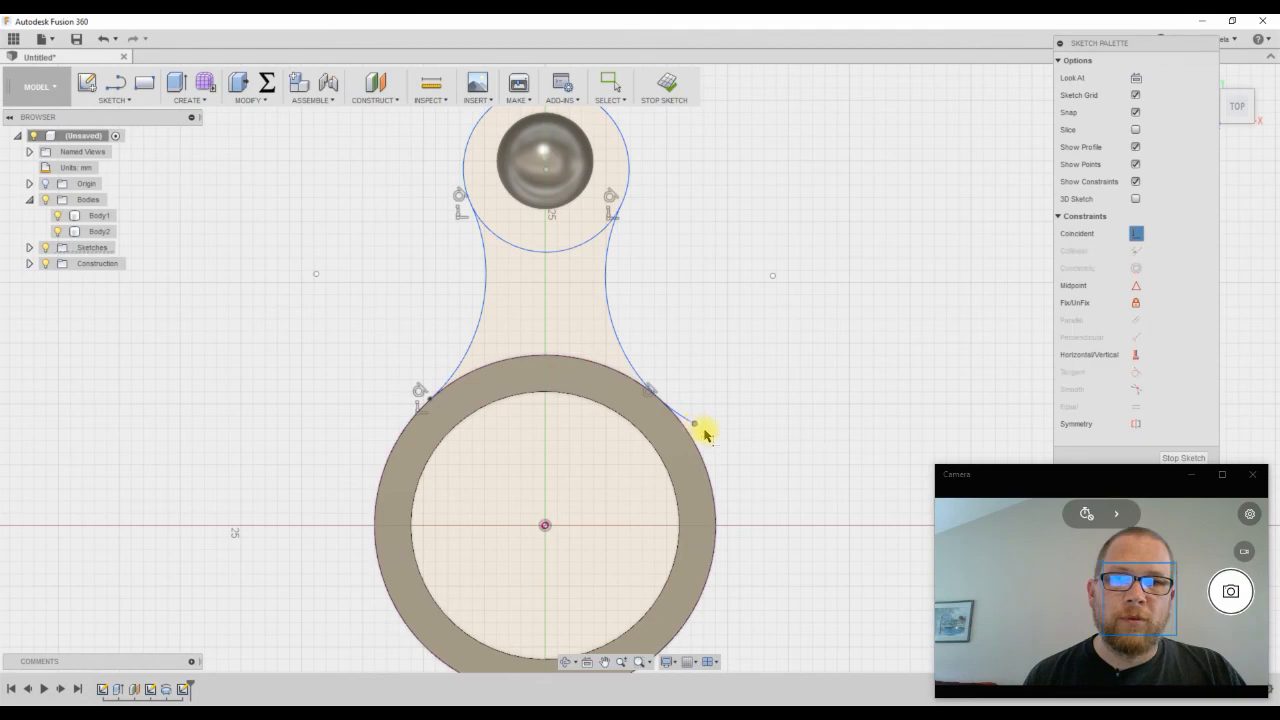
left_click(697, 440)
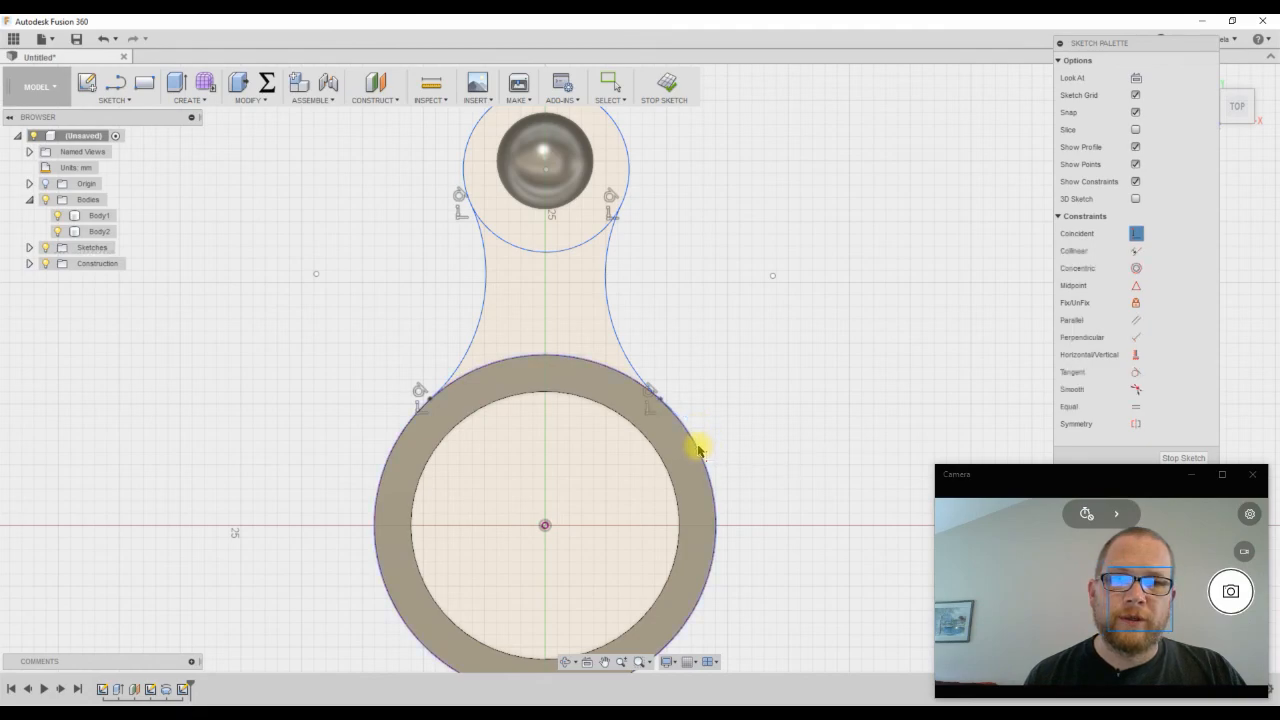
right_click(725, 360)
left_click(773, 356)
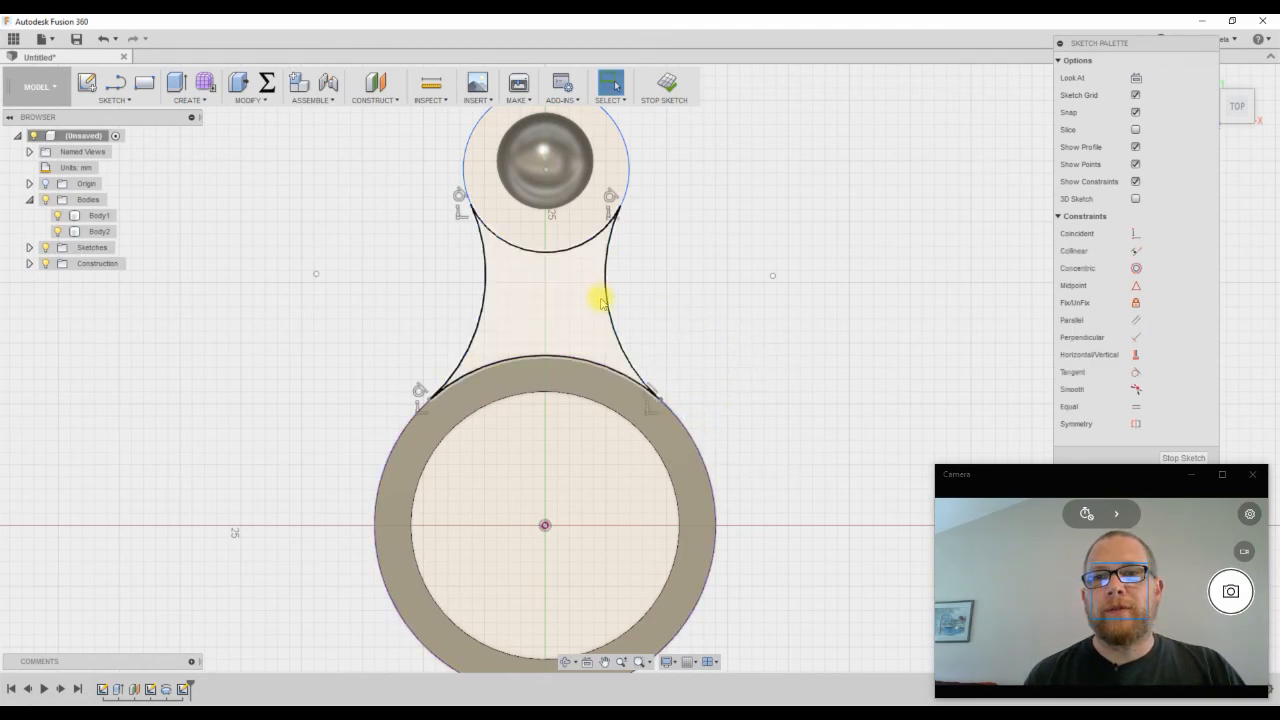
Pull the right side arc inward toward the vertical axis to test how freely the arm outline moves
left_click_drag(607, 305, 574, 271)
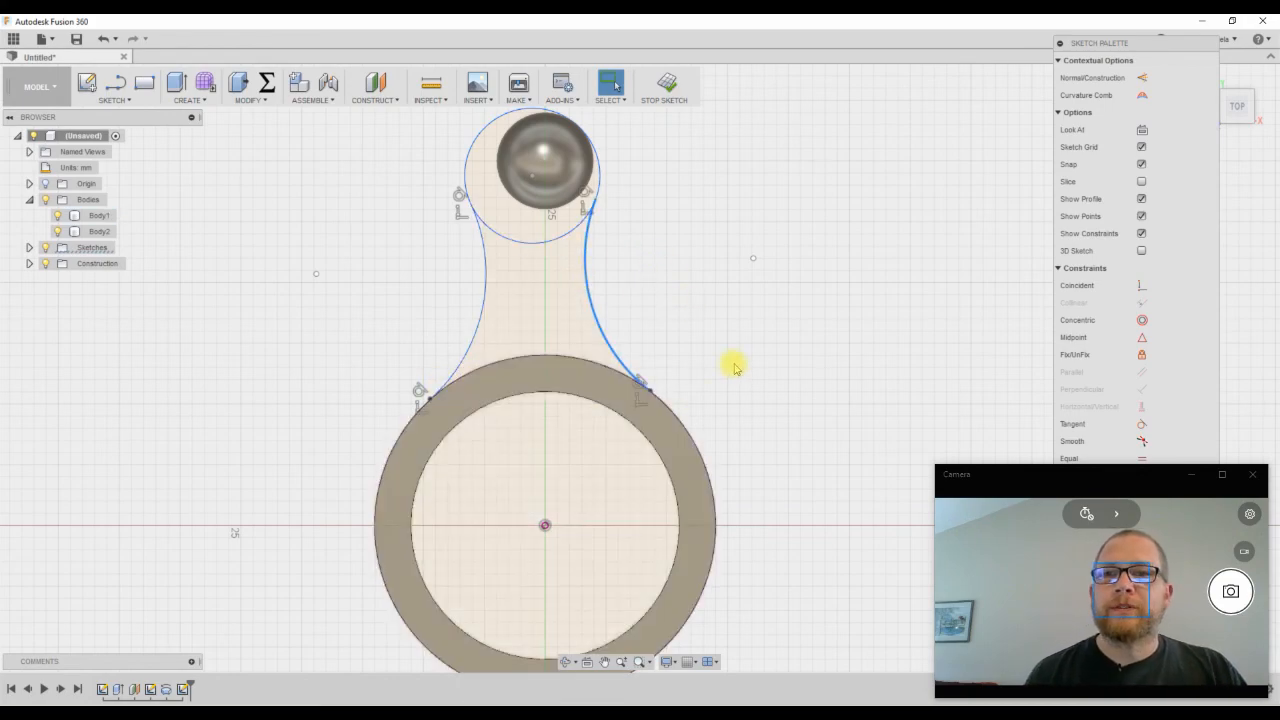
middle_click_drag(740, 352, 722, 372, "shift")
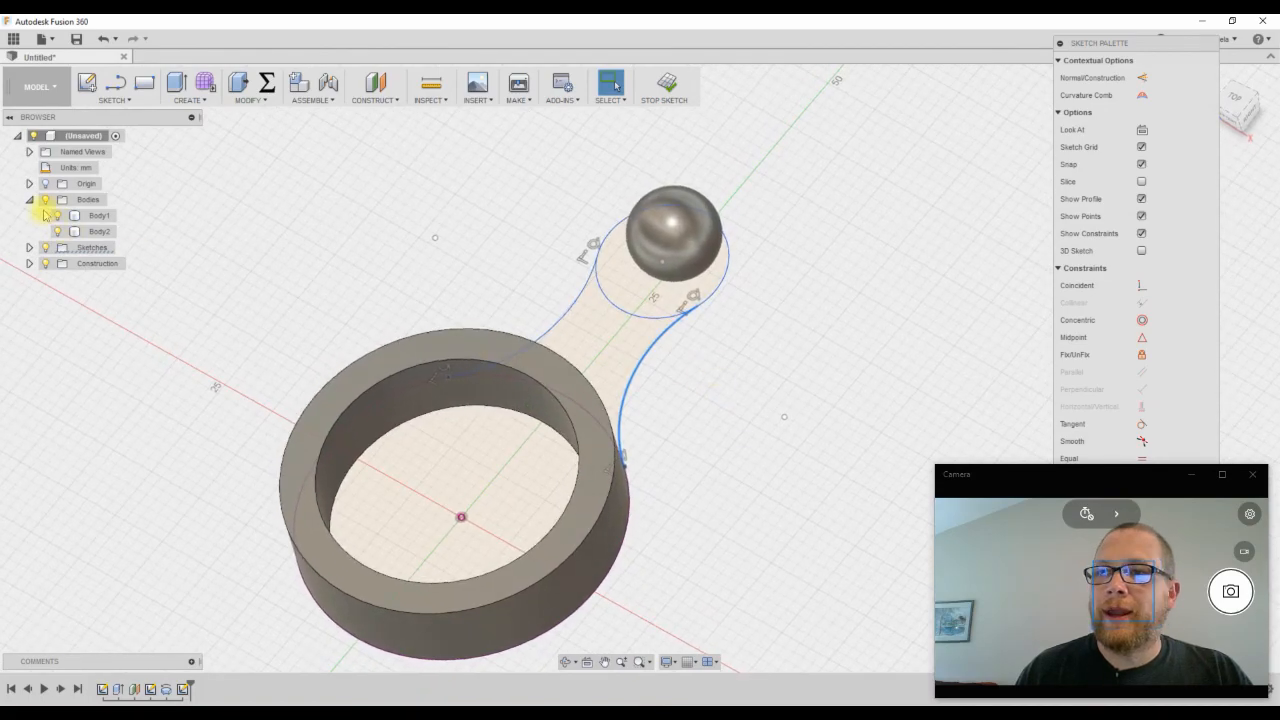
left_click(30, 248)
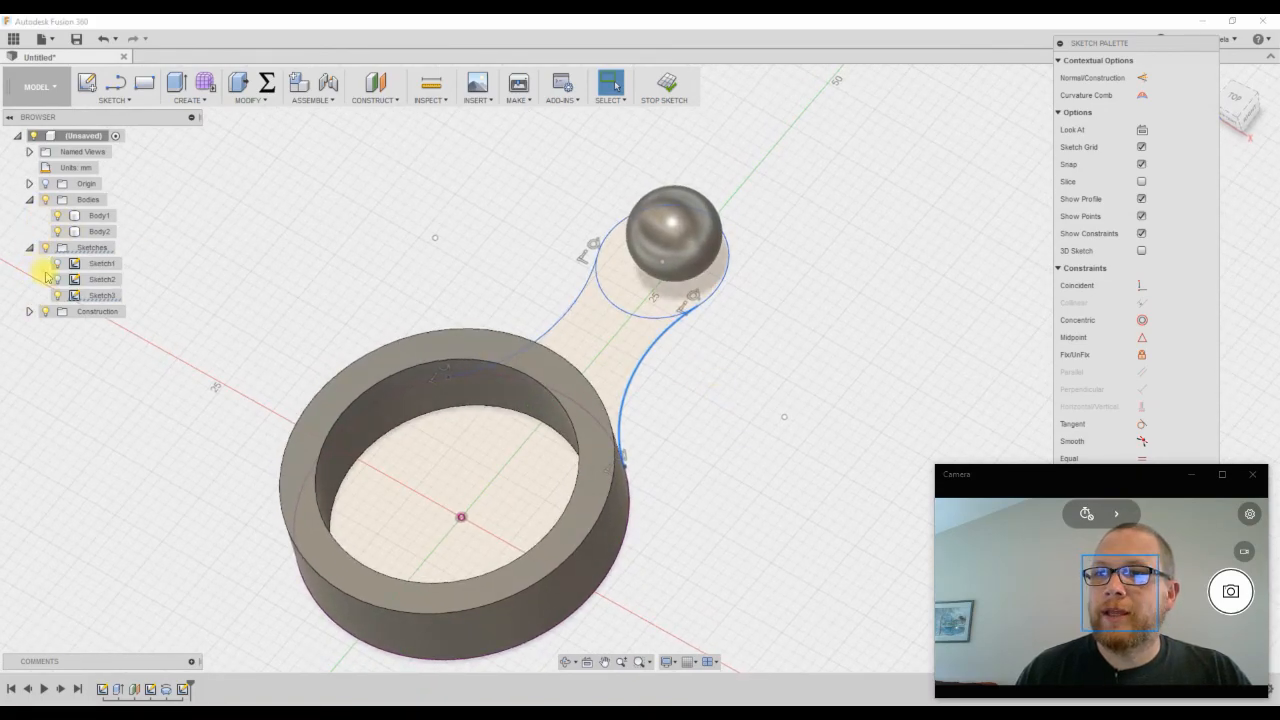
left_click(57, 280)
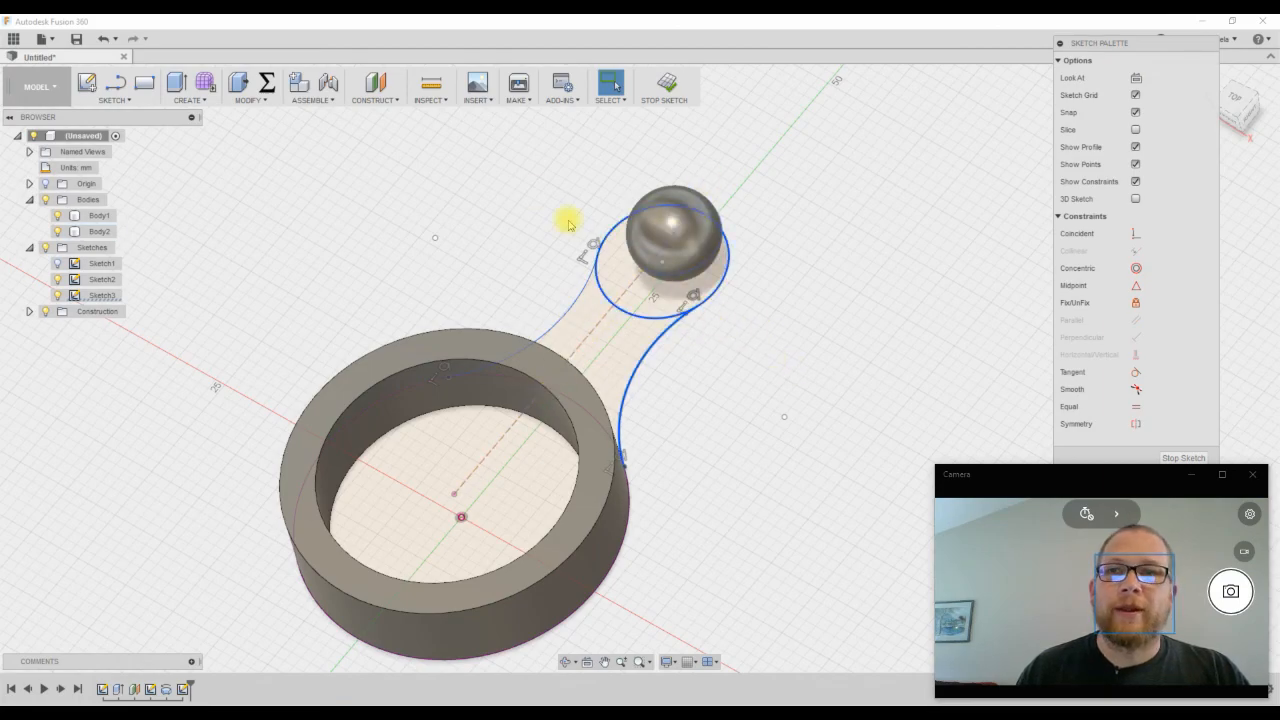
left_click(113, 99)
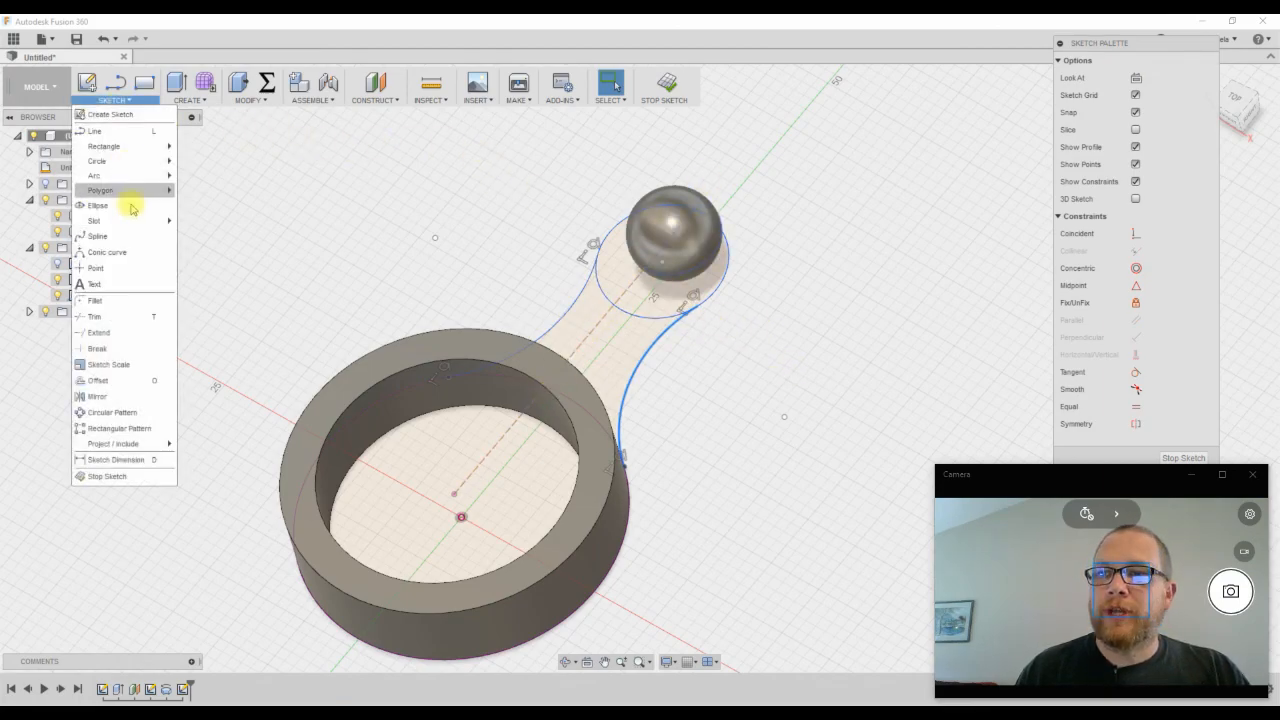
left_click(596, 335)
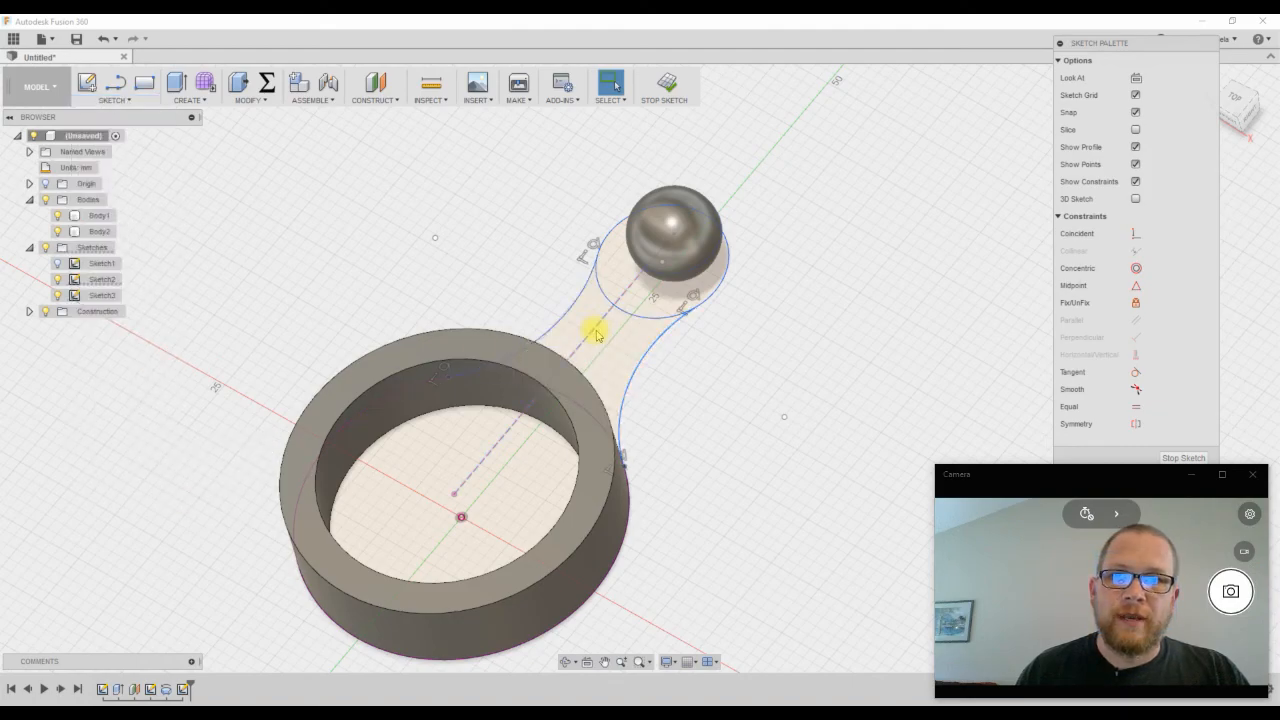
right_click(758, 362)
left_click(768, 364)
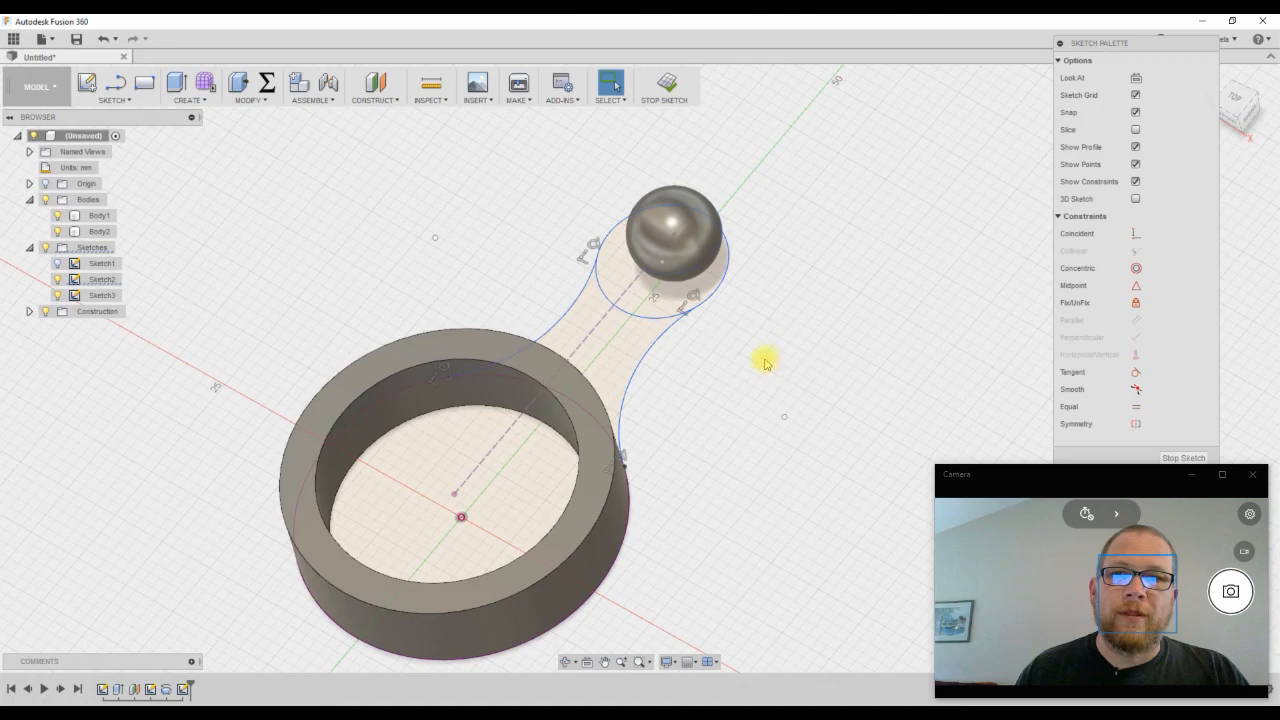
middle_click_drag(360, 229, 330, 240, "shift")
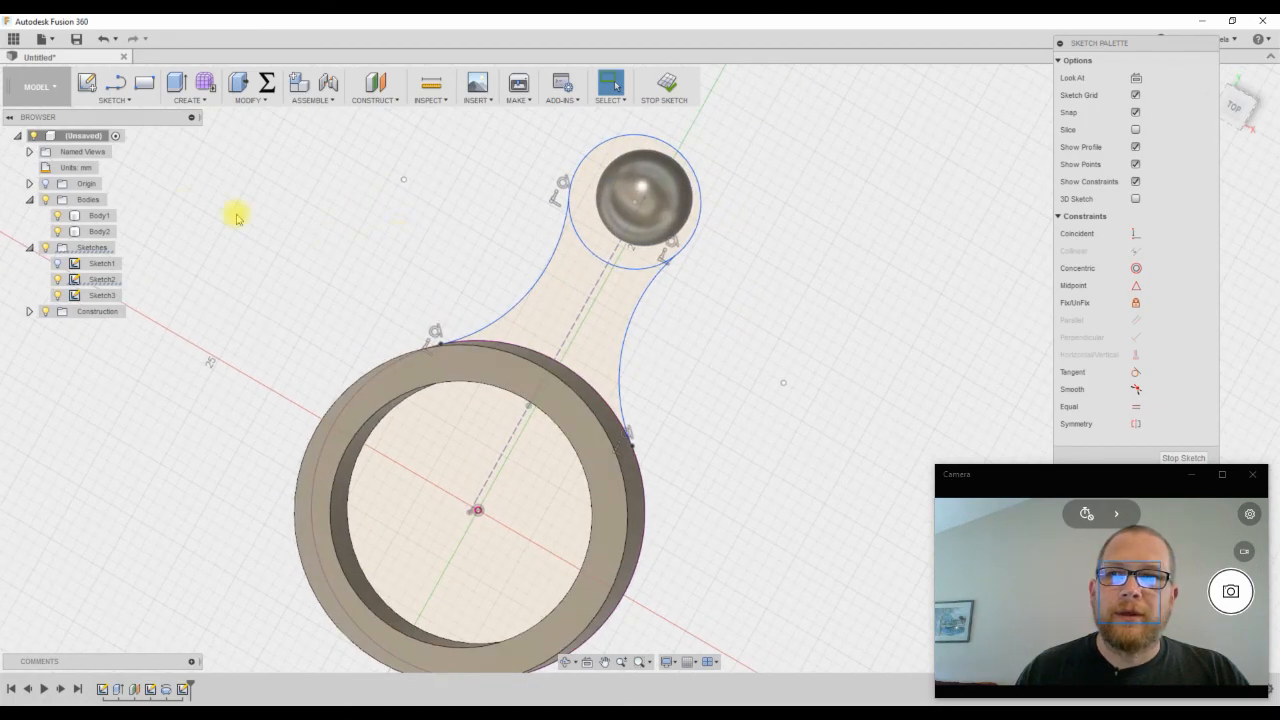
left_click(58, 280)
Hide the ball body to expose the centre of the circle around it
middle_click_drag(628, 317, 552, 262, "shift")
left_click(1238, 108)
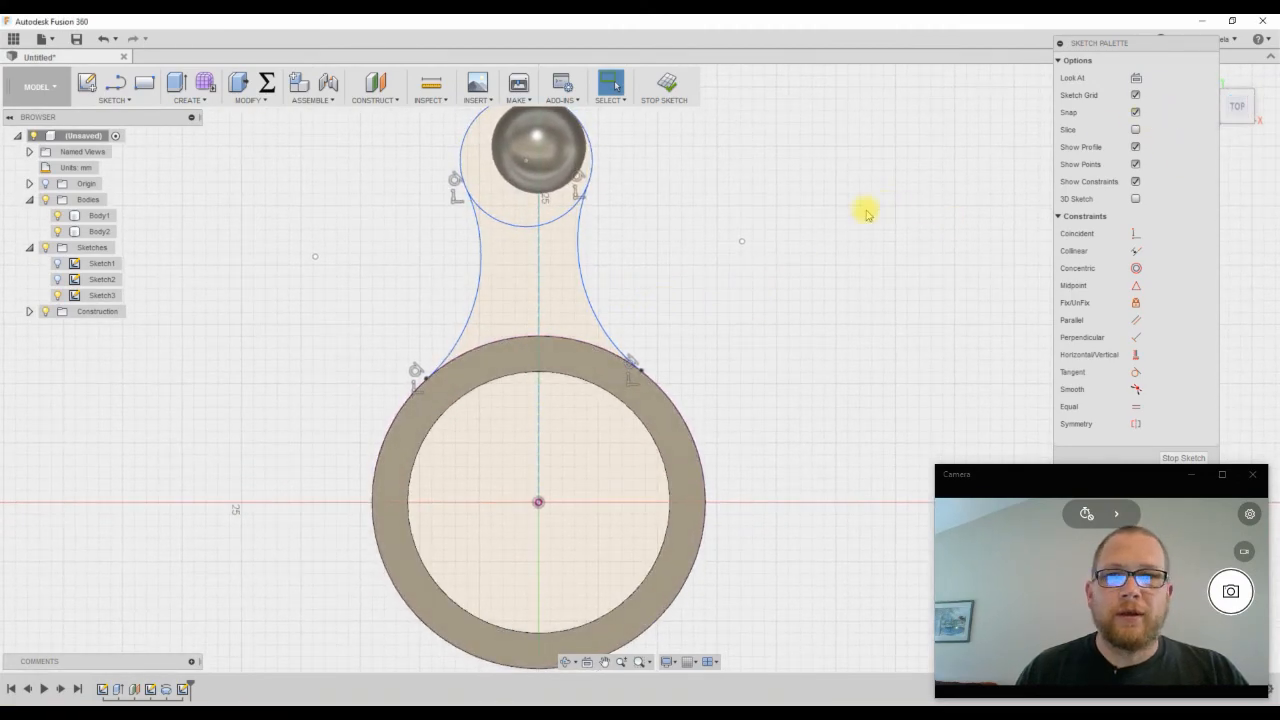
scroll(549, 214, "up", 1)
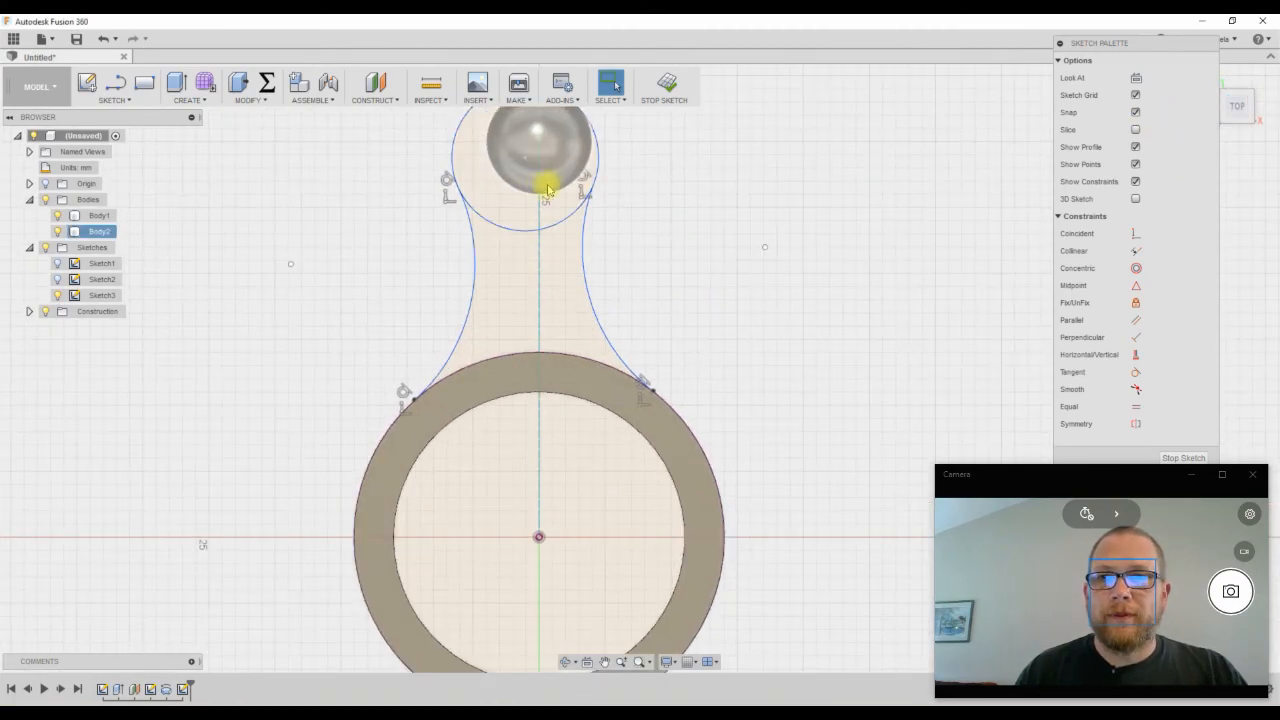
left_click(57, 231)
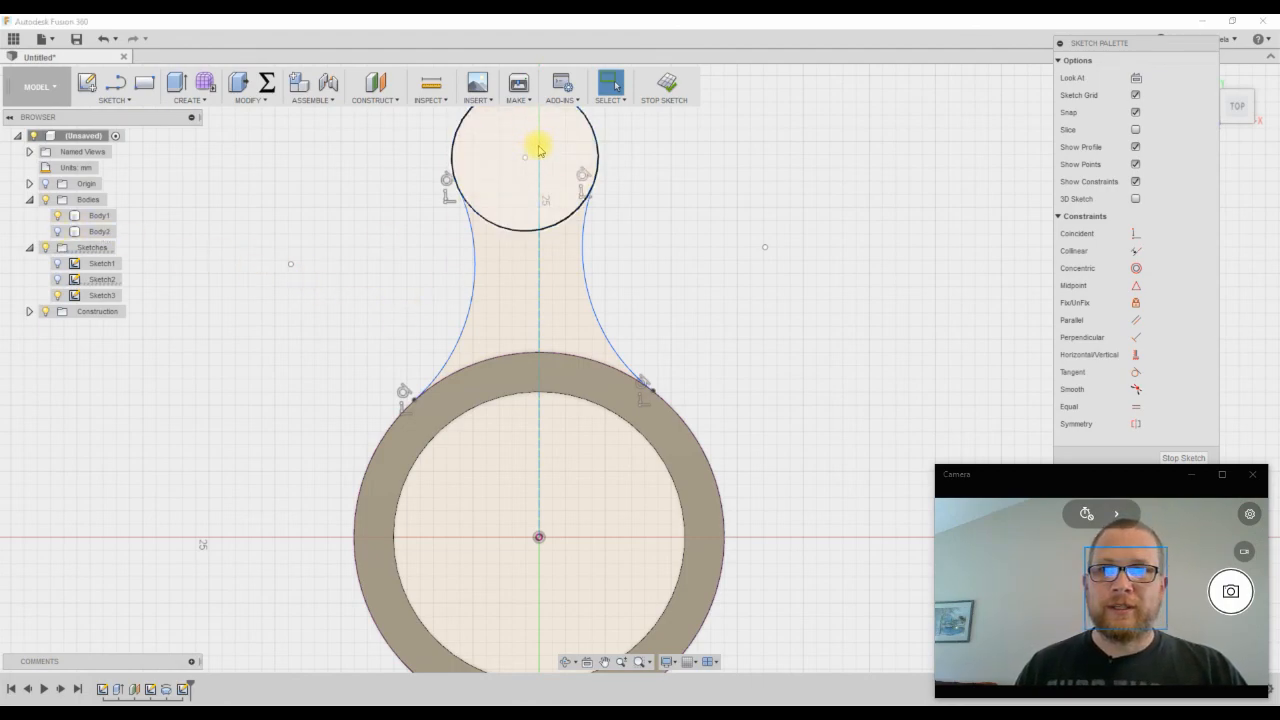
left_click(1136, 233)
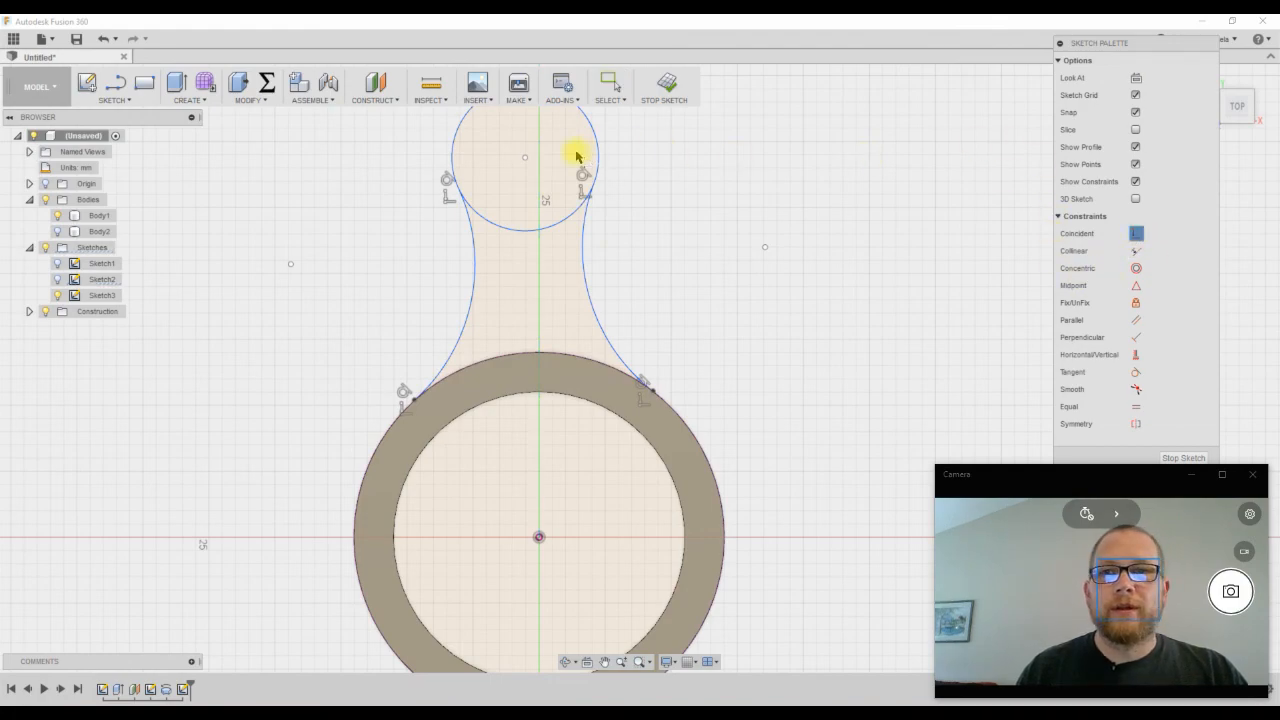
left_click(525, 158)
mouse_move(548, 170)
middle_mouse_down("shift")
mouse_move(680, 229)
mouse_move(679, 262)
middle_mouse_up("shift")
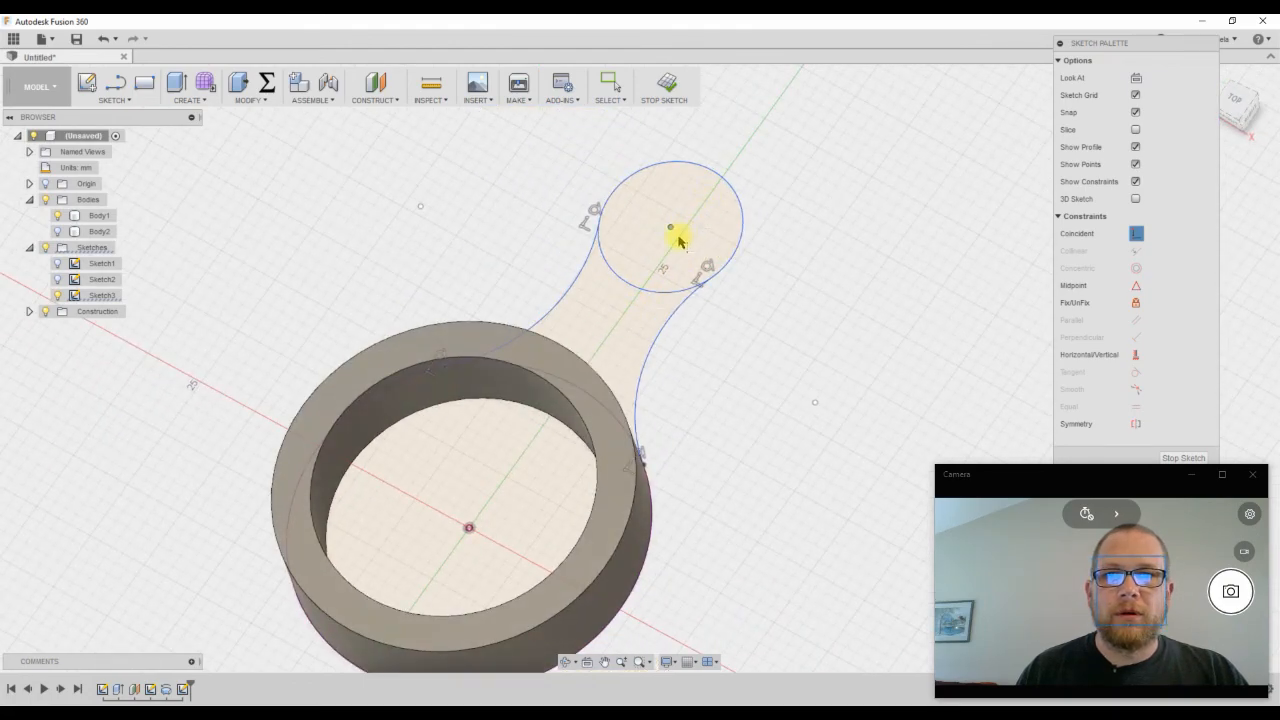
middle_click_drag(711, 269, 765, 279, "shift")
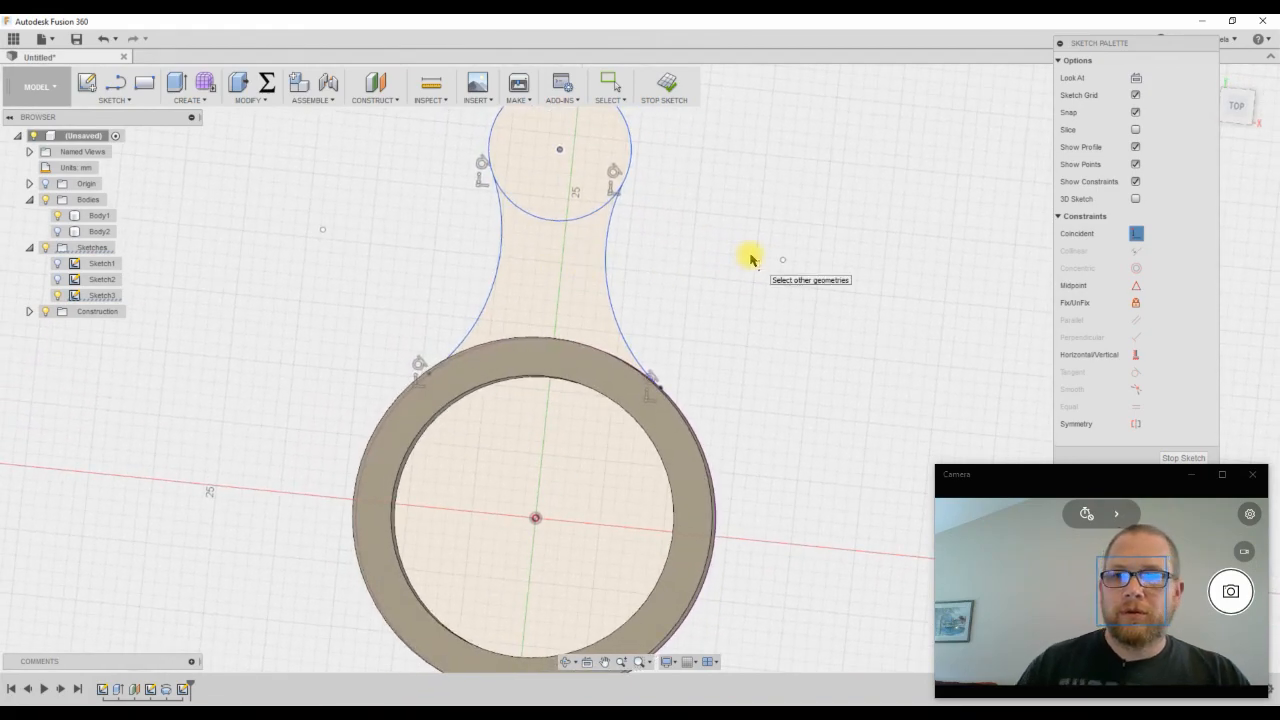
key("Escape")
Show Sketch2 with the ball body hidden and project its dashed construction line into the active arm sketch
mouse_move(757, 280)
middle_mouse_down("shift")
mouse_move(757, 295)
mouse_move(717, 283)
middle_mouse_up("shift")
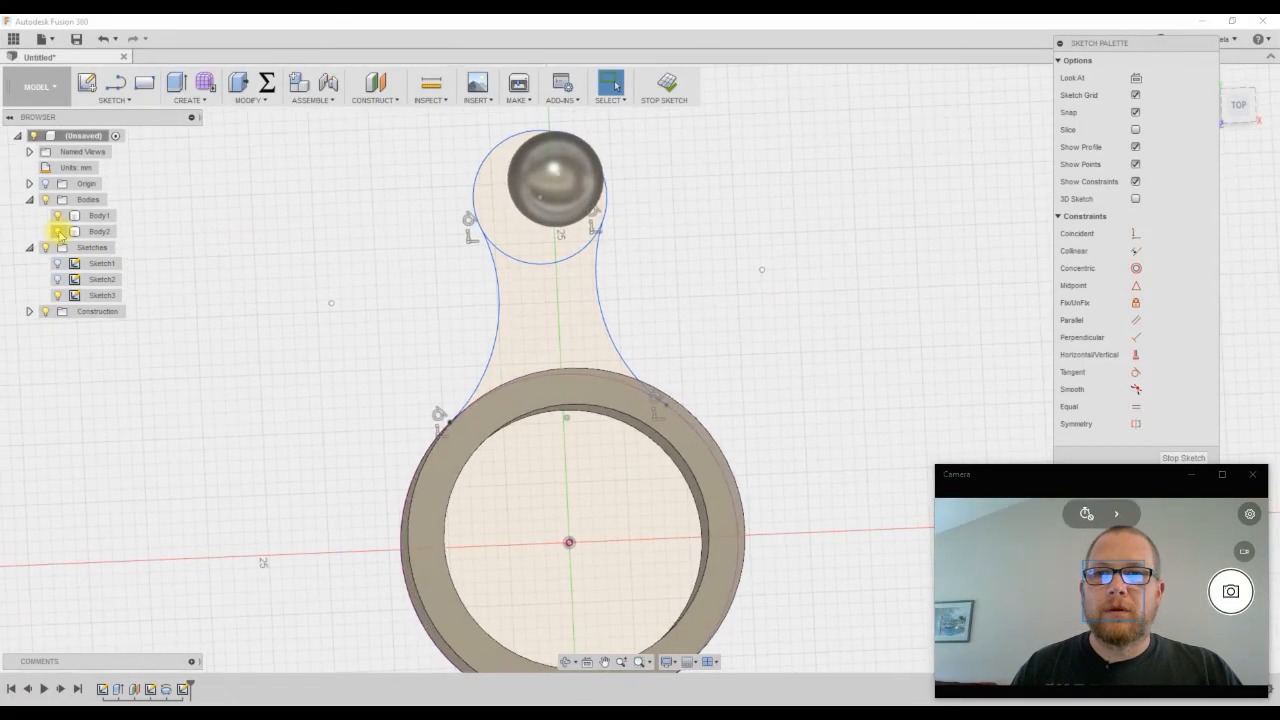
left_click(59, 232)
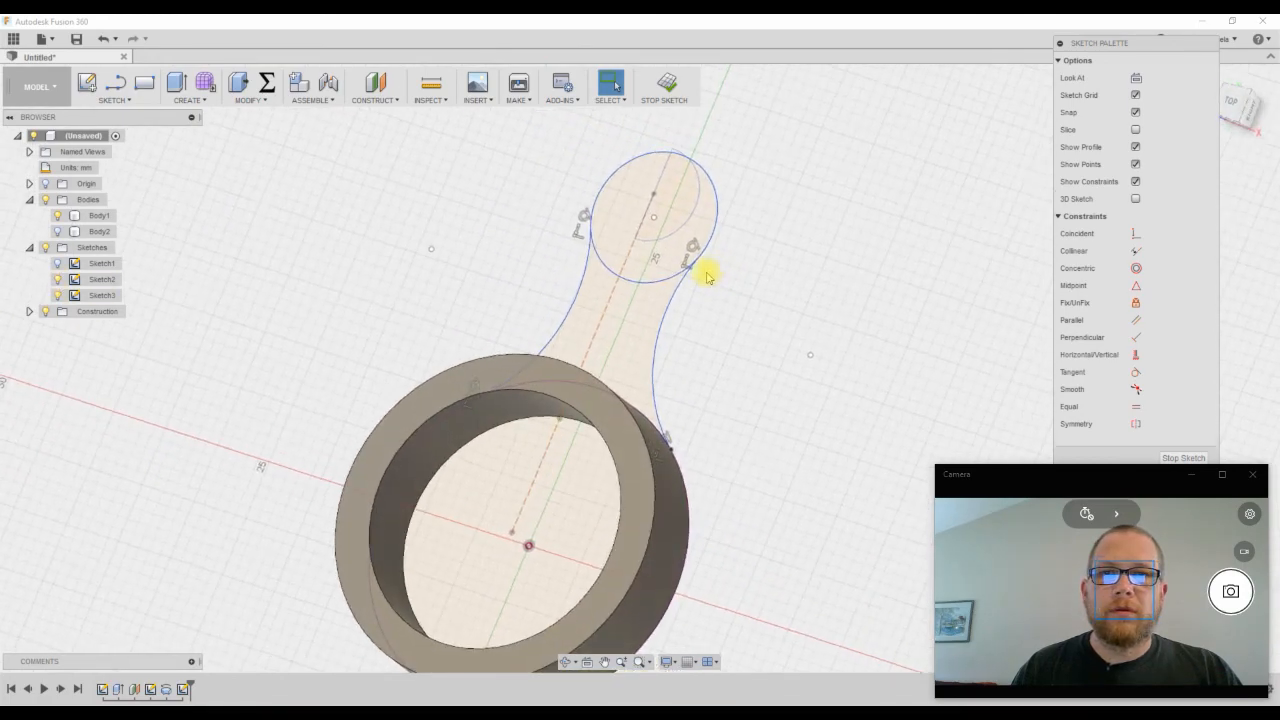
left_click(118, 99)
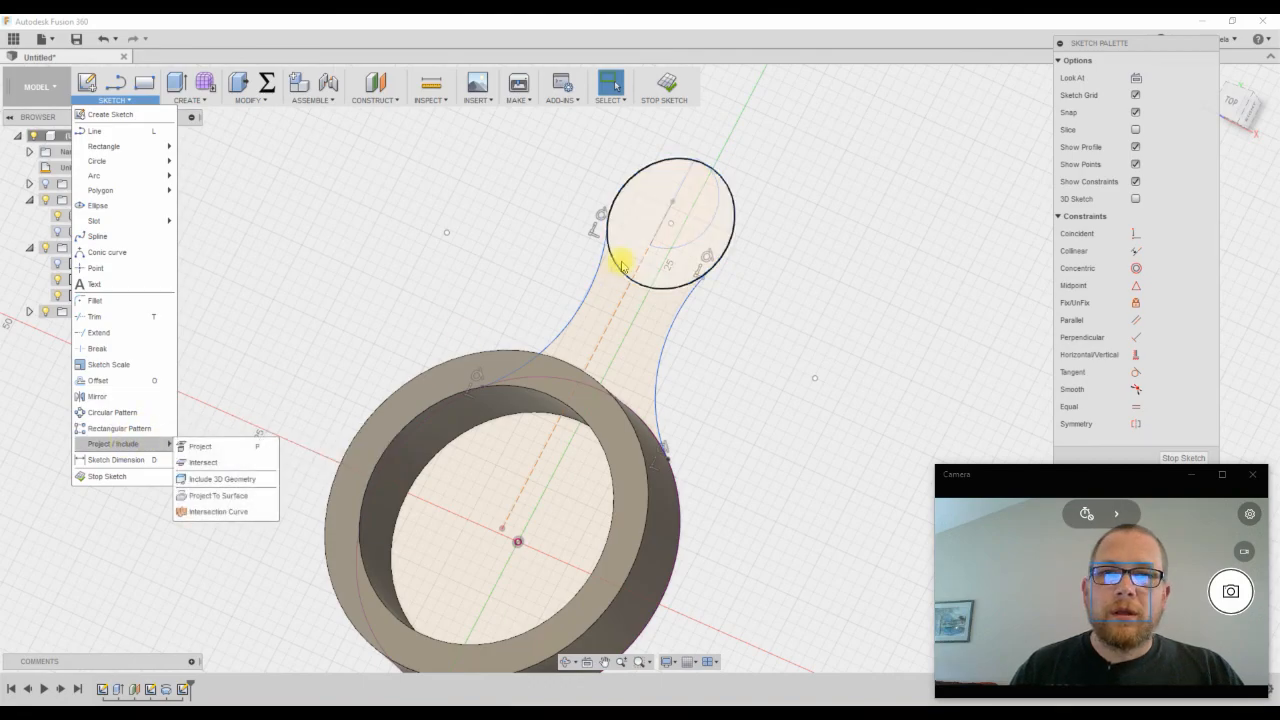
left_click(622, 300)
right_click(806, 284)
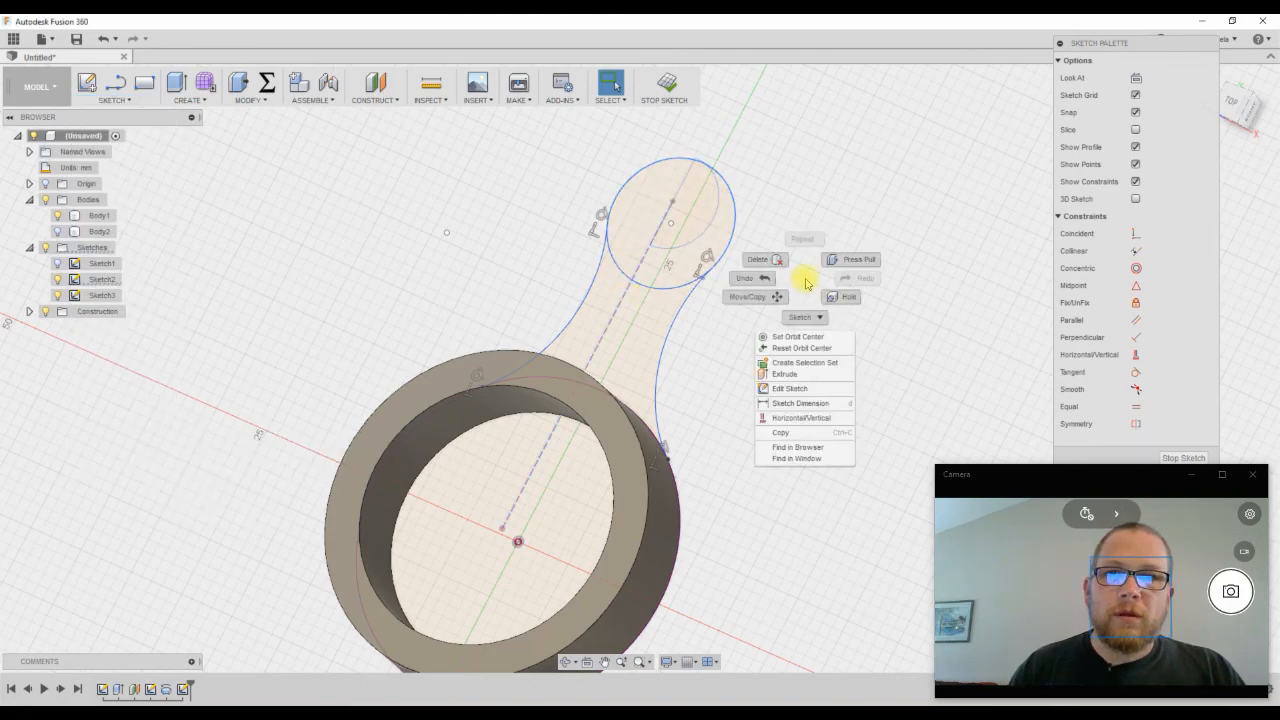
left_click(800, 268)
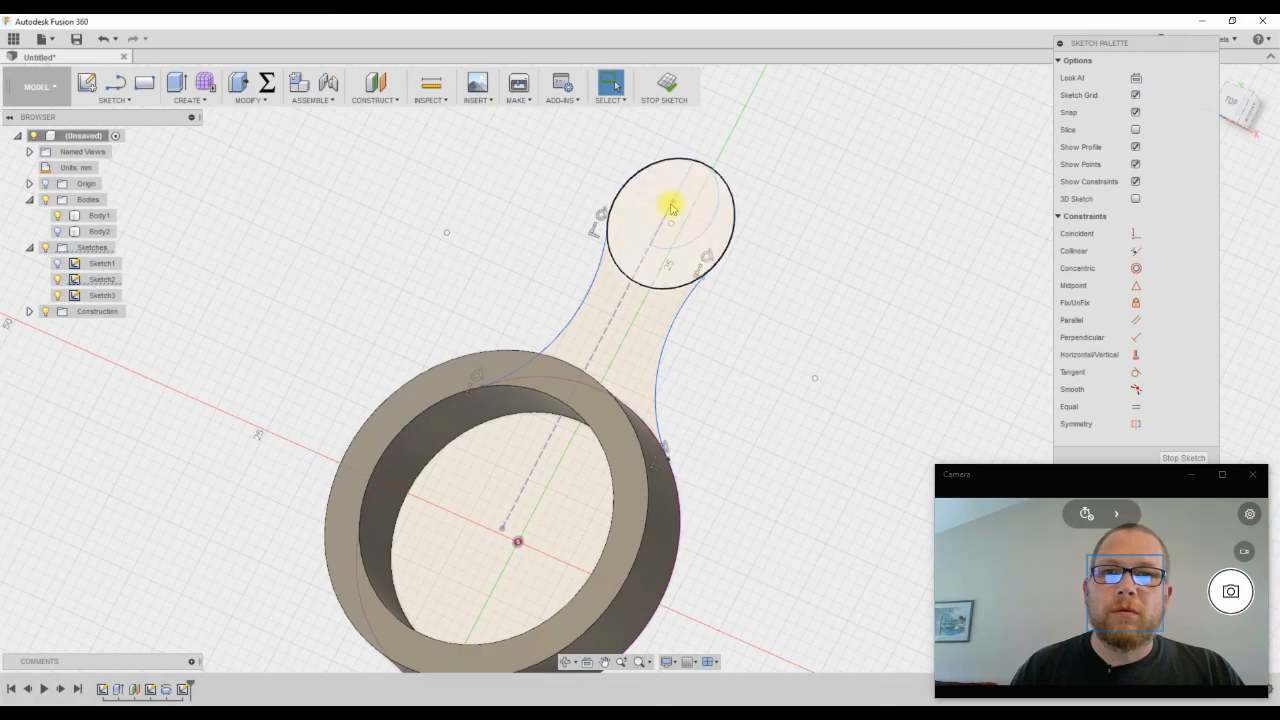
left_click(122, 102)
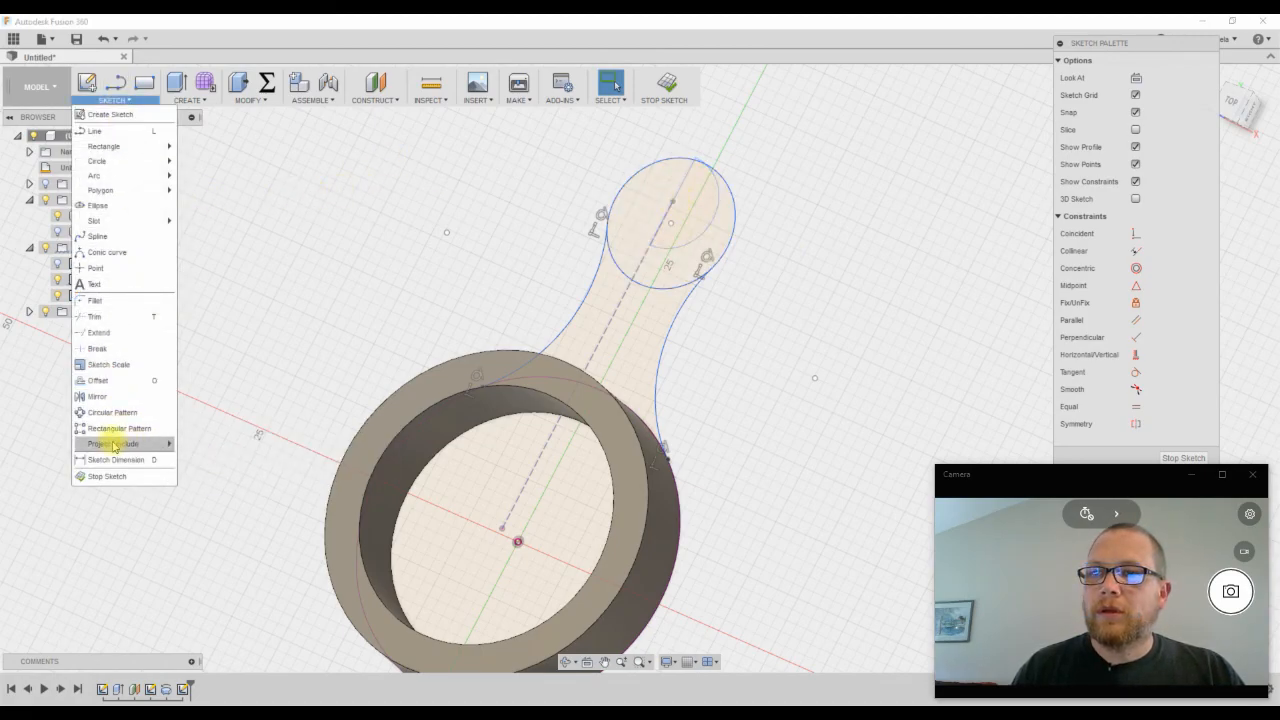
left_click(192, 446)
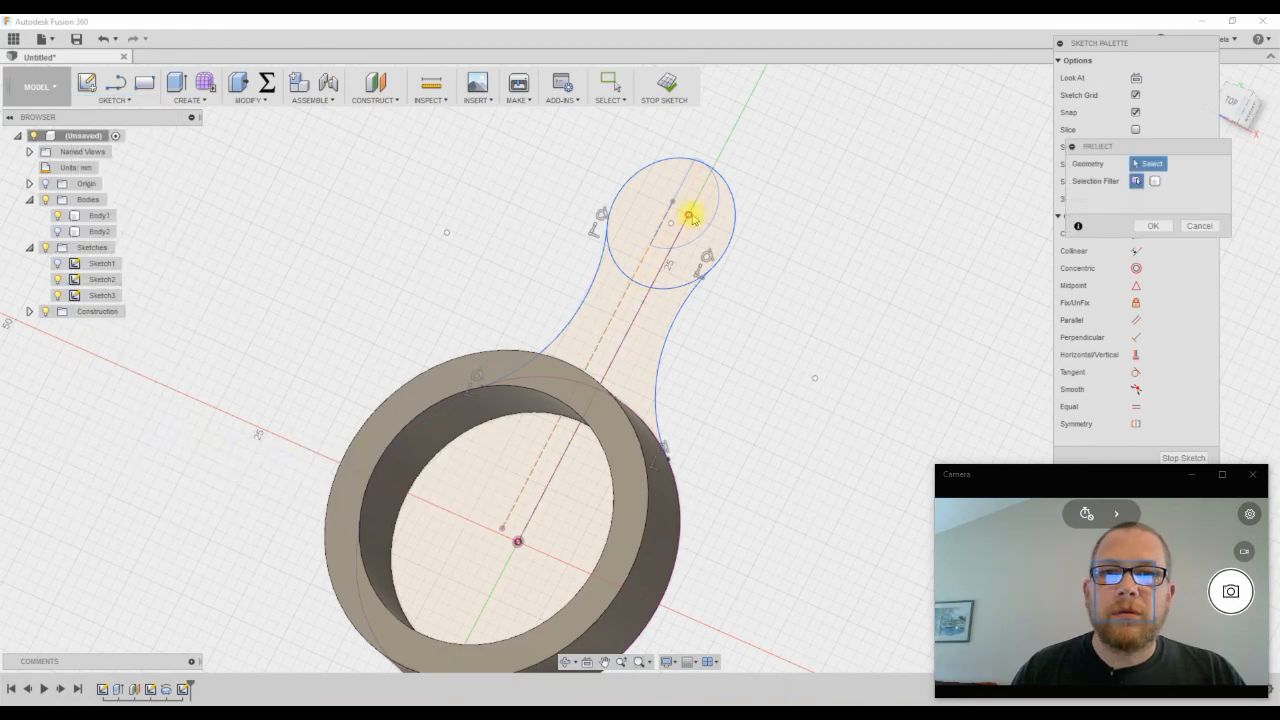
Accept the projection of the arm's centre line into the sketch and hide Sketch2
middle_click_drag(788, 314, 810, 317, "shift")
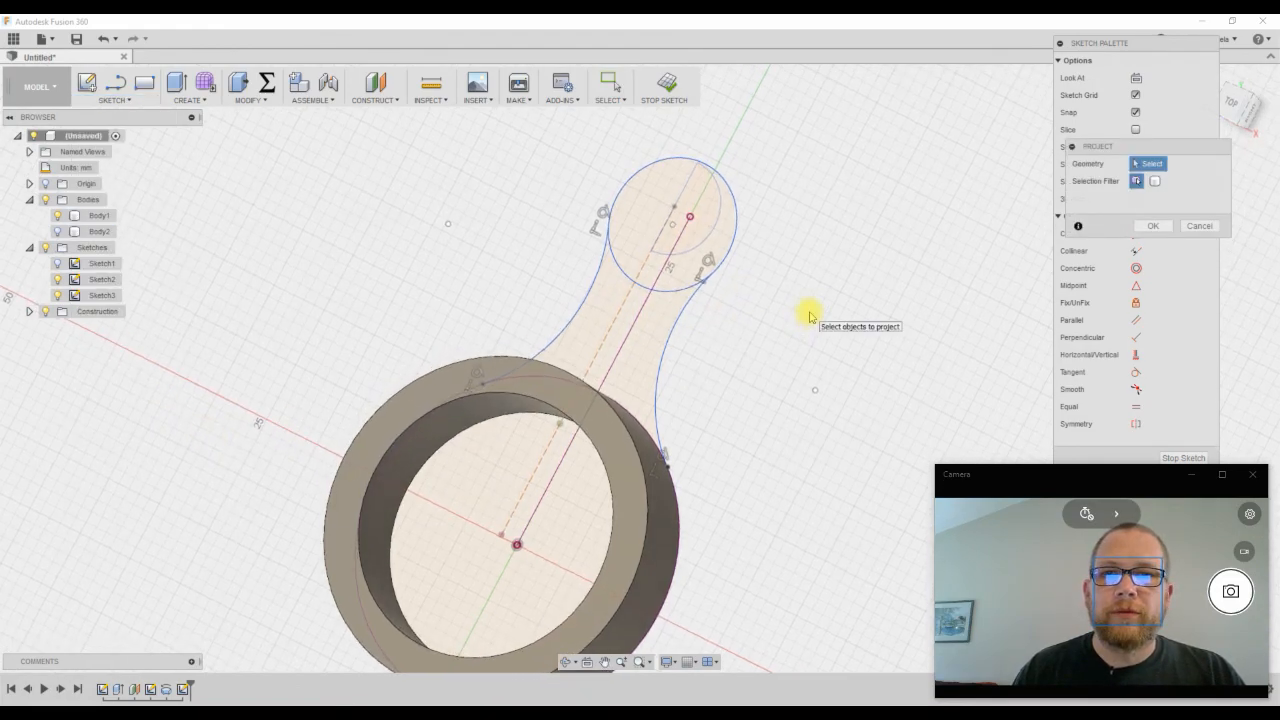
right_click(817, 278)
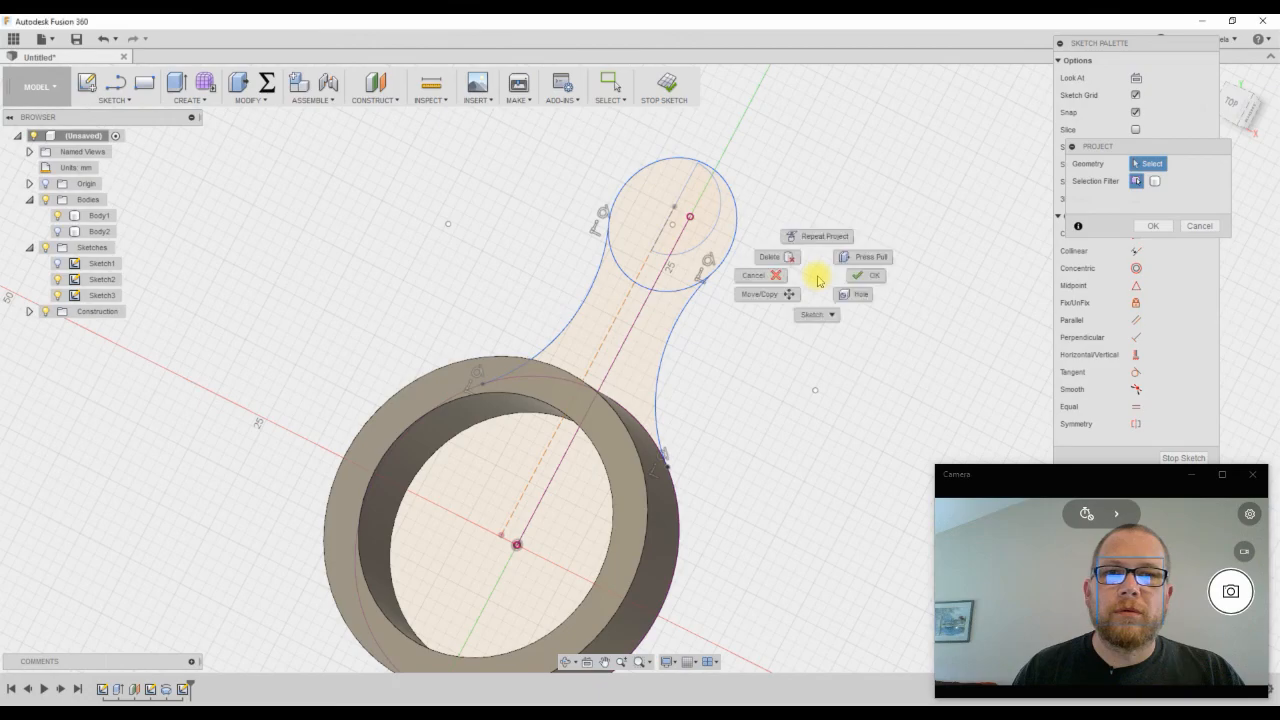
left_click(864, 278)
middle_click_drag(846, 284, 826, 284, "shift")
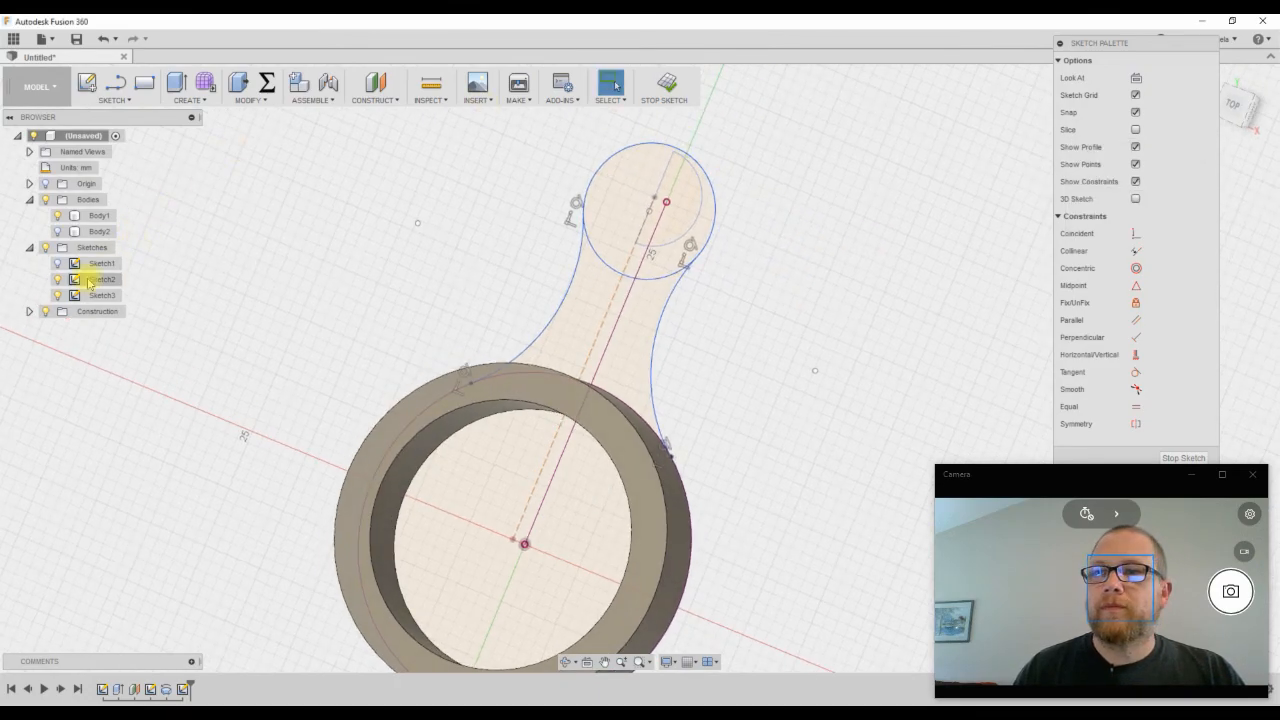
left_click(57, 280)
middle_click_drag(562, 236, 668, 246, "shift")
left_click(1237, 104)
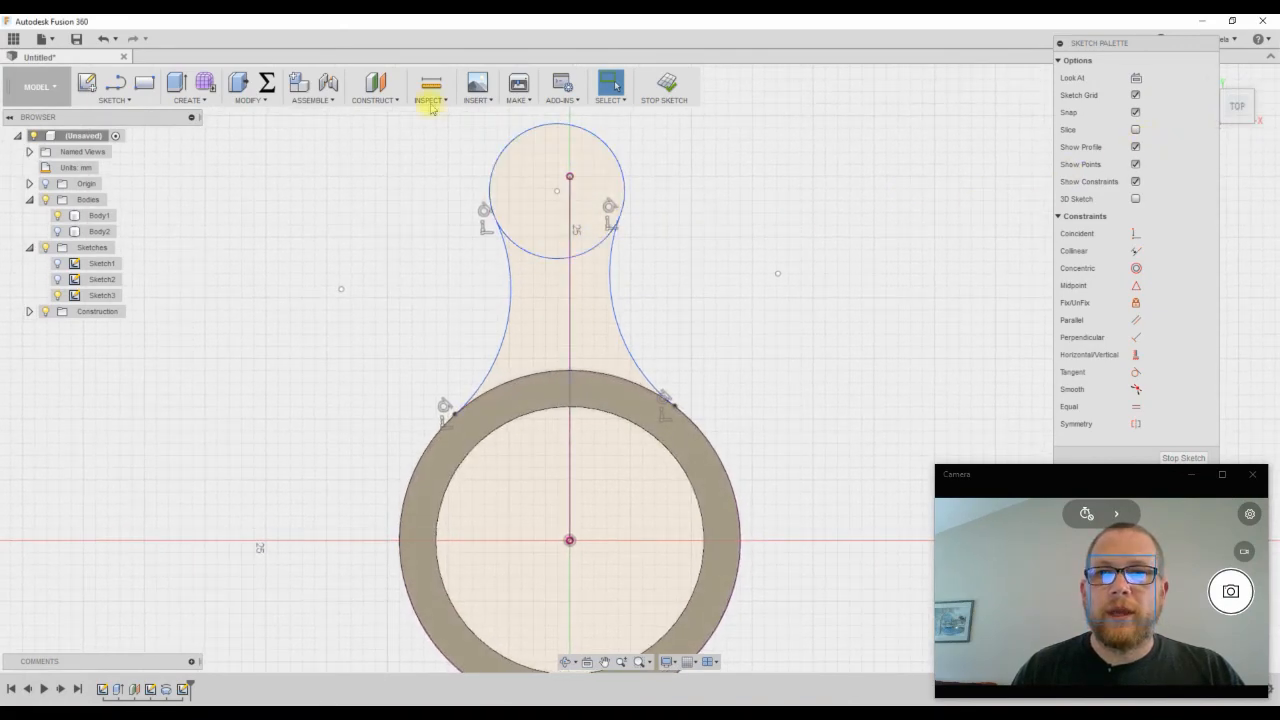
Make the end circle's centre coincident with the outer endpoint of the projected centre line
left_click(1137, 233)
left_click(557, 191)
left_click(569, 177)
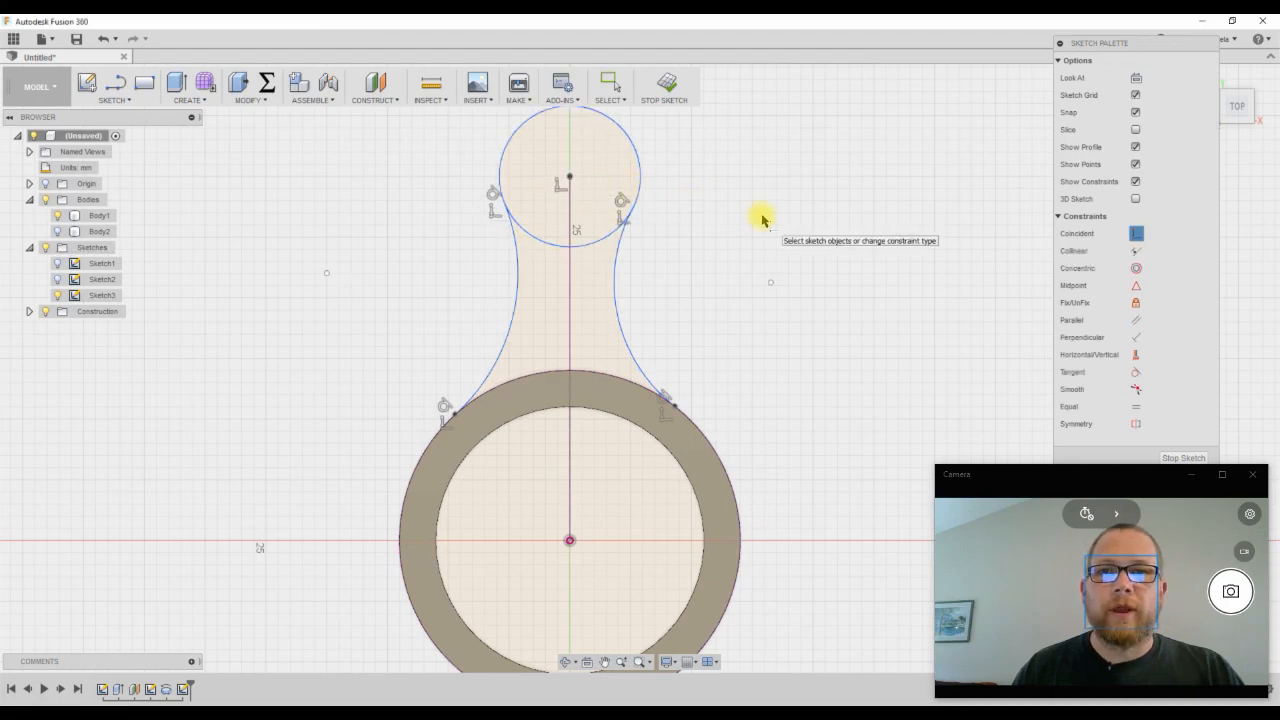
right_click(807, 222)
left_click(811, 233)
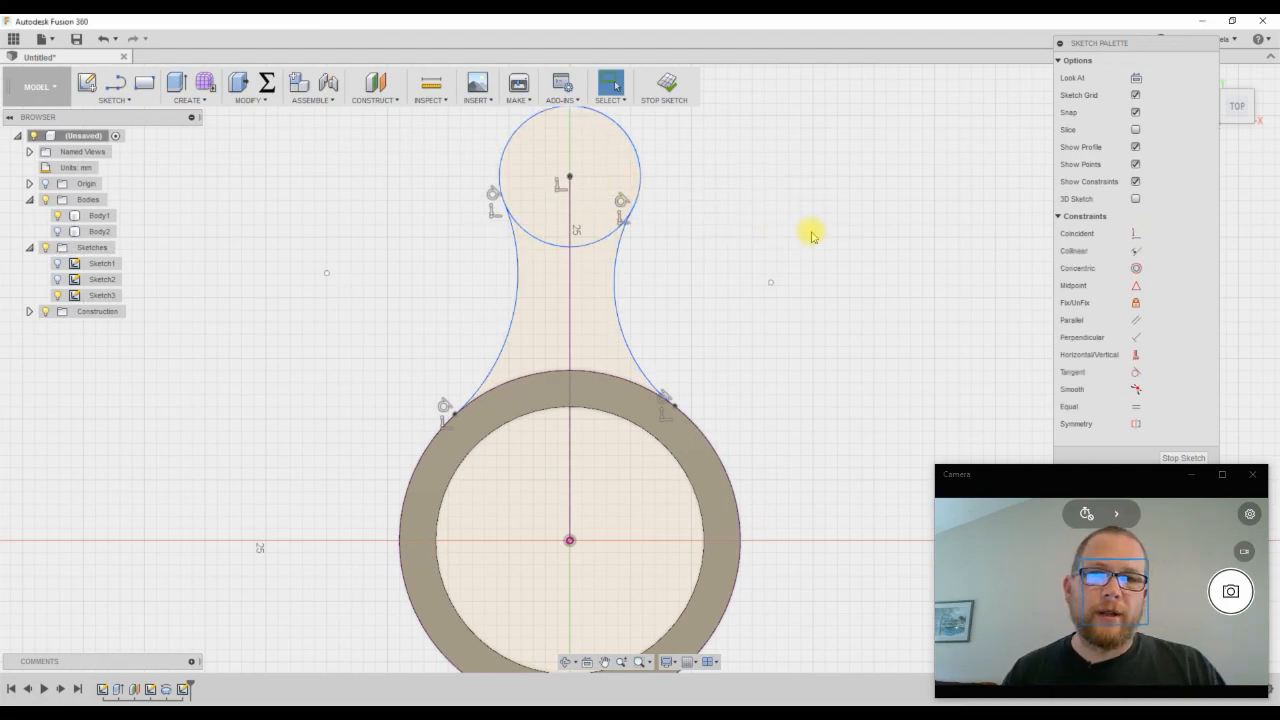
Convert the projected vertical centre line into a construction line
right_click(568, 445)
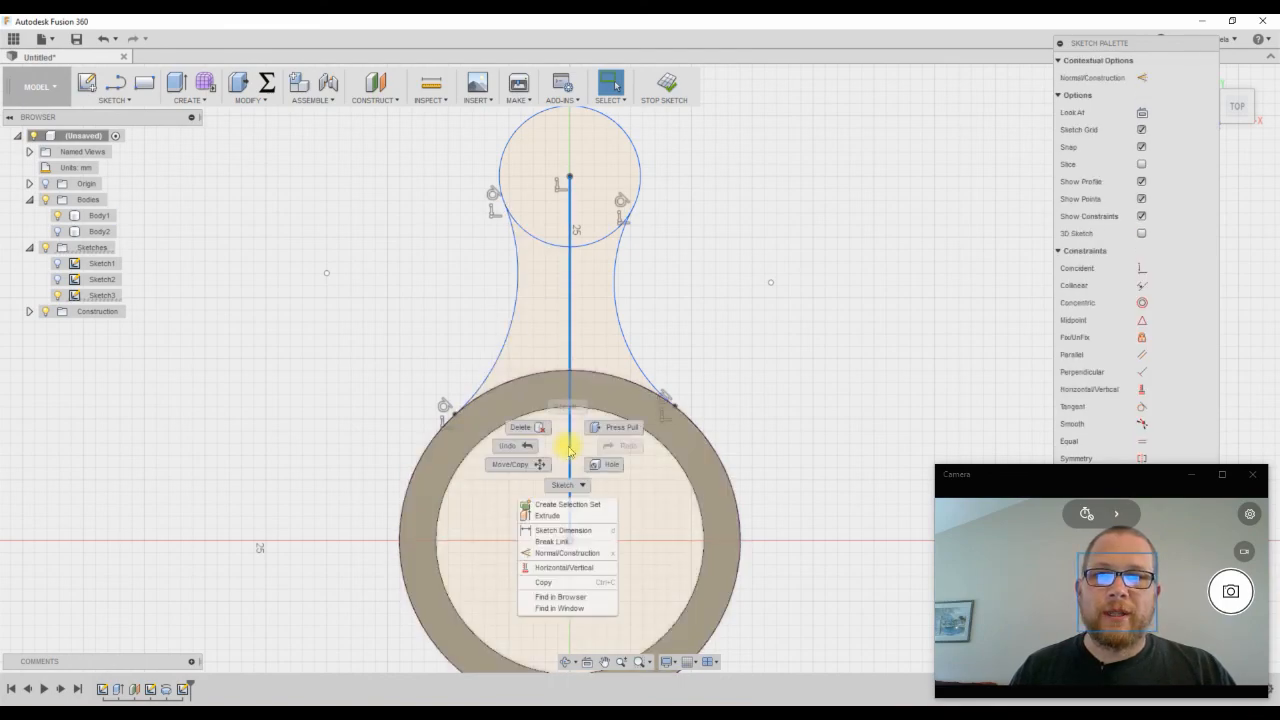
left_click(566, 554)
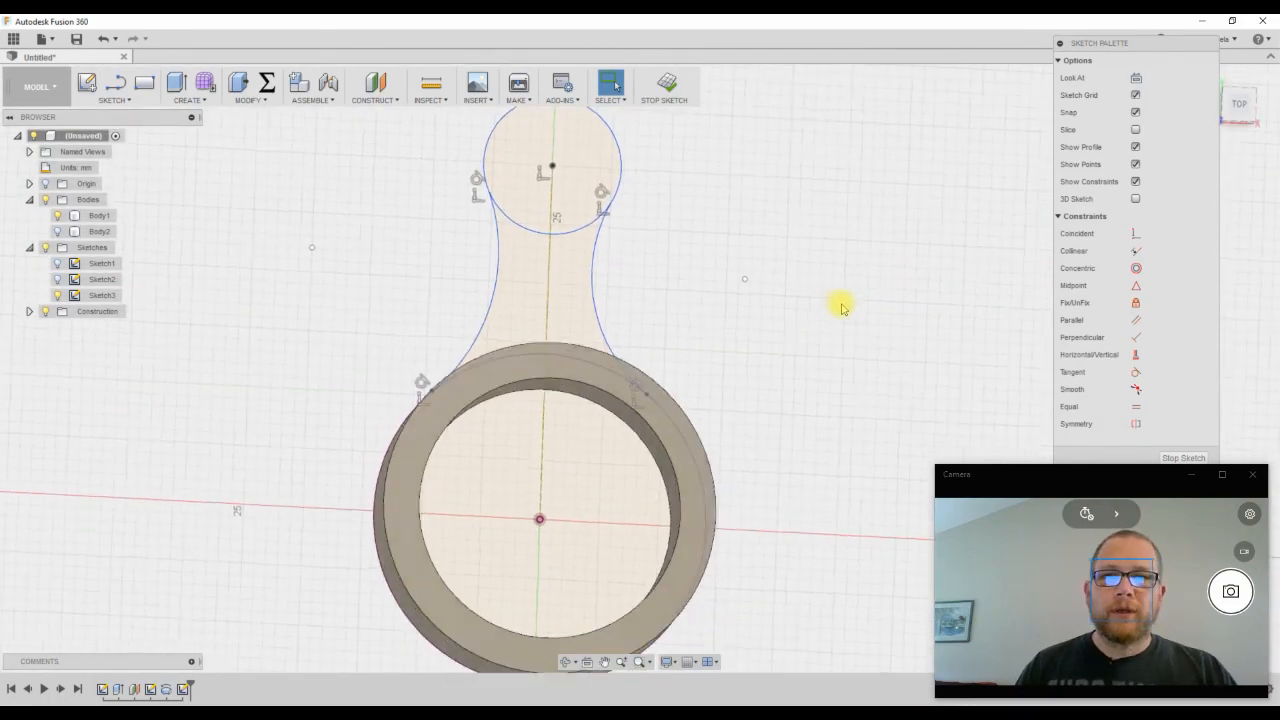
left_click(1237, 108)
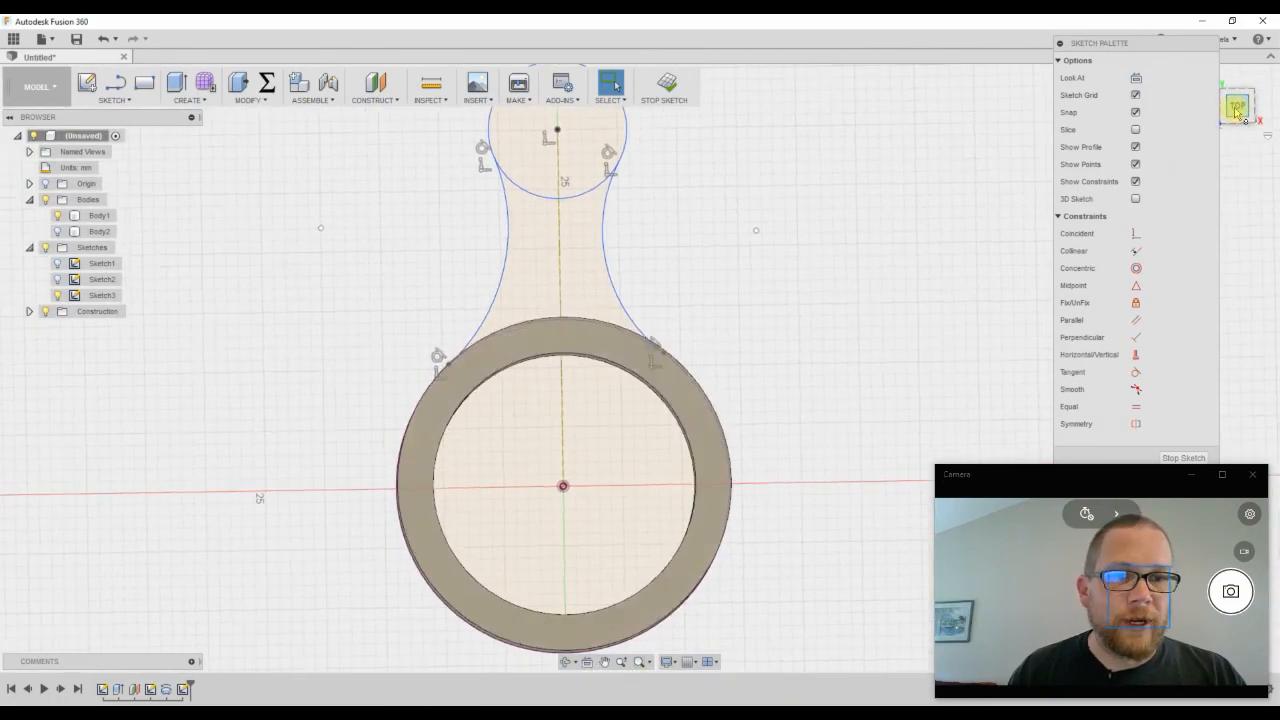
scroll(583, 443, "down", 3)
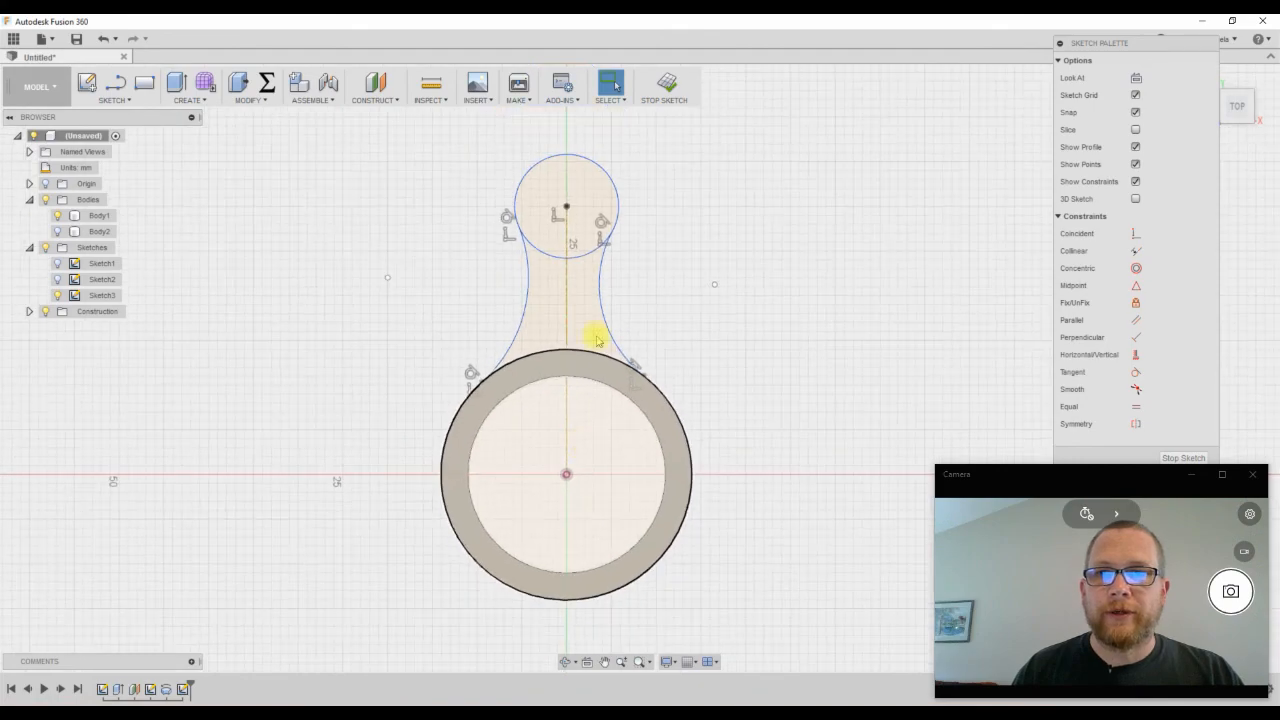
scroll(541, 152, "up", 2)
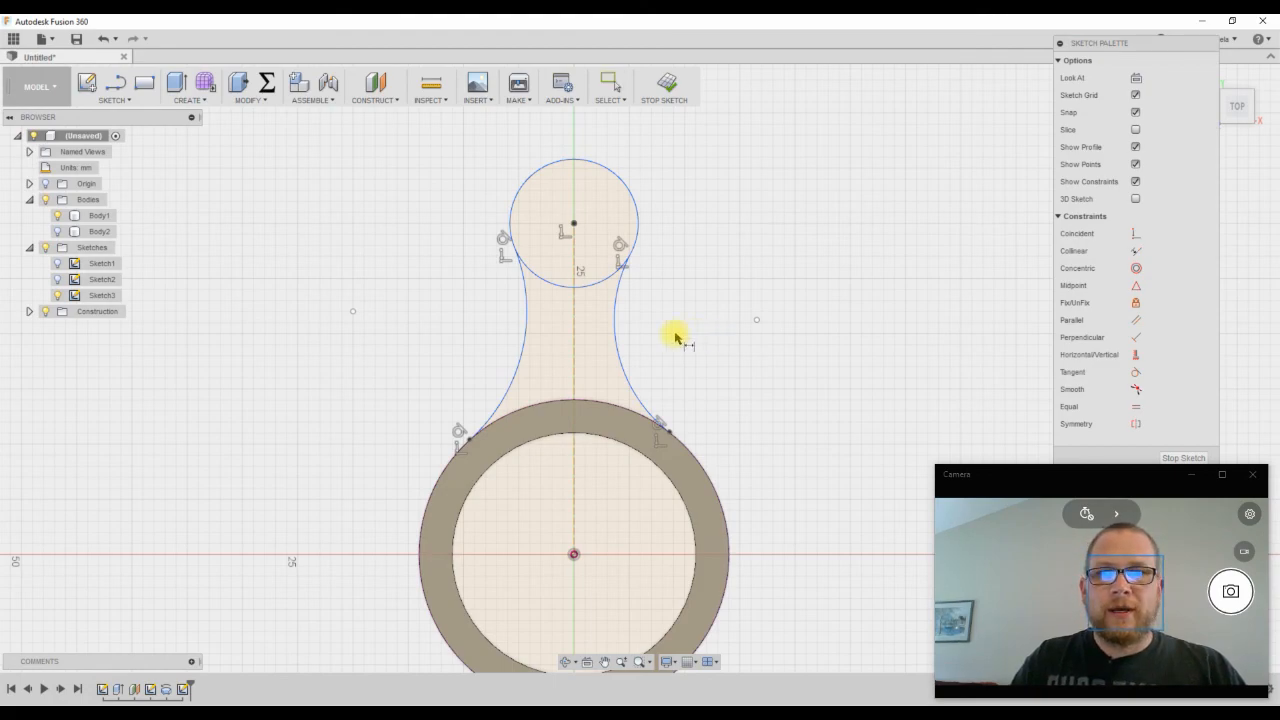
Dimension the left tangent arc's radius with the parameter Arm_Radius
left_click(527, 330)
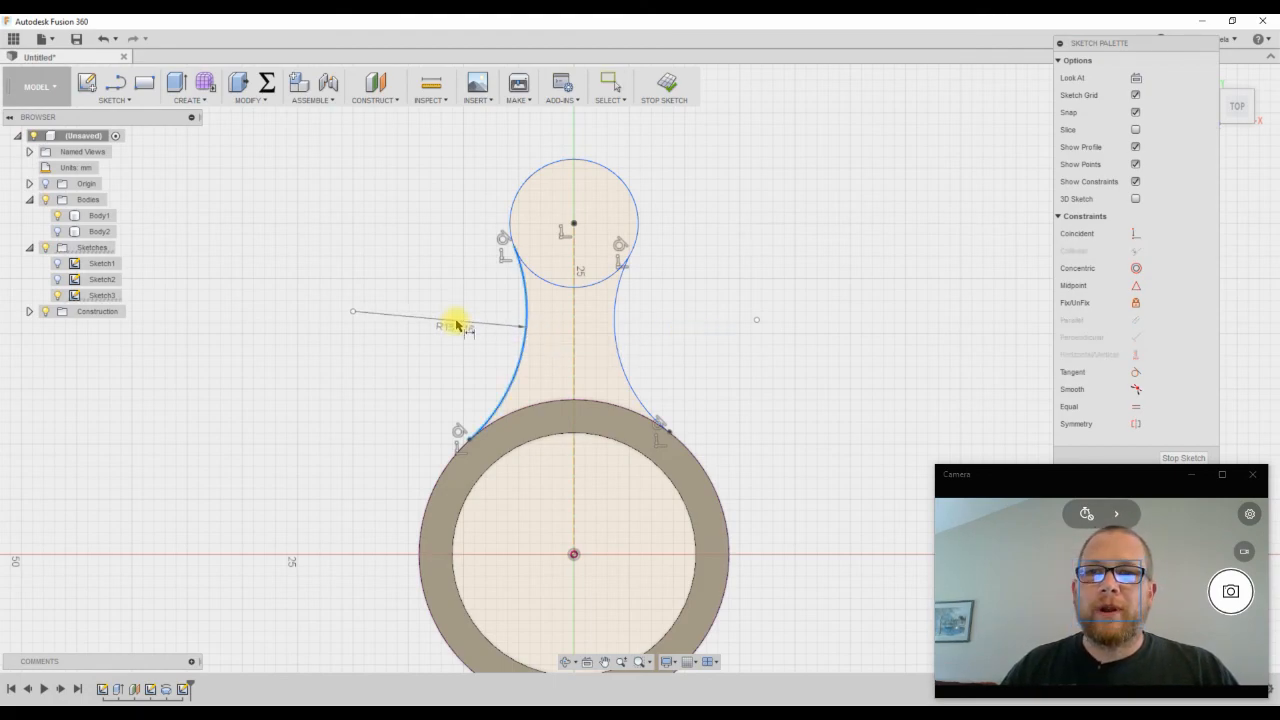
left_click(459, 322)
type("ar")
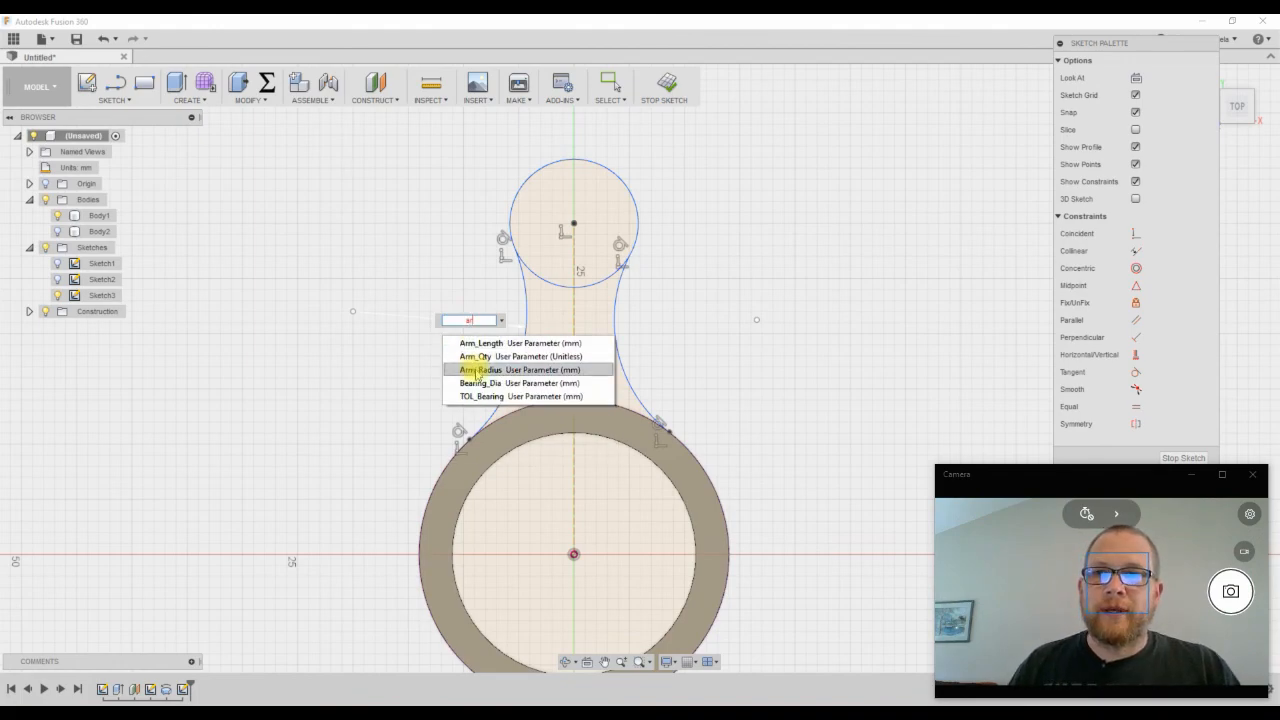
left_click(475, 372)
key("Return")
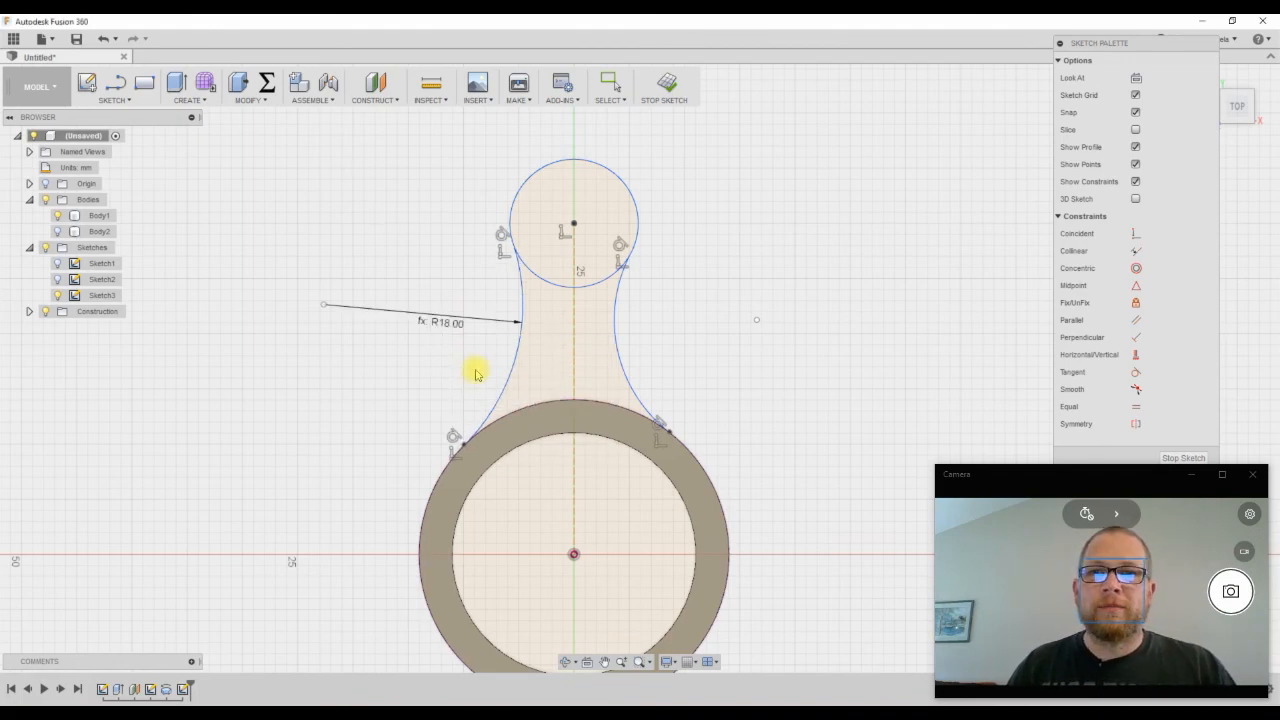
Dimension the right tangent arc's radius with the parameter Arm_Radius
left_click(617, 345)
left_click(648, 333)
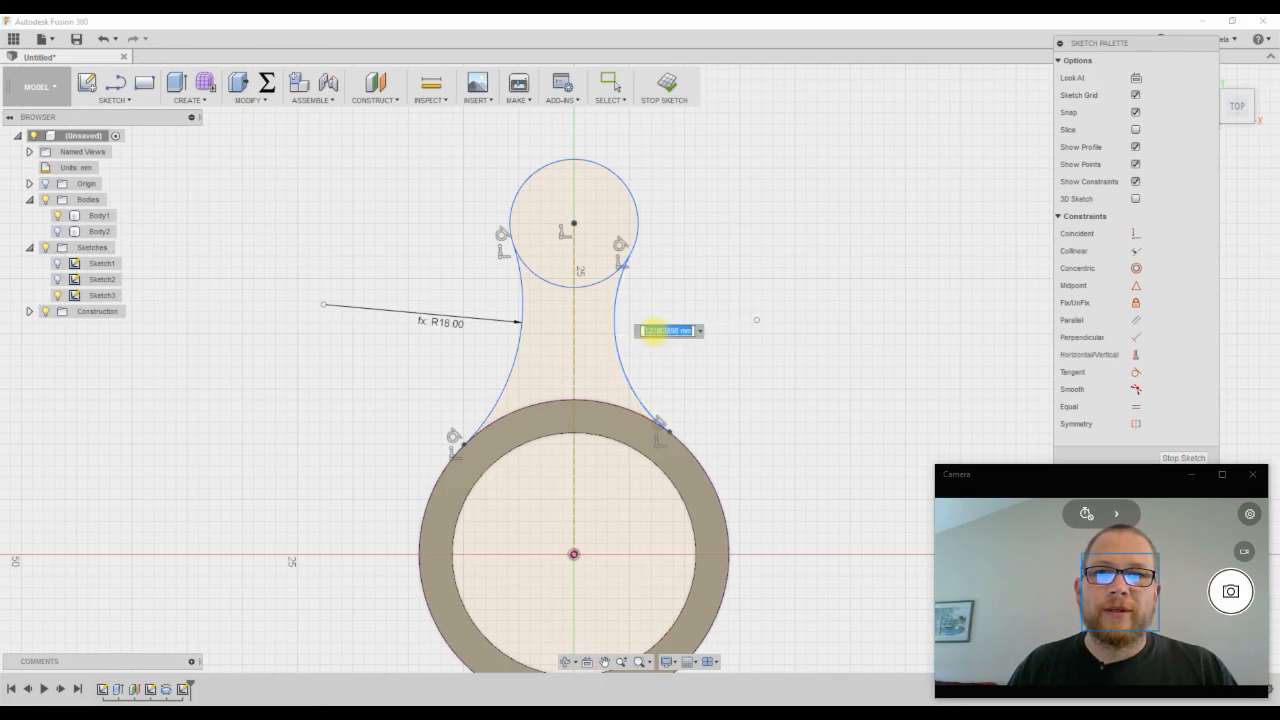
type("ar")
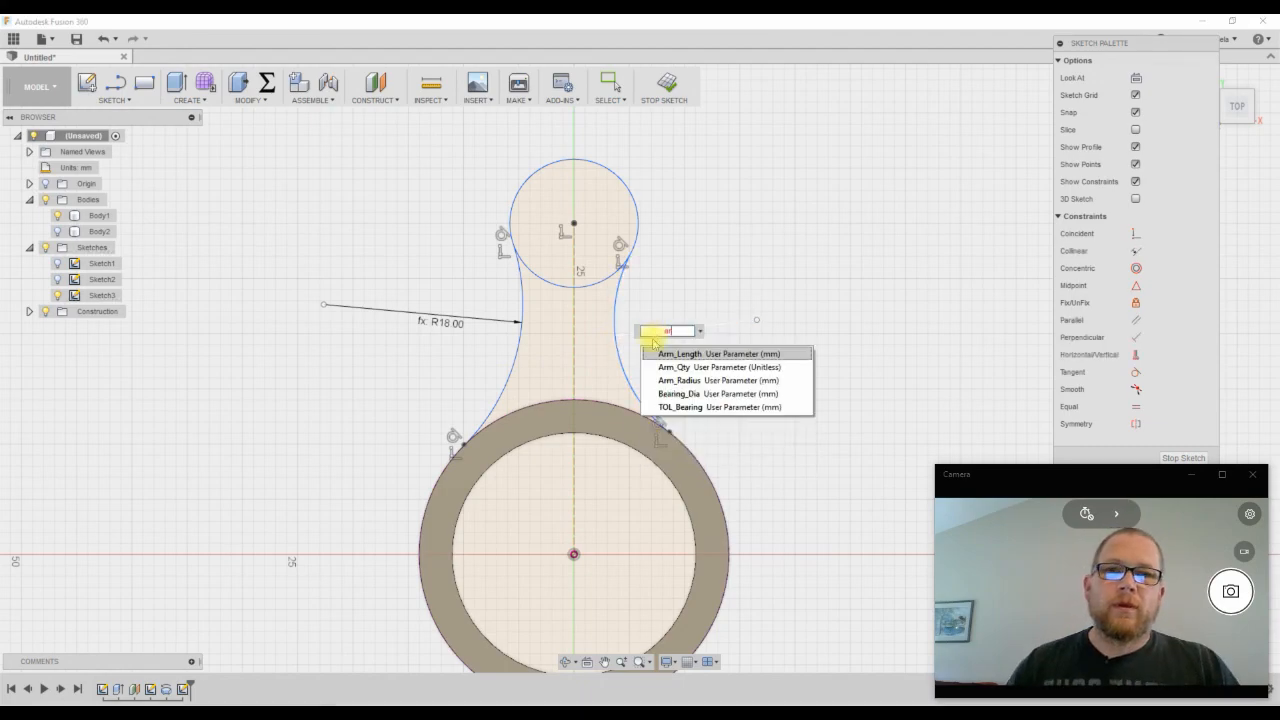
left_click(664, 381)
key("Return")
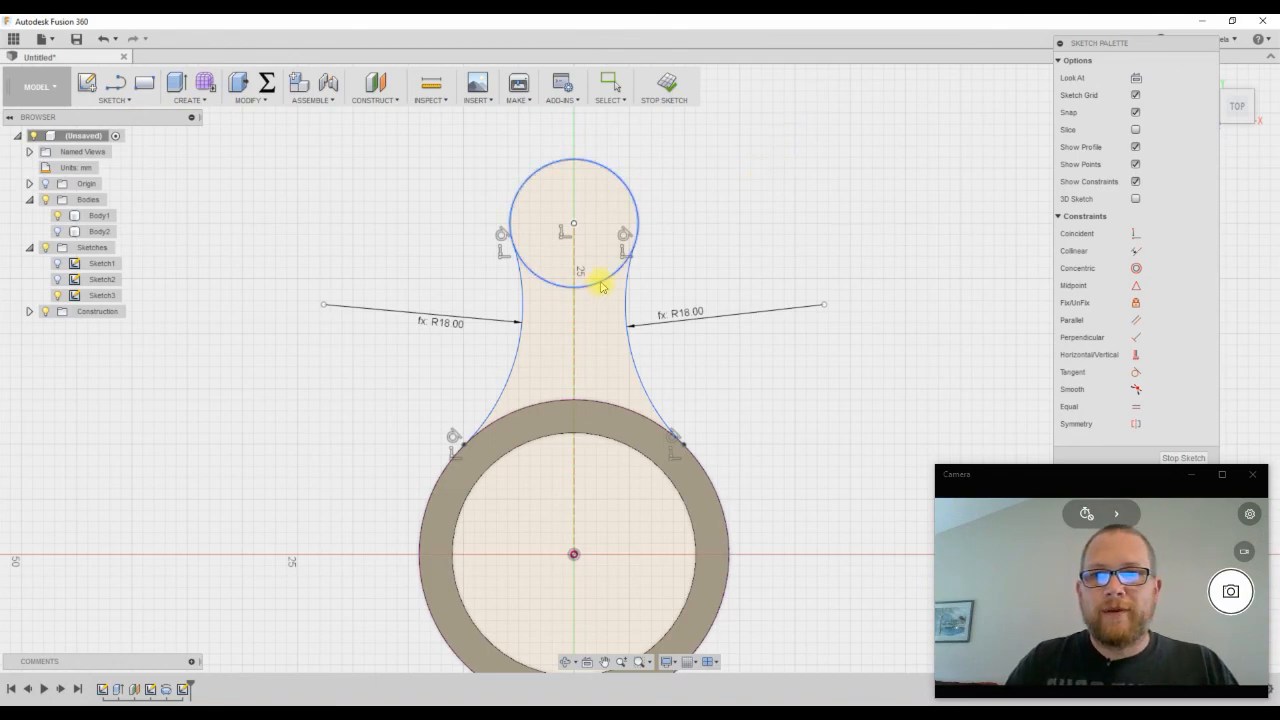
key("Escape")
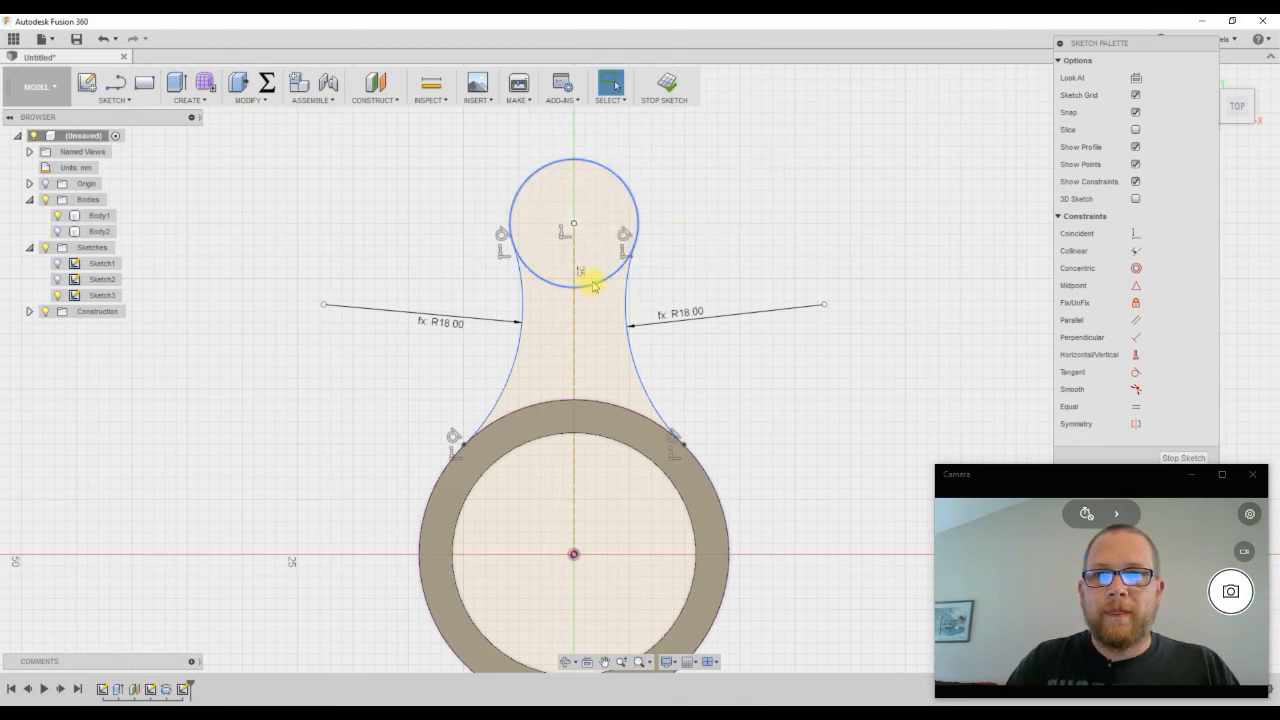
Dimension the end circle's diameter with the expression Ball_Dia + (BallBody_Width * 2)
left_click_drag(541, 175, 549, 198)
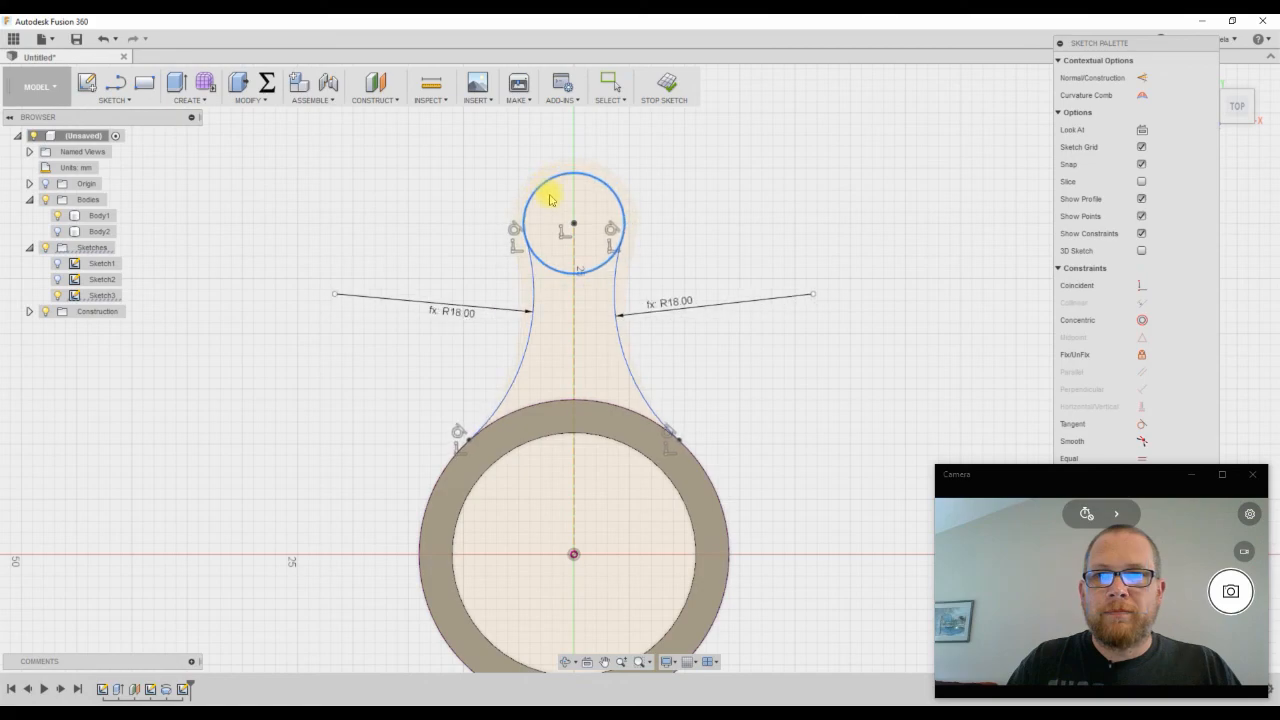
left_click(758, 180)
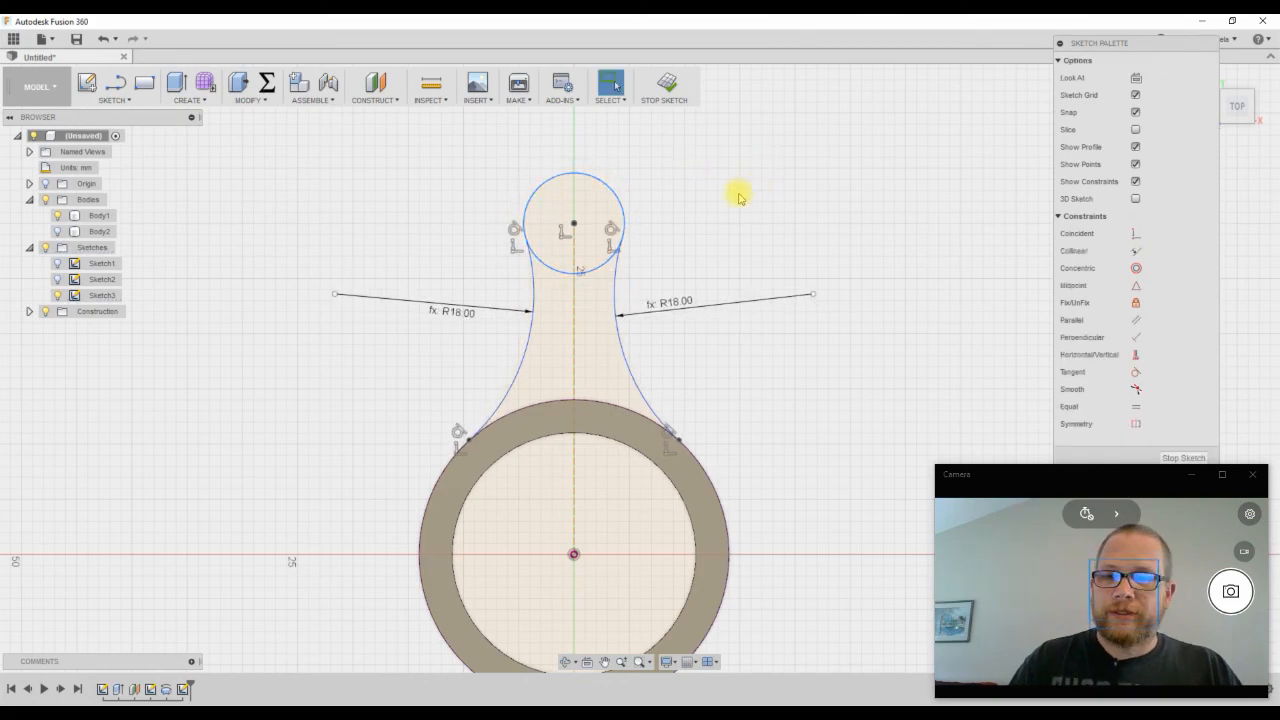
left_click(611, 191)
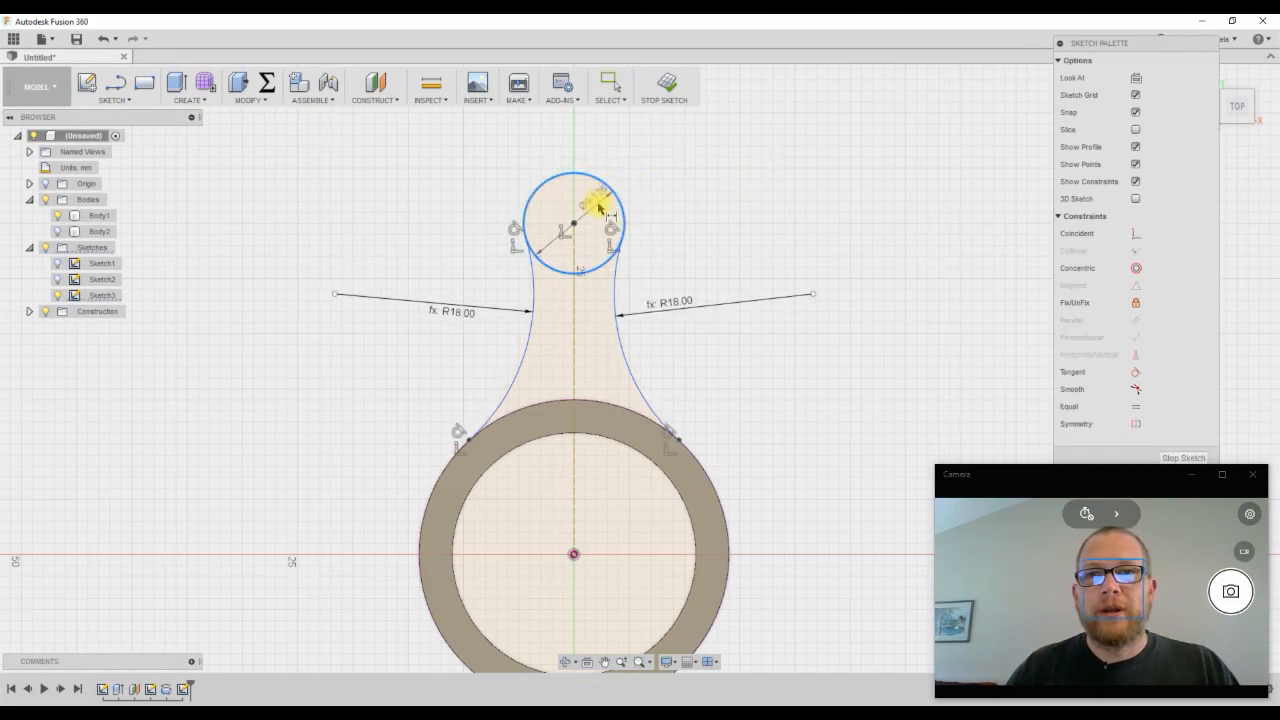
left_click(598, 208)
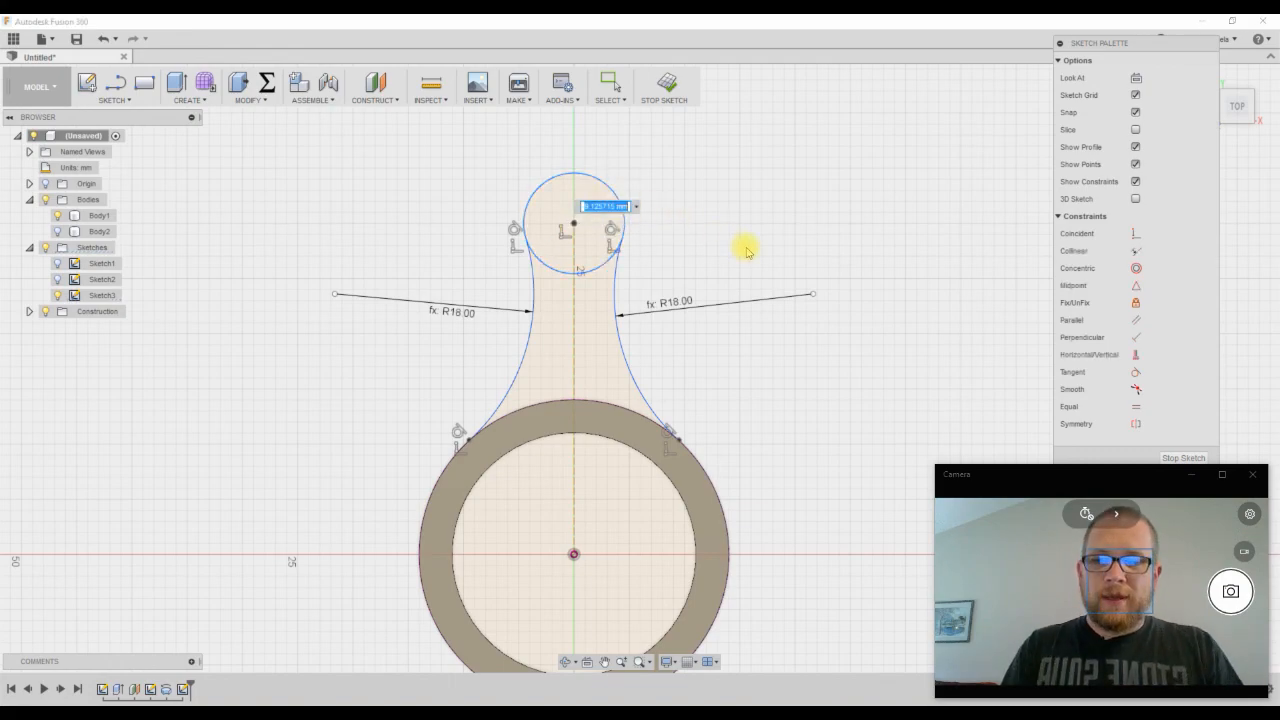
type("Ba")
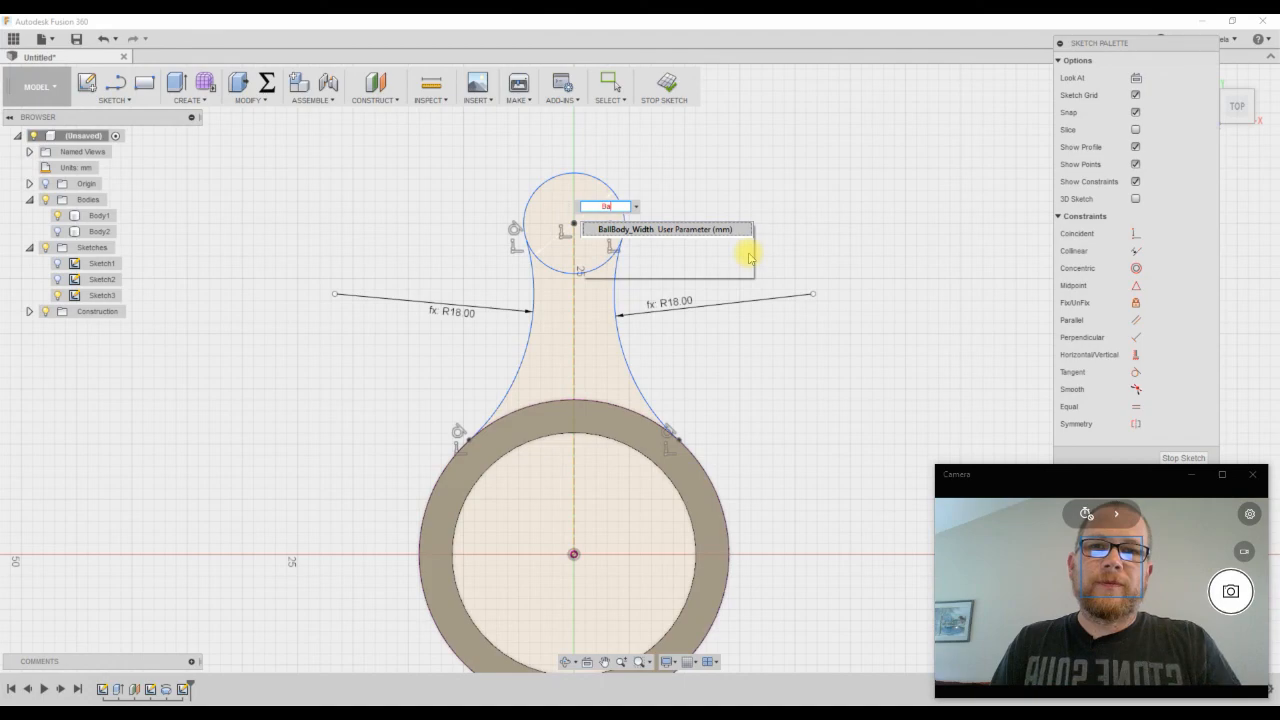
type("ll")
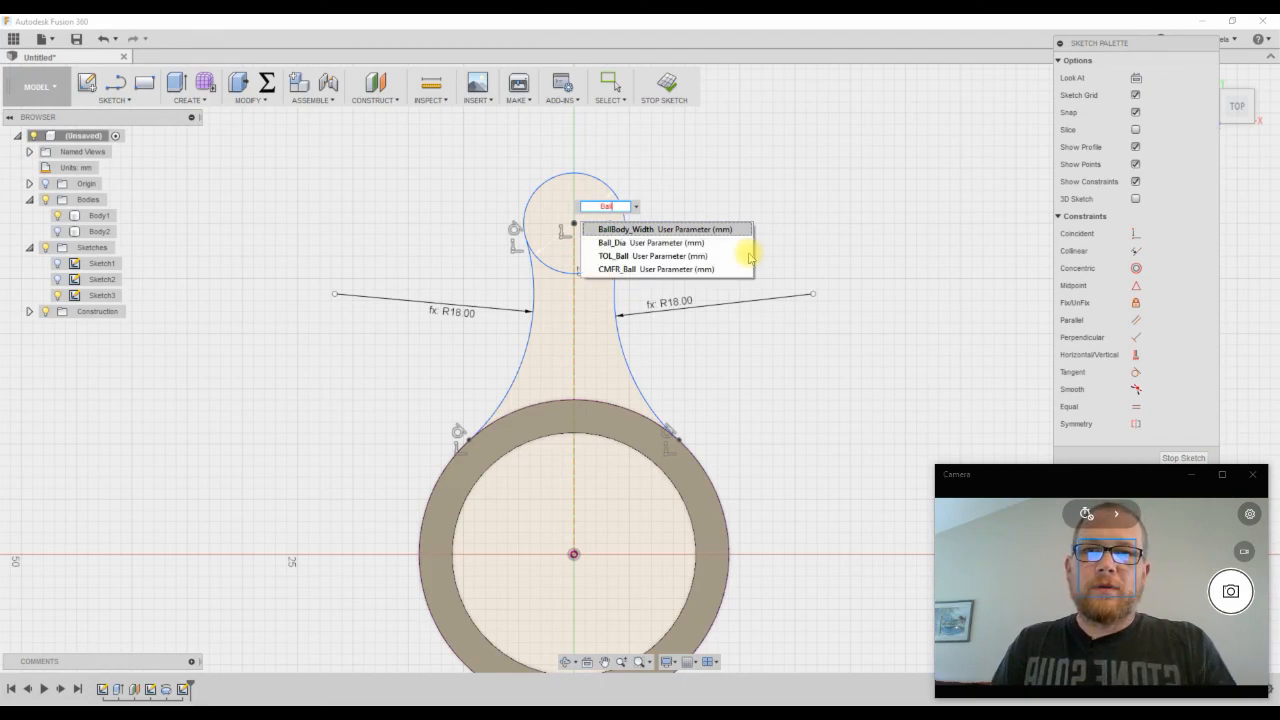
left_click(615, 243)
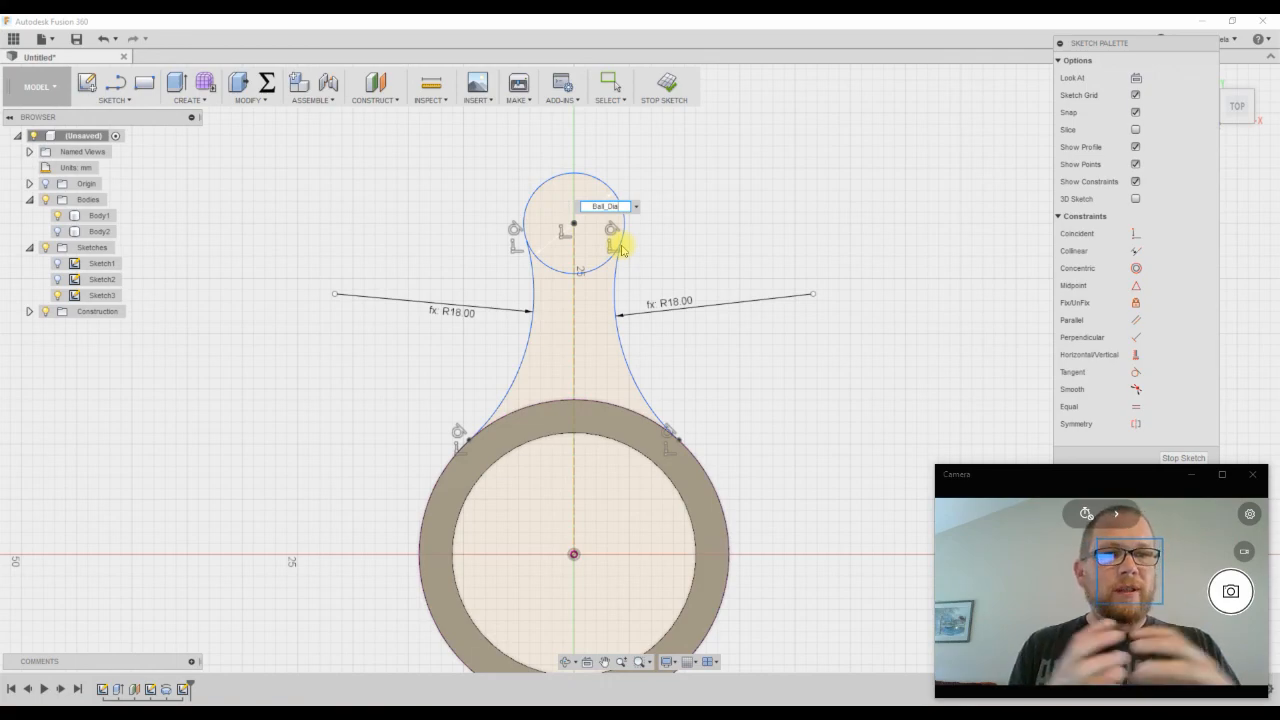
type("+ (")
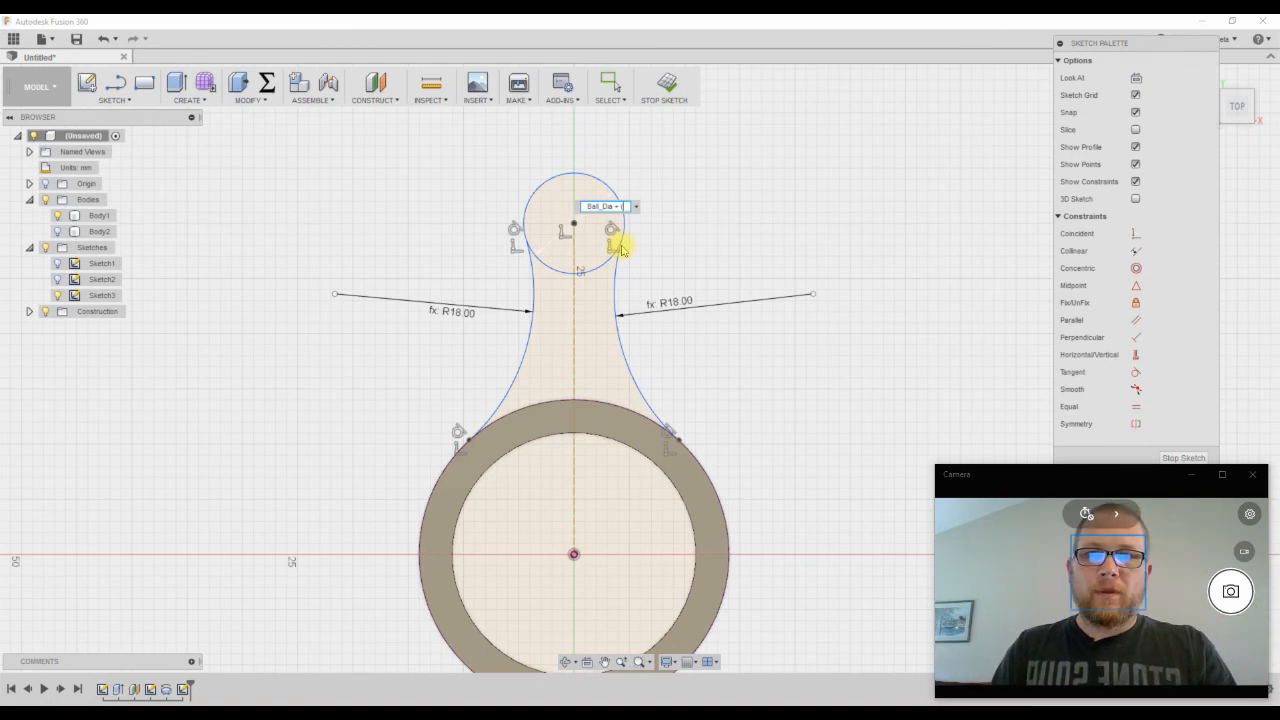
type("ball")
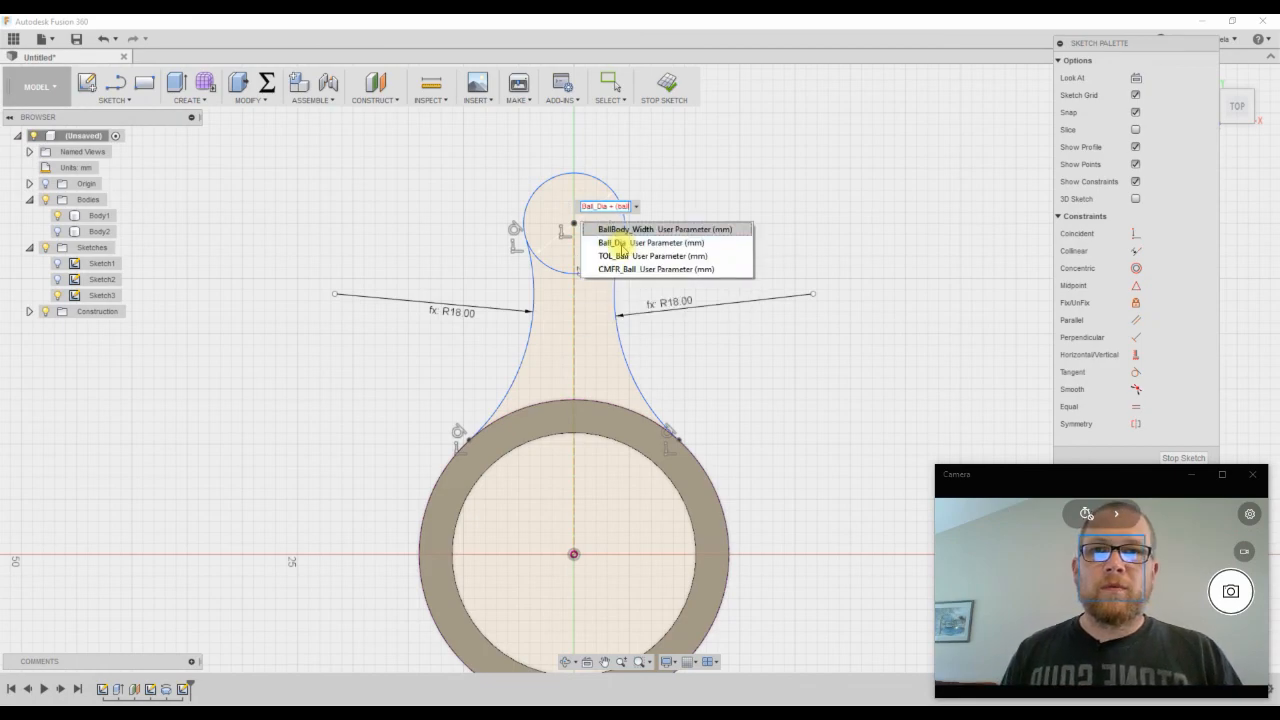
left_click(624, 230)
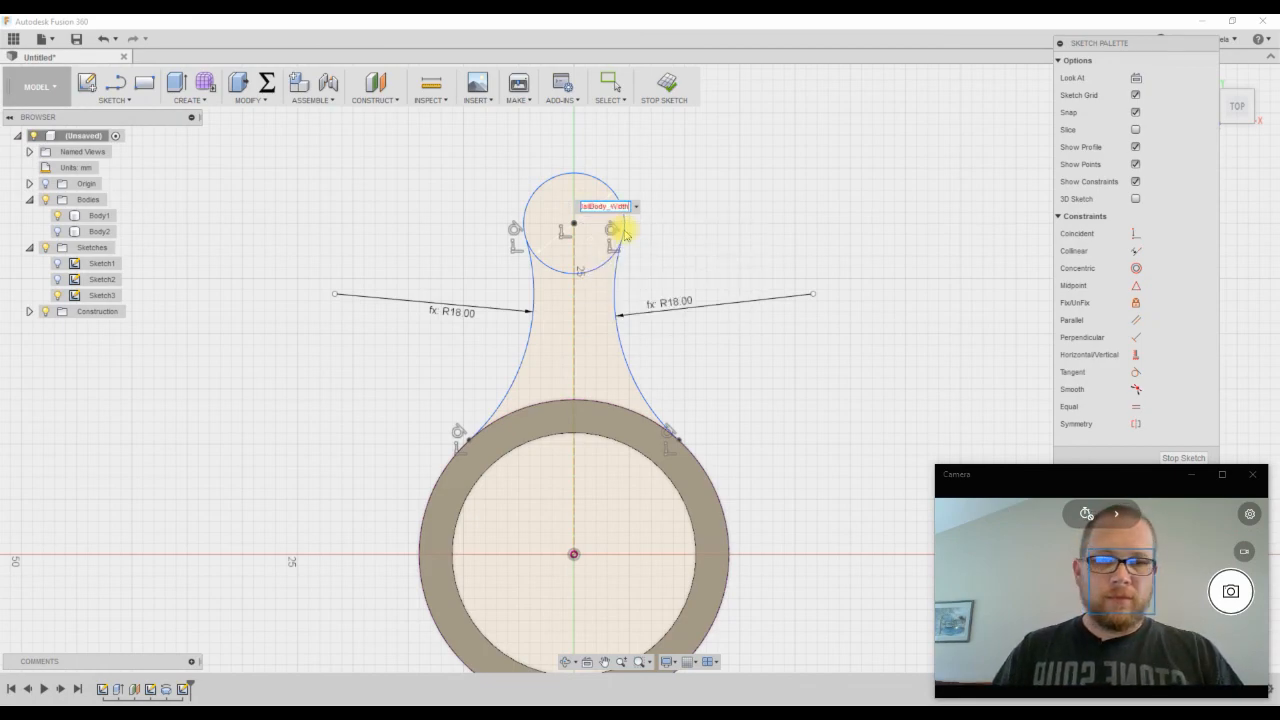
type("* 2")
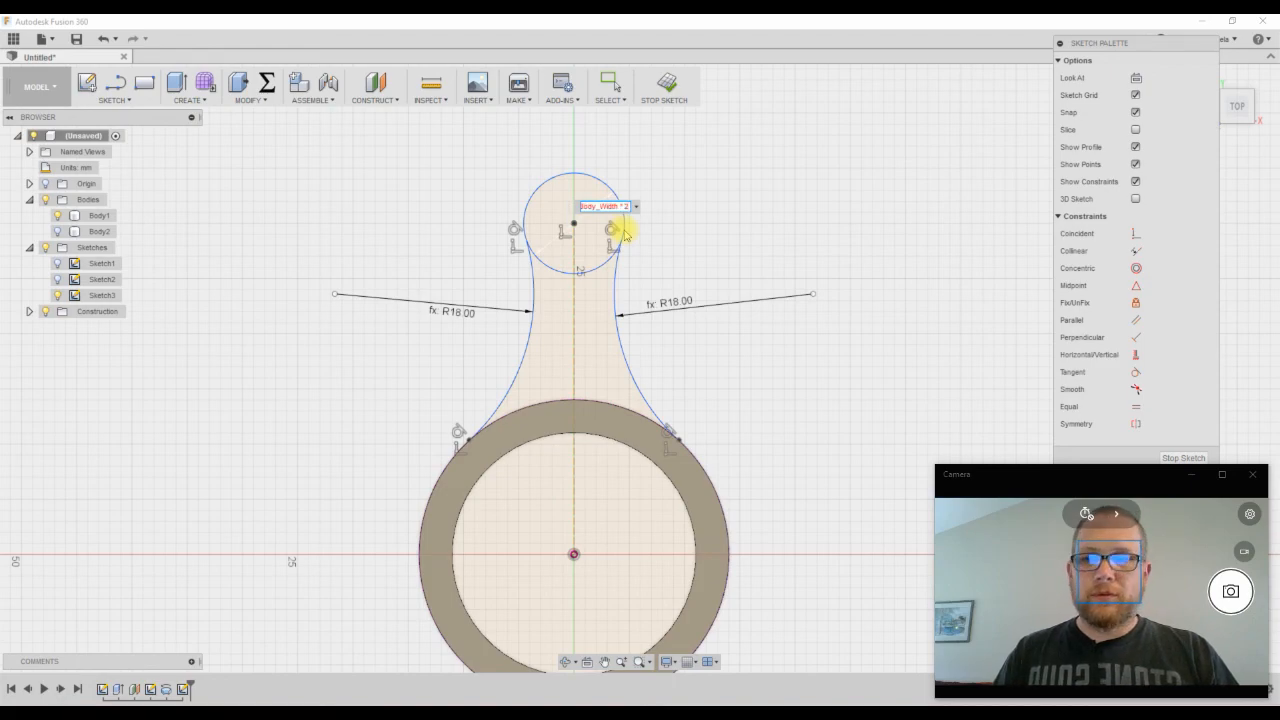
type(".")
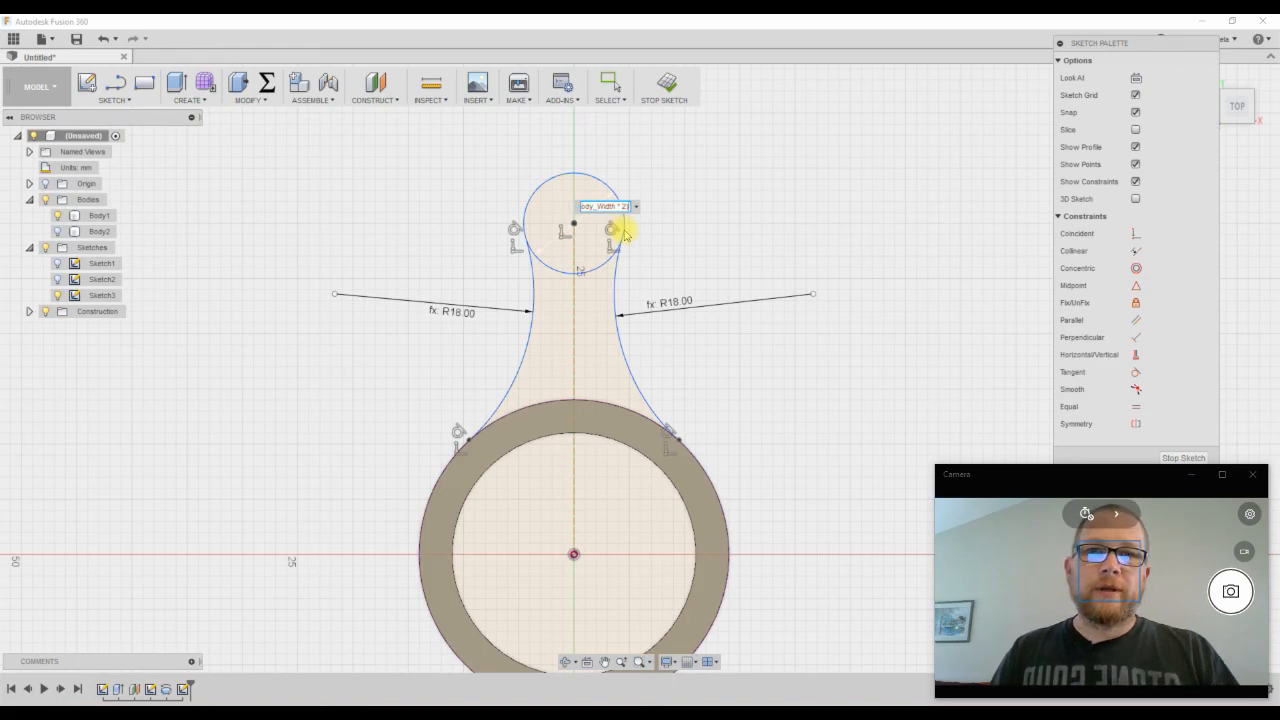
key("Return")
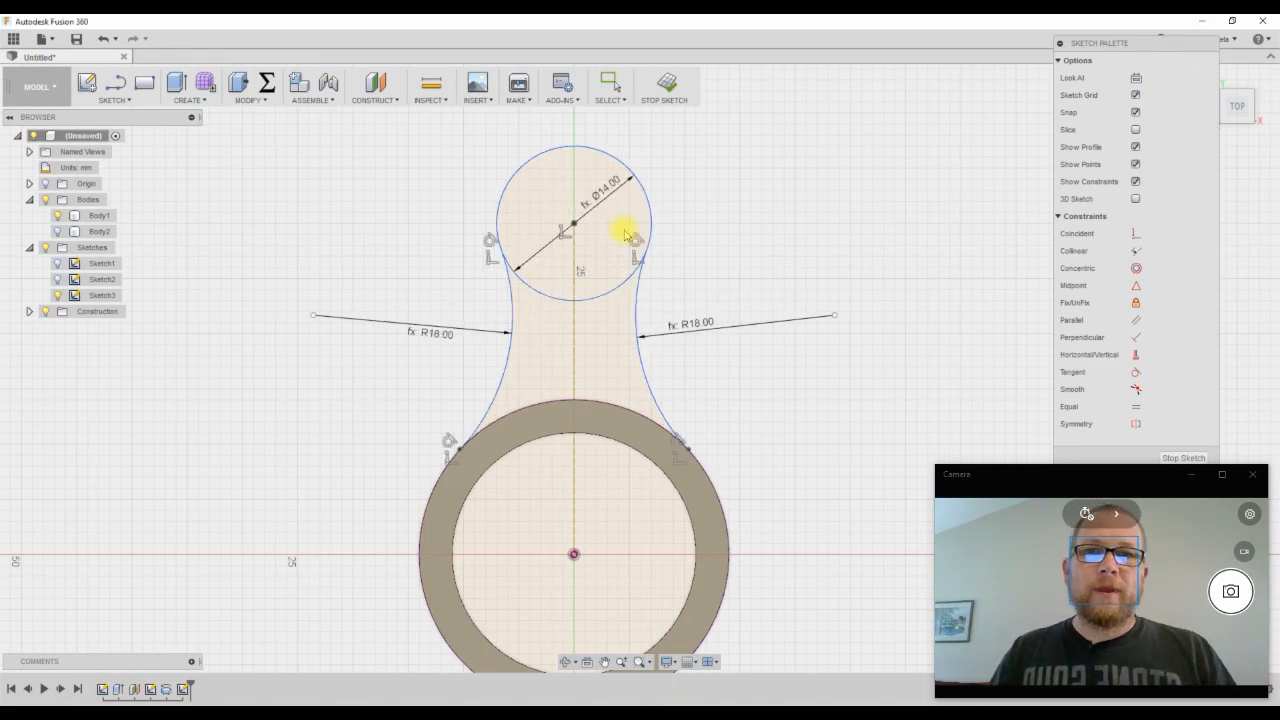
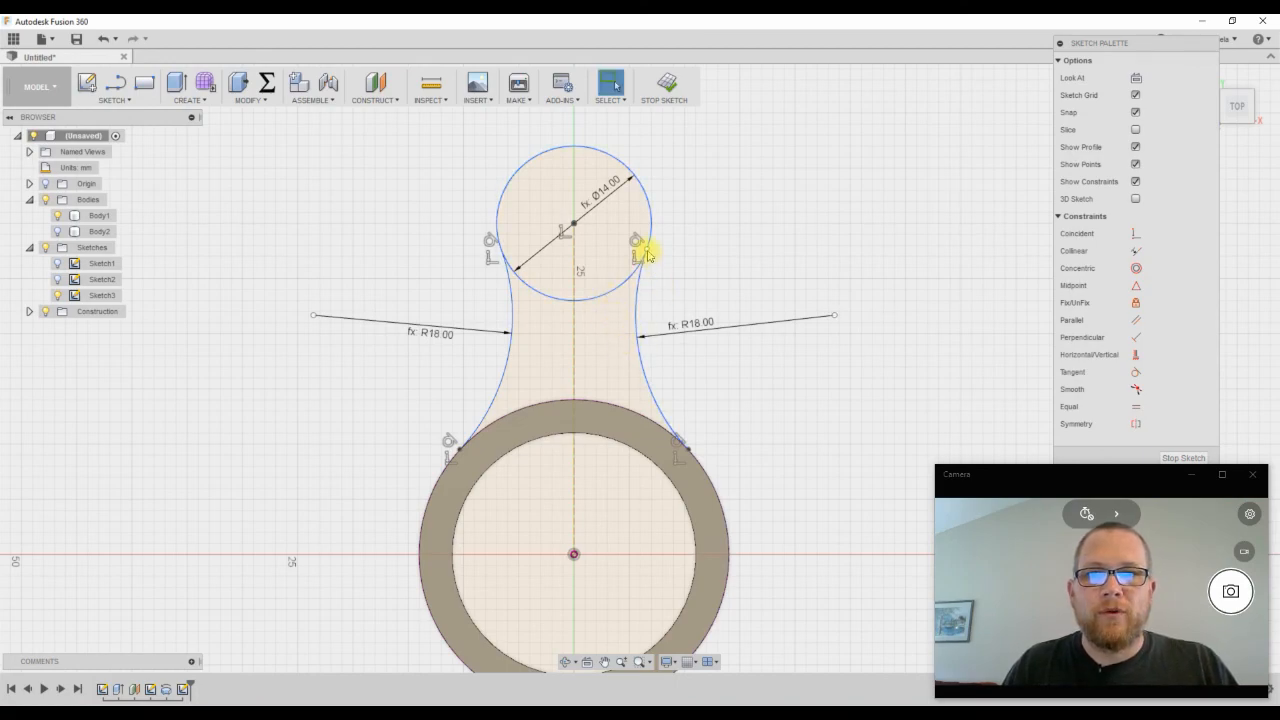
Finish editing the arm sketch
left_click(573, 224)
left_click(747, 210)
left_click(668, 82)
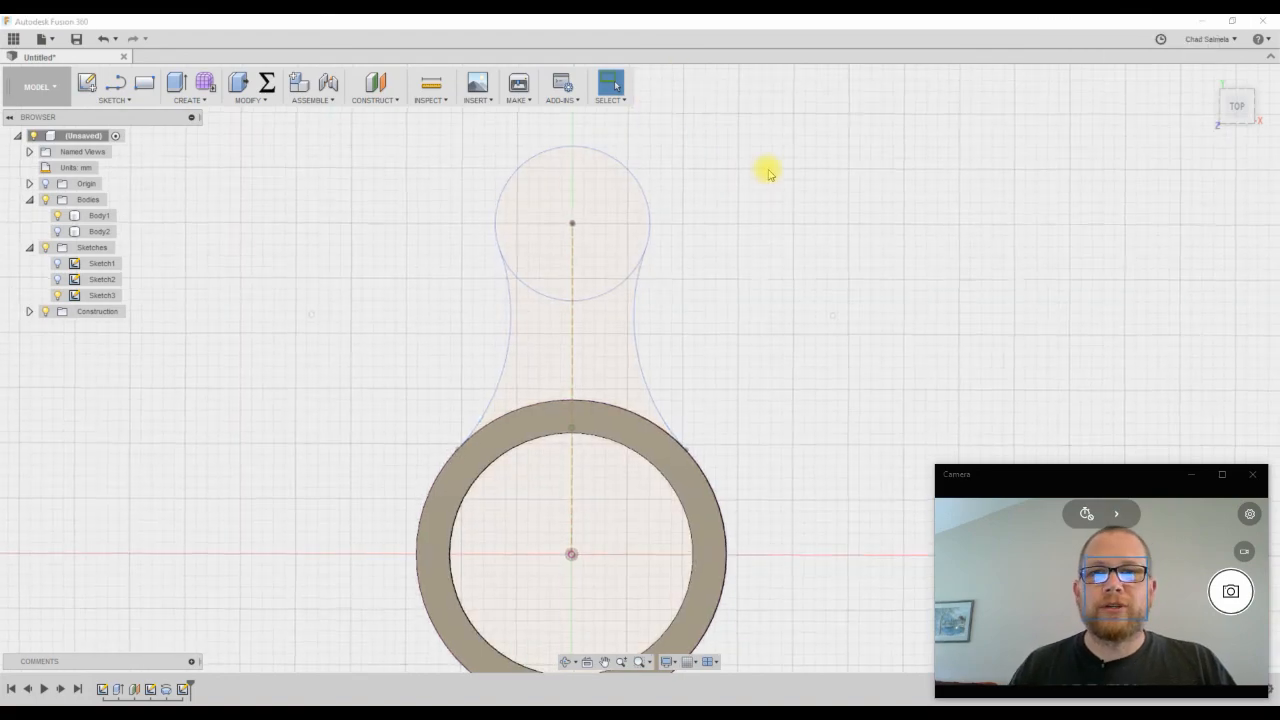
Extrude the arm and end-circle profiles by the parameter Thickness, joining them to the bearing ring
mouse_move(766, 171)
middle_mouse_down("shift")
mouse_move(826, 234)
mouse_move(905, 376)
middle_mouse_up("shift")
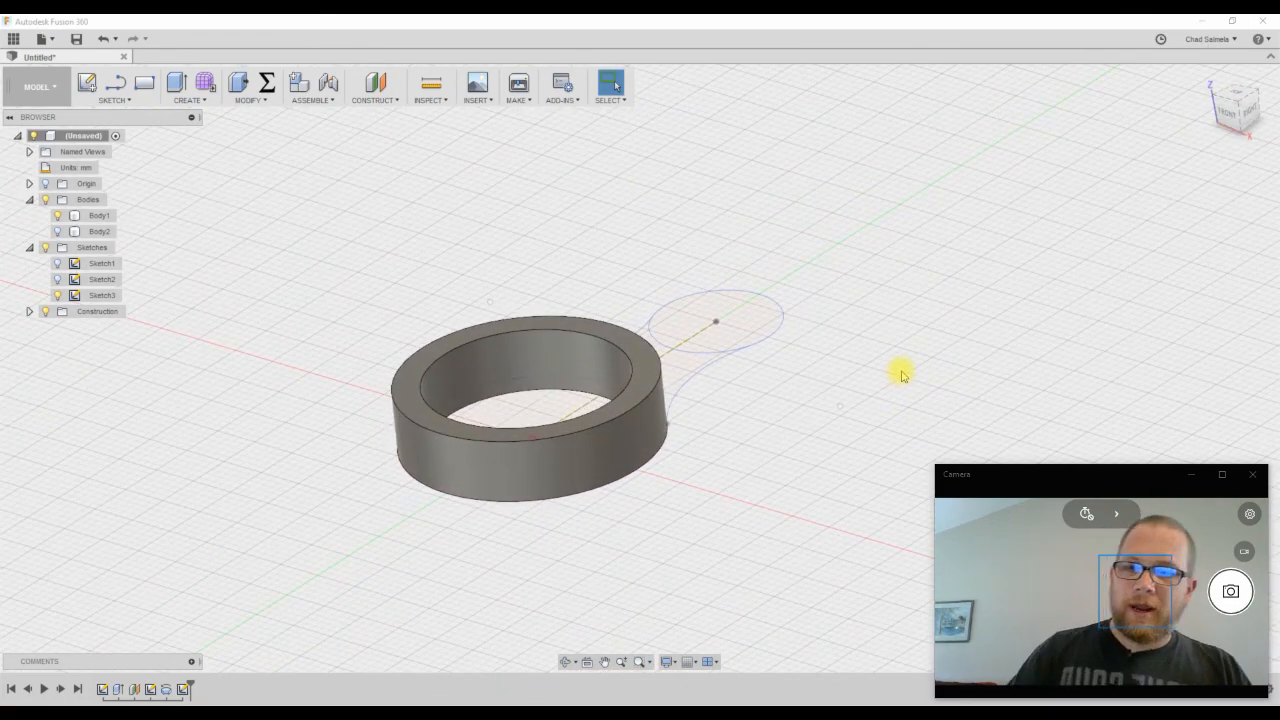
key("e")
left_click(749, 334)
middle_click_drag(749, 334, 676, 400, "shift")
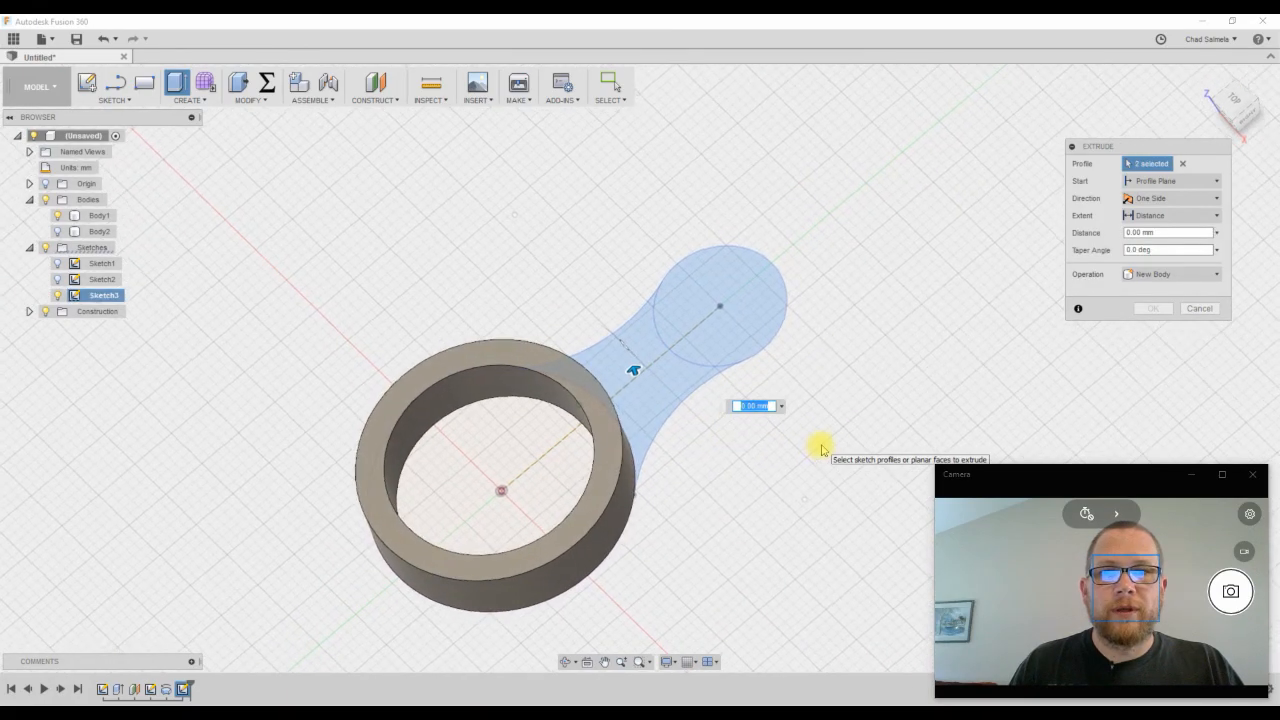
left_click(630, 370)
type("4")
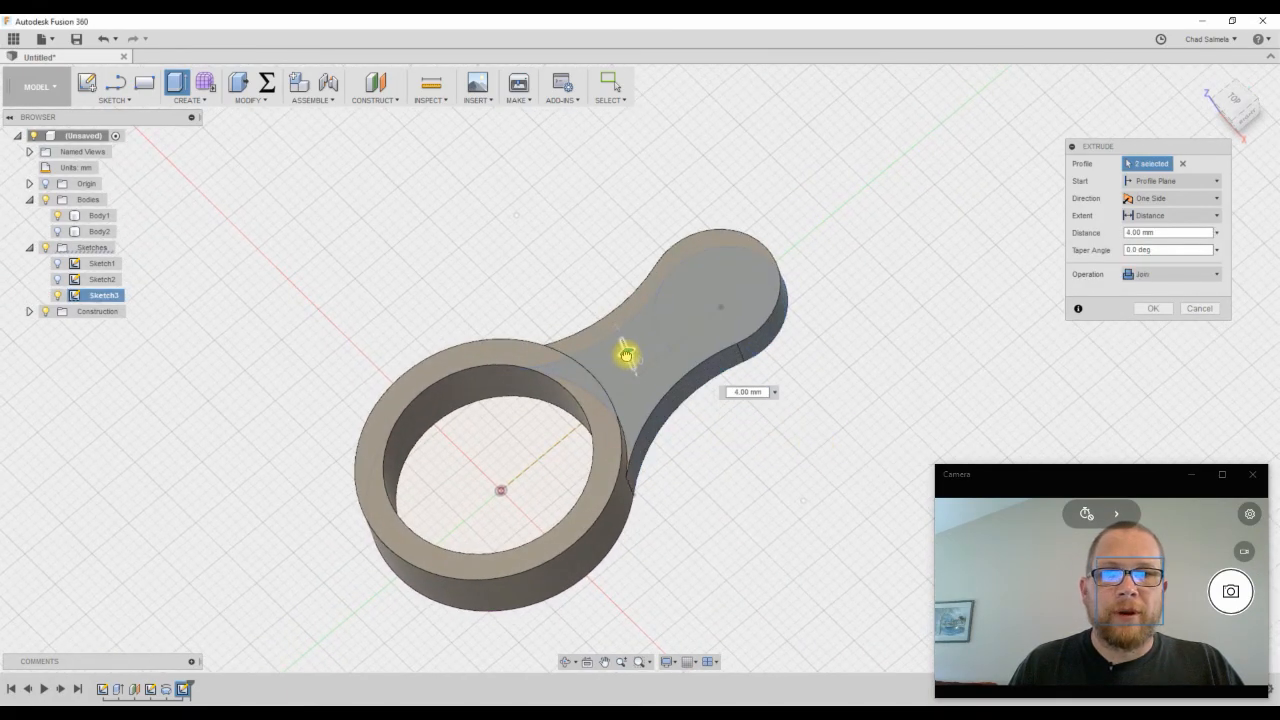
type("Thick")
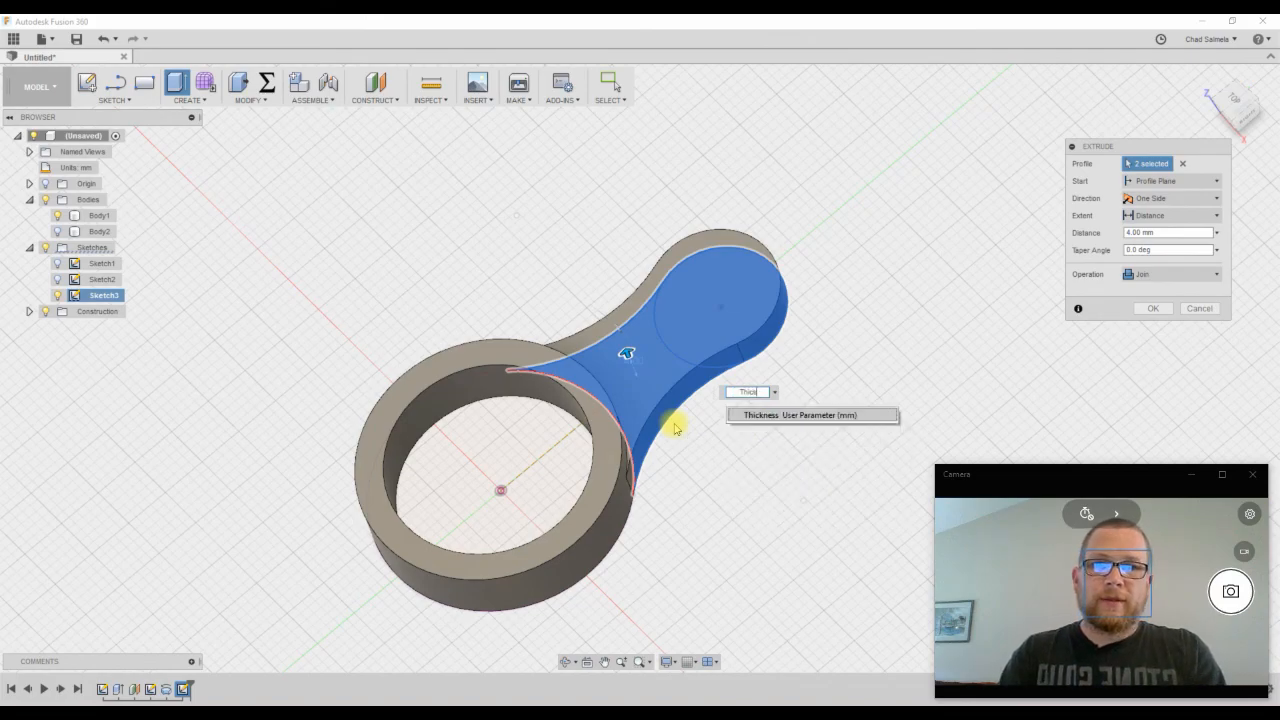
left_click(740, 414)
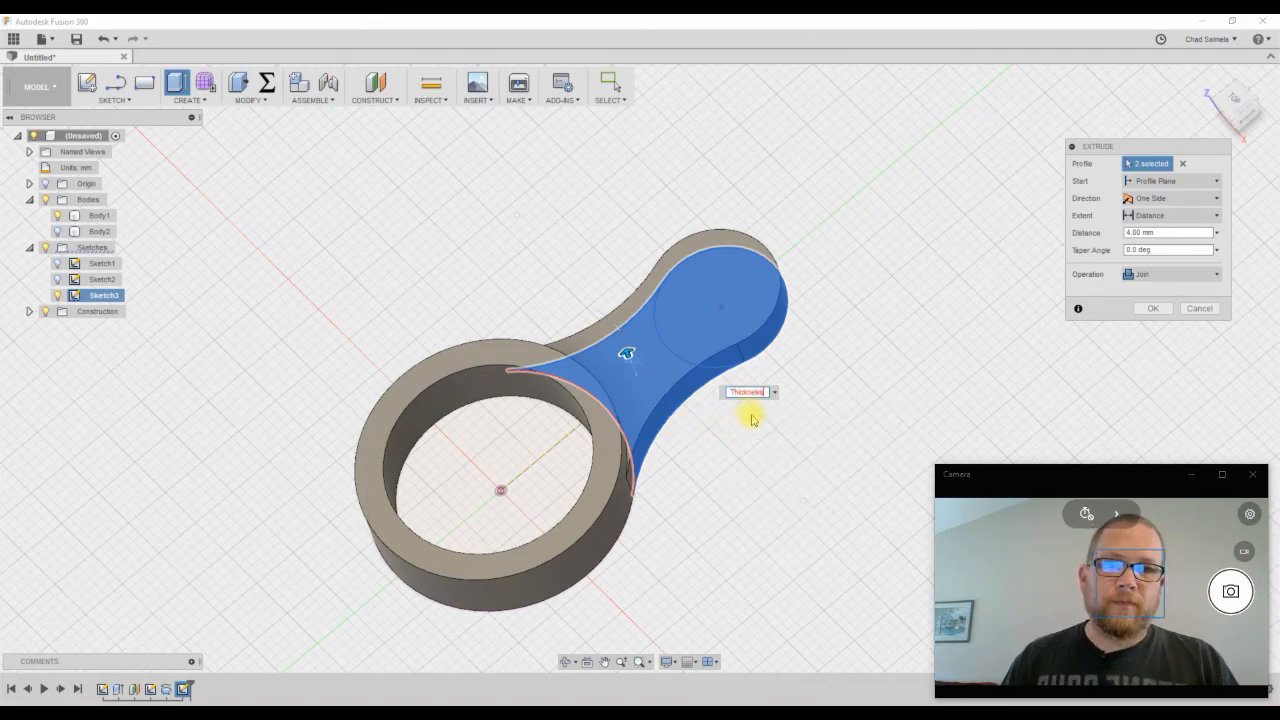
key("Return")
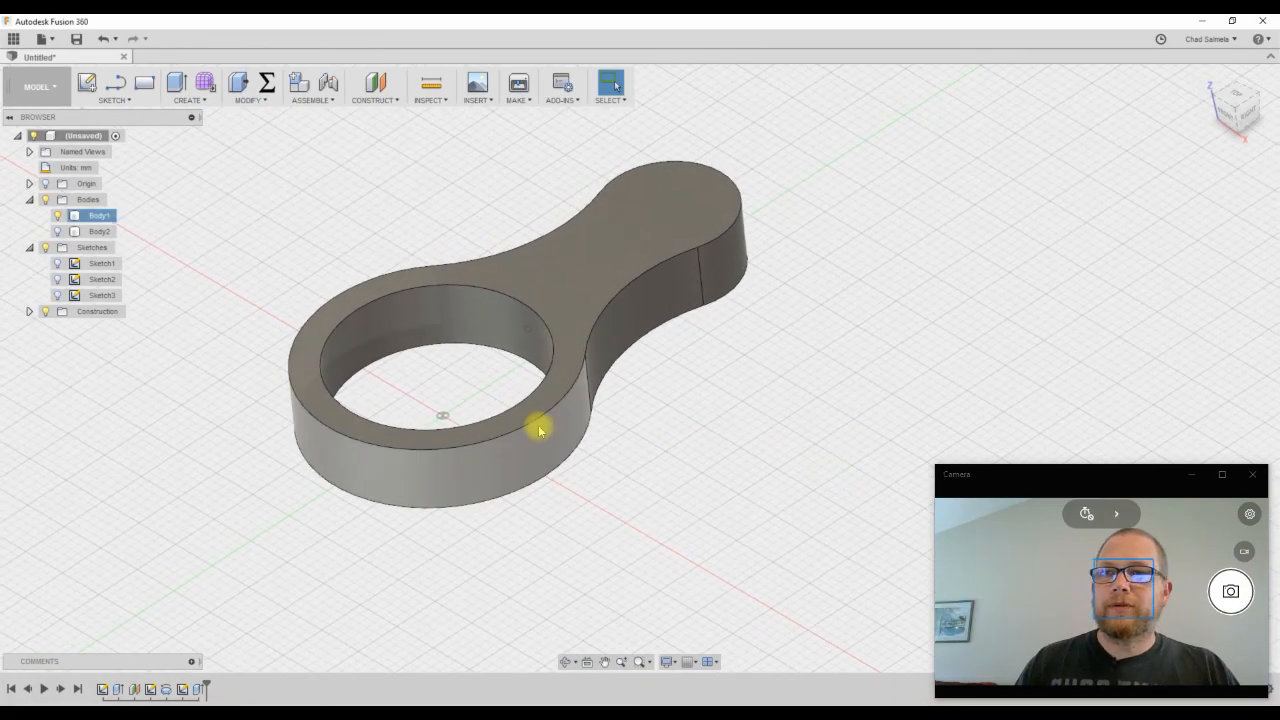
Show the ball body and cut it from the arm body with Combine, keeping the tool body
left_click(58, 232)
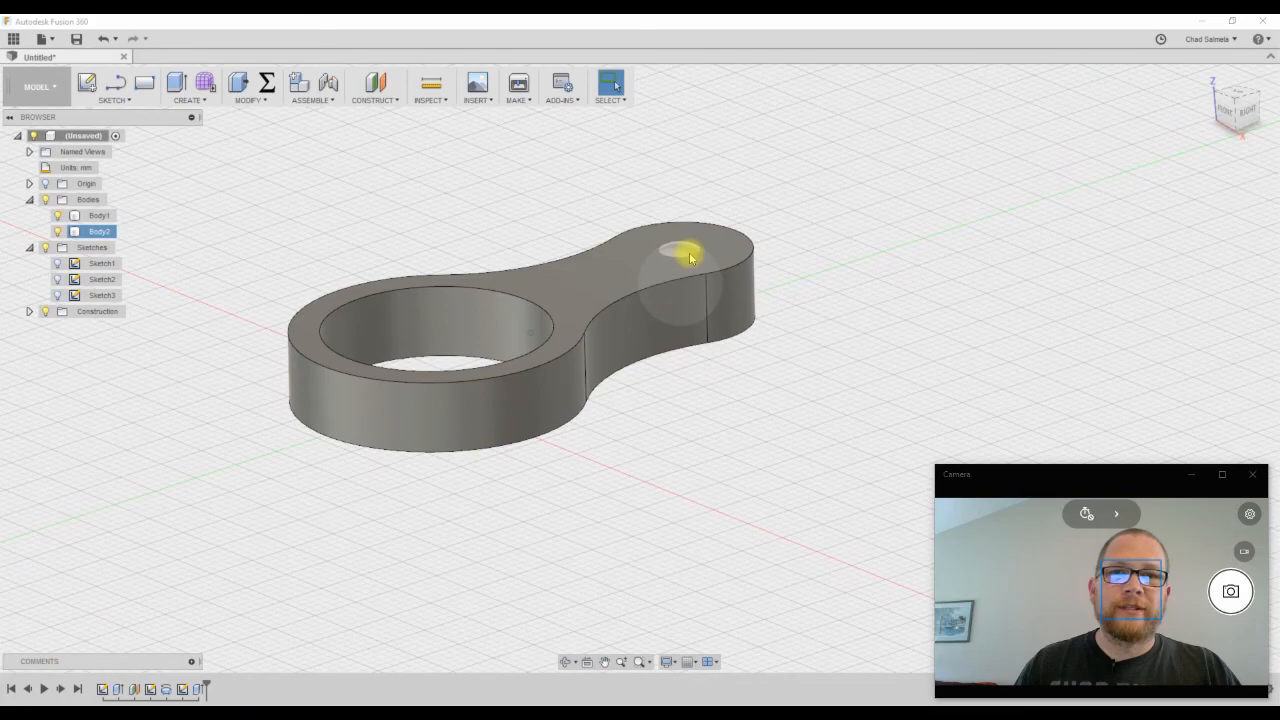
scroll(686, 253, "up", 3)
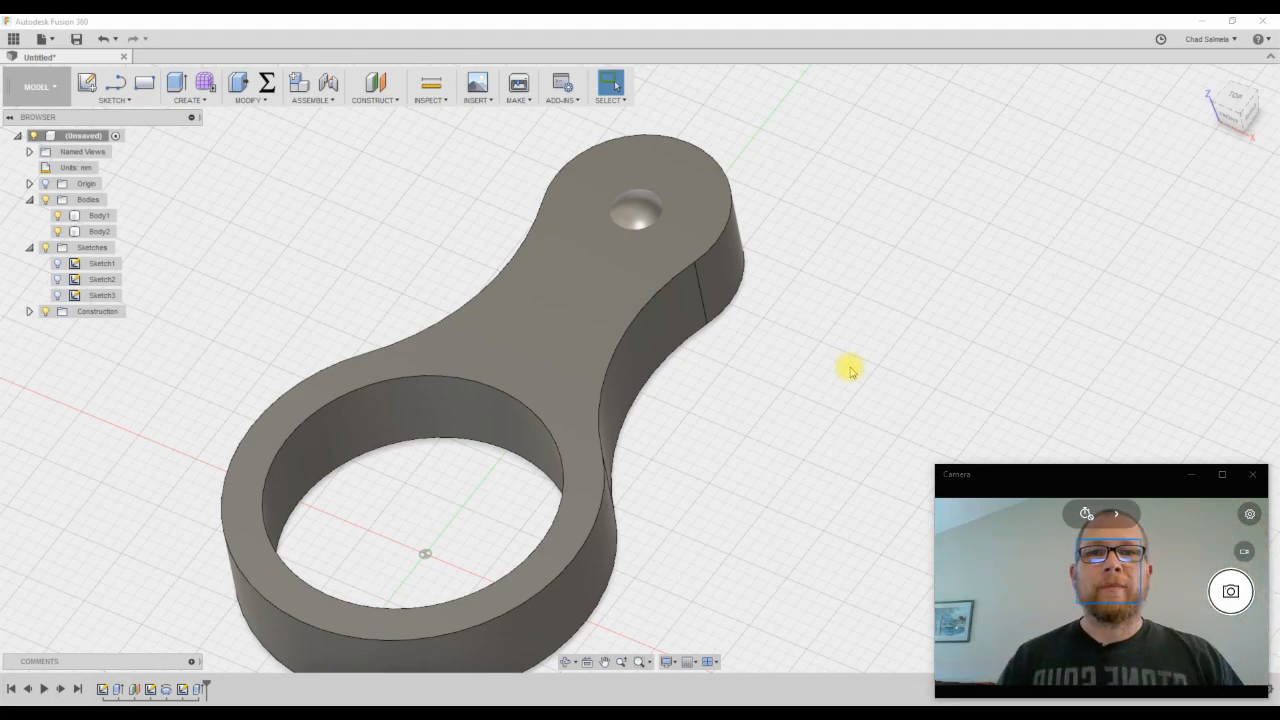
left_click(266, 102)
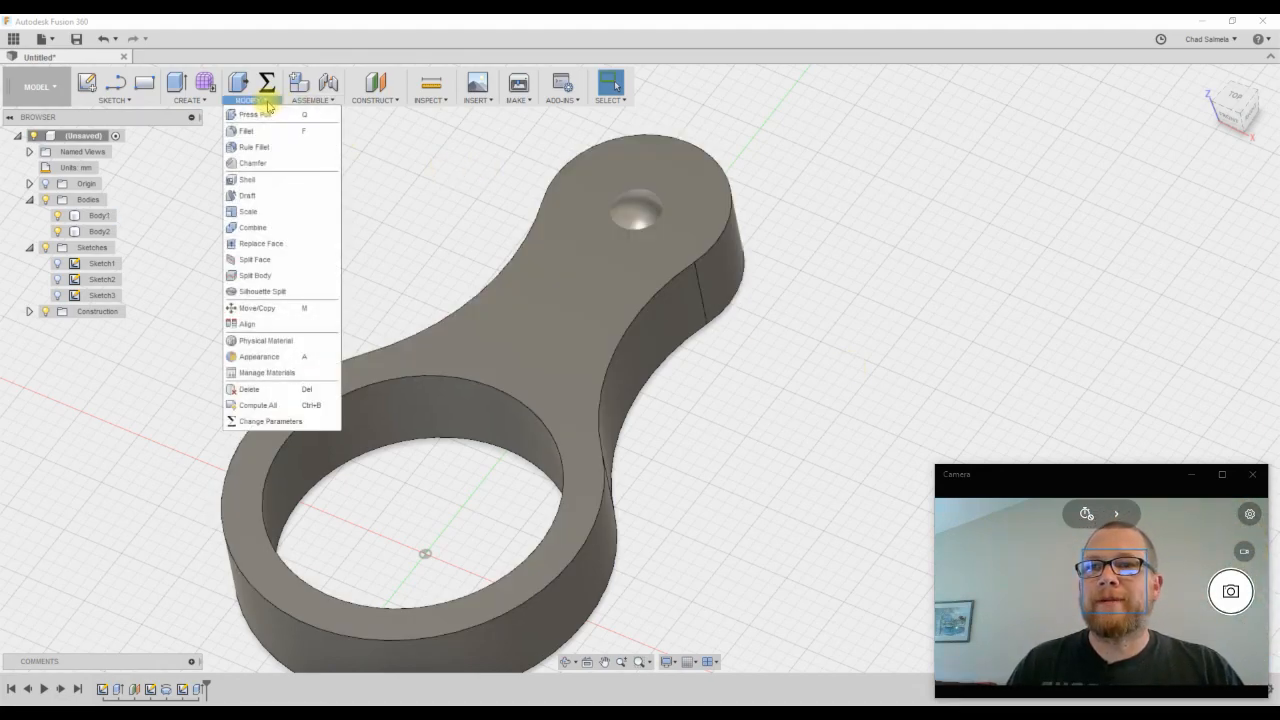
left_click(248, 229)
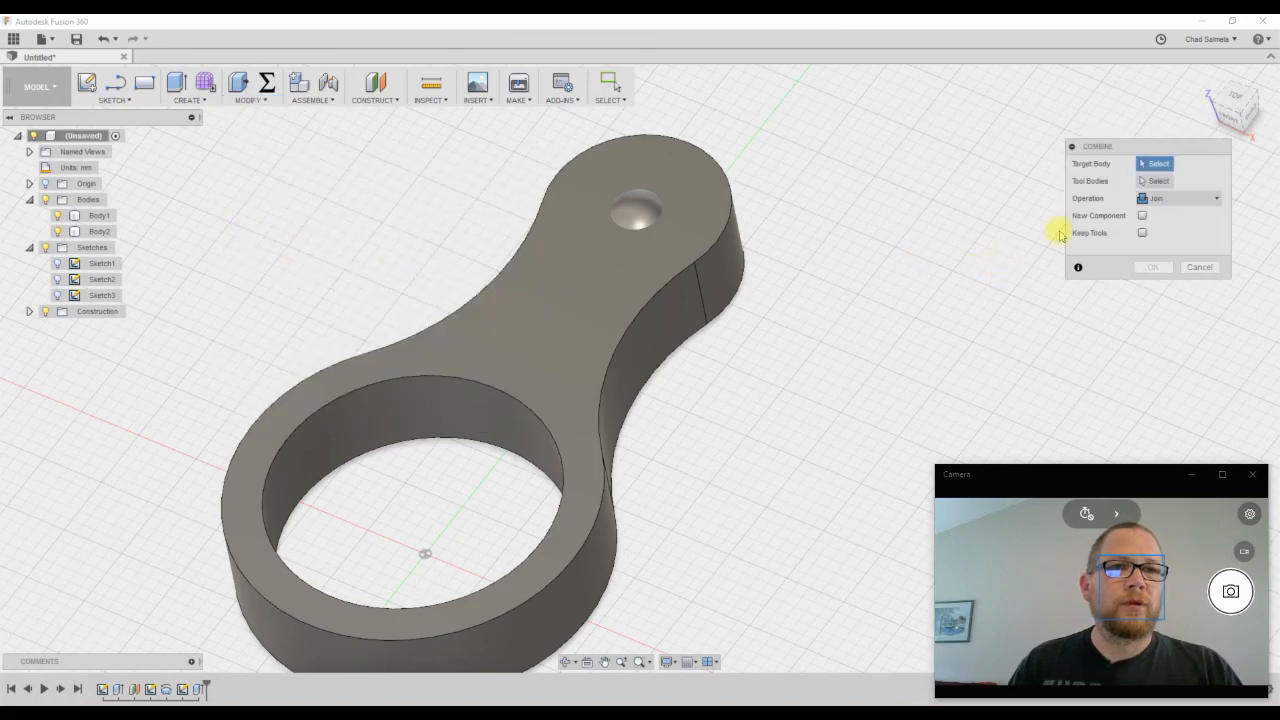
left_click(611, 293)
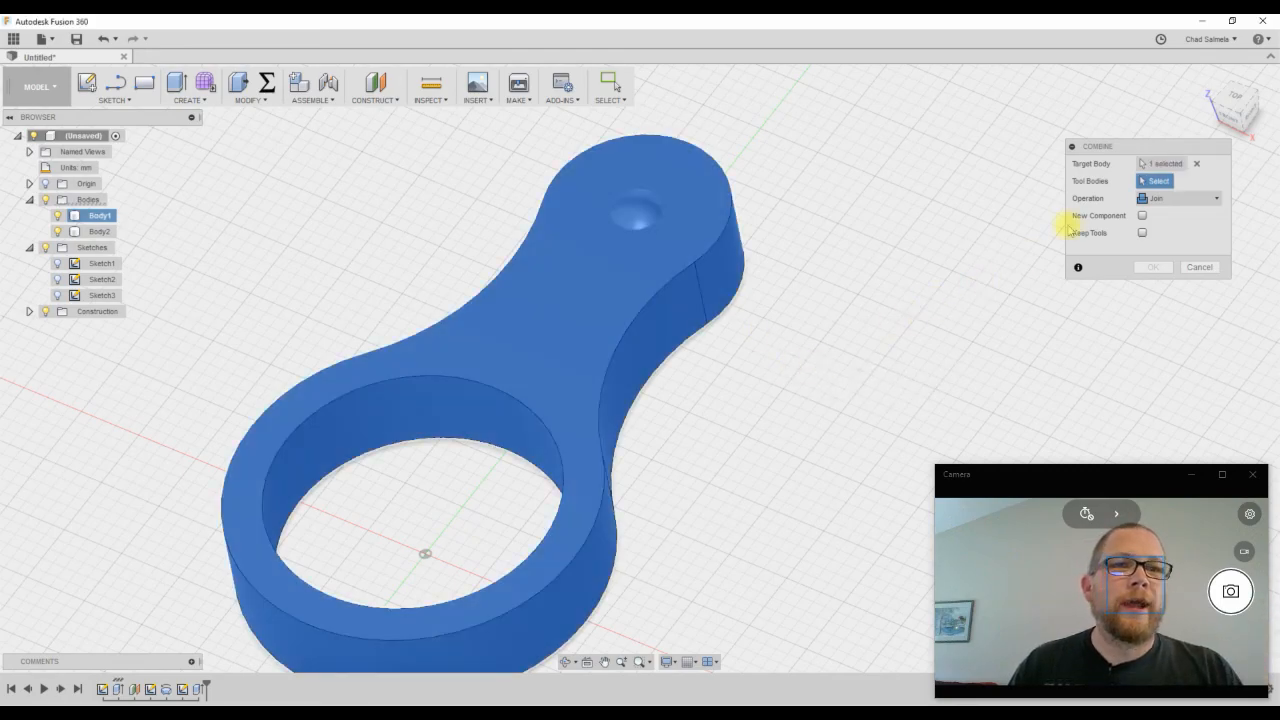
left_click(640, 218)
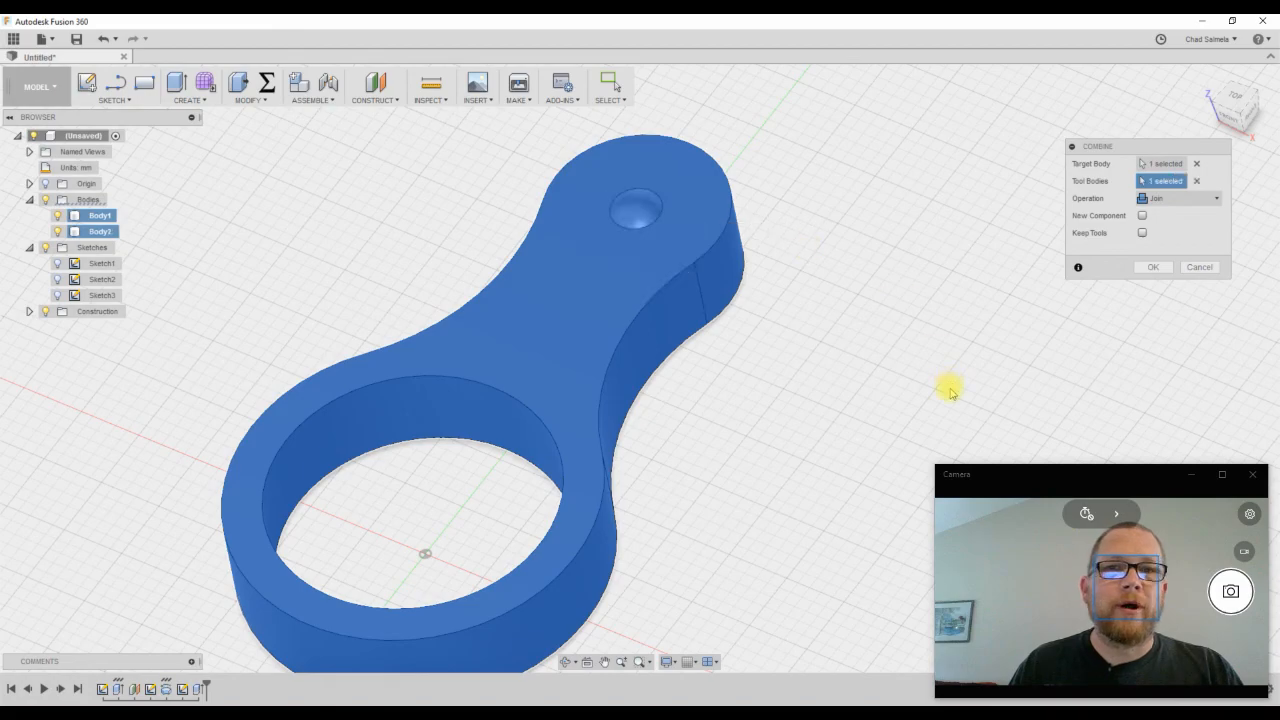
left_click(1220, 204)
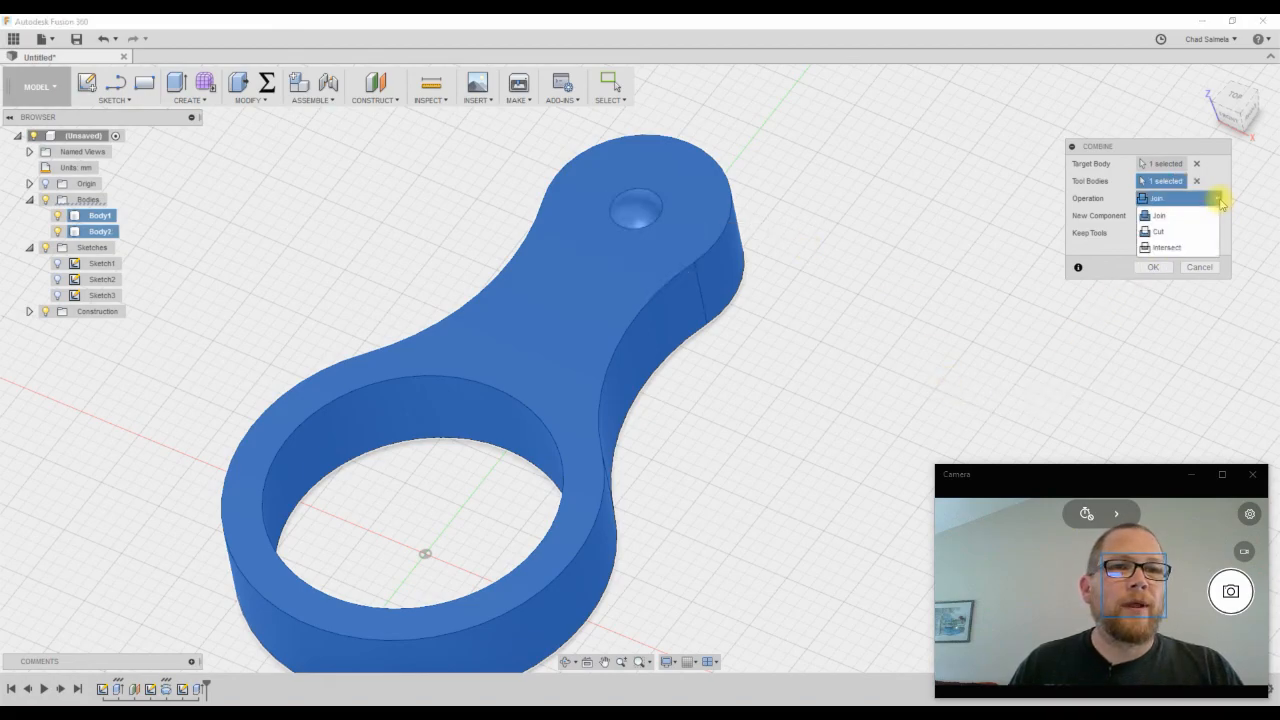
left_click(1155, 231)
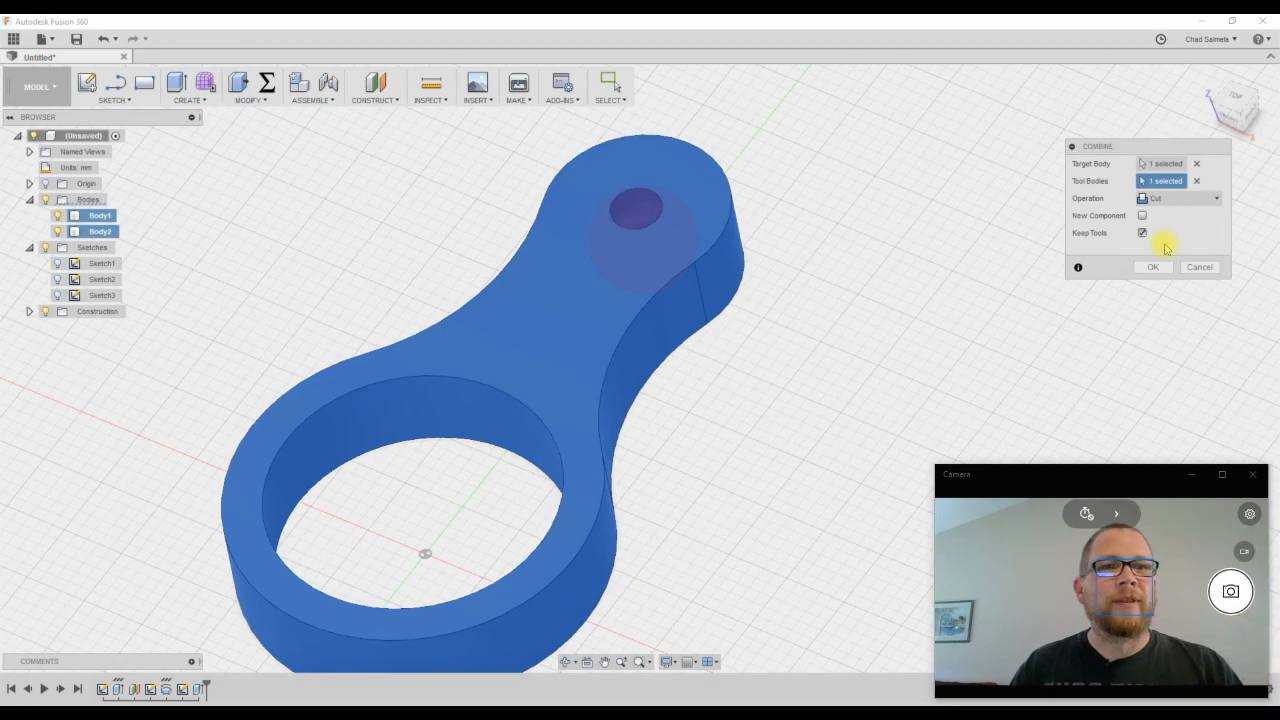
left_click(1153, 268)
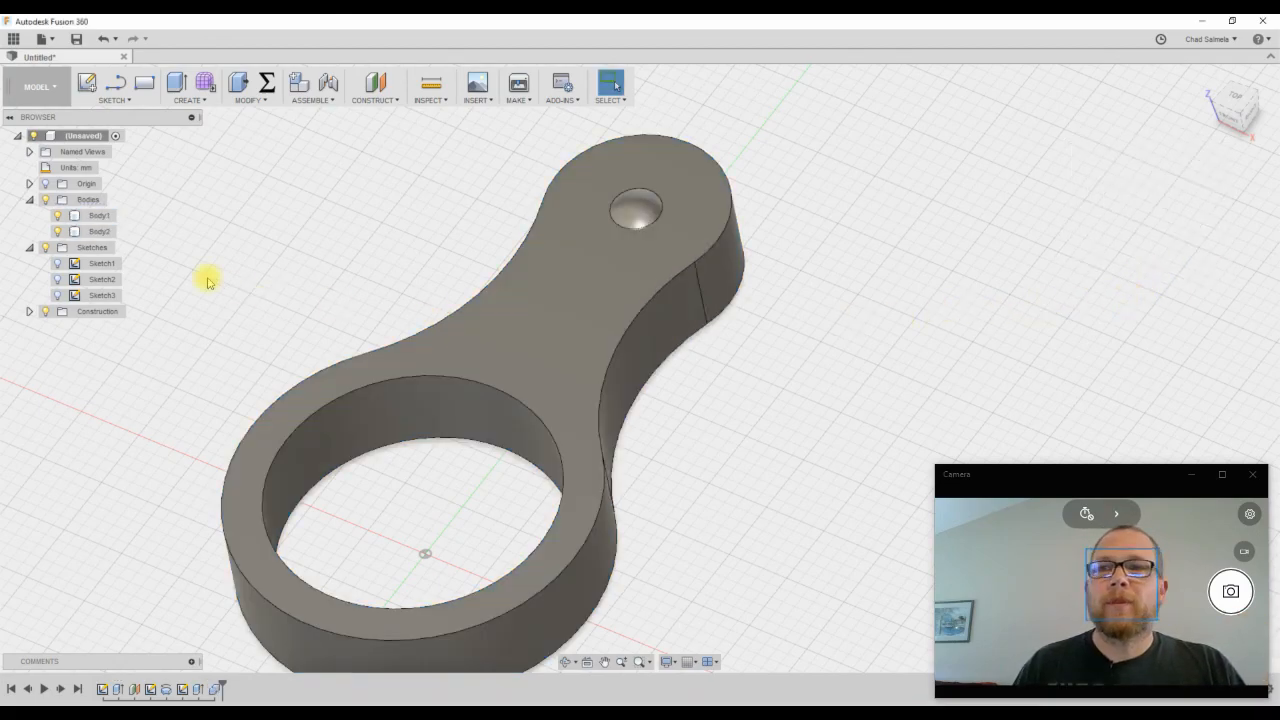
Hide the ball body to expose the socket cut in the arm's end
left_click(95, 231)
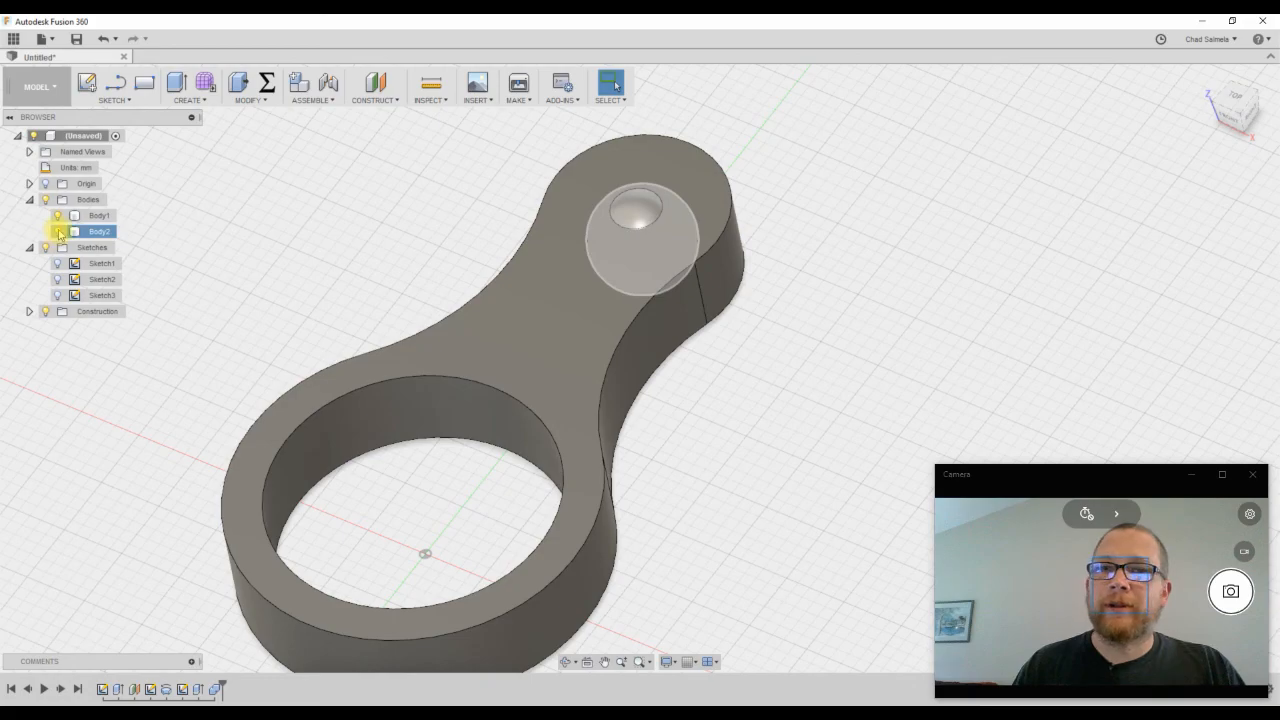
left_click(58, 232)
middle_click_drag(689, 251, 780, 335, "shift")
scroll(621, 214, "up", 4)
middle_click_drag(1028, 348, 882, 333, "shift")
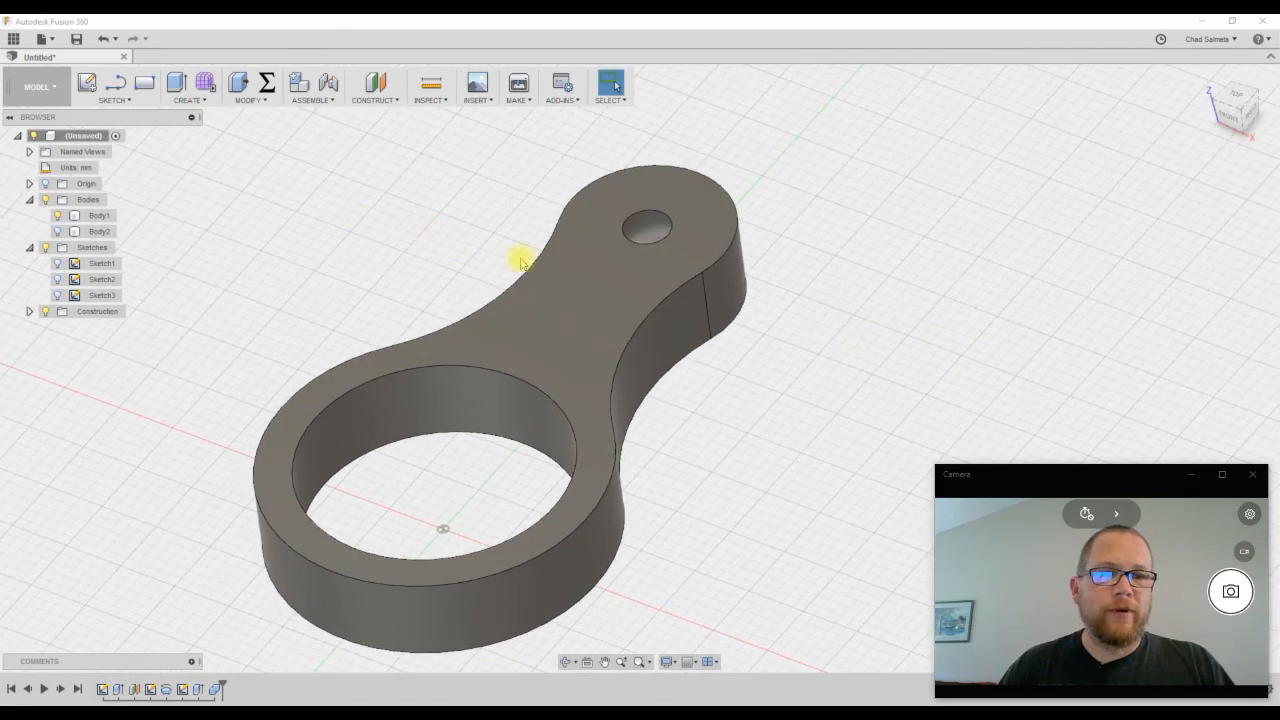
middle_click_drag(715, 287, 335, 166, "shift")
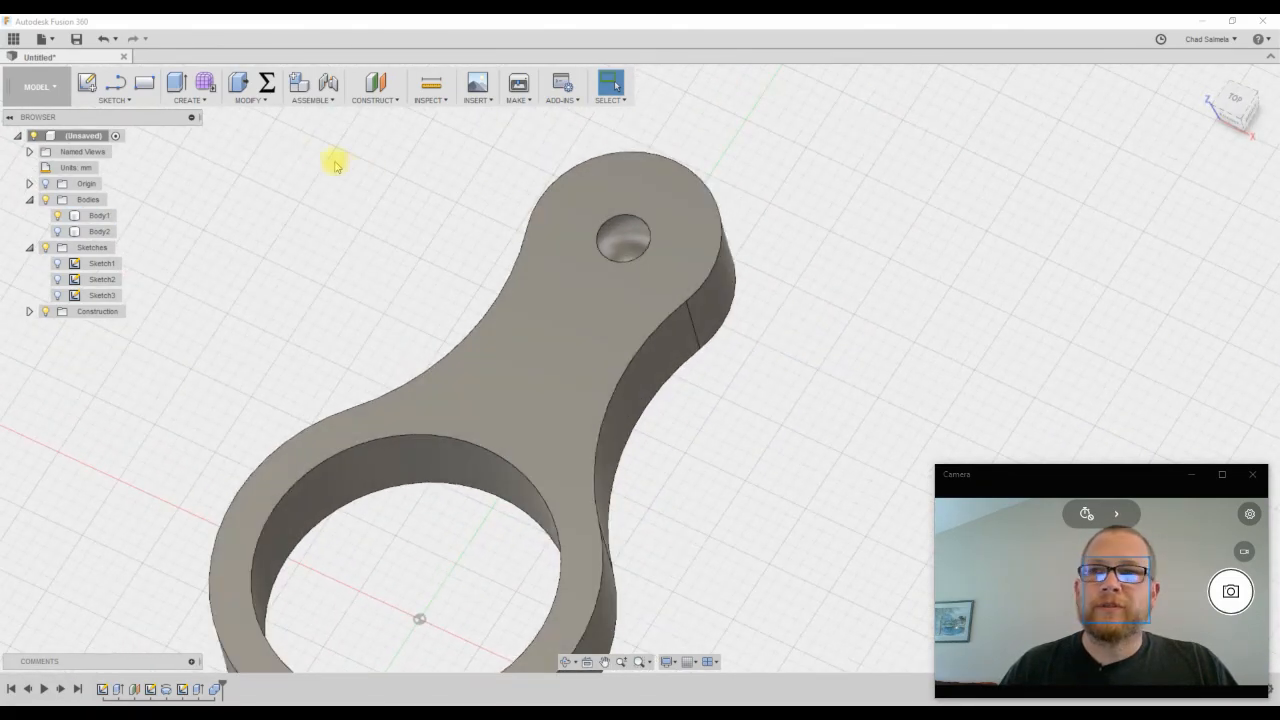
Chamfer both circular edges of the ball socket with an equal distance set by the parameter CMFR_Ball
left_click(247, 100)
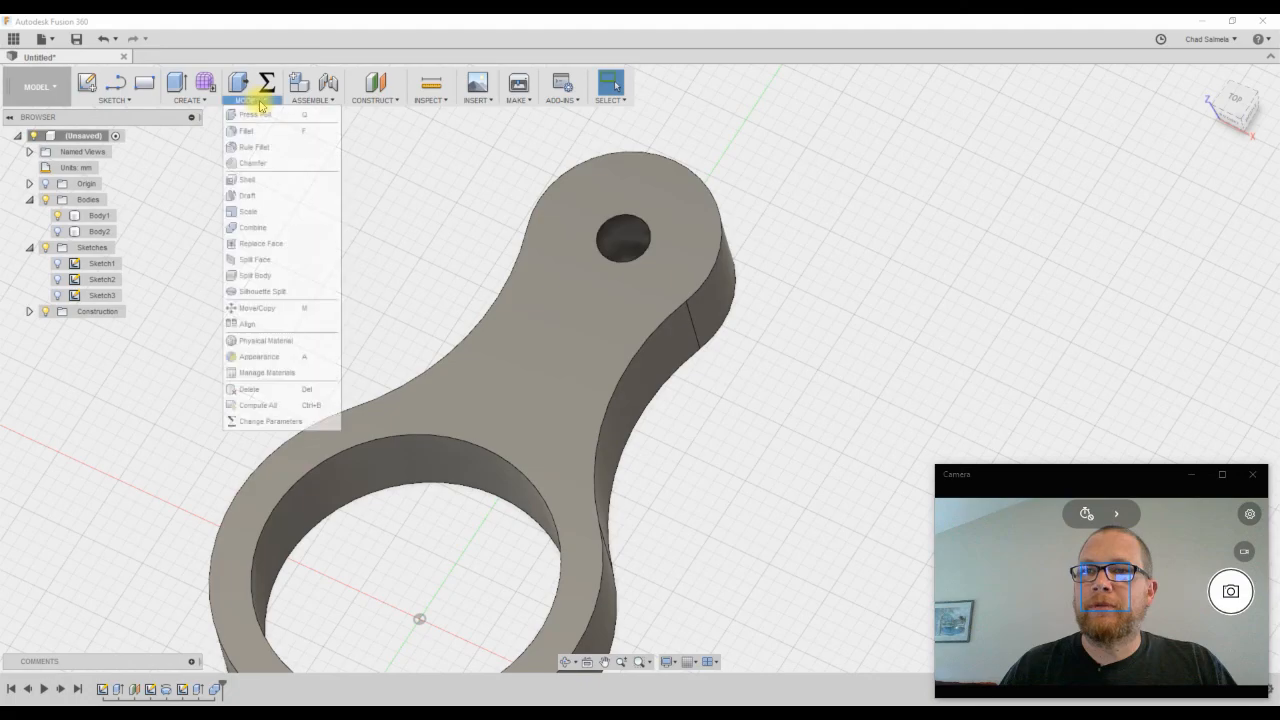
left_click(251, 164)
mouse_move(591, 243)
middle_mouse_down("shift")
mouse_move(617, 229)
mouse_move(614, 251)
middle_mouse_up("shift")
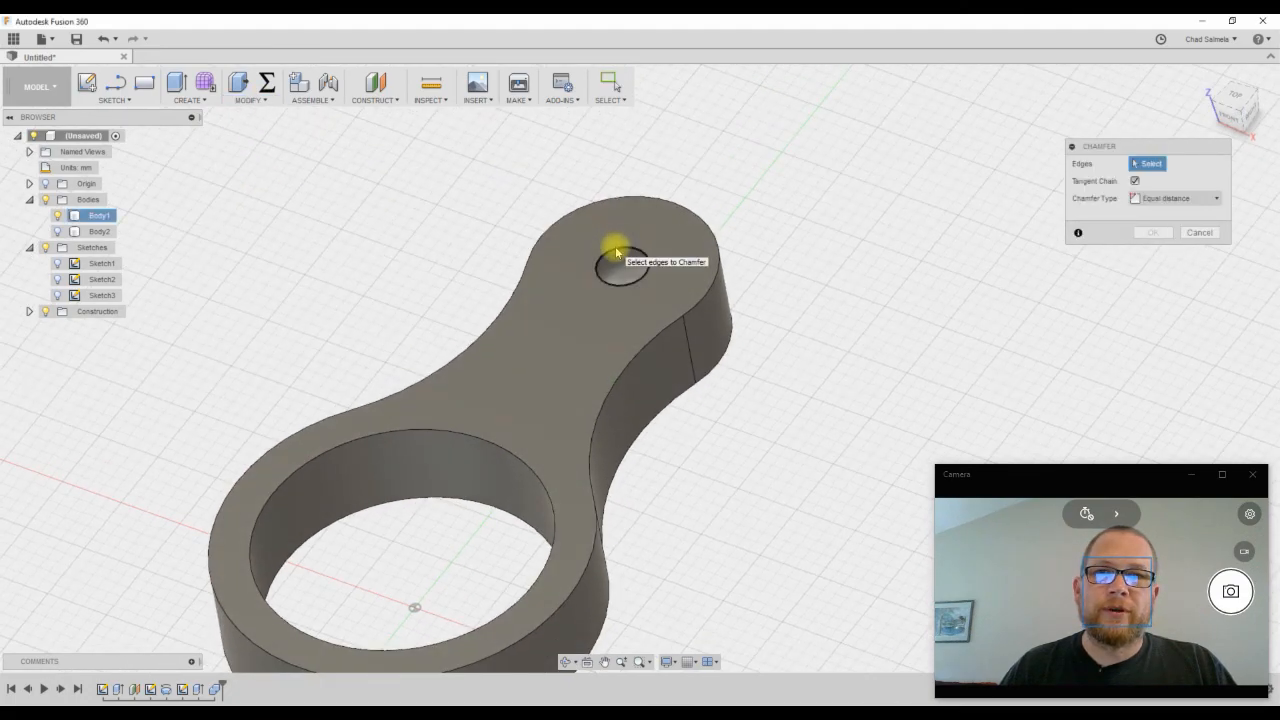
left_click(616, 252)
middle_click_drag(714, 329, 1141, 249, "shift")
left_click(688, 292)
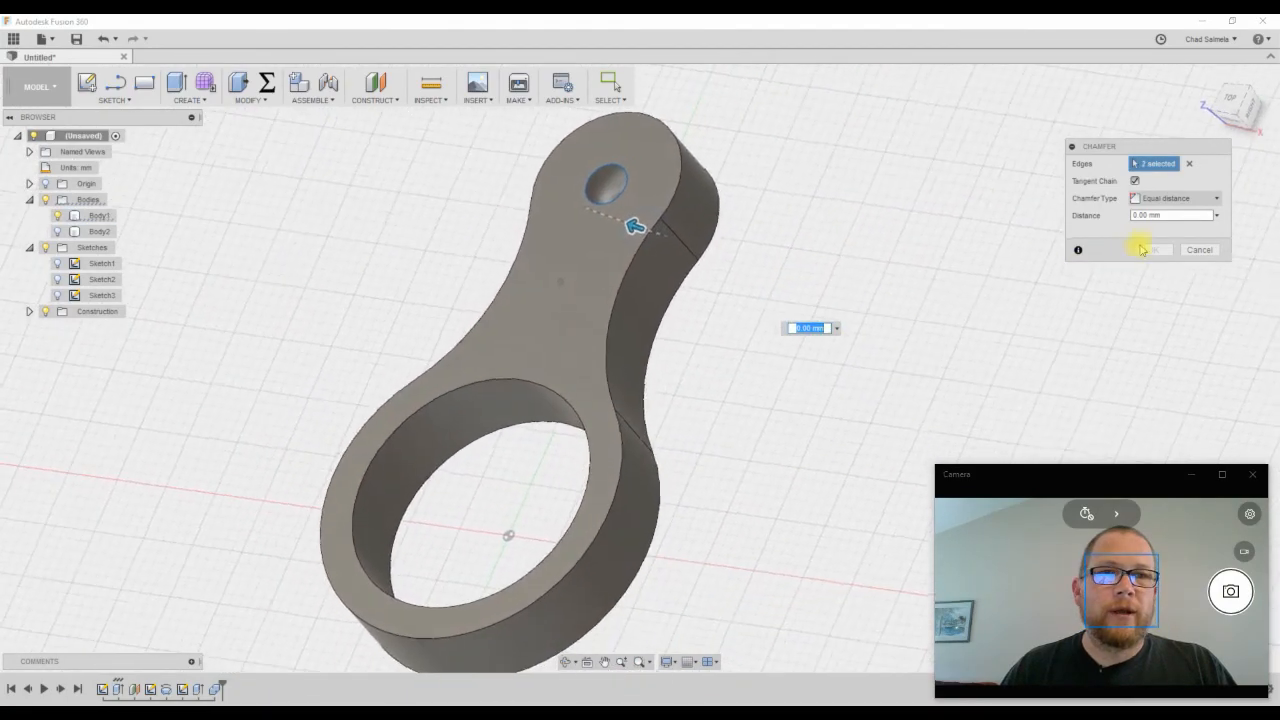
left_click(1160, 215)
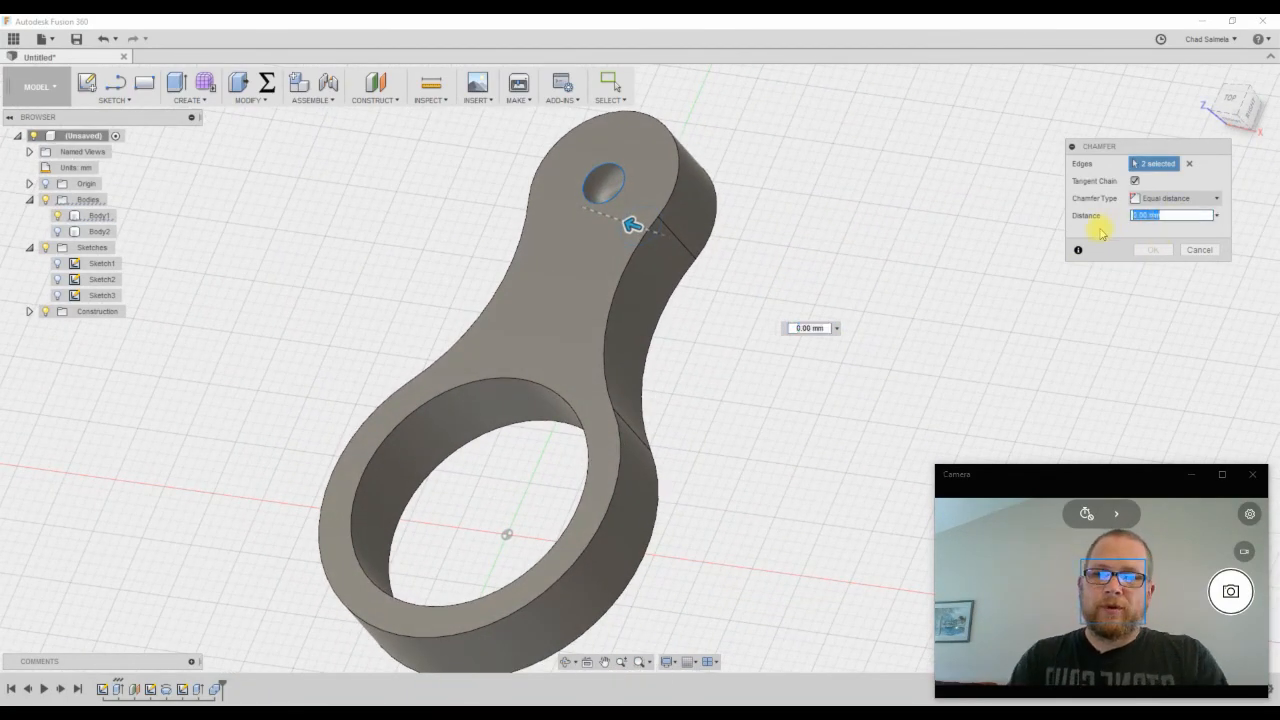
type("CM")
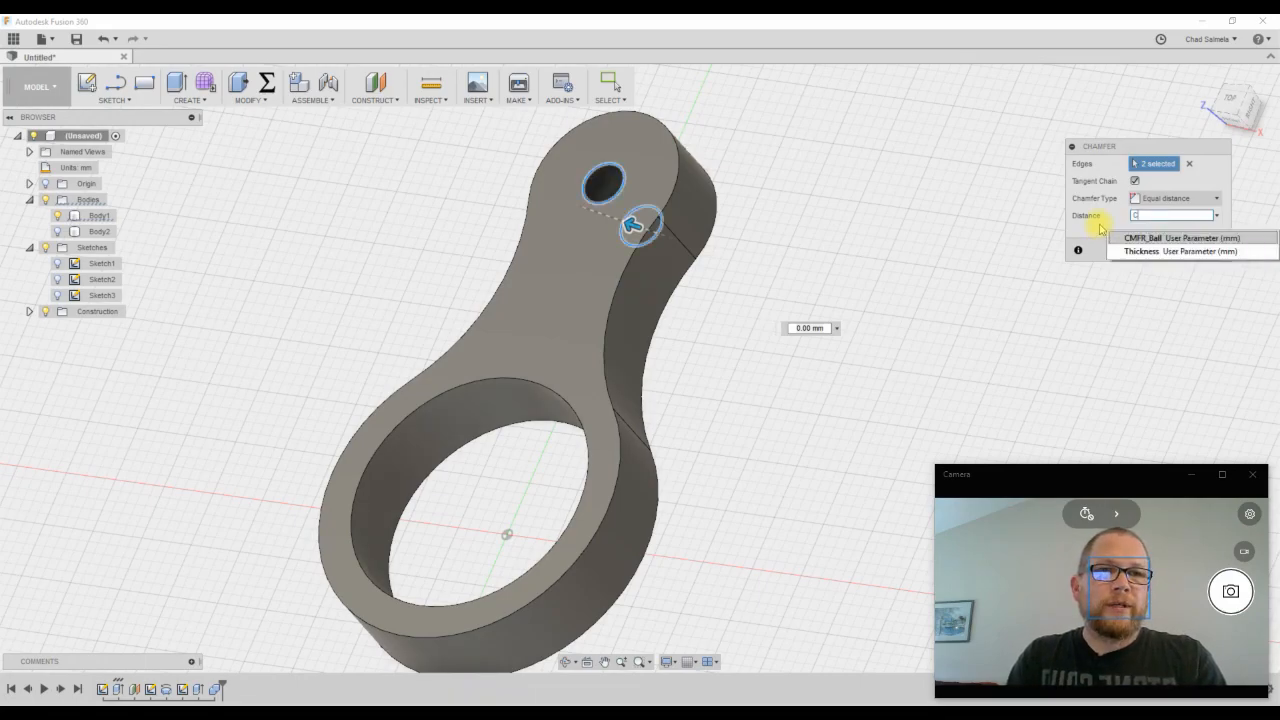
left_click(1130, 238)
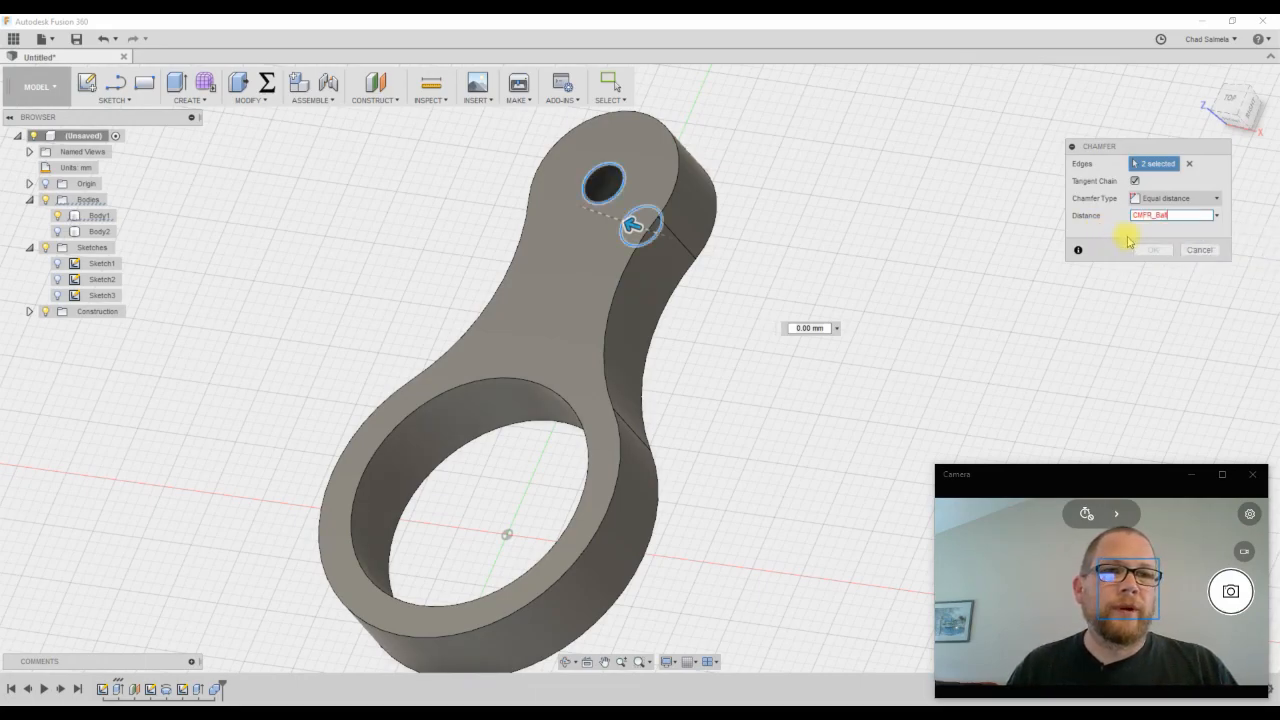
key("Return")
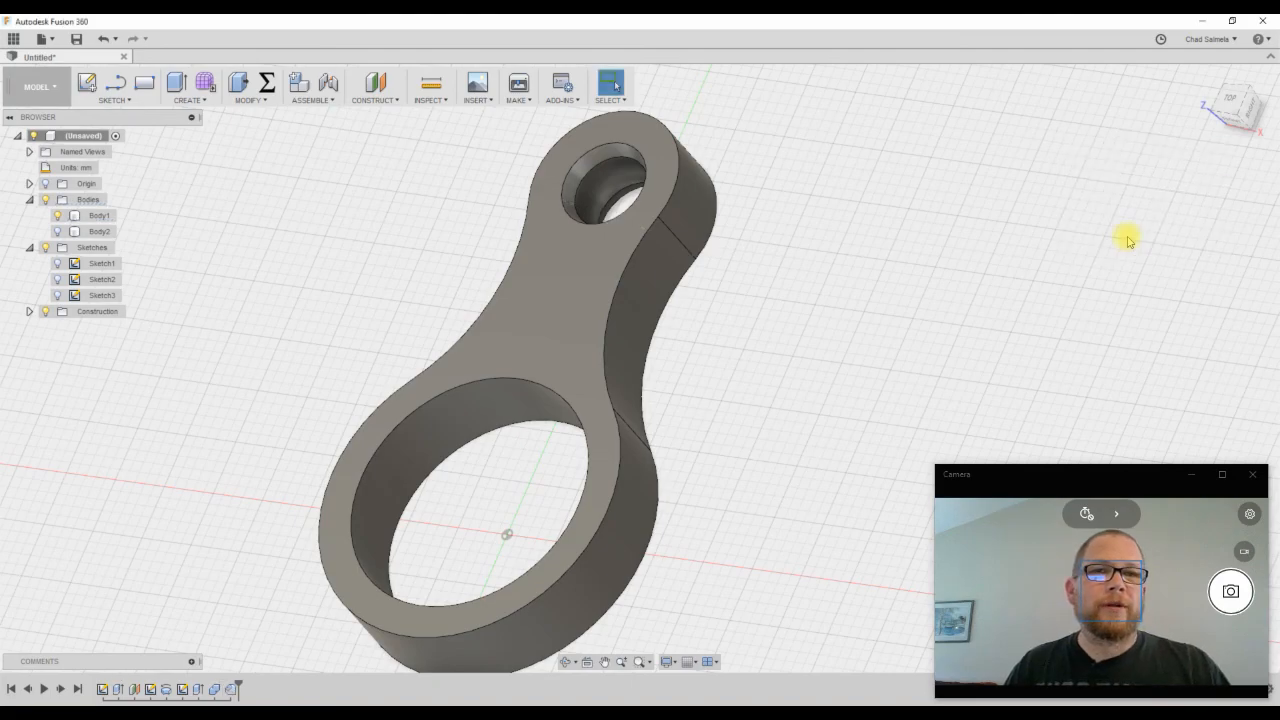
Show the origin planes and axes
middle_click_drag(883, 286, 872, 314, "shift")
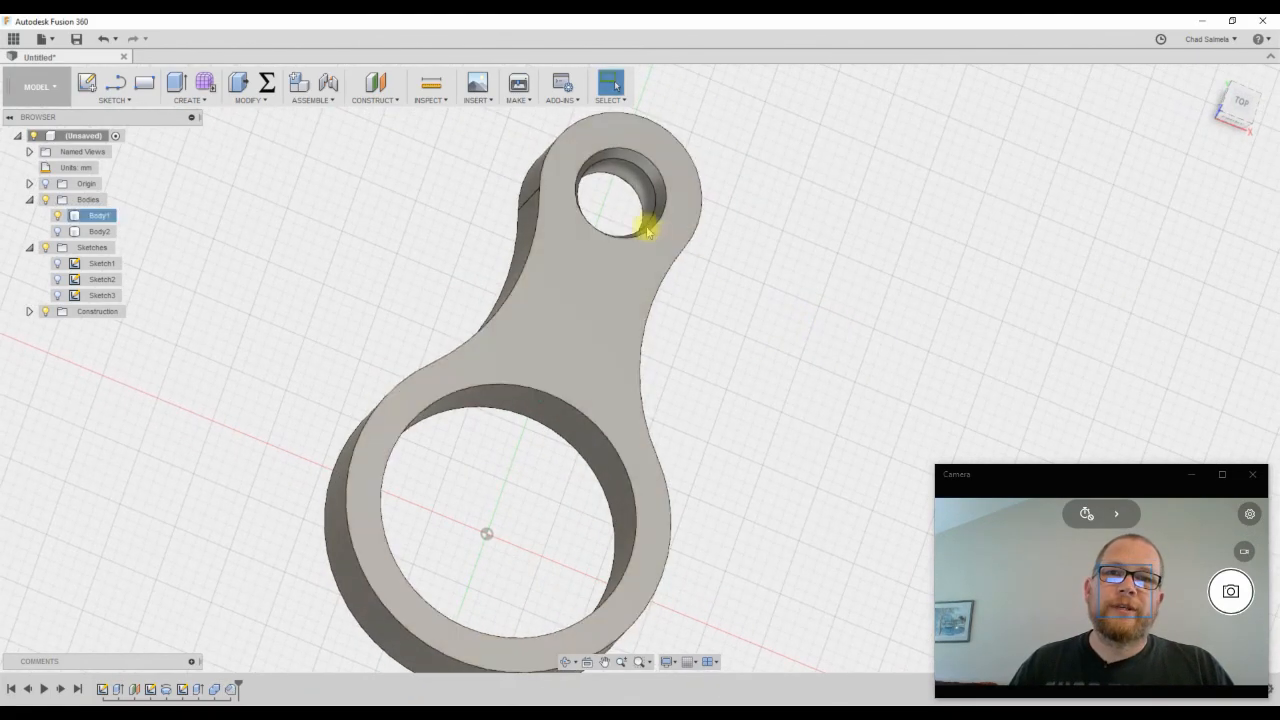
scroll(623, 209, "up", 3)
middle_click_drag(623, 209, 775, 268, "shift")
middle_click_drag(1034, 395, 411, 346, "shift")
scroll(857, 309, "down", 3)
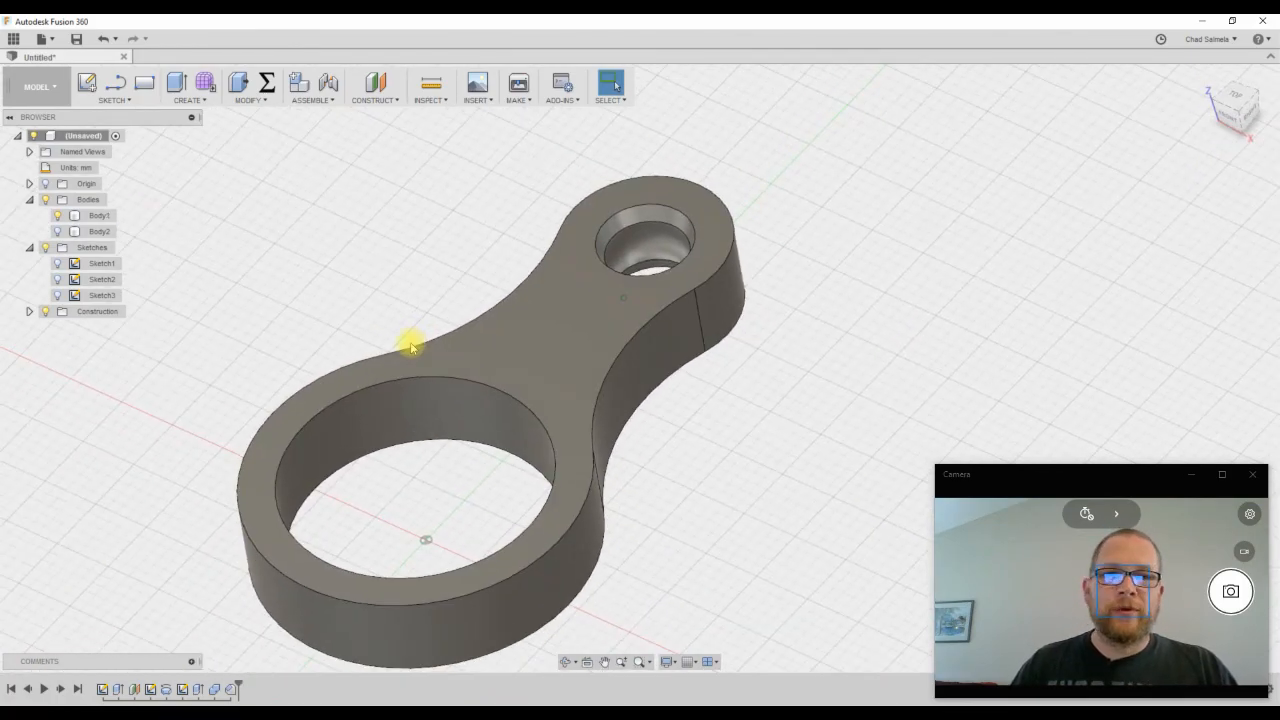
left_click(29, 184)
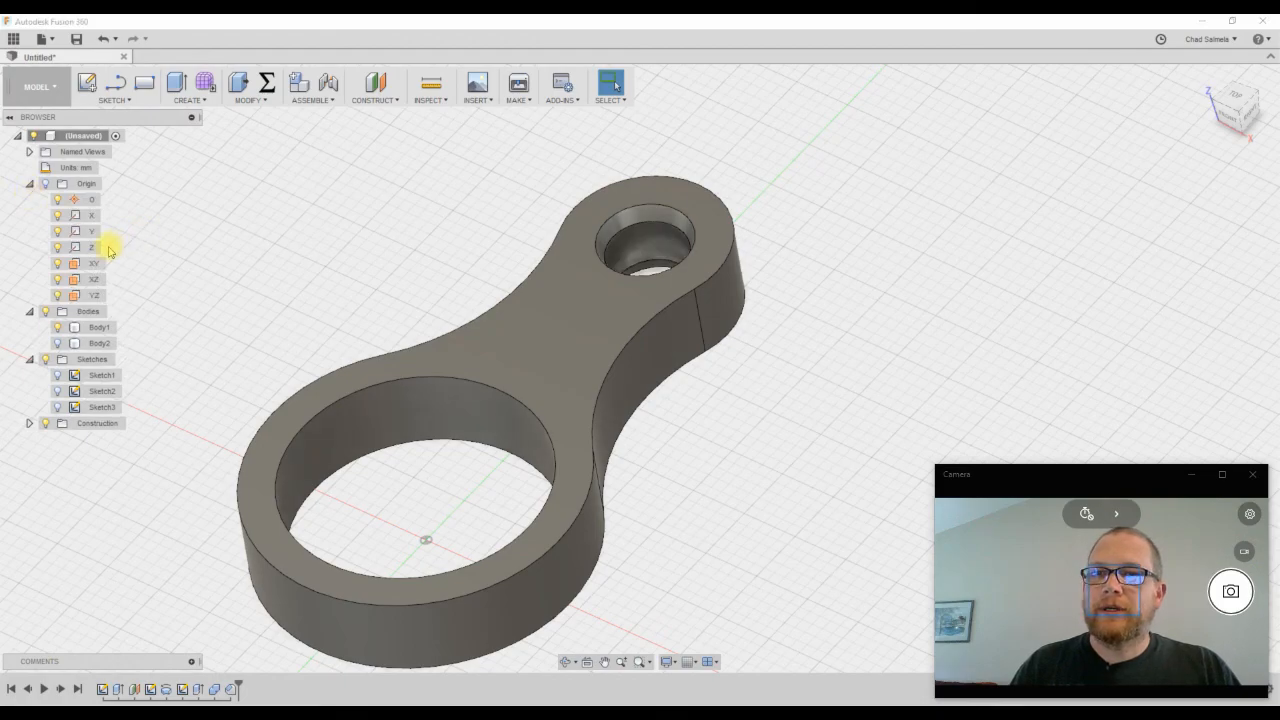
left_click(45, 184)
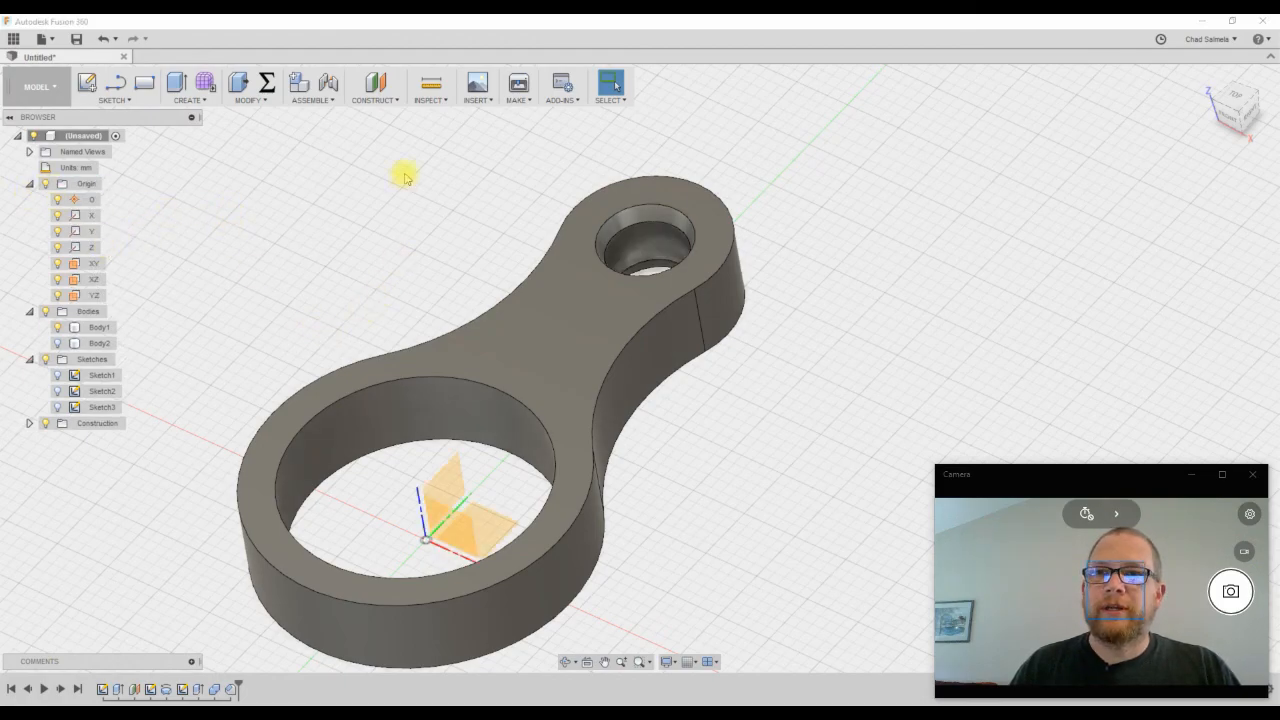
Create a construction plane offset from the origin XZ plane by the parameter Arm_Length
left_click(376, 86)
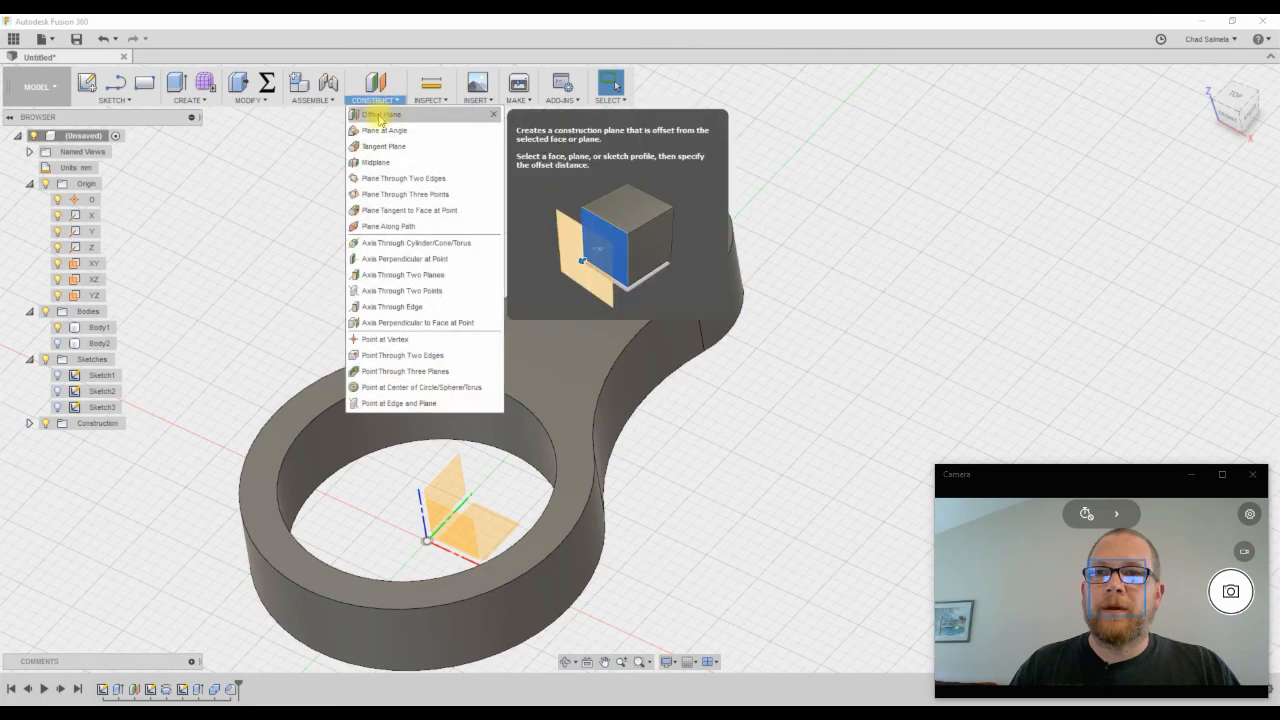
left_click(380, 115)
left_click(457, 514)
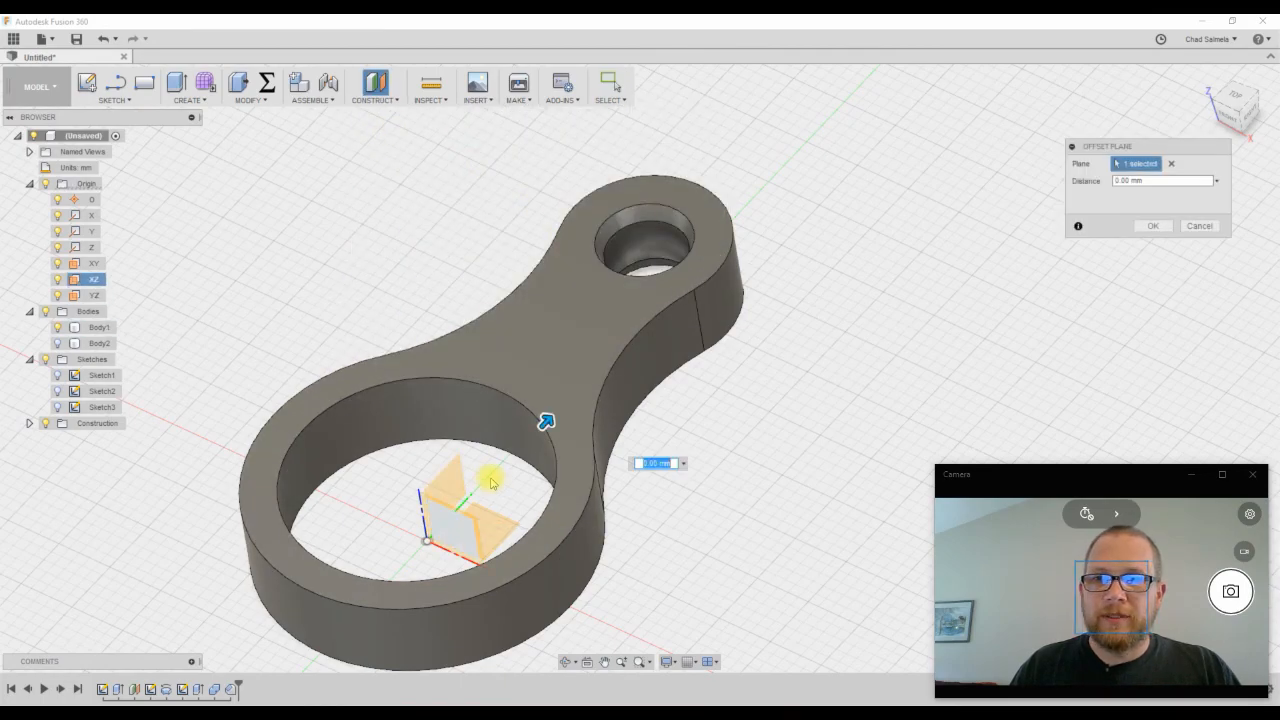
left_click_drag(550, 418, 700, 310)
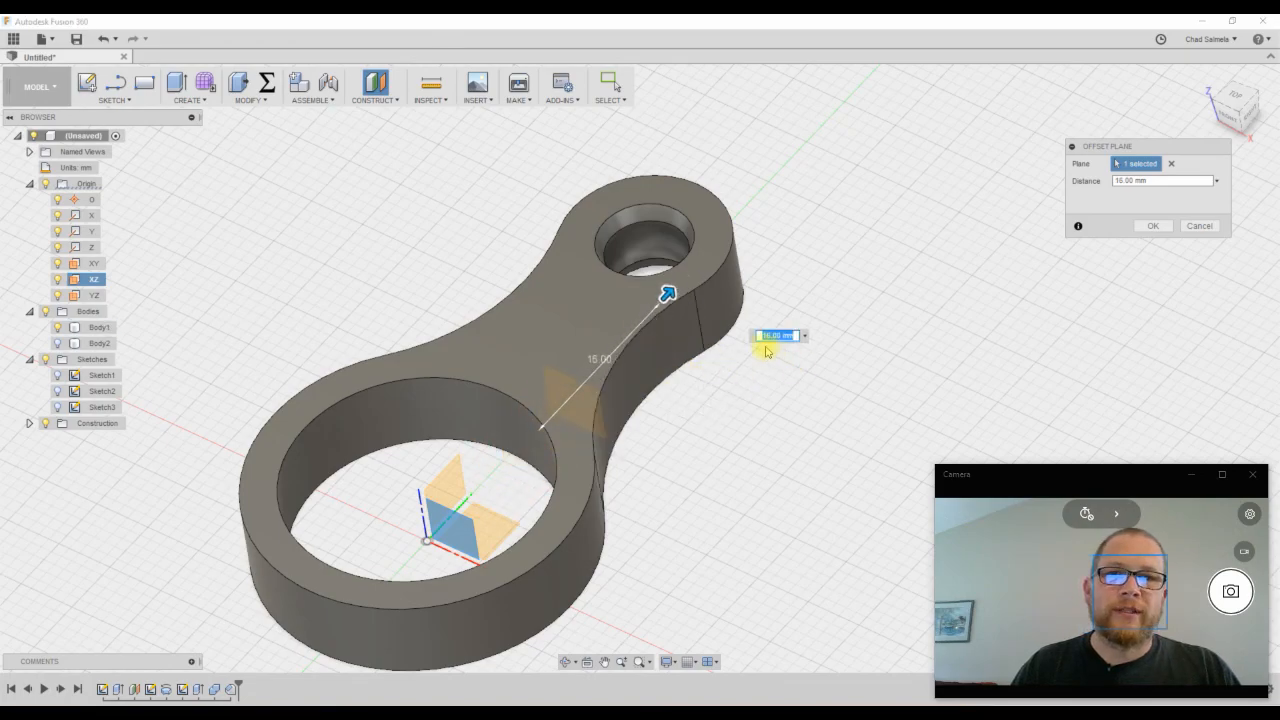
type("Arm")
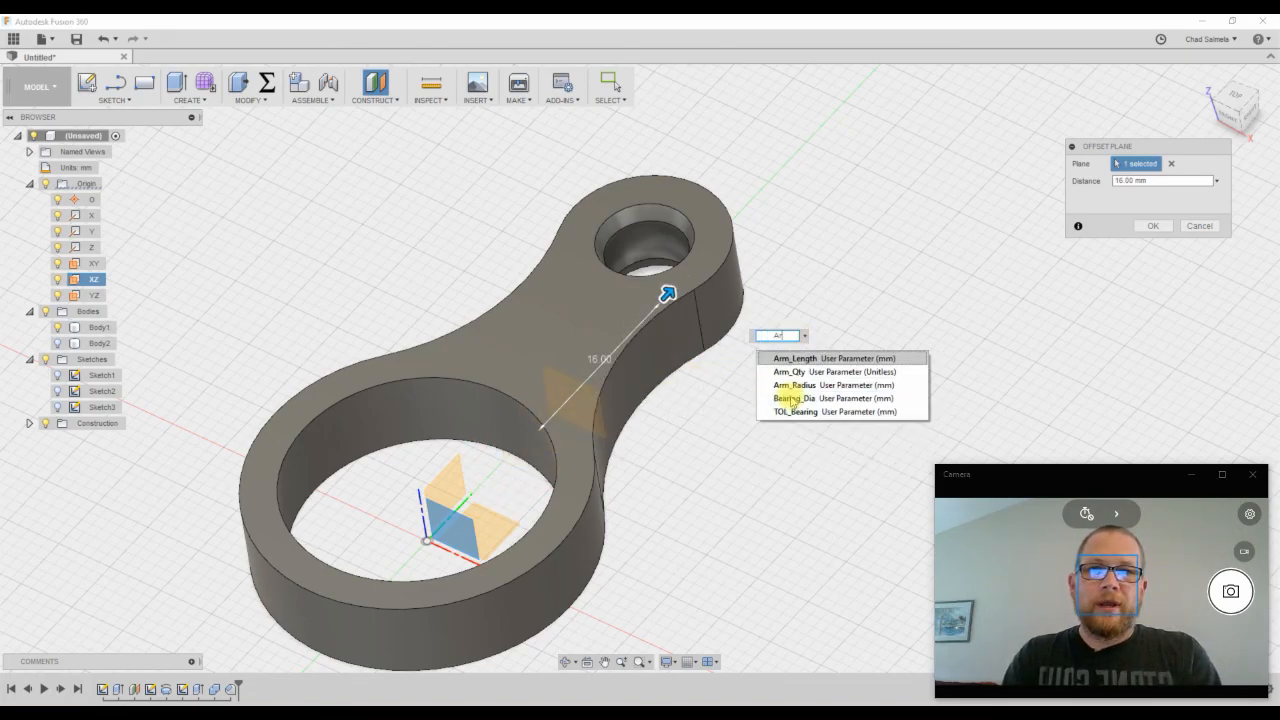
left_click(800, 358)
key("Return")
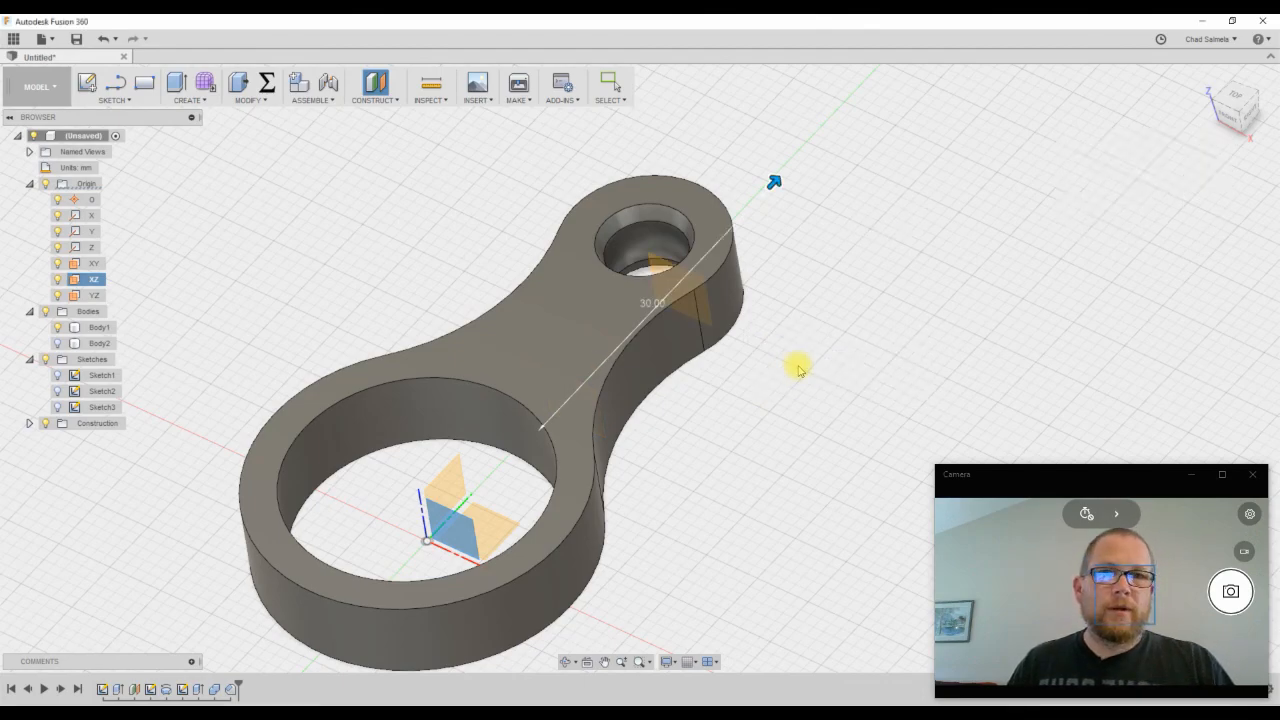
middle_click_drag(800, 370, 829, 294, "shift")
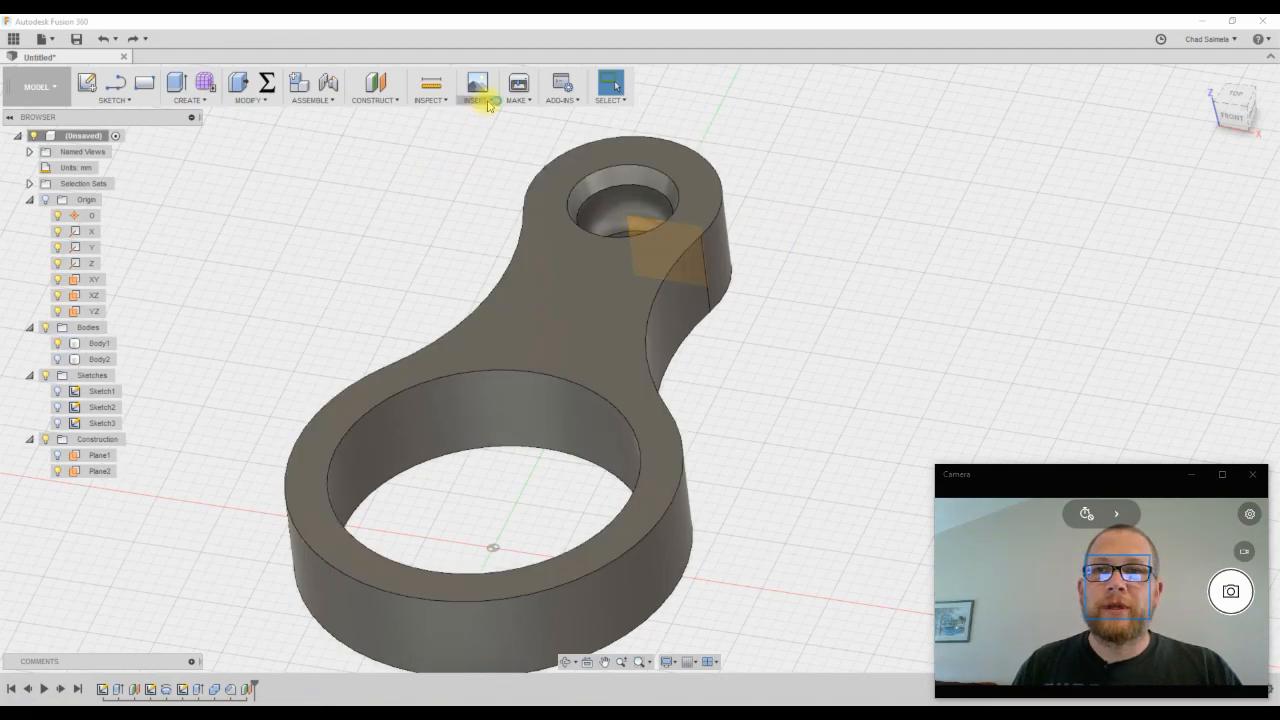
Create a section analysis through the ball socket on the construction plane offset by Arm_Length, and view the cut from the front
left_click(430, 98)
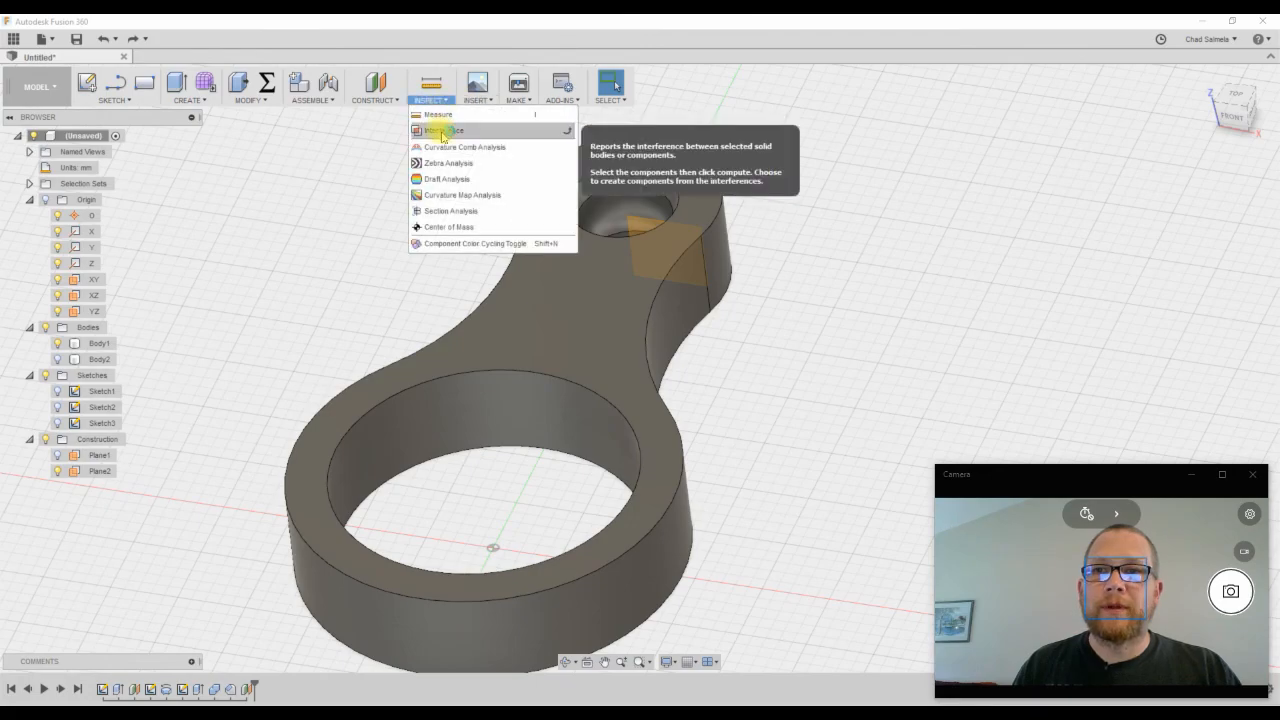
left_click(450, 212)
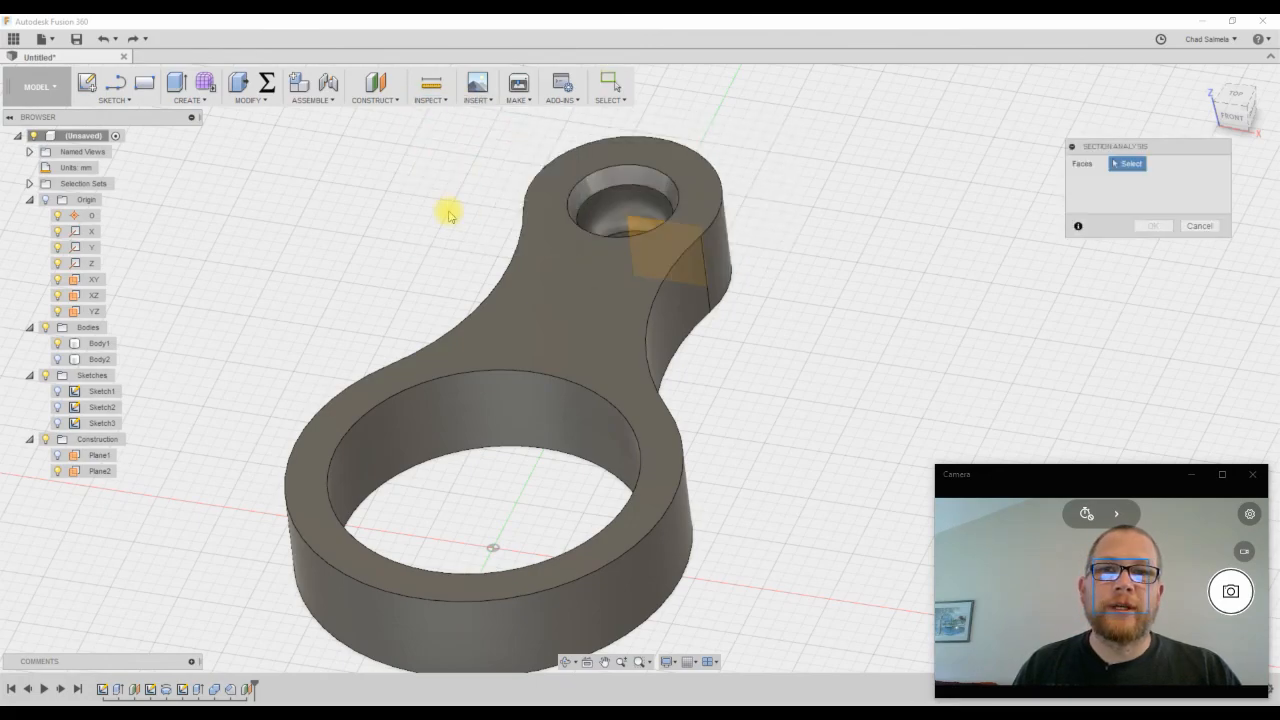
left_click(645, 222)
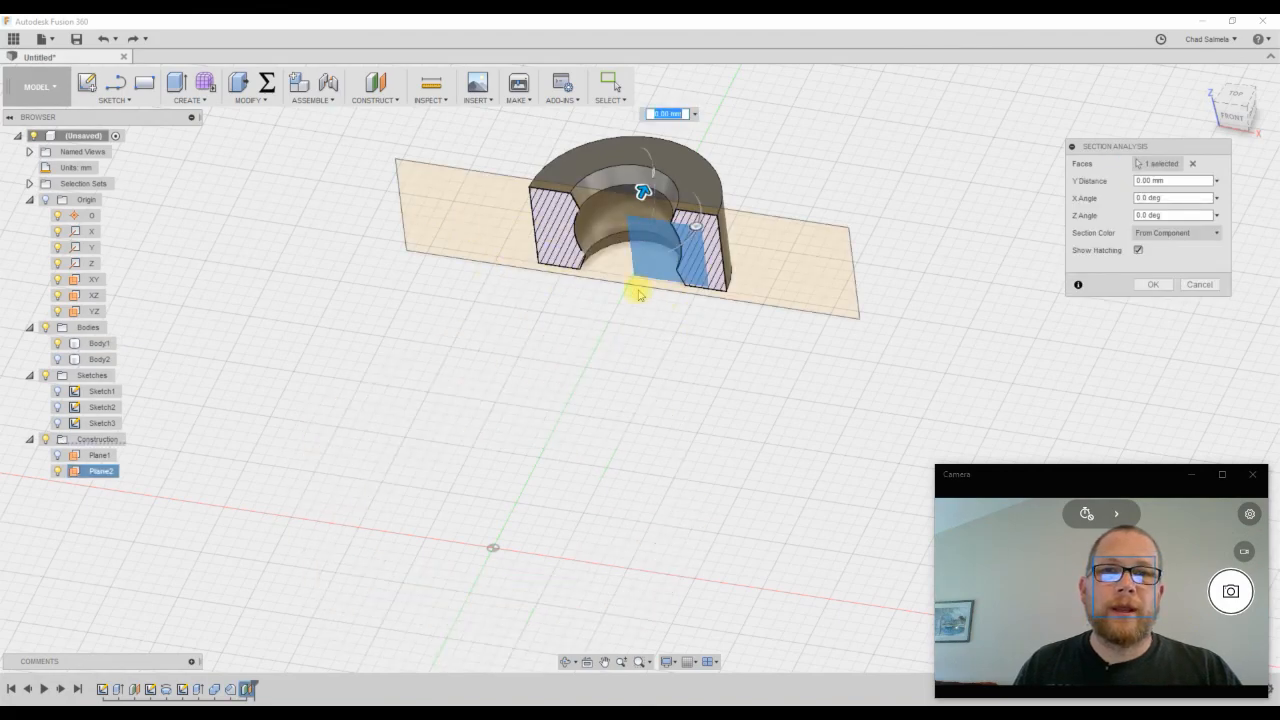
left_click(1155, 285)
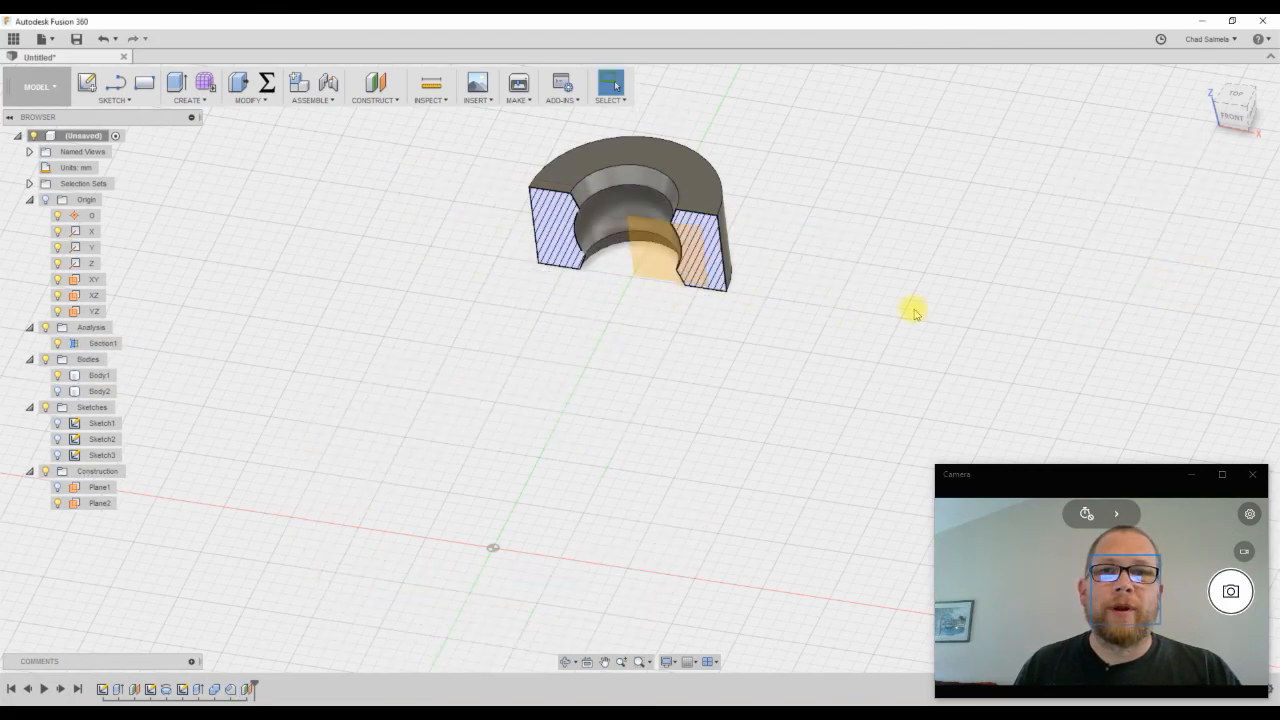
middle_click_drag(675, 371, 612, 276, "shift")
scroll(583, 288, "up", 5)
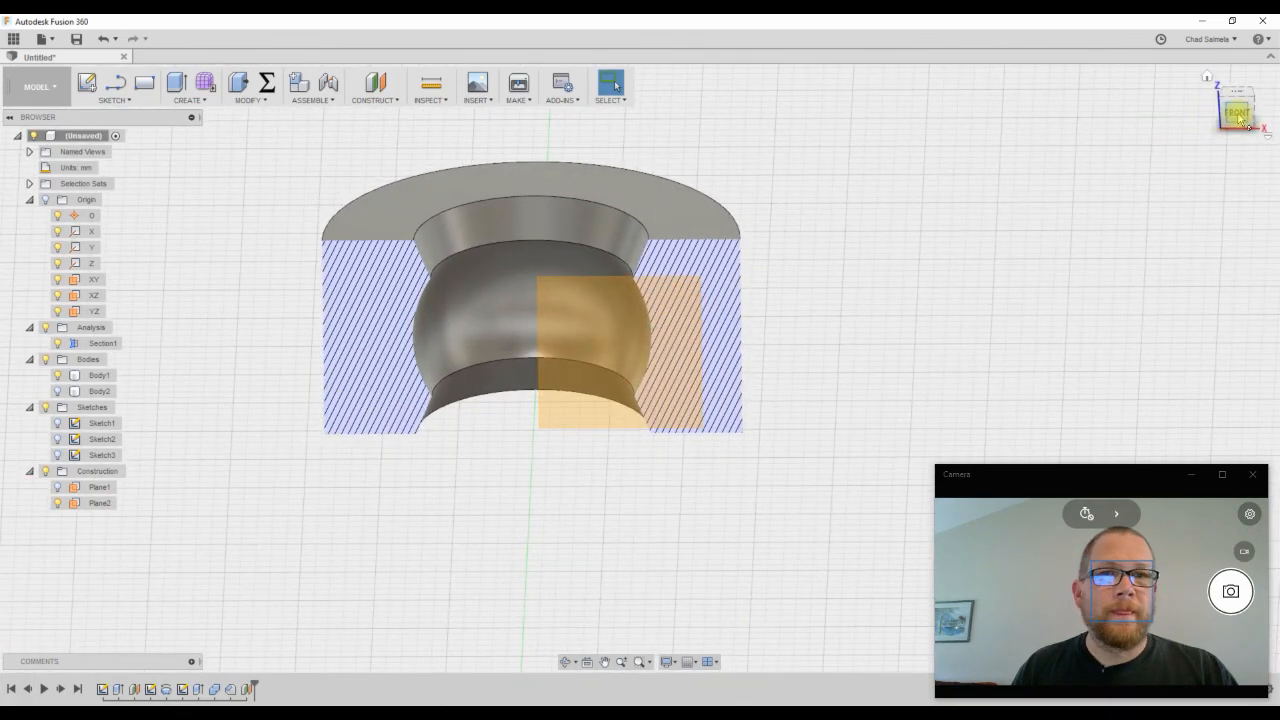
left_click(1234, 110)
scroll(523, 490, "up", 2)
scroll(523, 490, "up", 1)
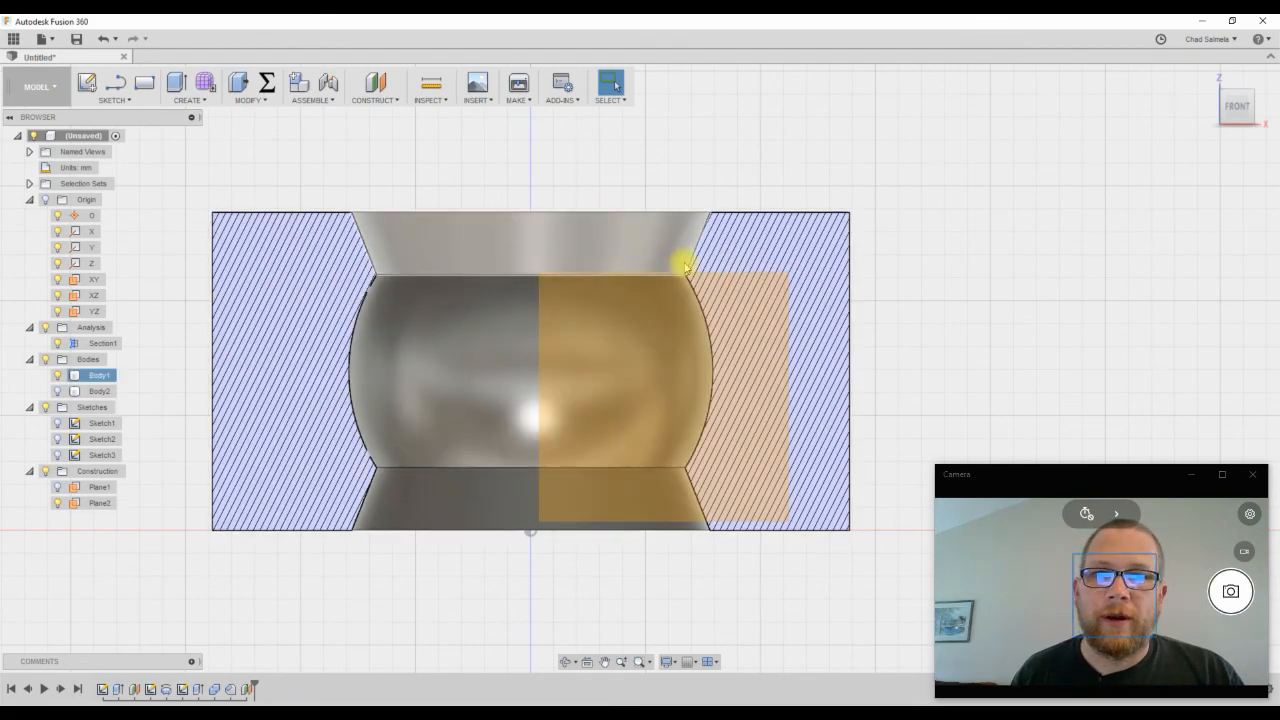
left_click(1055, 258)
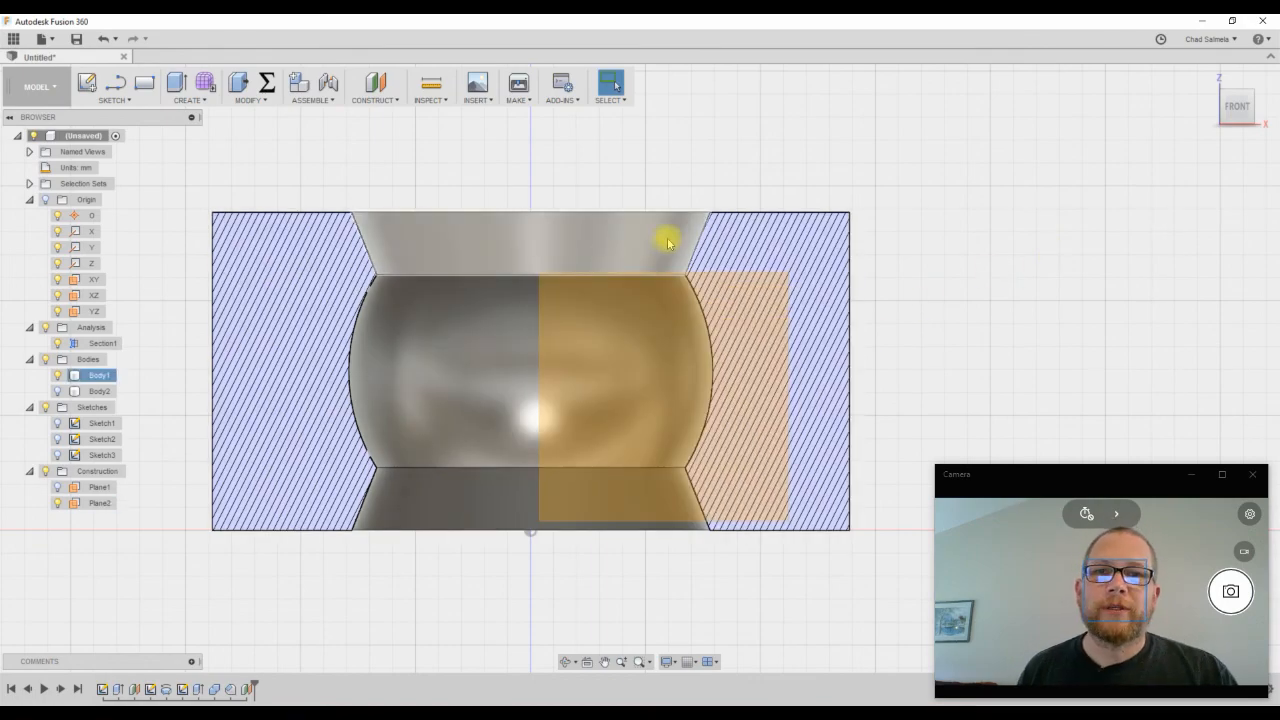
Set the user parameter CMFR_Ball to 2.5 mm
left_click(266, 82)
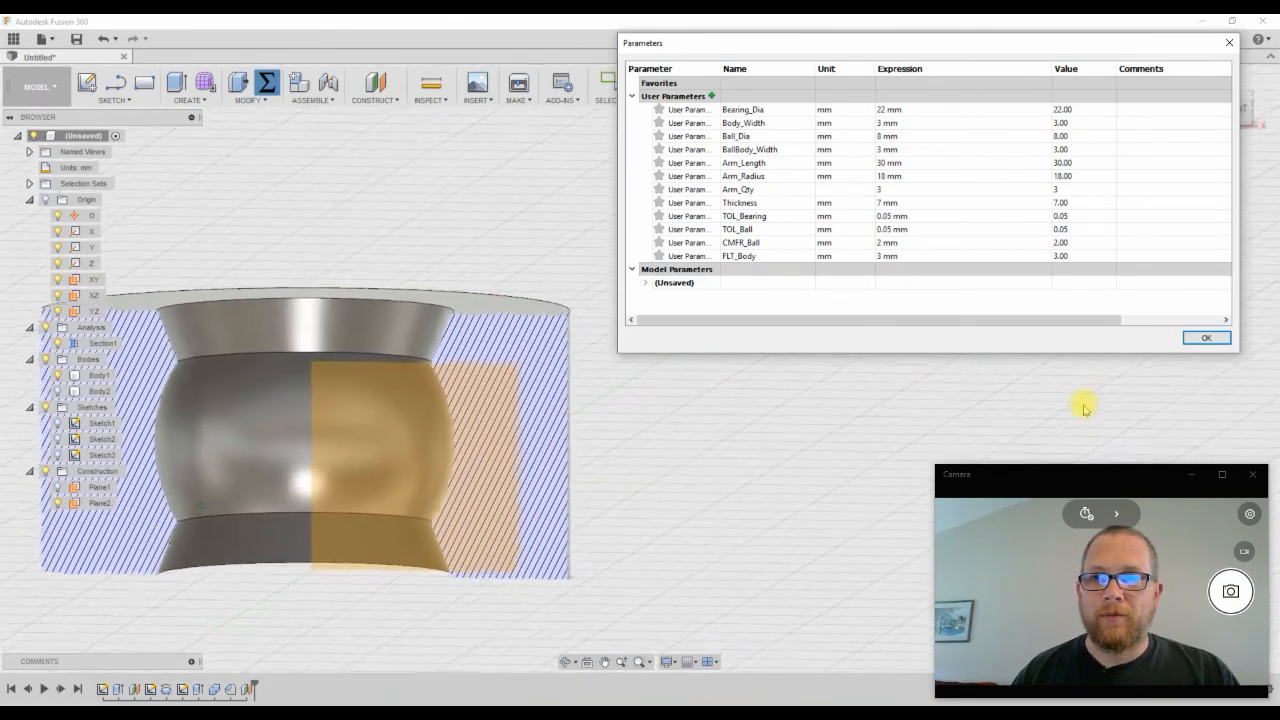
left_click_drag(1027, 50, 971, 48)
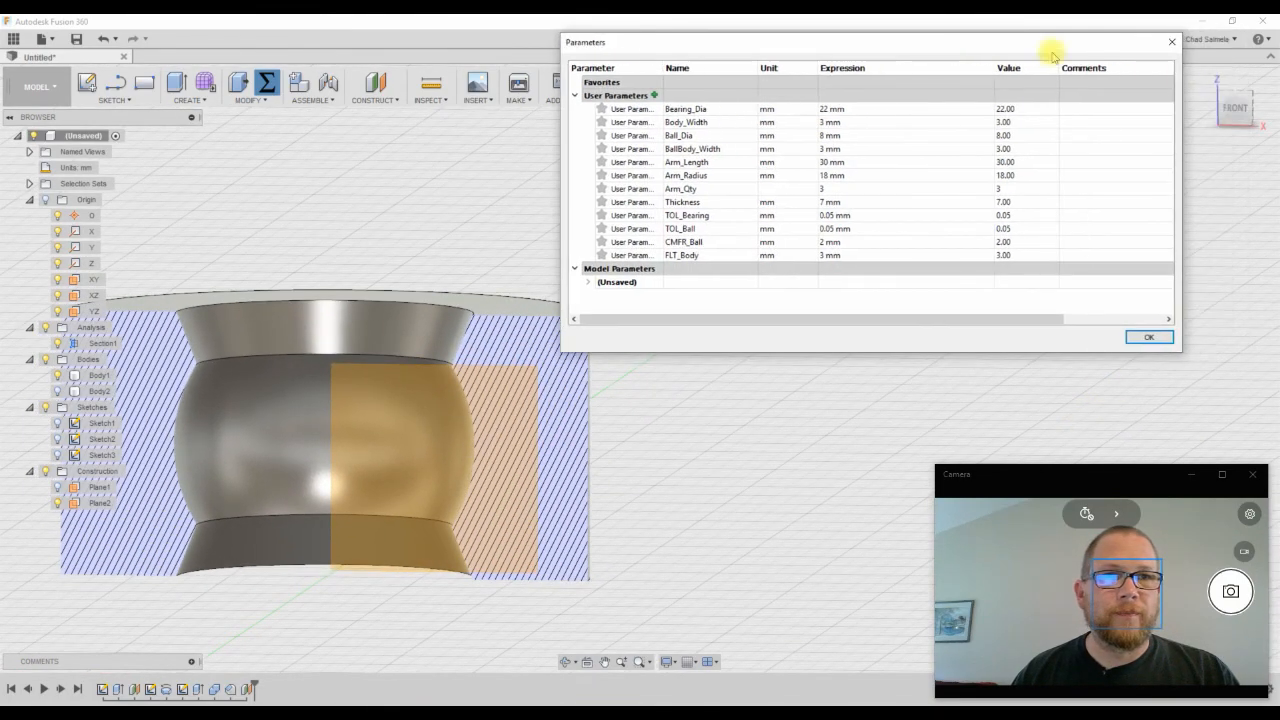
left_click(1236, 106)
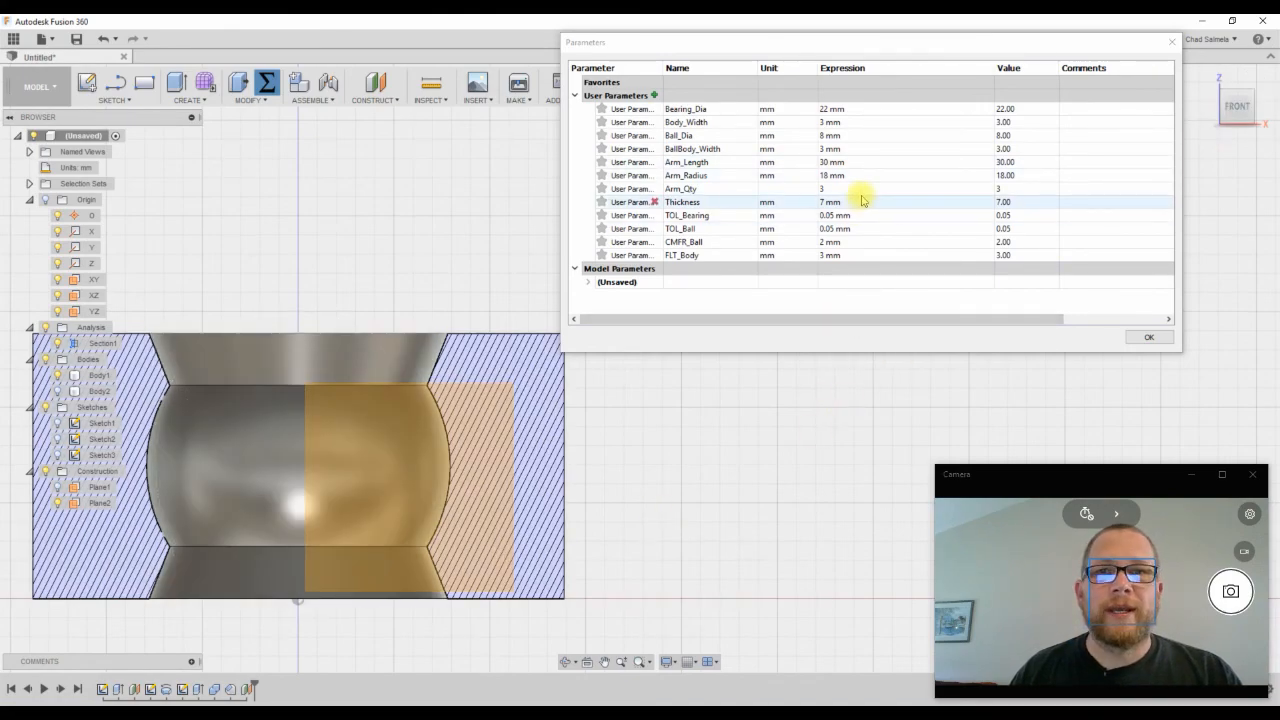
double_click(855, 242)
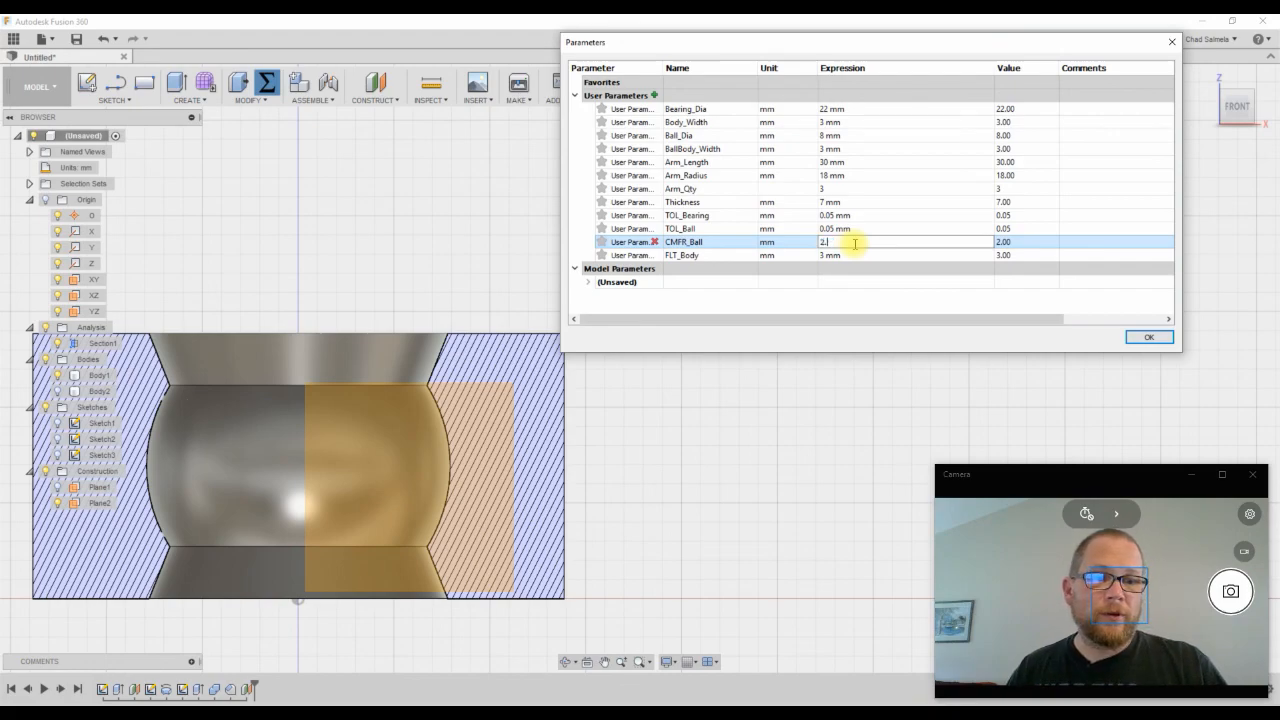
key("Return")
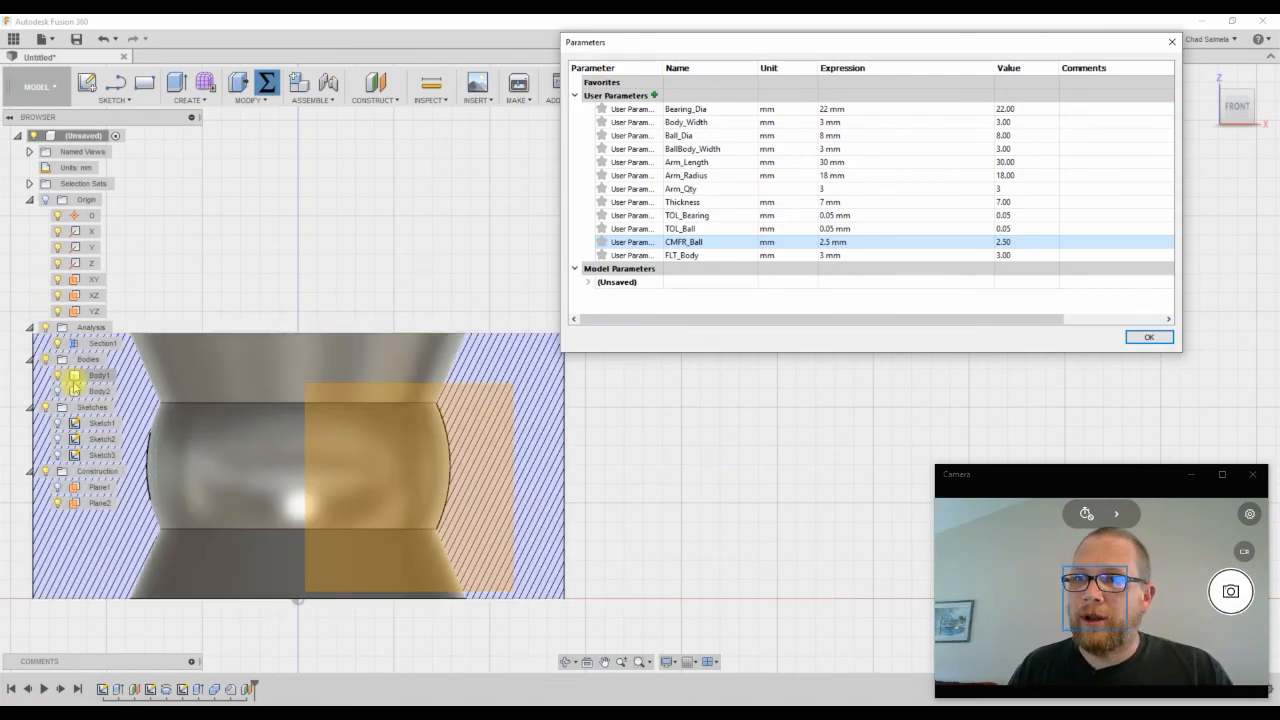
Show the ball body in the sectioned socket and set the user parameter CMFR_Ball to 3 mm
left_click(58, 391)
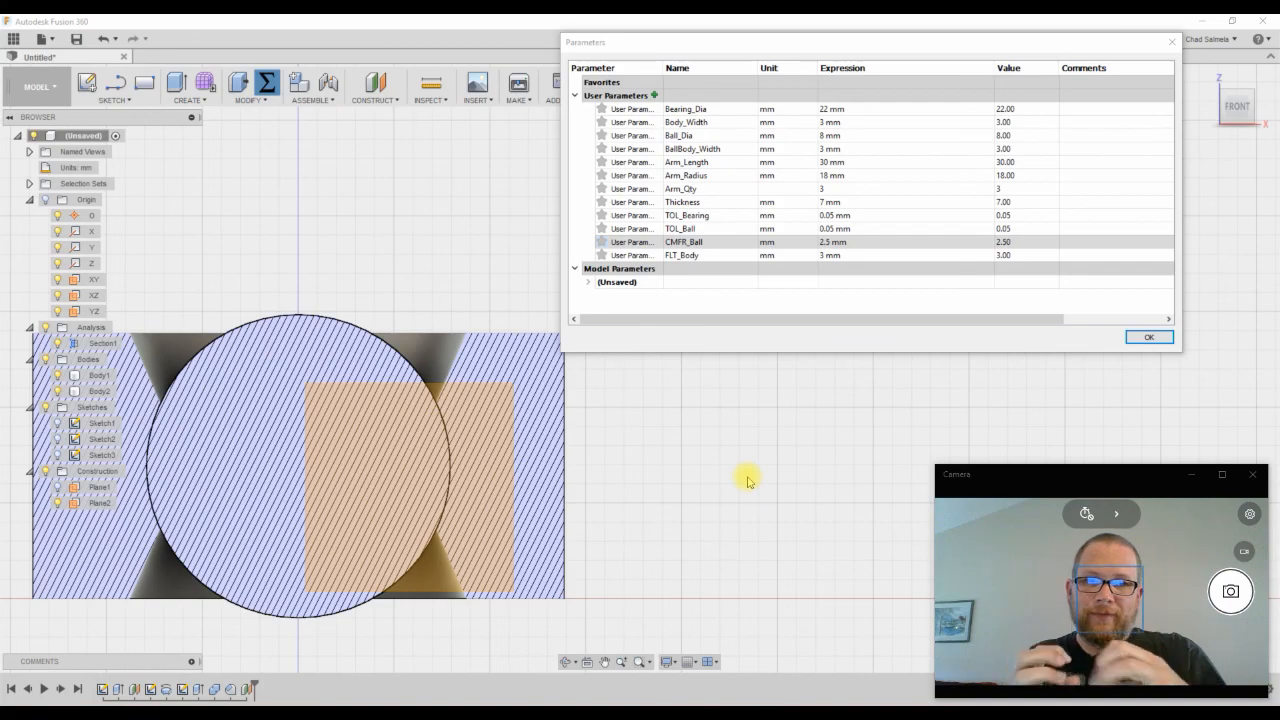
double_click(857, 242)
type("3")
key("Return")
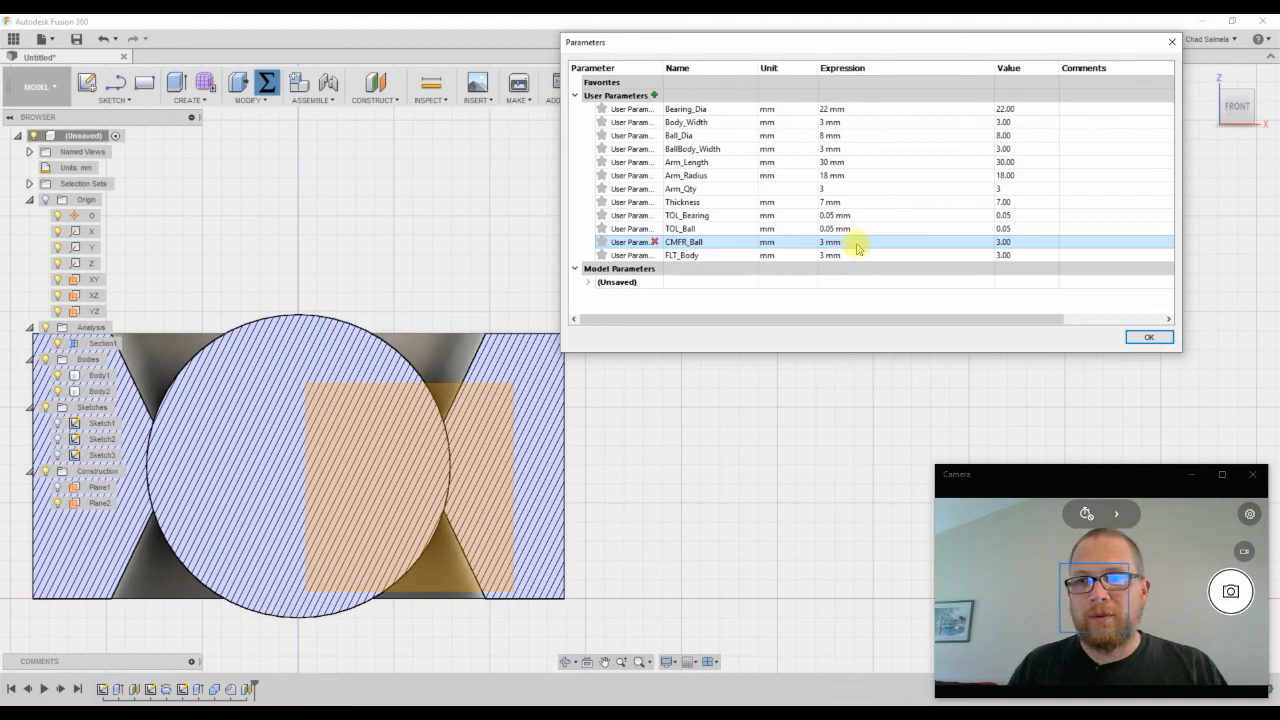
left_click(1149, 337)
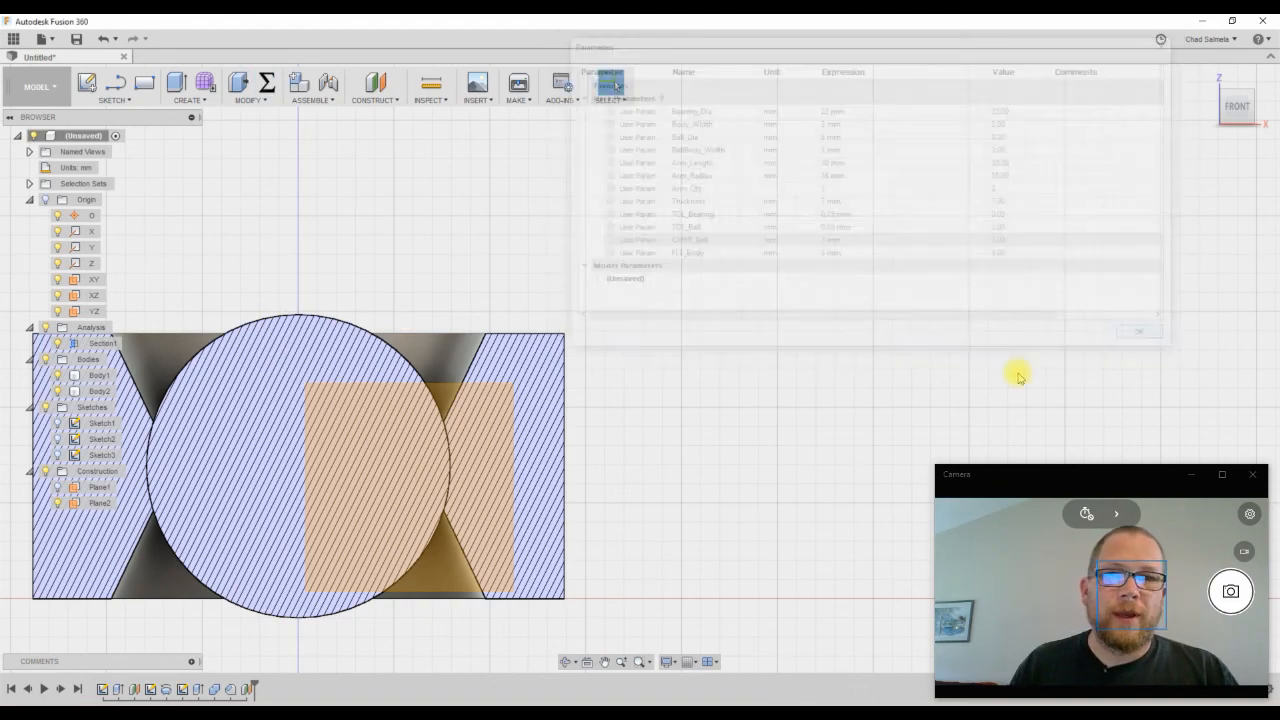
Turn off the section analysis and hide the construction plane through the ball socket
scroll(925, 351, "down", 3)
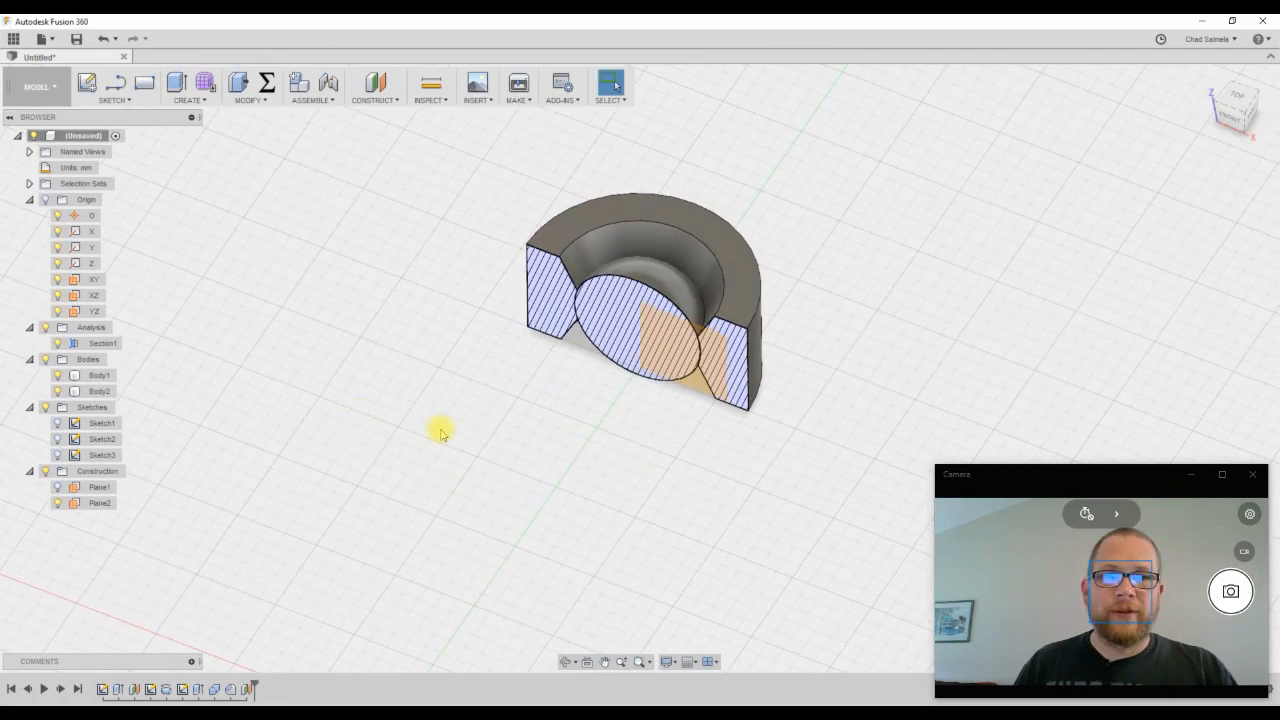
left_click(104, 346)
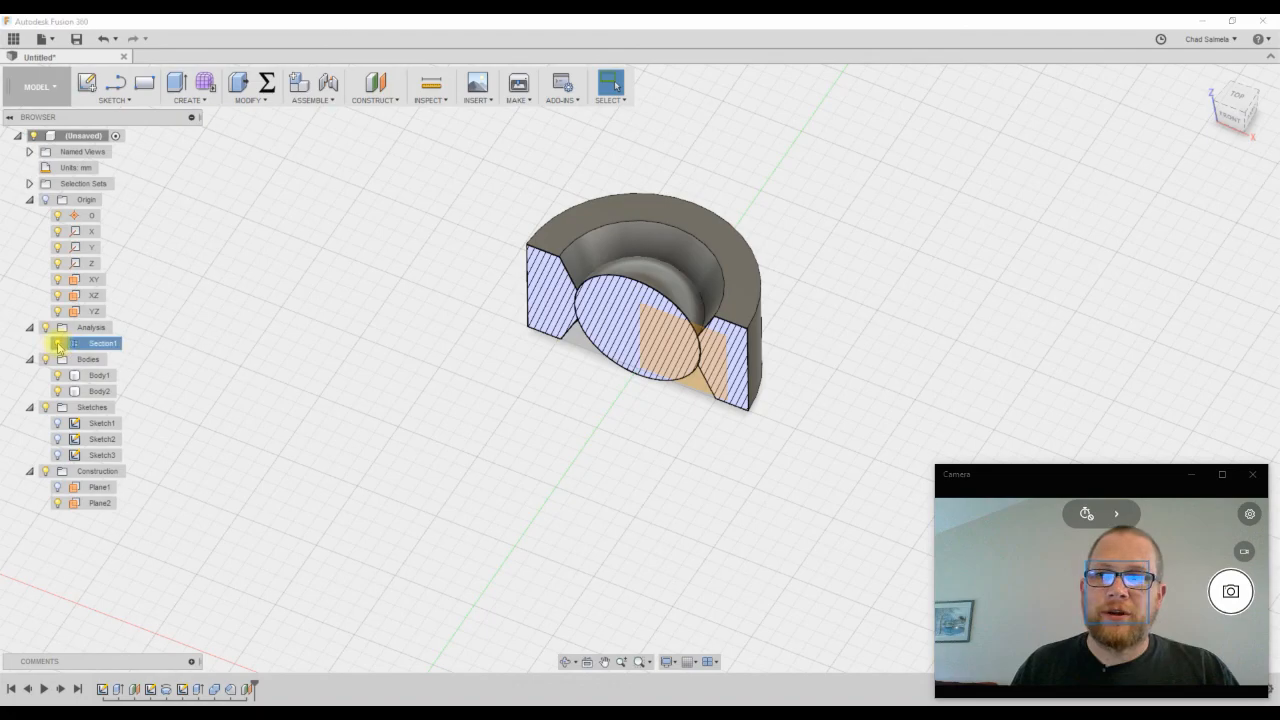
left_click(57, 346)
scroll(800, 491, "down", 3)
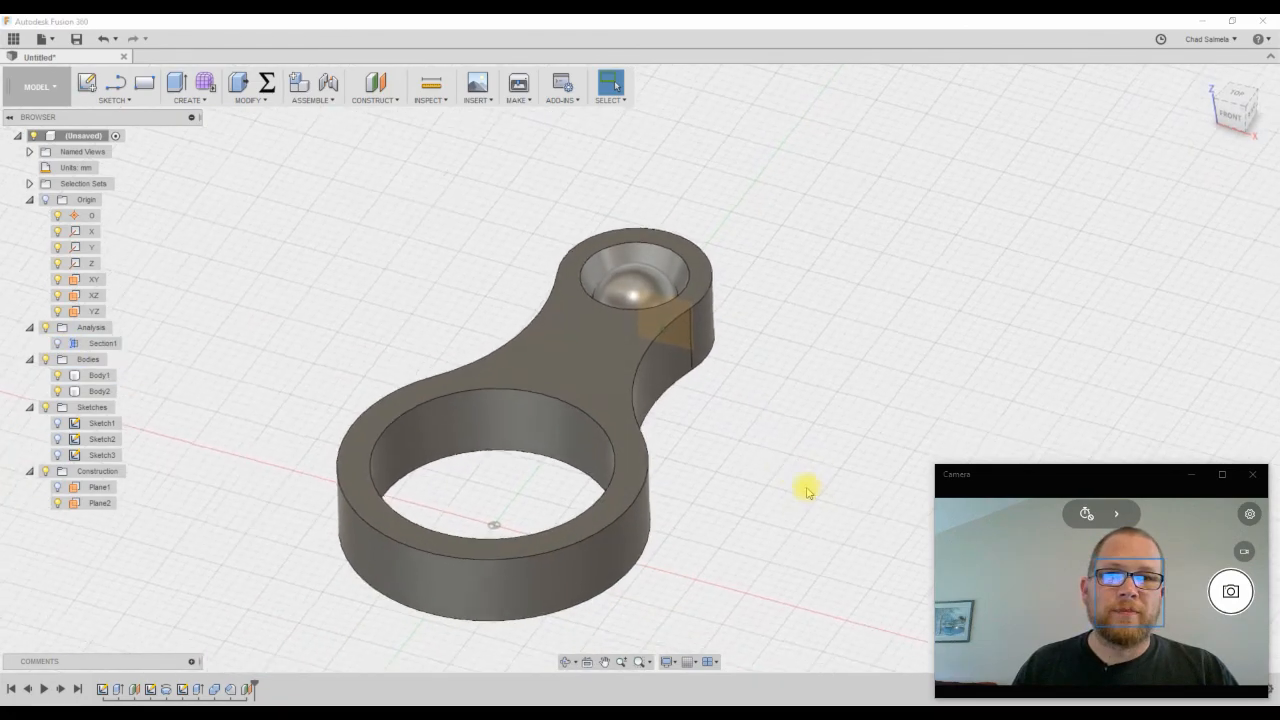
middle_click_drag(808, 492, 807, 512, "shift")
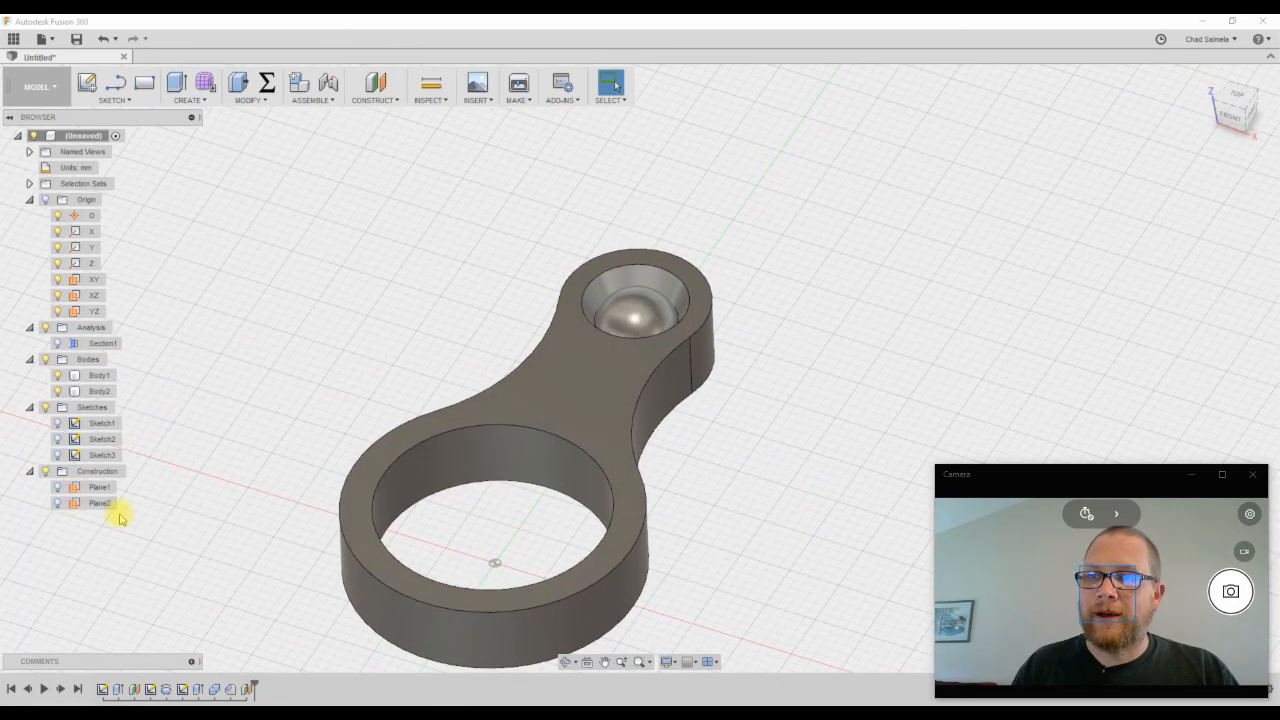
Examine how the ball sits in the chamfered socket, both on the whole arm and with the section analysis switched on
left_click(57, 344)
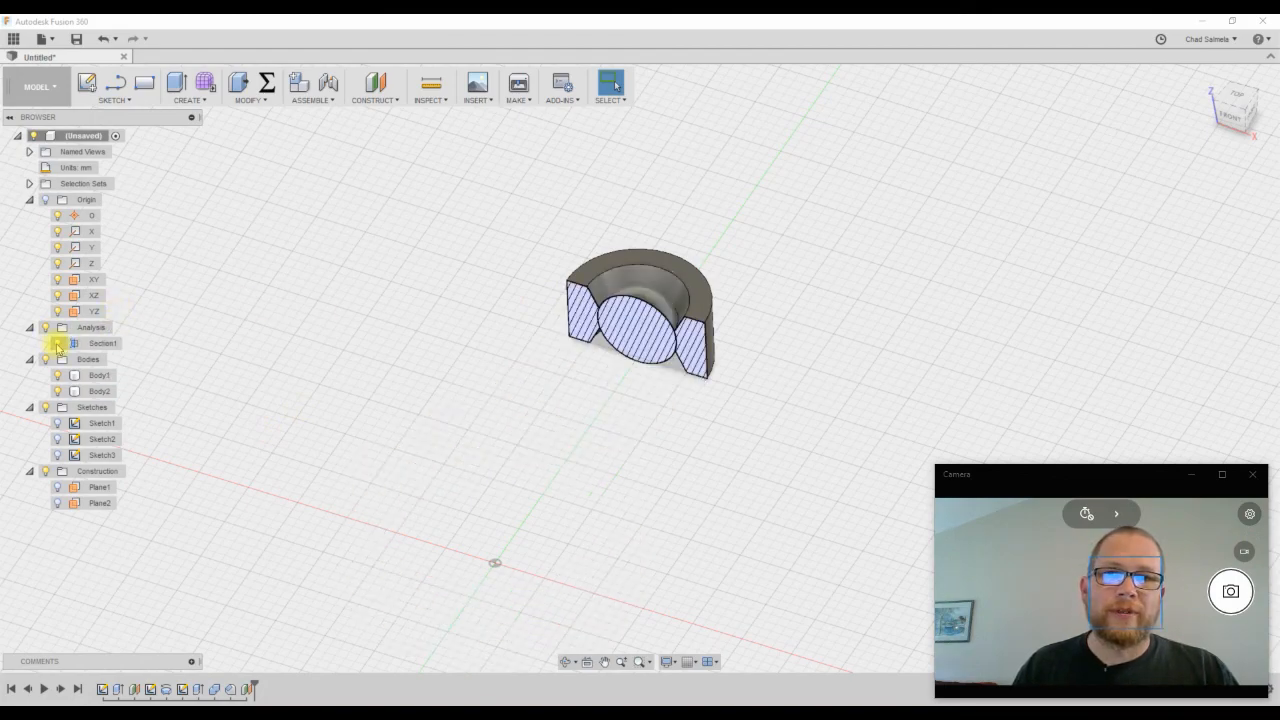
left_click(57, 344)
left_click(663, 363)
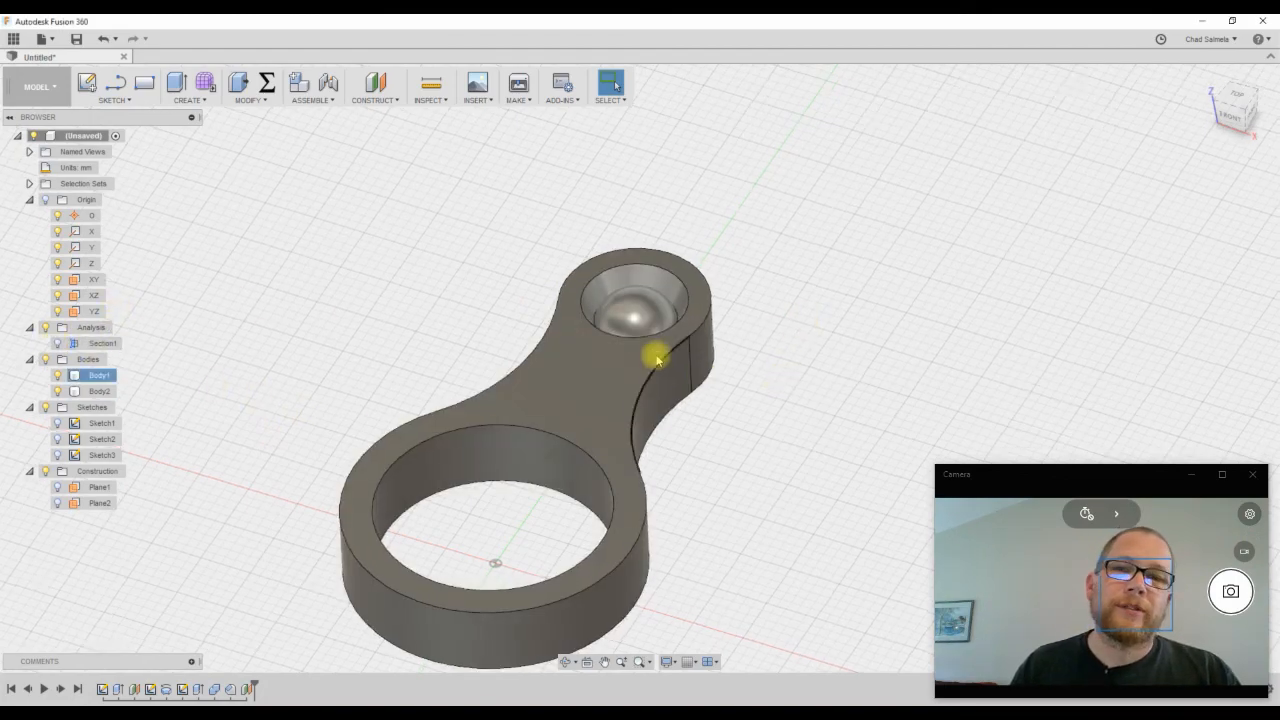
scroll(638, 320, "up", 3)
scroll(640, 322, "up", 2)
middle_click_drag(645, 325, 795, 380, "shift")
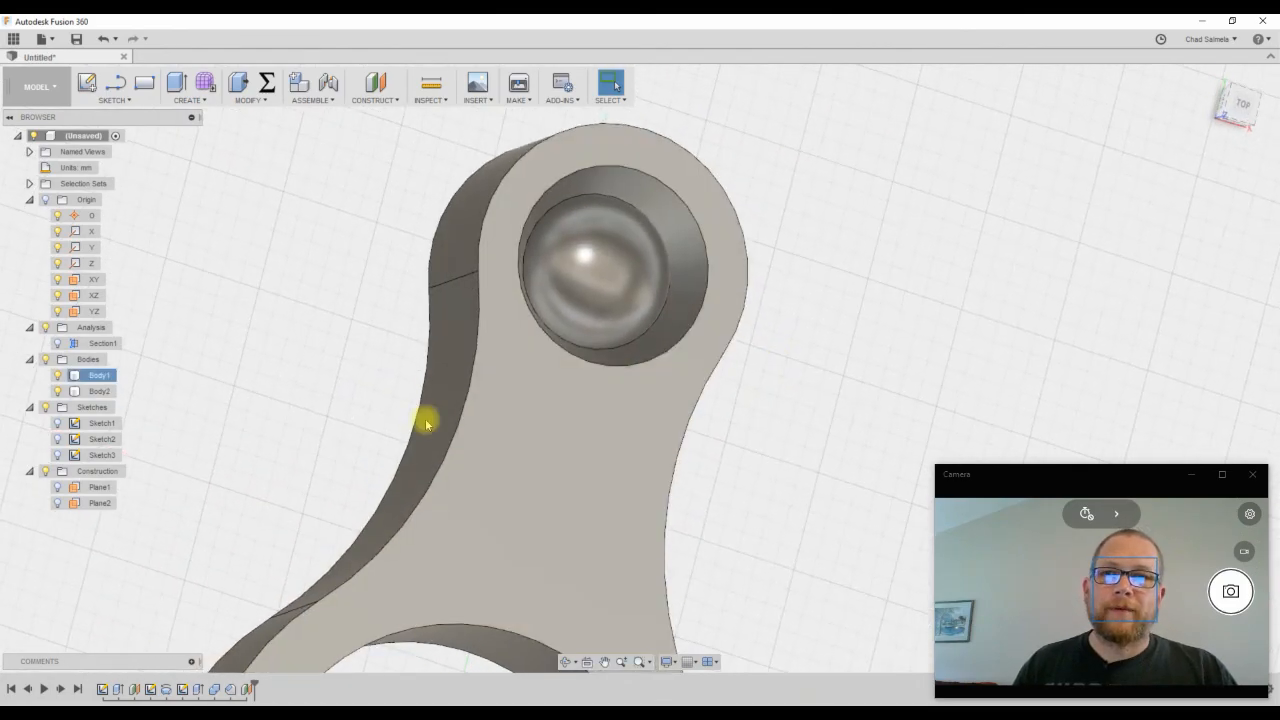
middle_click_drag(426, 423, 396, 416, "shift")
left_click(57, 344)
mouse_move(689, 390)
middle_mouse_down("shift")
mouse_move(678, 341)
mouse_move(754, 317)
mouse_move(748, 298)
middle_mouse_up("shift")
scroll(668, 328, "up", 4)
scroll(694, 286, "up", 2)
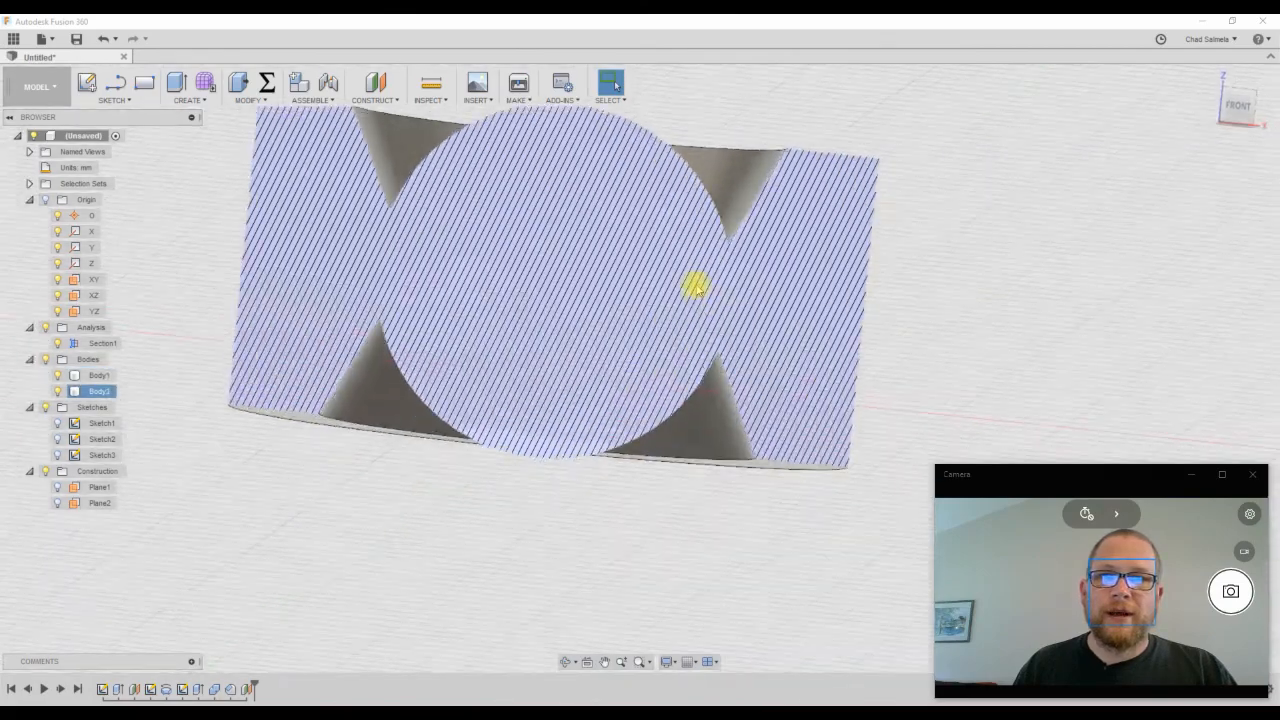
scroll(560, 402, "down", 2)
left_click(862, 364)
middle_click_drag(850, 310, 694, 446, "shift")
scroll(706, 445, "down", 3)
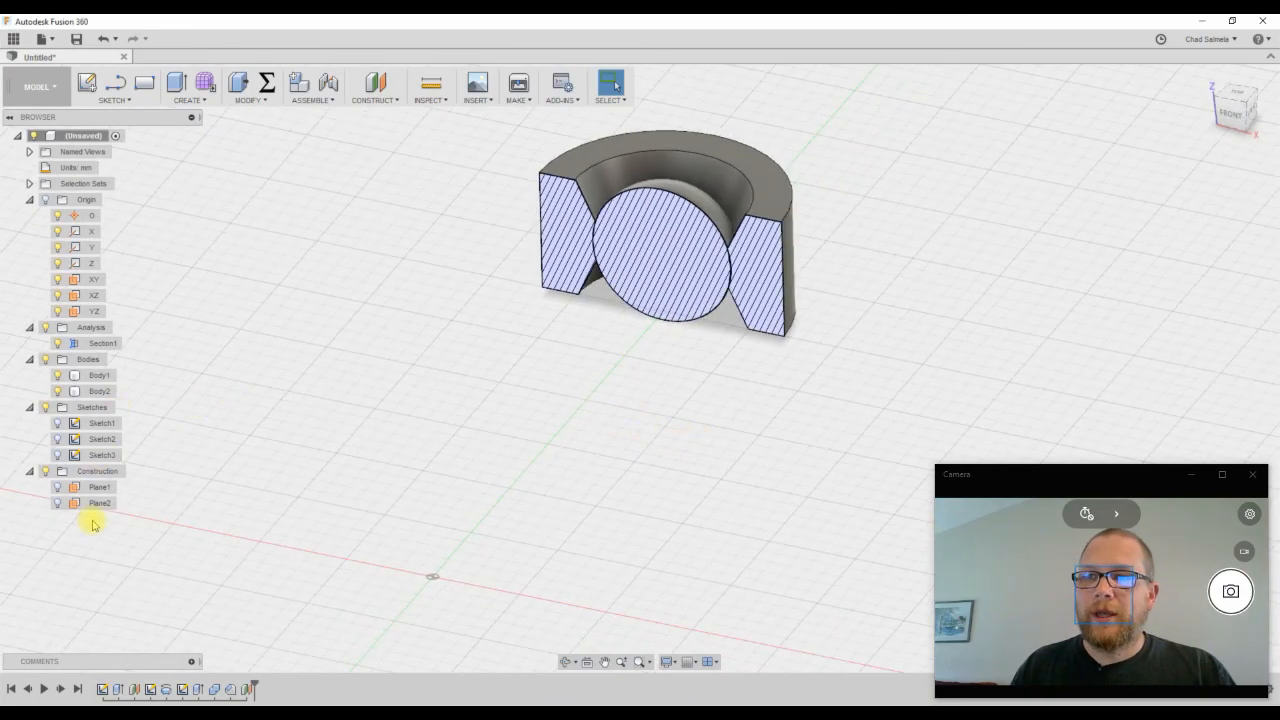
Hide the ball body and turn off the section analysis to show the whole arm with its empty socket
left_click(60, 391)
left_click(58, 393)
middle_click_drag(400, 397, 680, 280, "shift")
scroll(678, 270, "up", 3)
scroll(591, 323, "down", 2)
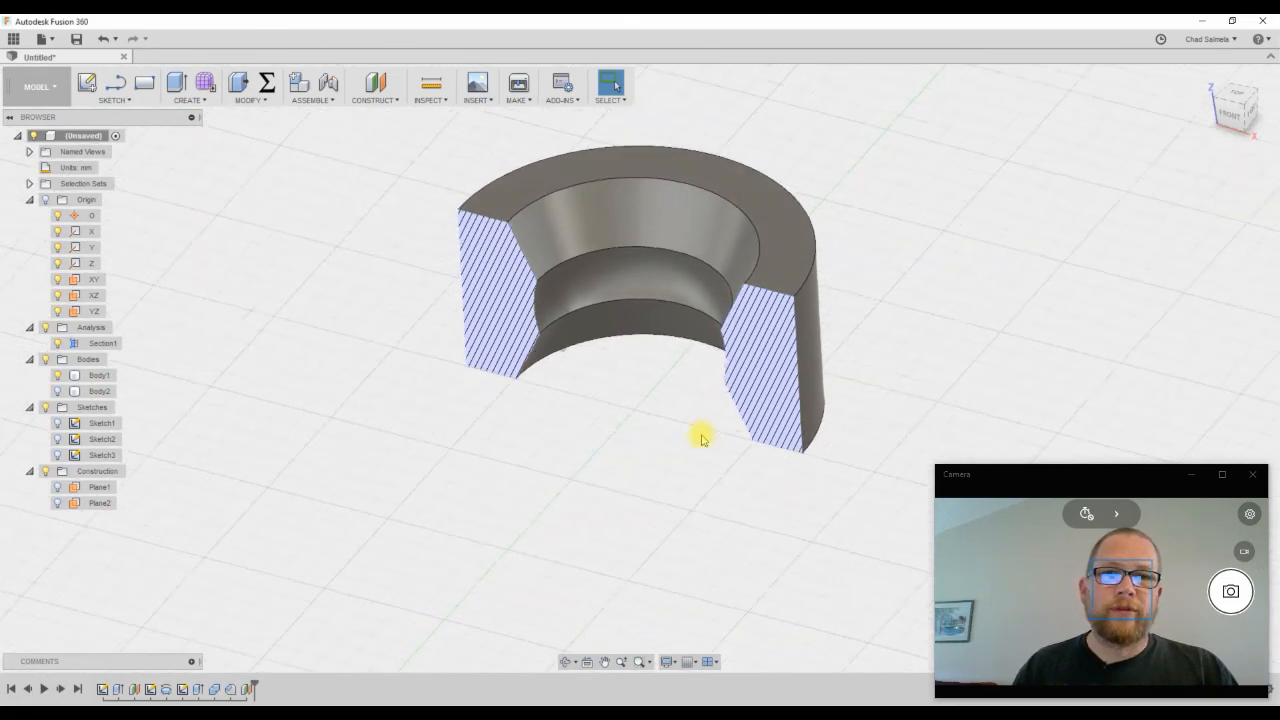
left_click(58, 344)
middle_click_drag(611, 474, 648, 257, "shift")
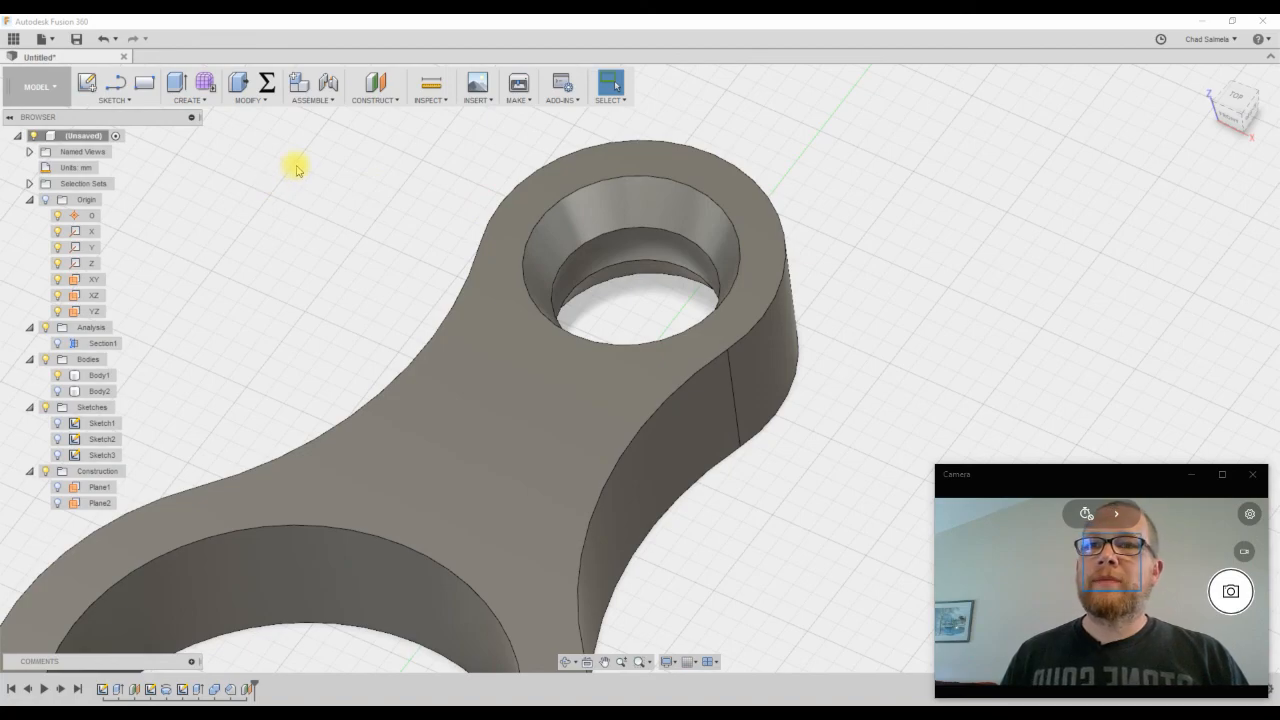
Offset the inner spherical face of the ball socket by -TOL_Ball with Press Pull
left_click(250, 100)
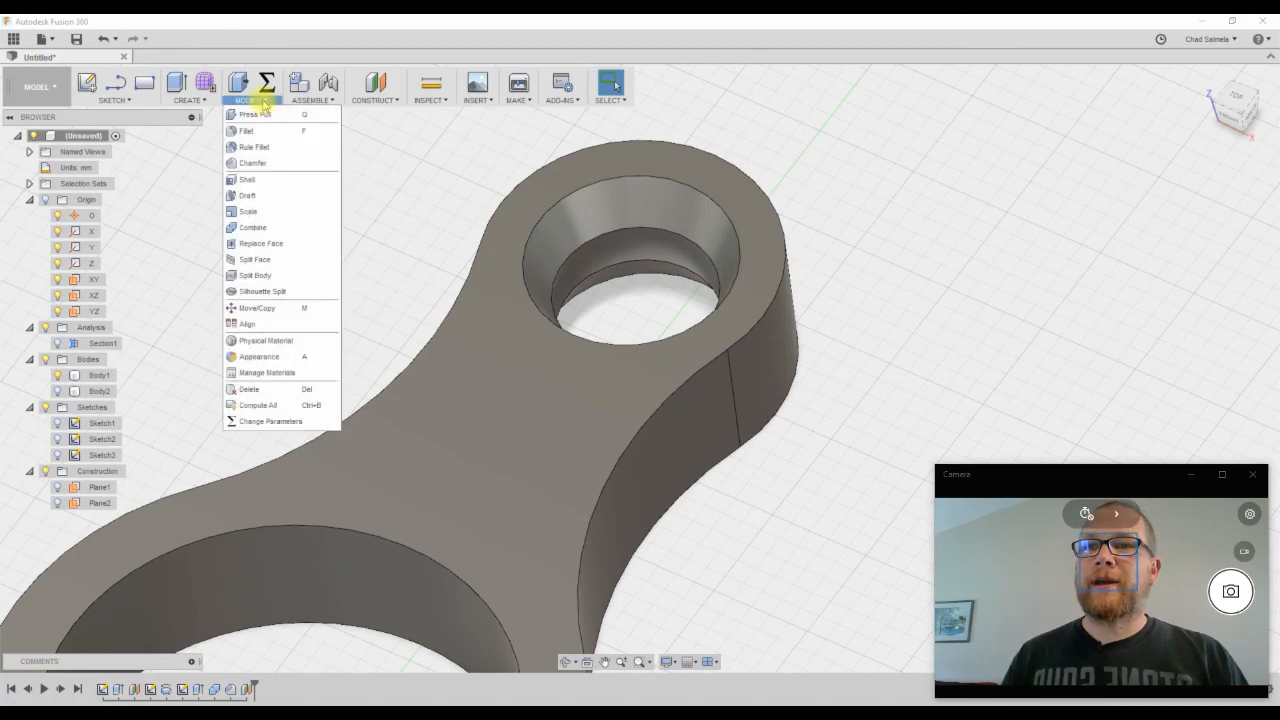
left_click(254, 115)
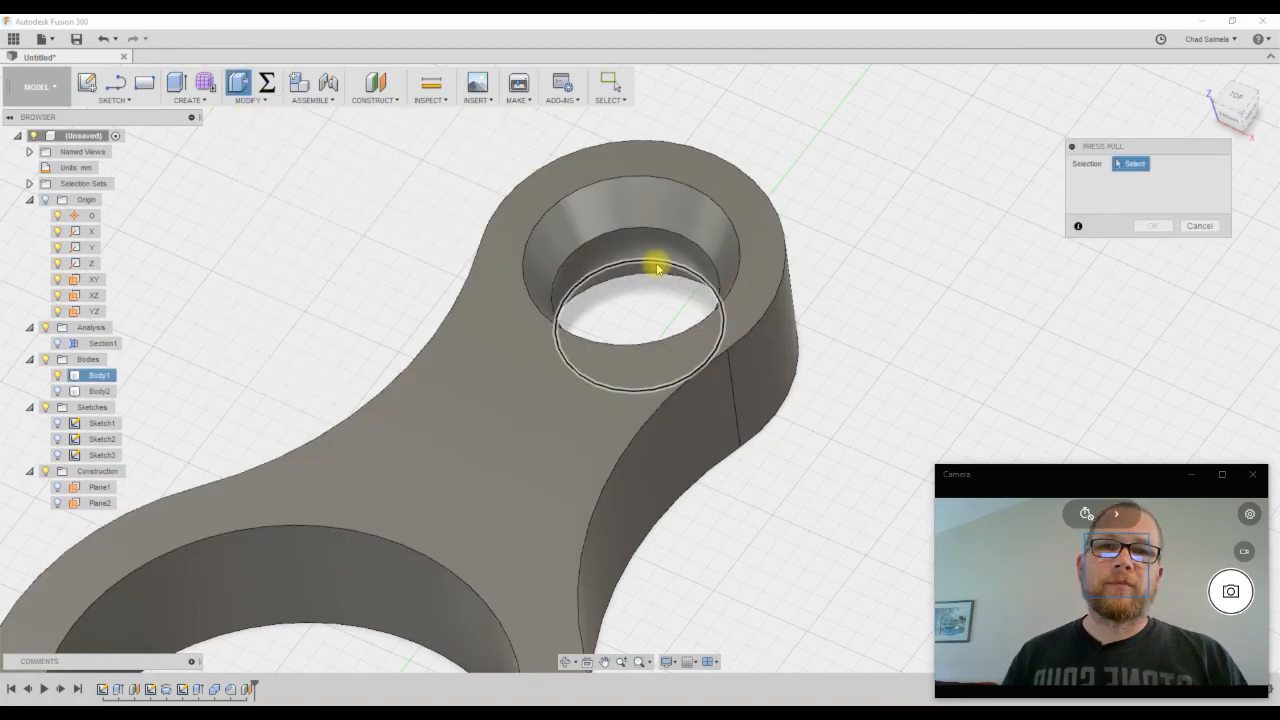
scroll(657, 263, "up", 4)
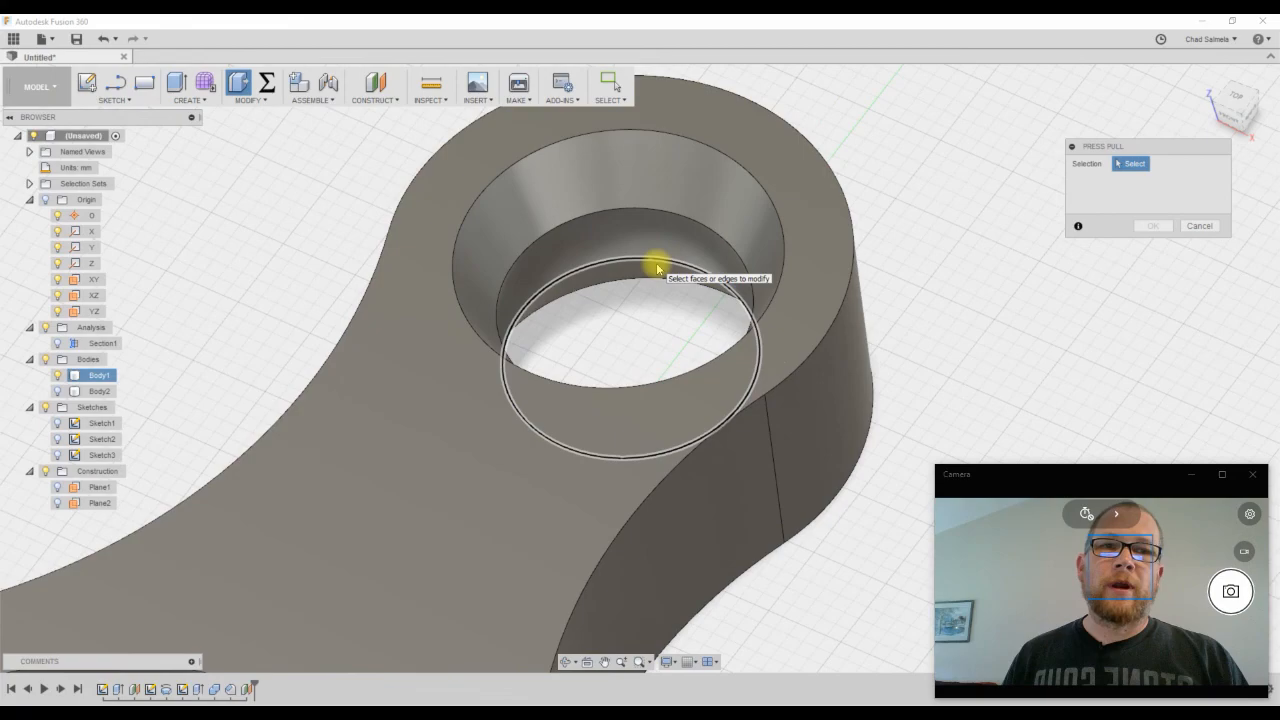
left_click(577, 243)
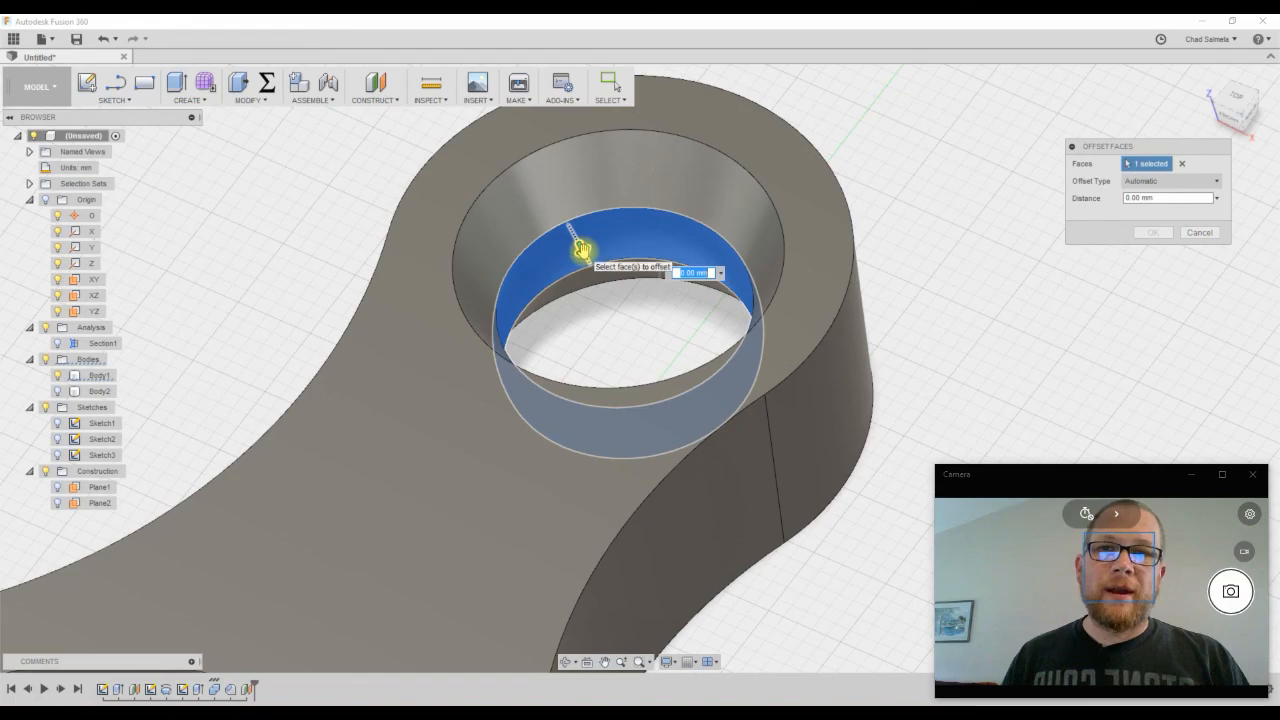
left_click_drag(580, 249, 577, 241)
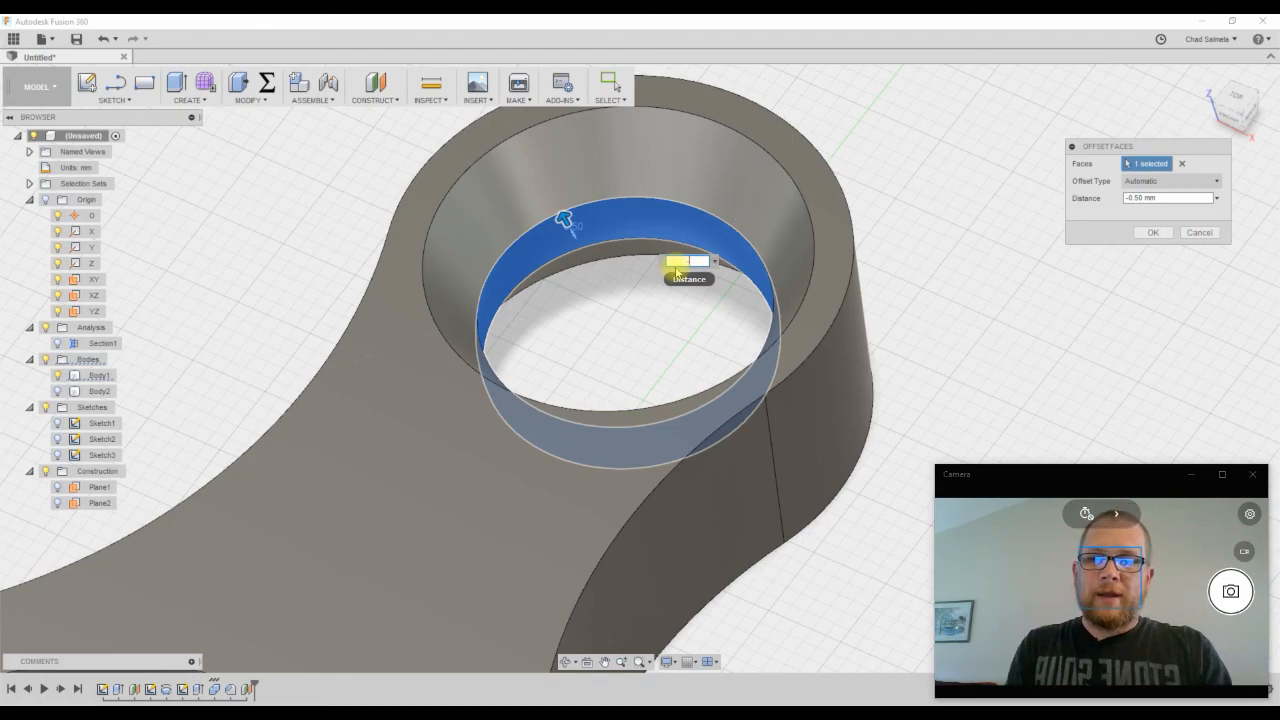
type("to")
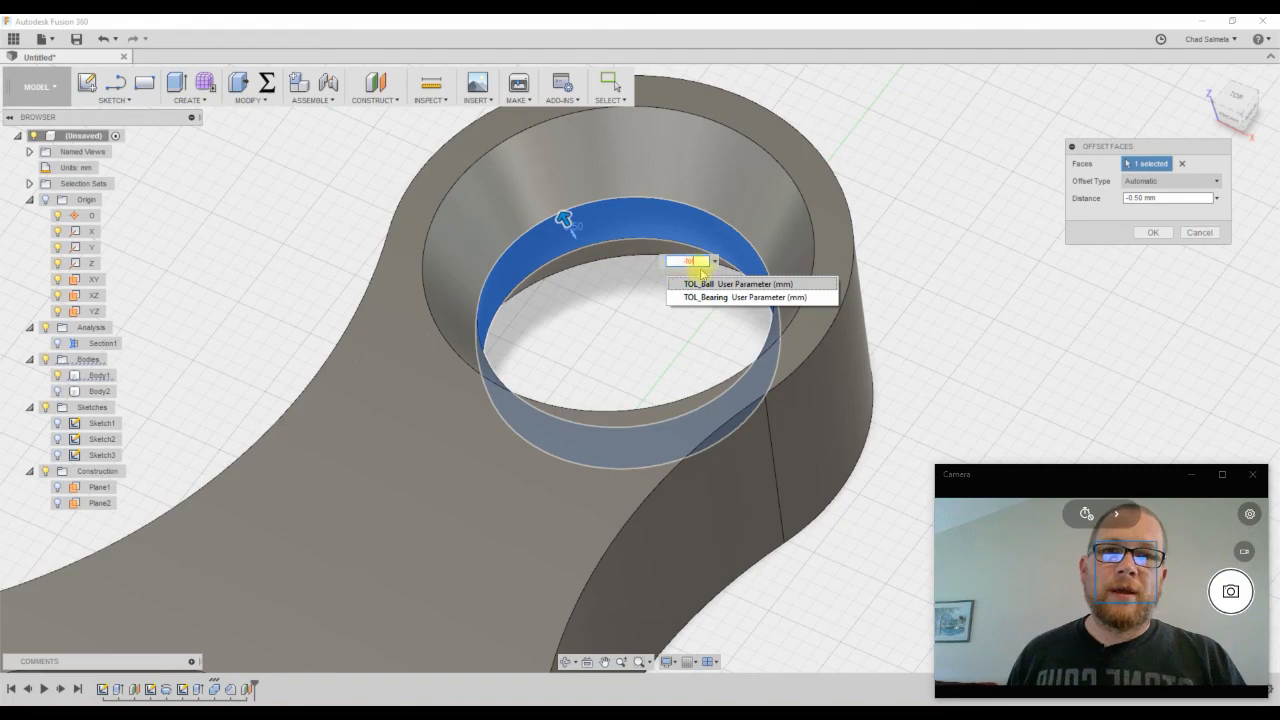
left_click(707, 284)
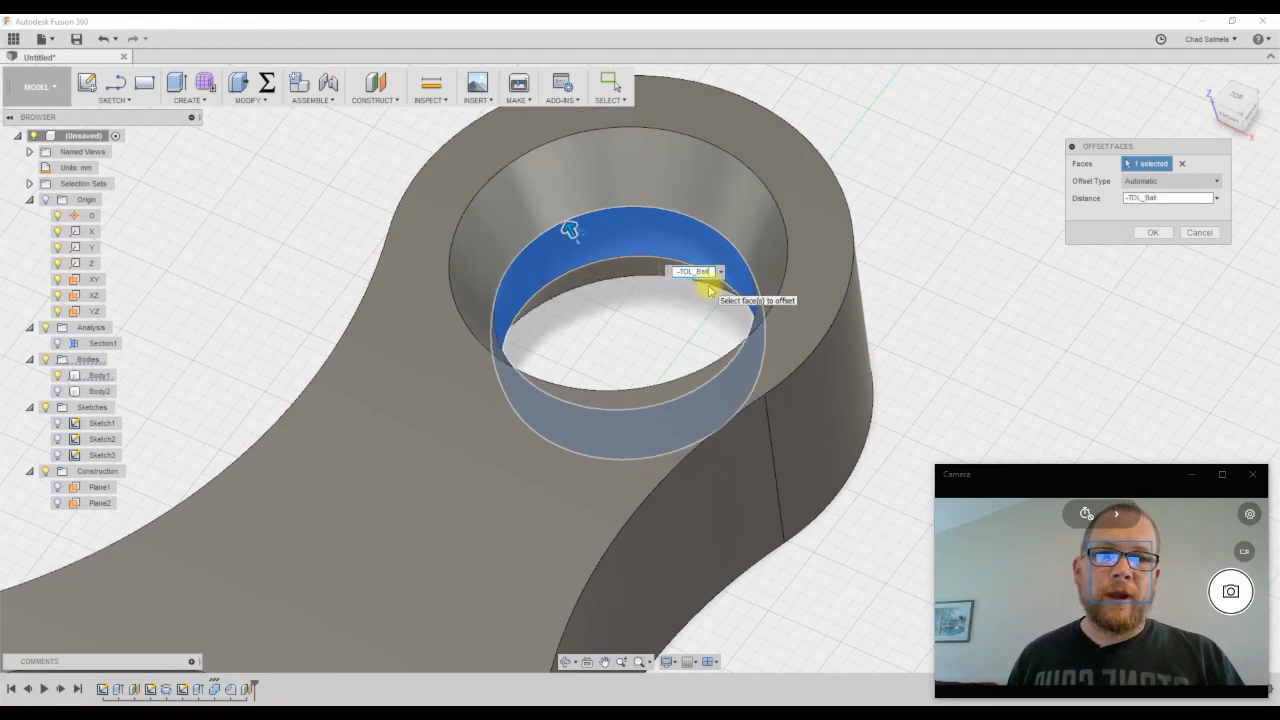
key("Return")
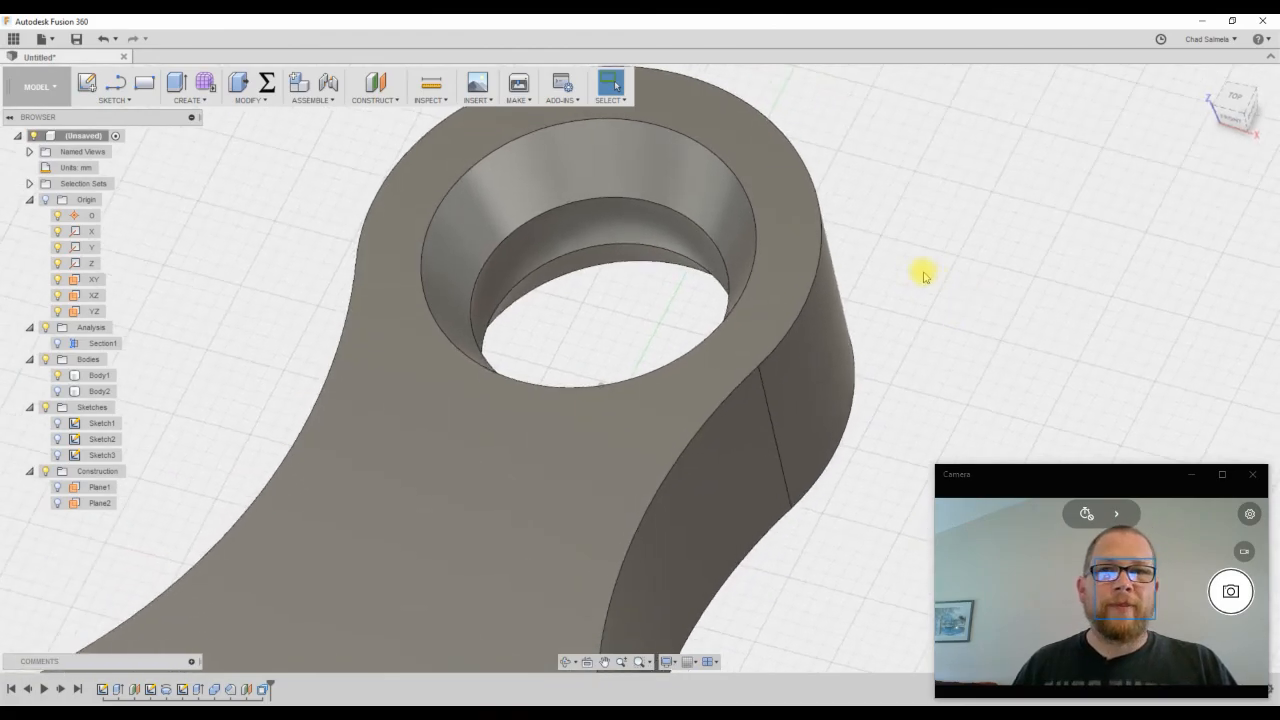
Try a larger clearance in the ball socket by setting the TOL_Ball user parameter to 1 mm
left_click(266, 82)
left_click_drag(777, 46, 948, 137)
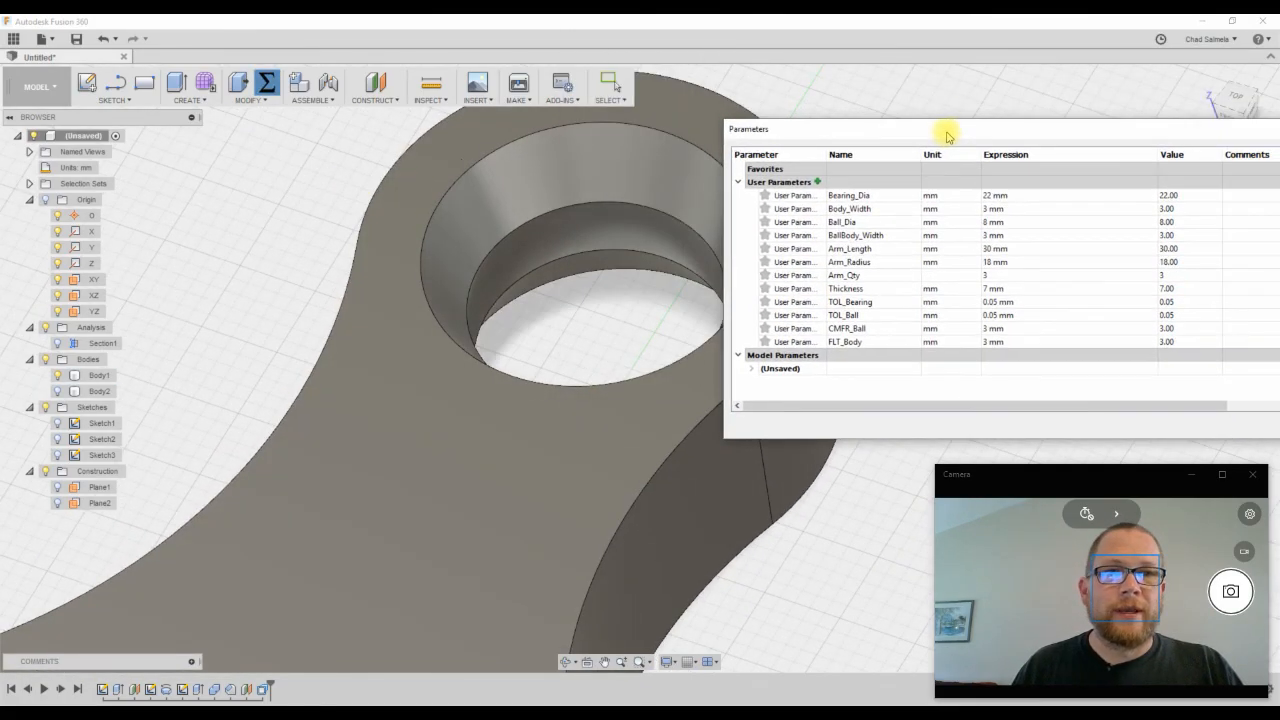
left_click(1190, 316)
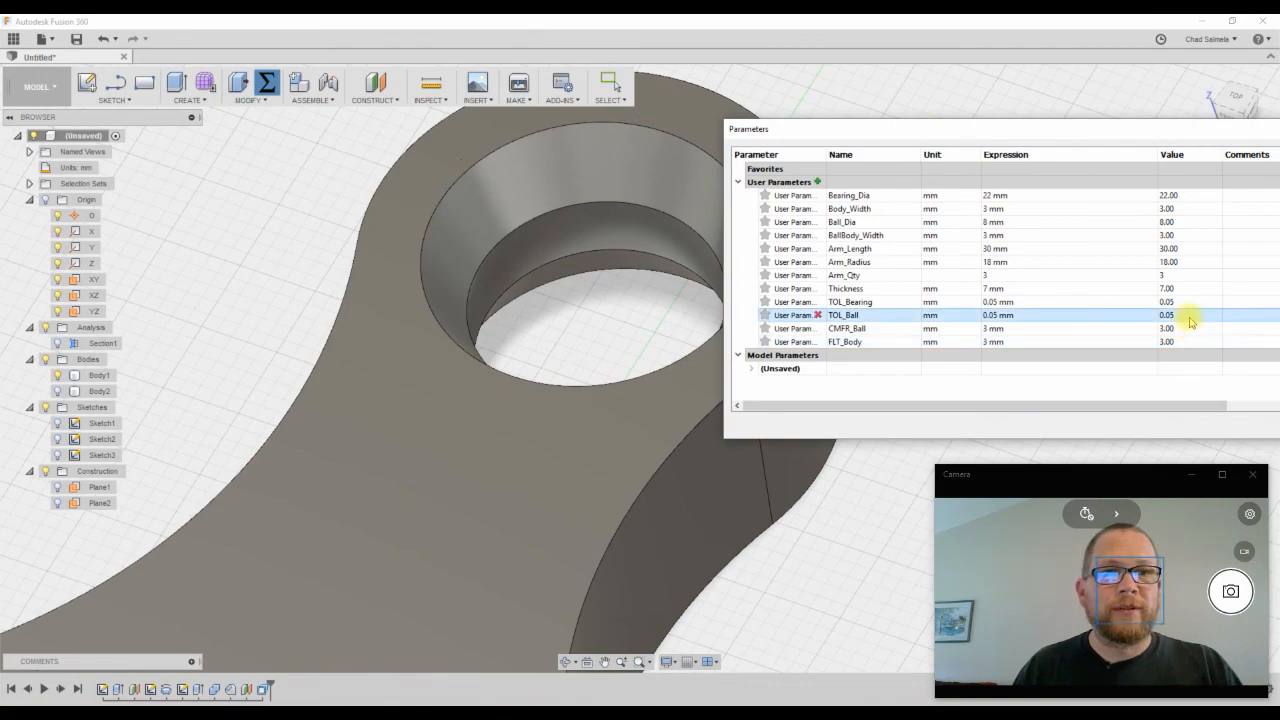
left_click(1030, 314)
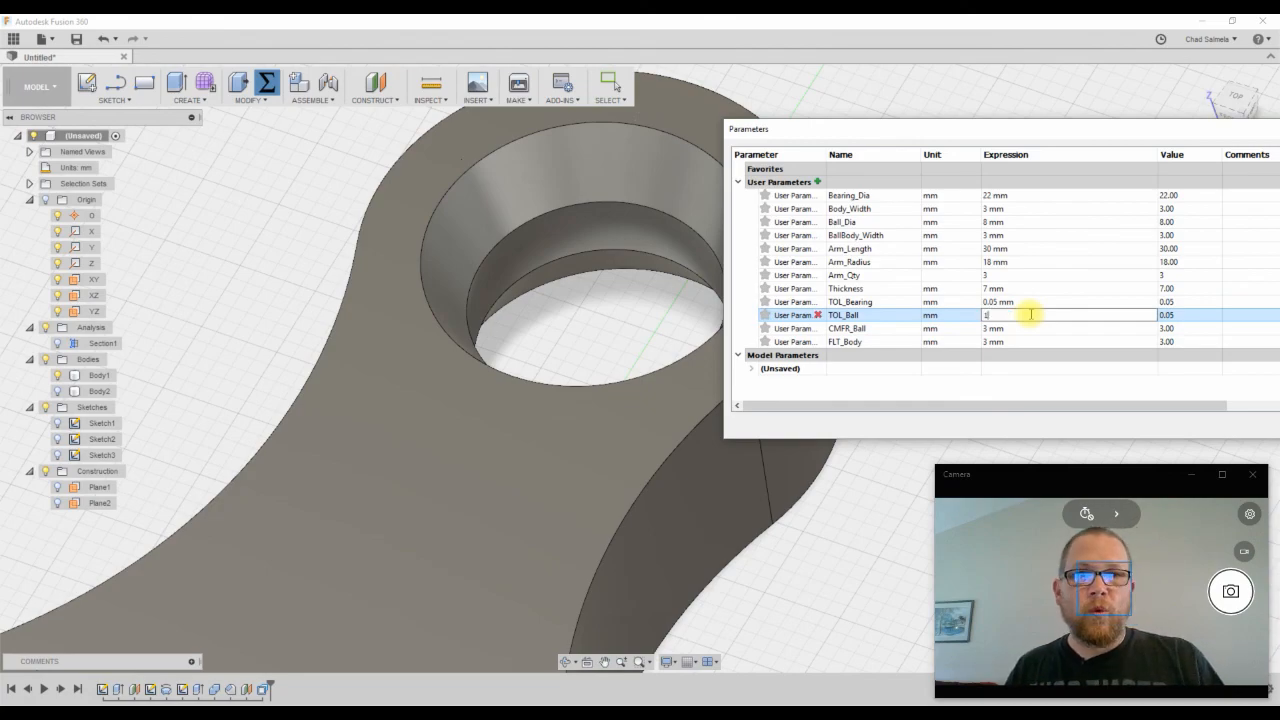
type("1")
key("Return")
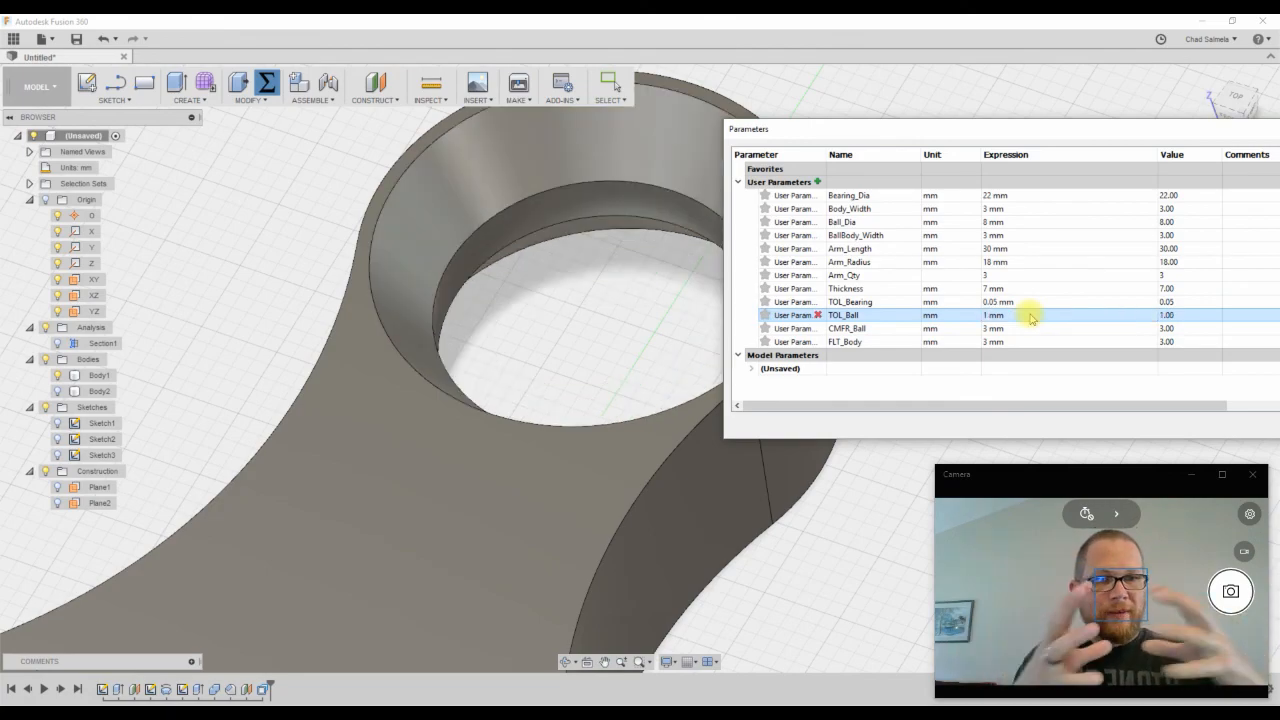
Try TOL_Ball at 0 mm, restore it to 0.05 mm and close the parameters
left_click(1030, 315)
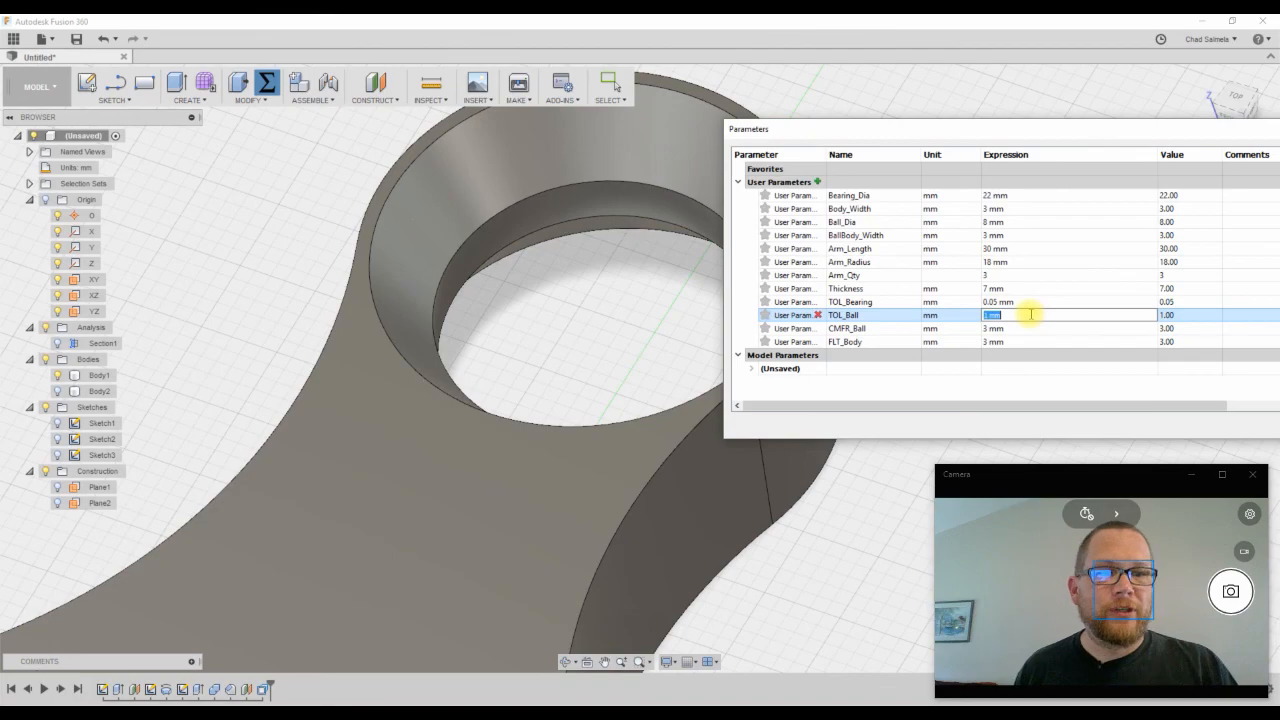
type("0")
key("Return")
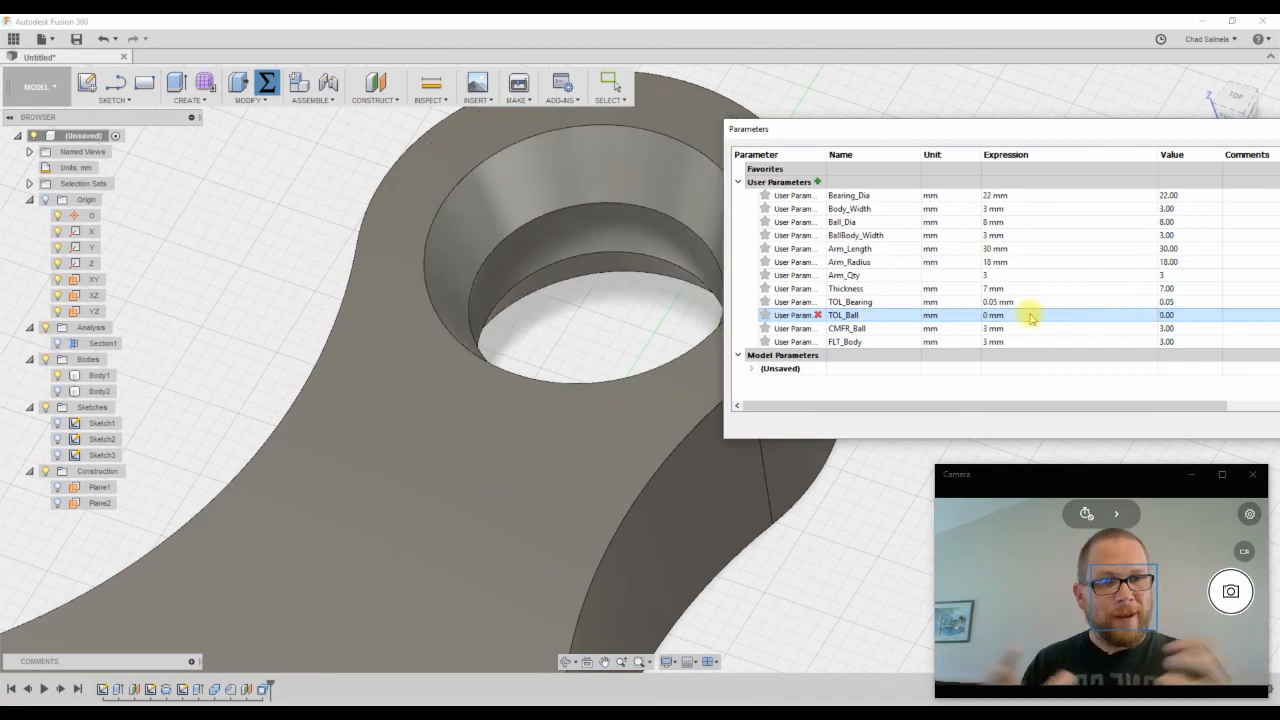
left_click(1031, 315)
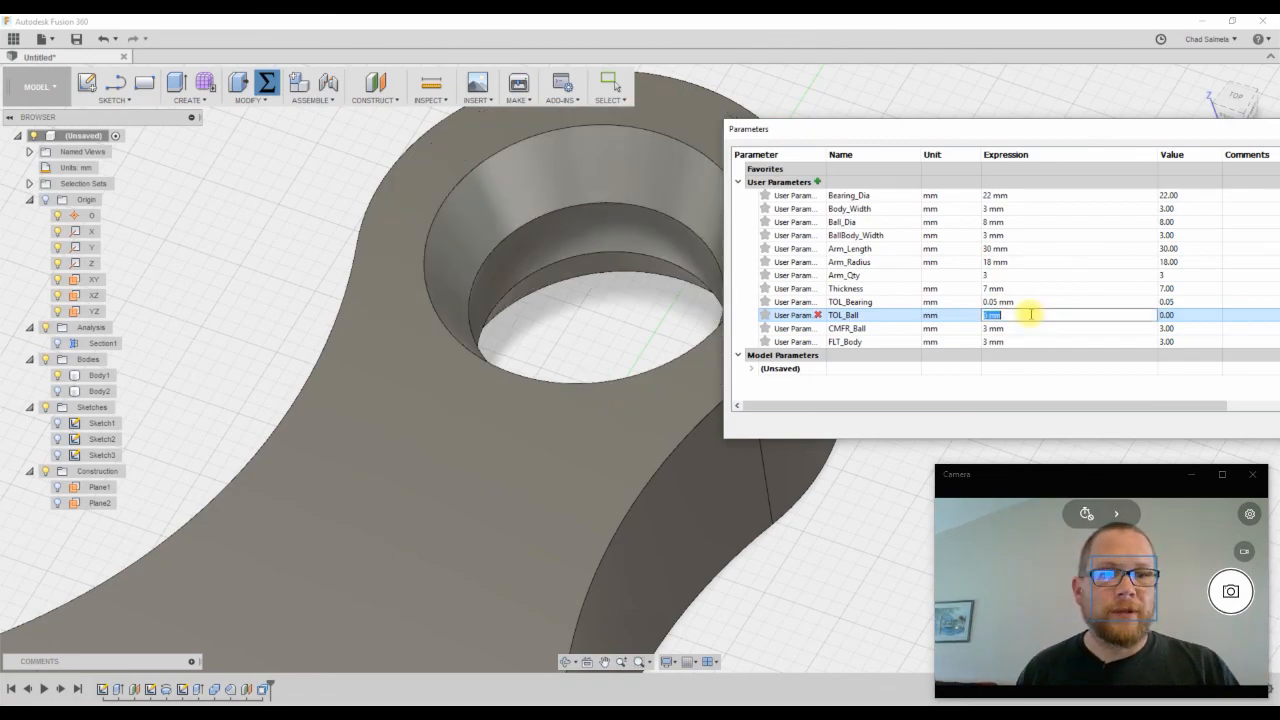
key("Return")
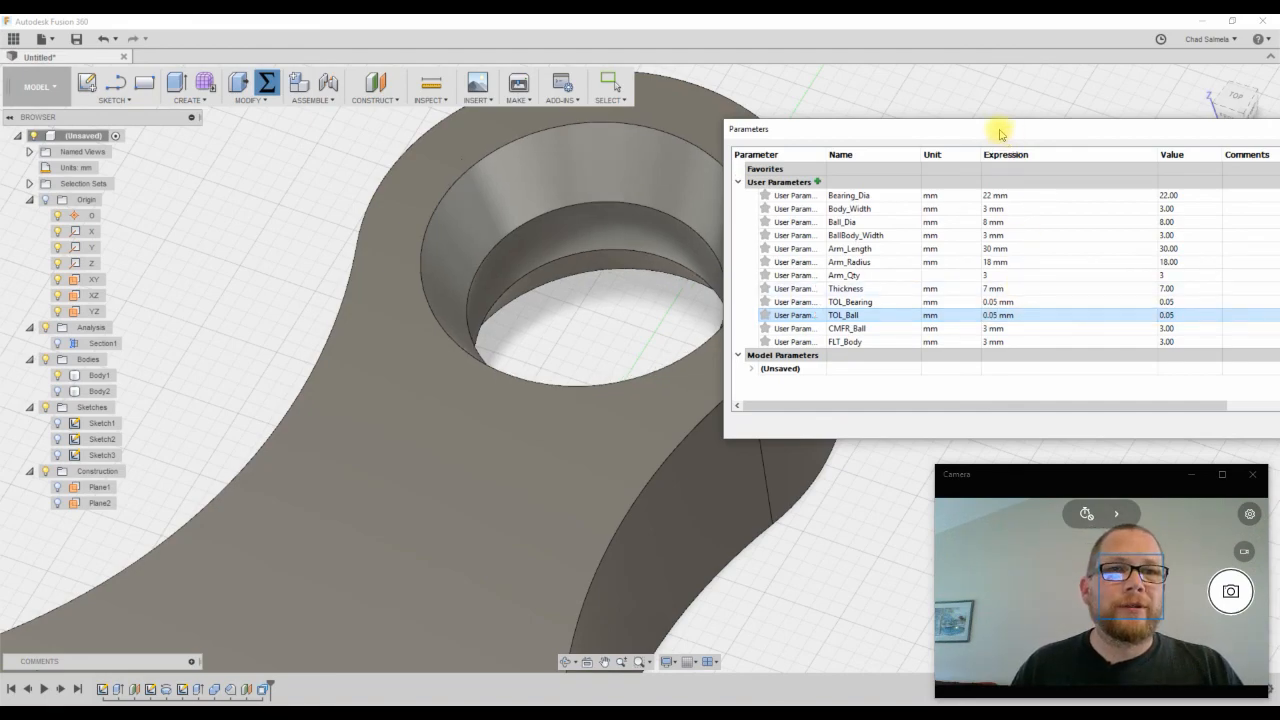
left_click_drag(1000, 128, 673, 115)
left_click(996, 413)
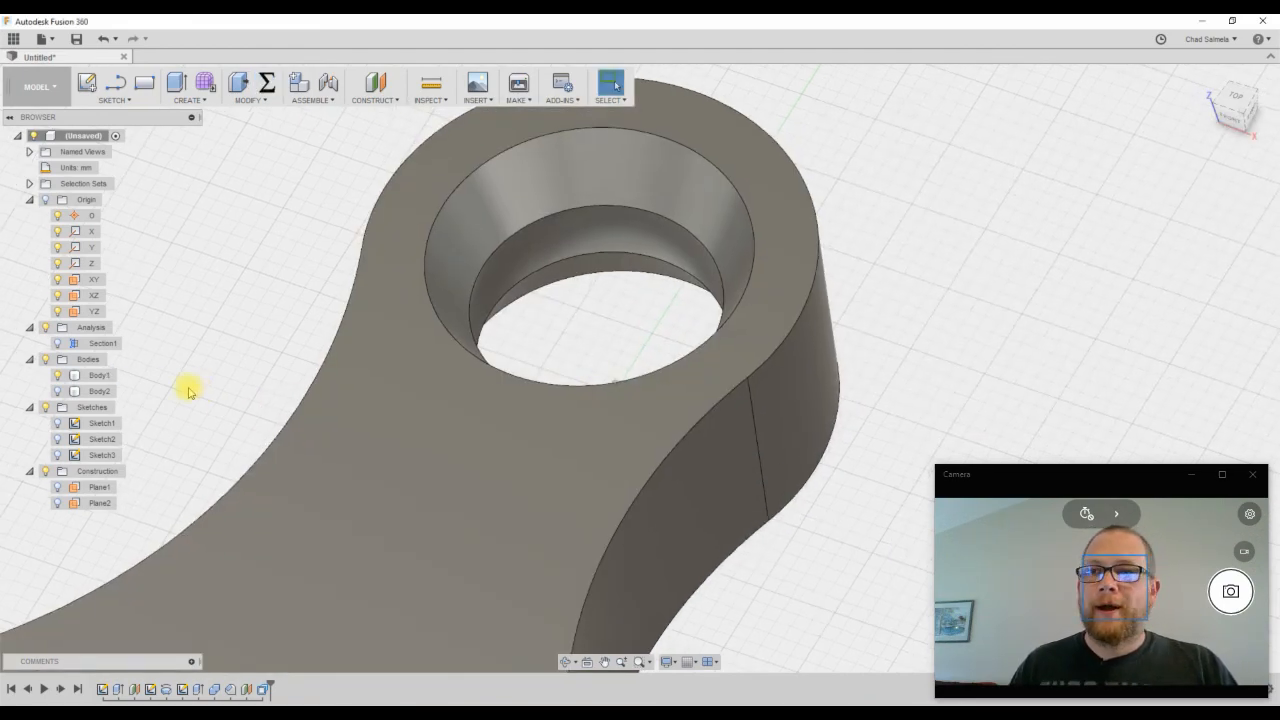
Turn on the section analysis, show the ball body and examine the gap between ball and socket from the front
scroll(180, 388, "down", 3)
left_click(56, 343)
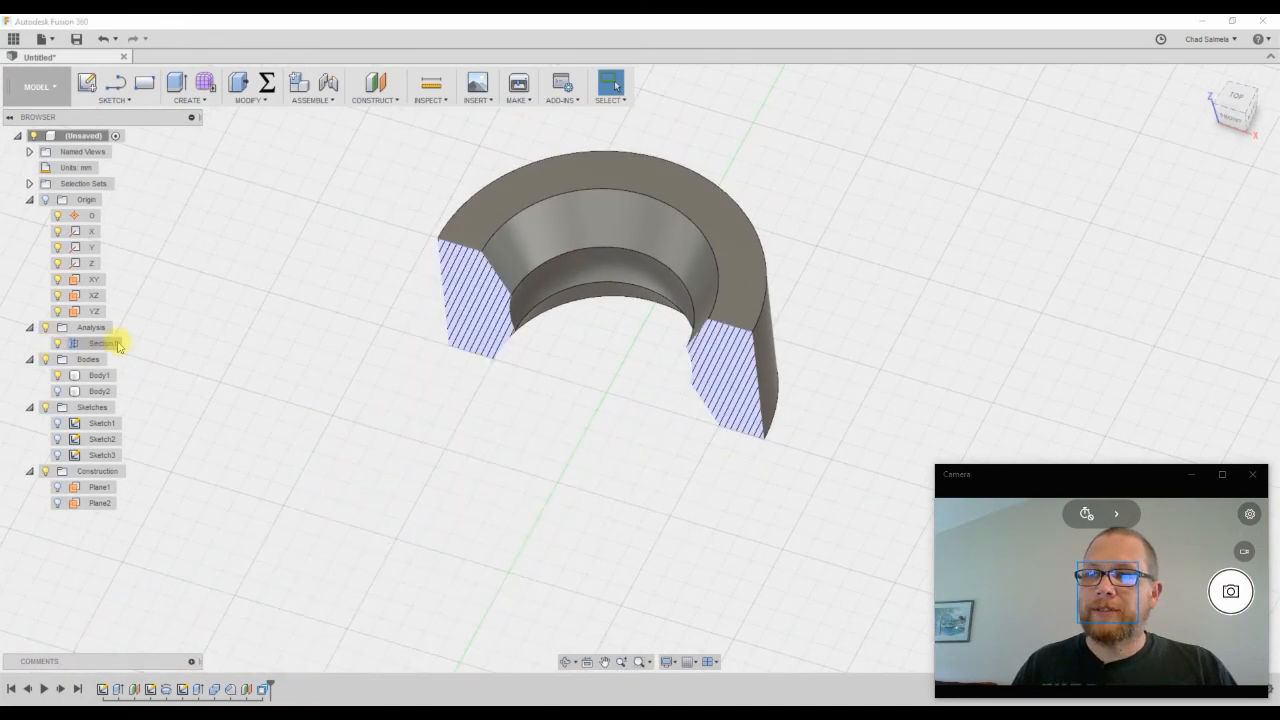
left_click(58, 392)
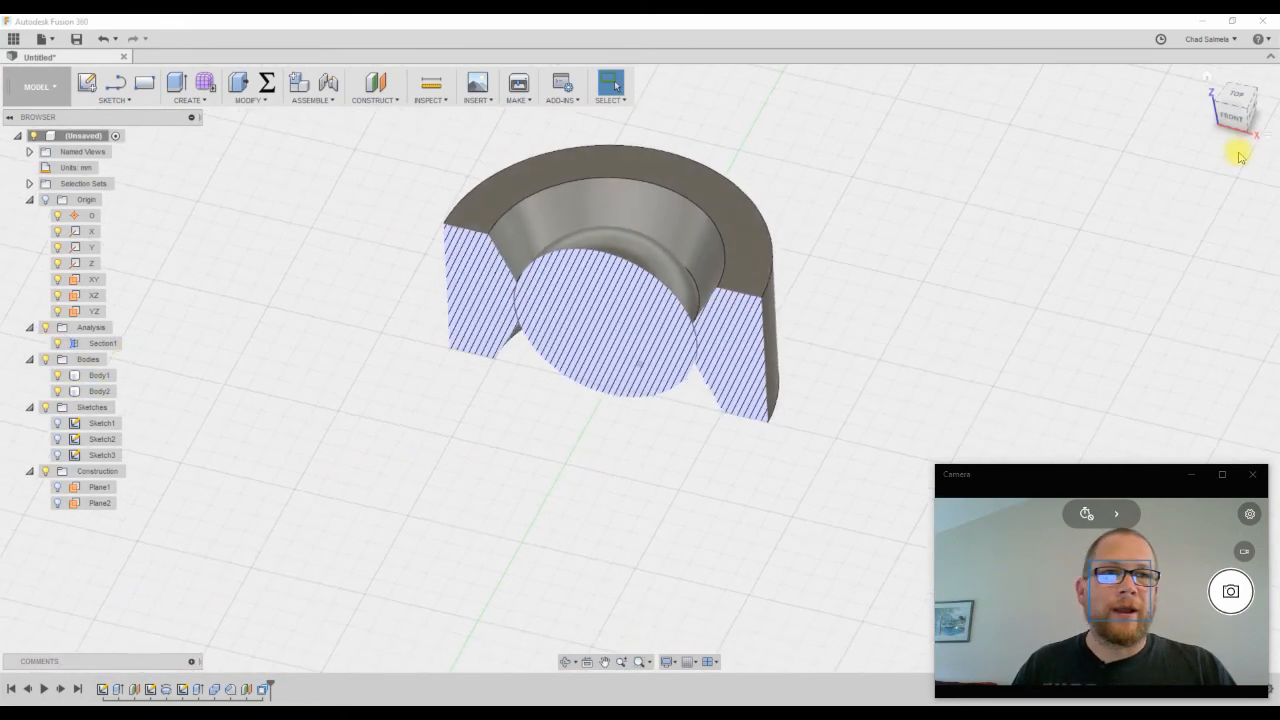
left_click(1232, 117)
left_click(757, 135)
scroll(768, 150, "up", 5)
scroll(768, 148, "up", 3)
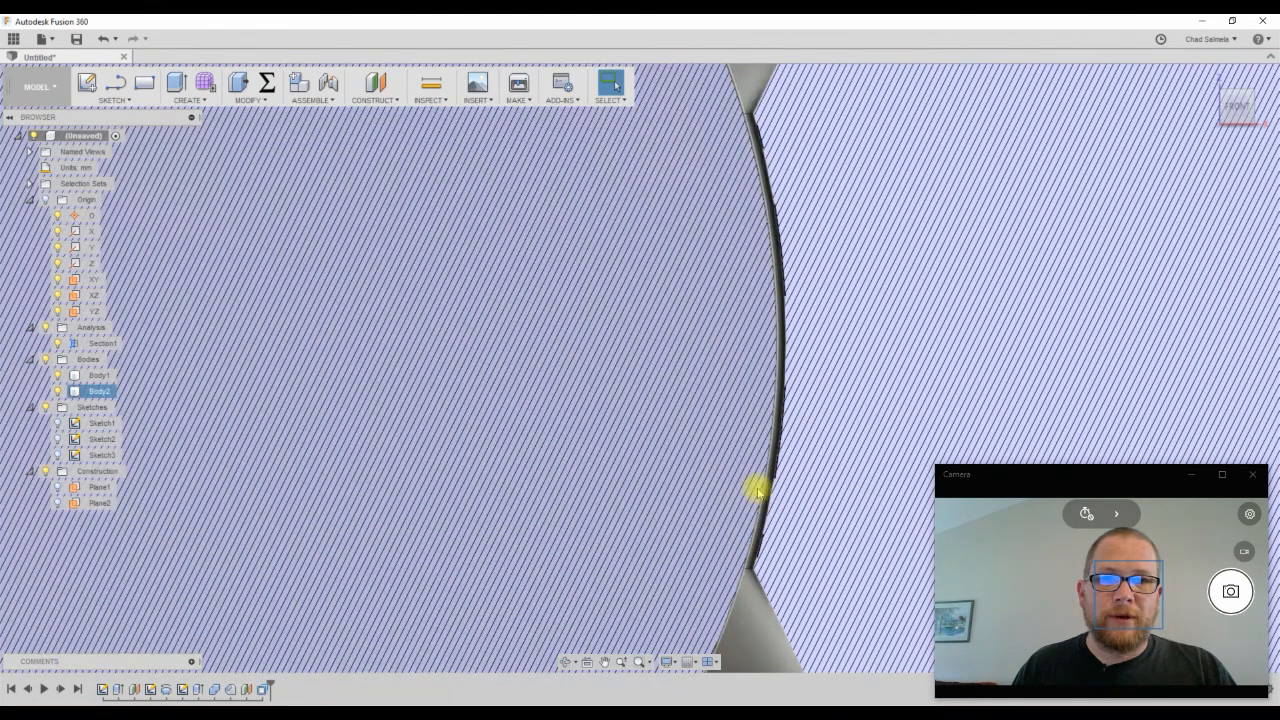
scroll(866, 366, "down", 4)
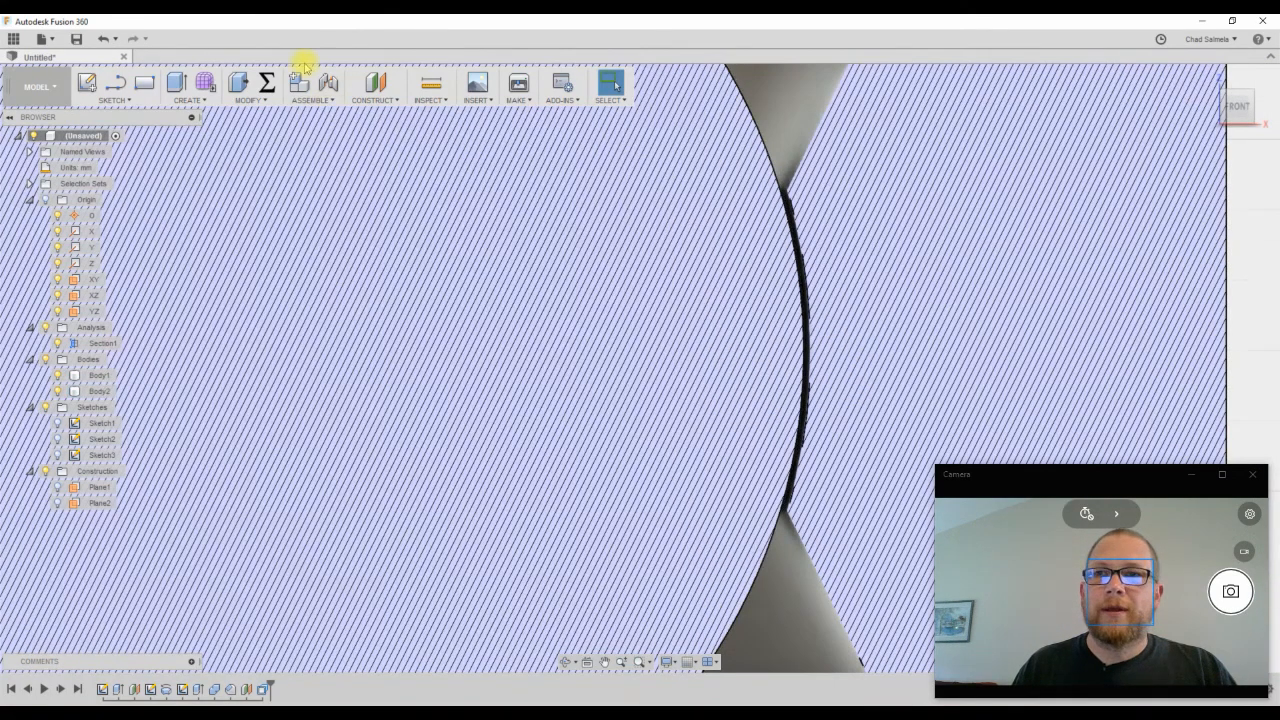
Set the TOL_Ball user parameter to 0.07 mm with the sectioned ball gap in view
left_click(266, 83)
left_click_drag(660, 117, 337, 233)
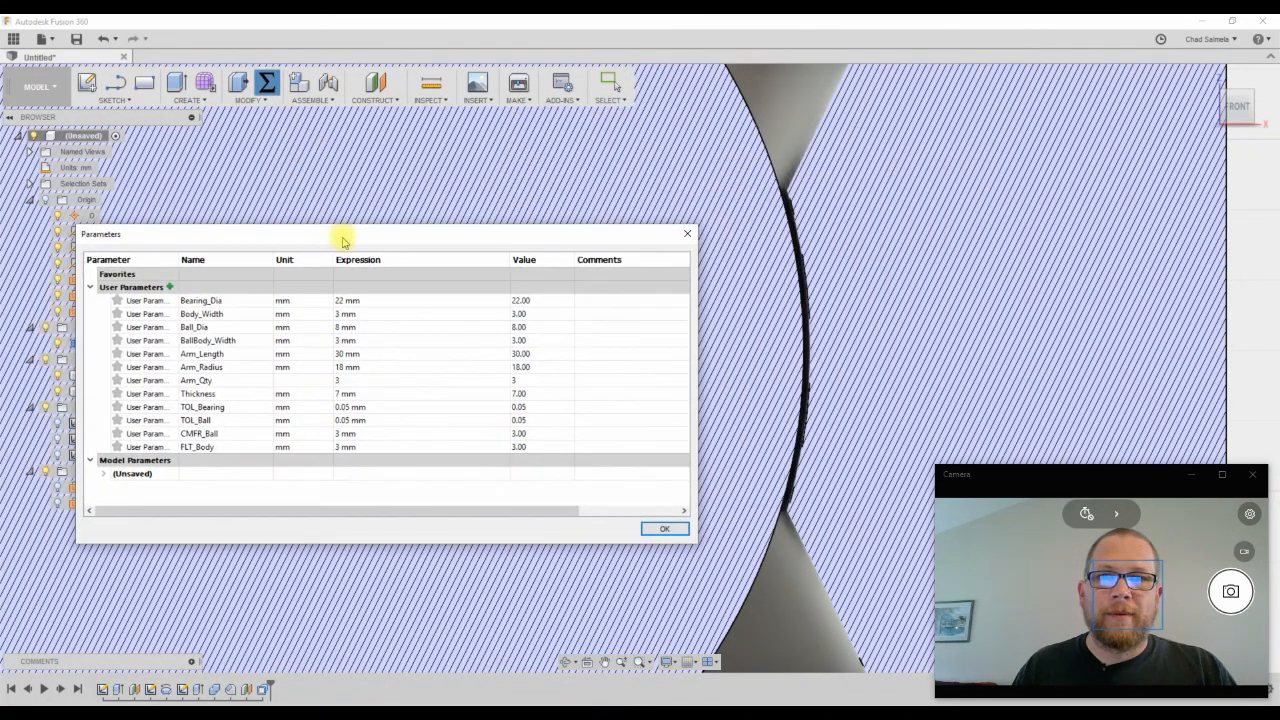
left_click(375, 420)
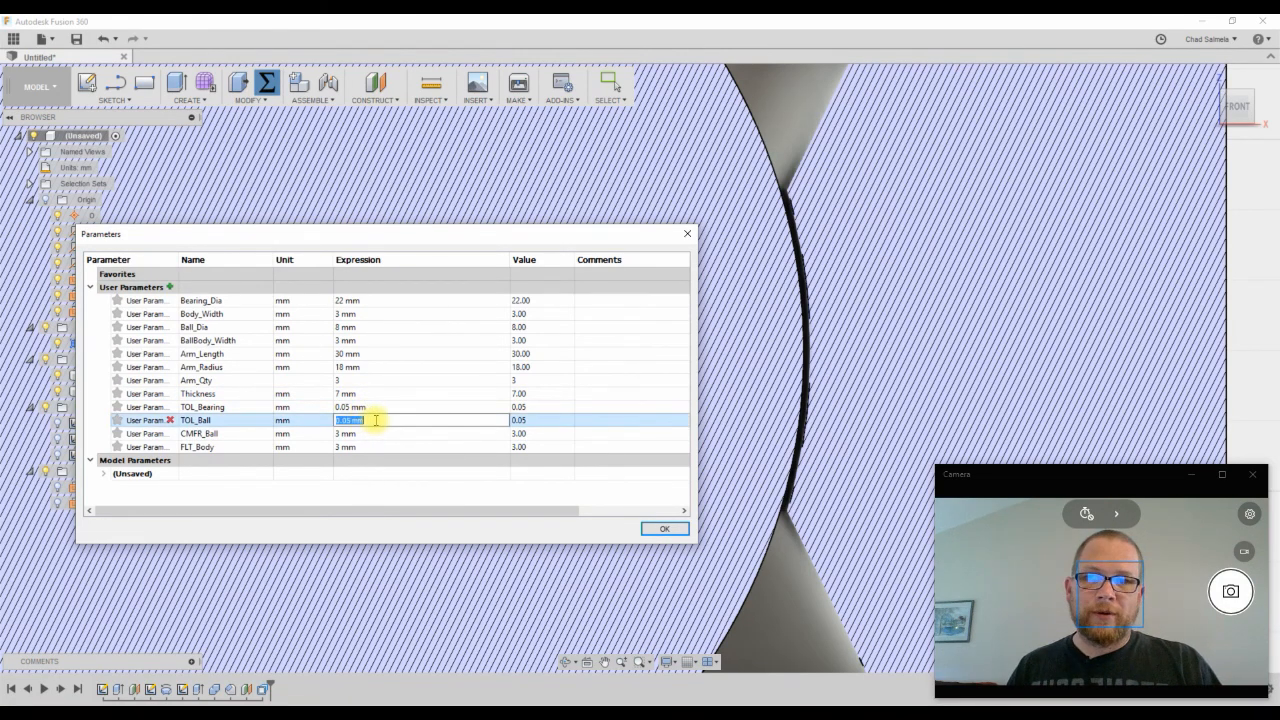
key("Return")
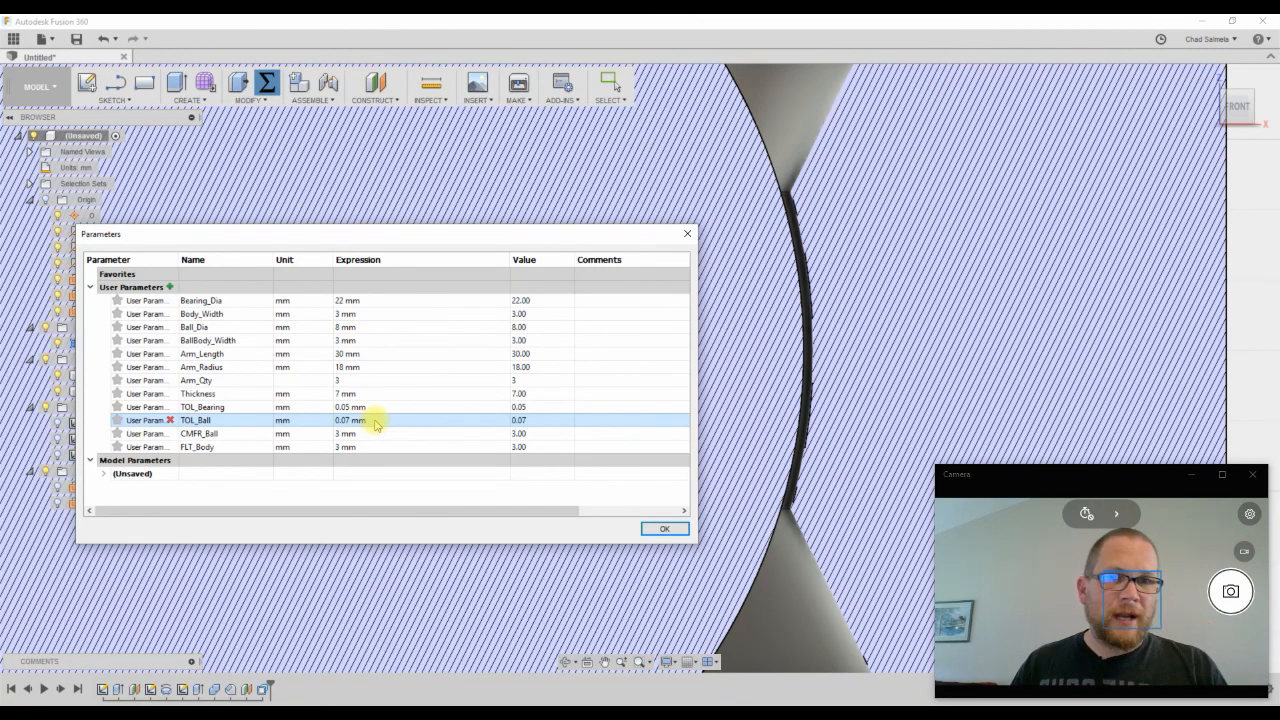
Return the TOL_Ball user parameter to 0.05 mm and close the parameters
left_click(375, 420)
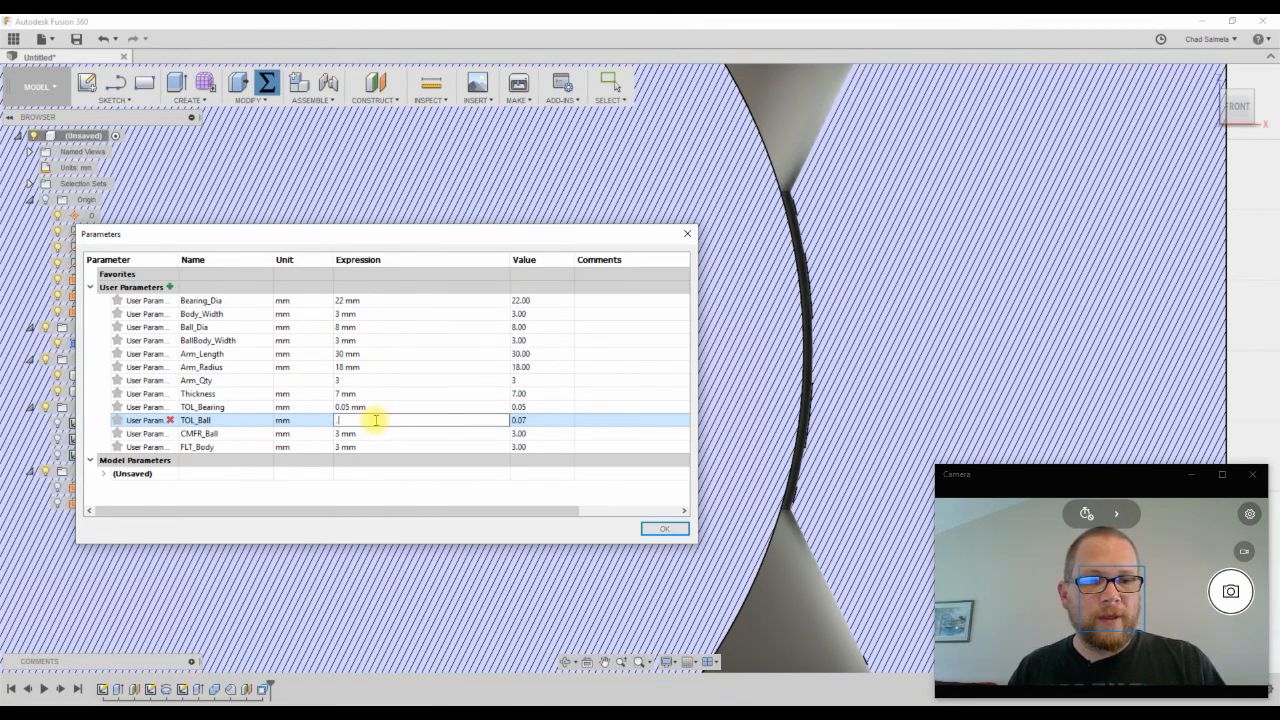
type(".05")
key("Return")
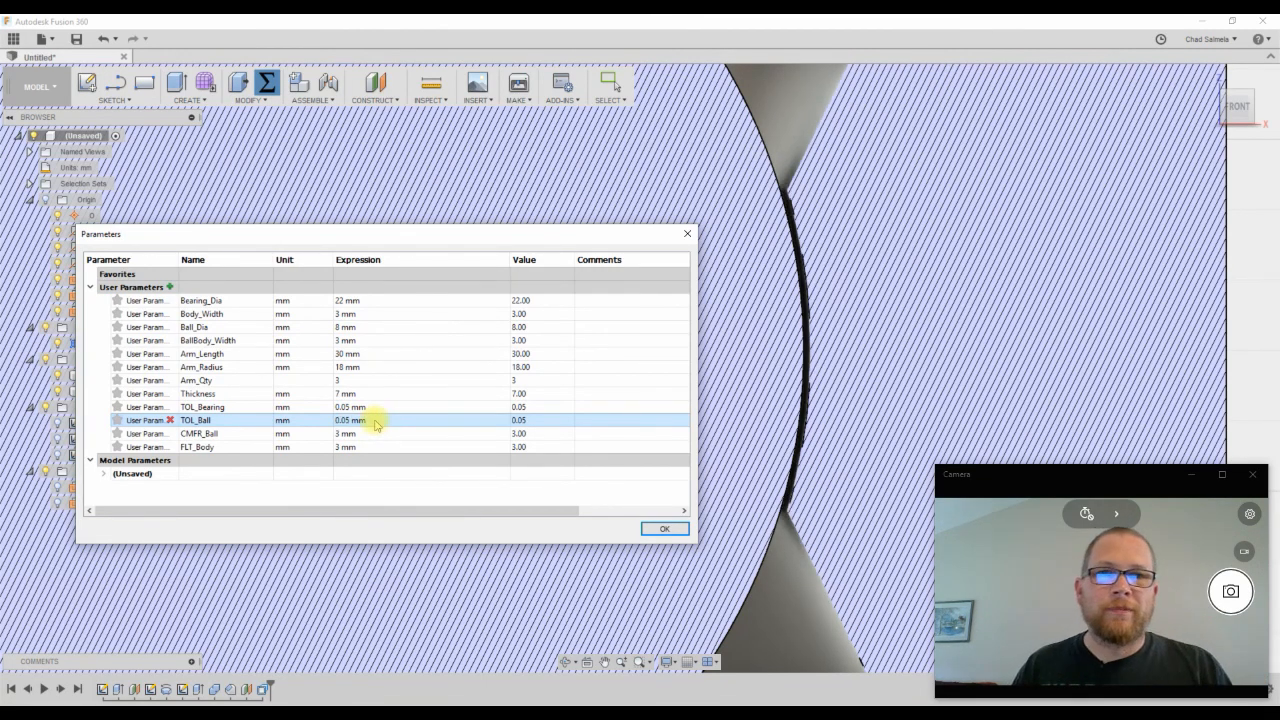
left_click(660, 528)
Turn off the section analysis and hide the ball body so only the whole arm is shown
scroll(845, 403, "down", 5)
middle_click_drag(849, 400, 829, 377, "shift")
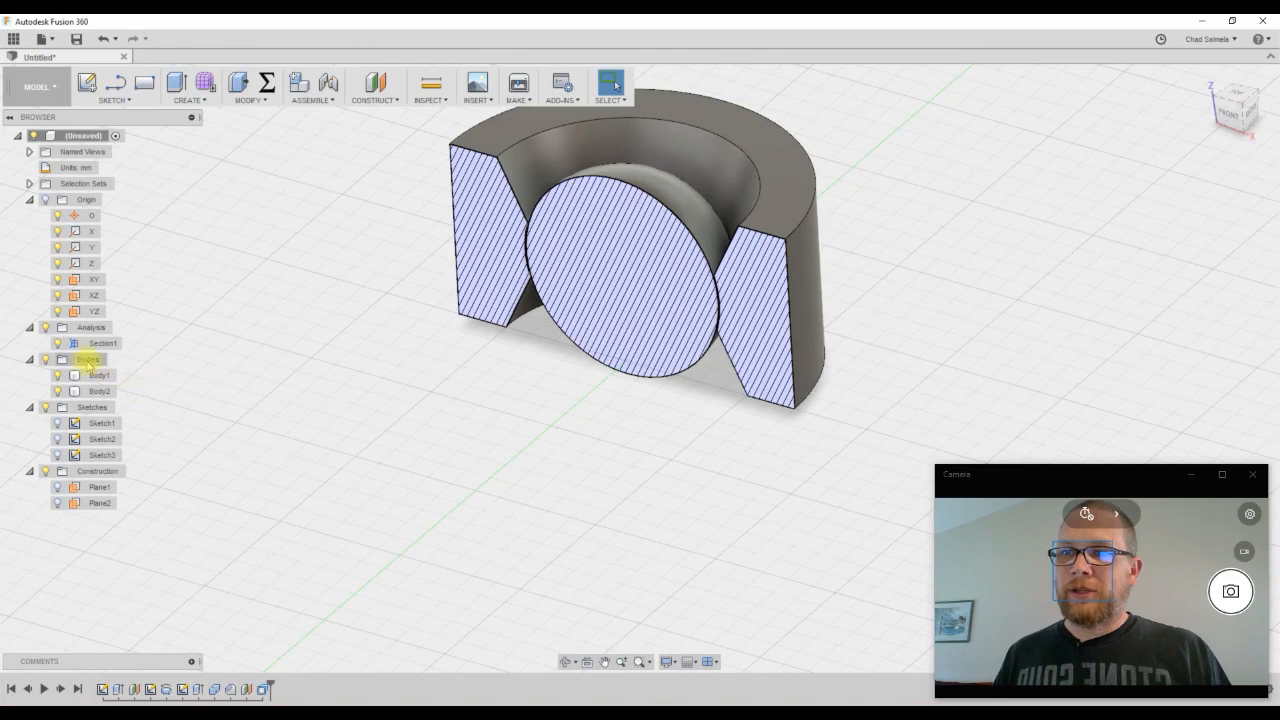
left_click(57, 345)
scroll(675, 427, "down", 4)
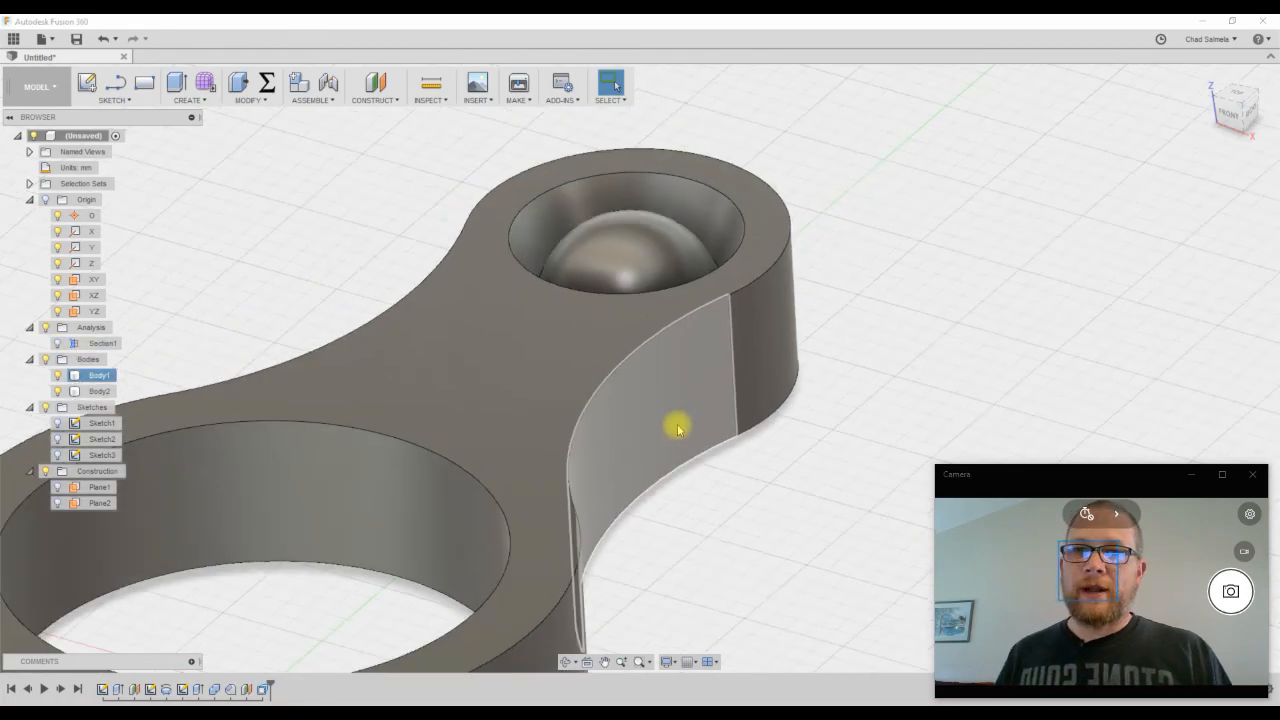
left_click(57, 391)
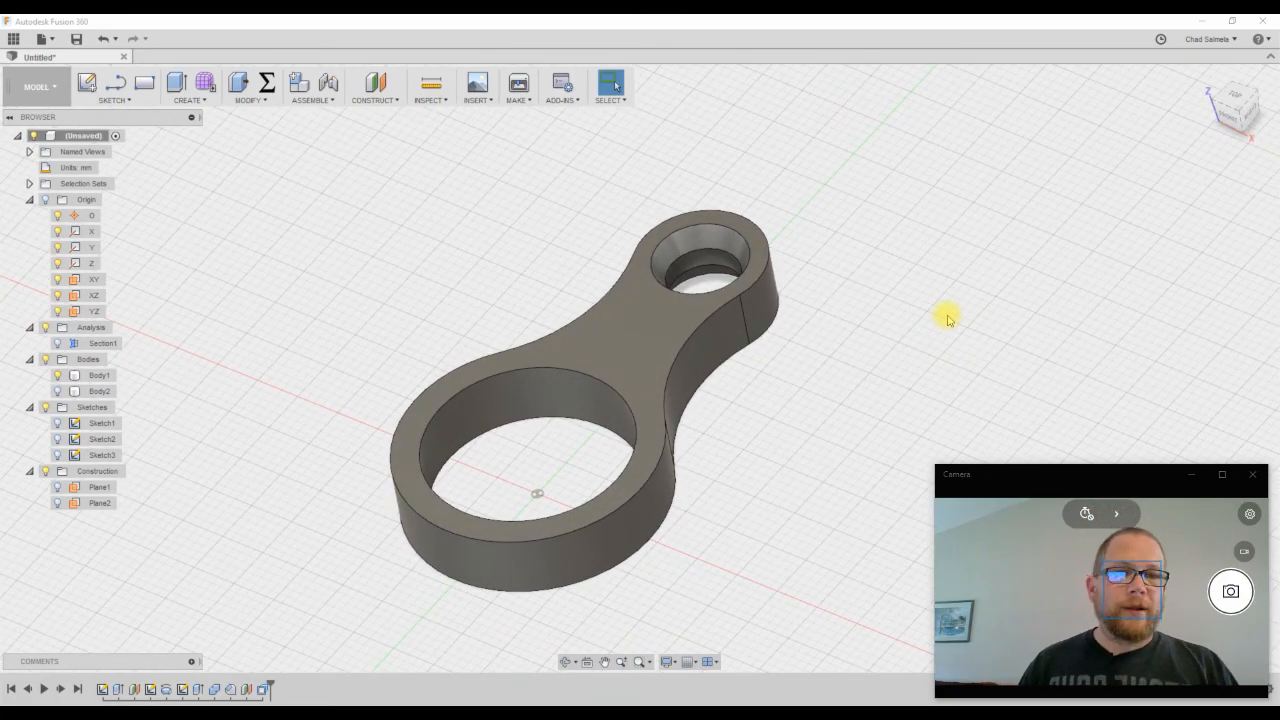
Fillet the upper and lower outer edges of the arm body with a constant radius of FLT_Body
left_click(252, 103)
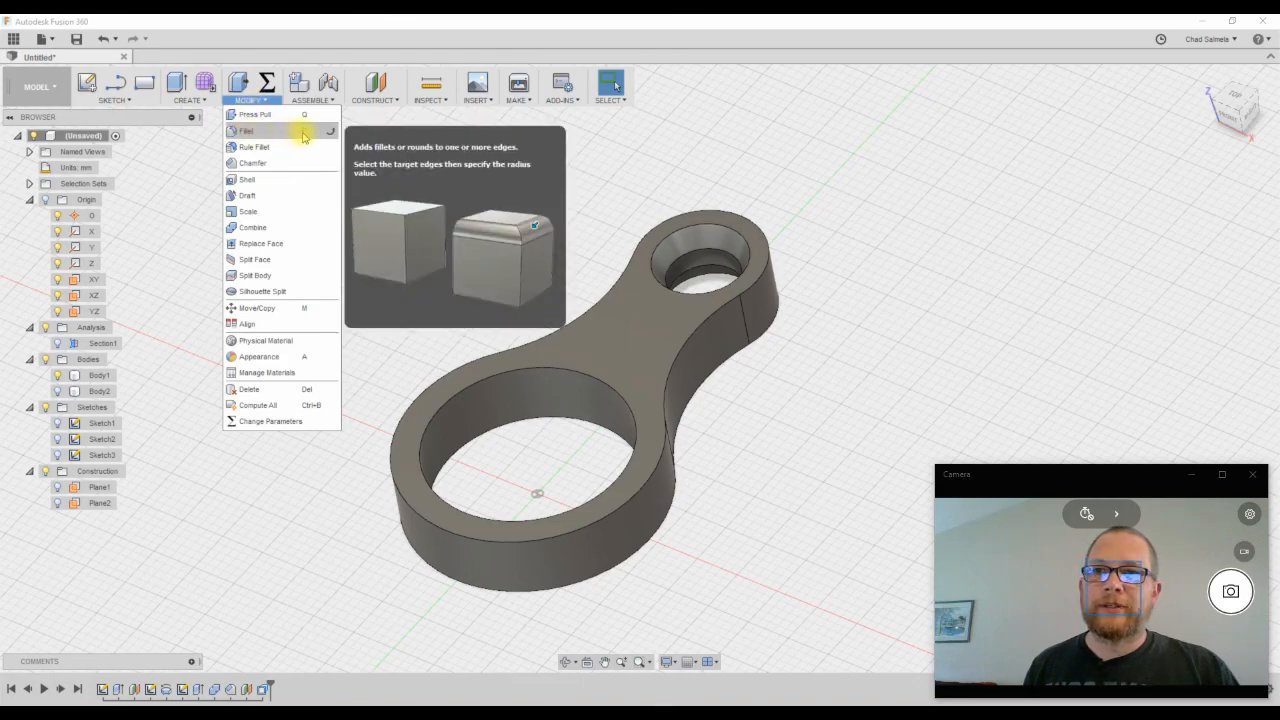
left_click(258, 131)
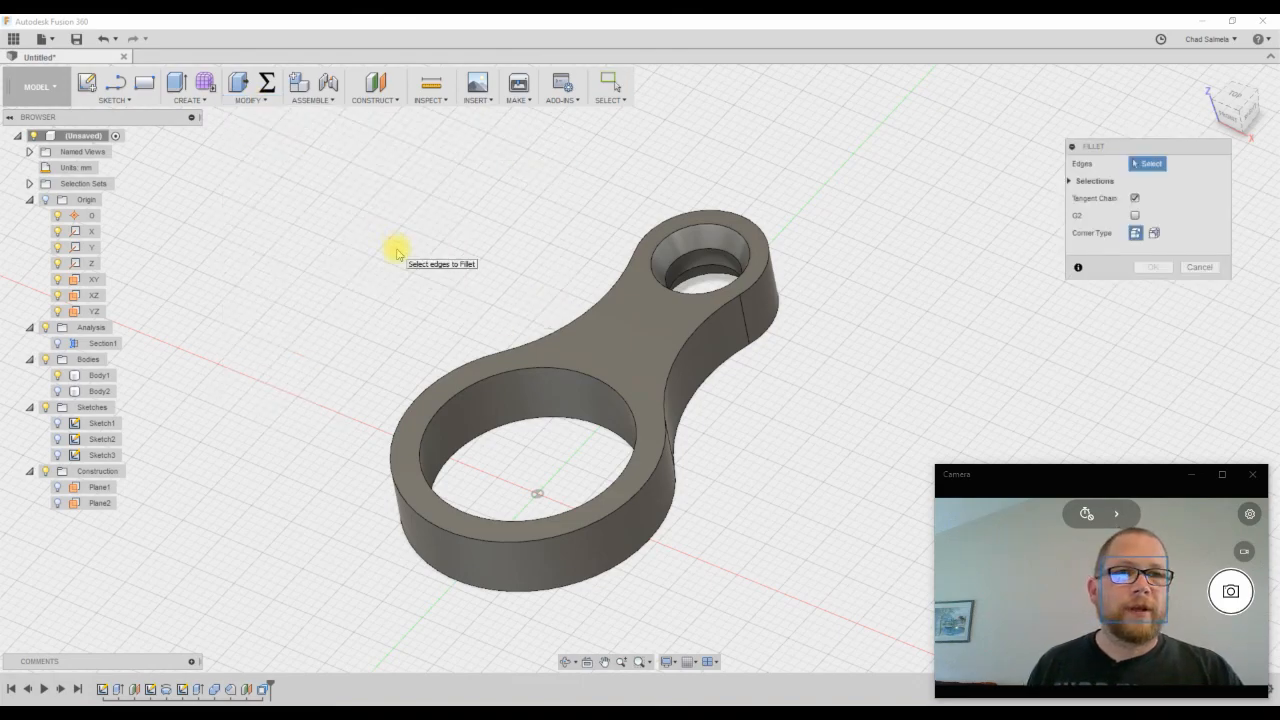
left_click(537, 342)
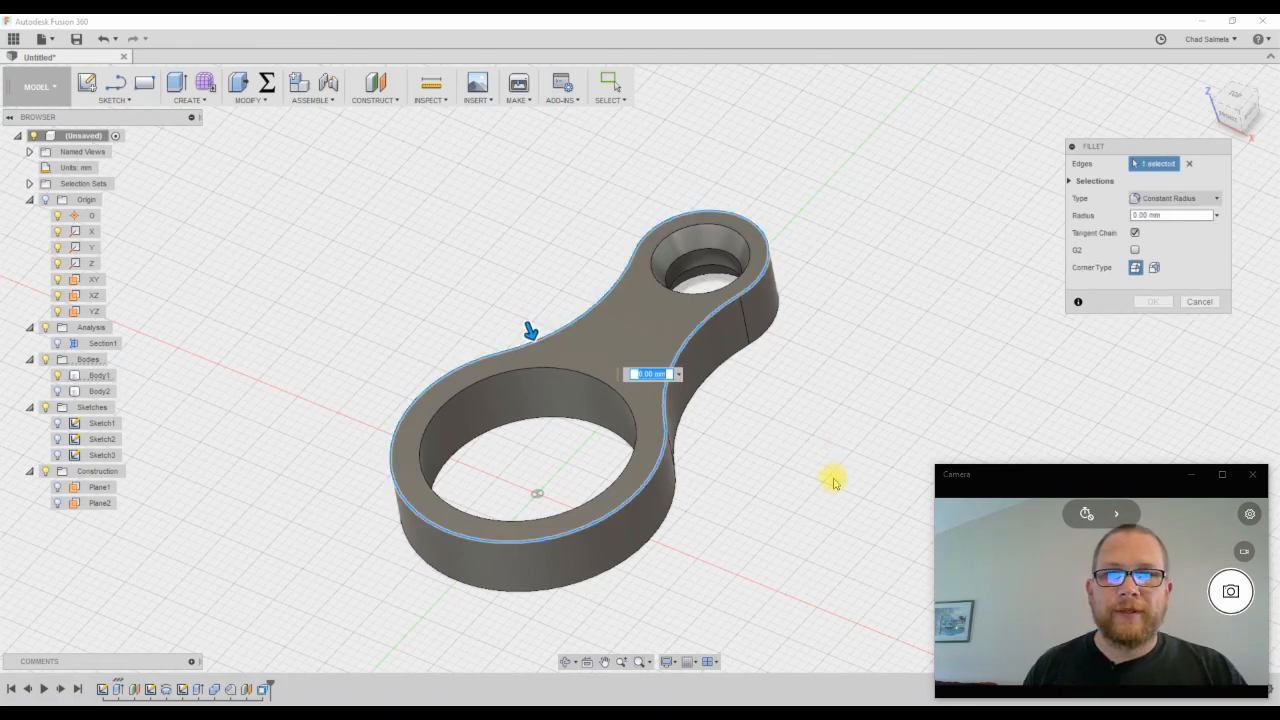
left_click(737, 372)
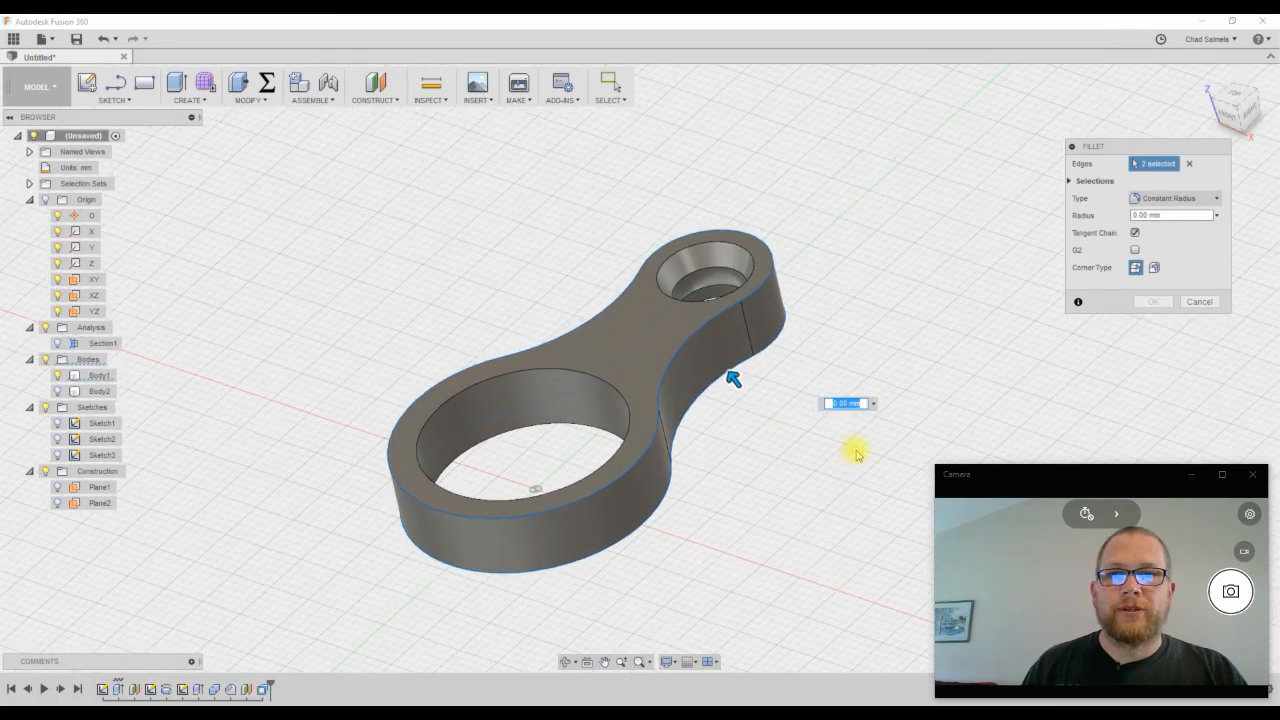
left_click(1175, 214)
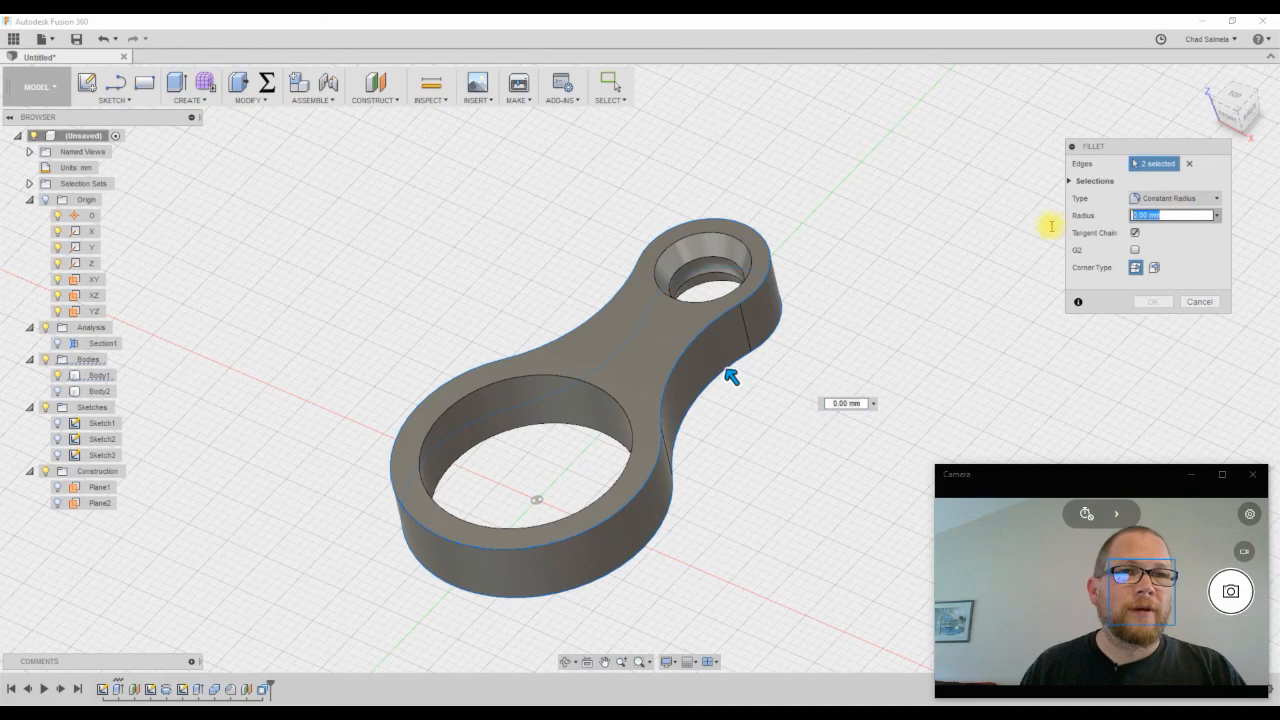
type("FL")
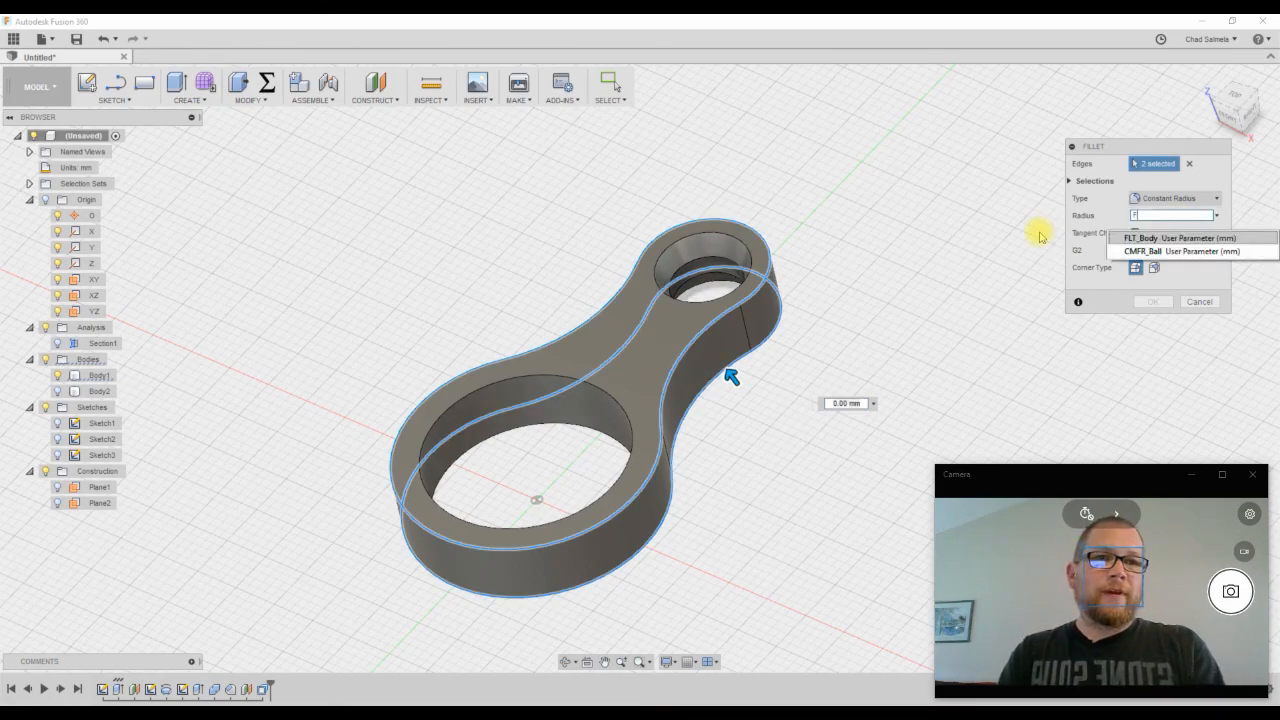
left_click(1185, 238)
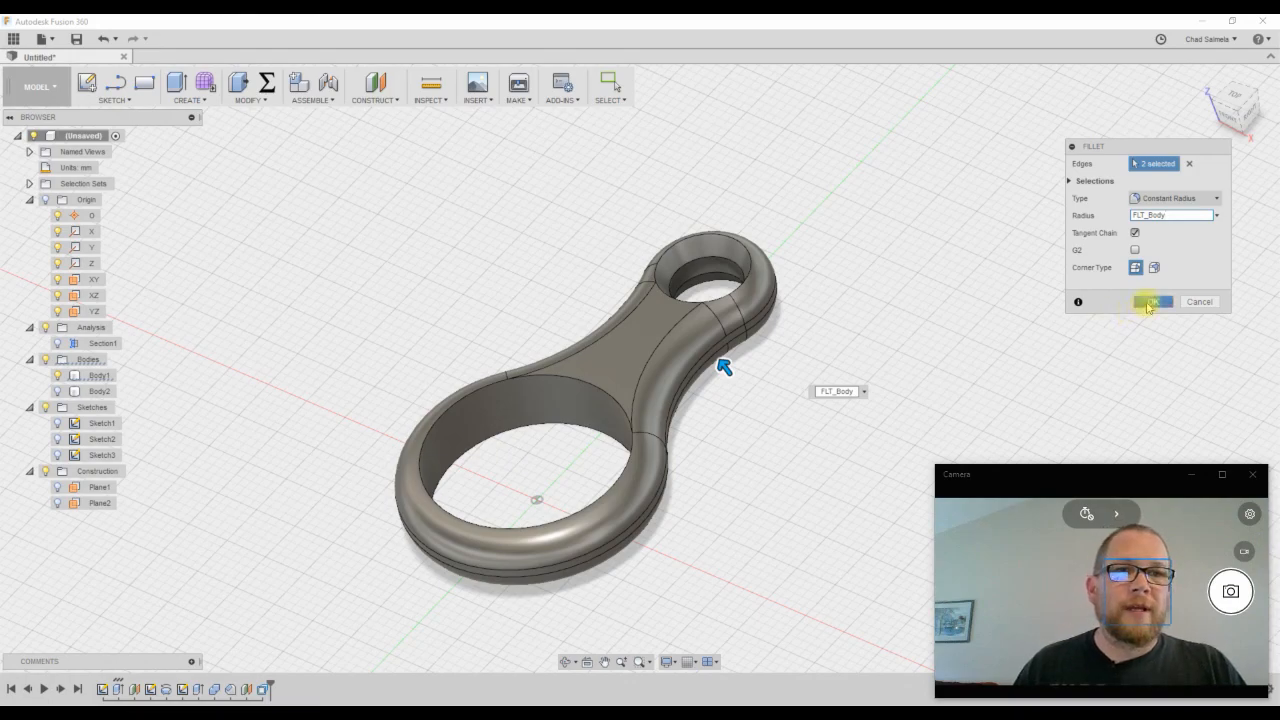
left_click(1145, 302)
scroll(680, 277, "up", 5)
middle_click_drag(683, 279, 751, 343, "shift")
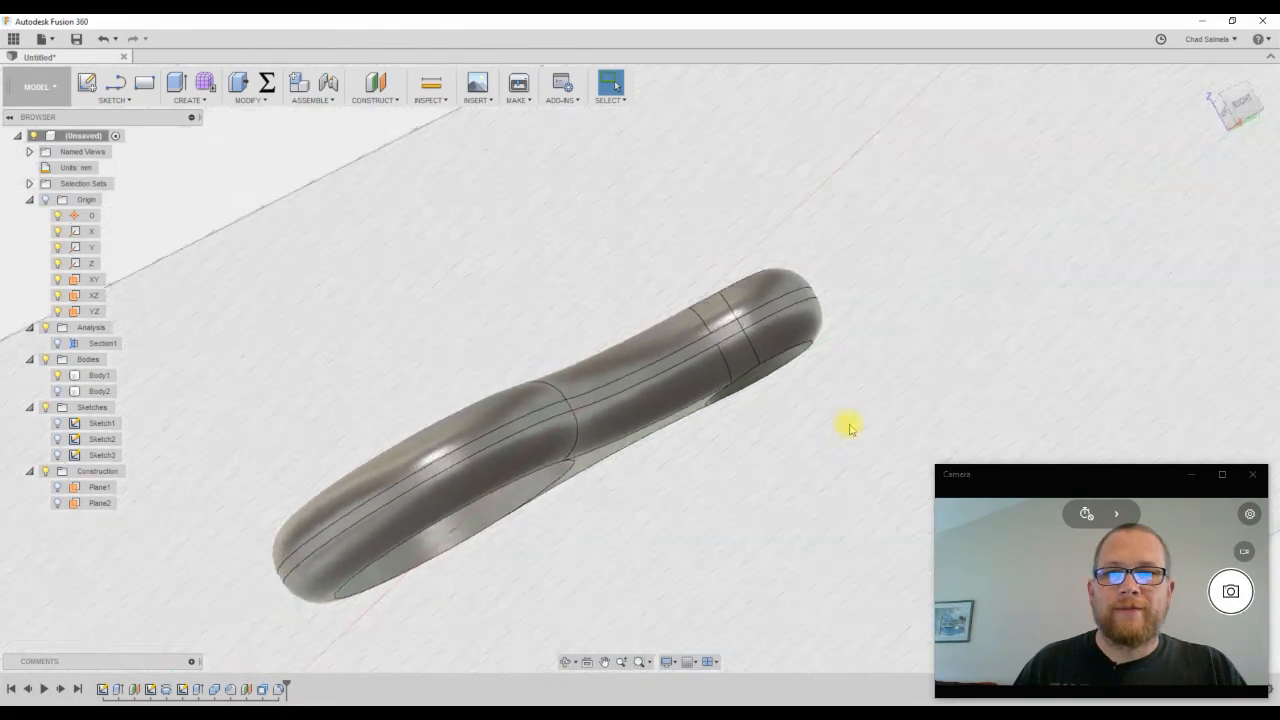
middle_click_drag(706, 397, 722, 490, "shift")
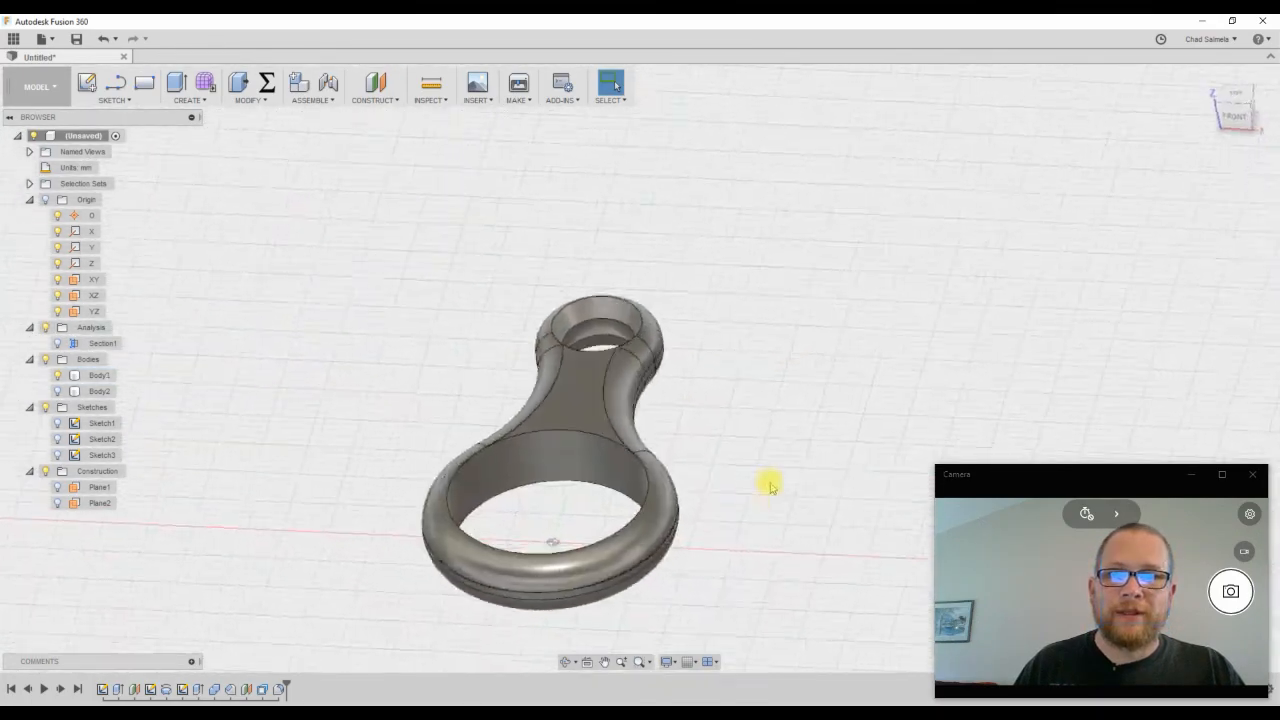
middle_click_drag(803, 458, 806, 452, "shift")
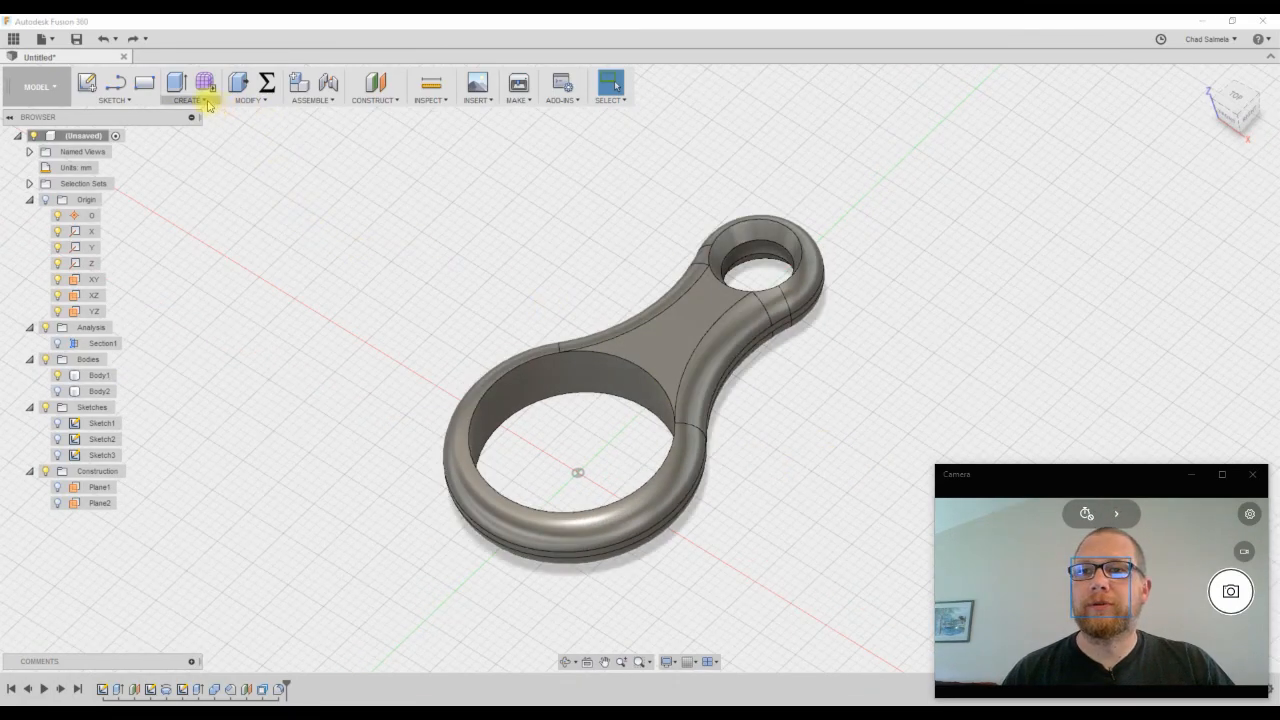
Create a full circular pattern of the arm body about the Z axis with a quantity of 3
left_click(210, 100)
mouse_move(199, 360)
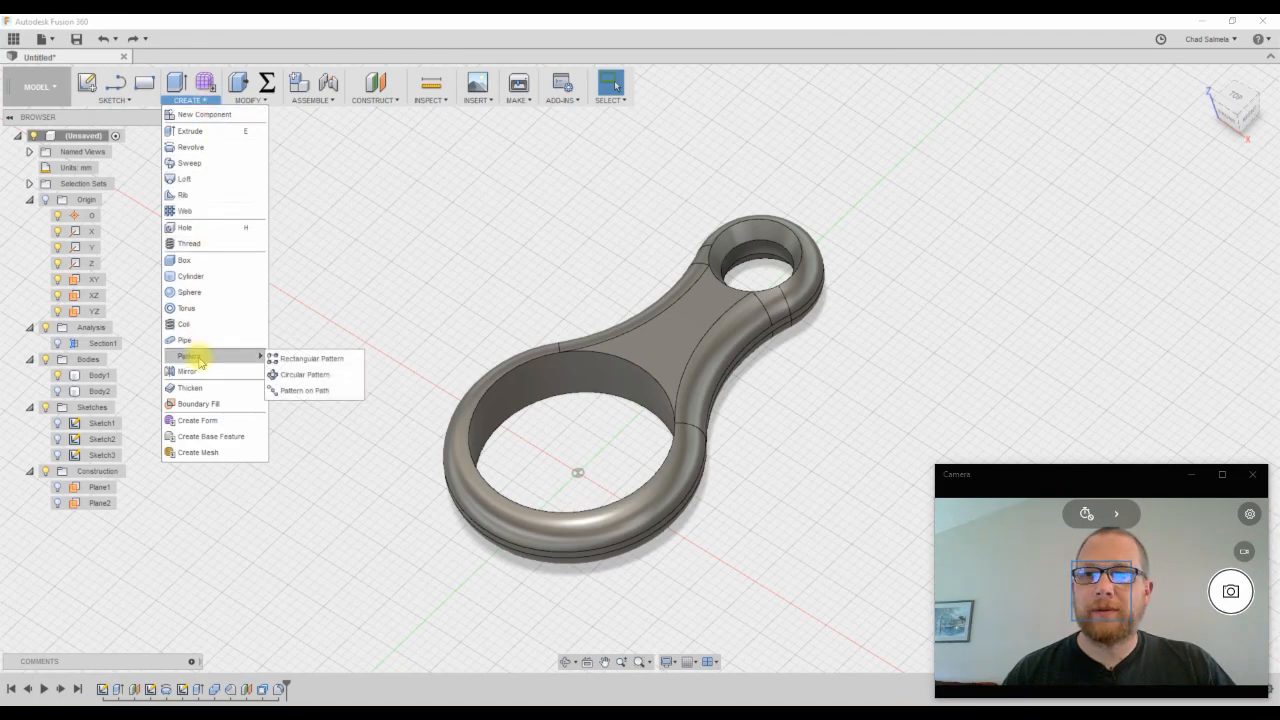
left_click(312, 379)
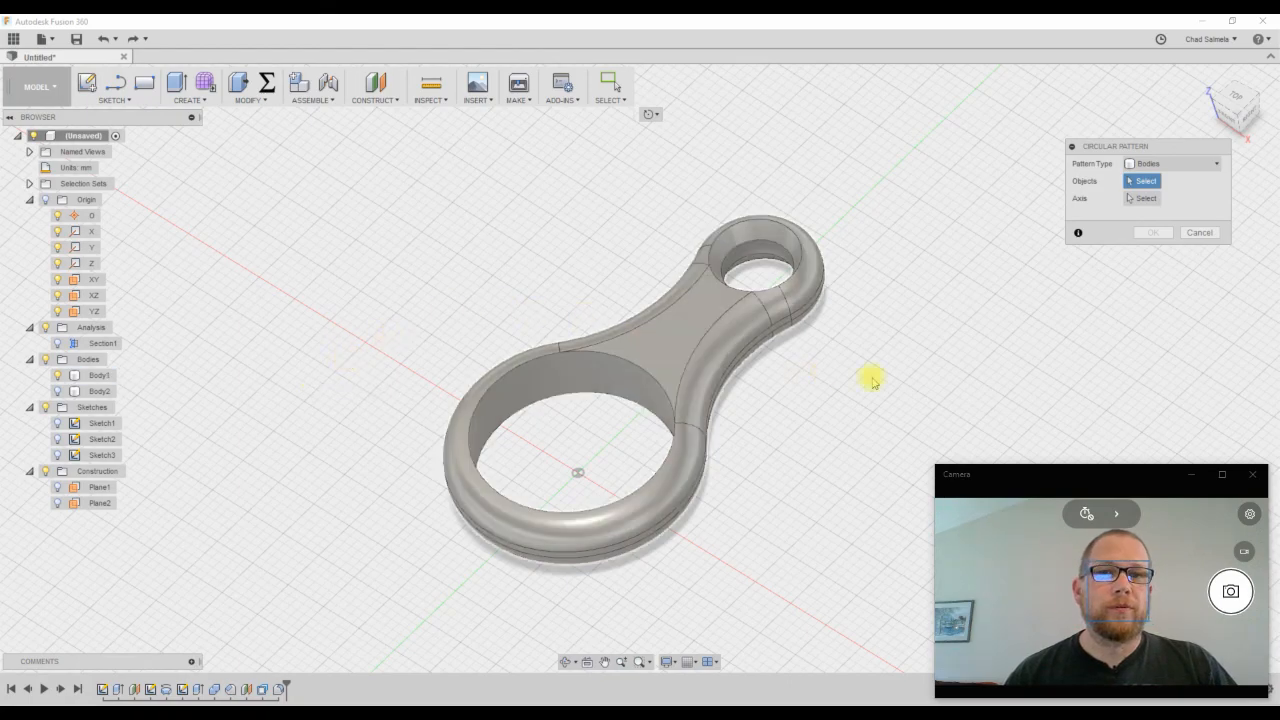
left_click(1200, 165)
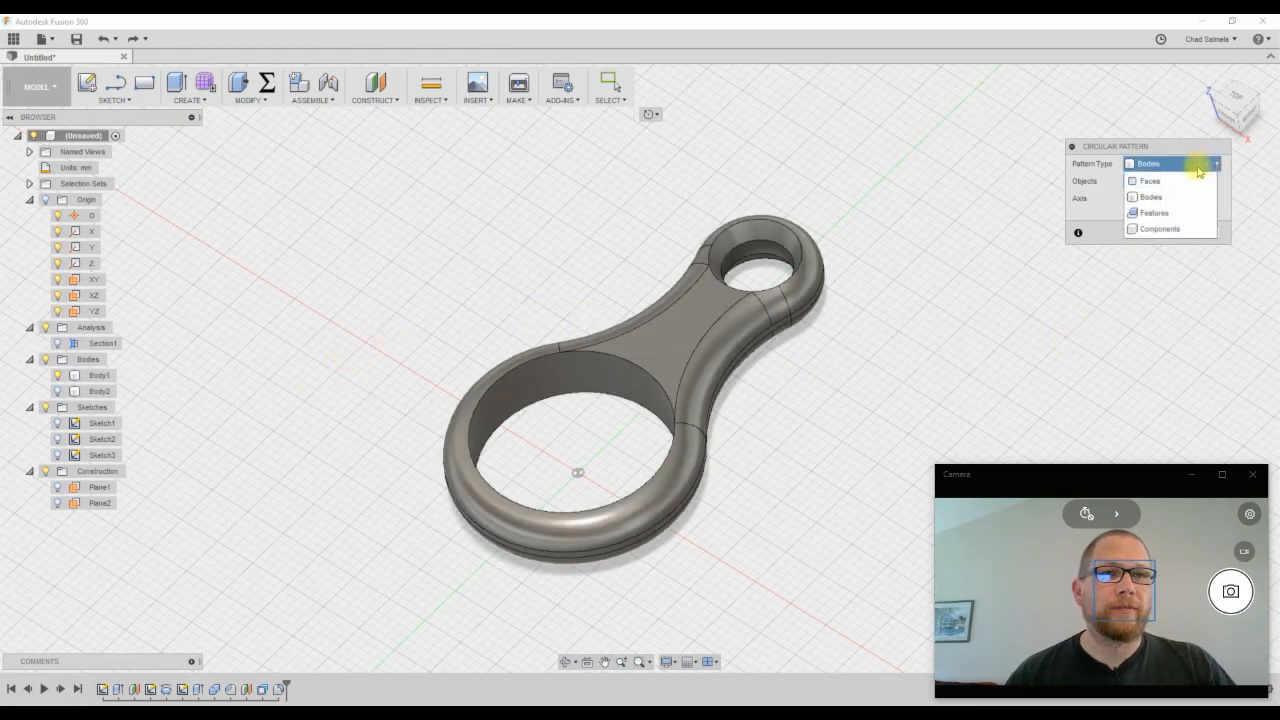
left_click(1150, 197)
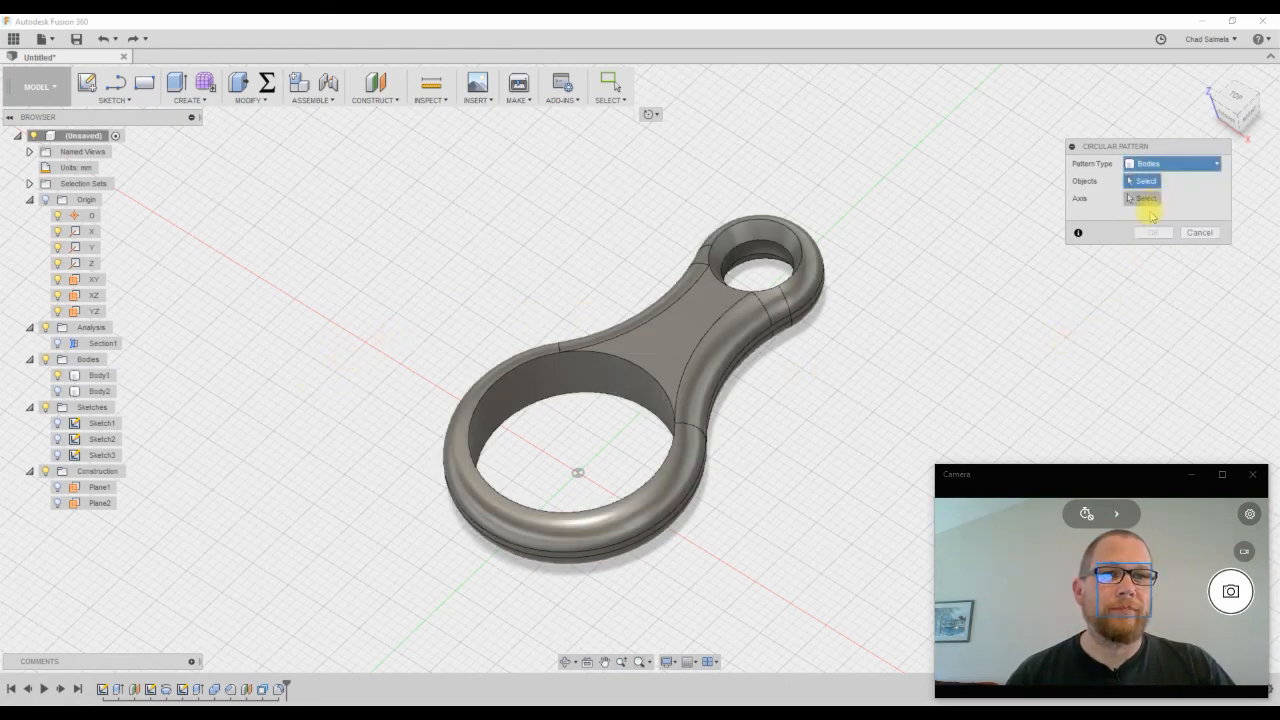
middle_click_drag(837, 358, 841, 309)
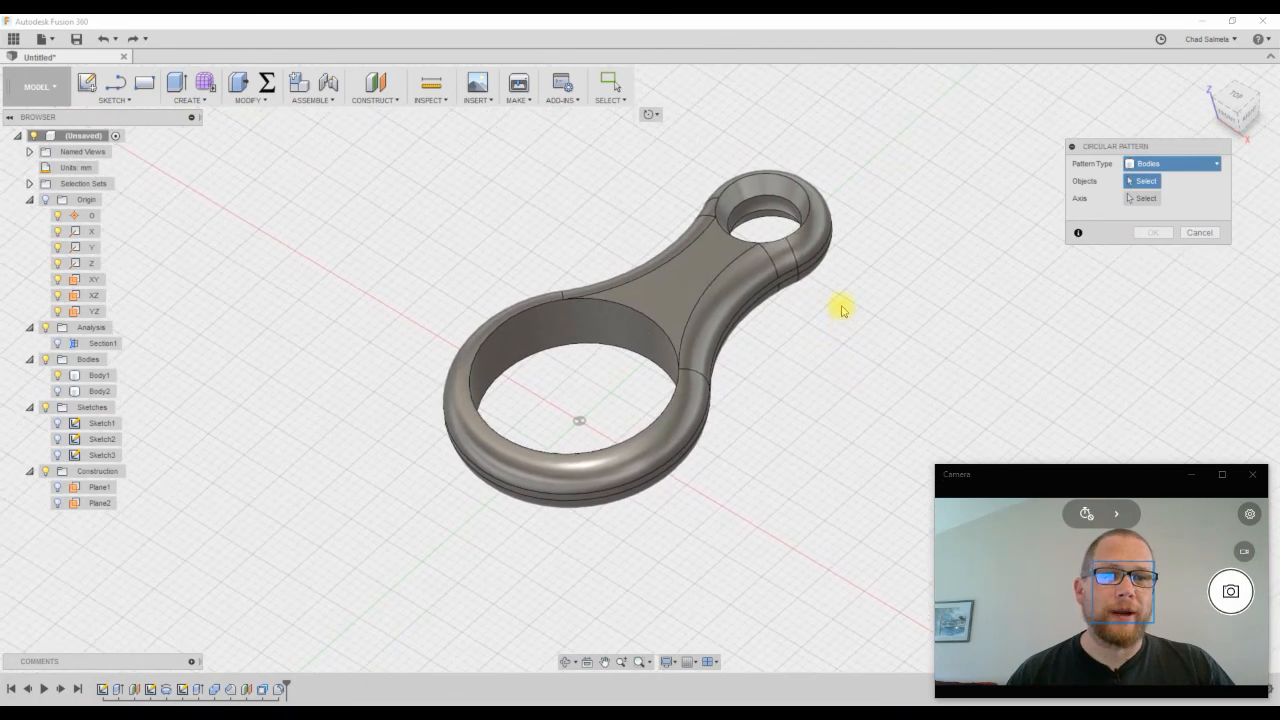
left_click(745, 291)
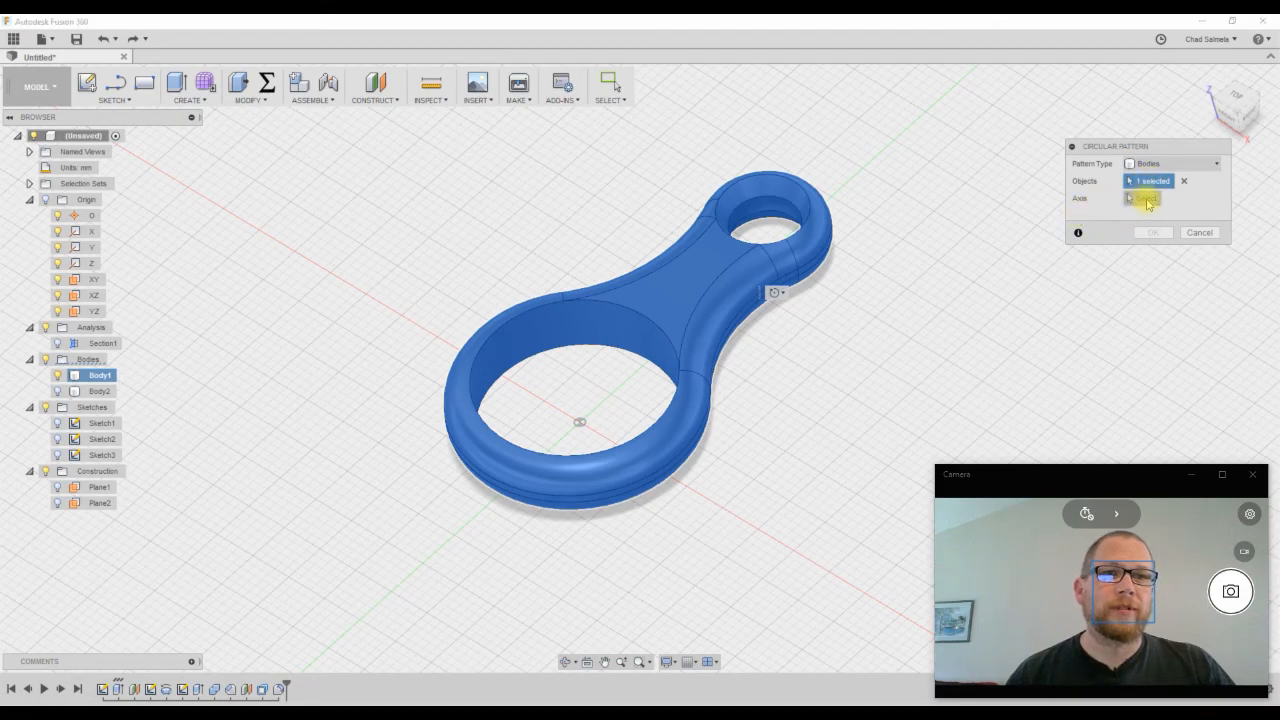
left_click(1143, 198)
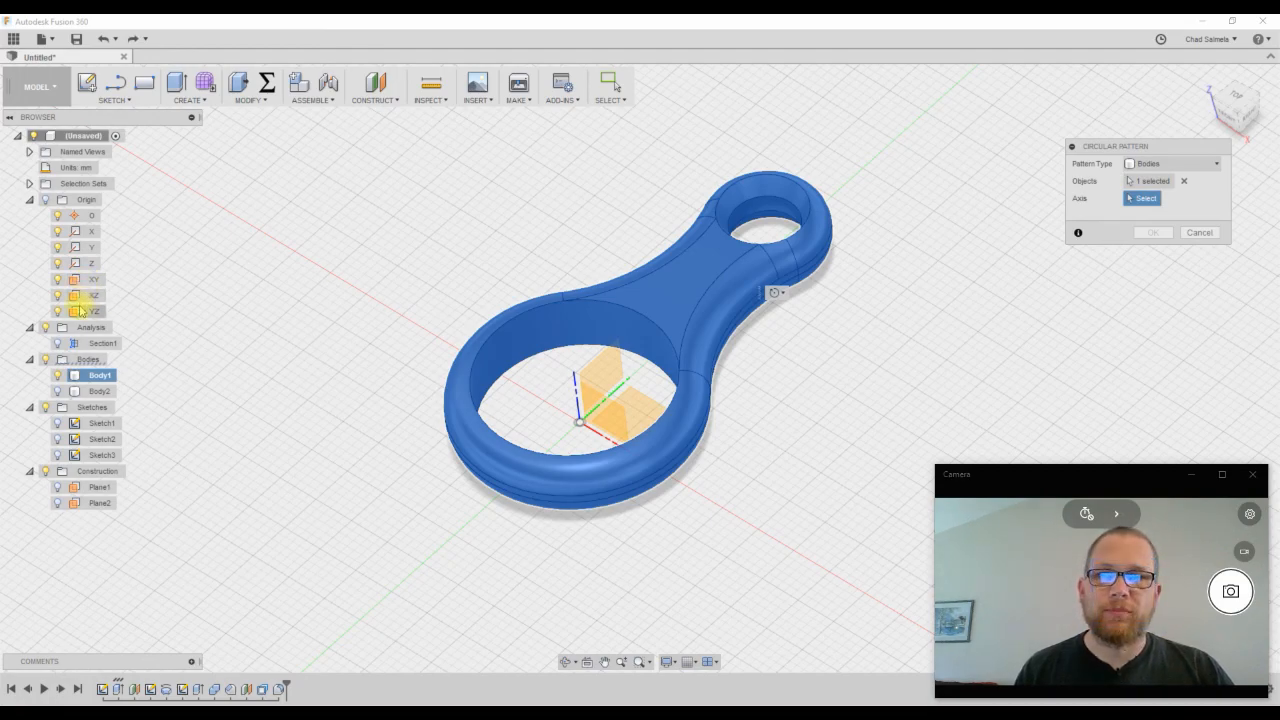
left_click(578, 405)
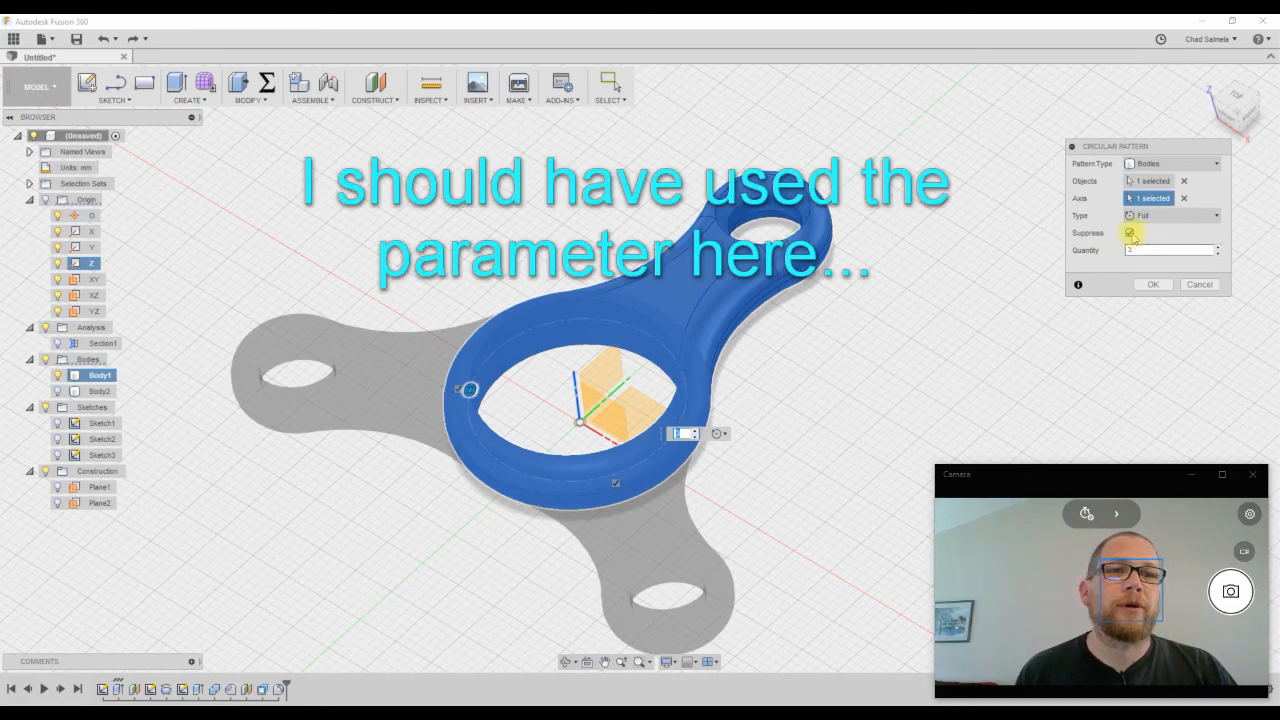
left_click(1154, 285)
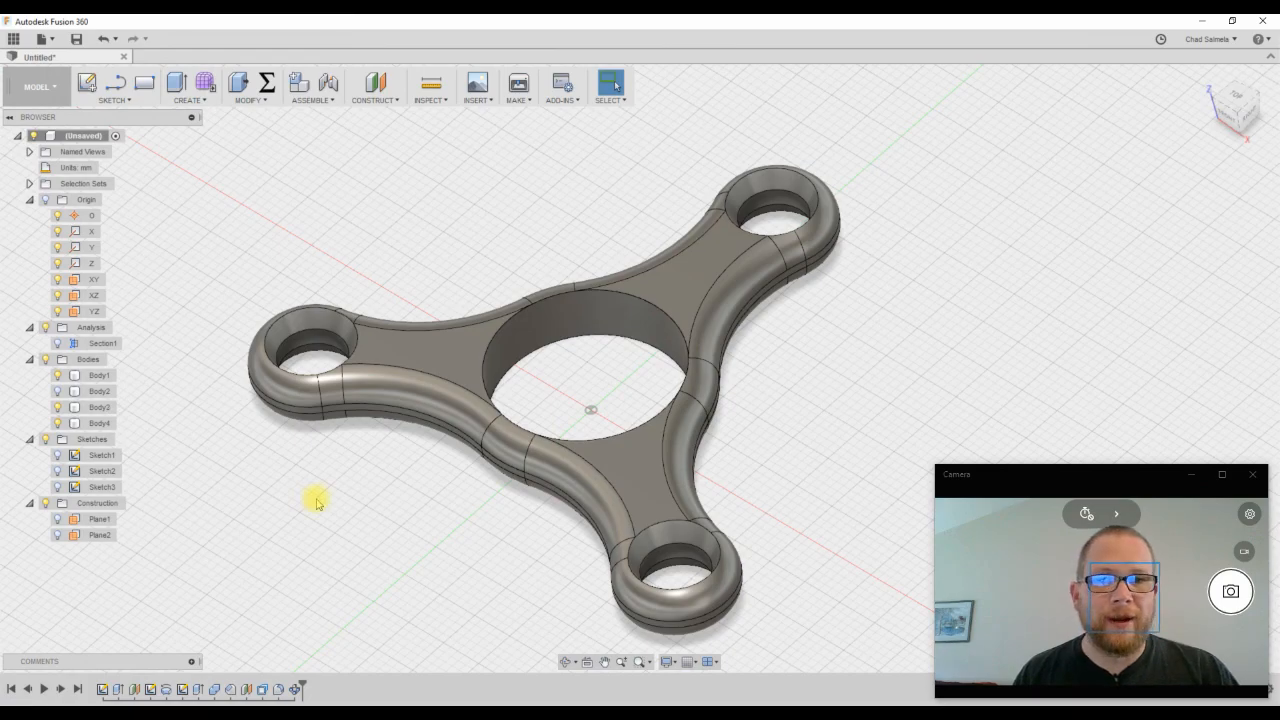
Look up the arm count parameter and try to set the circular pattern's quantity to Arm_Qty
left_click(268, 82)
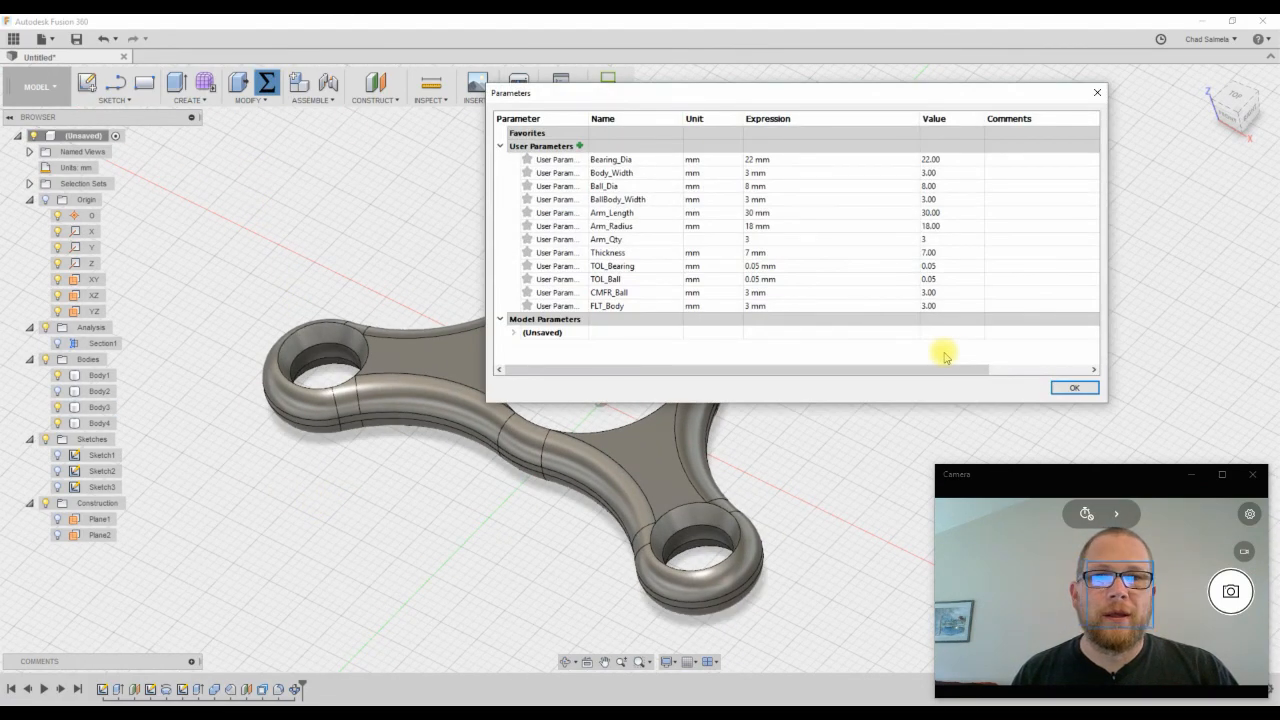
left_click(1068, 386)
left_click(296, 689)
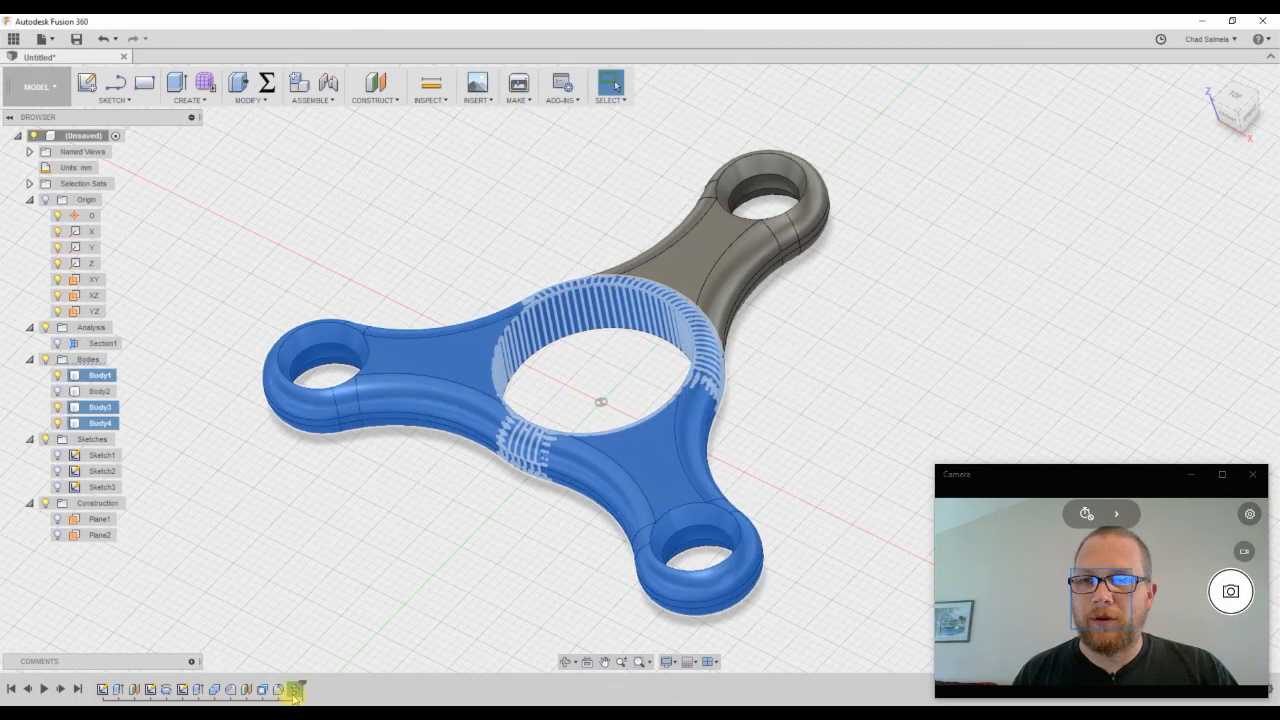
right_click(296, 689)
left_click(330, 605)
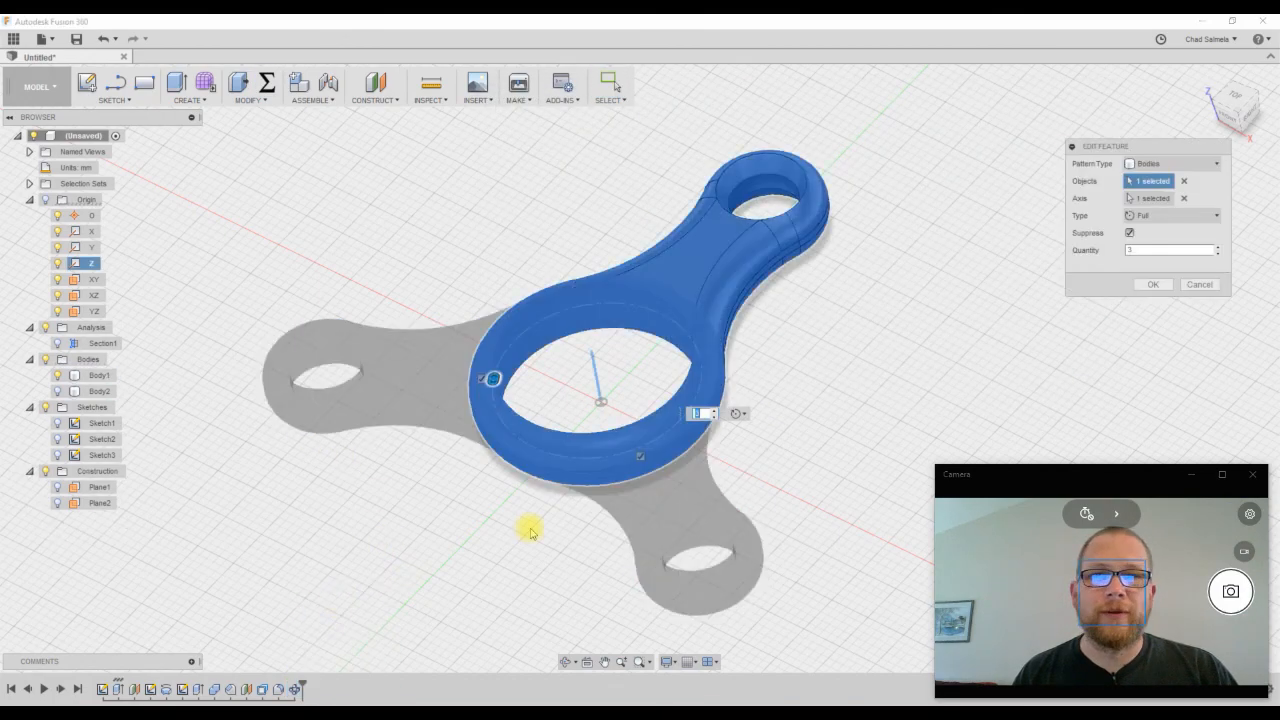
left_click(1127, 250)
type("3")
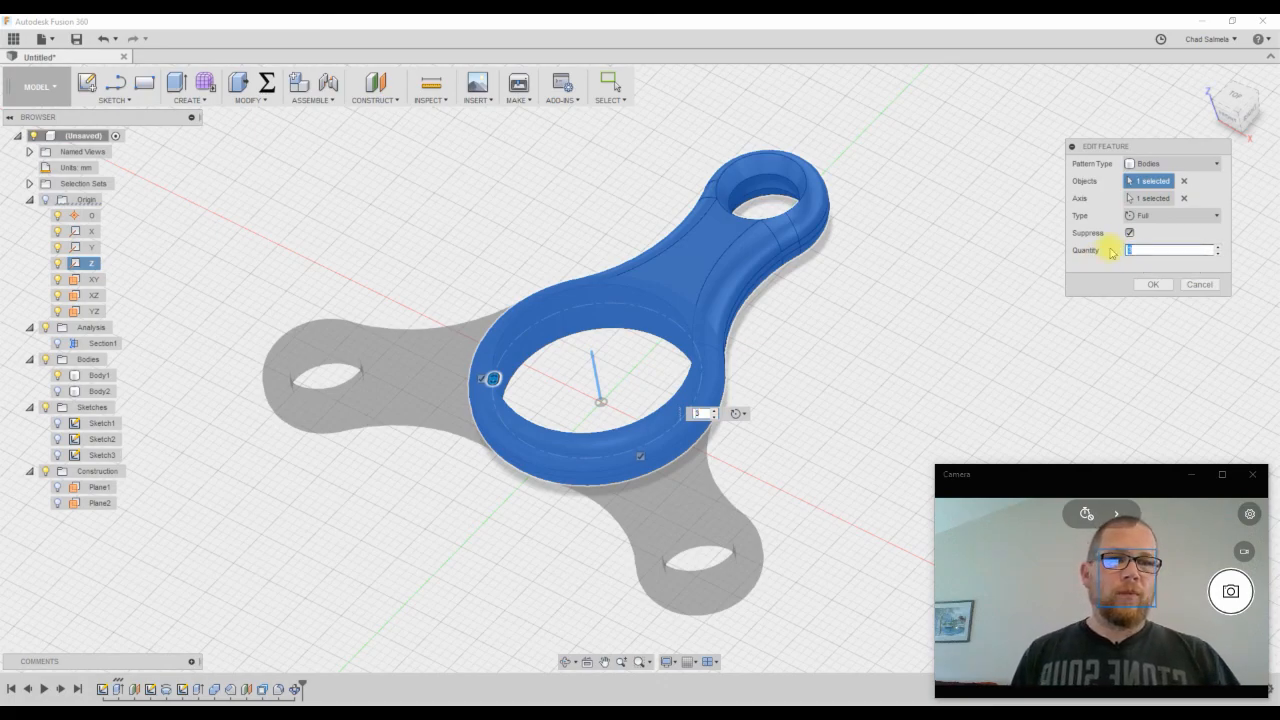
type("Arm")
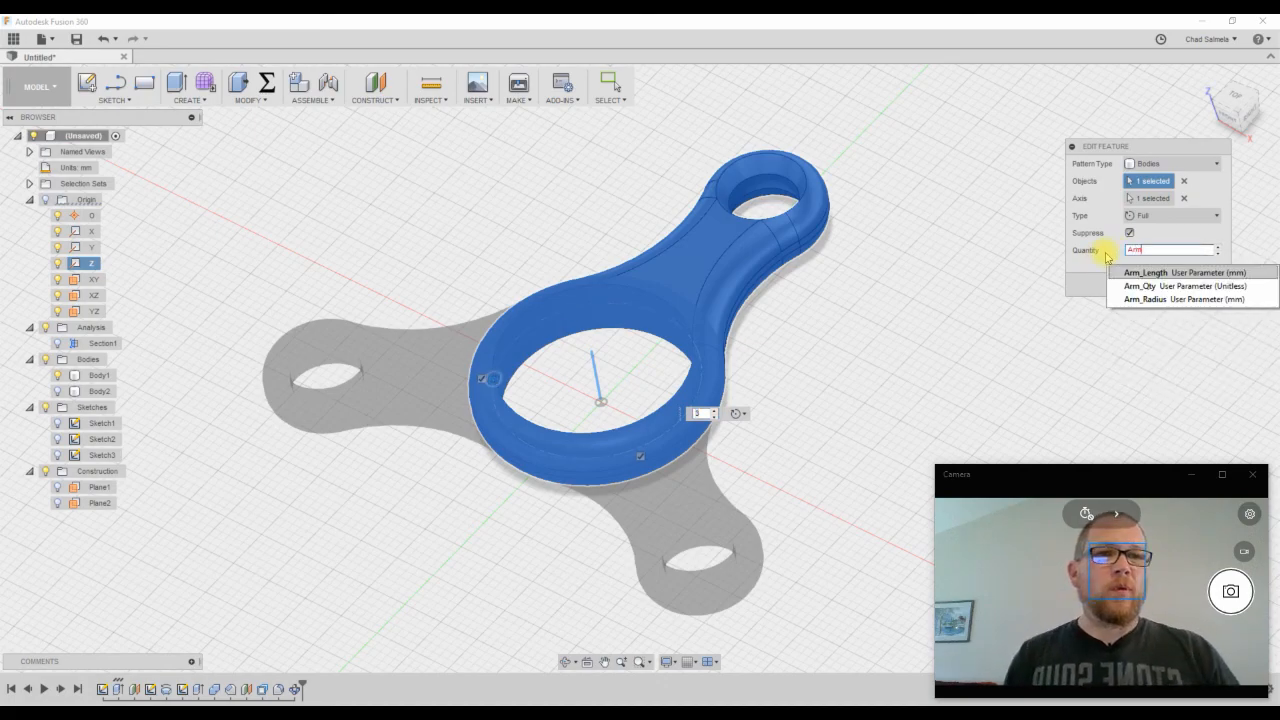
left_click(1137, 286)
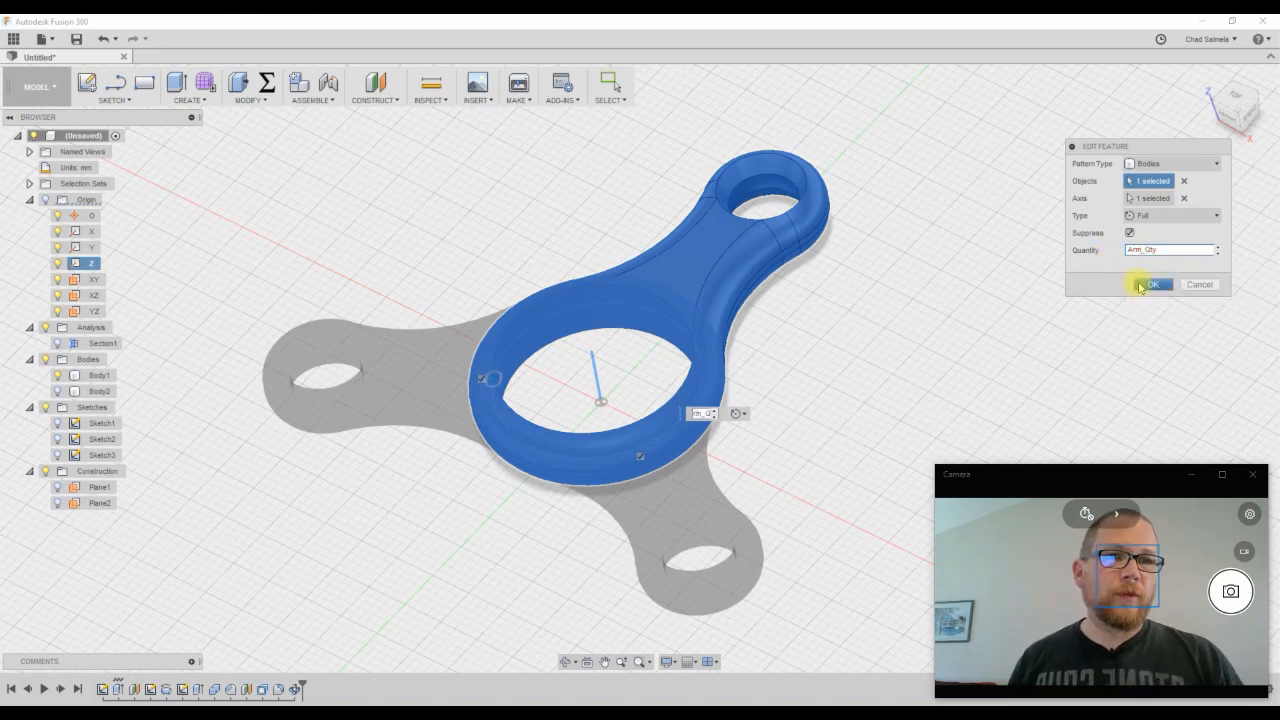
left_click(1150, 285)
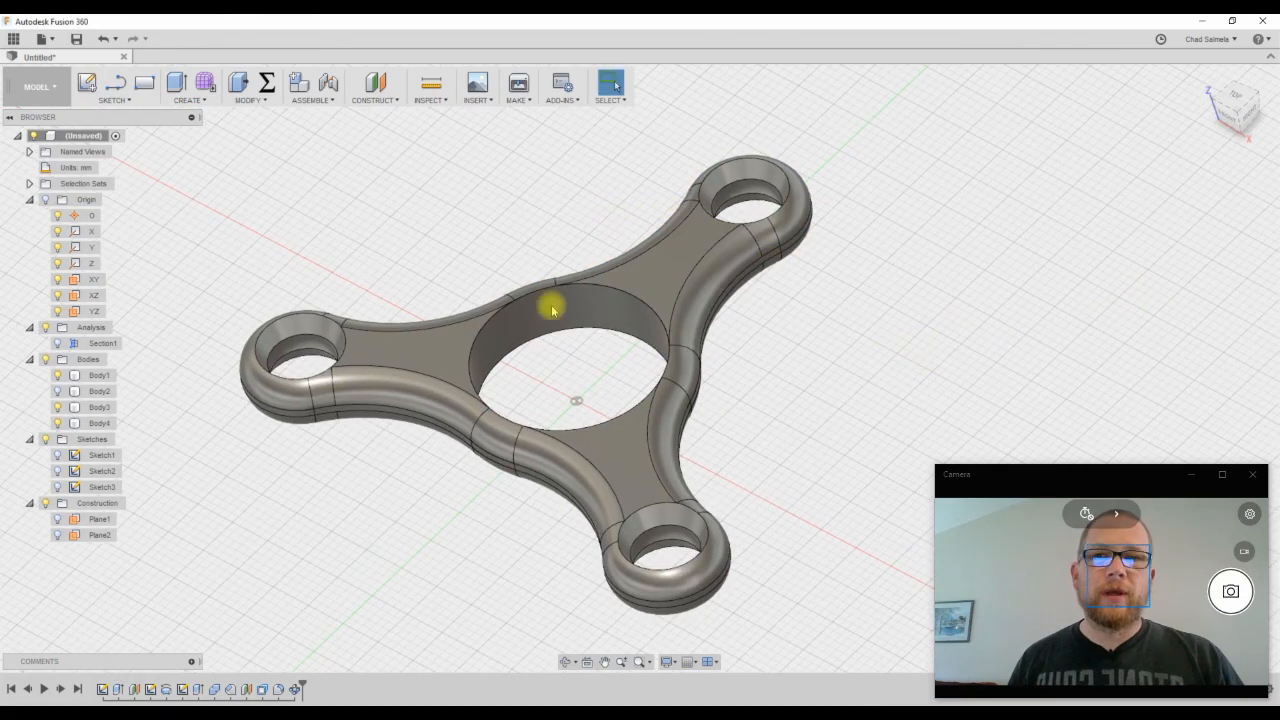
Set the Arm_Qty user parameter to 5 and recheck its entry in the parameters
left_click(266, 84)
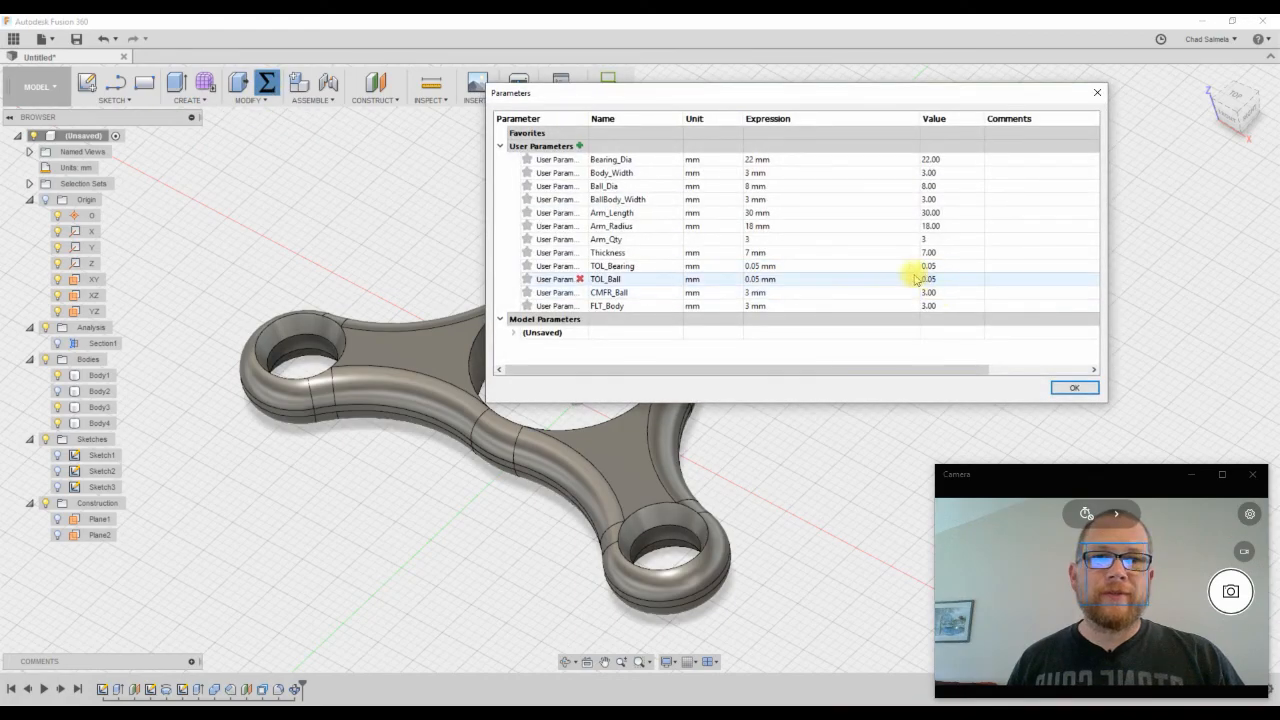
double_click(770, 239)
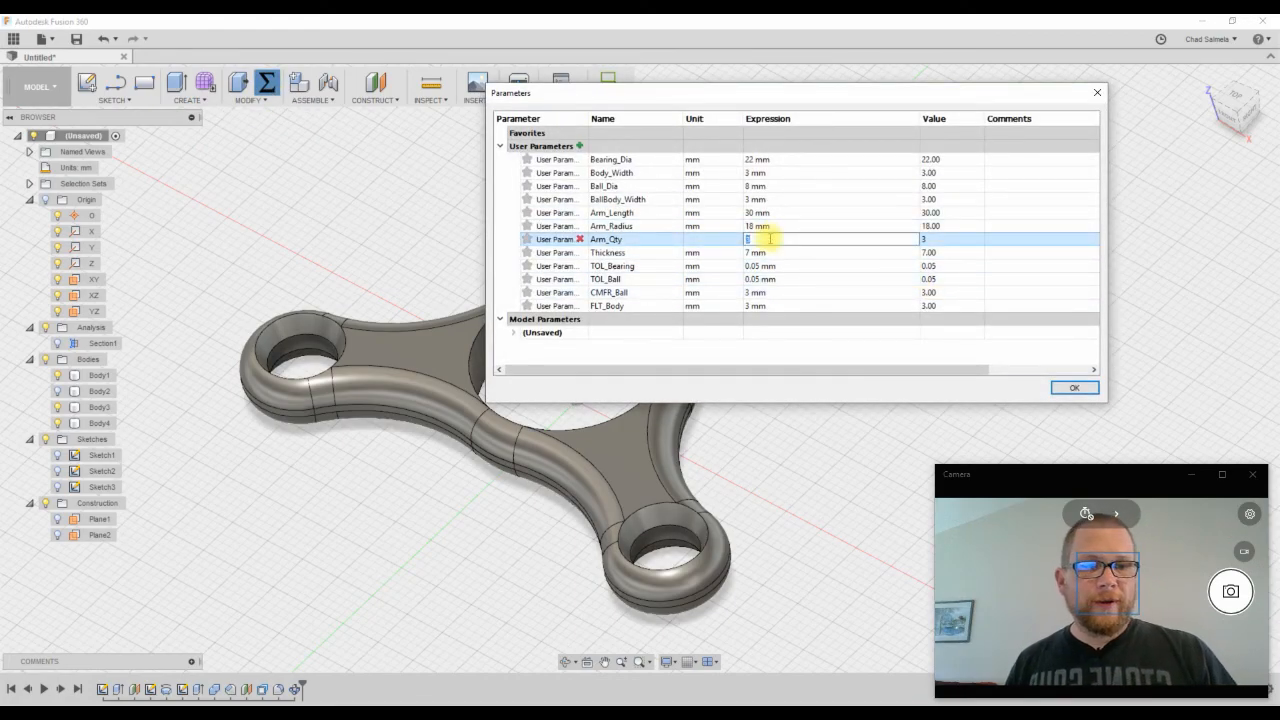
type("5")
key("Return")
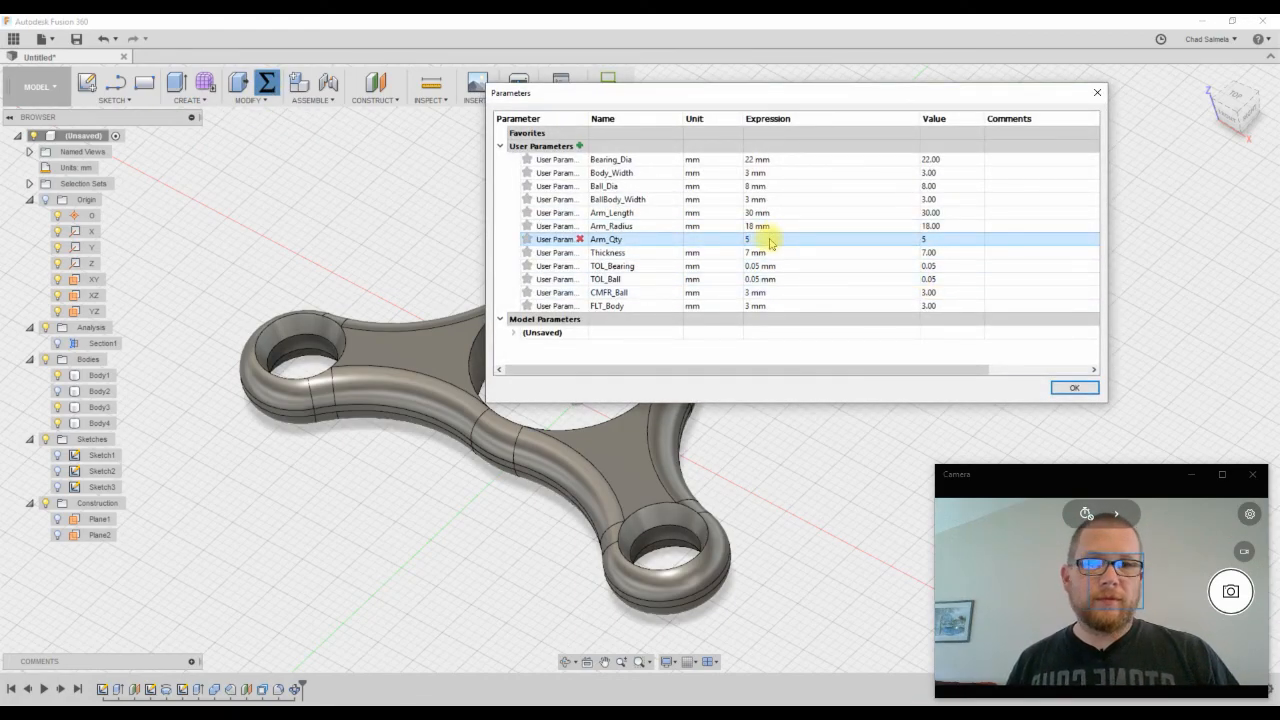
left_click(1062, 388)
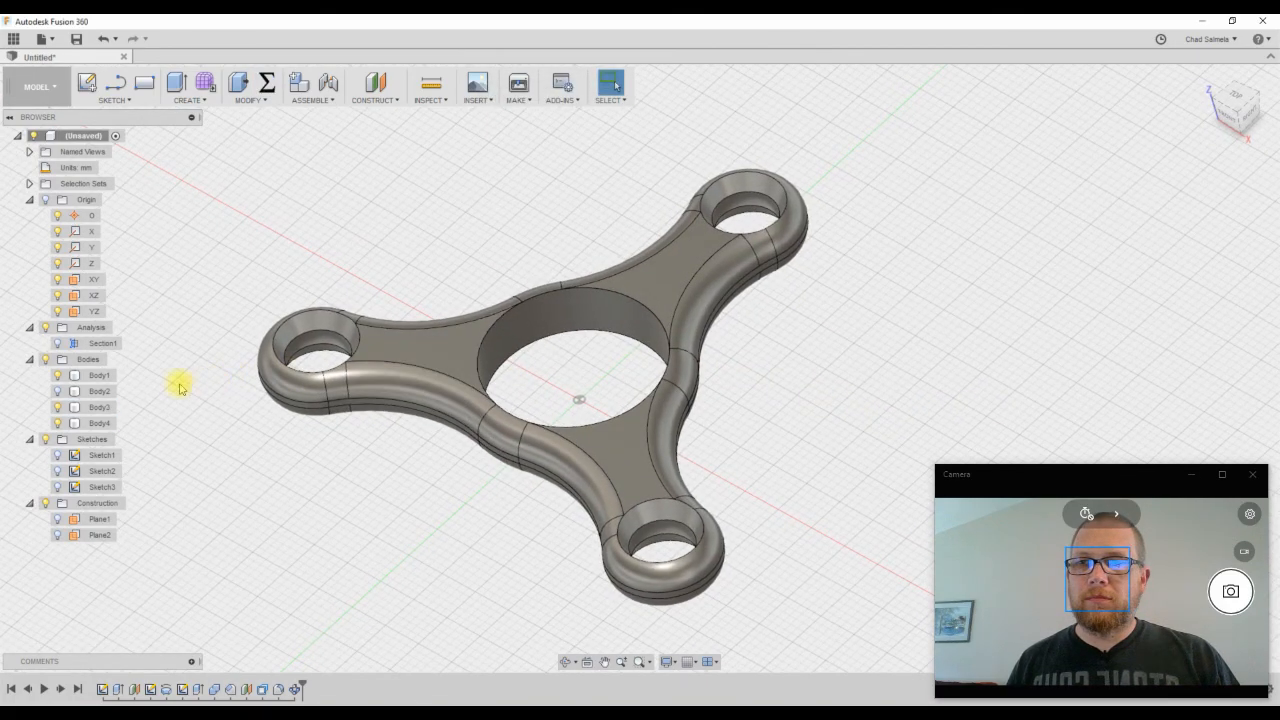
left_click(267, 83)
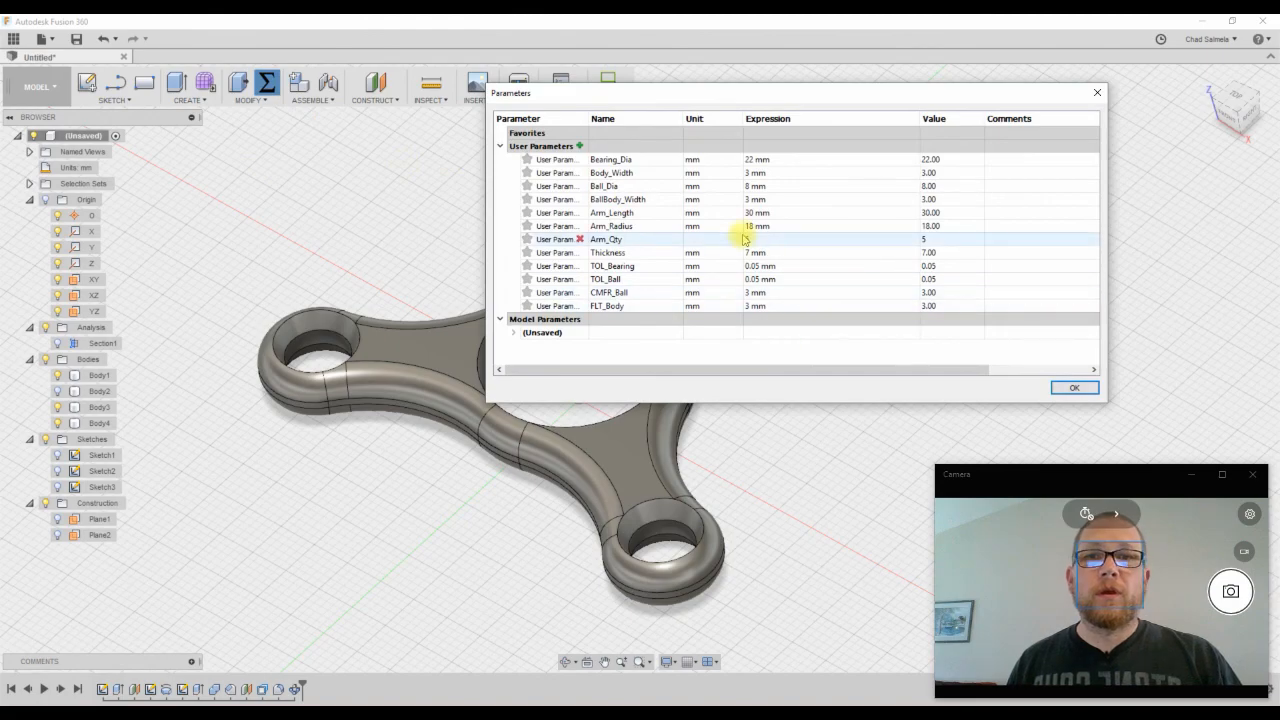
left_click(1070, 387)
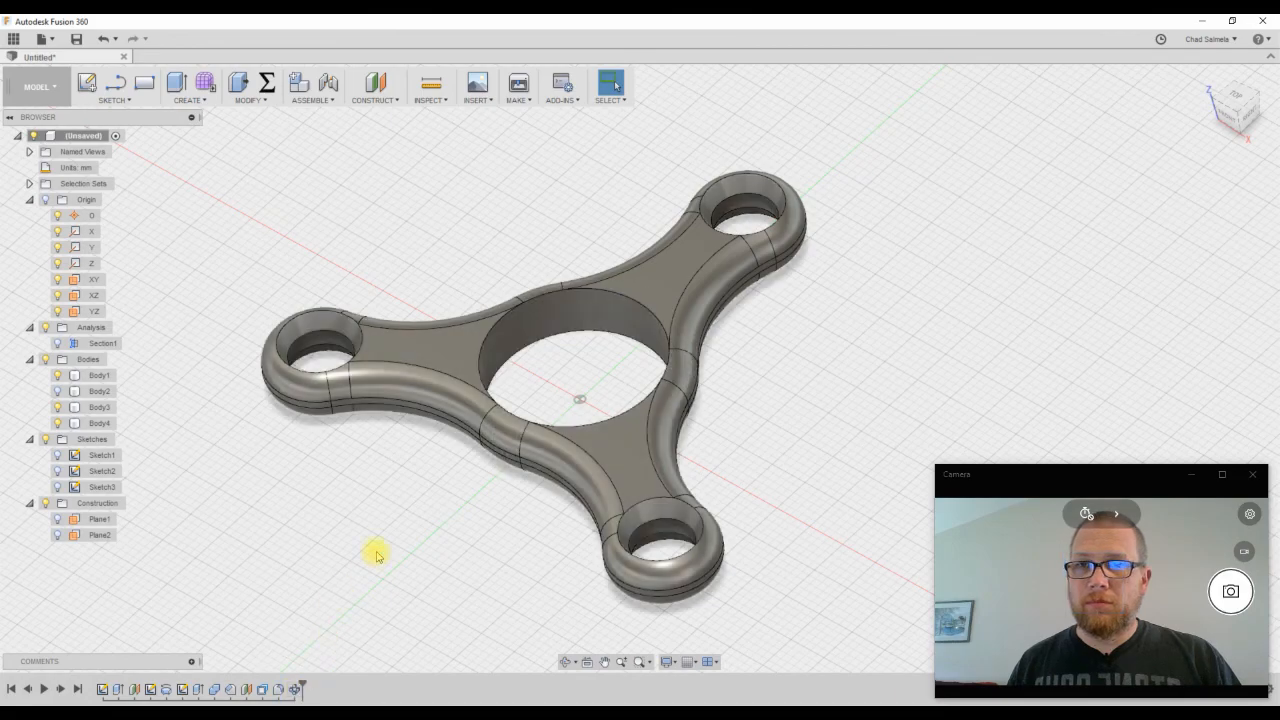
Edit the circular pattern feature again and link its quantity to the Arm_Qty user parameter
right_click(291, 688)
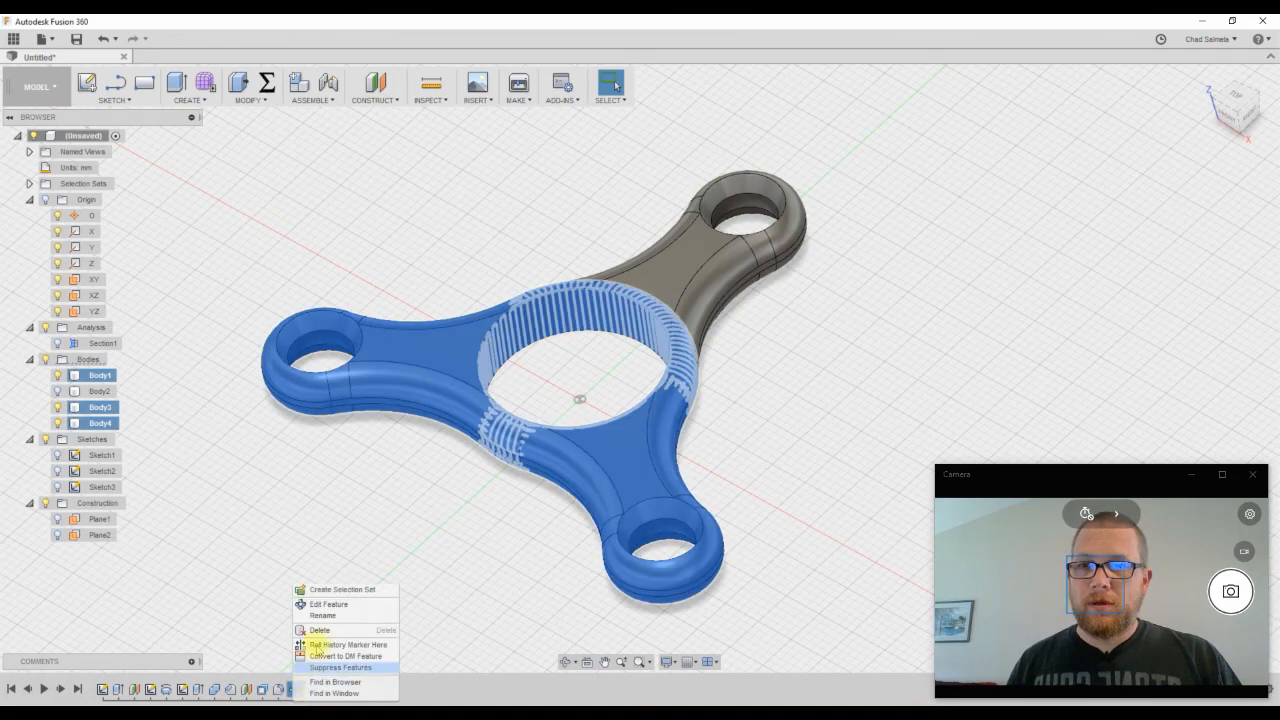
left_click(333, 600)
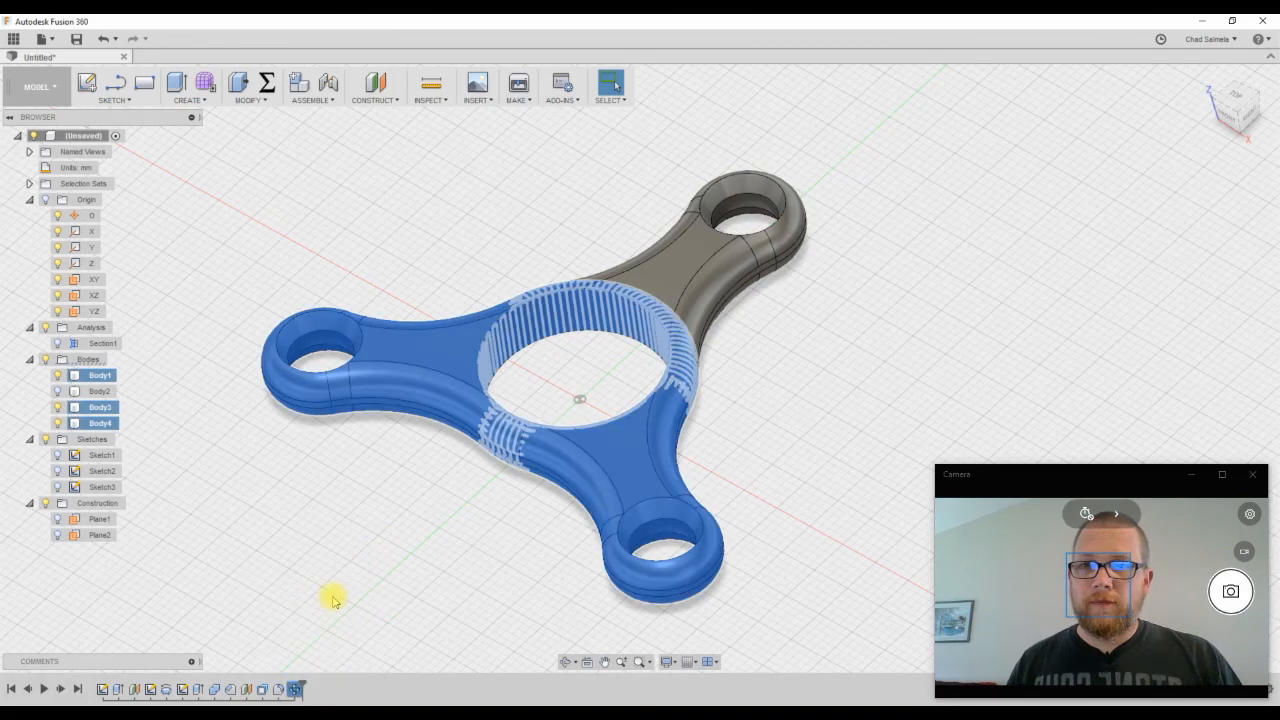
right_click(291, 688)
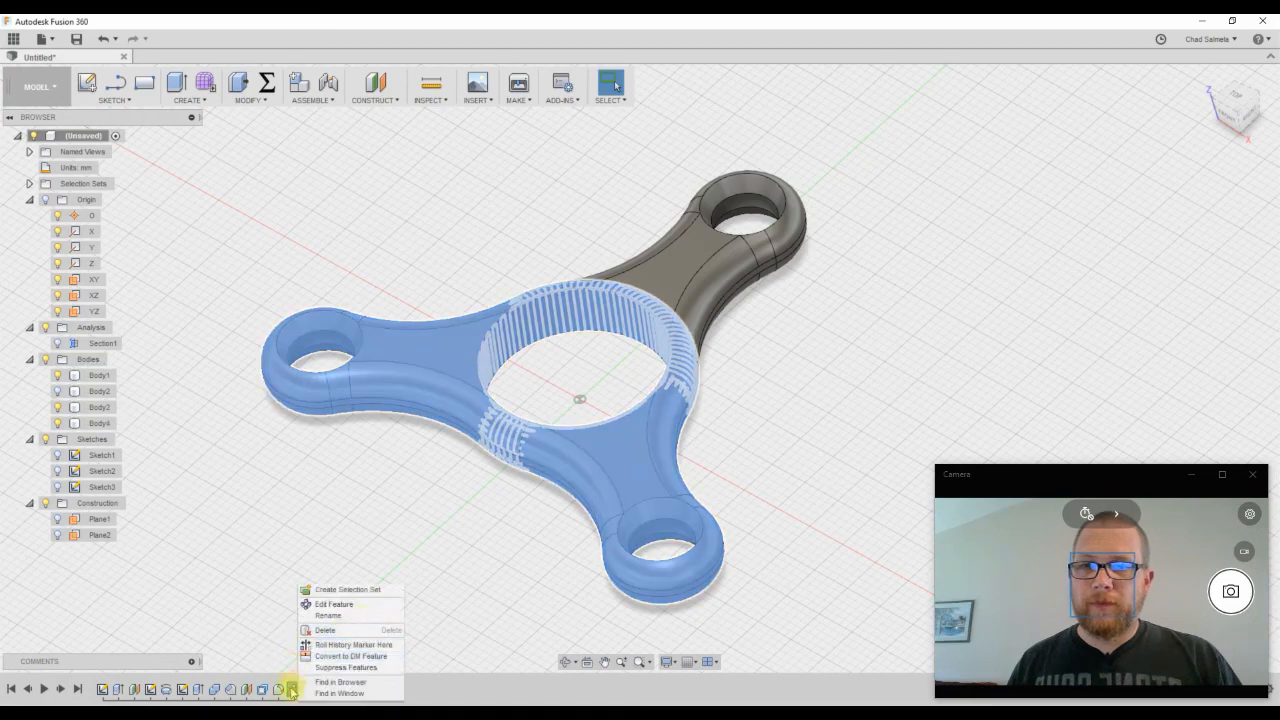
left_click(325, 603)
left_click(1141, 249)
type("Arm_Qty")
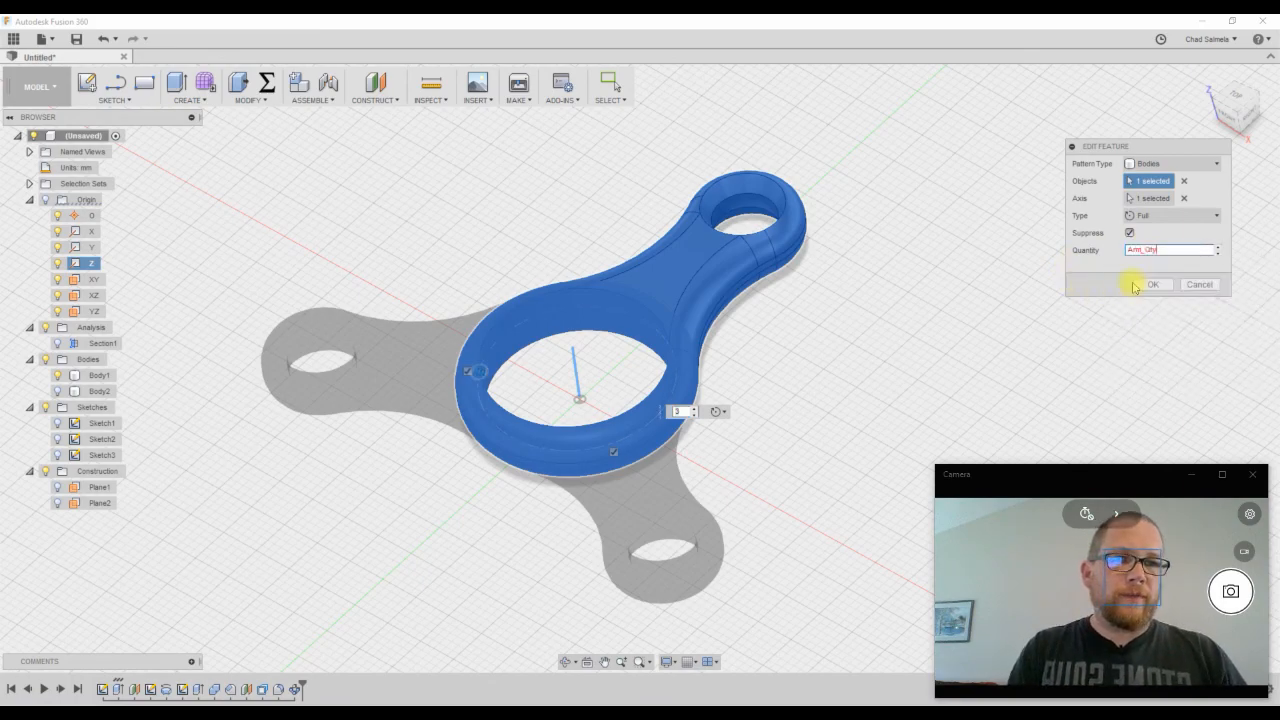
left_click(1140, 286)
left_click(1153, 286)
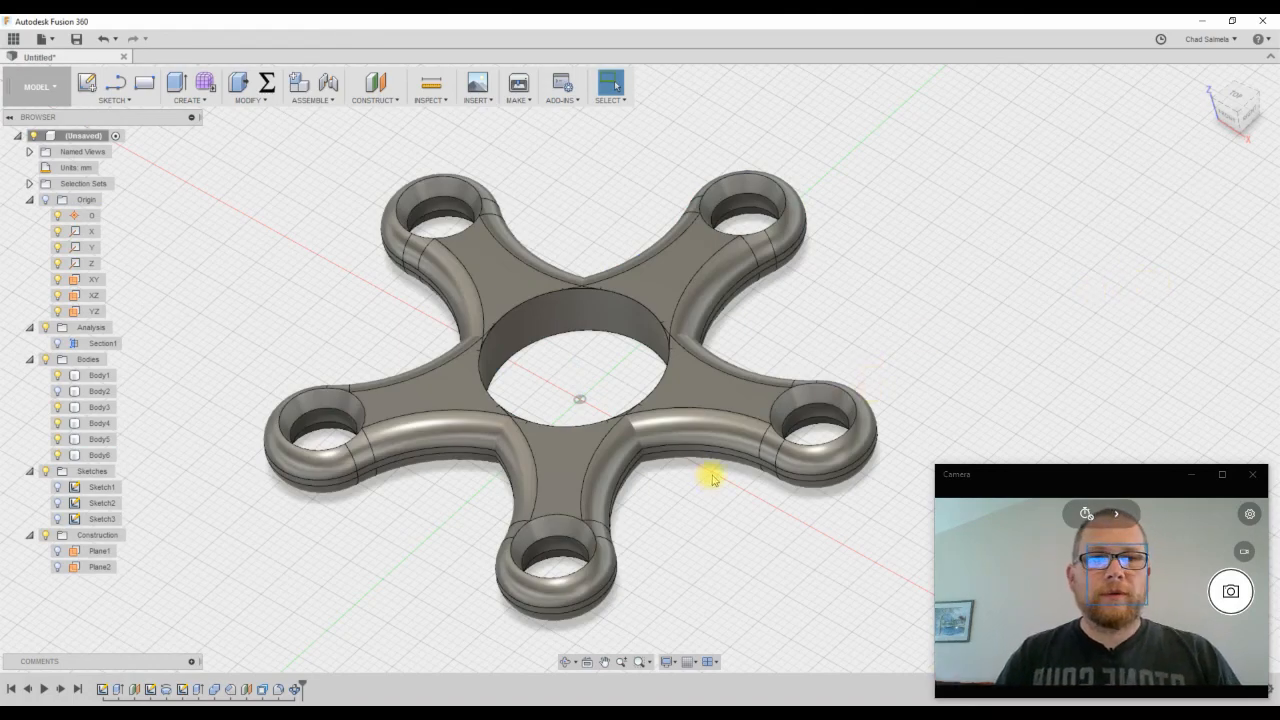
Test the linked arm count by setting the Arm_Qty user parameter to 3, followed by 4
left_click(267, 82)
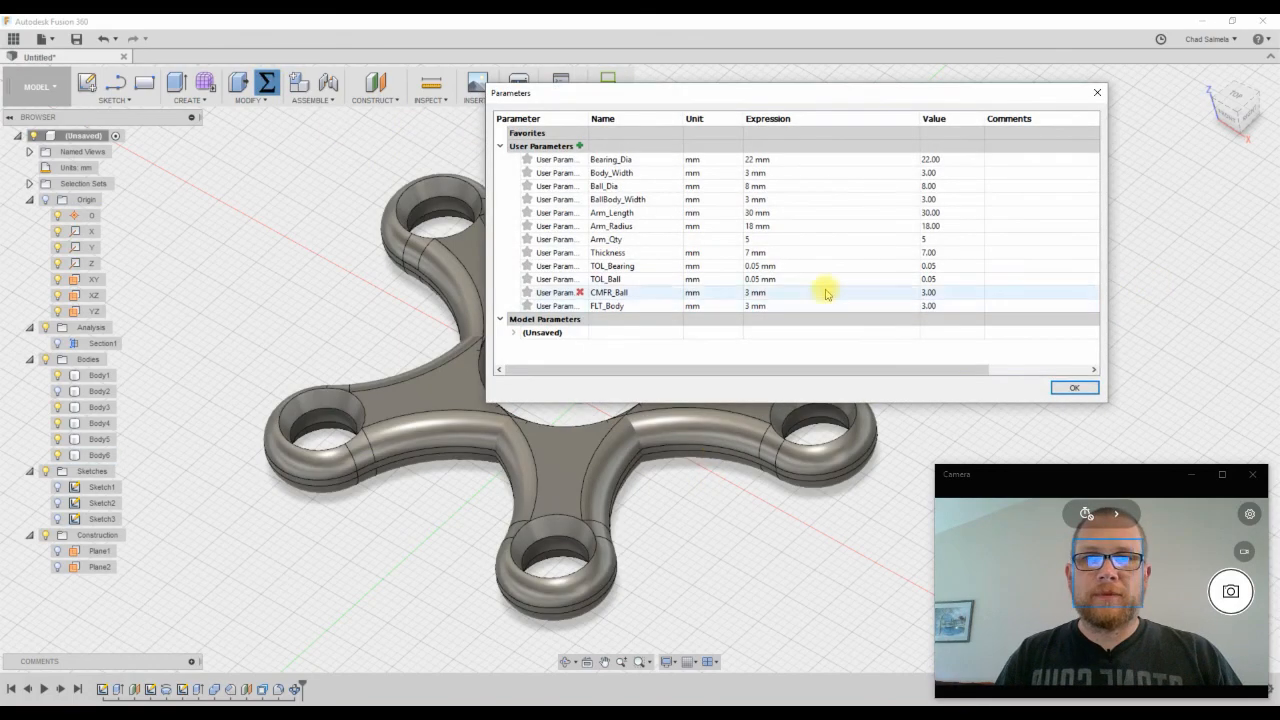
double_click(776, 240)
type("3")
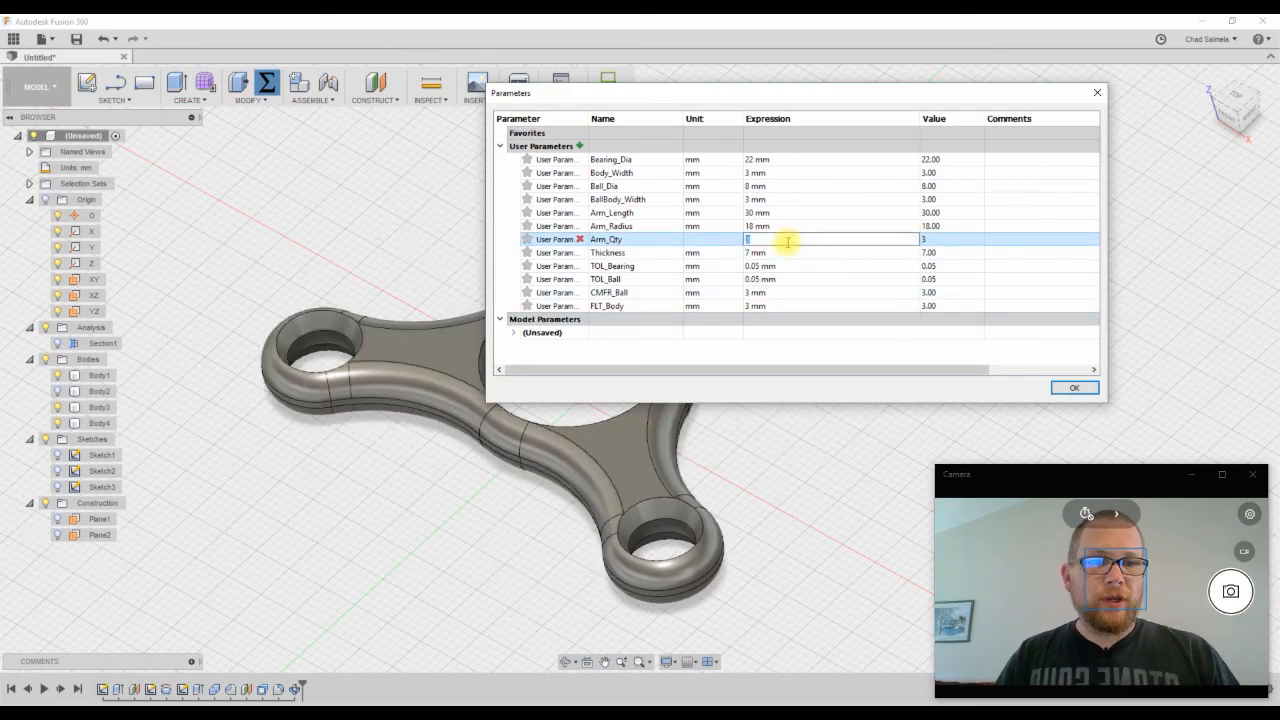
type("4")
key("Return")
Return the Arm_Qty user parameter to 3 and close the parameters
double_click(787, 242)
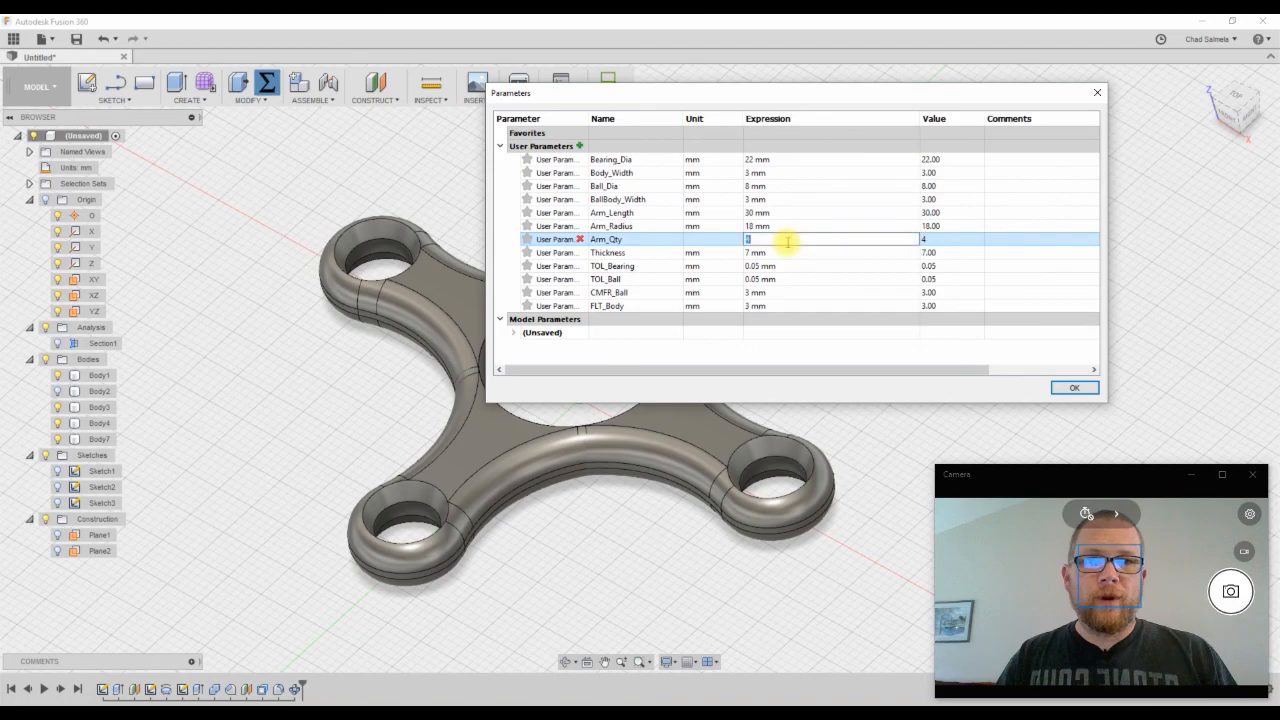
type("3")
key("Return")
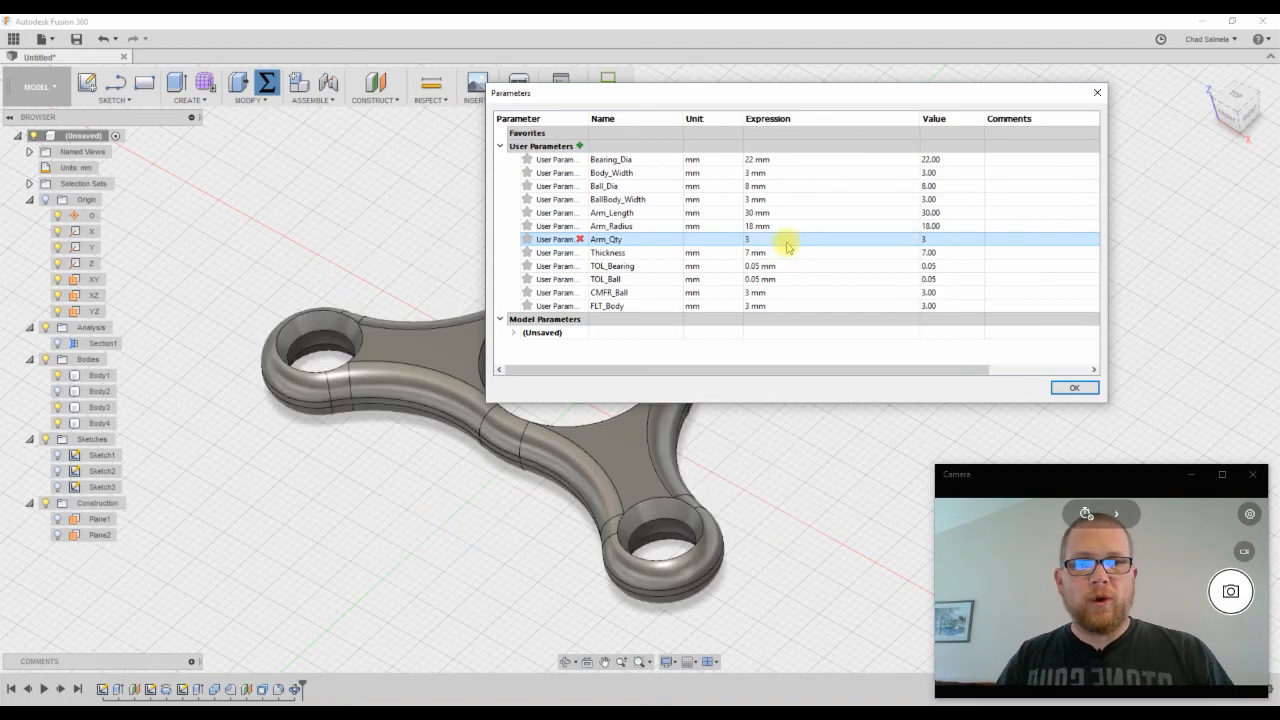
left_click(1074, 387)
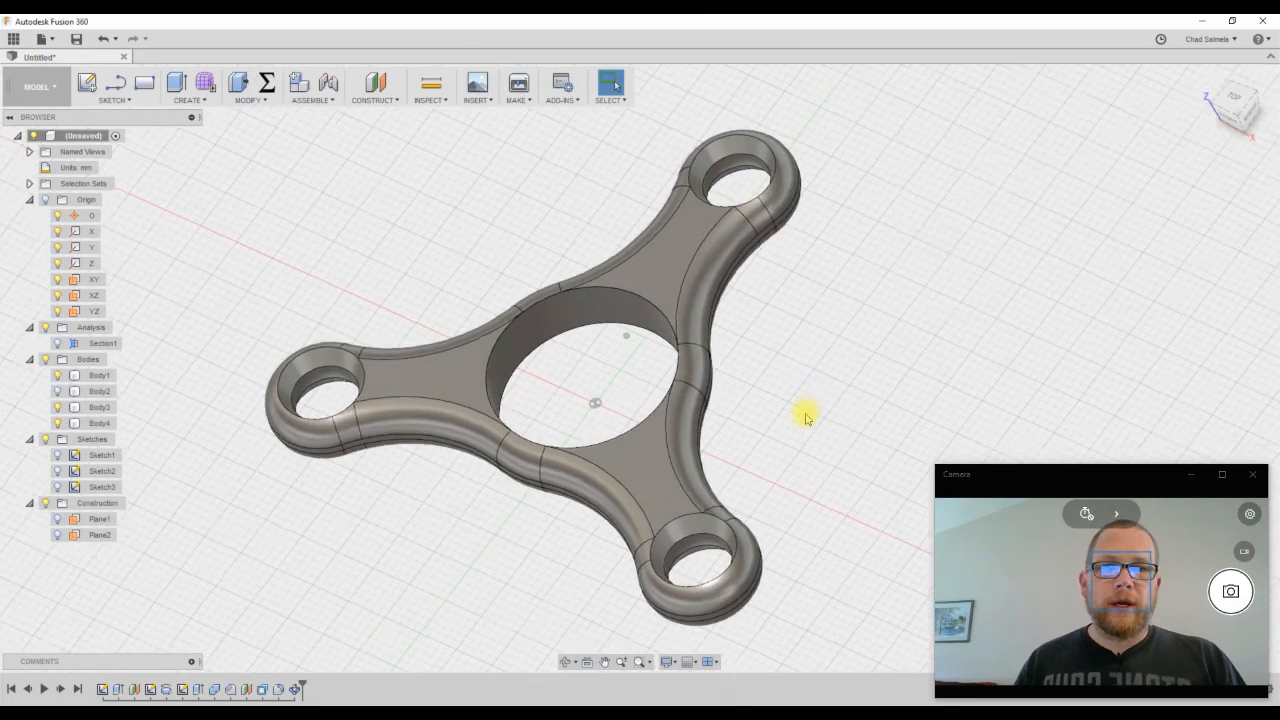
Toggle the visibility of Body3 and Body4 to examine which arms are separate bodies
left_click(61, 408)
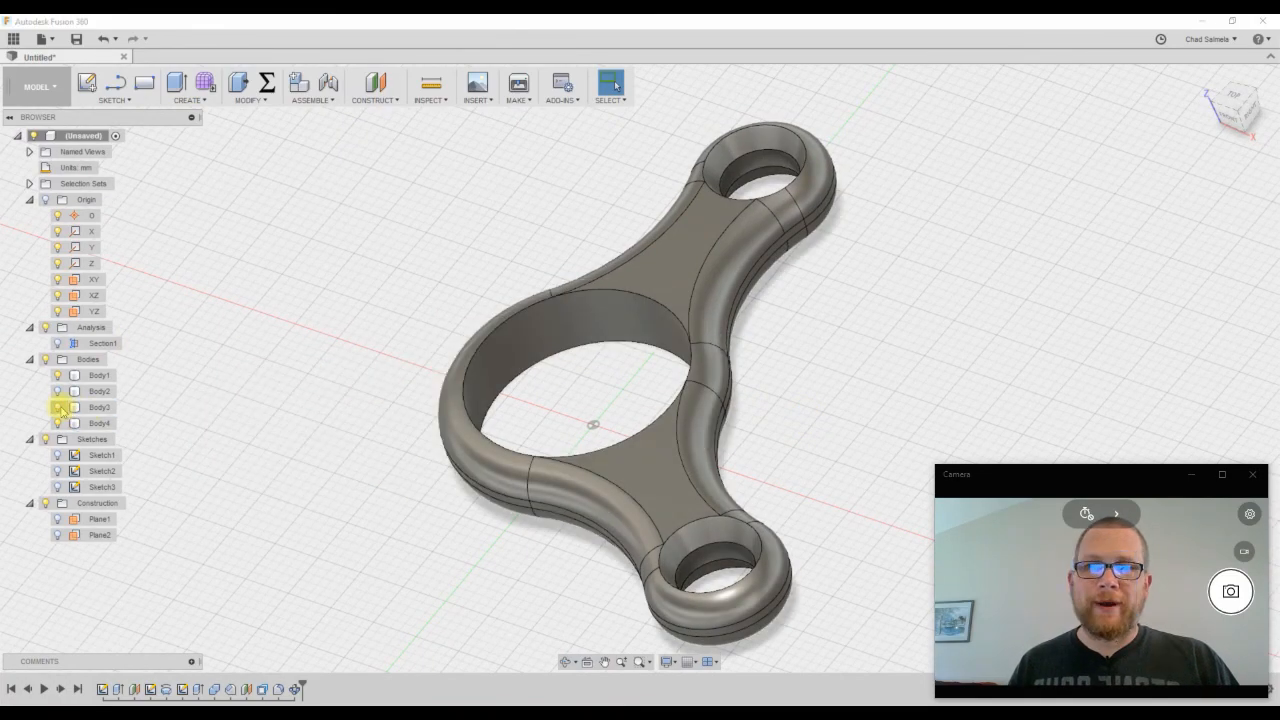
left_click(57, 423)
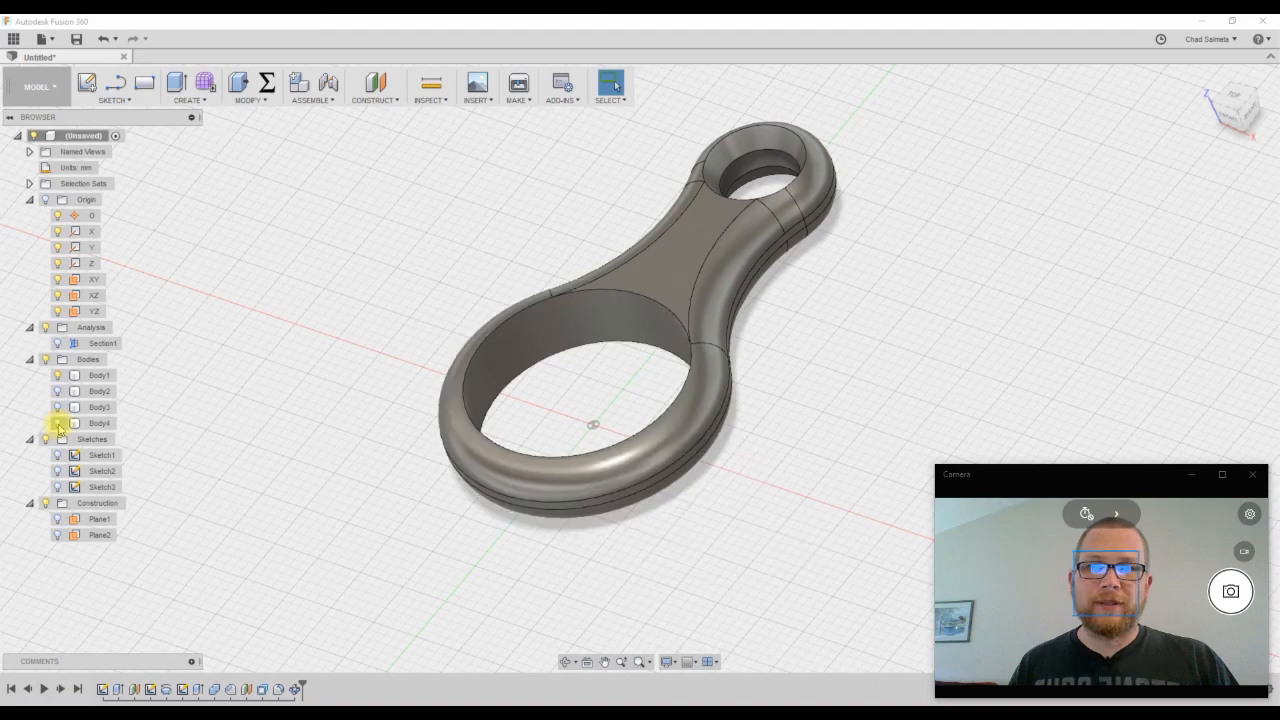
left_click(58, 407)
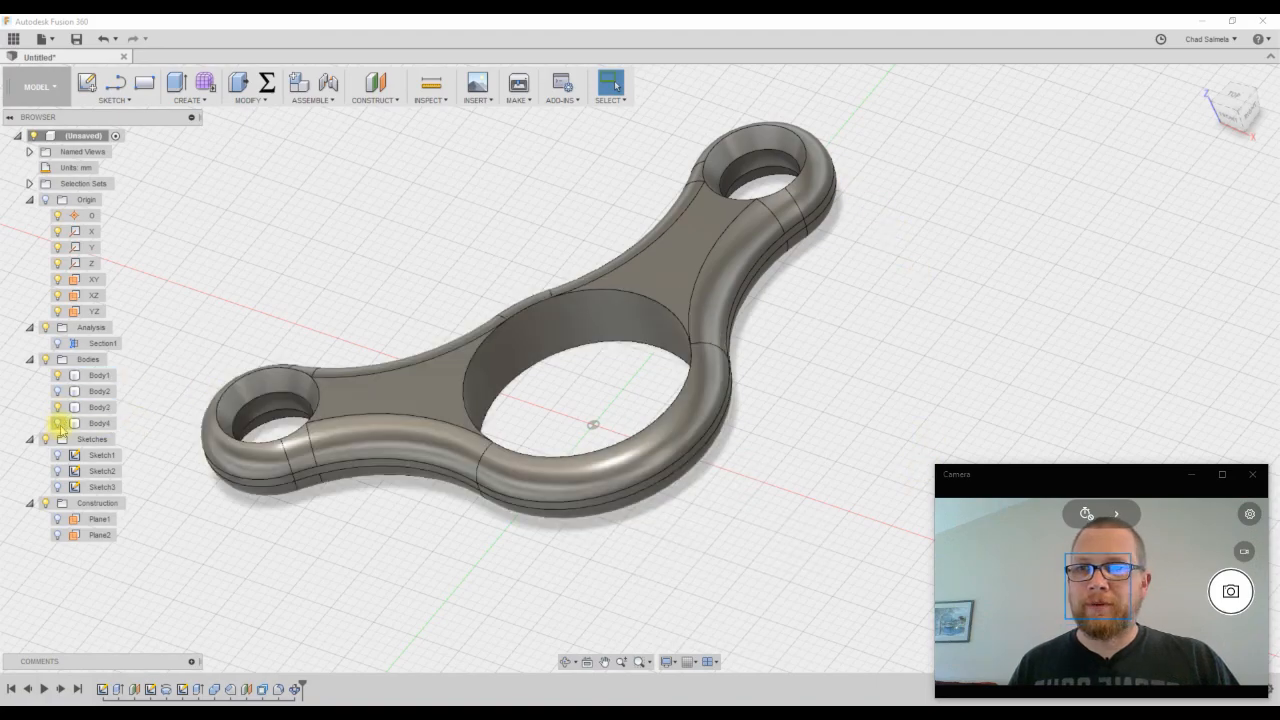
left_click(57, 423)
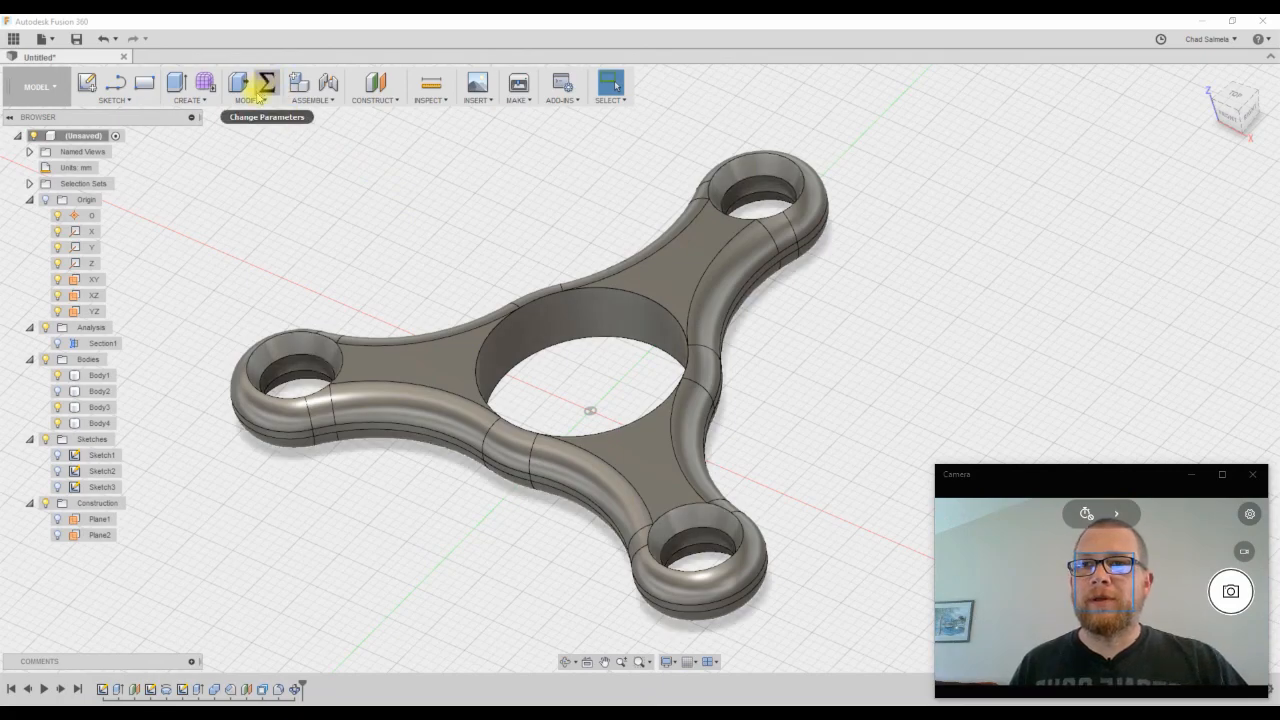
Combine the two patterned arm bodies into the main spinner body with a Join operation, without keeping the tools
left_click(250, 100)
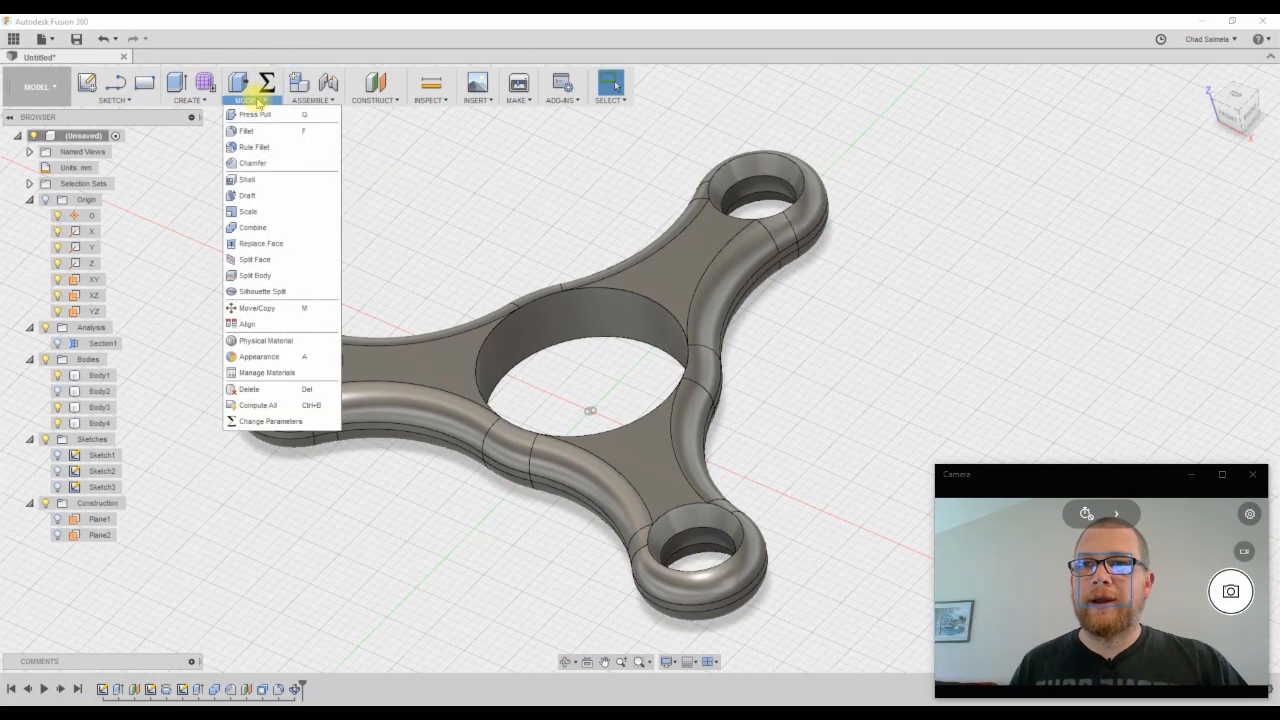
left_click(252, 227)
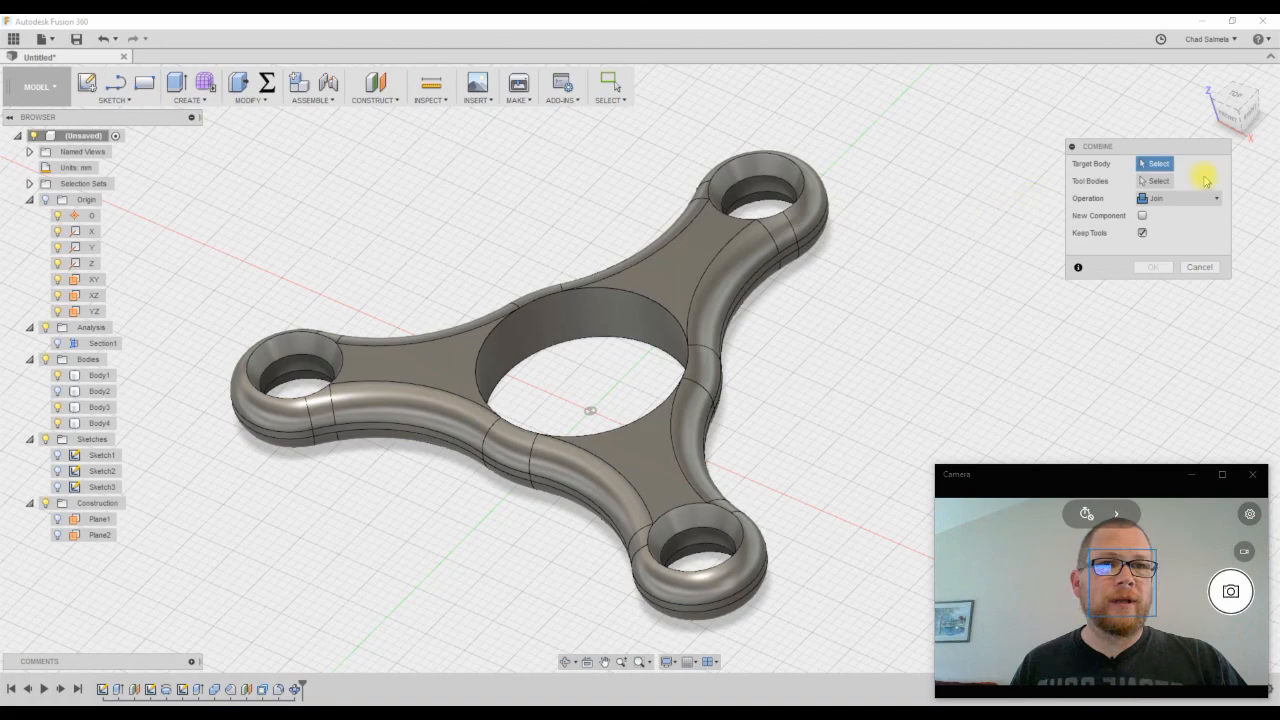
left_click(710, 245)
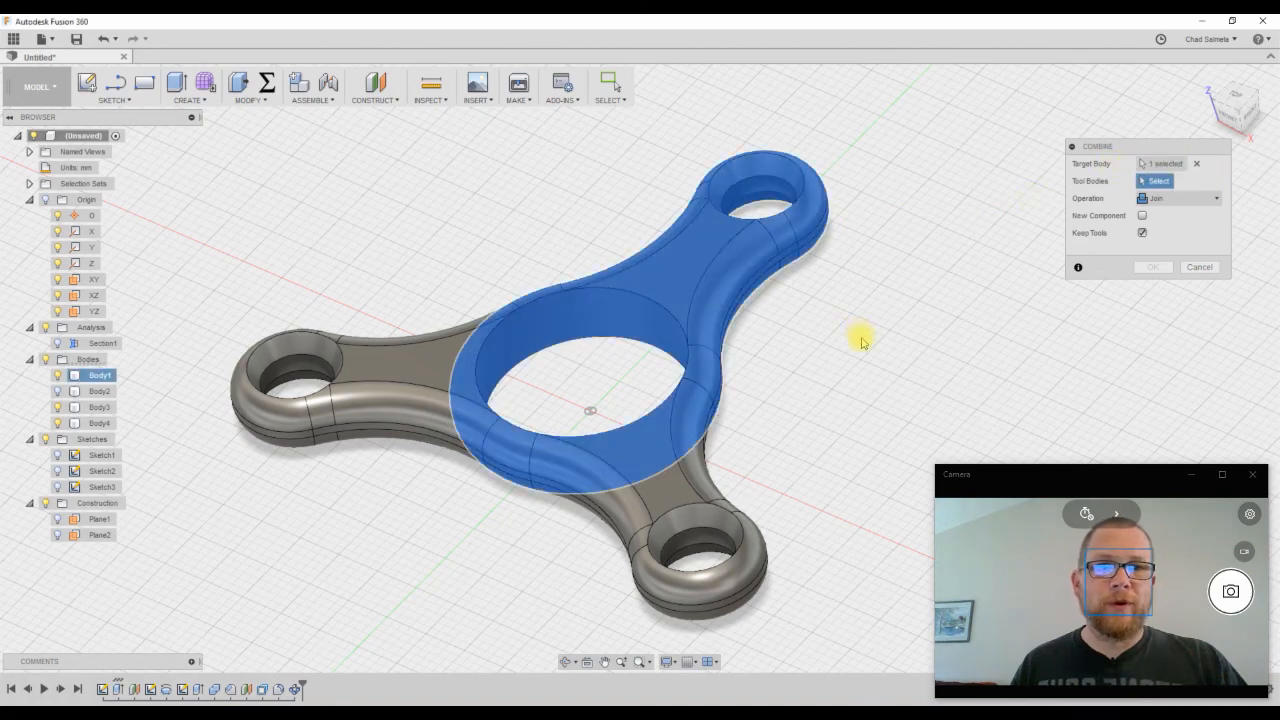
left_click(680, 487)
left_click(342, 388)
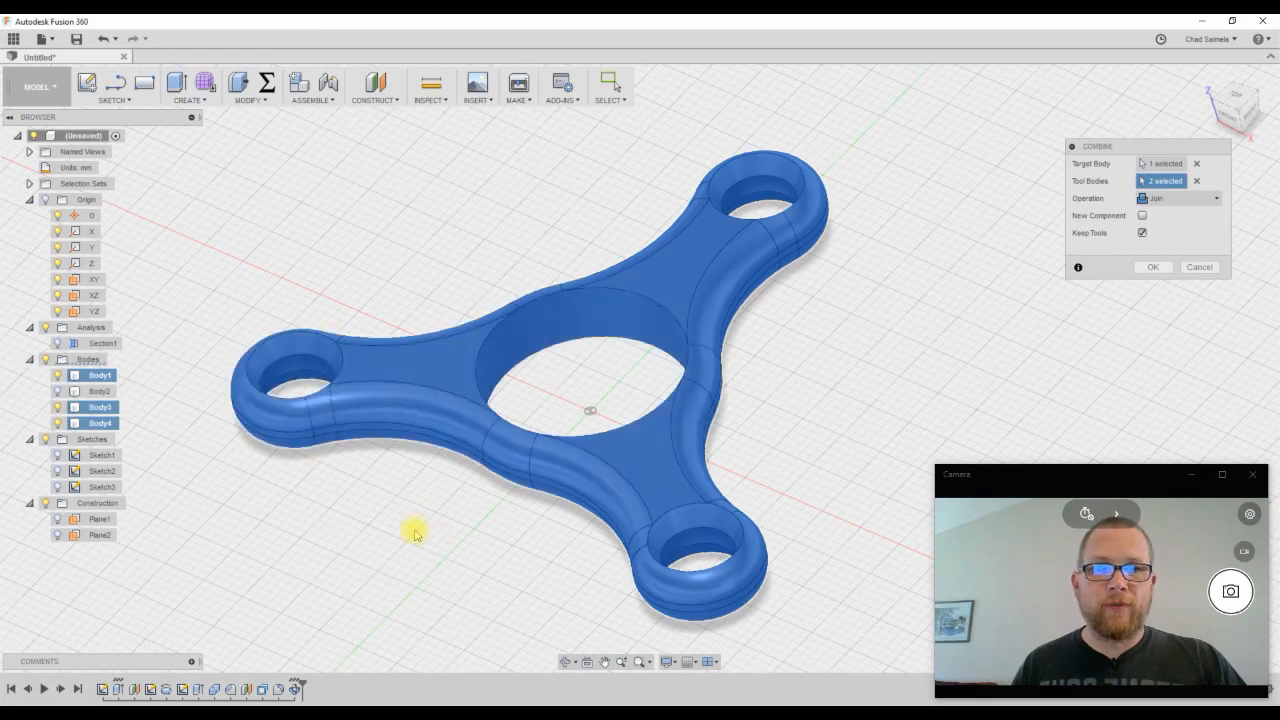
left_click(1217, 201)
left_click(1178, 215)
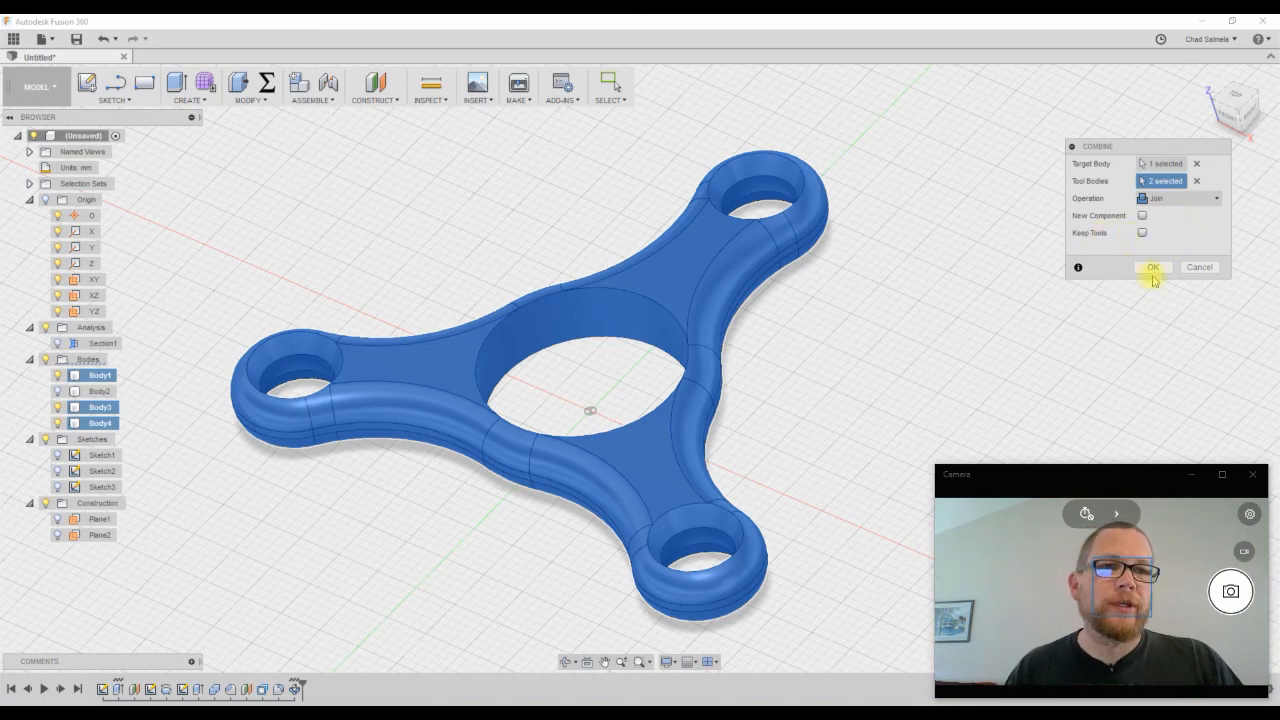
left_click(1152, 267)
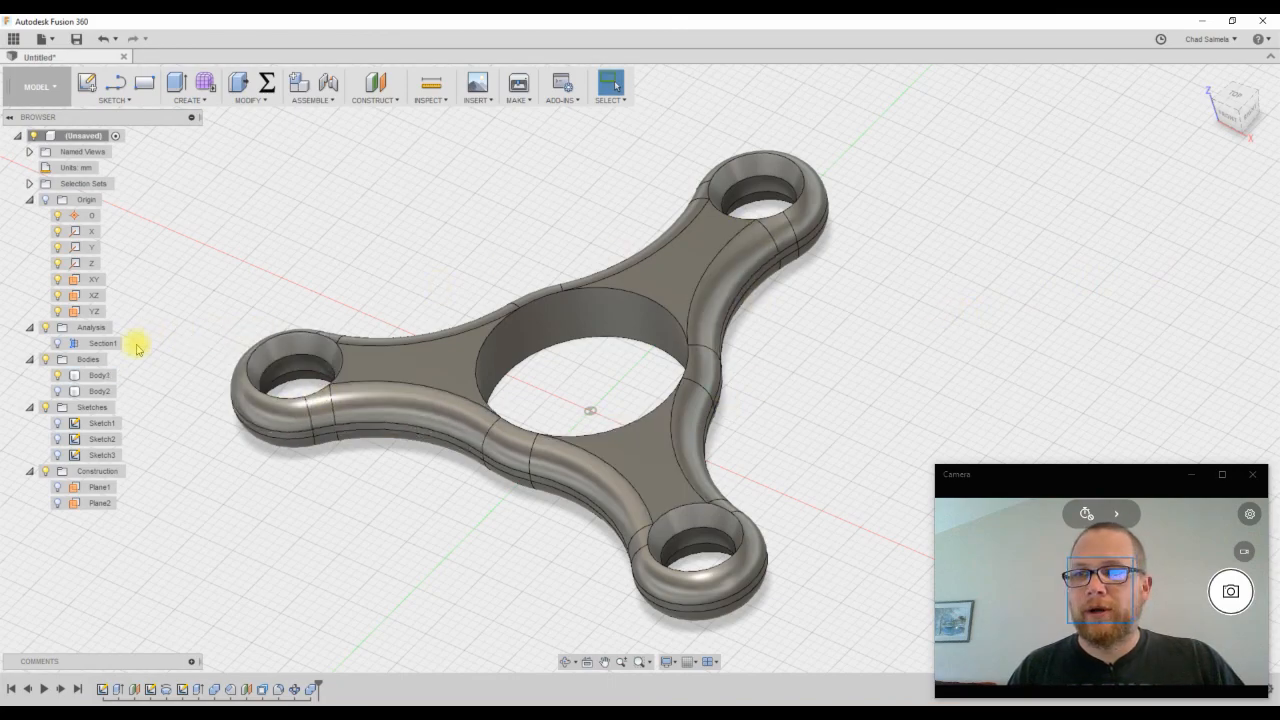
Toggle the visibility of Body1 to check which arms belong to the combined body
left_click(57, 376)
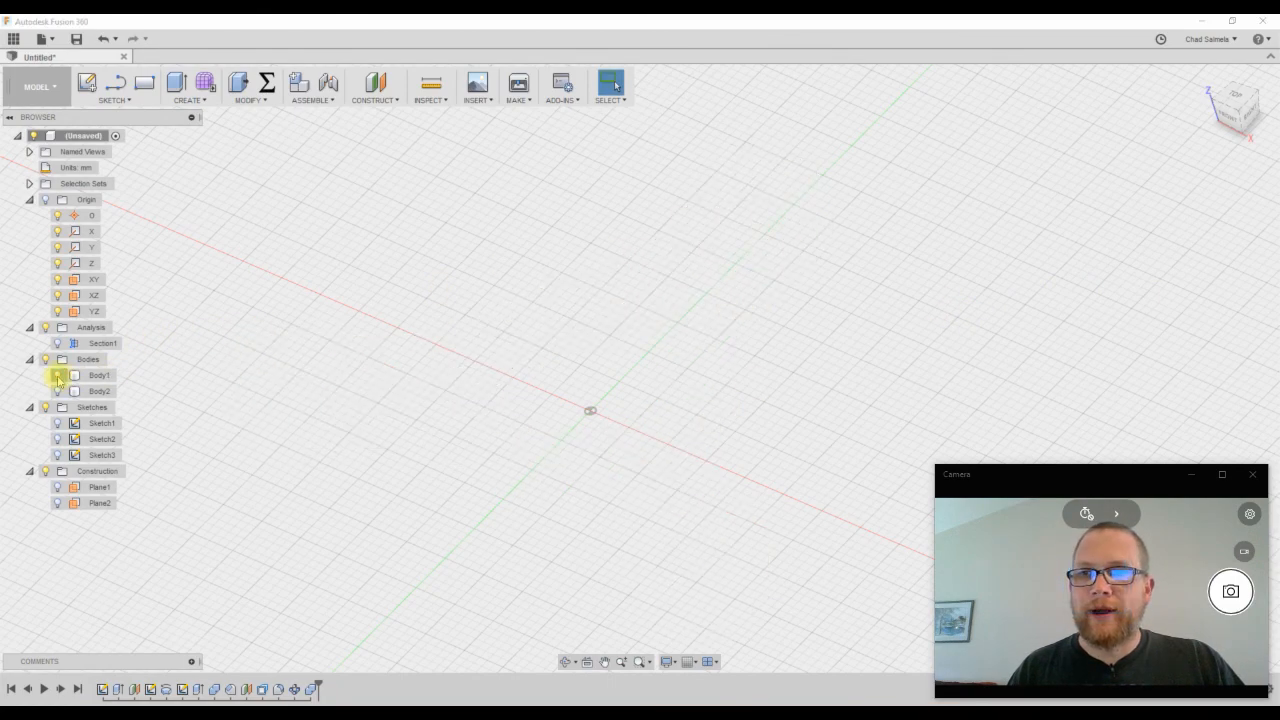
left_click(58, 376)
middle_click_drag(837, 486, 892, 392, "shift")
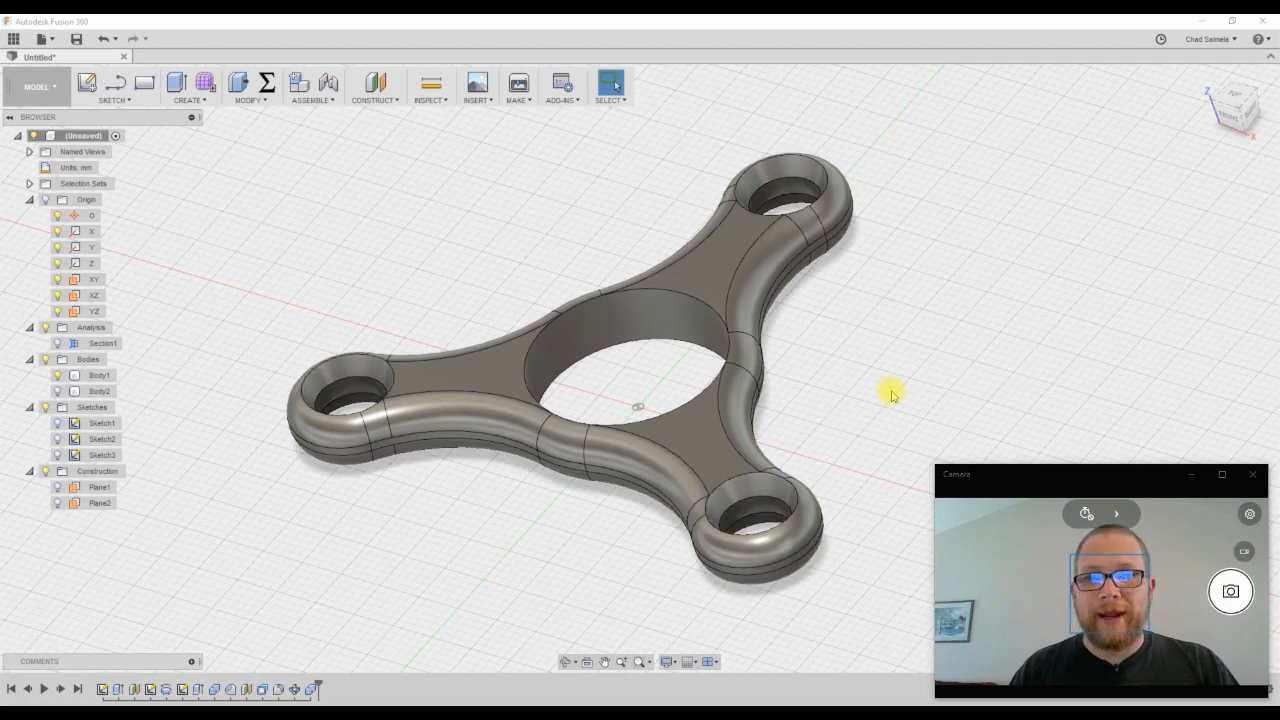
Set the Arm_Qty user parameter to 5 and close the parameters
left_click(267, 82)
left_click_drag(780, 94, 926, 100)
left_click(926, 248)
left_click(926, 248)
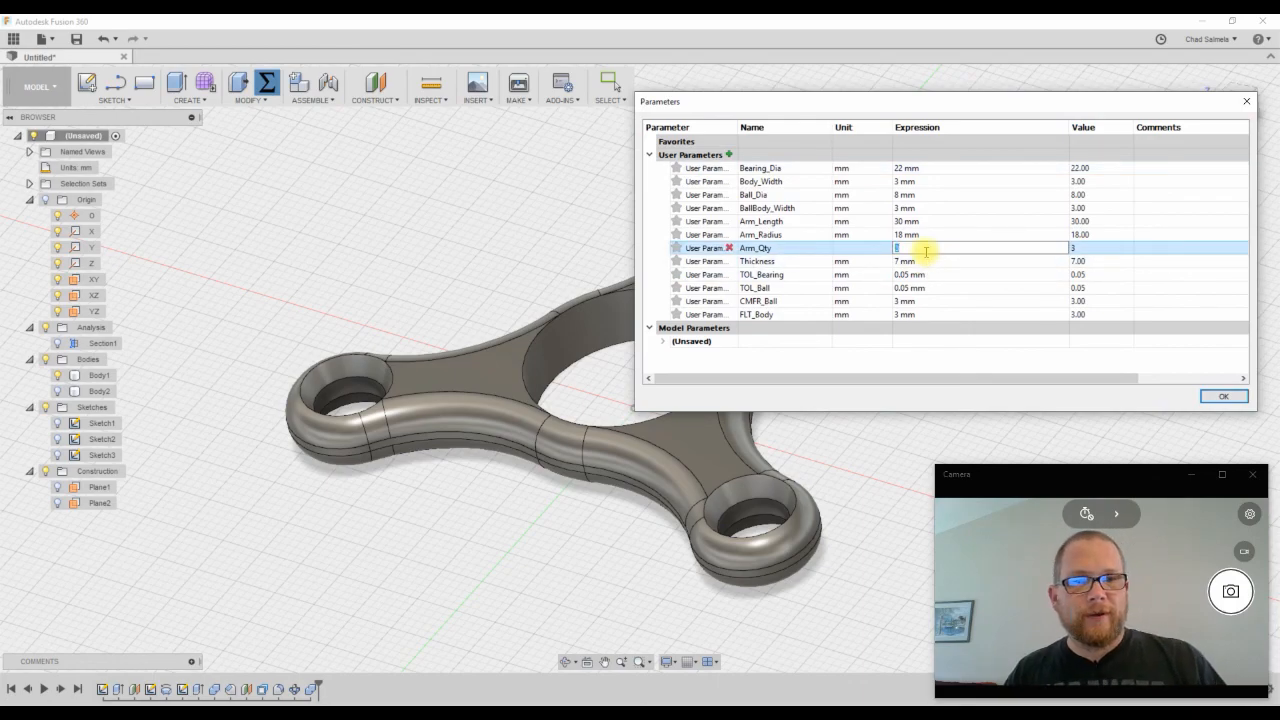
type("5")
key("Return")
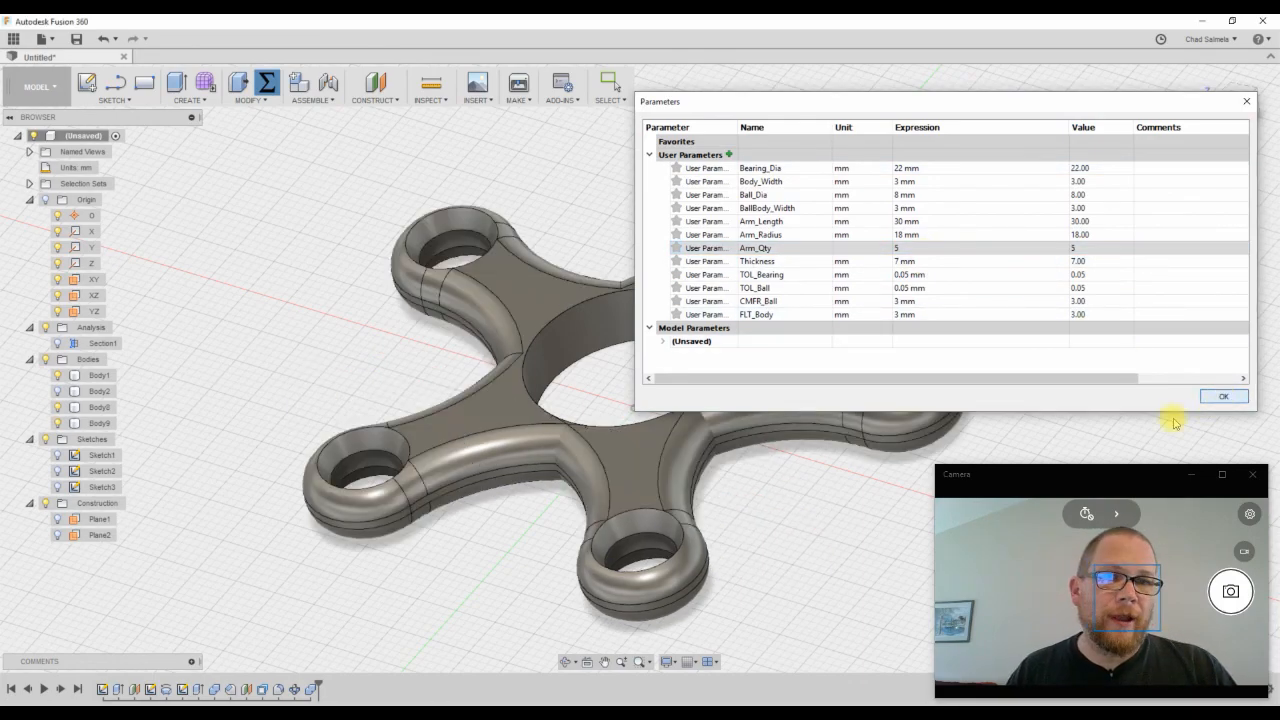
left_click(1223, 396)
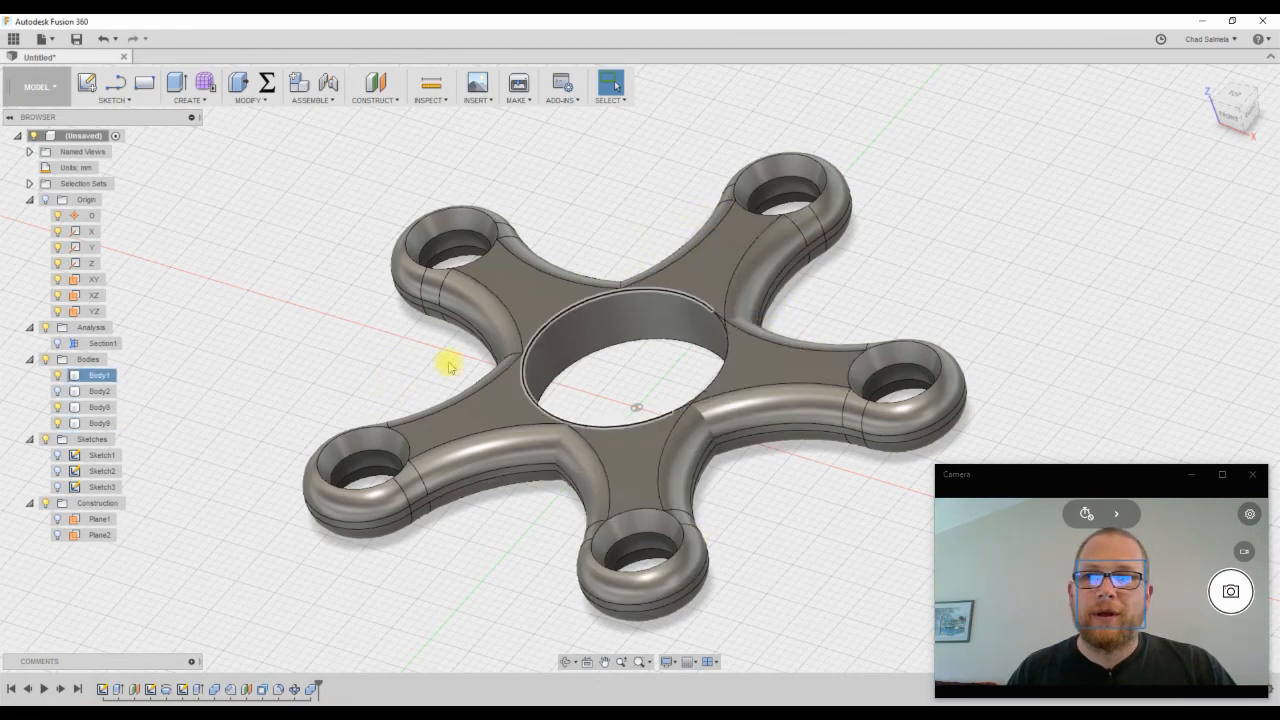
Hide the two arm bodies below Body2 to examine what the Combine feature includes, and show both again
left_click(96, 408)
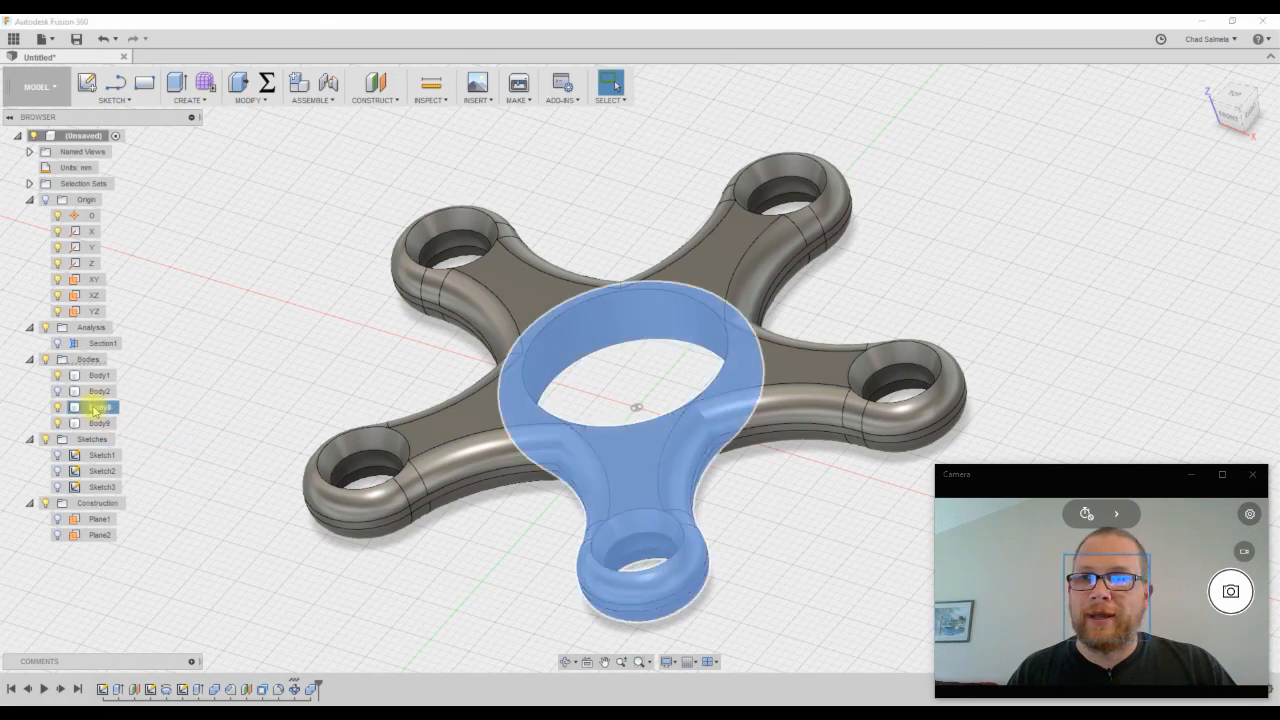
left_click(92, 424)
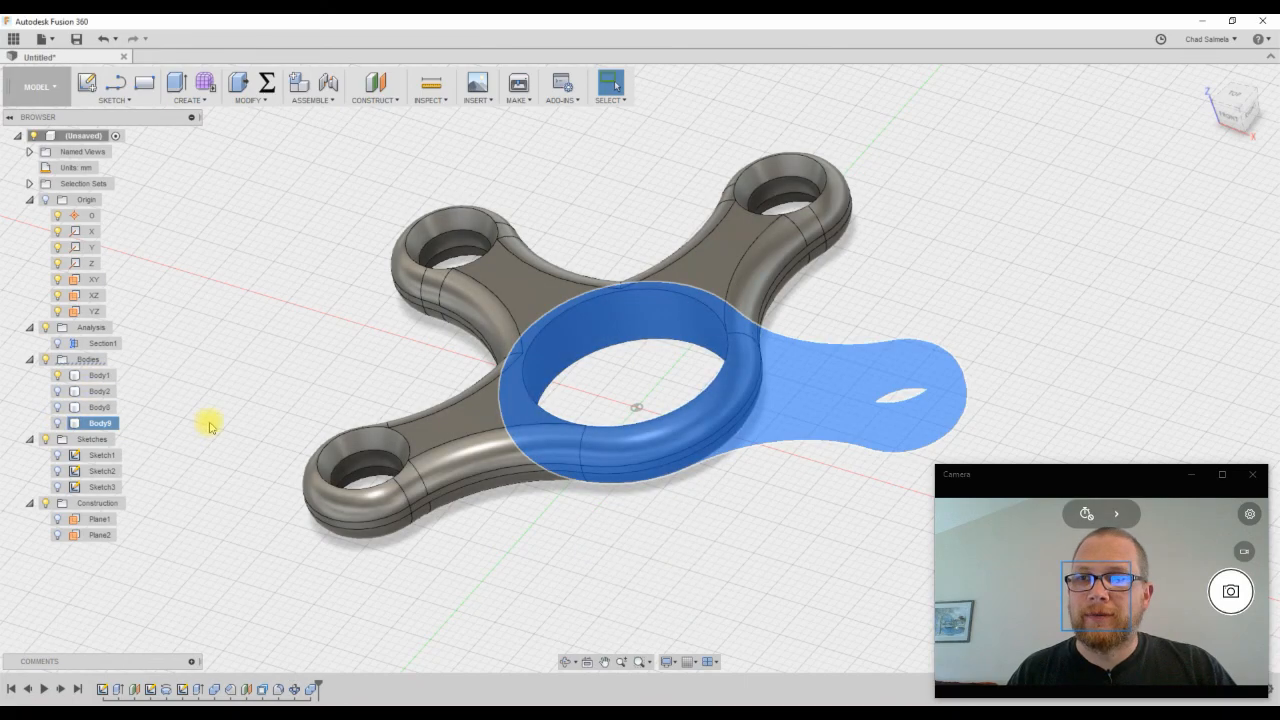
left_click(262, 392)
middle_click_drag(783, 275, 895, 375, "shift")
middle_click_drag(492, 308, 267, 344, "shift")
middle_click_drag(421, 492, 418, 491)
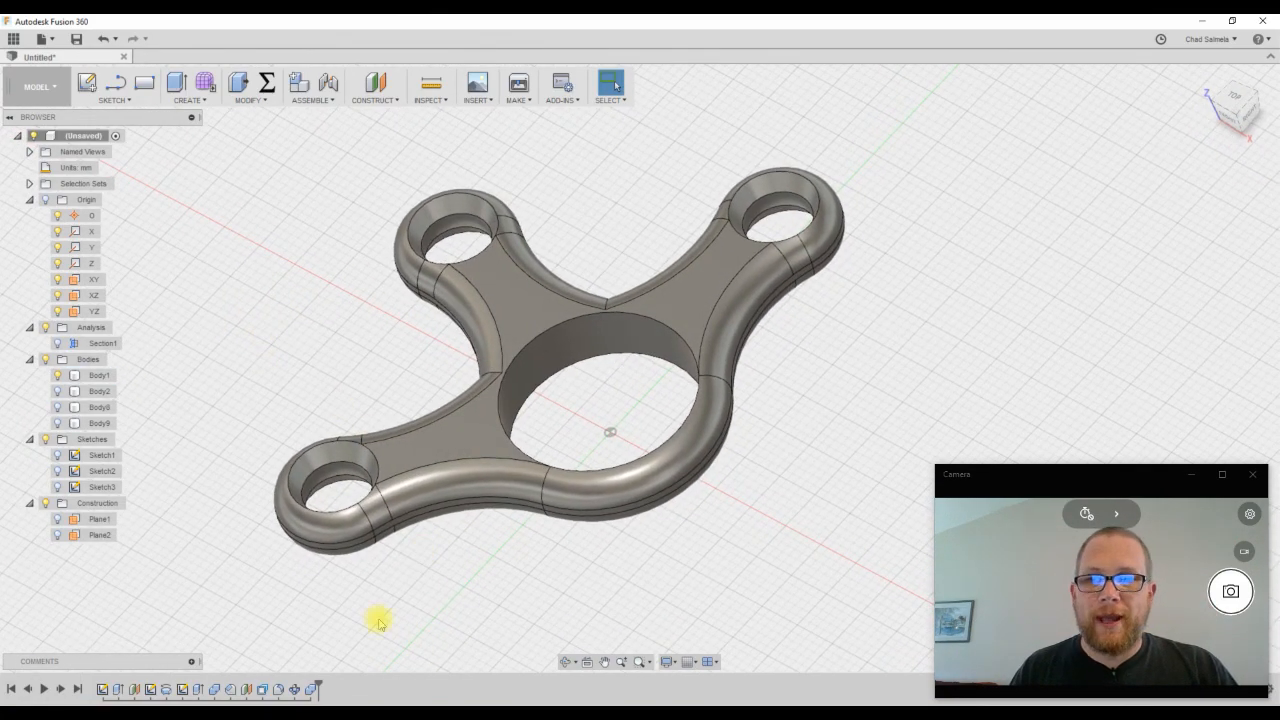
left_click(310, 690)
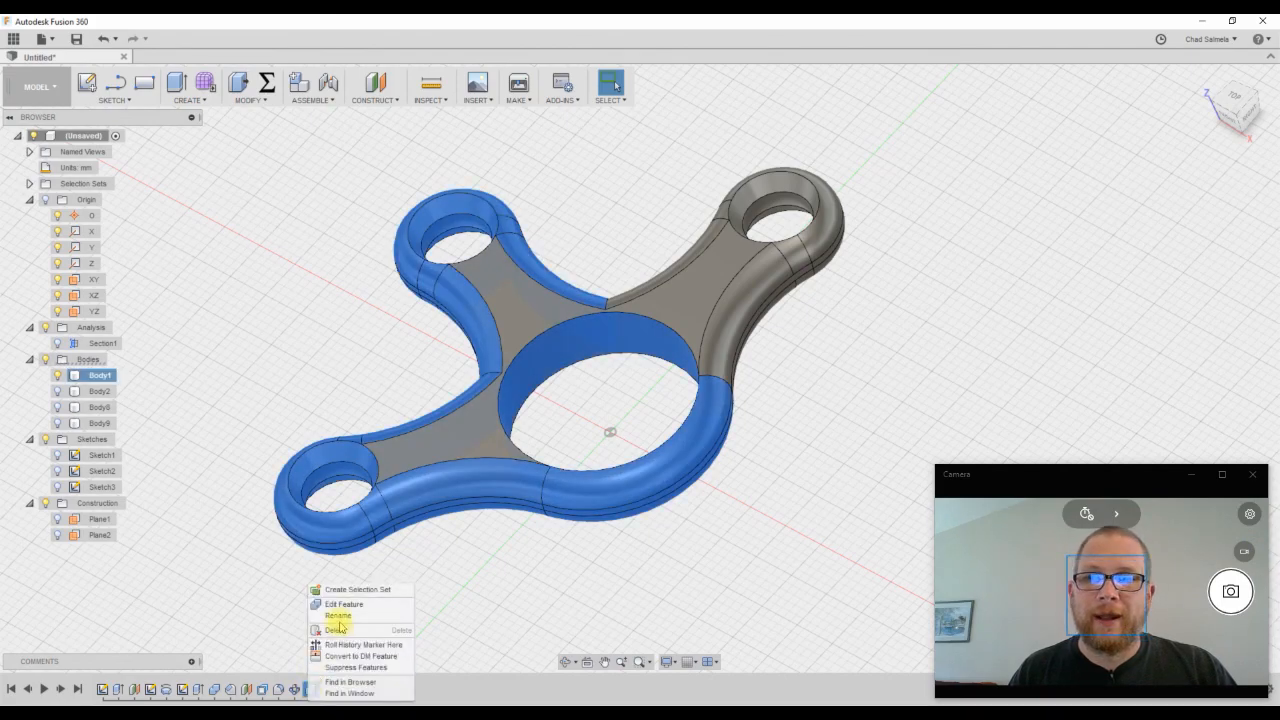
left_click(504, 619)
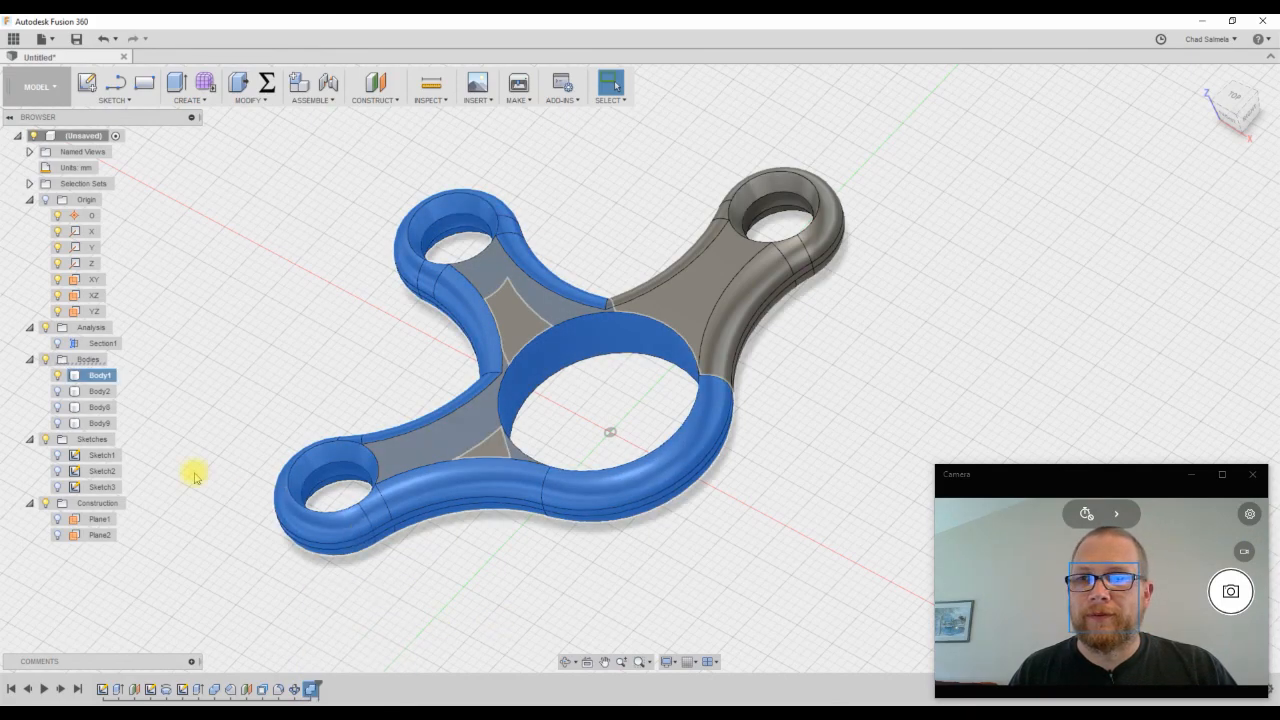
left_click(57, 407)
left_click(57, 423)
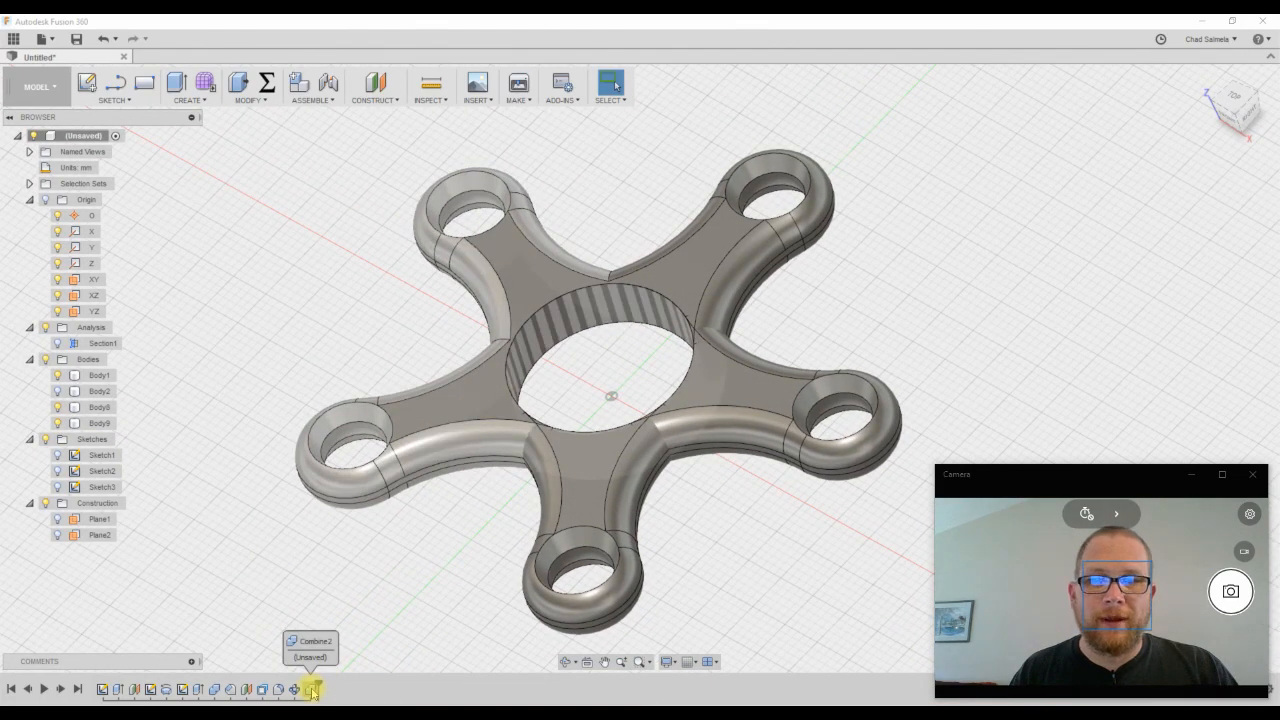
Edit the last Combine feature and add the two remaining separate arm bodies as tool bodies
right_click(312, 689)
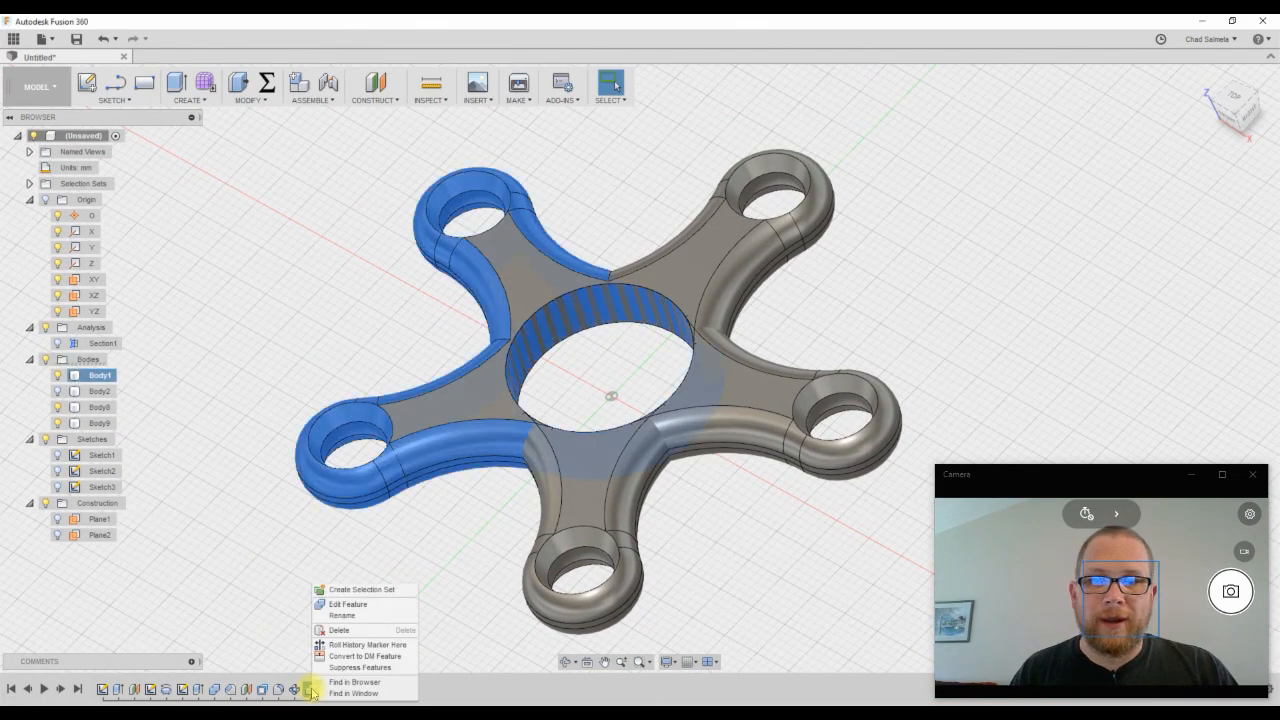
left_click(348, 604)
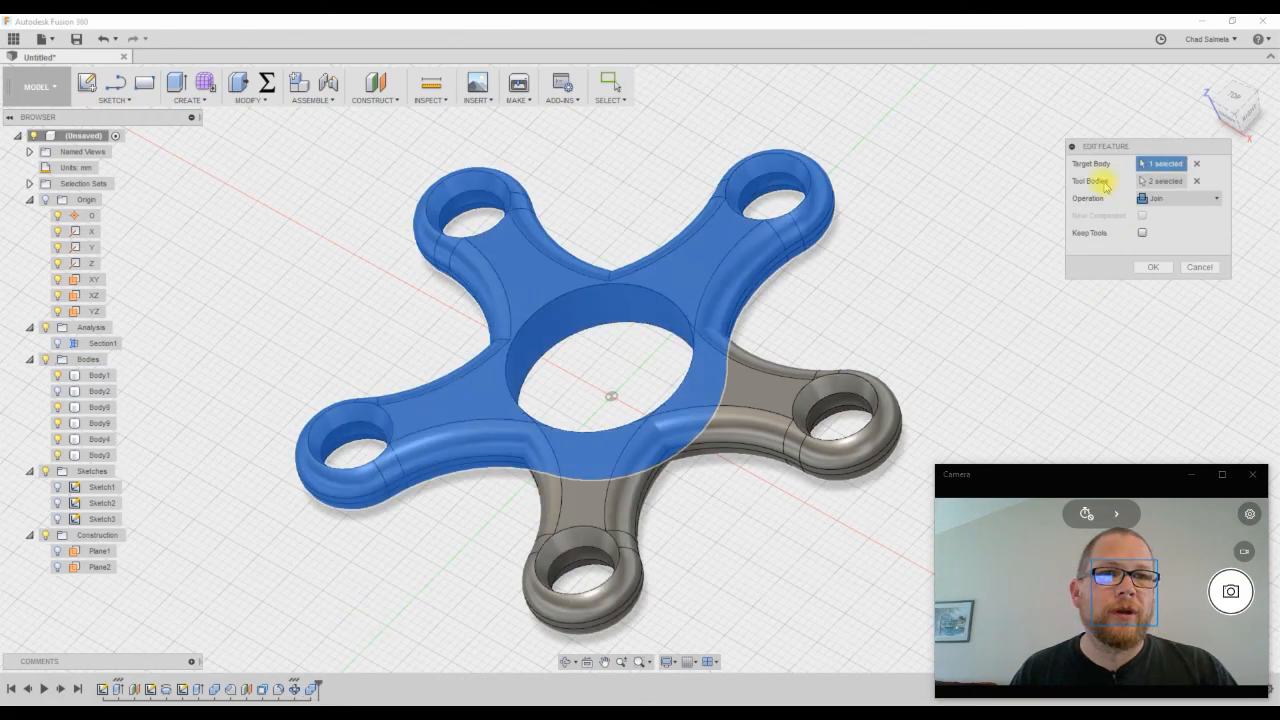
left_click(1160, 181)
left_click(775, 405)
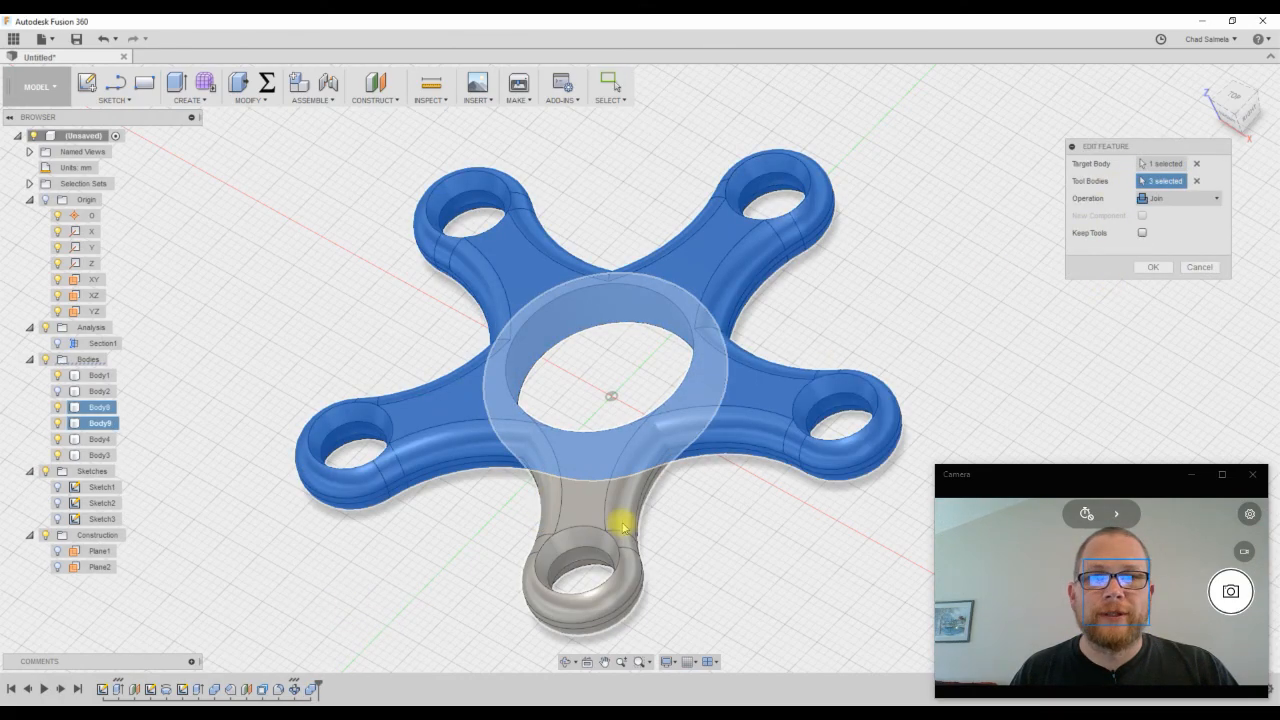
left_click(591, 543)
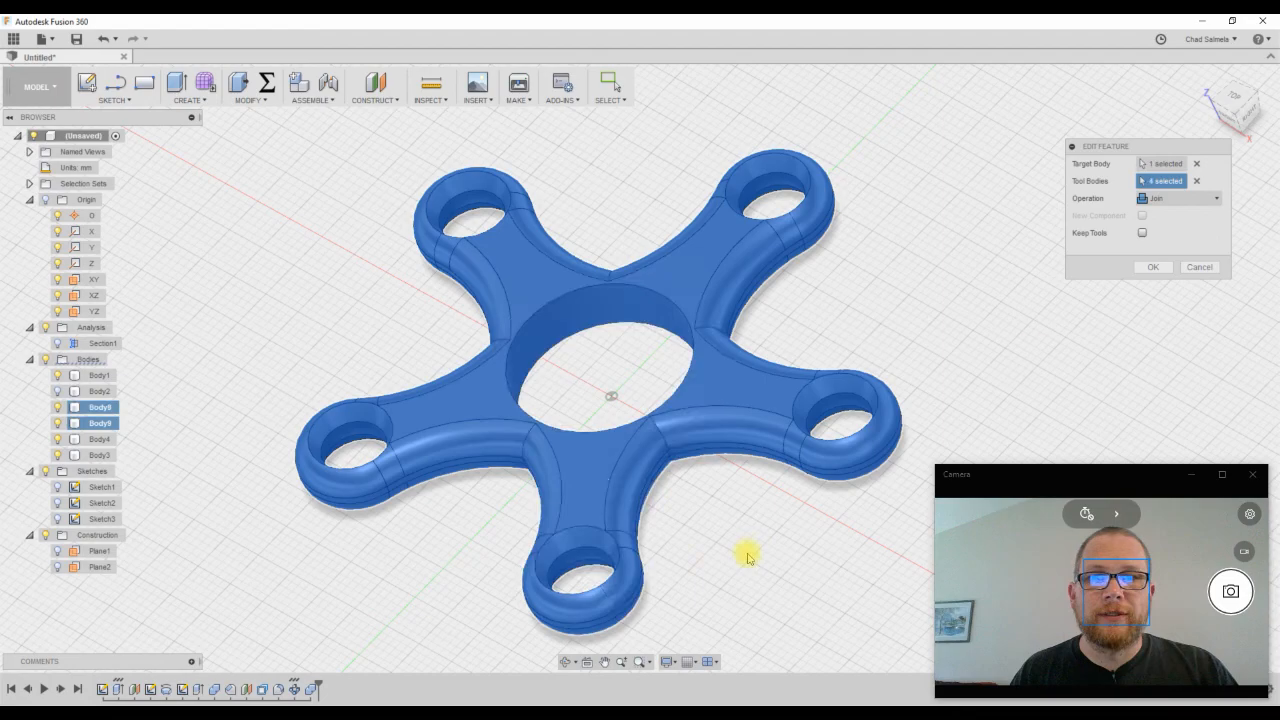
left_click(1152, 267)
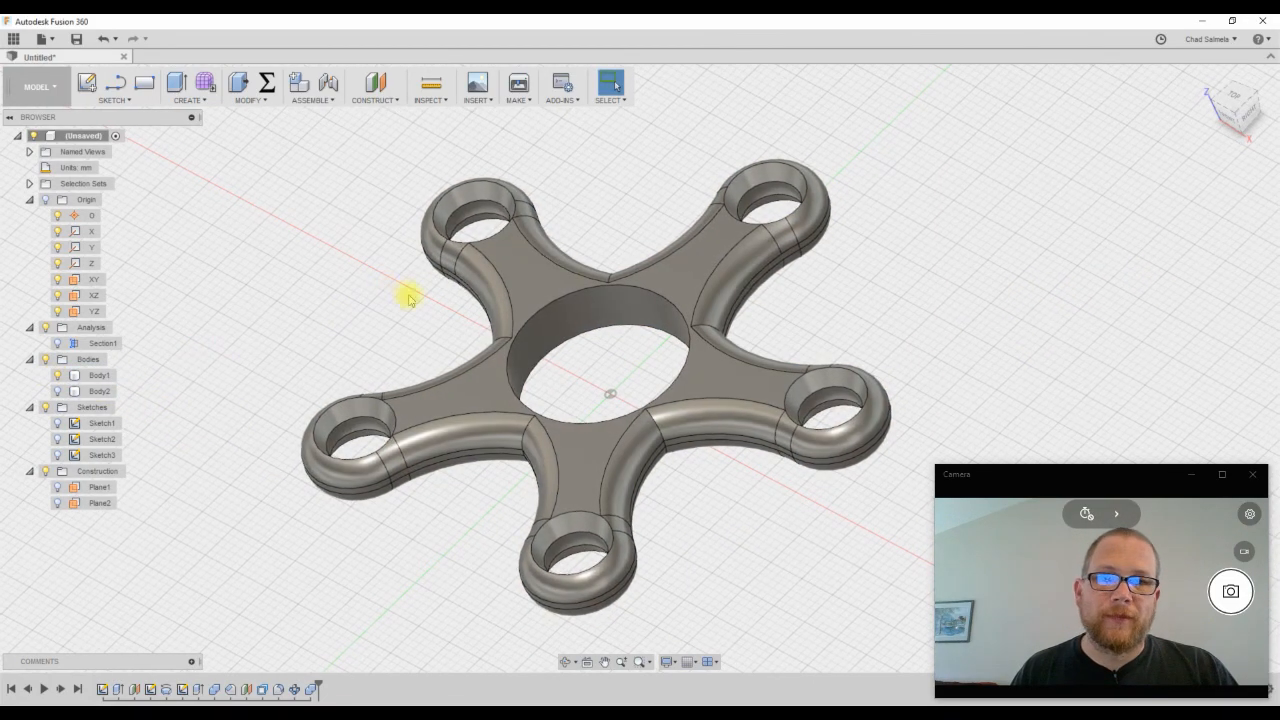
Set the Arm_Qty user parameter back to 3 and close the parameters
middle_click_drag(1046, 298, 1019, 299, "shift")
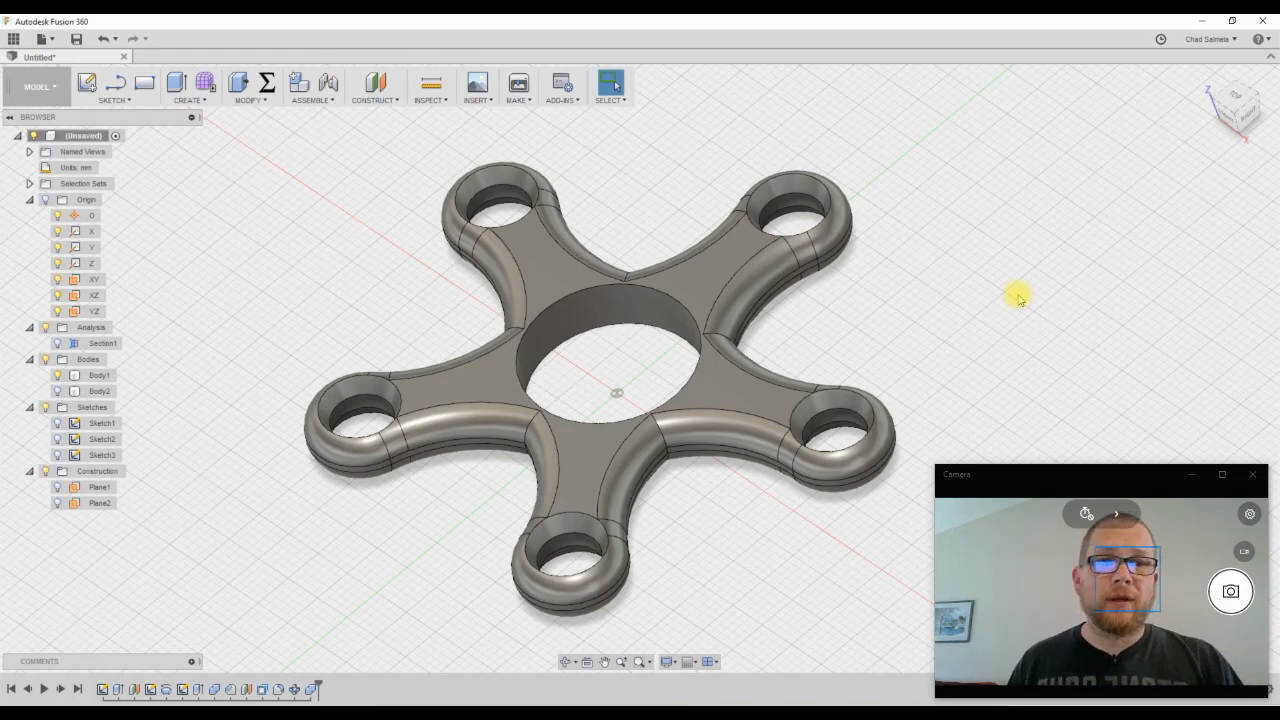
left_click(267, 84)
left_click(944, 247)
left_click(944, 247)
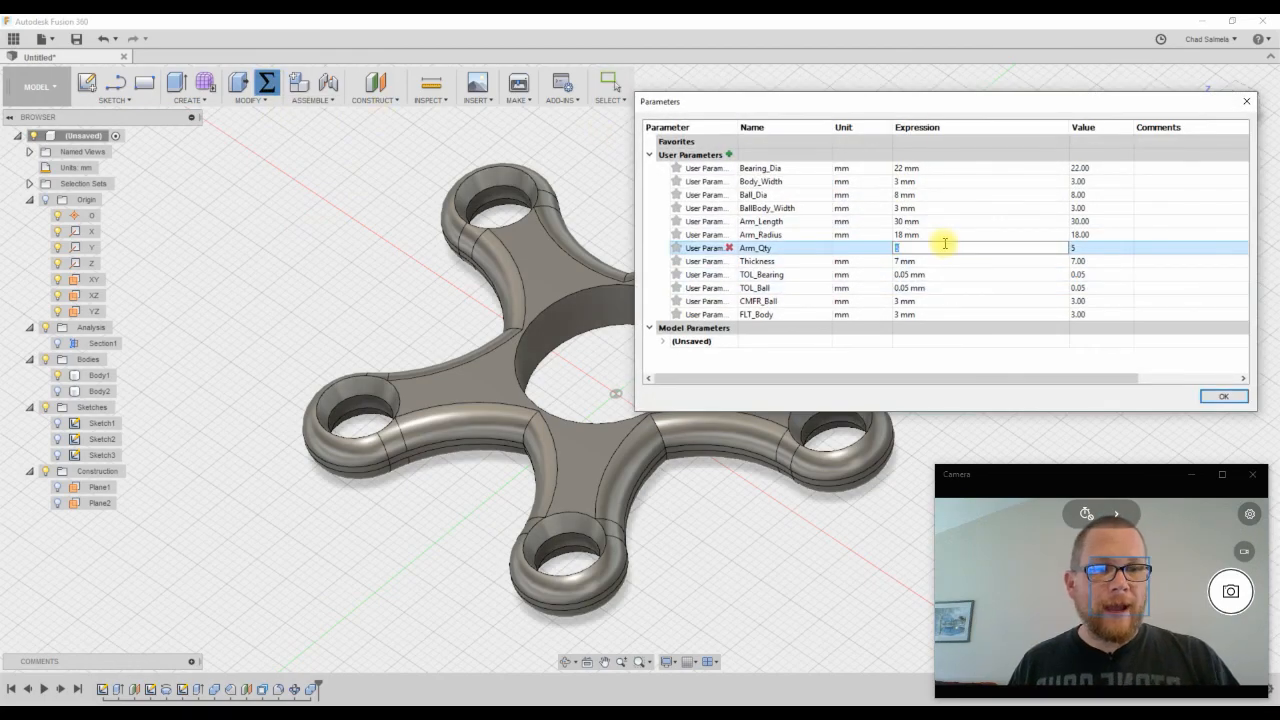
type("3")
key("Return")
left_click(1222, 396)
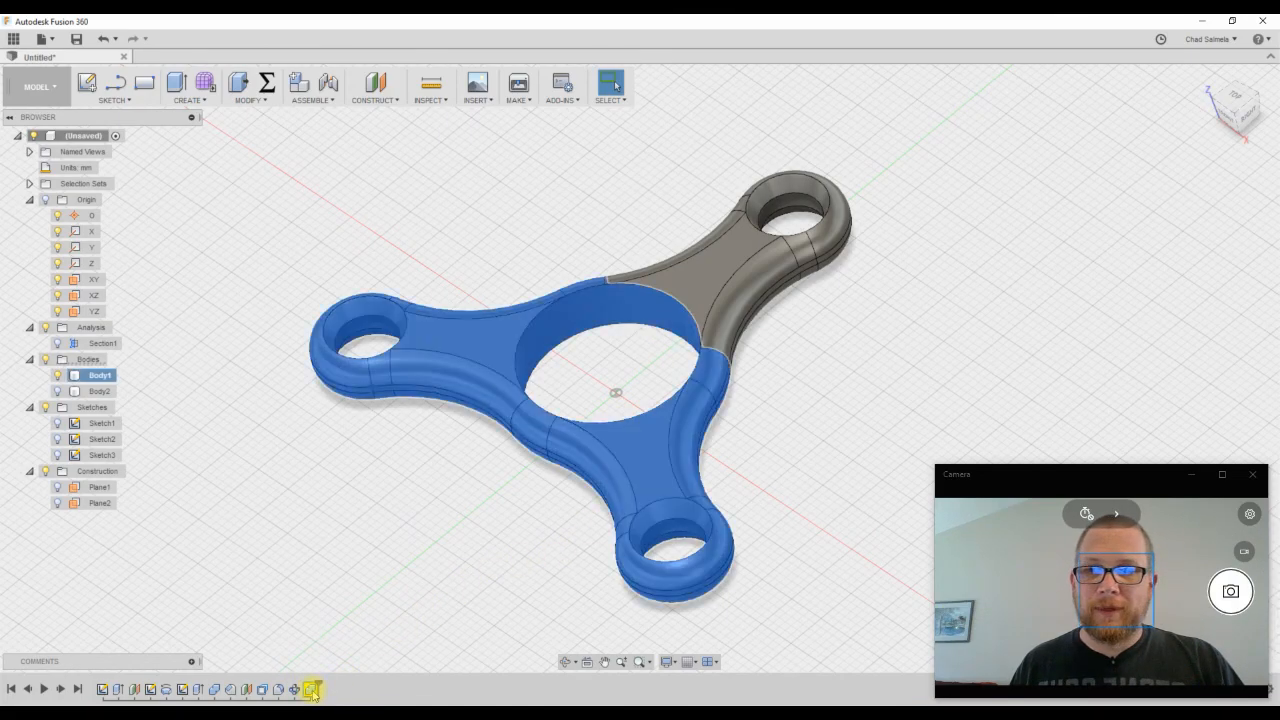
Reopen the last Combine feature to review its target and tool bodies, and close it without changes
right_click(311, 690)
left_click(449, 583)
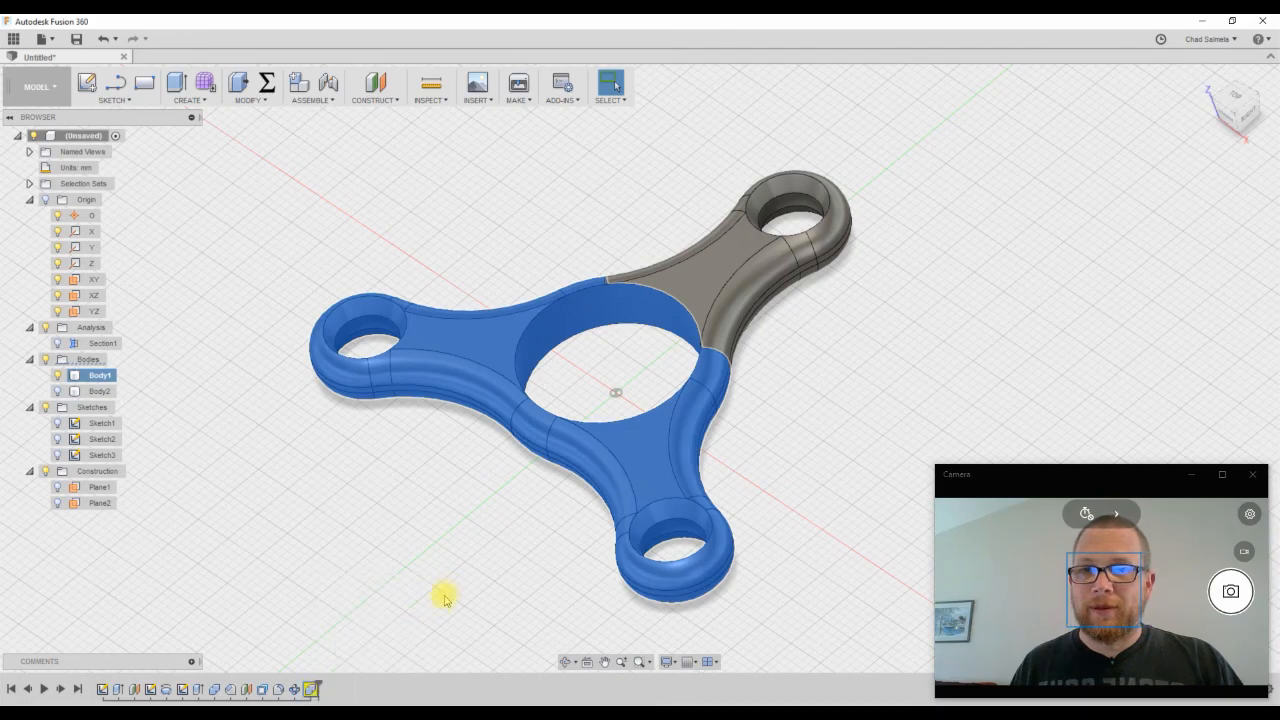
mouse_move(1109, 471)
left_mouse_down()
mouse_move(1106, 226)
mouse_move(1103, 443)
left_mouse_up()
left_click(886, 529)
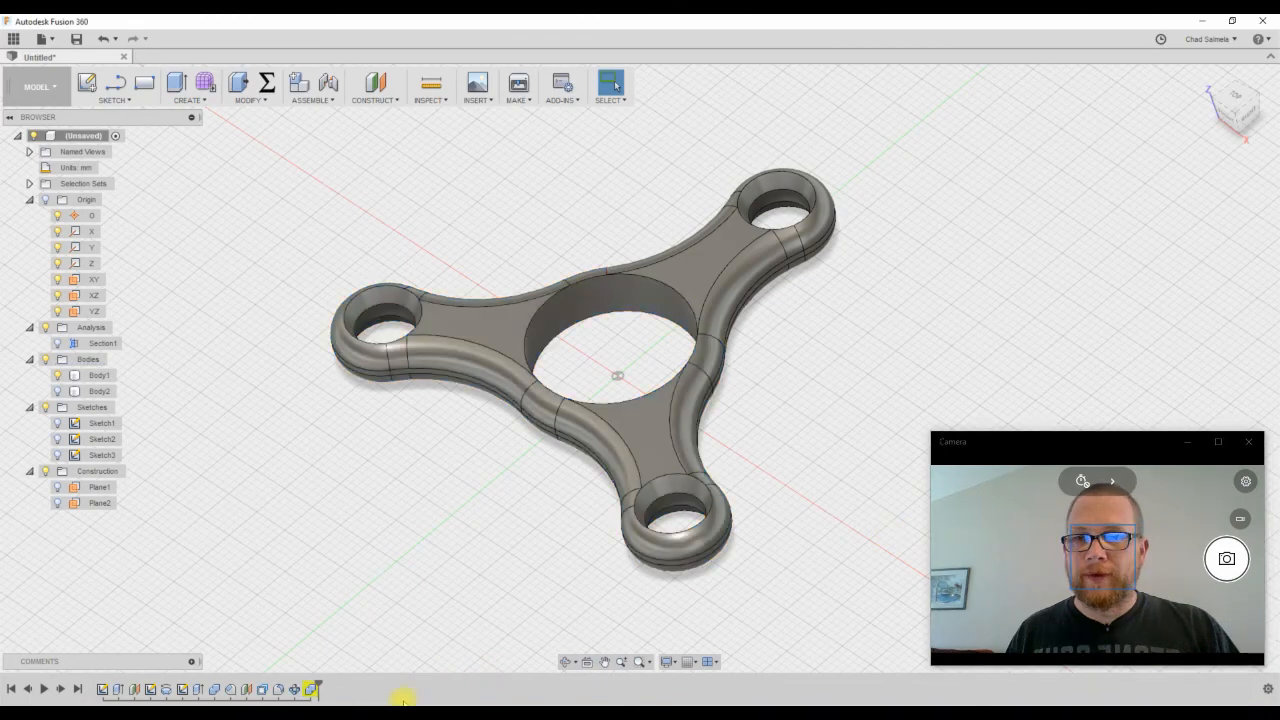
double_click(312, 690)
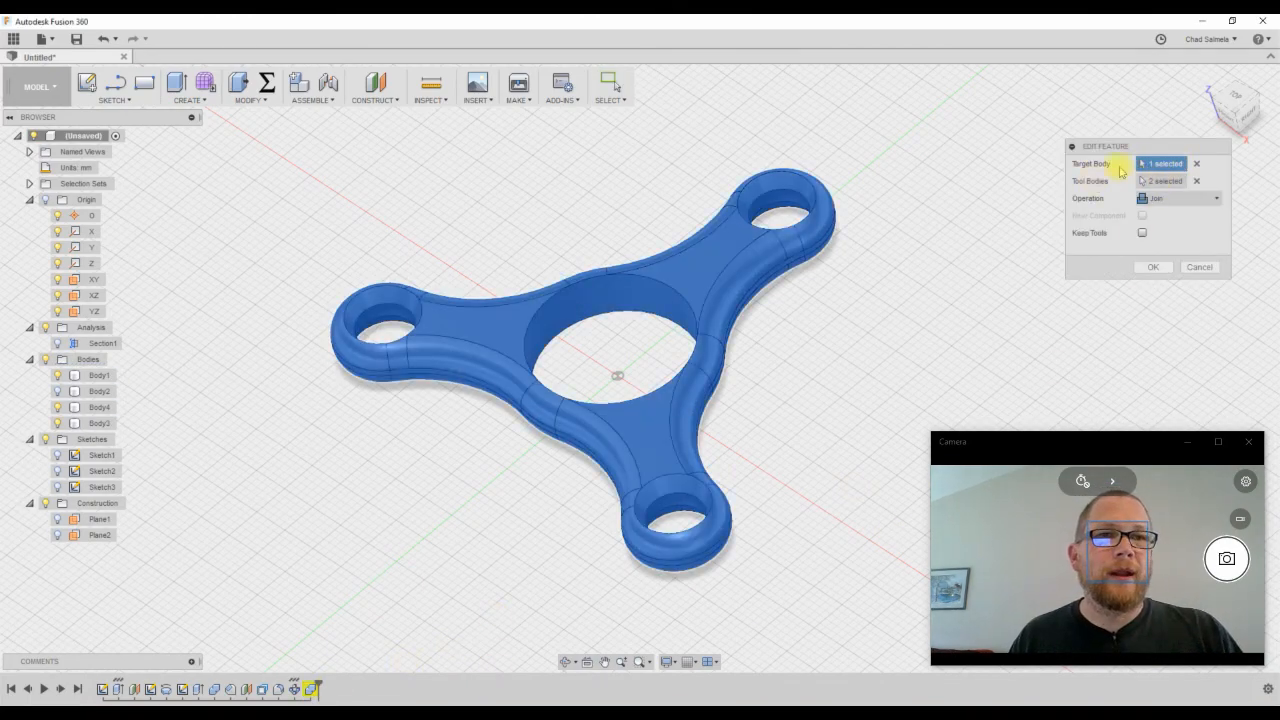
left_click(1153, 268)
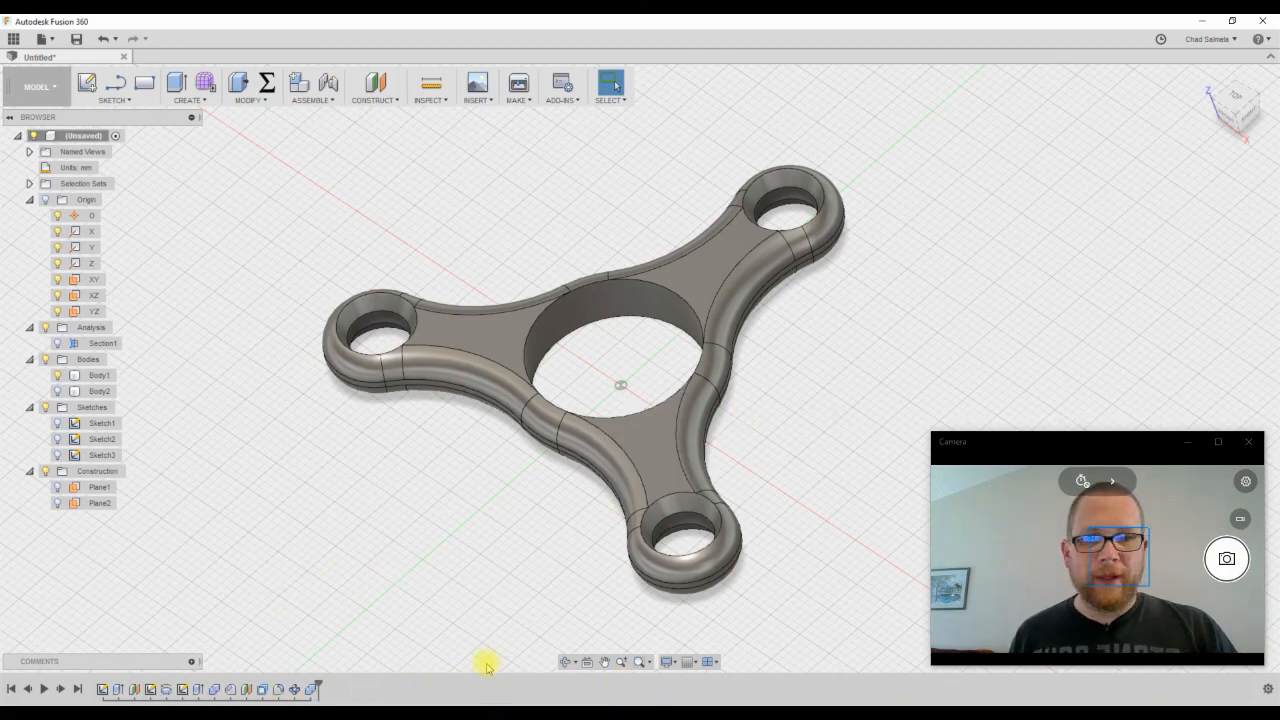
Rename the last Combine feature in the timeline as Arm_Combine
left_click(312, 690)
right_click(312, 690)
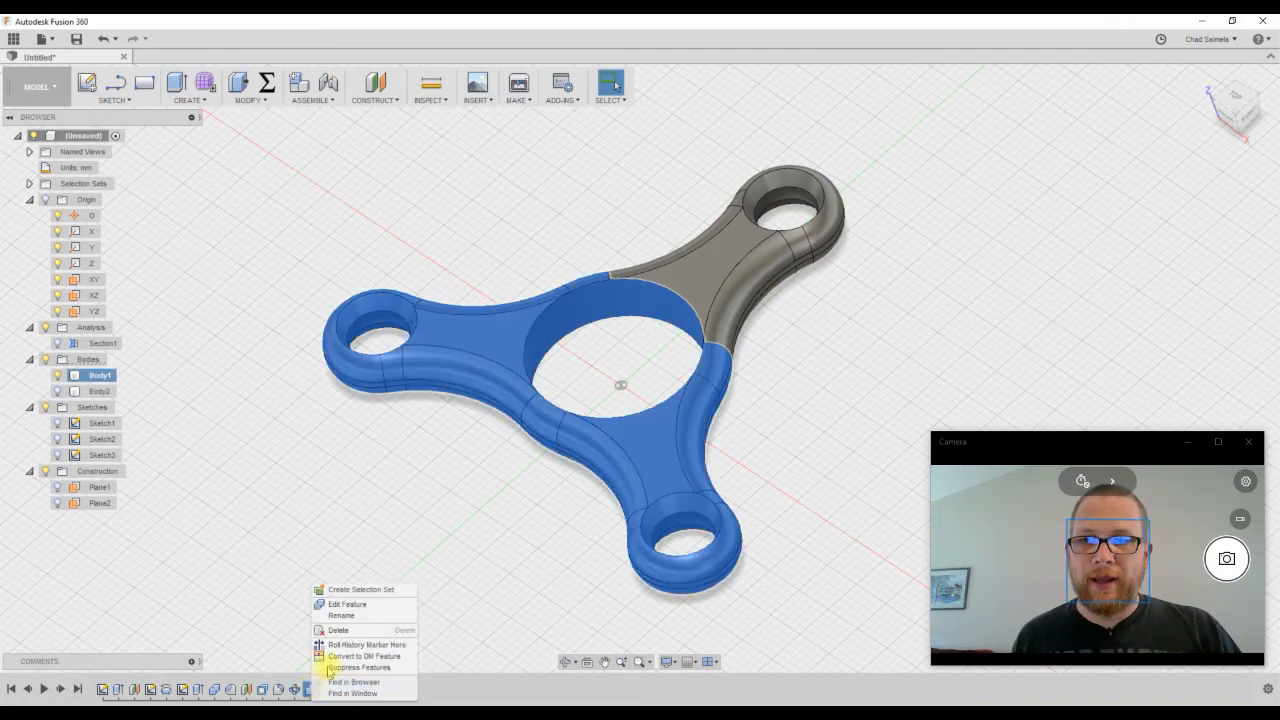
left_click(342, 617)
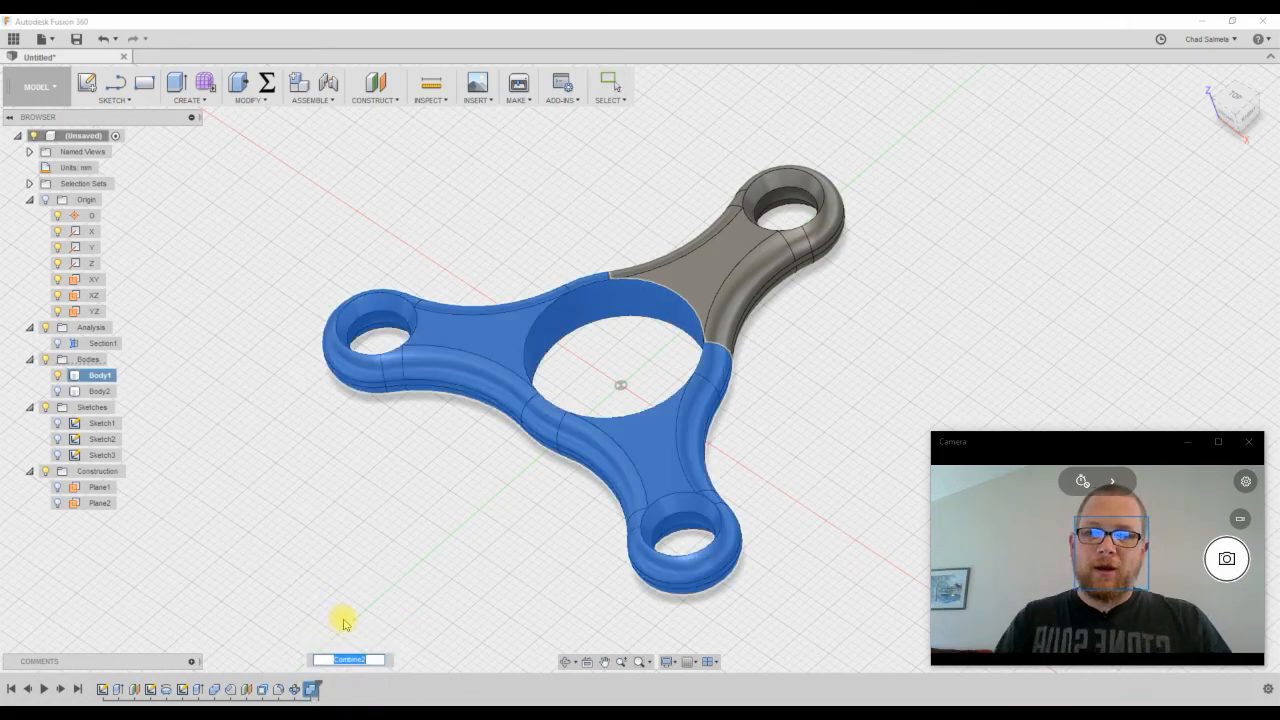
type("Arm_Rattern")
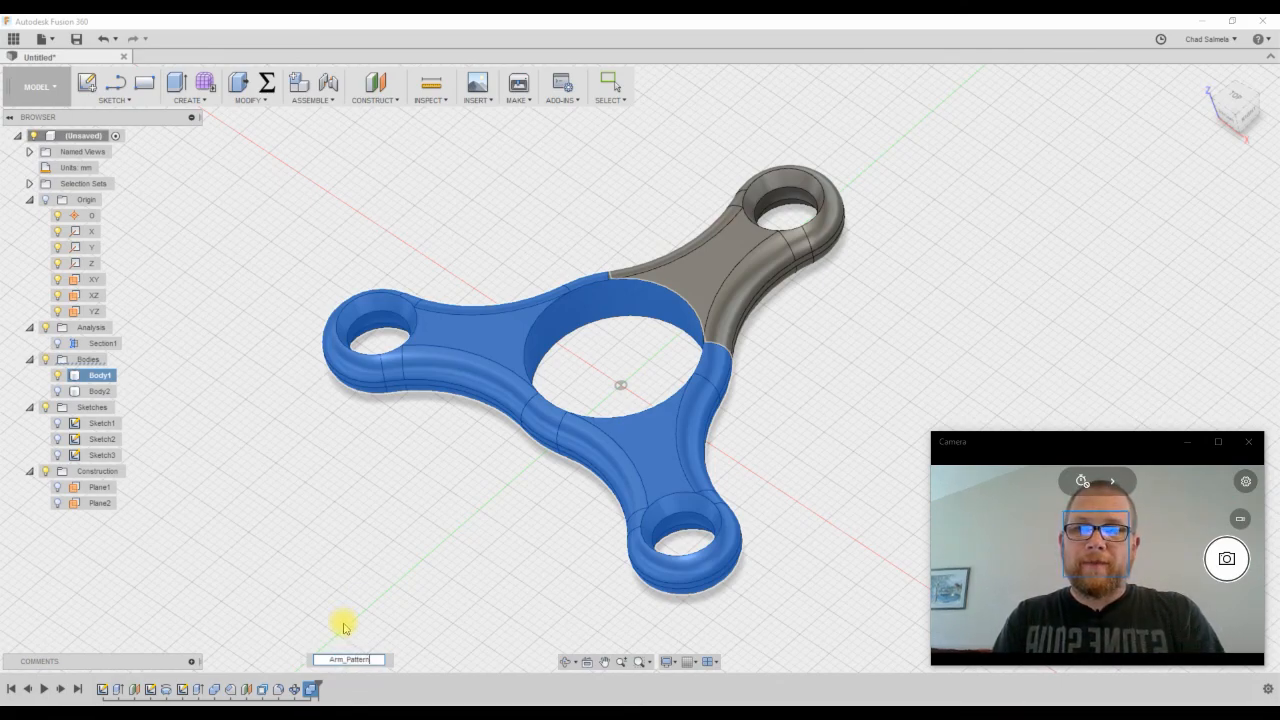
key("BackSpace")
type("Combine")
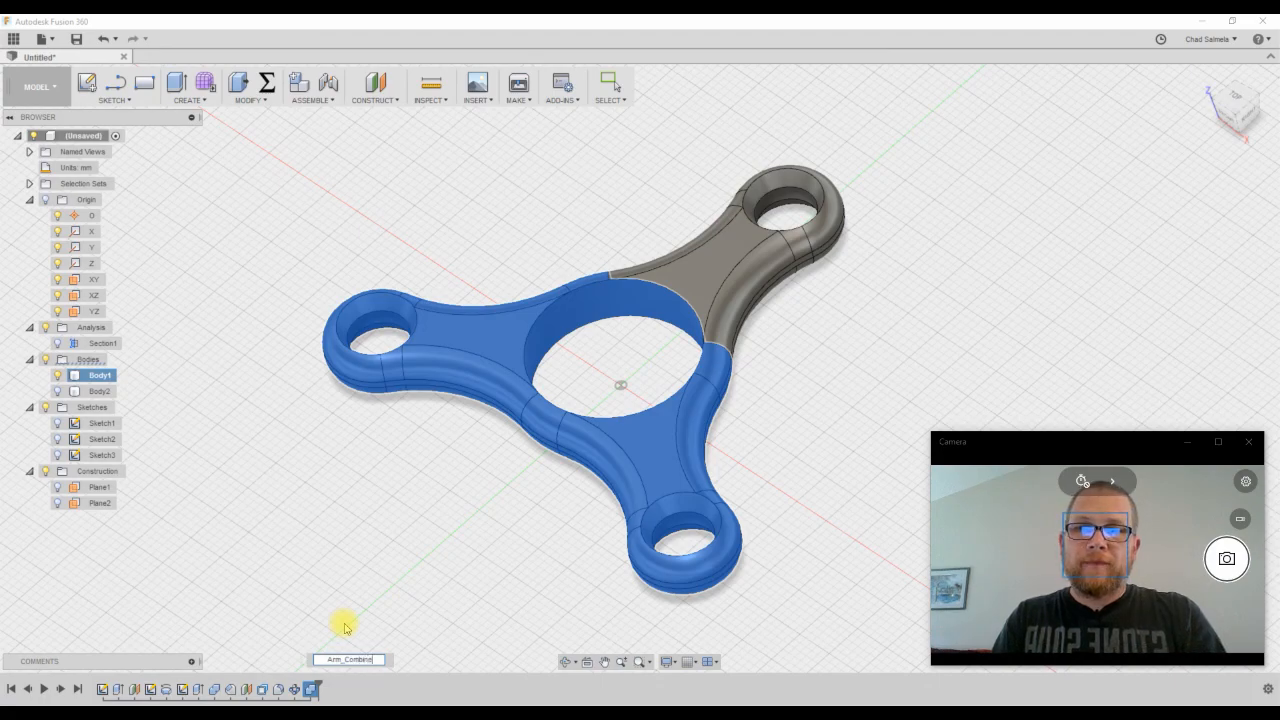
key("Return")
left_click(403, 595)
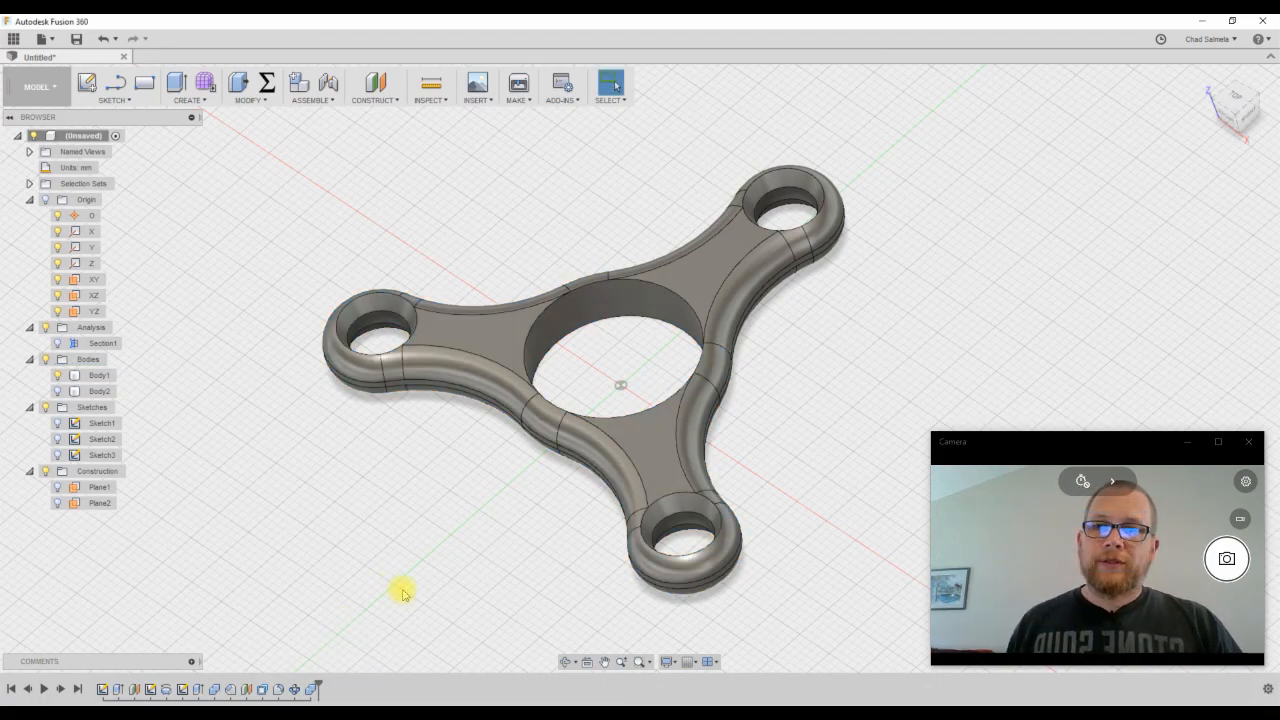
Rename the circular pattern feature just before the last Combine as Arm_Pattern
right_click(291, 689)
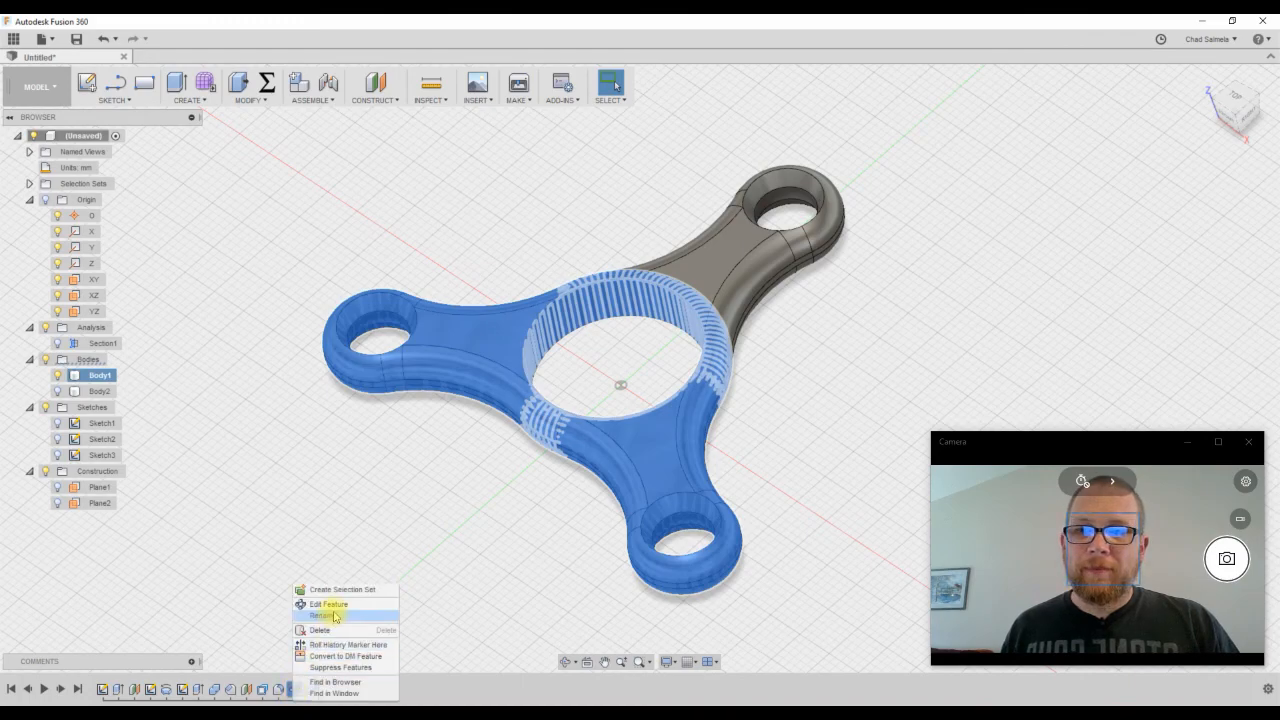
left_click(331, 616)
type("A")
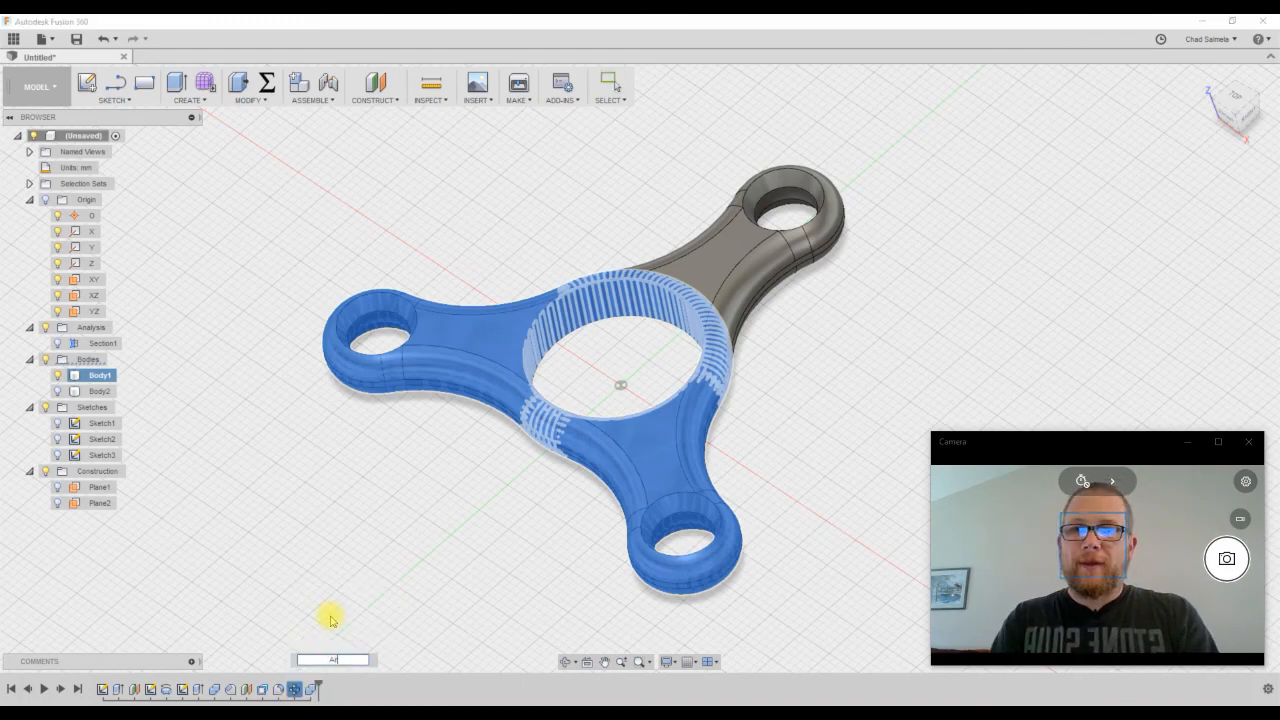
type("rm_Pattern")
key("Return")
left_click(331, 617)
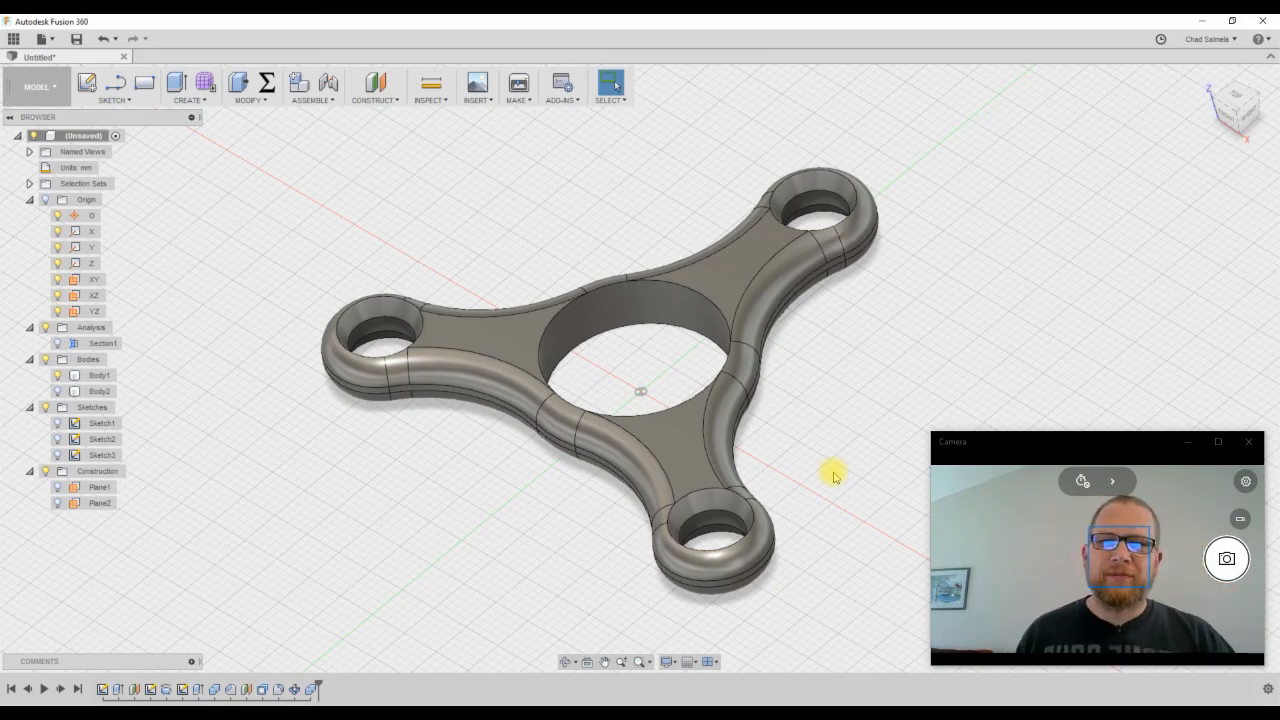
Open the parameters and set the Arm_Radius user parameter to 15 mm
left_click(266, 84)
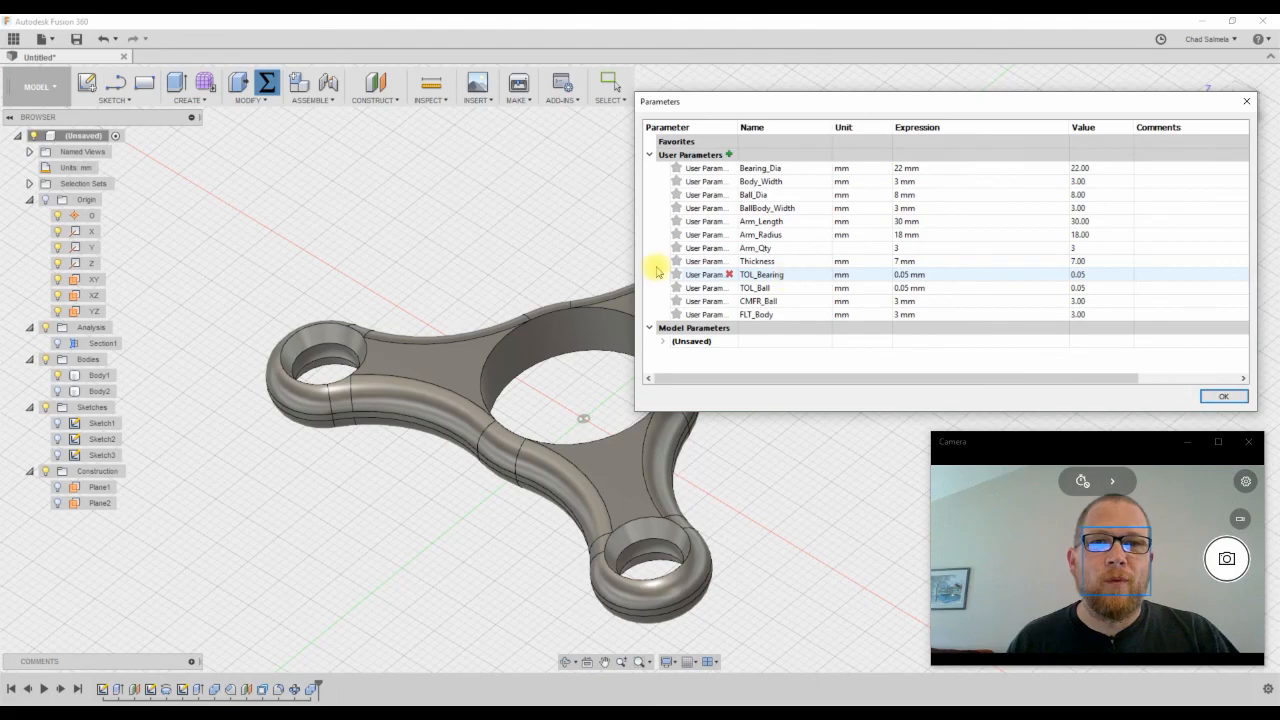
double_click(934, 238)
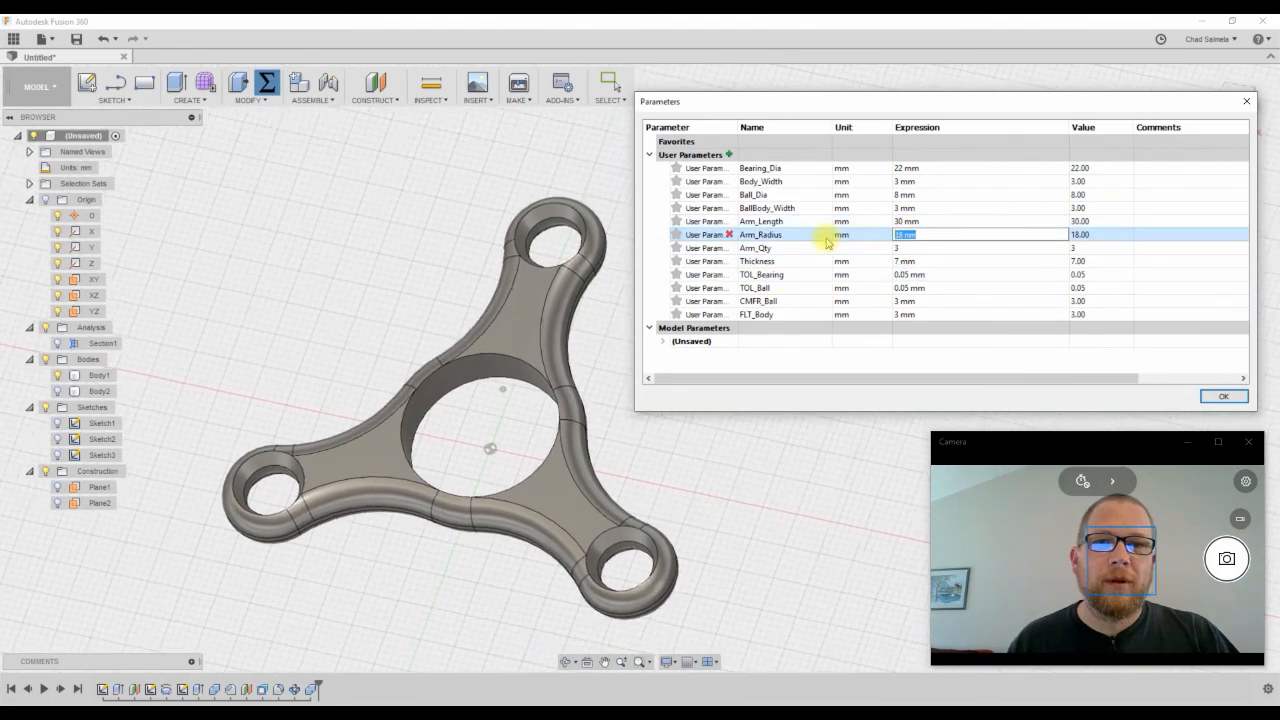
left_click(928, 237)
left_click_drag(930, 235, 878, 240)
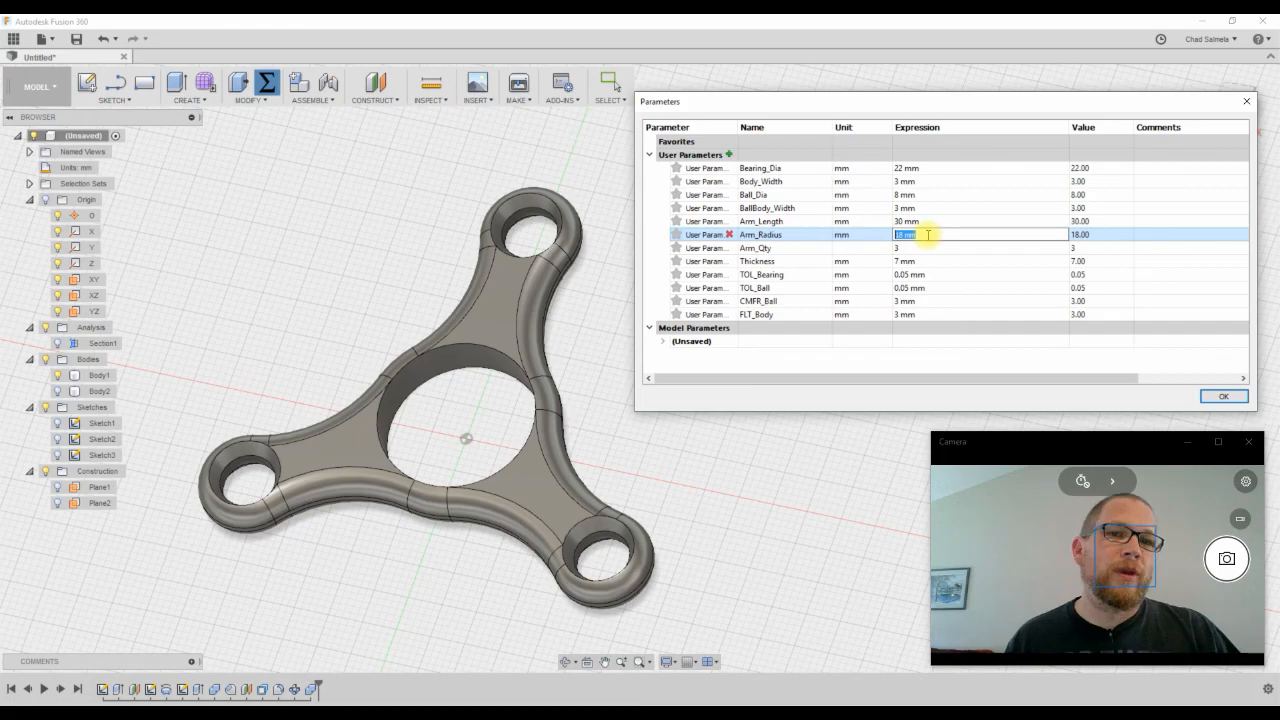
type("15")
key("Return")
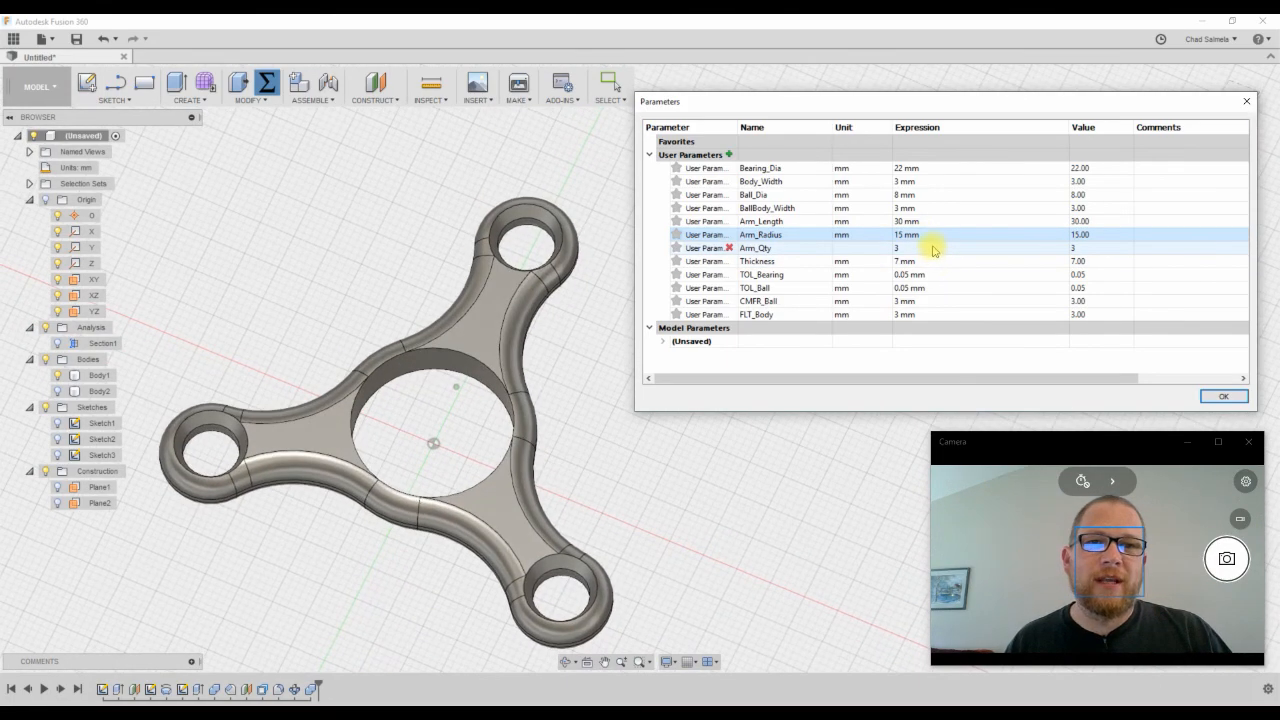
Make the Arm_Radius user parameter depend on the arm length with the expression Arm_Length / 2
left_click(930, 234)
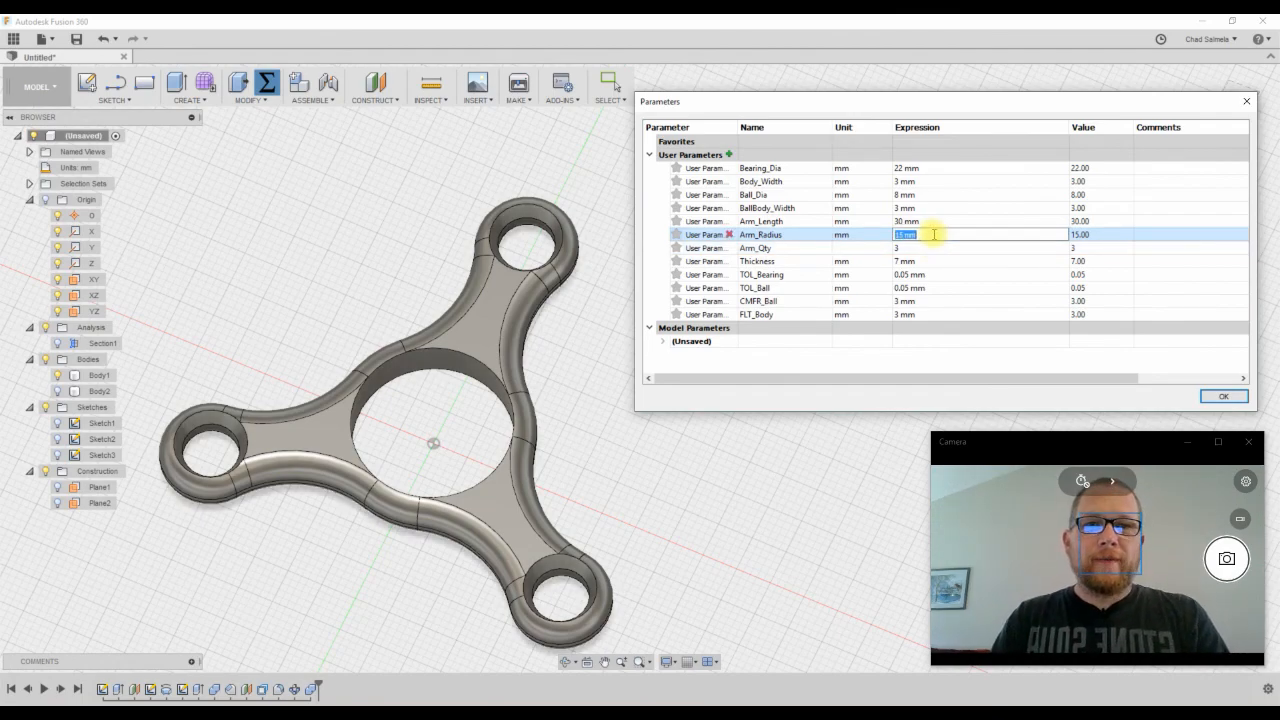
type("a")
key("BackSpace")
type("arm")
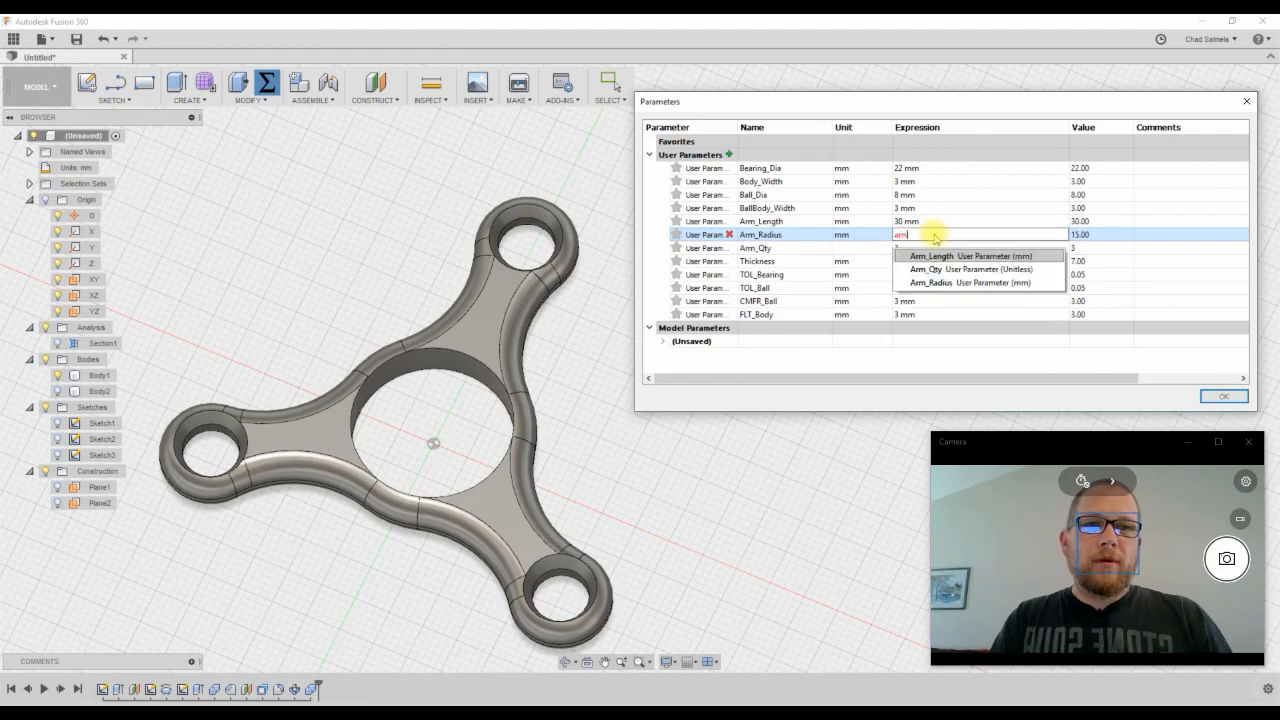
left_click(937, 257)
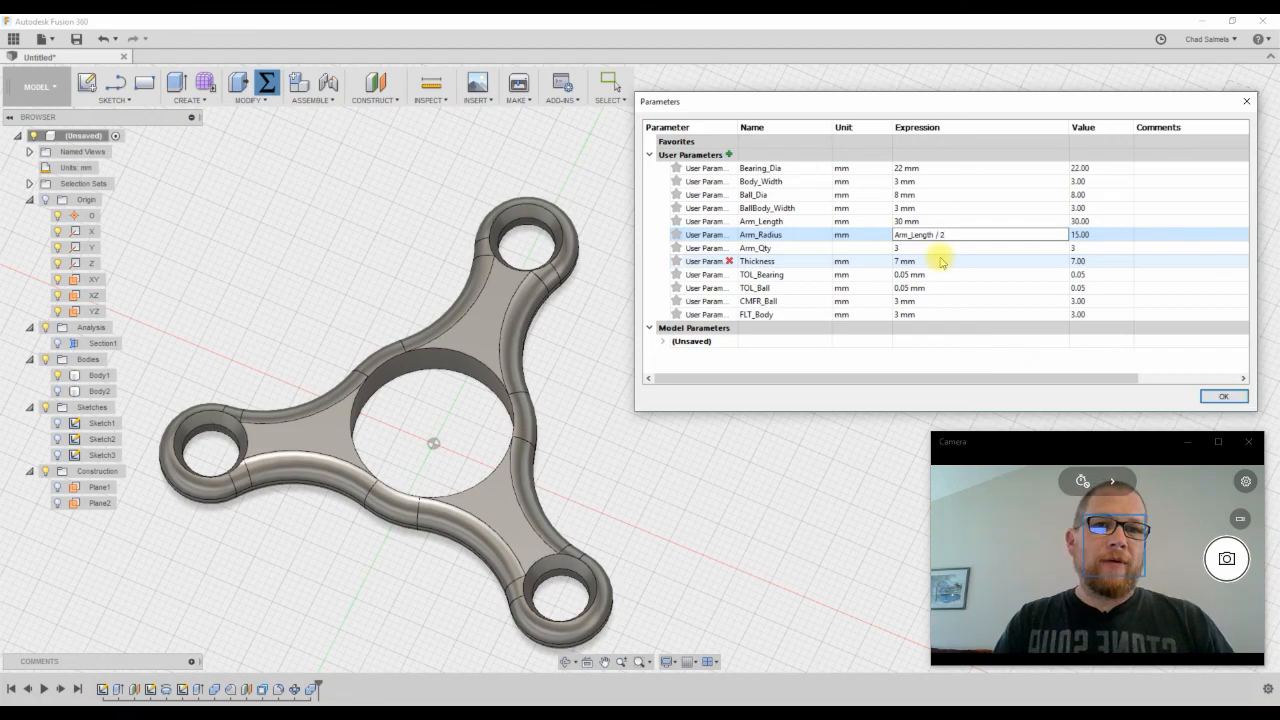
key("Return")
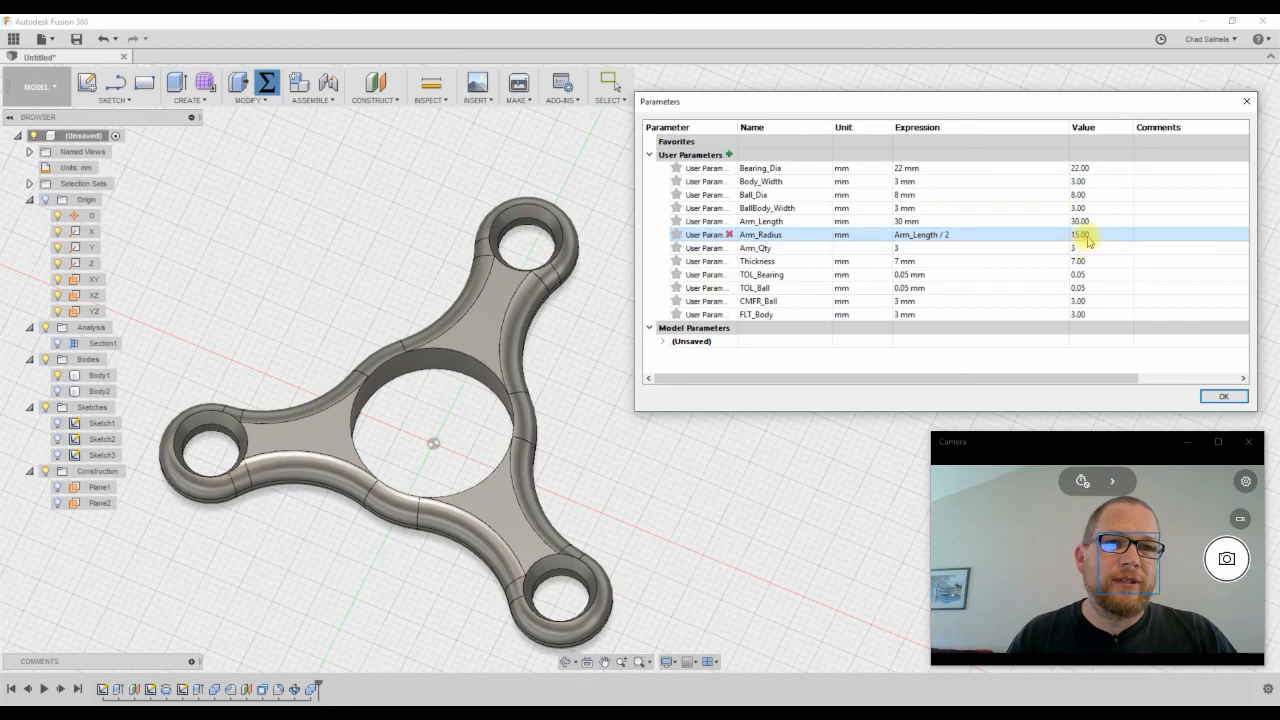
Set the Arm_Length user parameter to 28 mm to test the linked arm radius
left_click(926, 221)
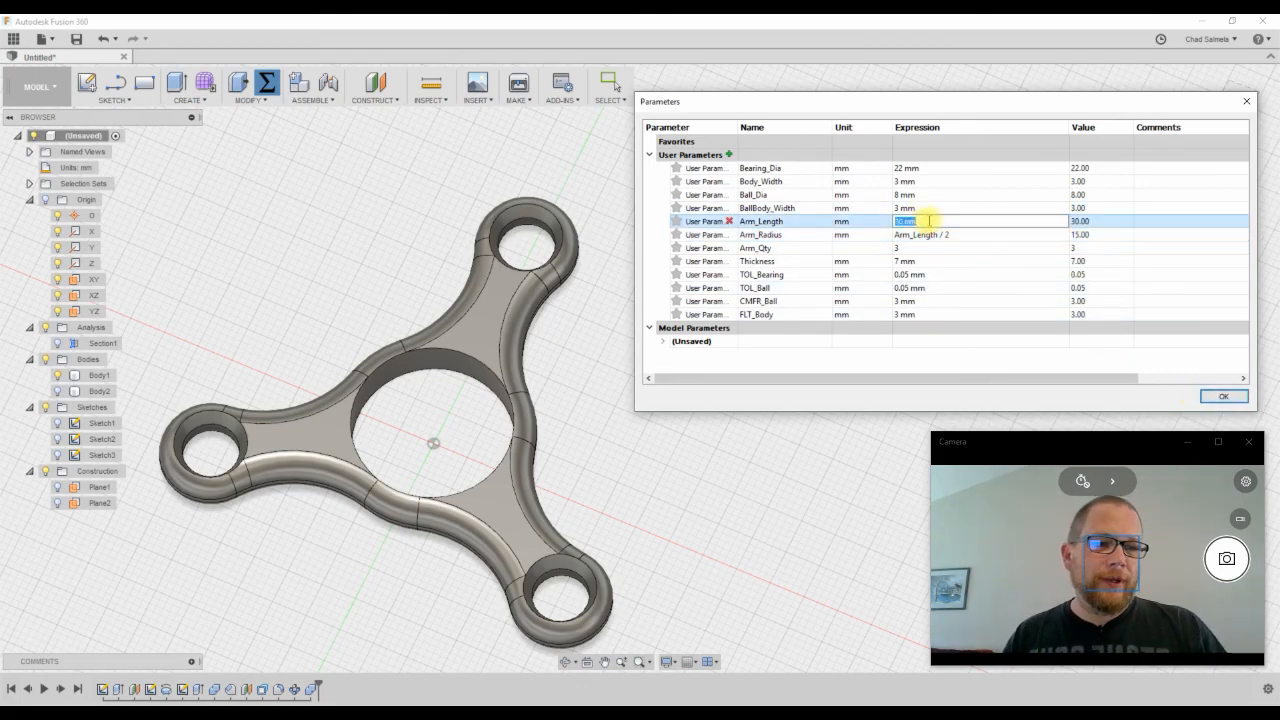
type("2")
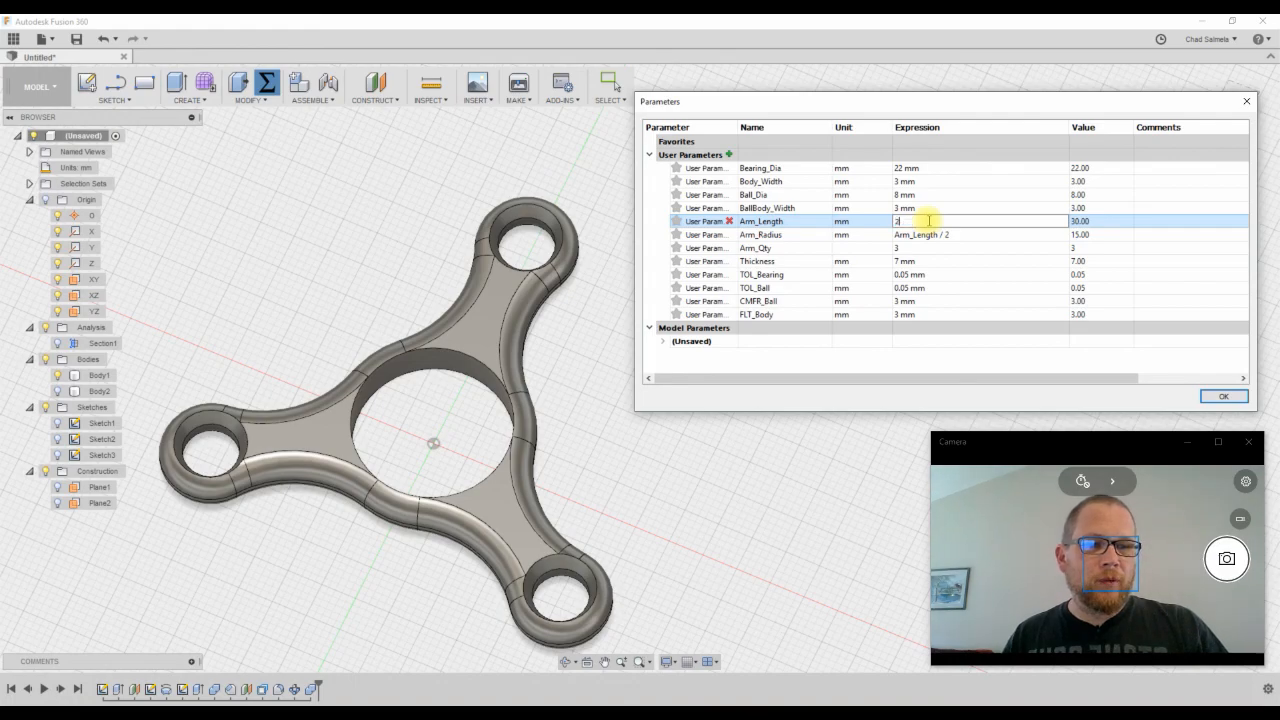
type("8")
key("Return")
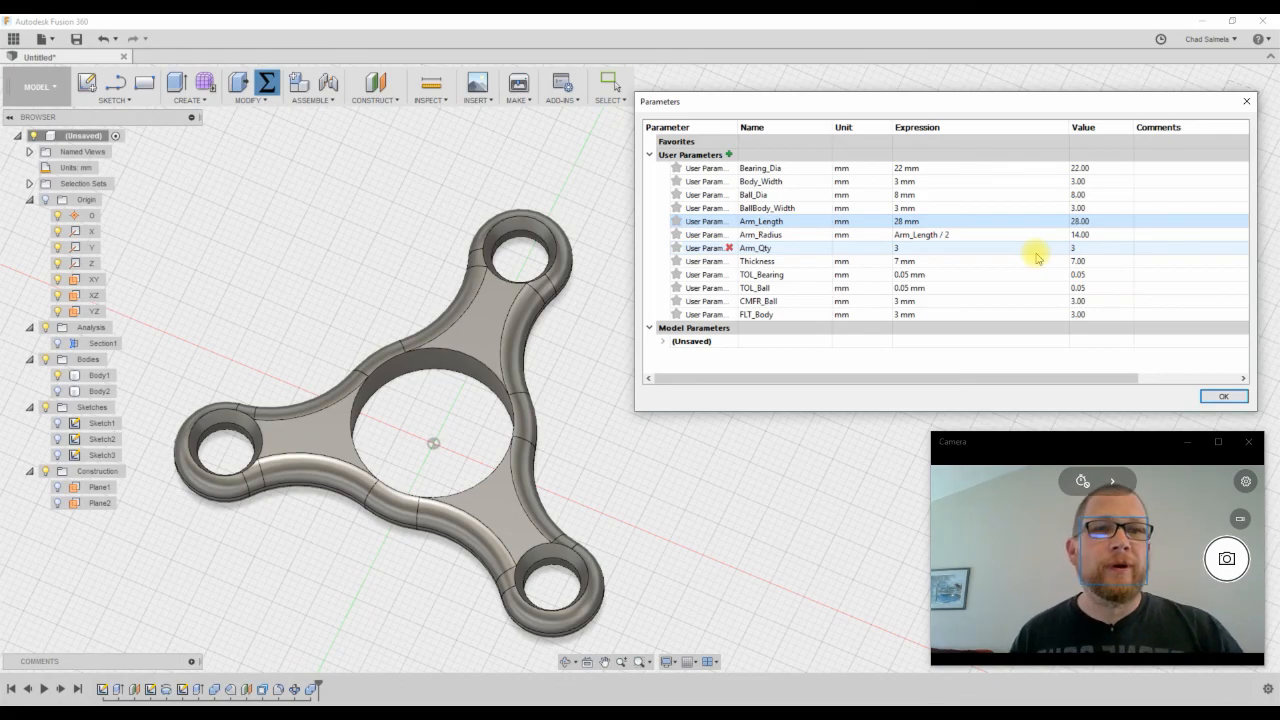
Set the Arm_Length user parameter back to 30 mm and close the parameters
left_click(943, 236)
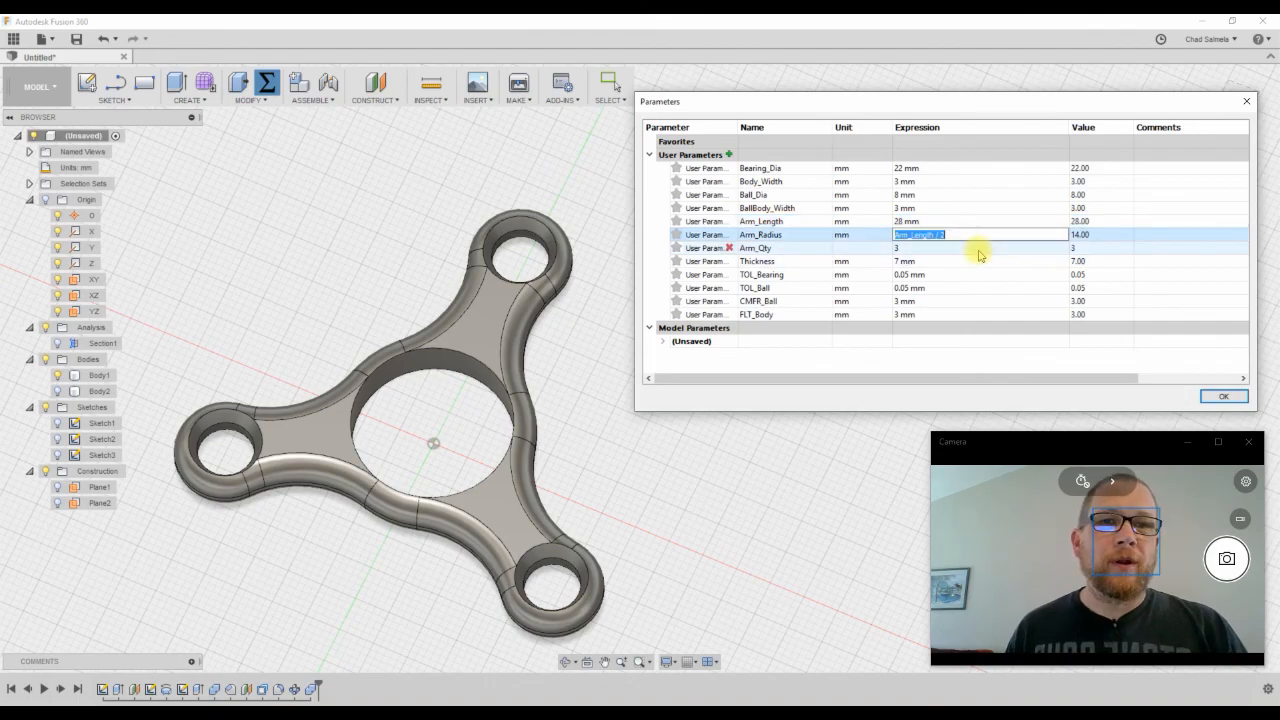
left_click(931, 222)
type("30")
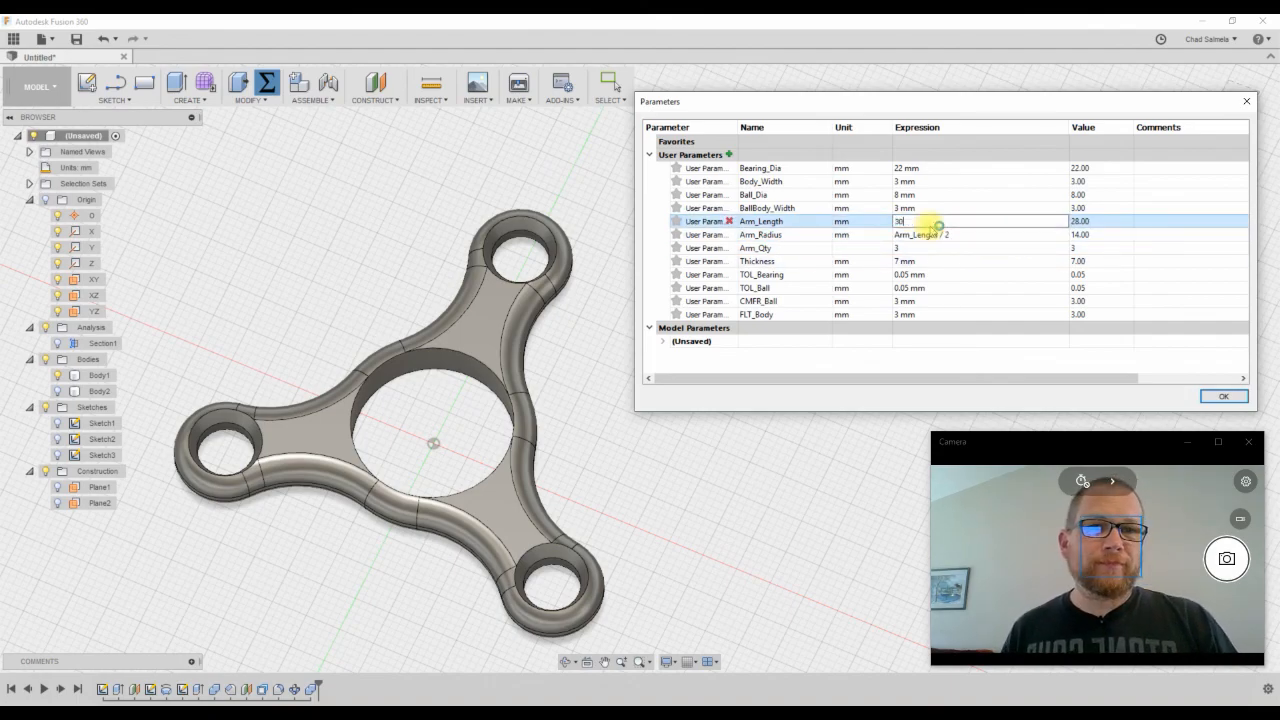
key("Return")
left_click(970, 287)
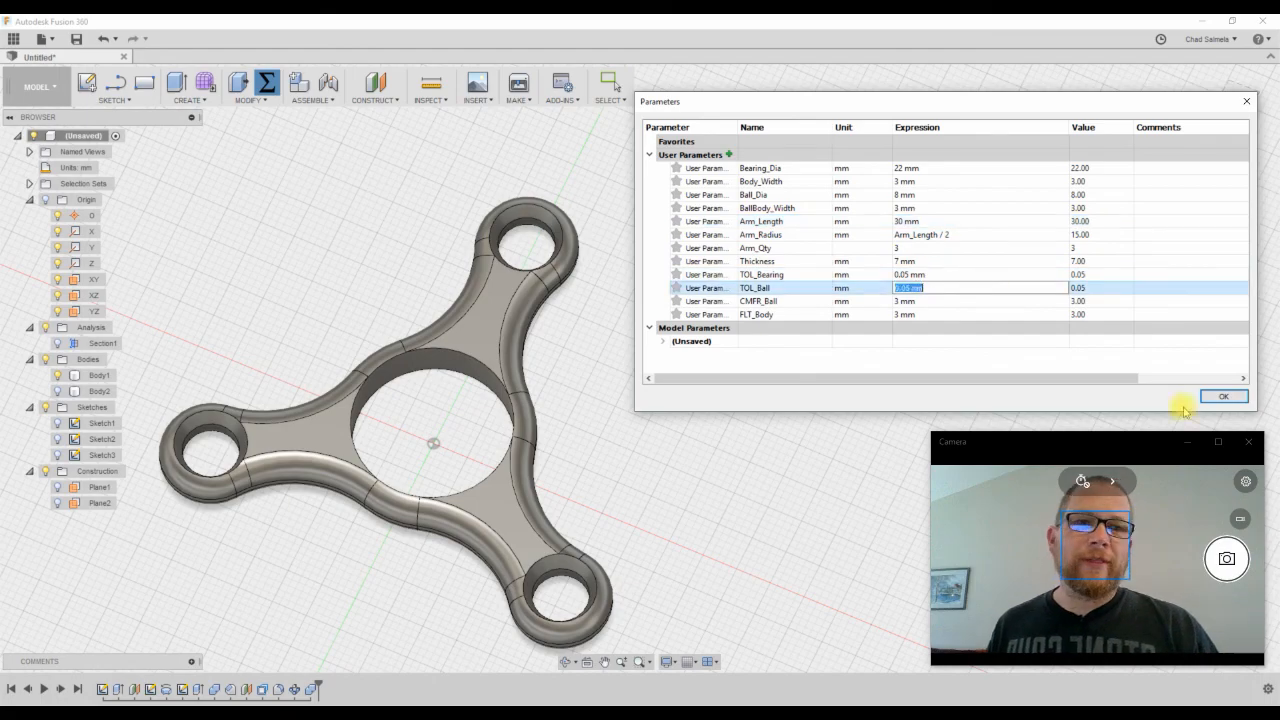
left_click(1222, 396)
Show the ball body, Body2, and examine how it sits in the arm's hole
middle_click_drag(770, 421, 676, 299, "shift")
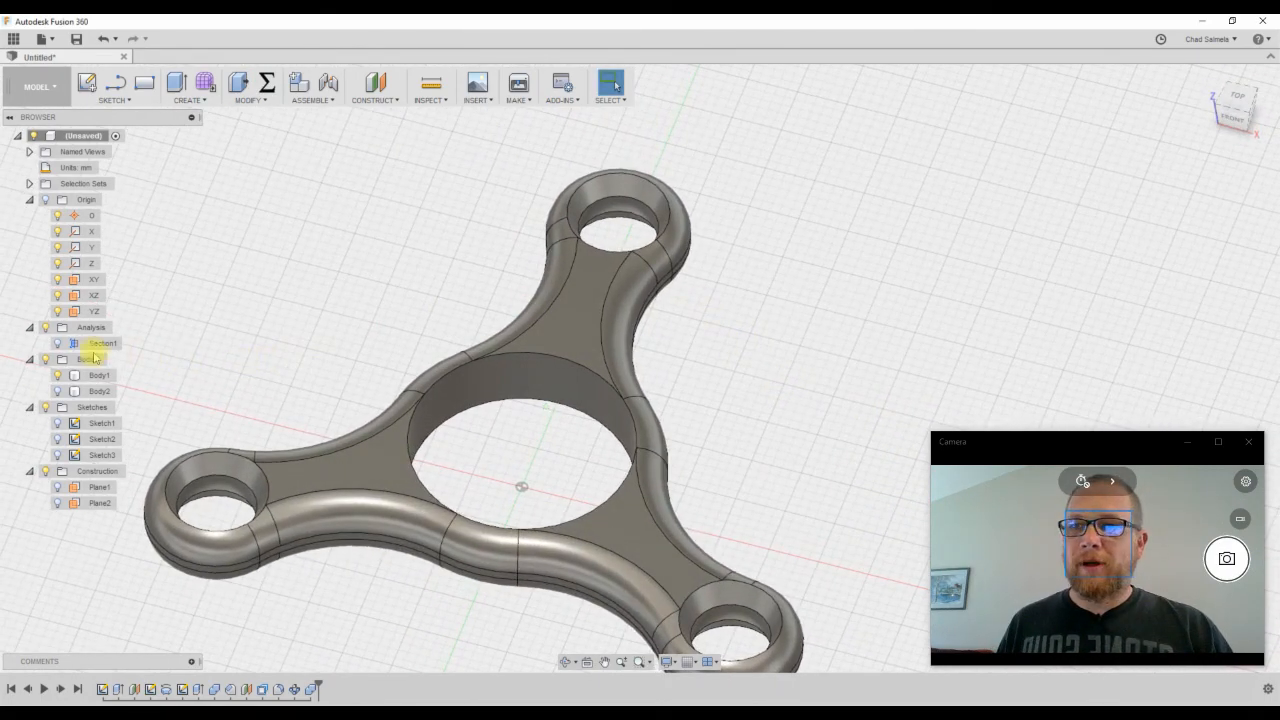
left_click(58, 393)
middle_click_drag(666, 238, 660, 300, "shift")
scroll(620, 212, "up", 4)
scroll(620, 218, "down", 3)
middle_click_drag(737, 271, 629, 514, "shift")
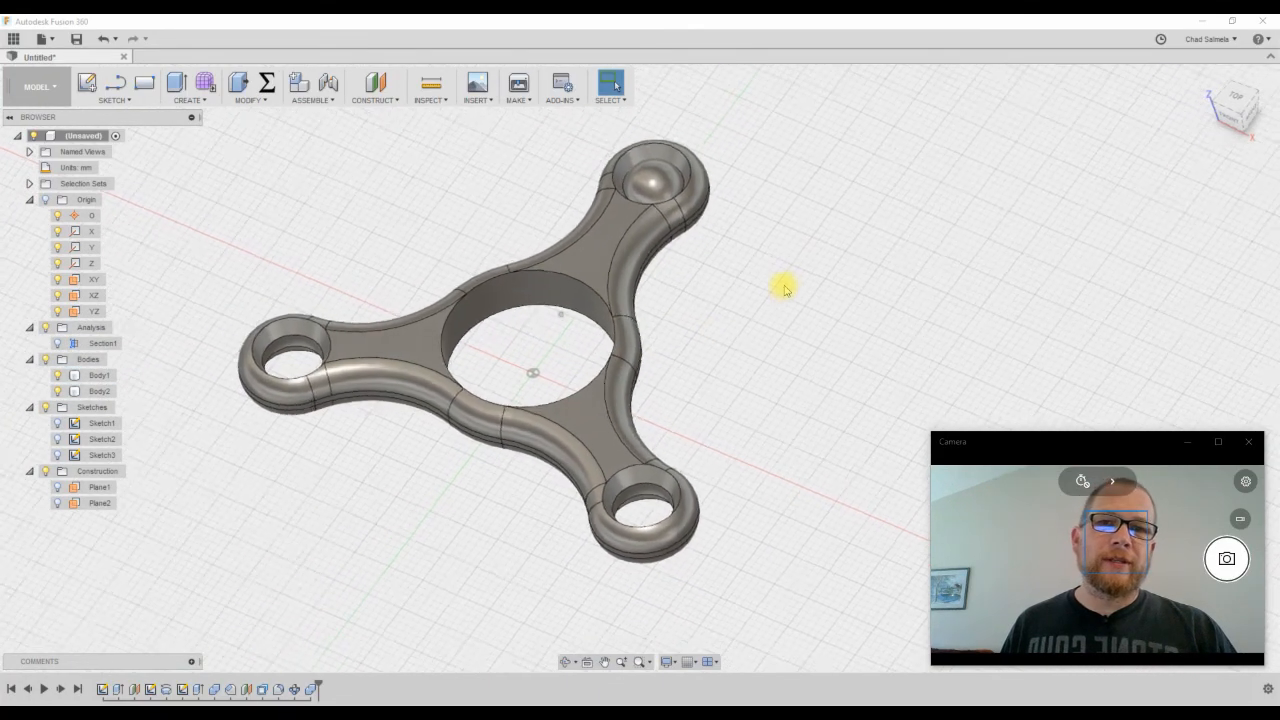
Set the user parameters Bearing_Dia to 26 mm and Body_Width to 2 mm
left_click(266, 84)
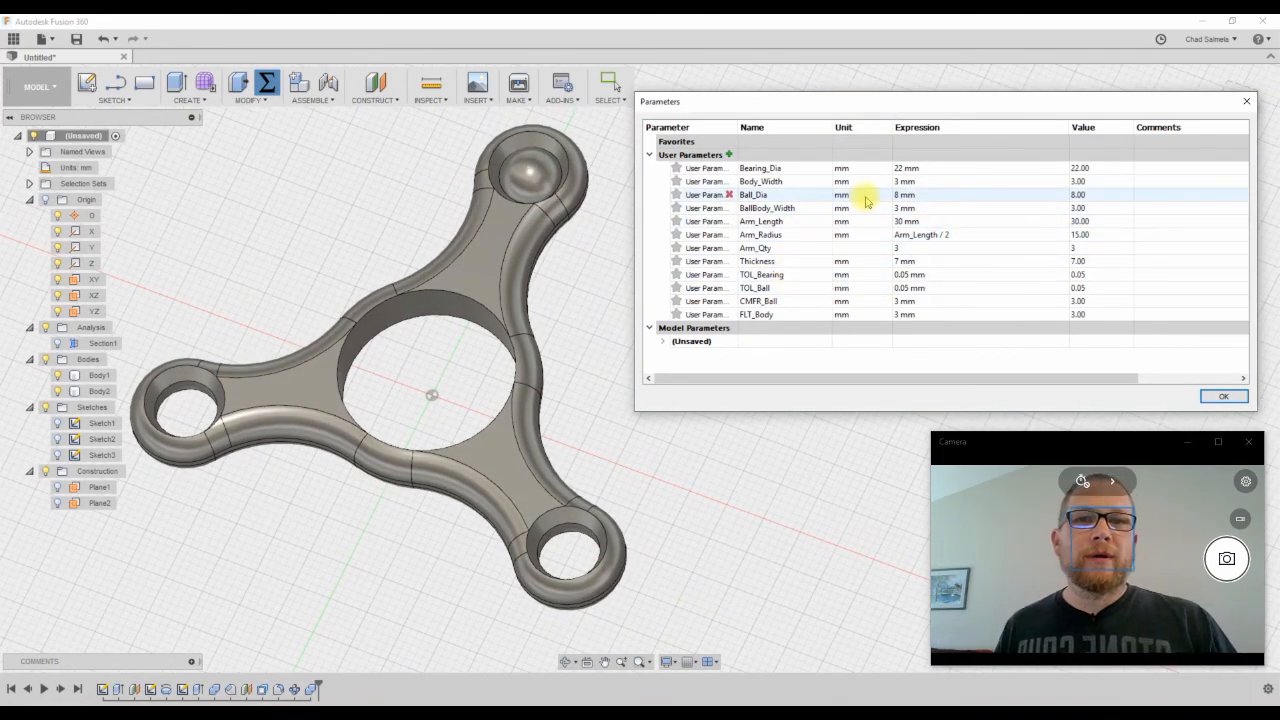
double_click(906, 168)
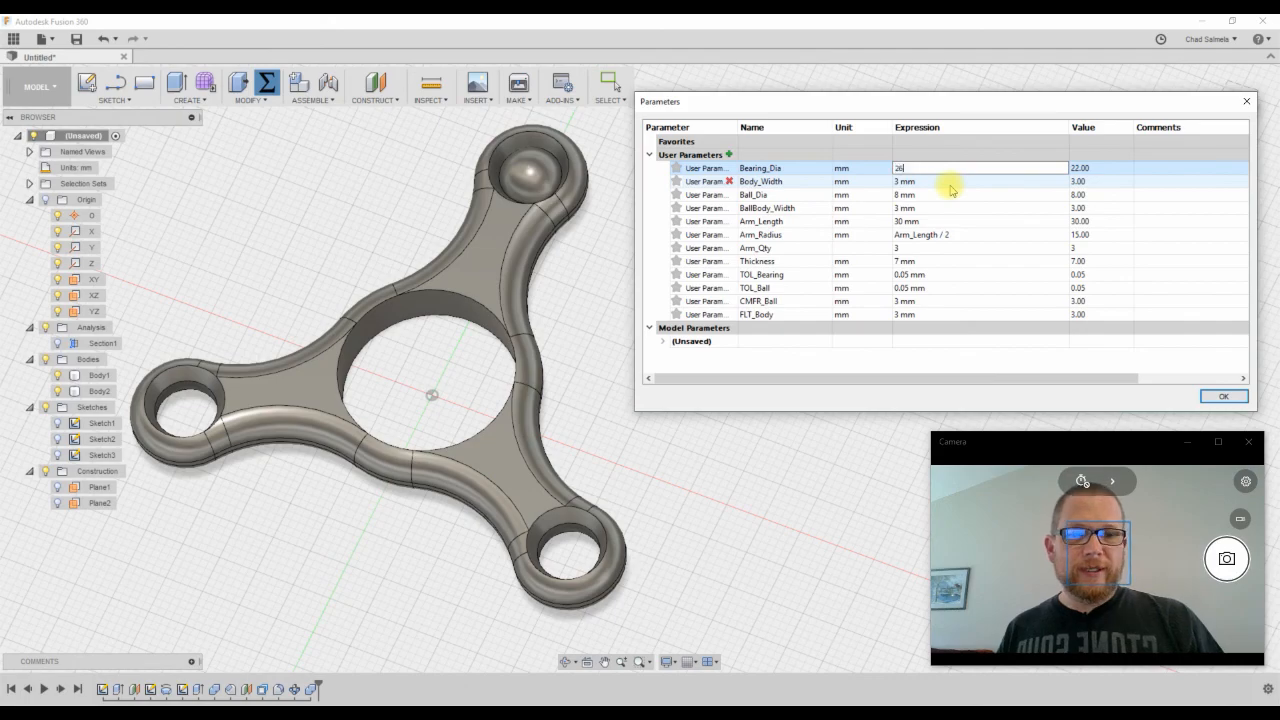
type("26")
key("Return")
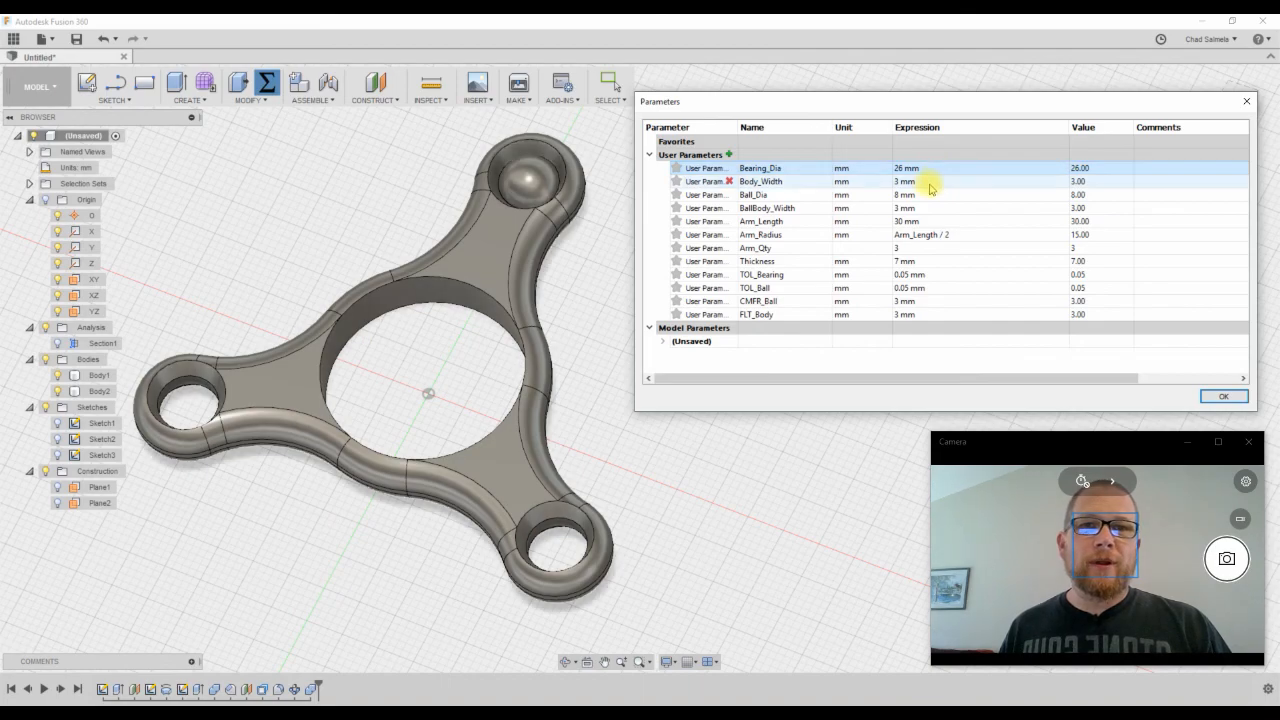
left_click(930, 183)
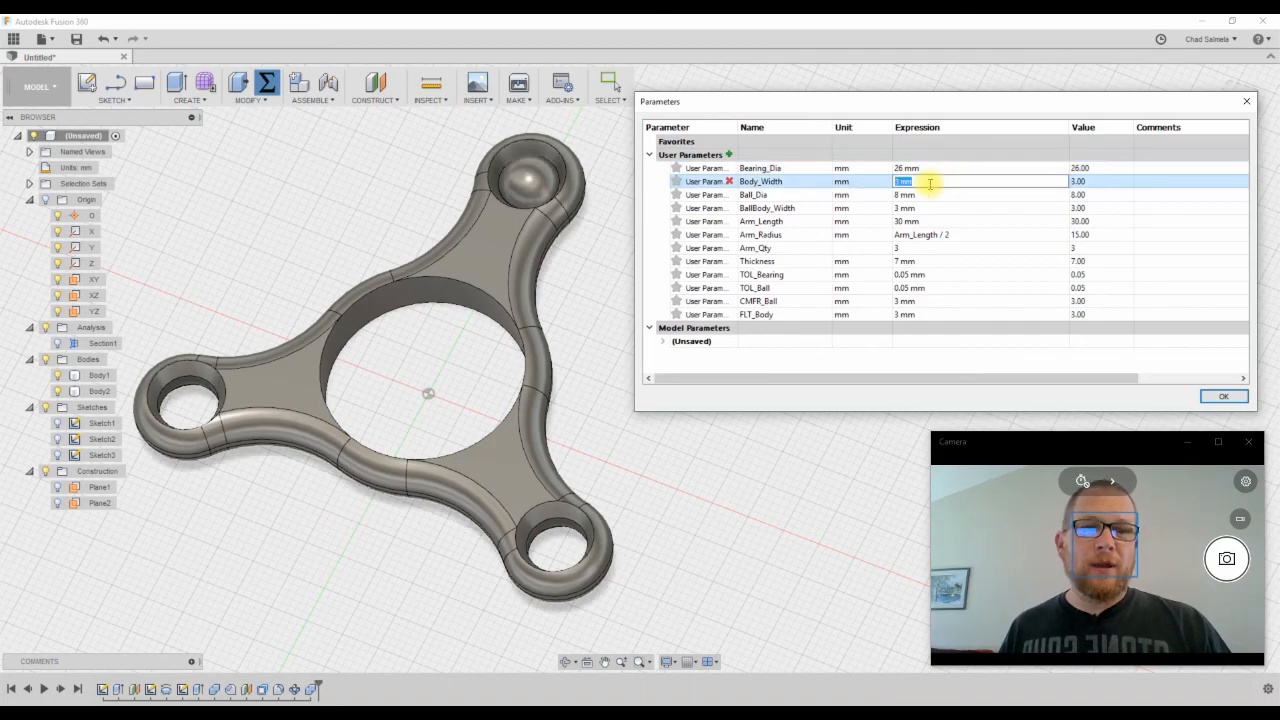
type("2")
key("Return")
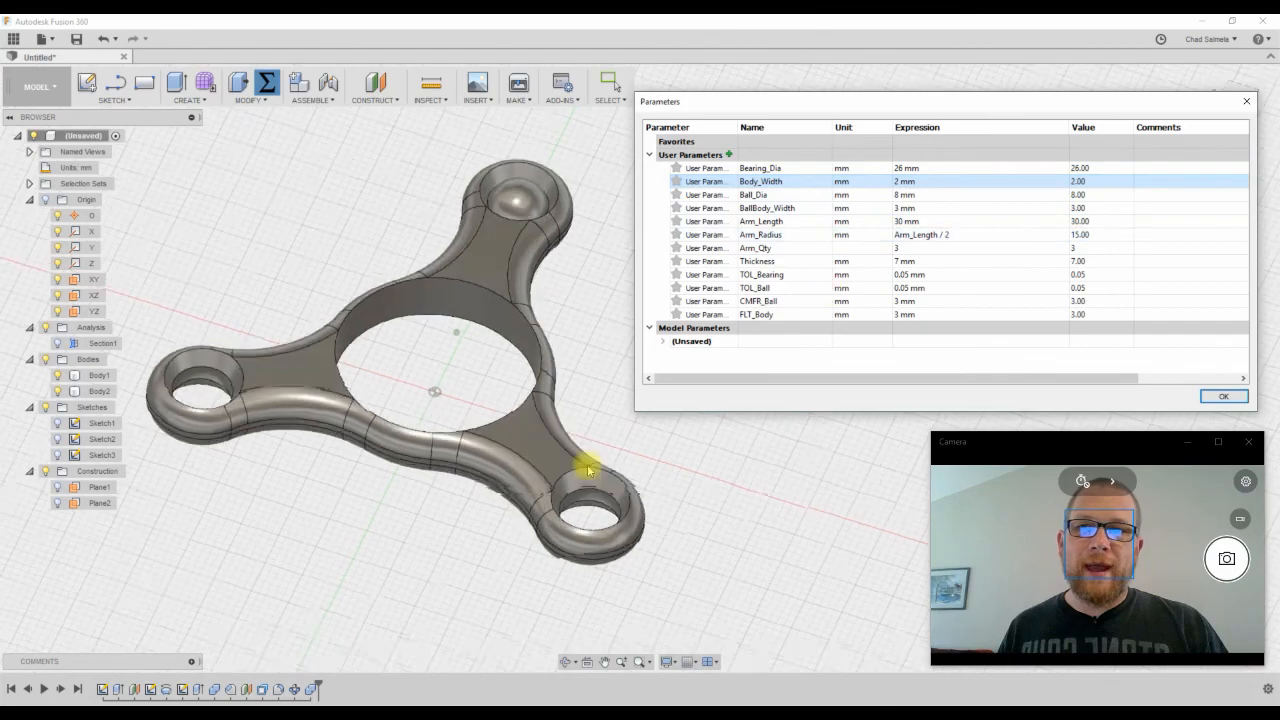
Try setting the Thickness user parameter to 9 mm
middle_click_drag(575, 459, 740, 429, "shift")
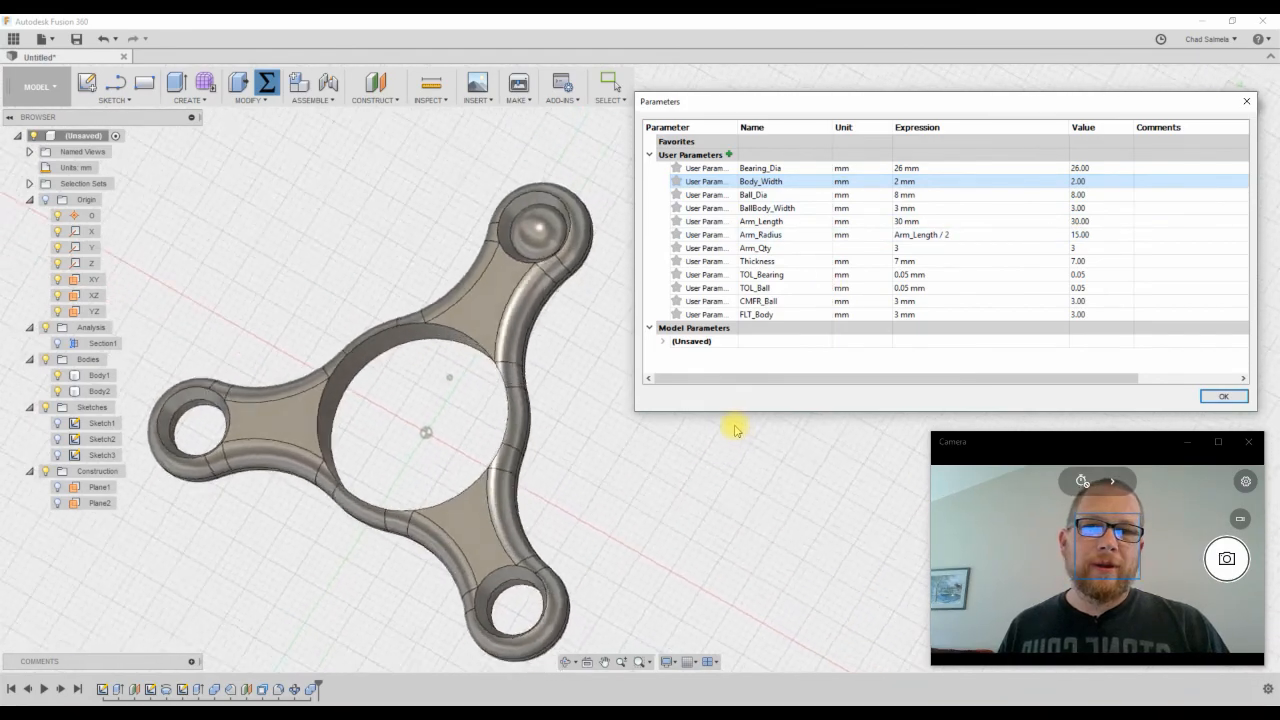
left_click(932, 261)
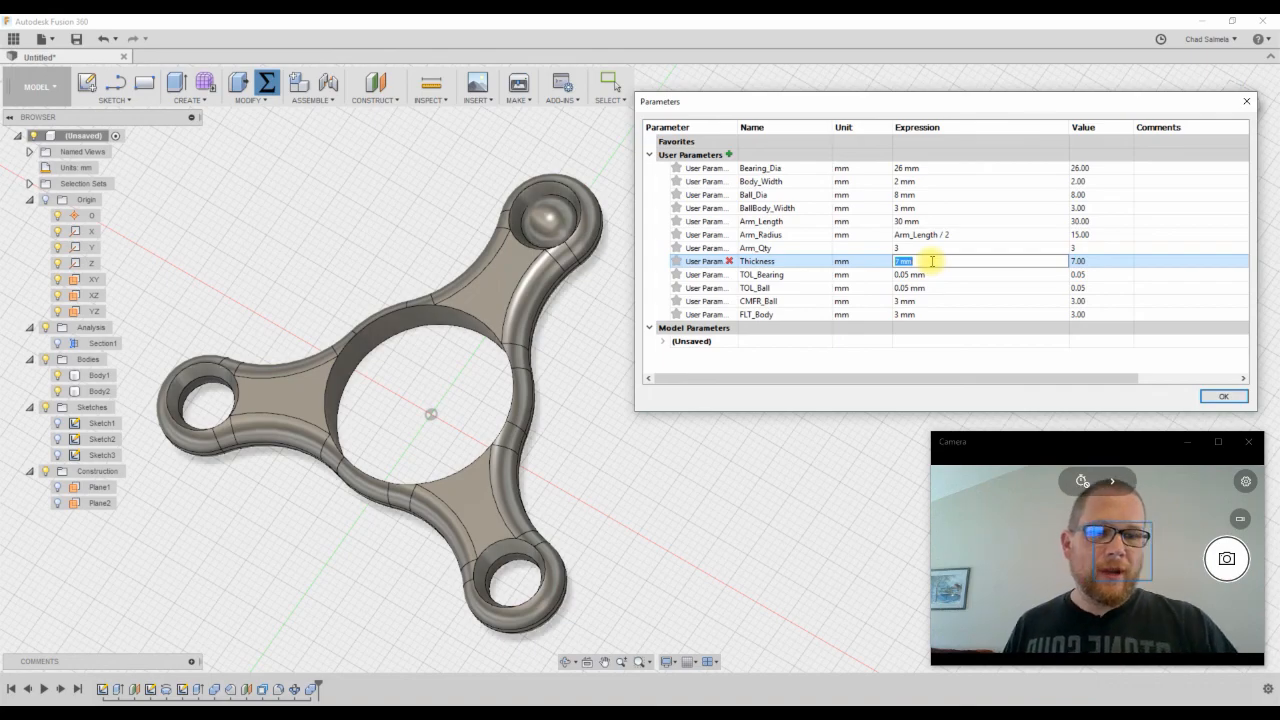
key("Return")
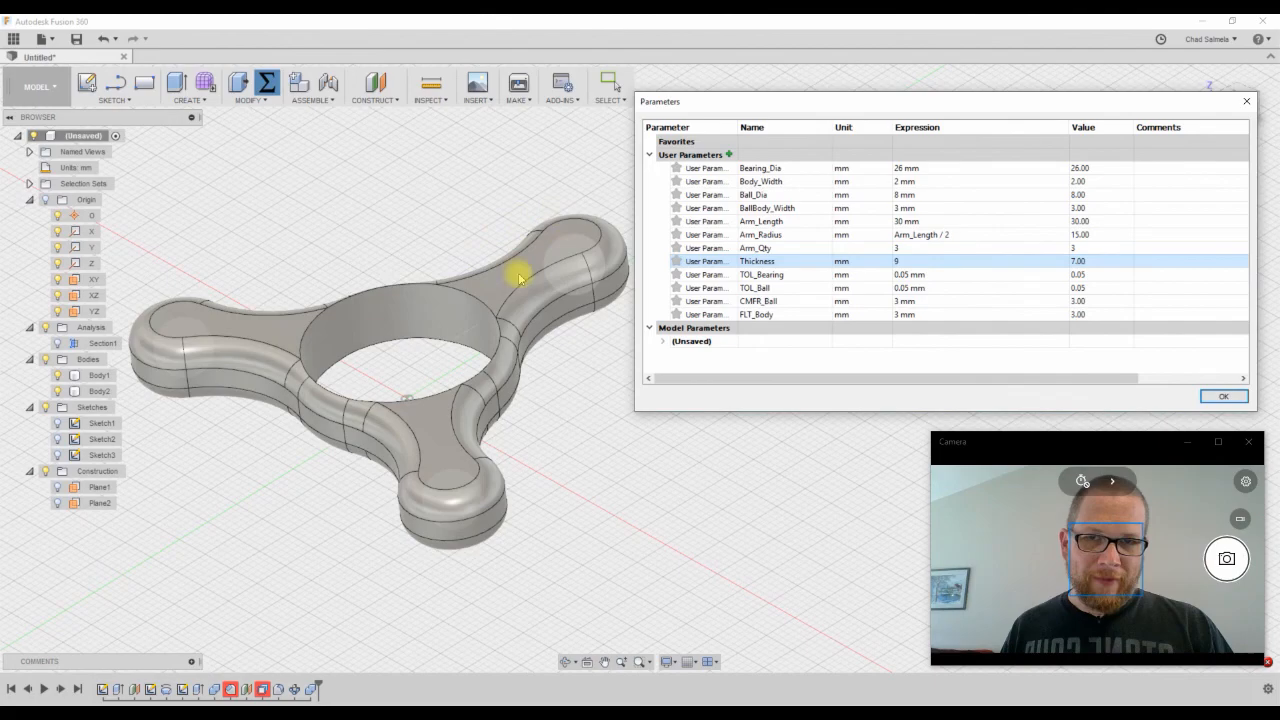
Set the Thickness user parameter back to 7 mm and close the parameters
left_click(907, 261)
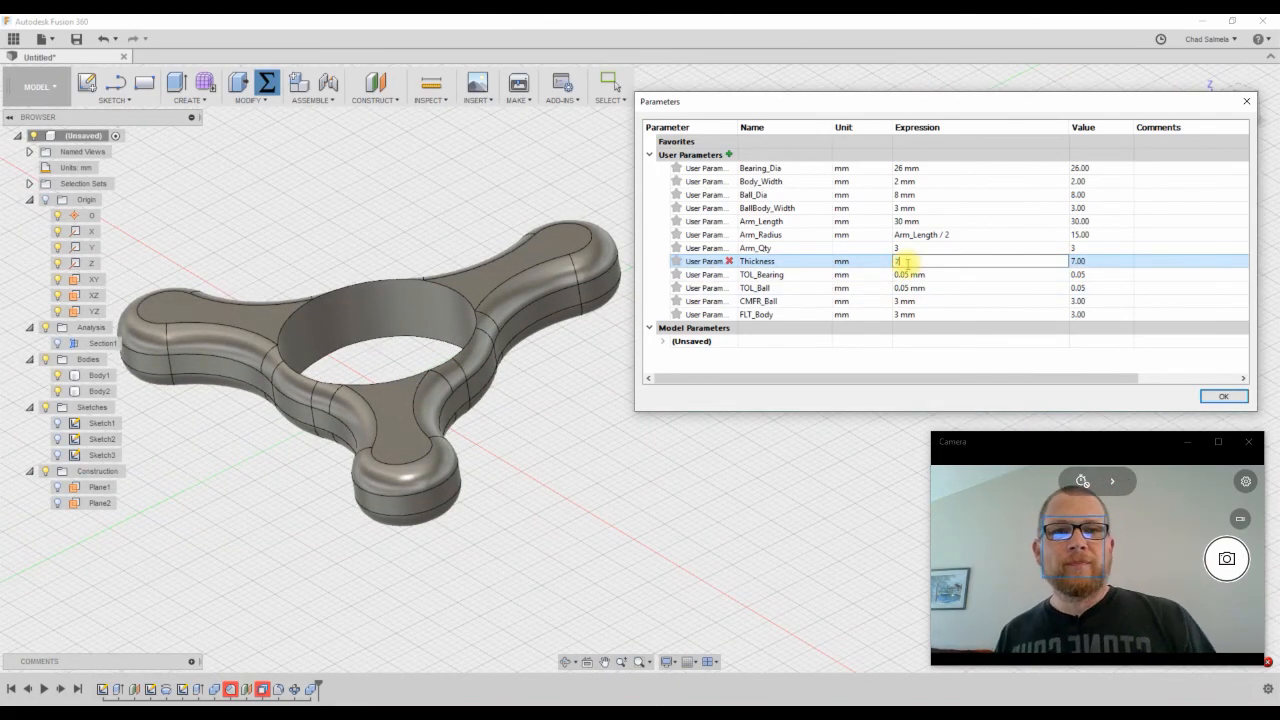
type("7")
key("Return")
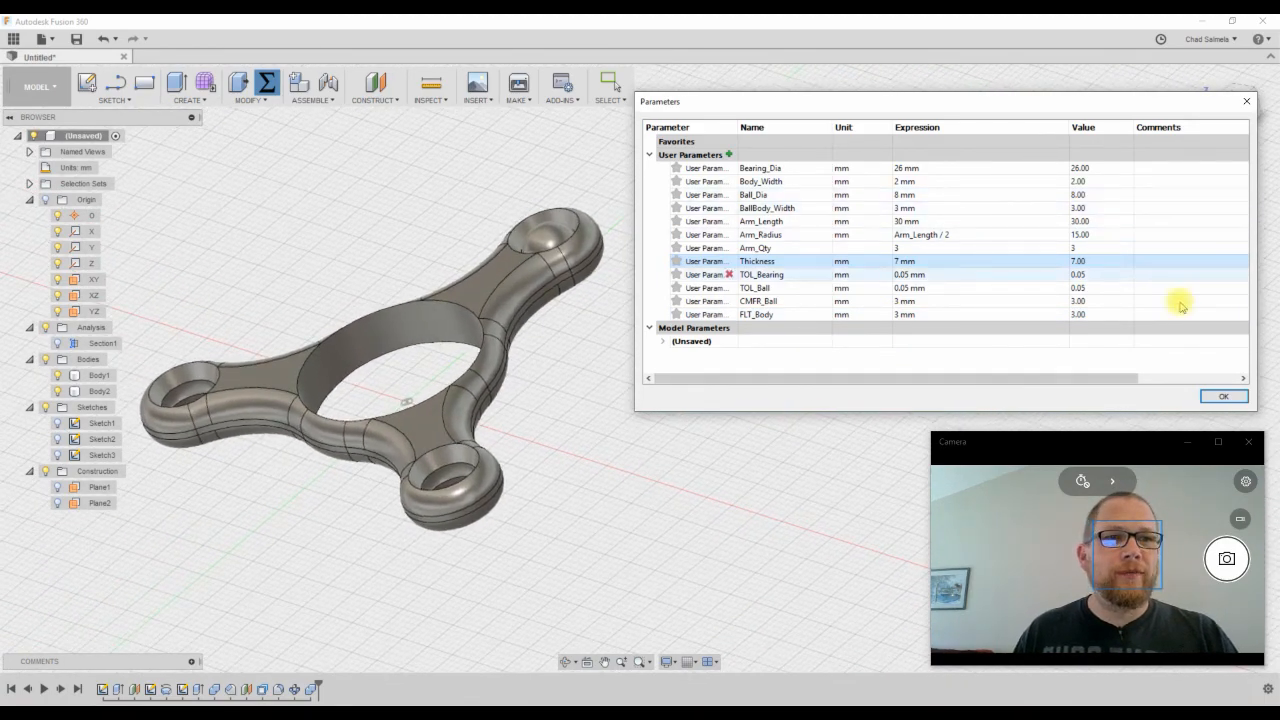
left_click(1218, 396)
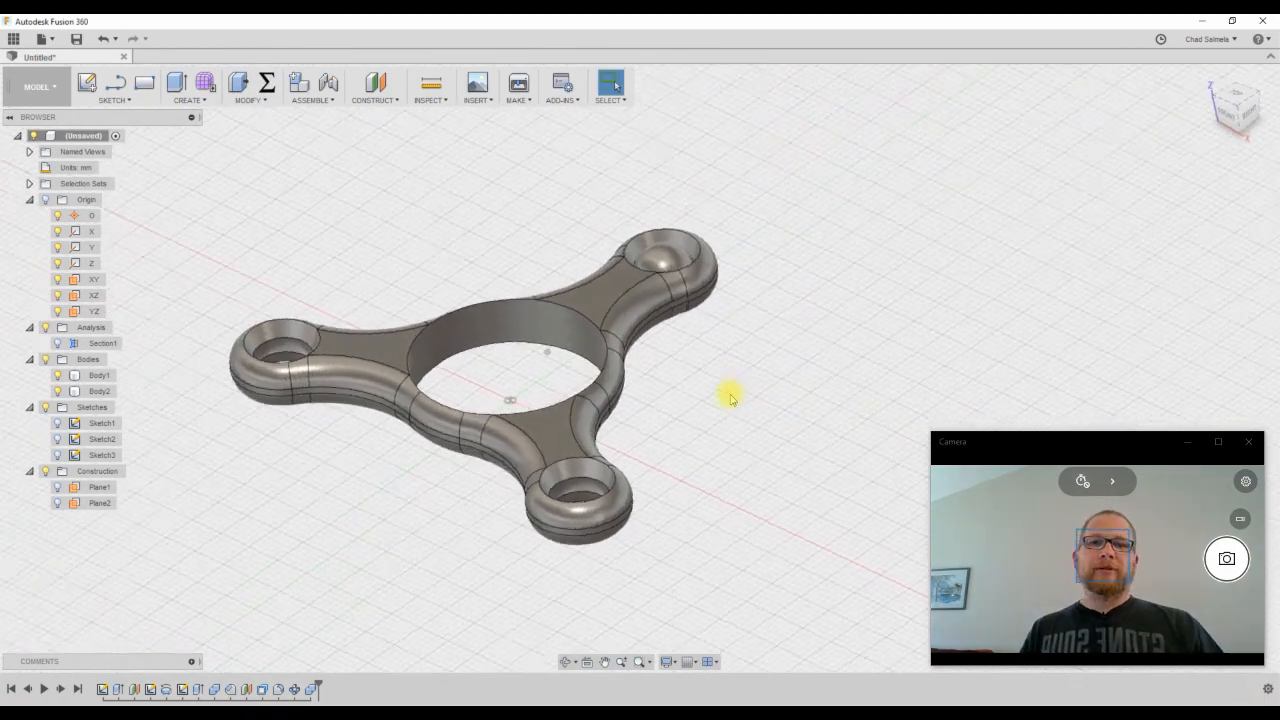